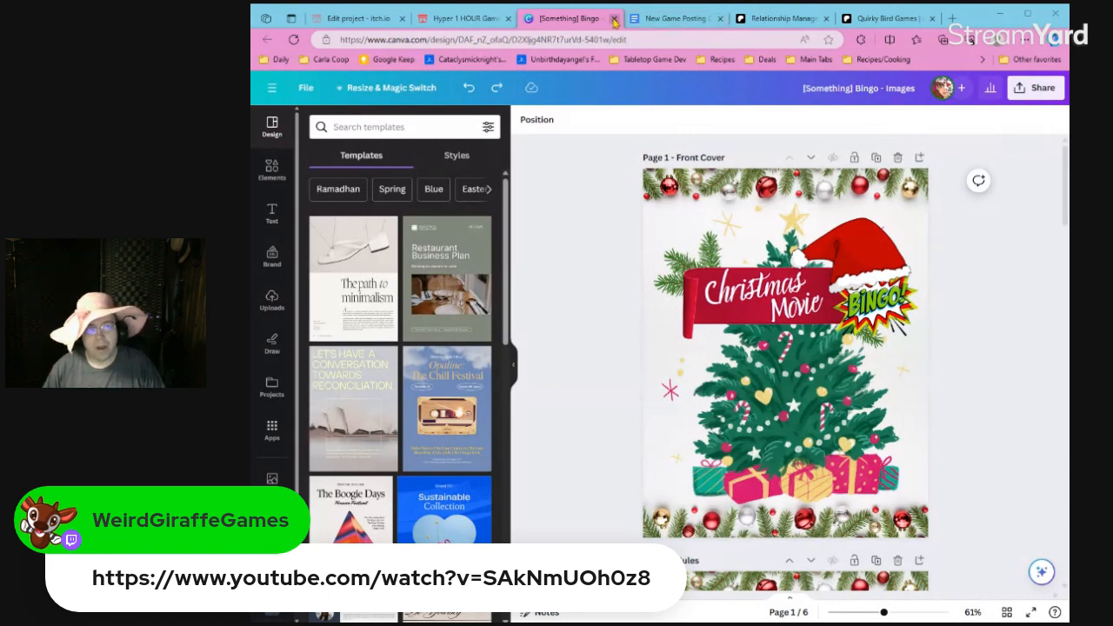
Close the [Something] Bingo design and open the Canva home page in a new browser tab.
click(614, 18)
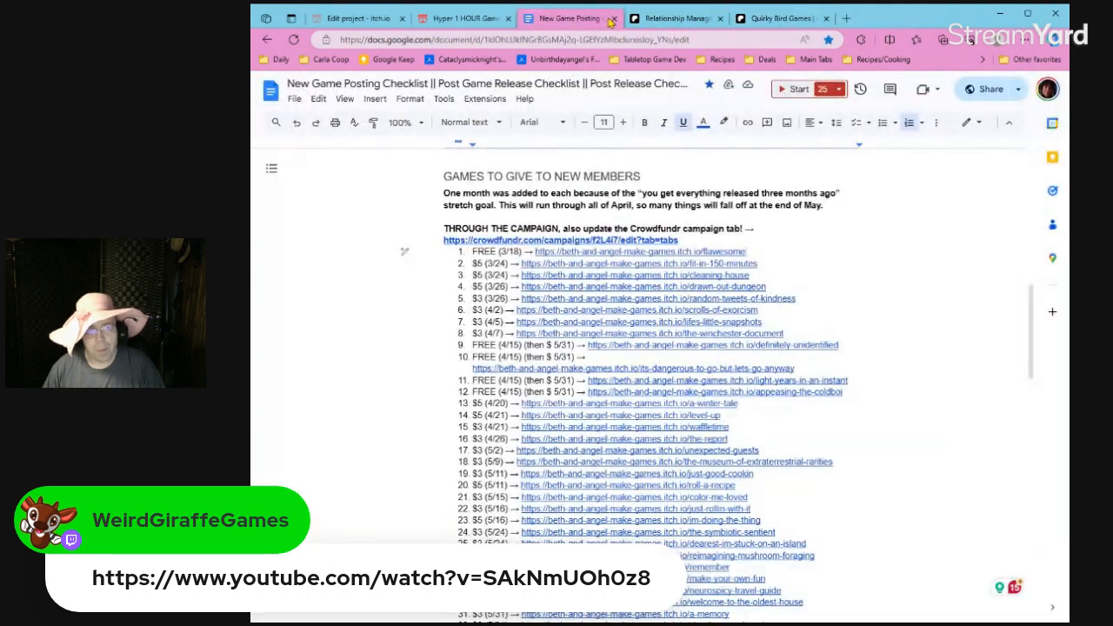
click(847, 19)
text(c)
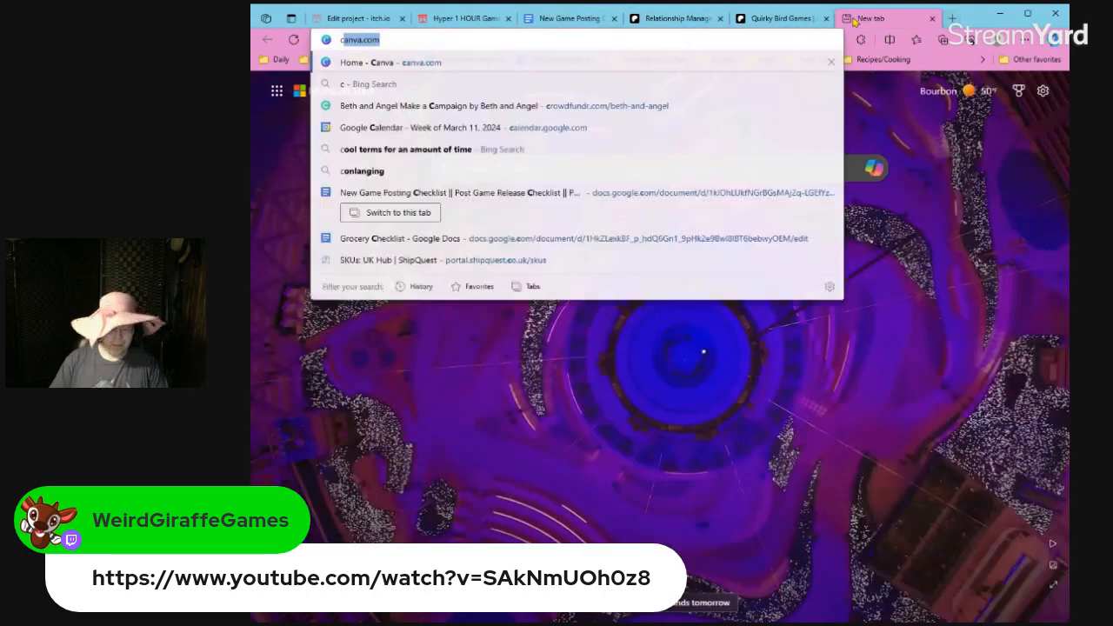
text(anva)
key(Return)
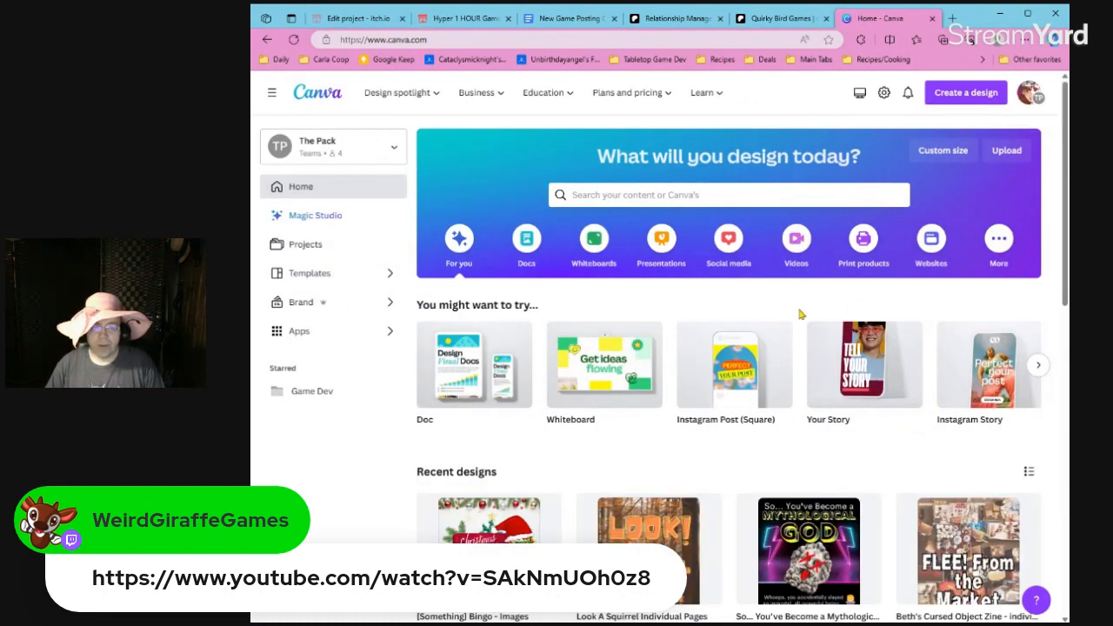
scroll(801, 315, down, 2)
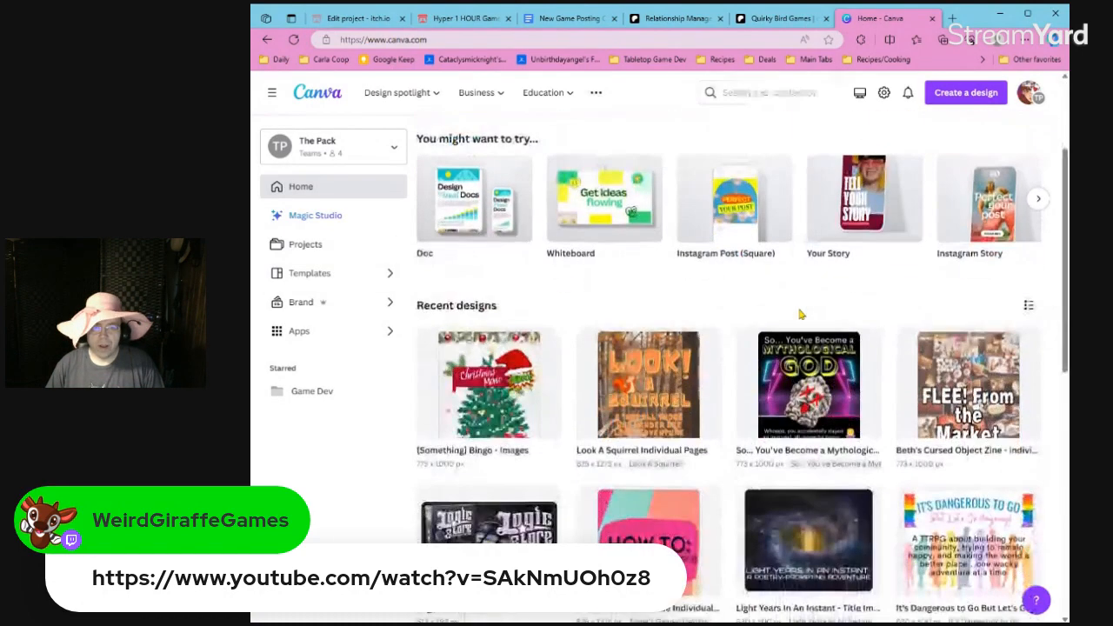
click(794, 95)
text(shopke)
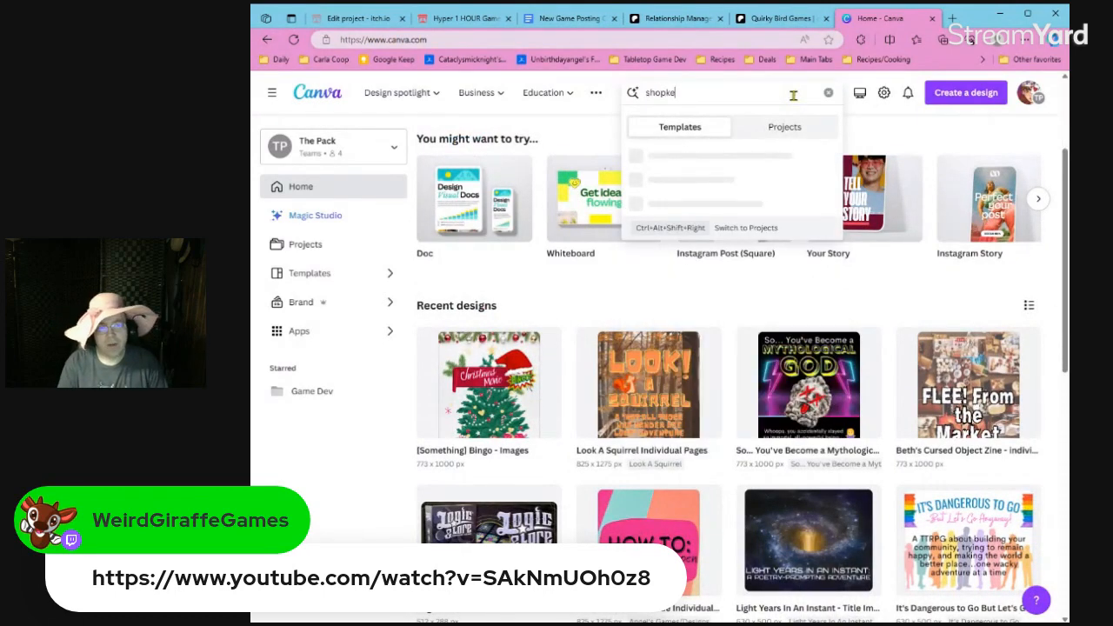
text(eper)
key(ctrl+a)
key(BackSpace)
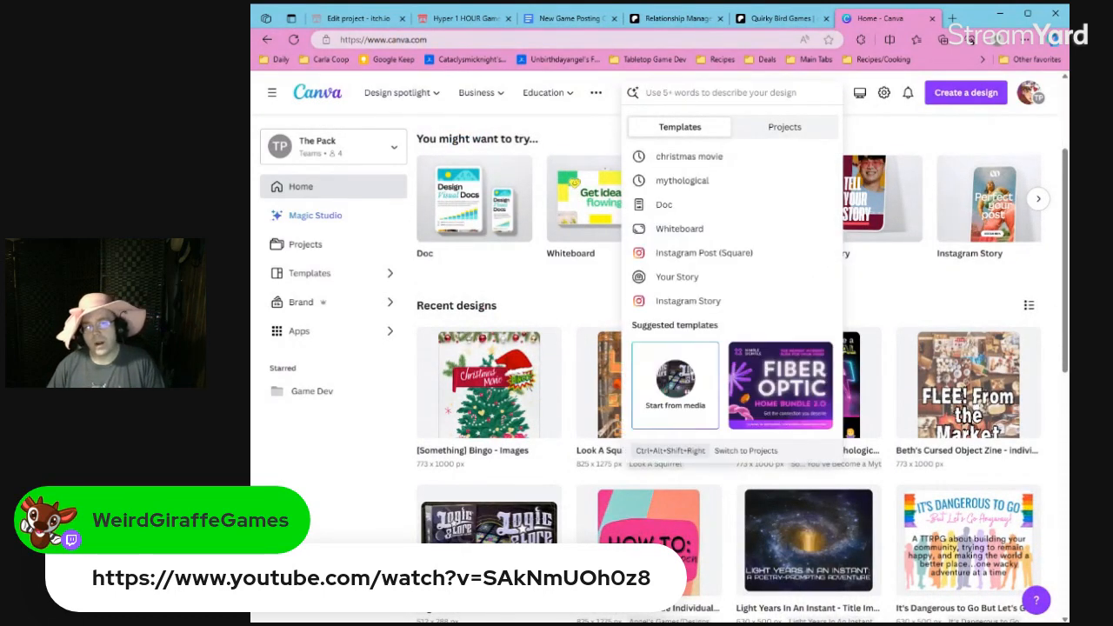
click(922, 128)
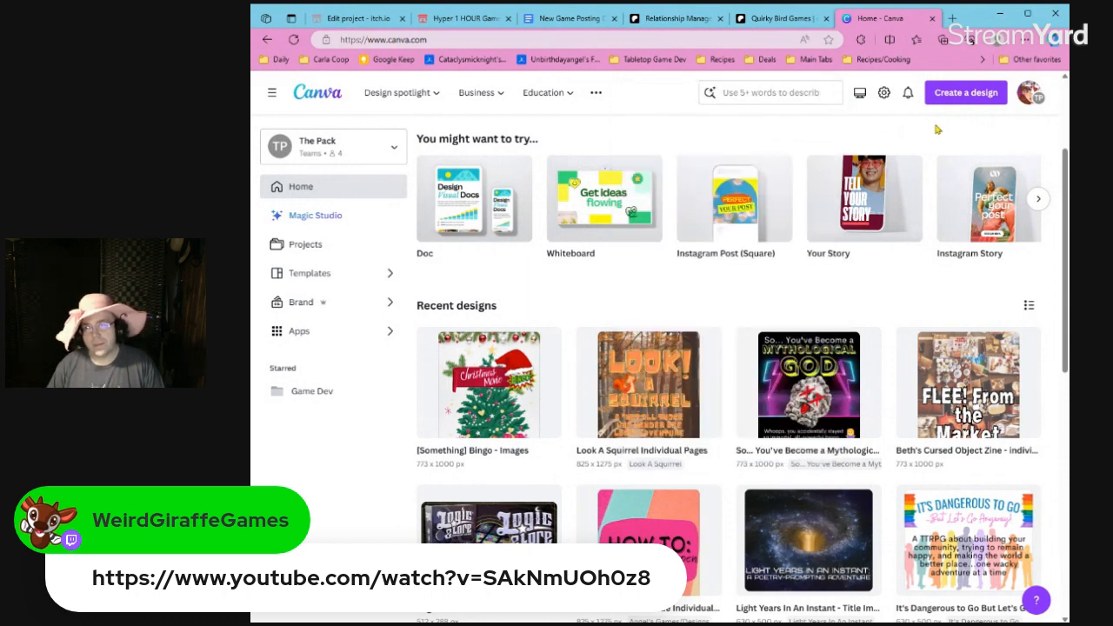
click(946, 97)
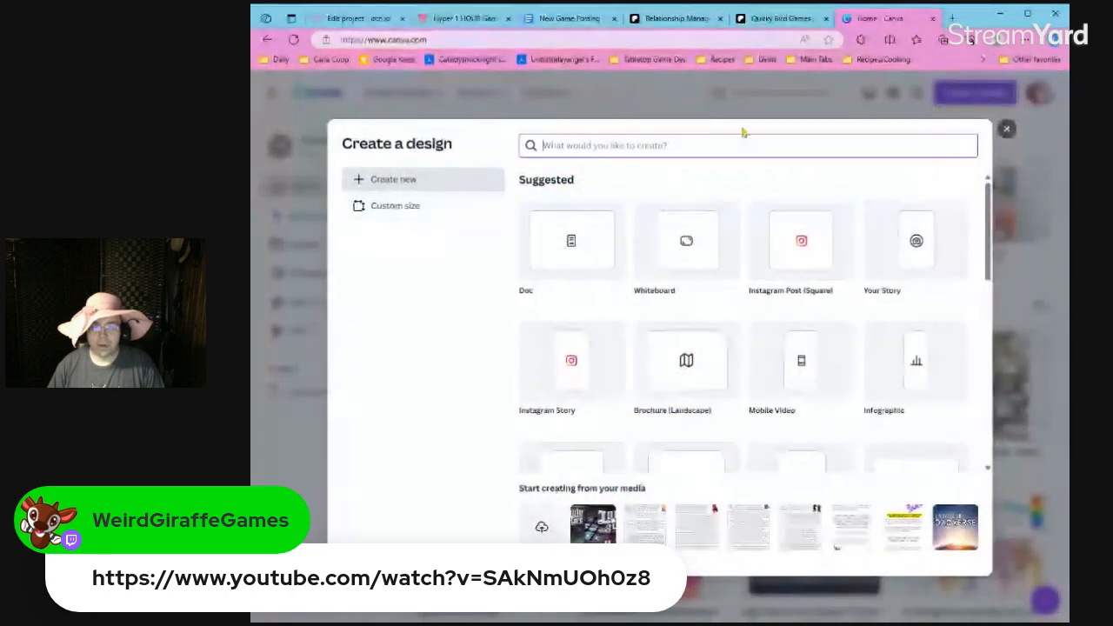
click(1007, 129)
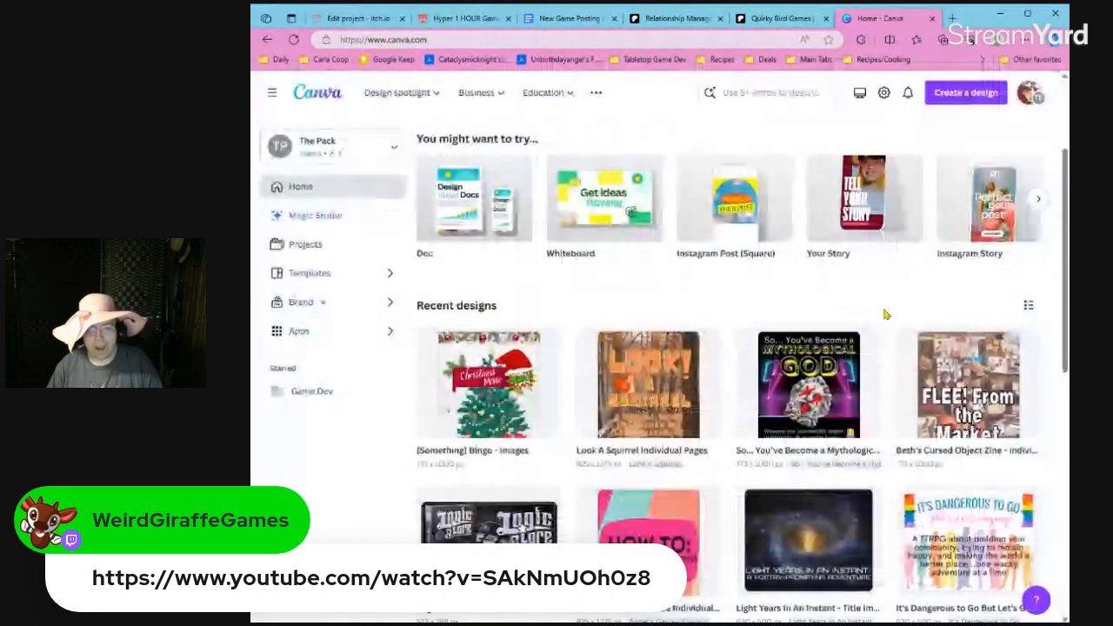
click(819, 98)
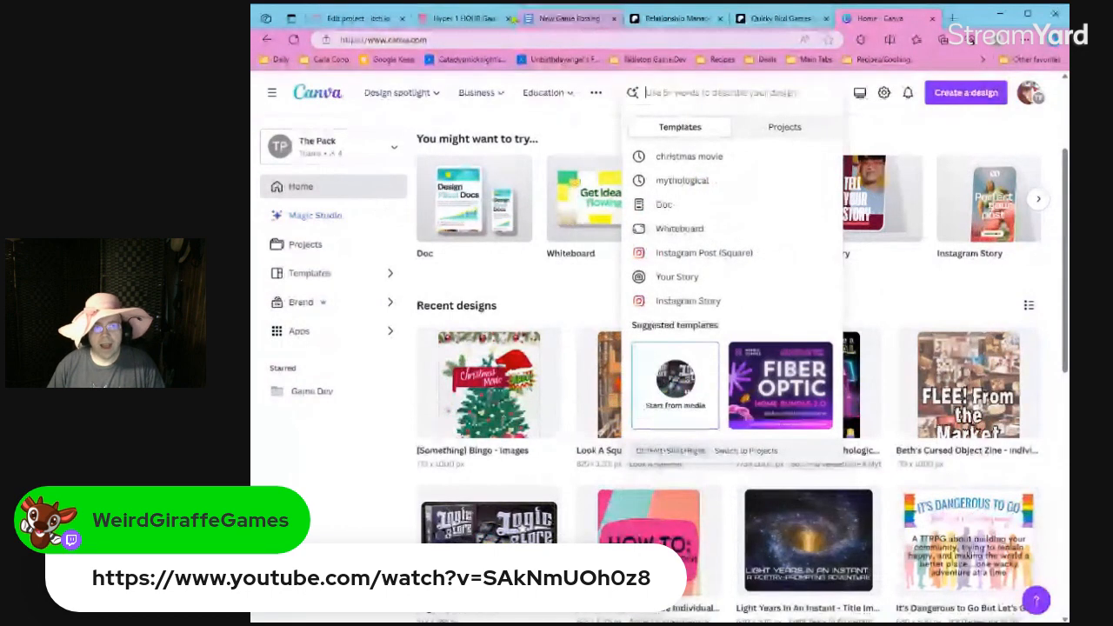
click(523, 16)
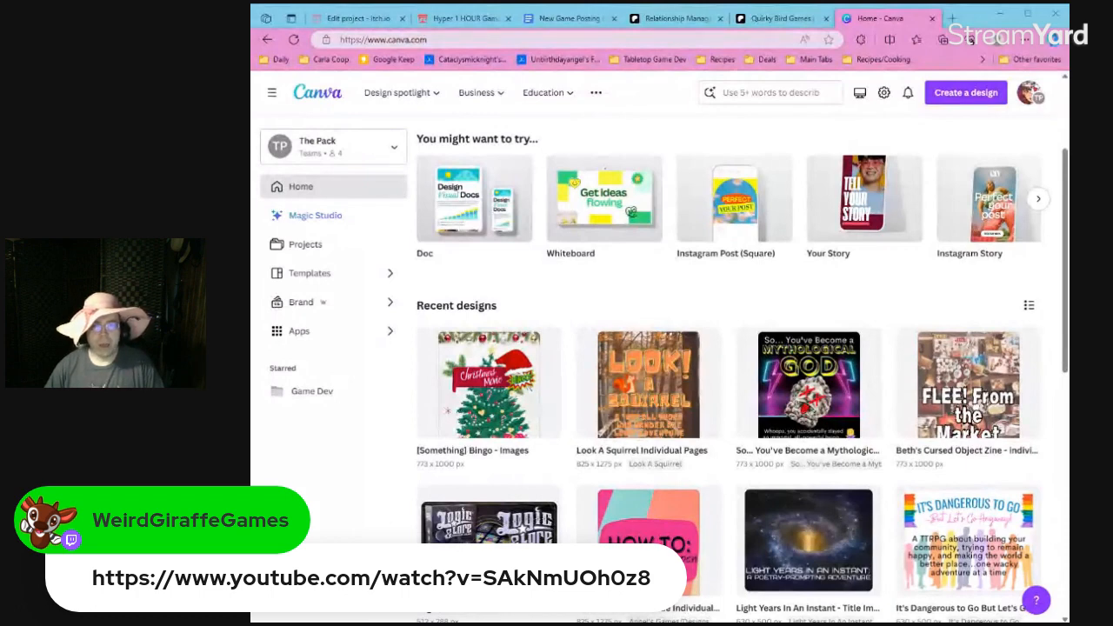
Close the two Patreon pages, Quirky Bird Games and Relationship Manager, and reload the Hyper 1 HOUR Game Jam page.
click(794, 26)
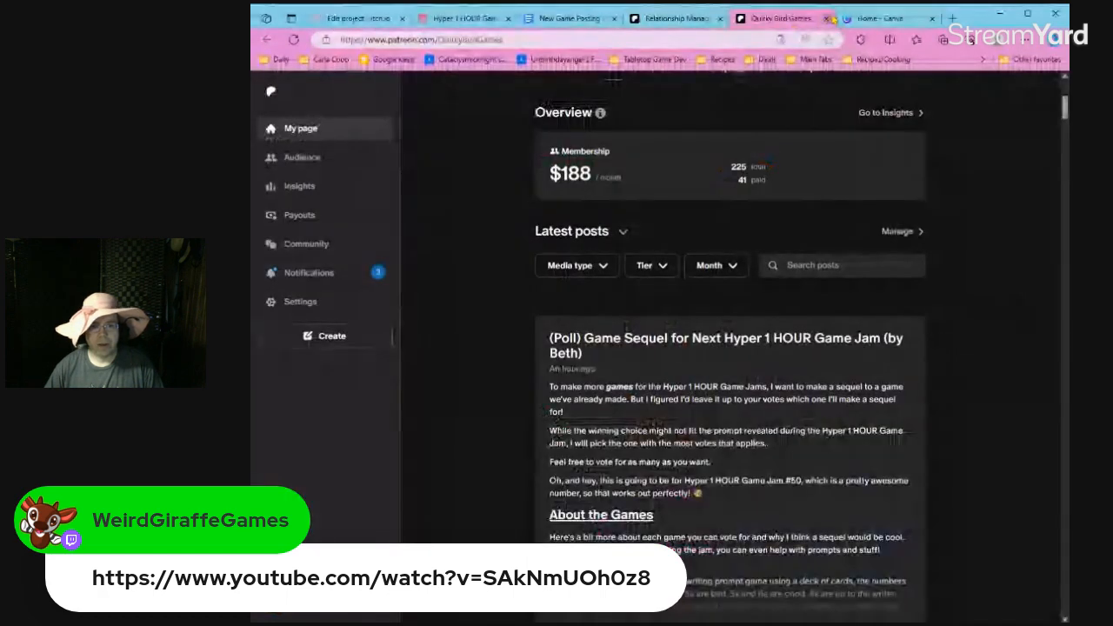
click(828, 18)
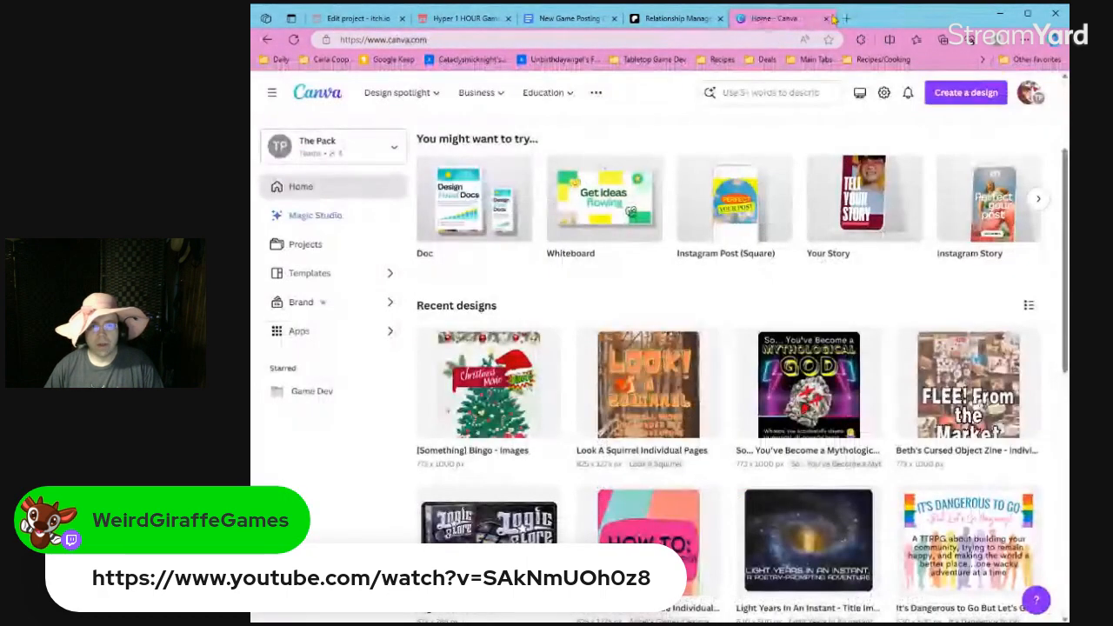
click(700, 19)
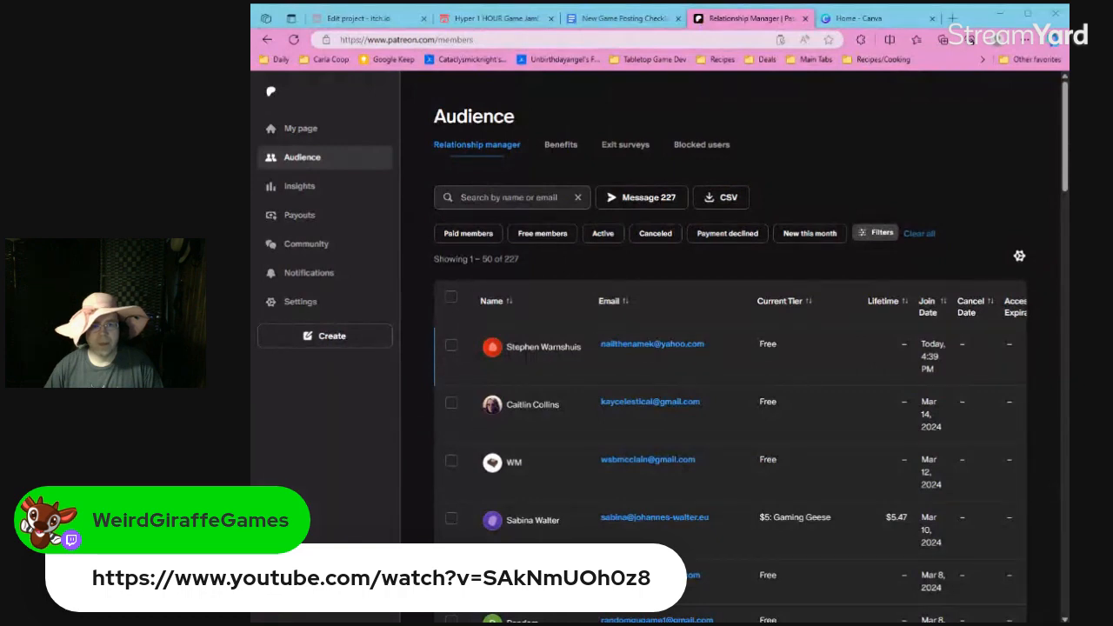
click(492, 18)
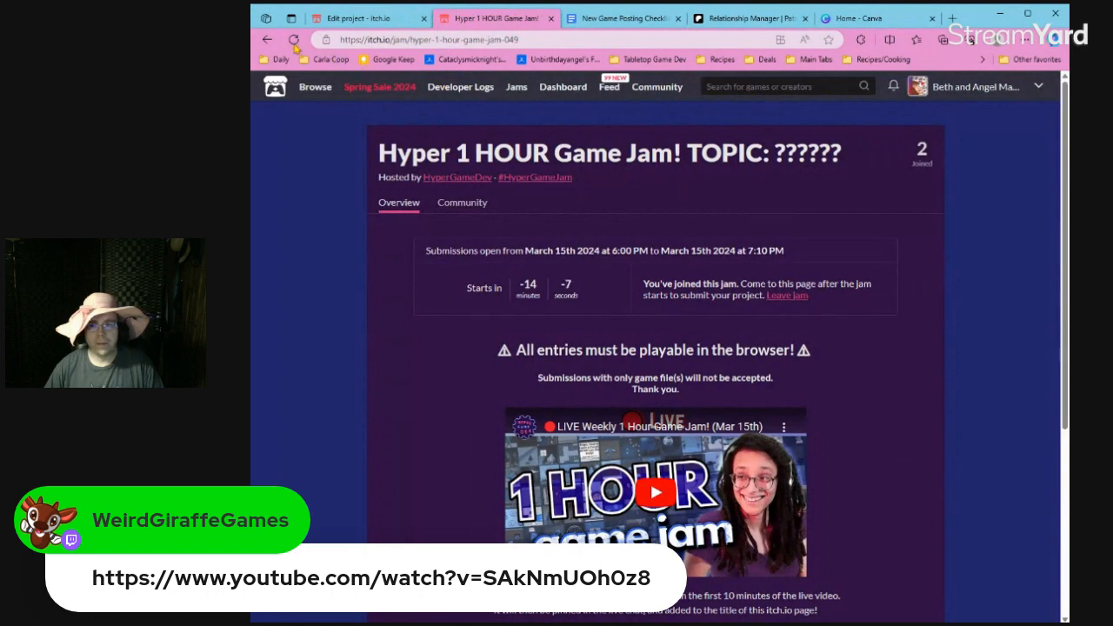
click(295, 41)
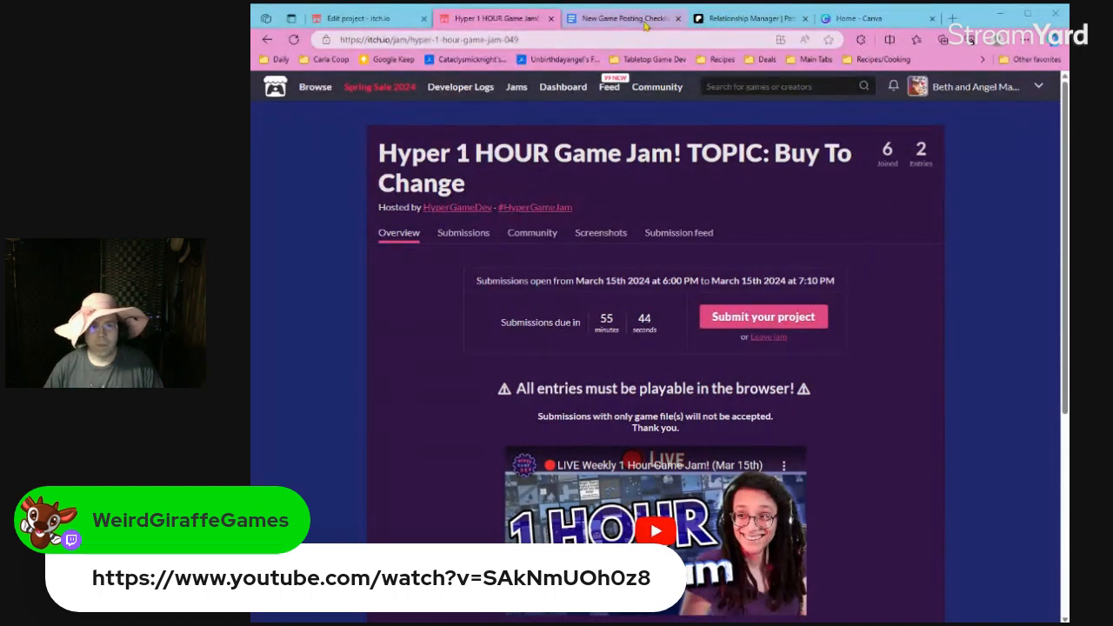
click(787, 19)
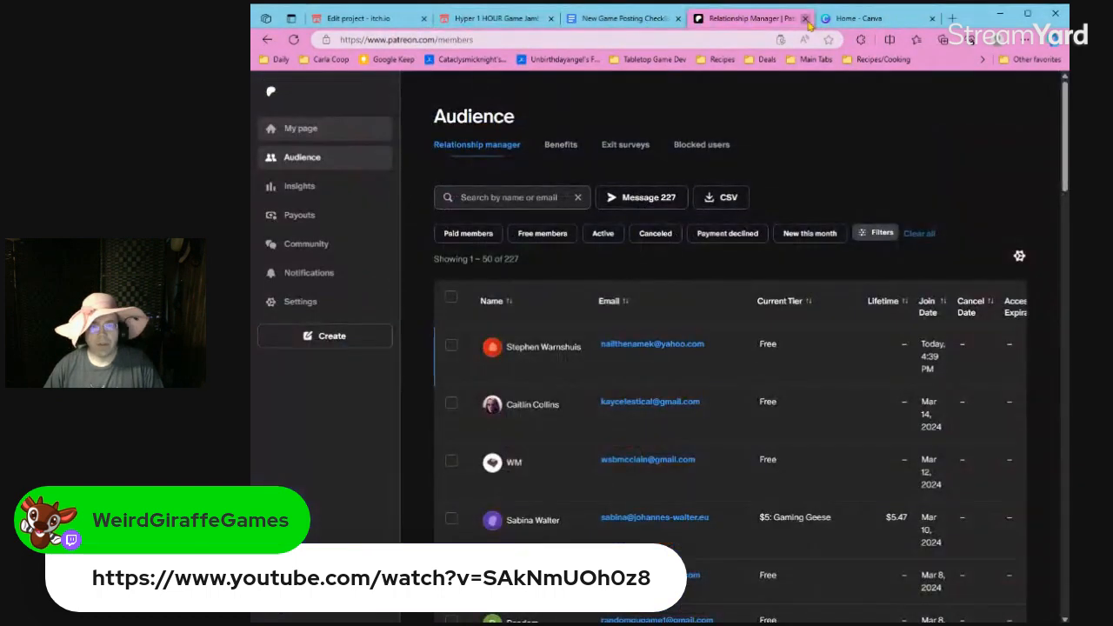
click(804, 19)
Look over the New Game Posting Checklist and the itch.io project edit page, and return to the Canva home page.
click(662, 24)
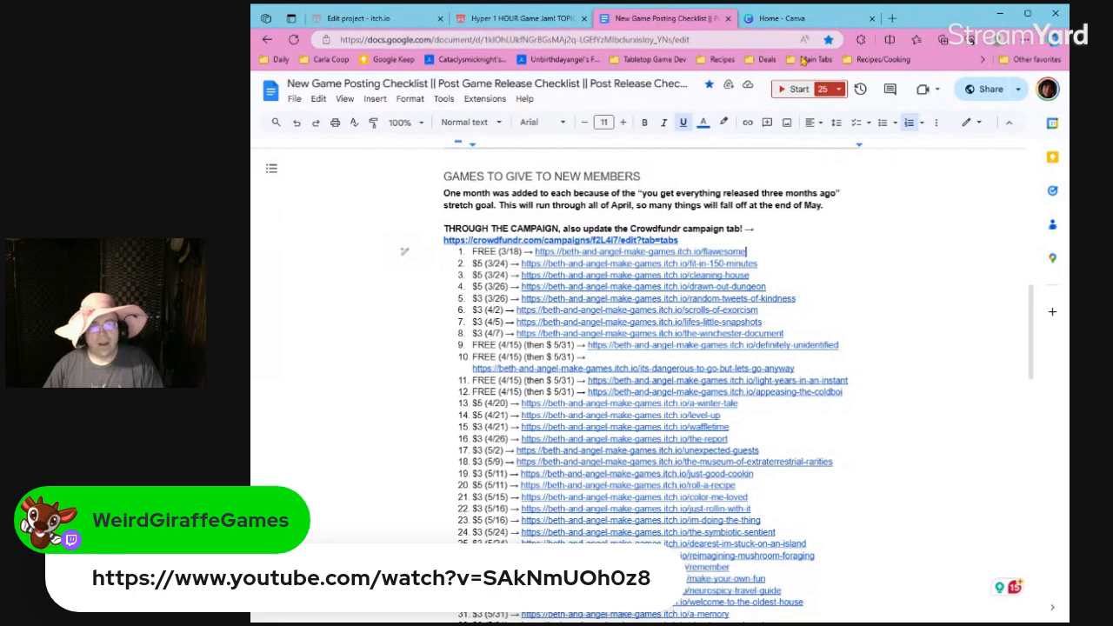
click(365, 22)
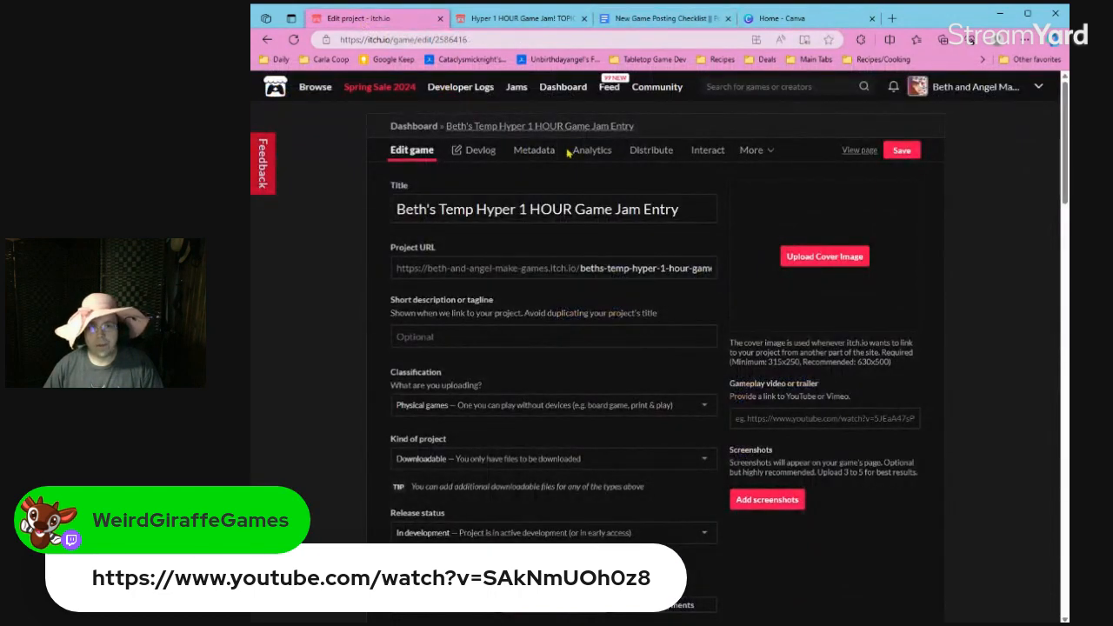
click(801, 23)
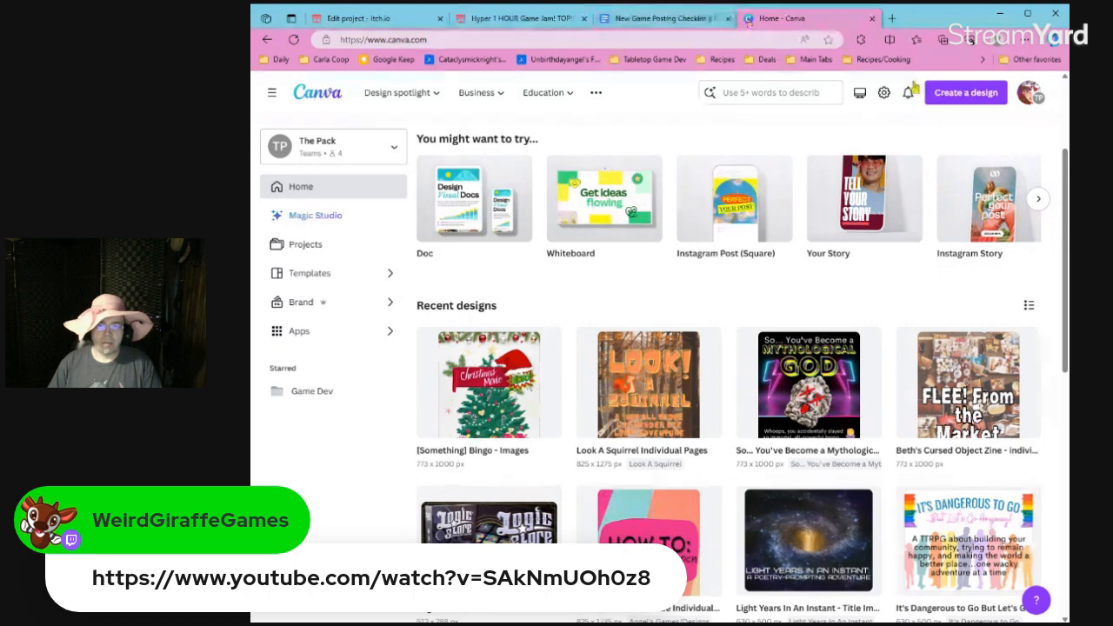
Set up a new custom-size design in inches, 8.5 wide and 11 high.
click(967, 92)
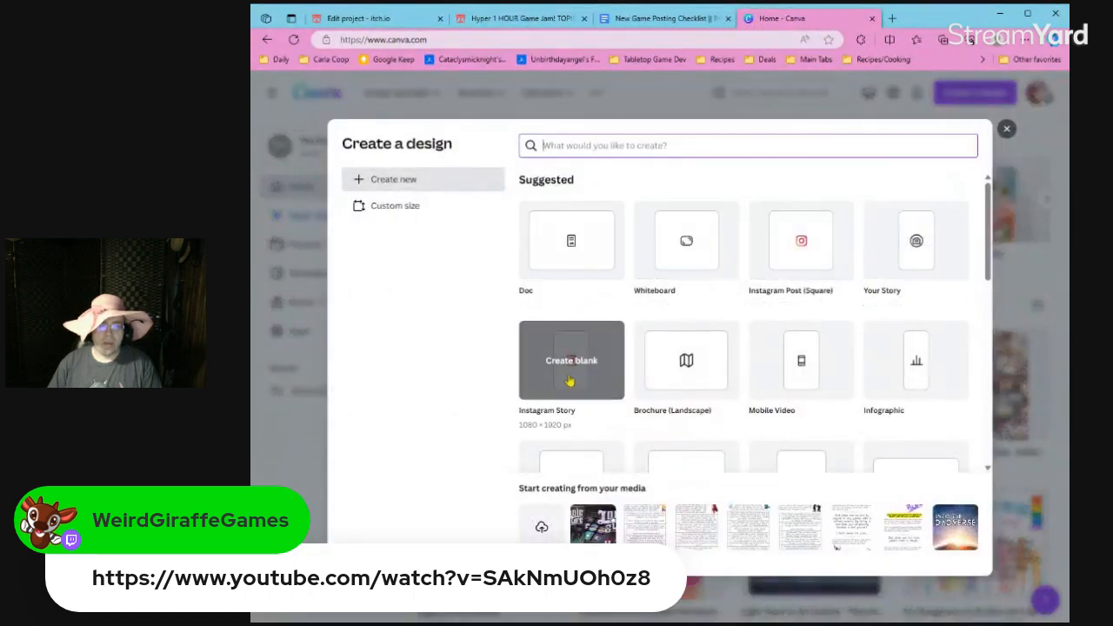
click(435, 205)
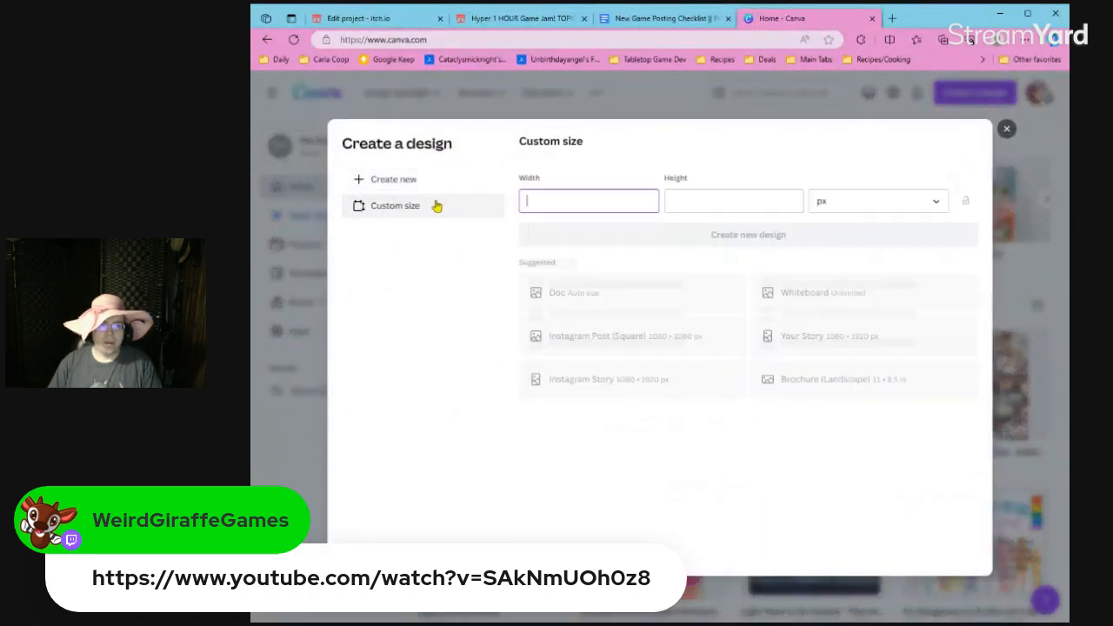
click(836, 207)
click(826, 251)
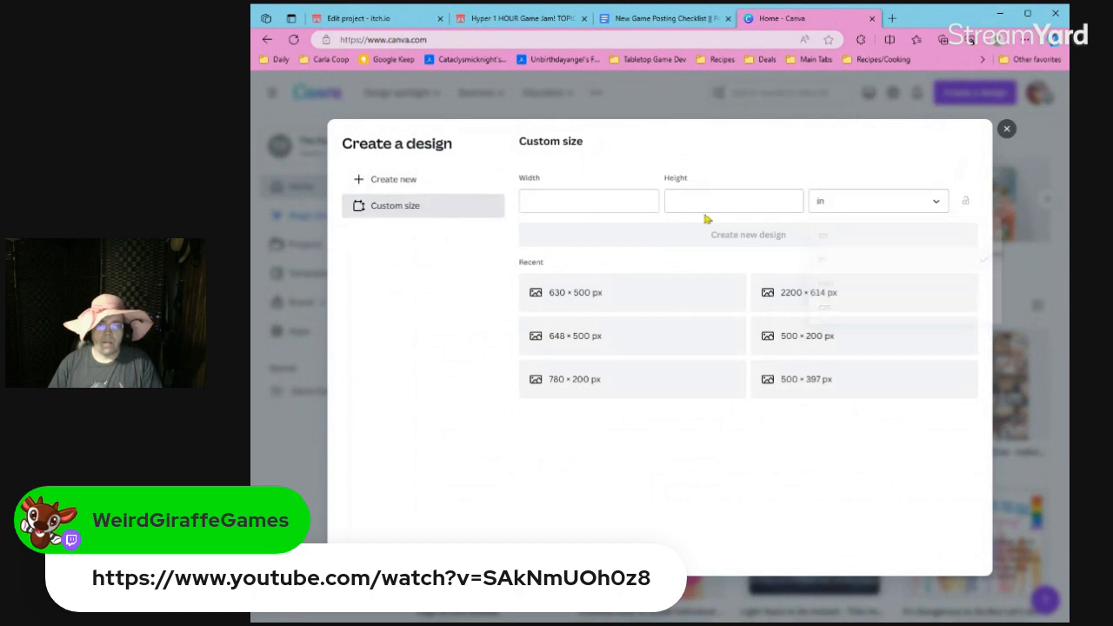
click(619, 209)
text(8.5)
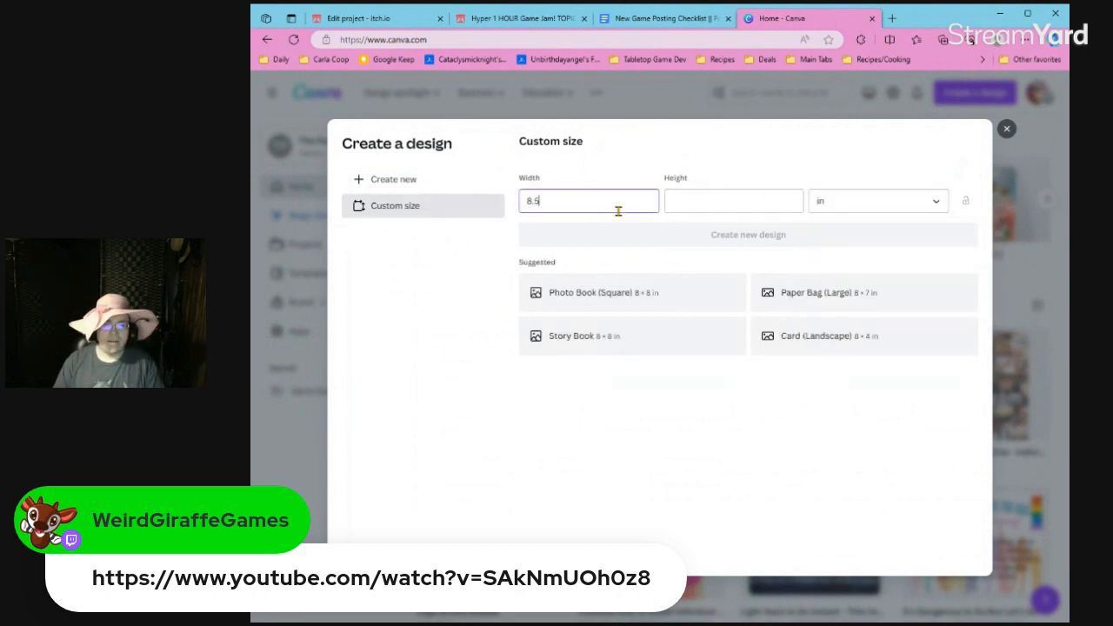
key(Tab)
text(11)
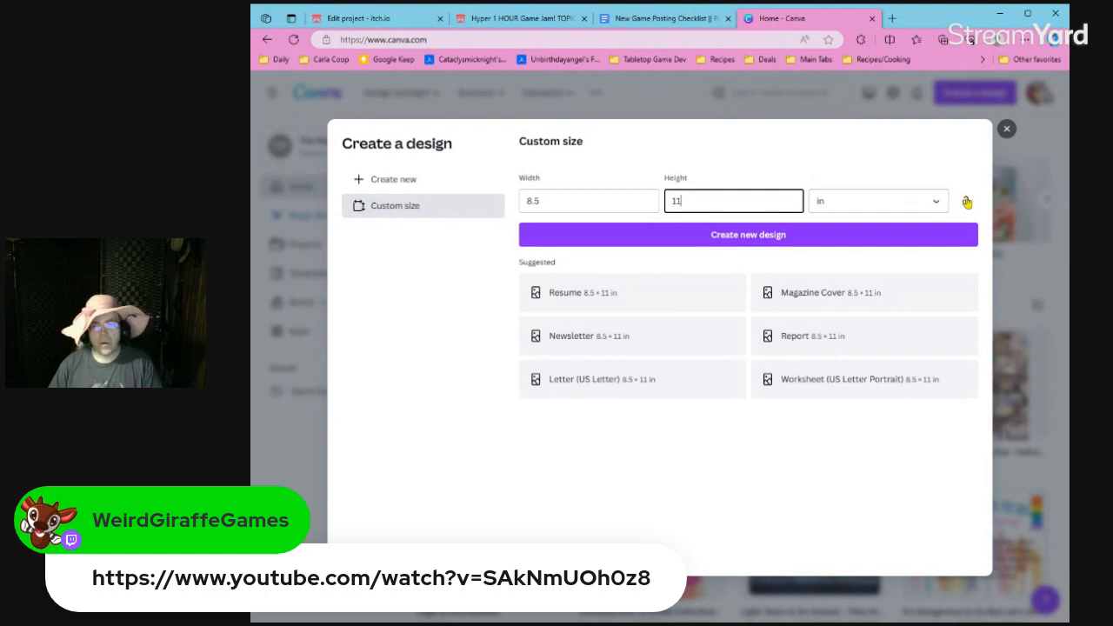
Lock the design's proportions, change its units to px, set the width to 1632 px, and create the blank design.
click(924, 203)
click(861, 231)
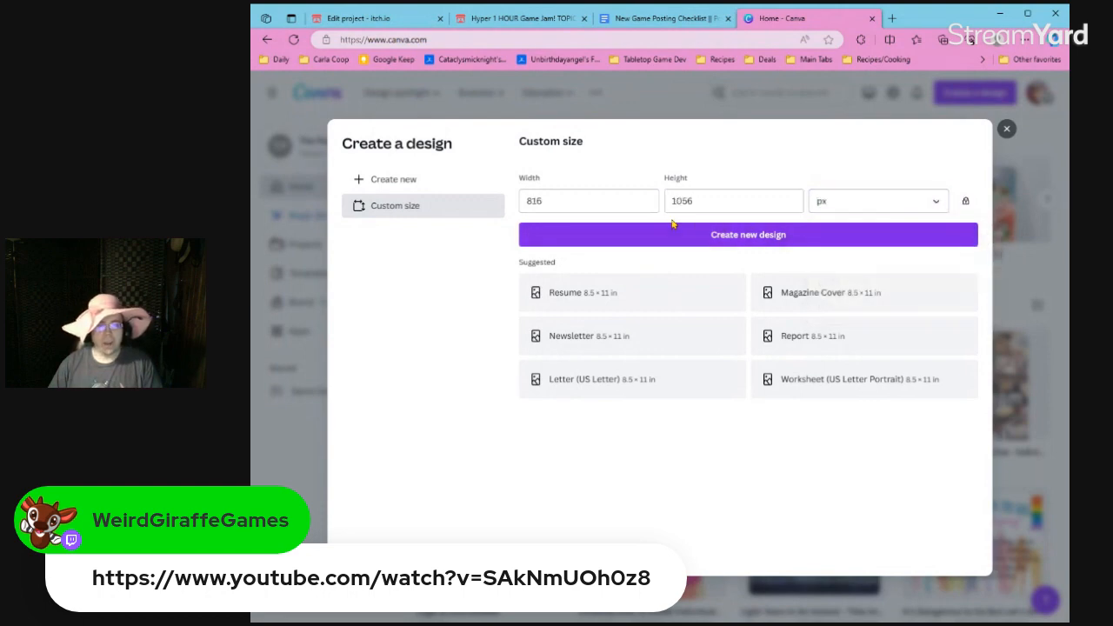
double_click(622, 209)
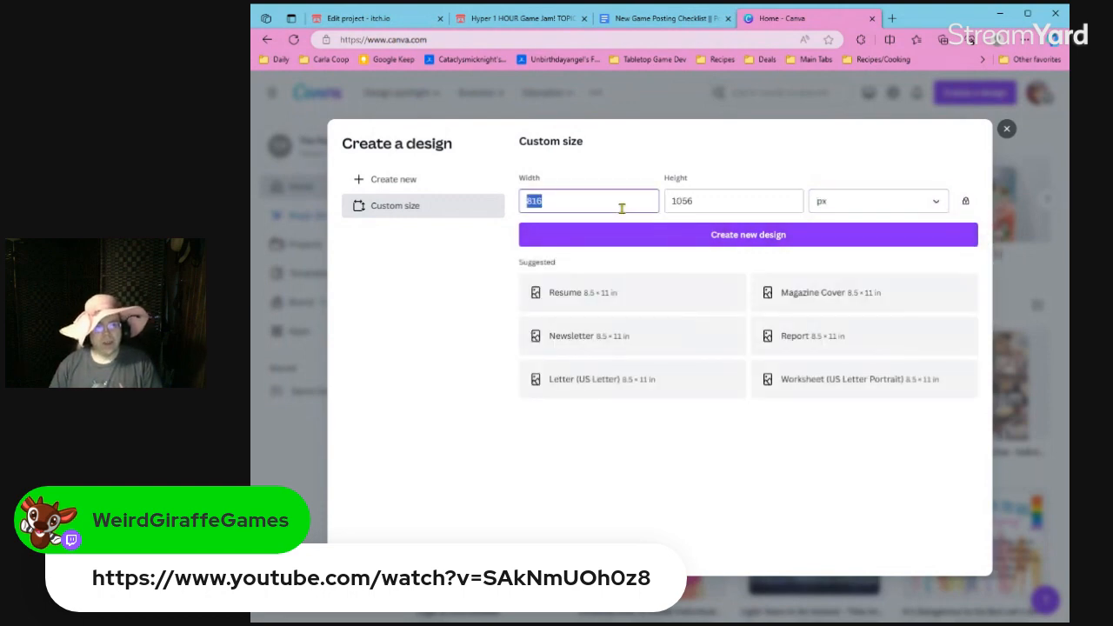
text(1632)
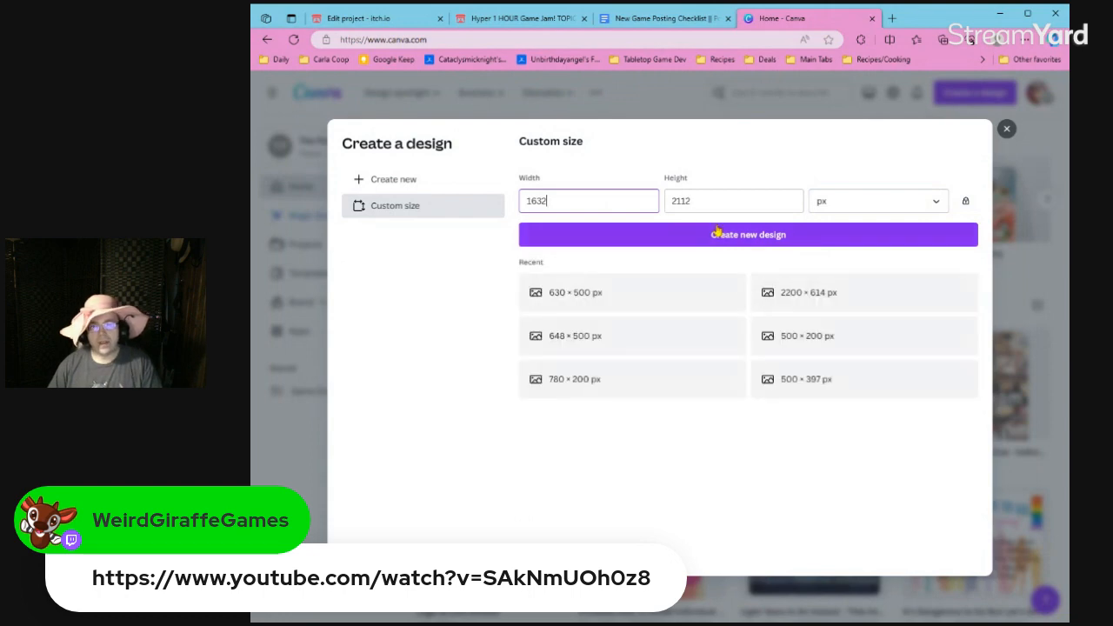
click(715, 232)
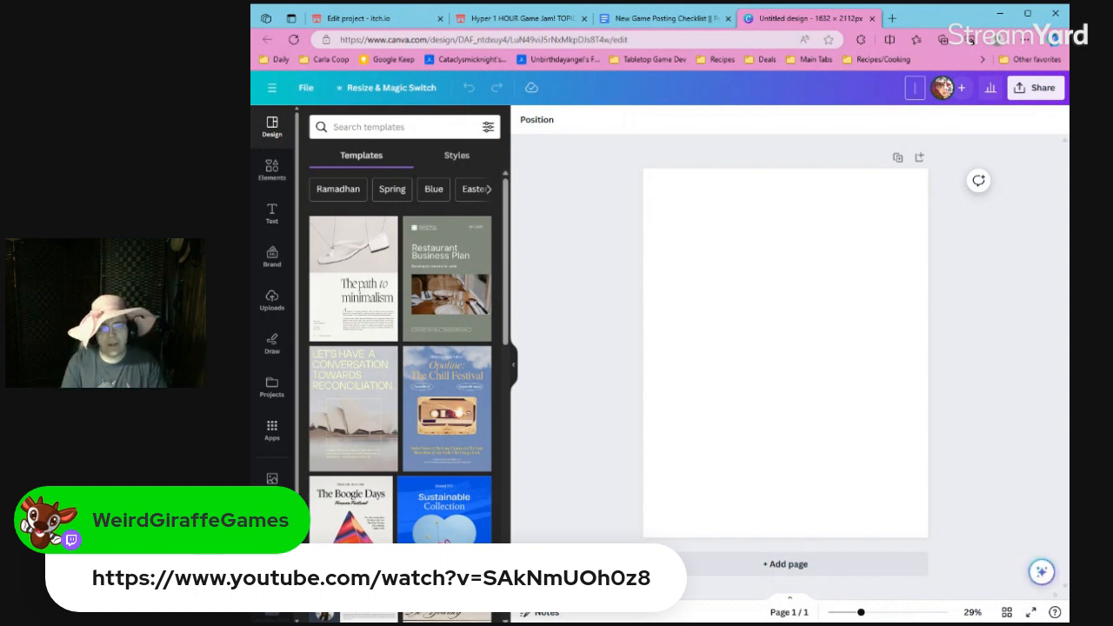
Name the new design "Voting With Your Wallet".
text(Vot)
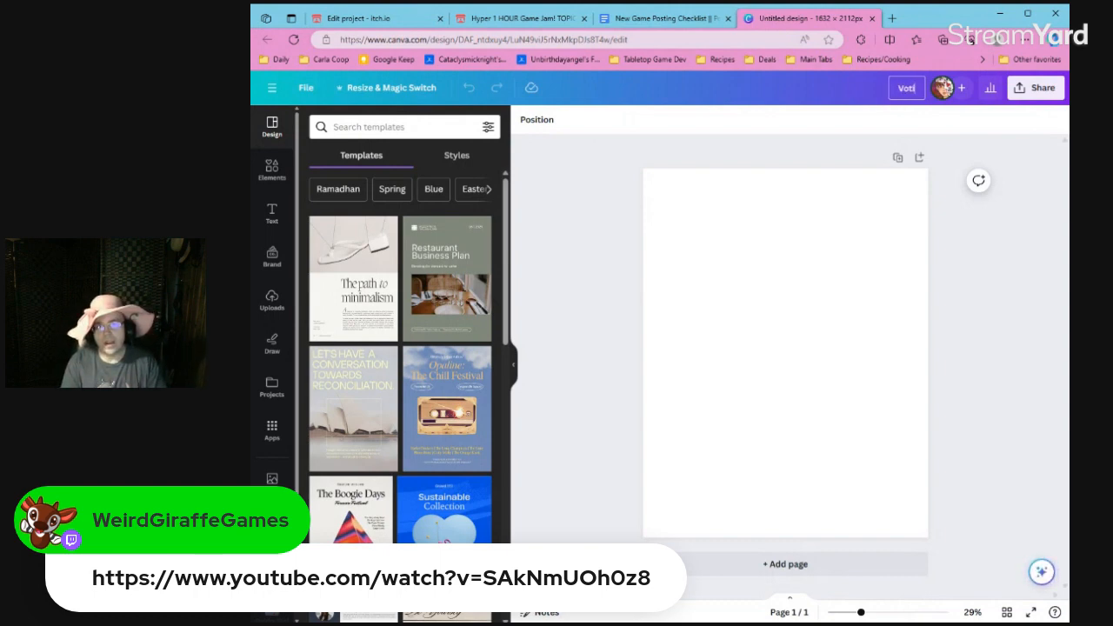
text(ing With Your Wallet)
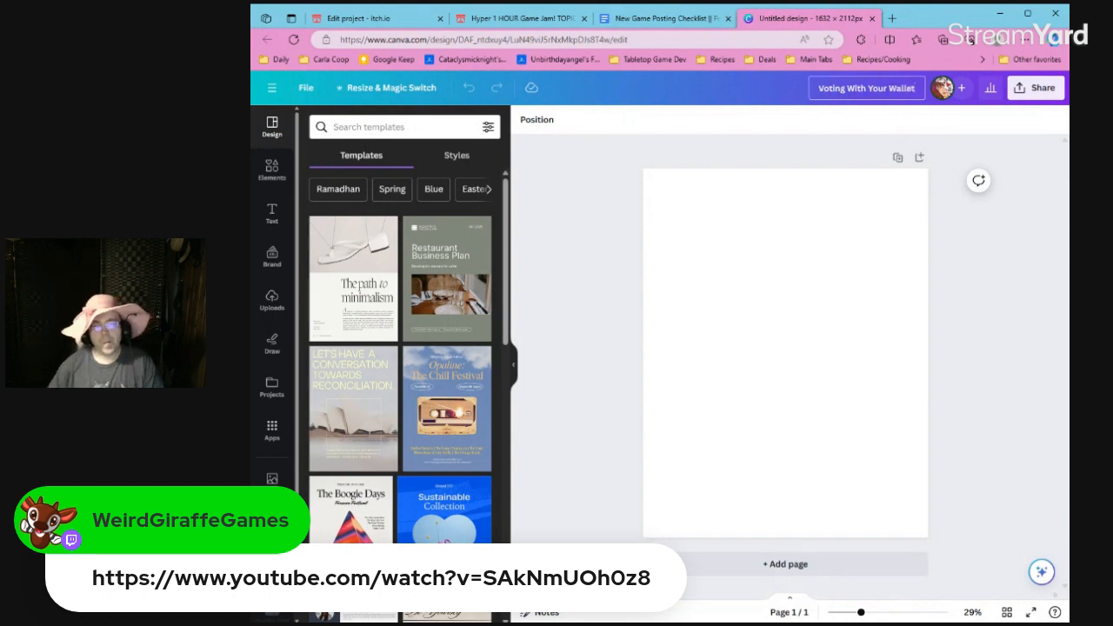
click(881, 213)
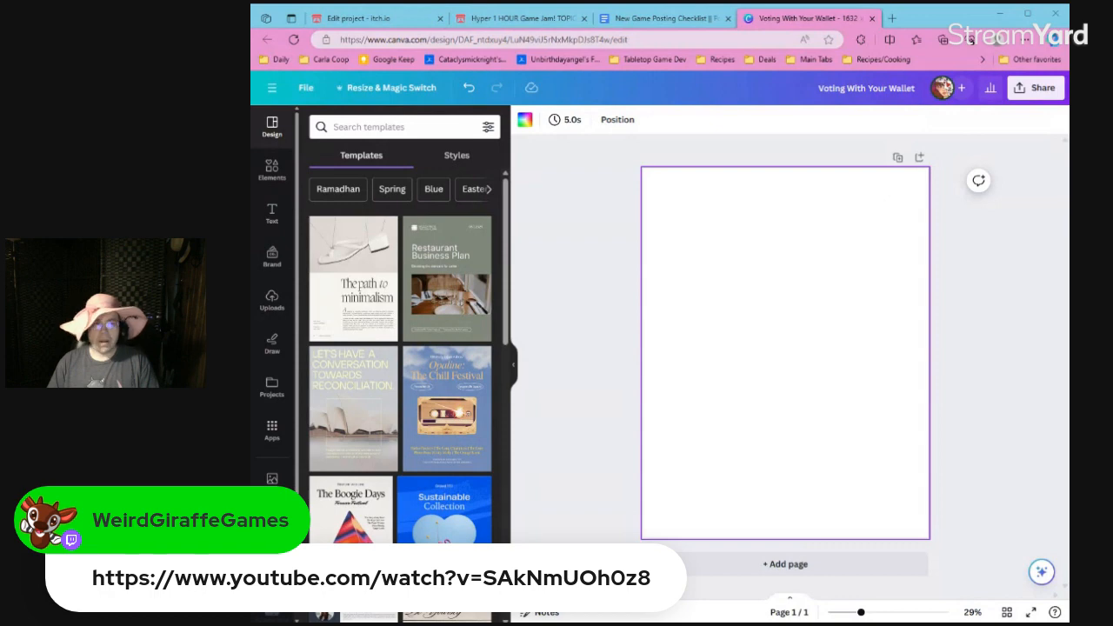
Check the itch.io project edit page and the game jam page's topic and deadline, and return to the Canva design.
click(374, 18)
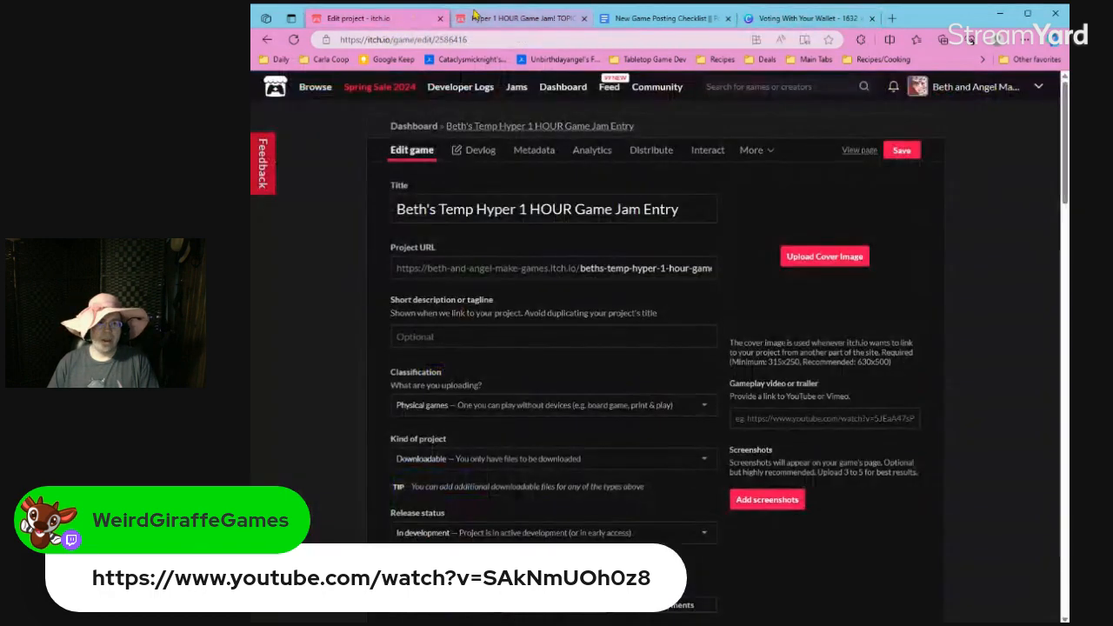
click(474, 15)
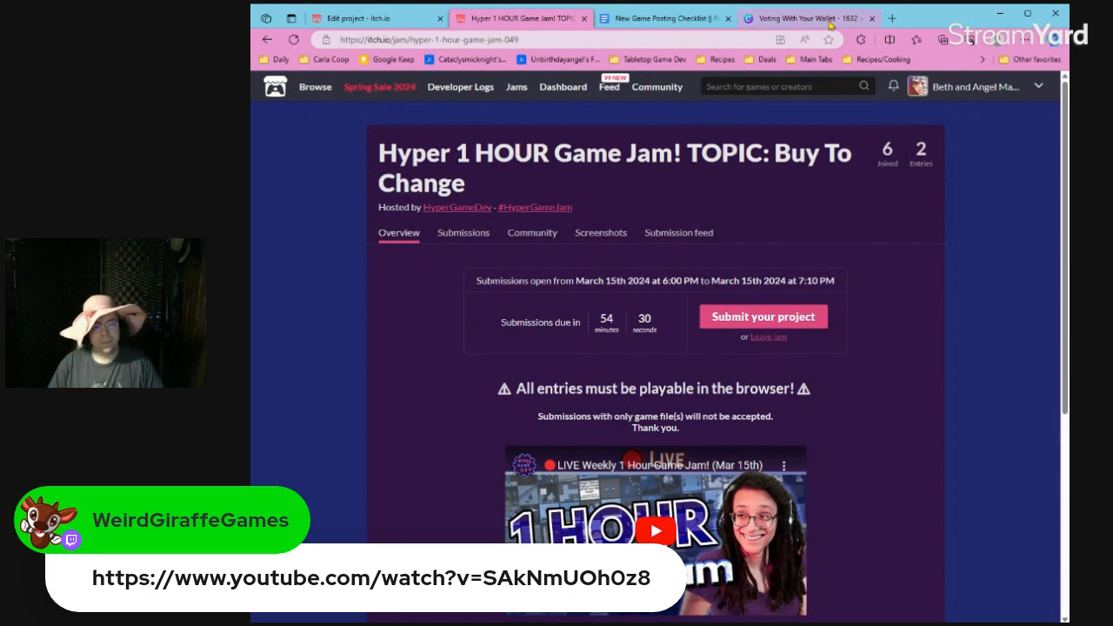
click(830, 21)
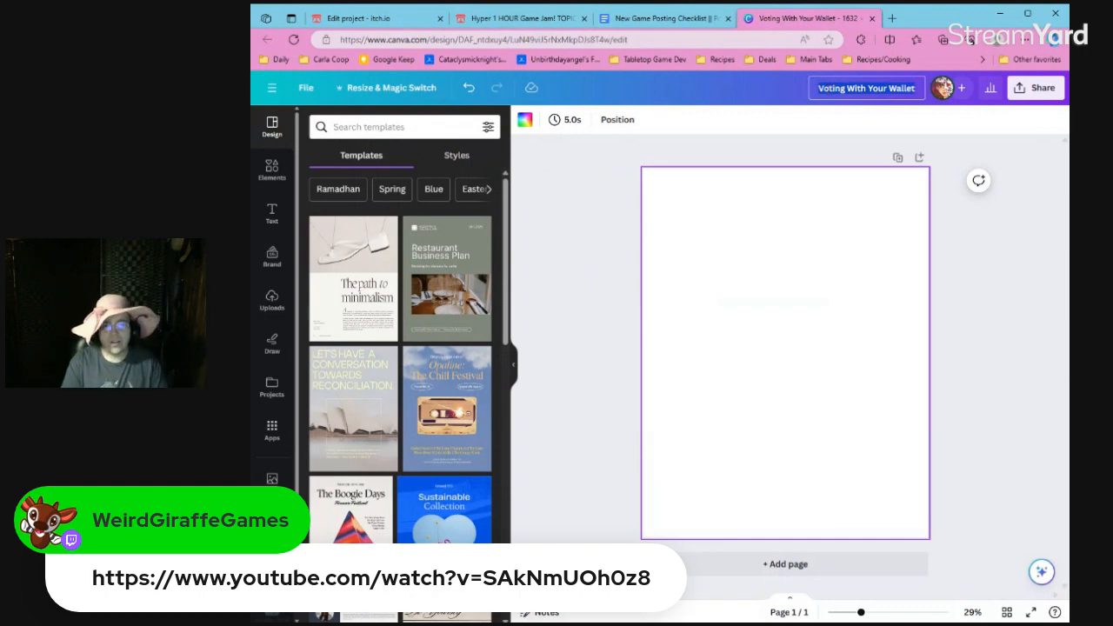
Rename the design "Buy the Change You Want to See in the World".
text(Buy the Cha)
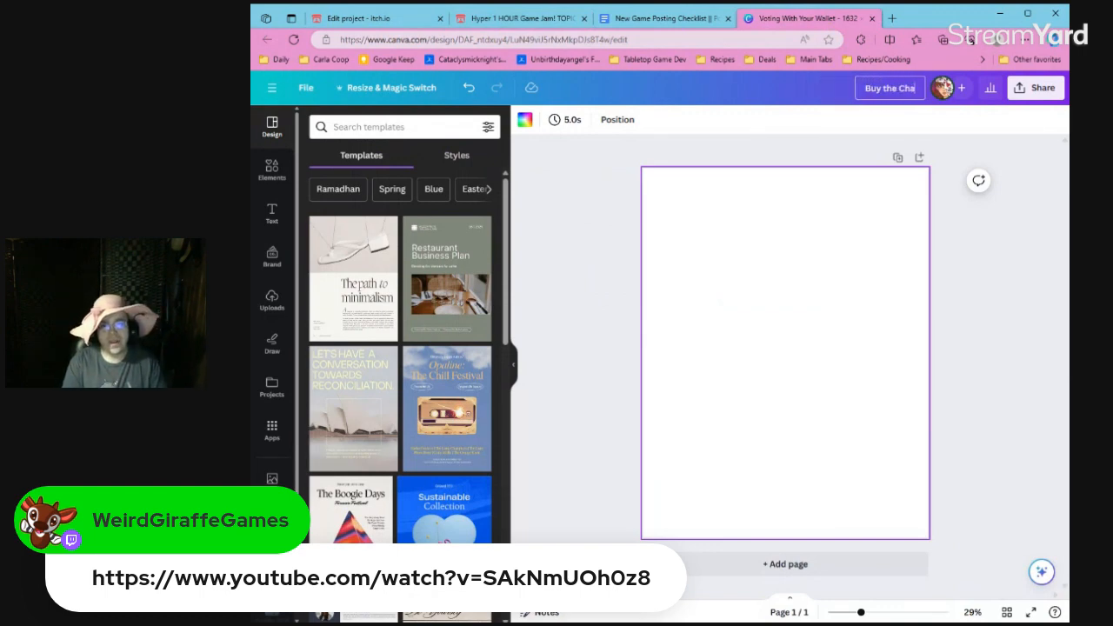
text(nge You Want)
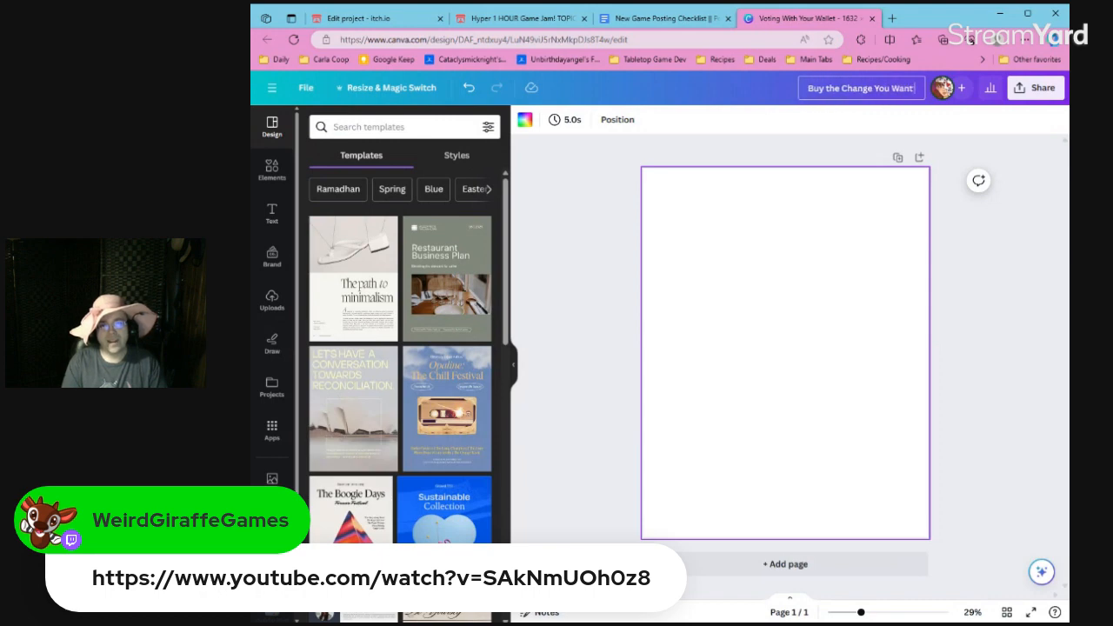
text( to See in the W)
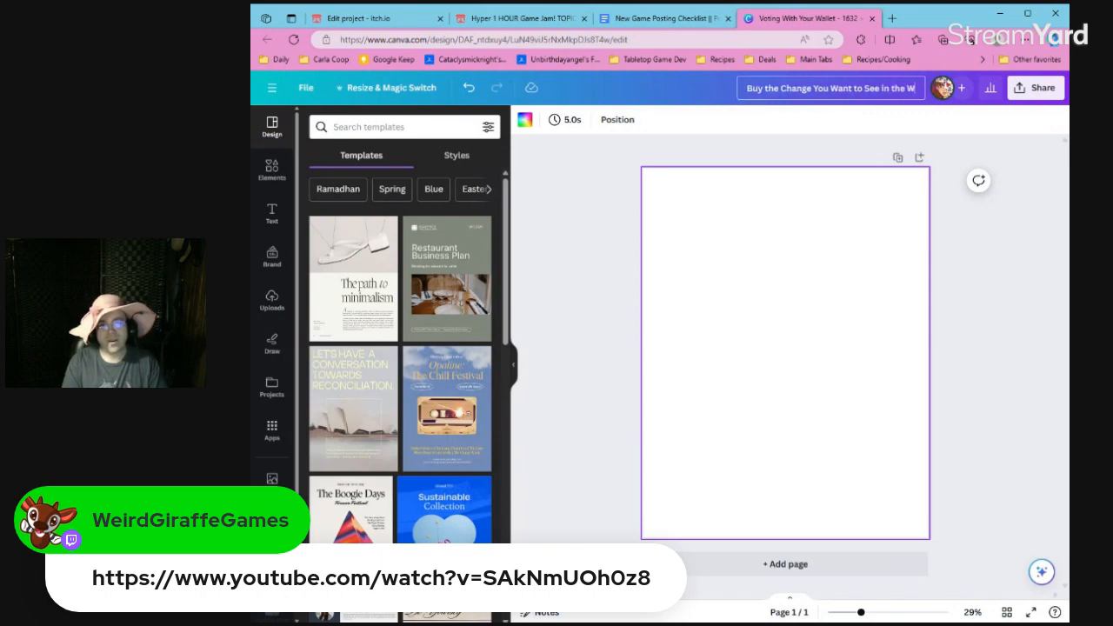
text(orld)
click(823, 238)
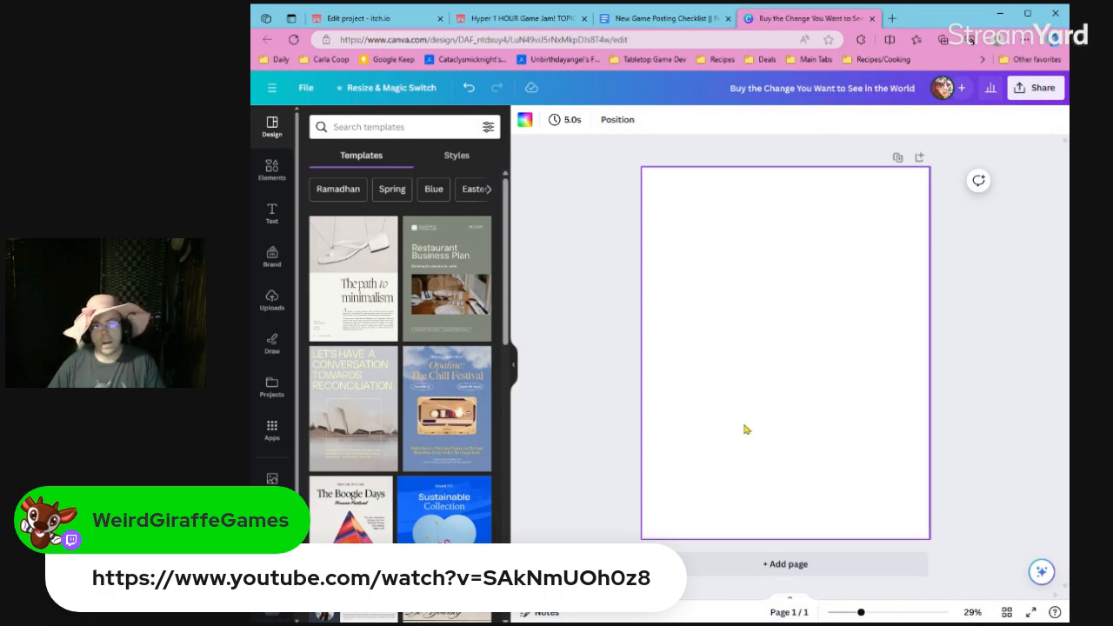
click(621, 323)
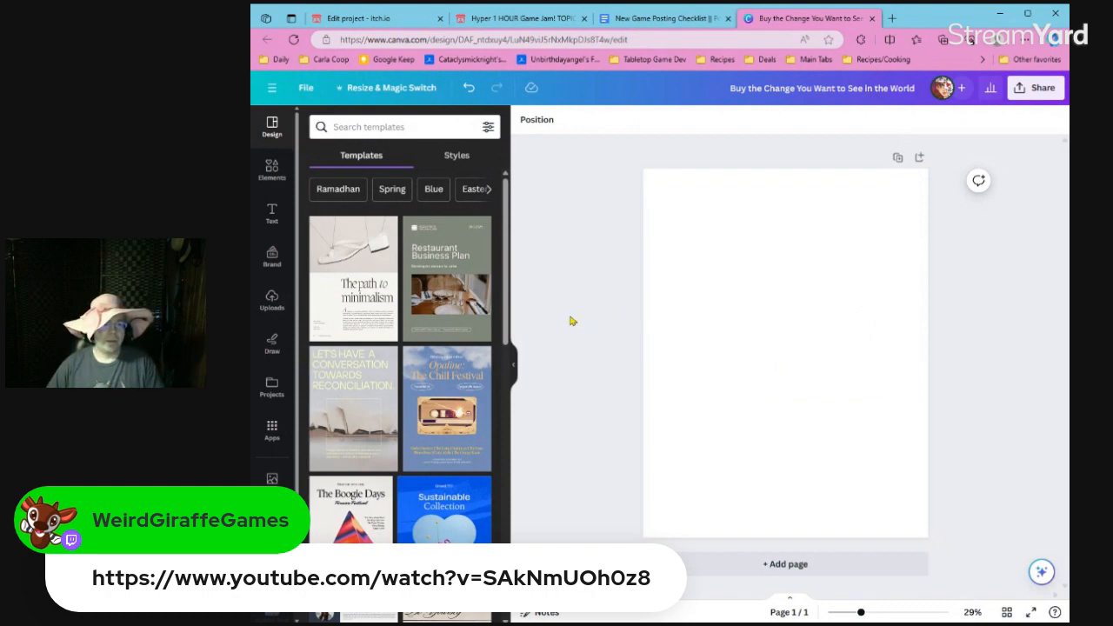
Search the design templates for "shop".
click(271, 171)
click(365, 127)
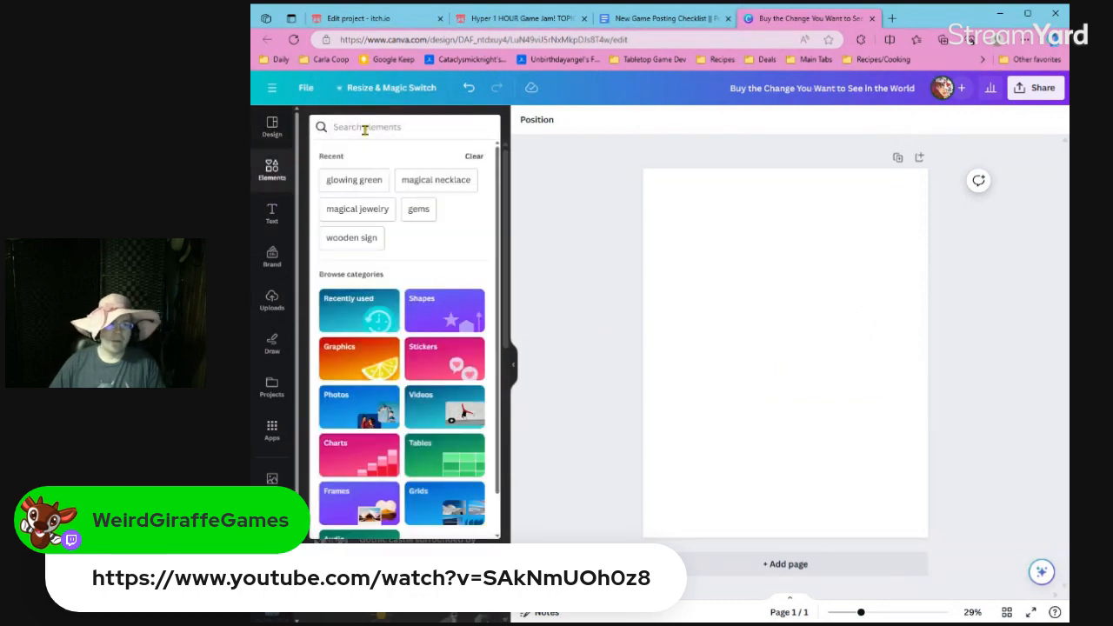
click(589, 169)
click(278, 135)
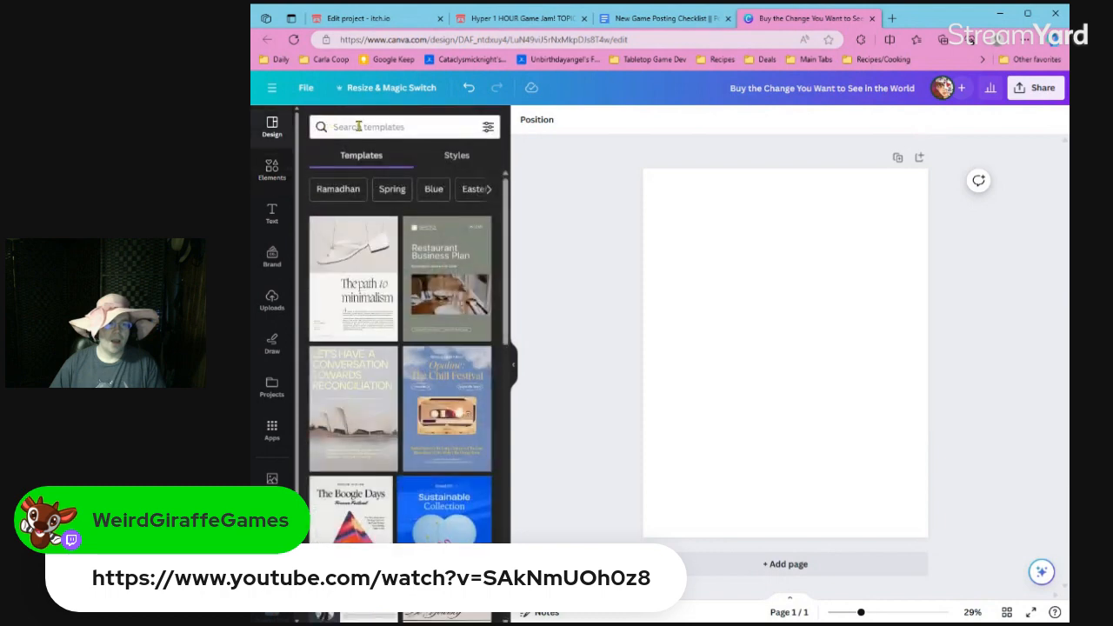
click(363, 127)
text(shop)
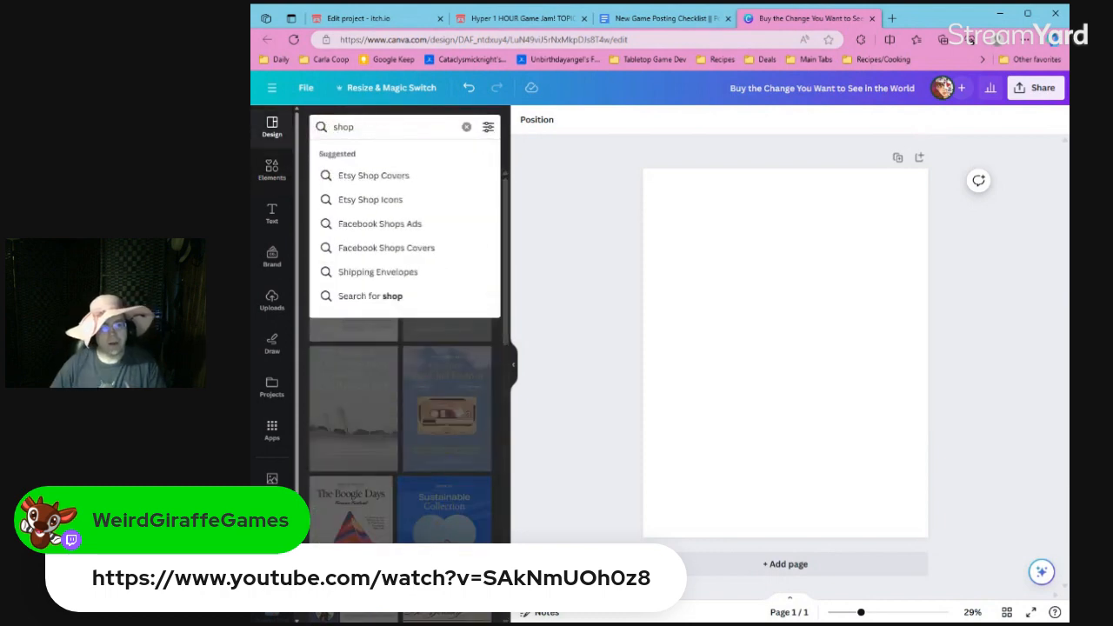
key(Return)
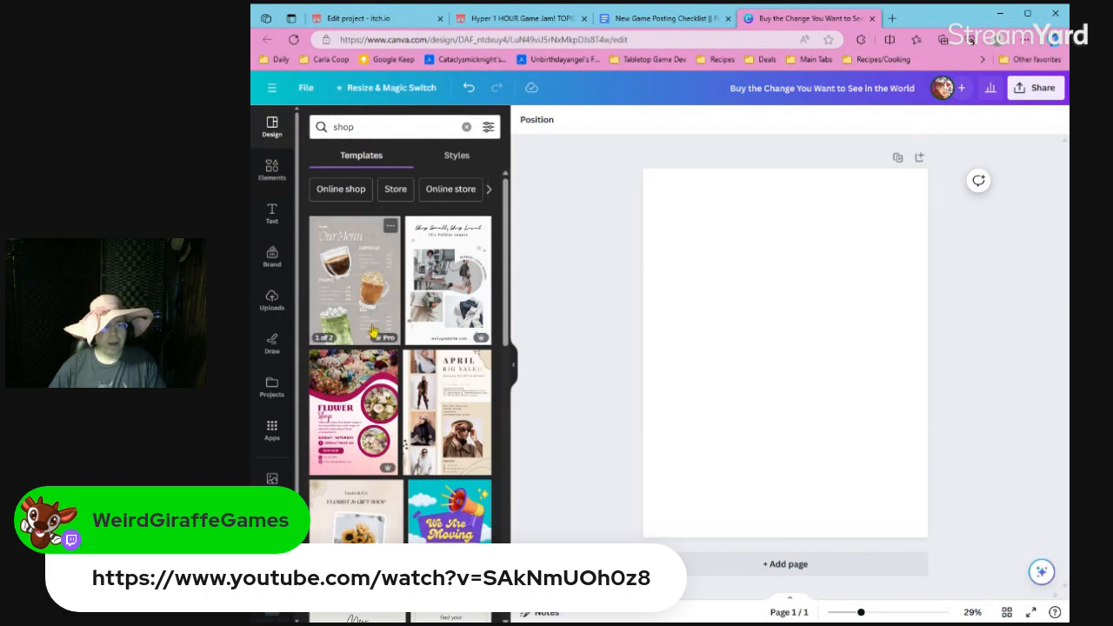
Search the elements library for "sale".
click(272, 169)
click(346, 128)
text(sale)
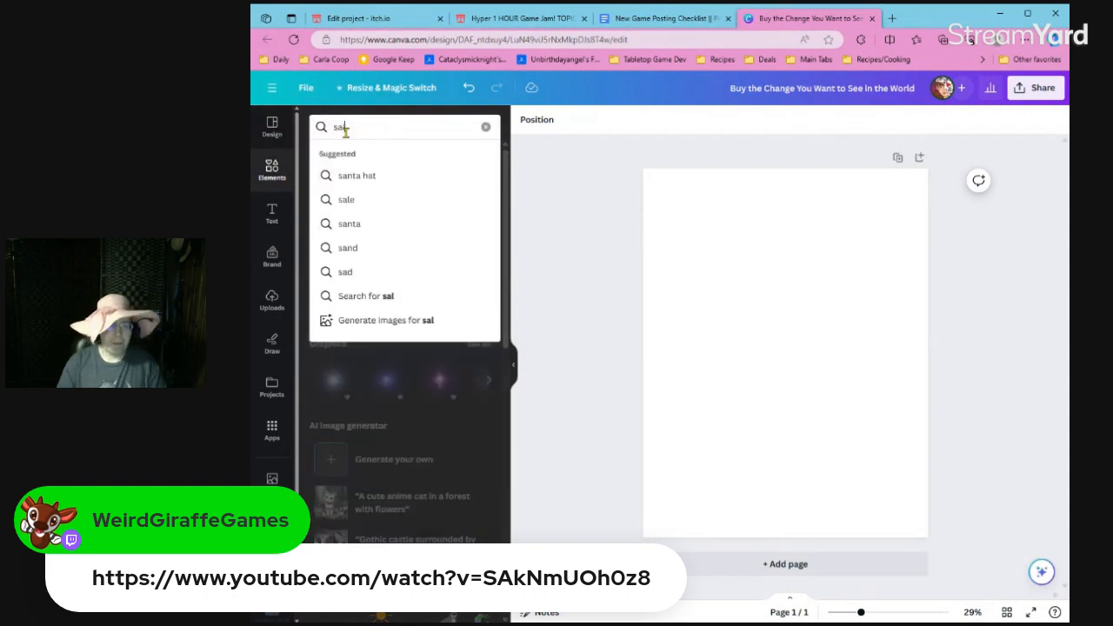
key(Return)
Search the element graphics for "buy" and add the red-orange cartoon BUY lettering to the page.
double_click(342, 128)
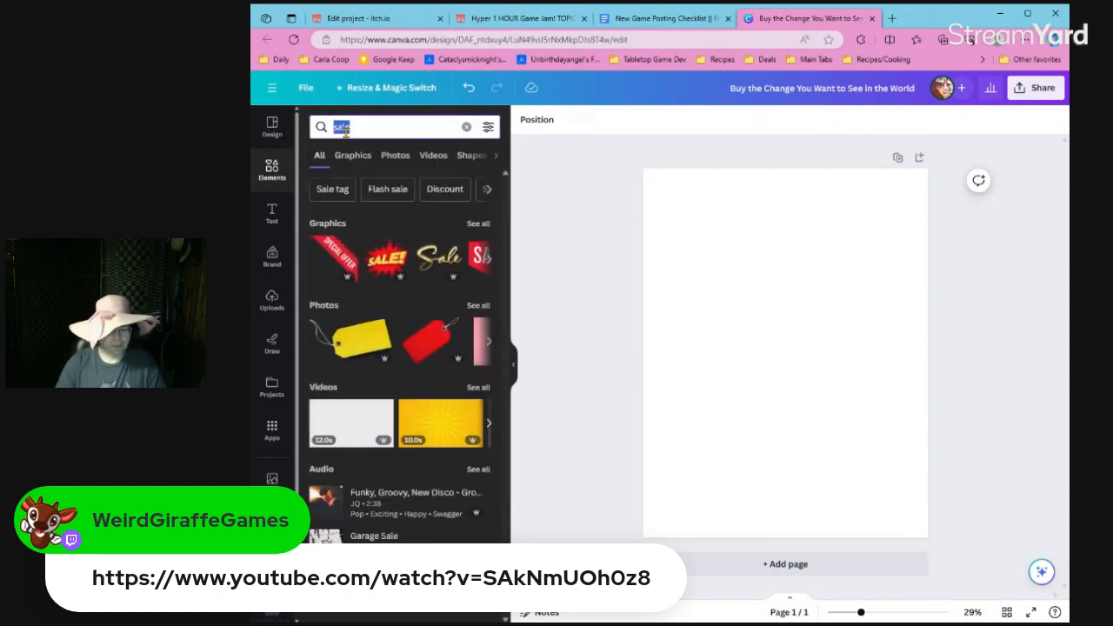
text(buy)
key(Return)
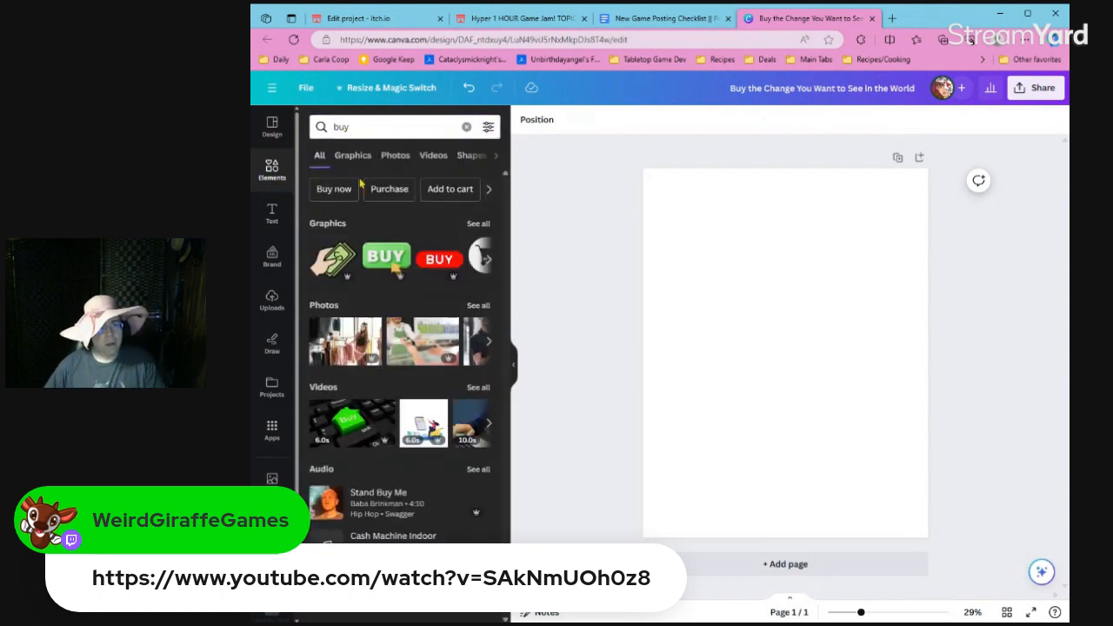
click(353, 156)
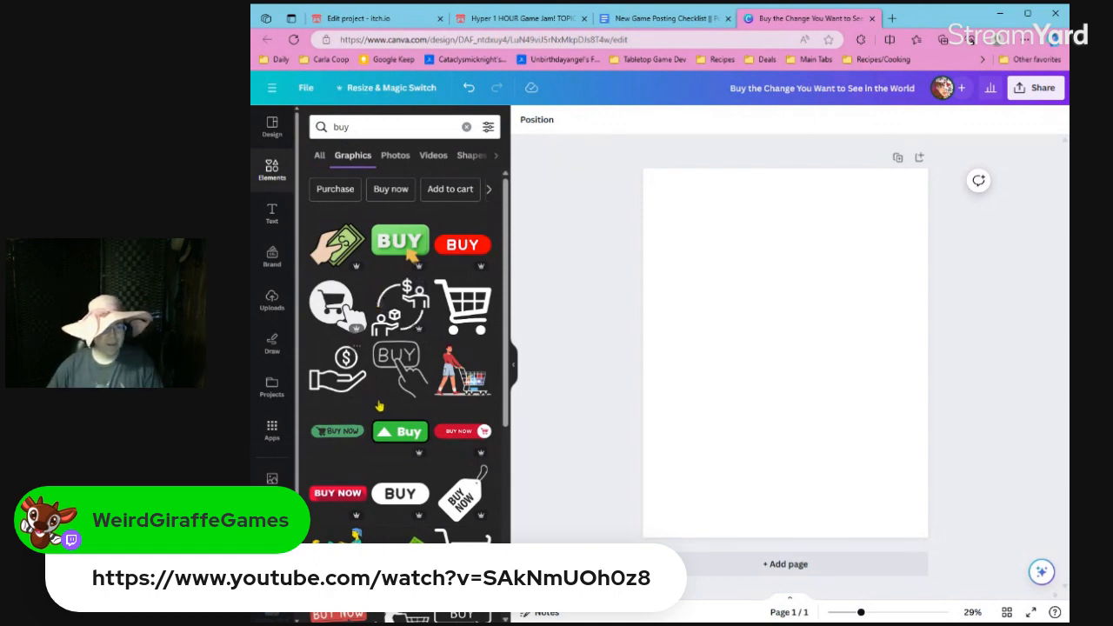
scroll(383, 405, down, 5)
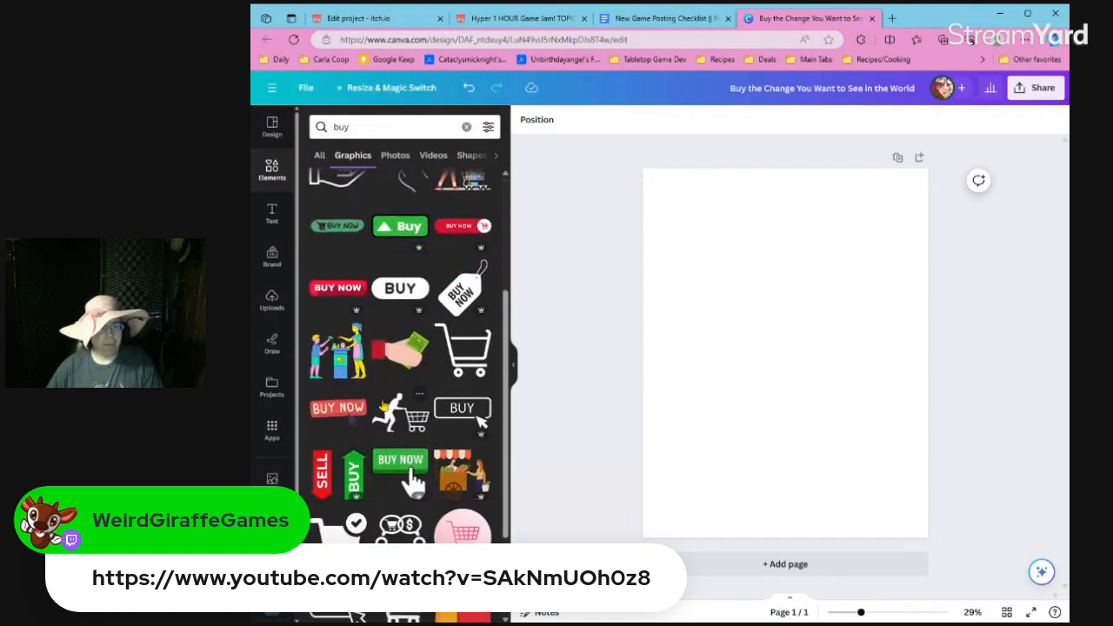
scroll(400, 357, down, 1)
scroll(400, 356, down, 3)
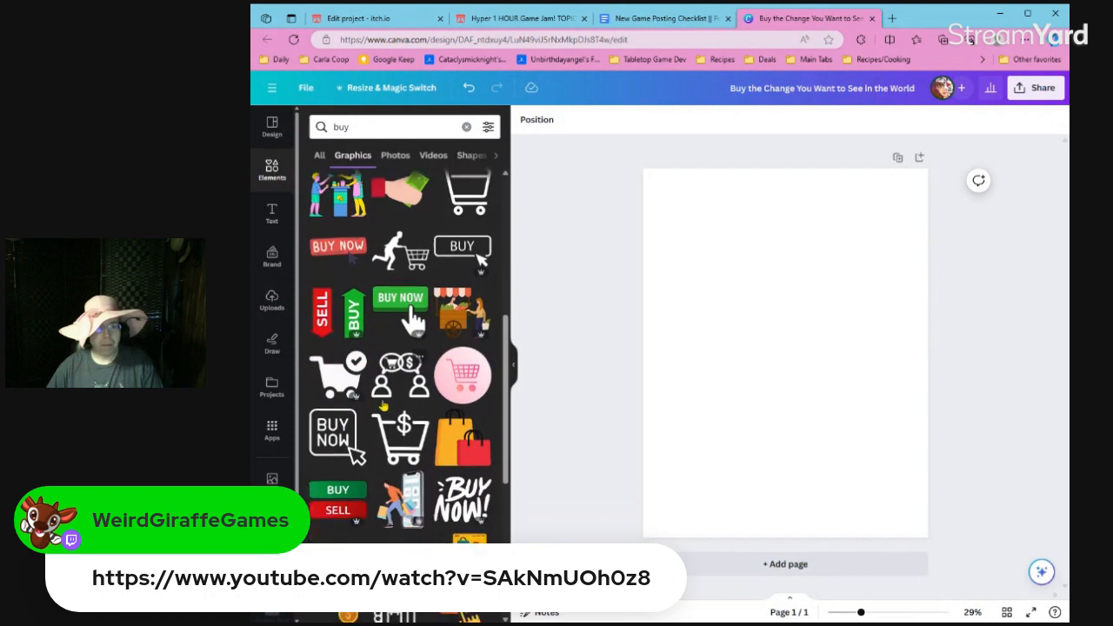
scroll(435, 392, down, 3)
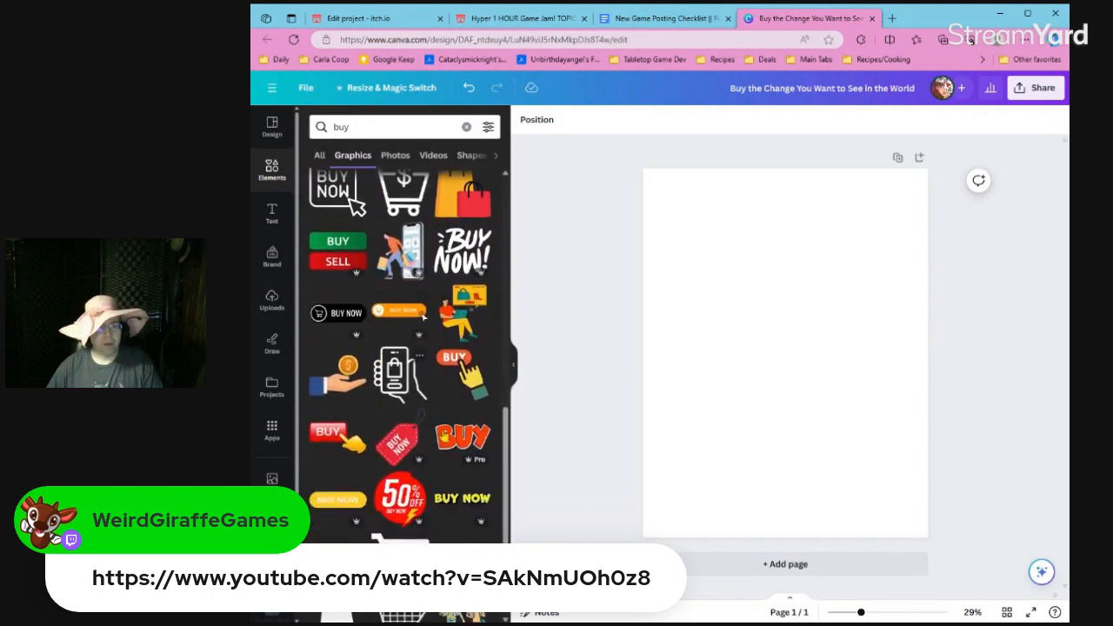
click(462, 435)
Shrink the BUY lettering and position it in the page's upper-left corner.
drag(894, 404, 718, 209)
scroll(739, 217, up, 3)
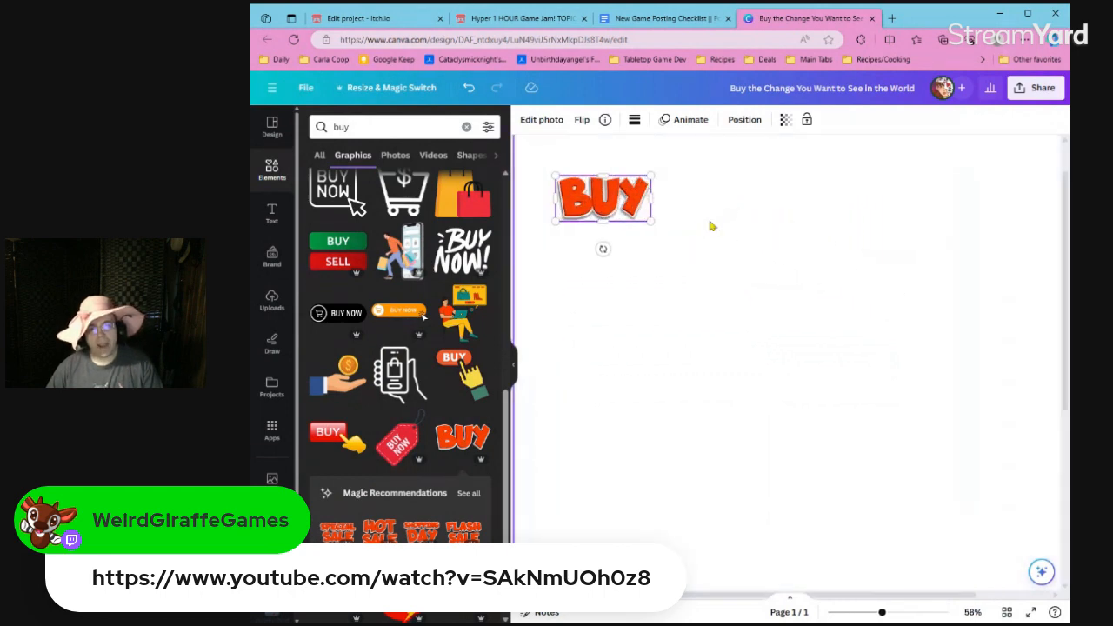
scroll(721, 251, down, 1)
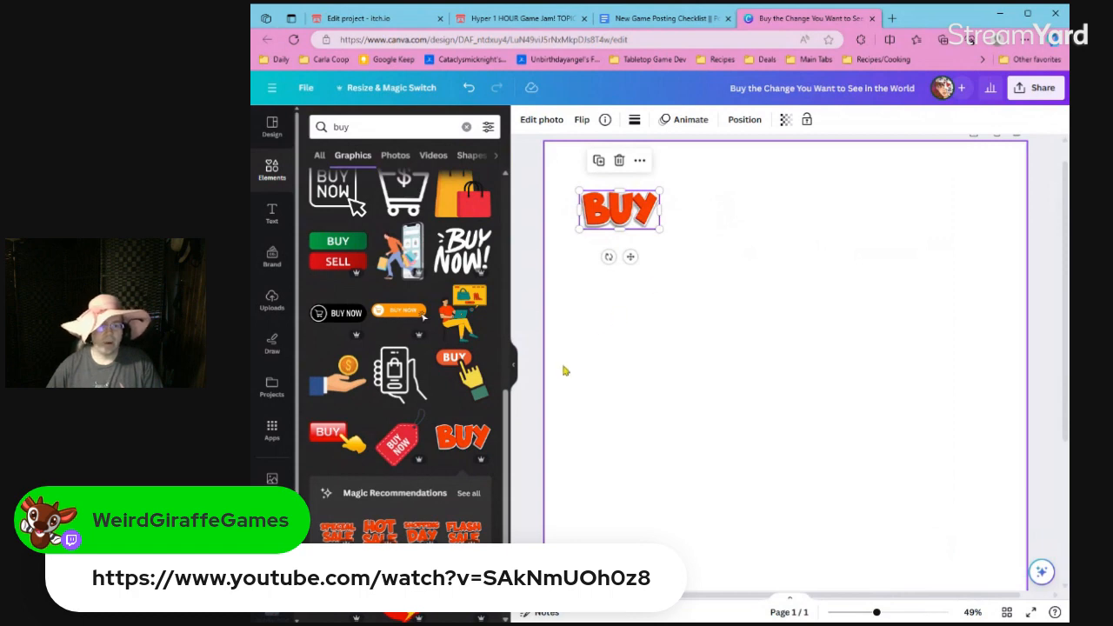
scroll(673, 323, up, 1)
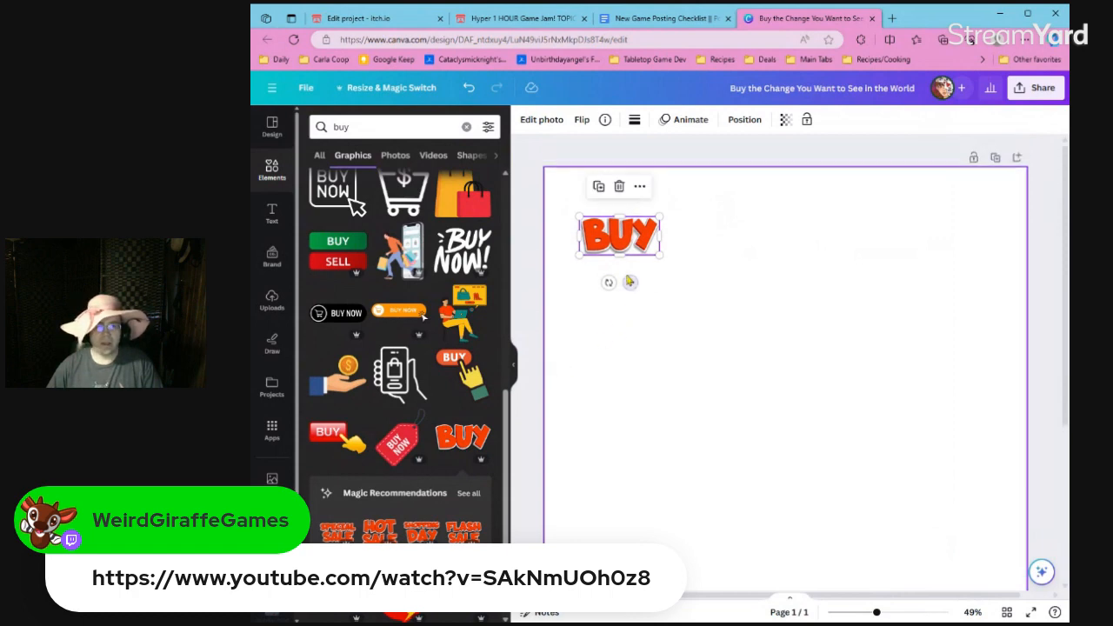
drag(629, 282, 613, 203)
Find a "change" graphic, add the outlined CHANGE lettering, and place it beside BUY, scaled down to a similar height.
click(413, 128)
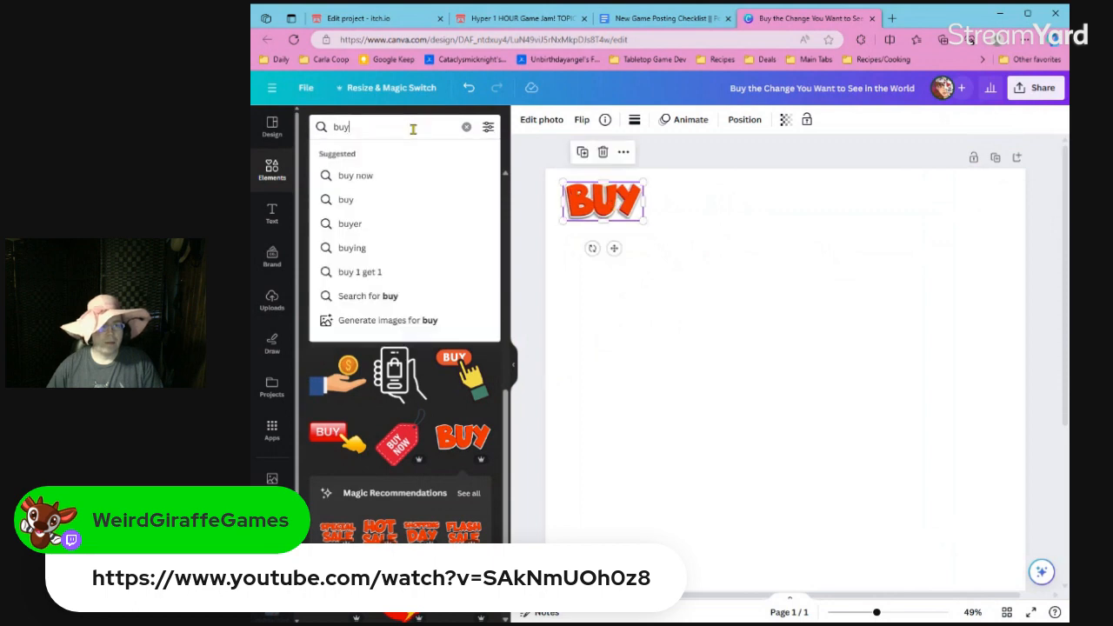
key(ctrl+a)
text(change)
key(Return)
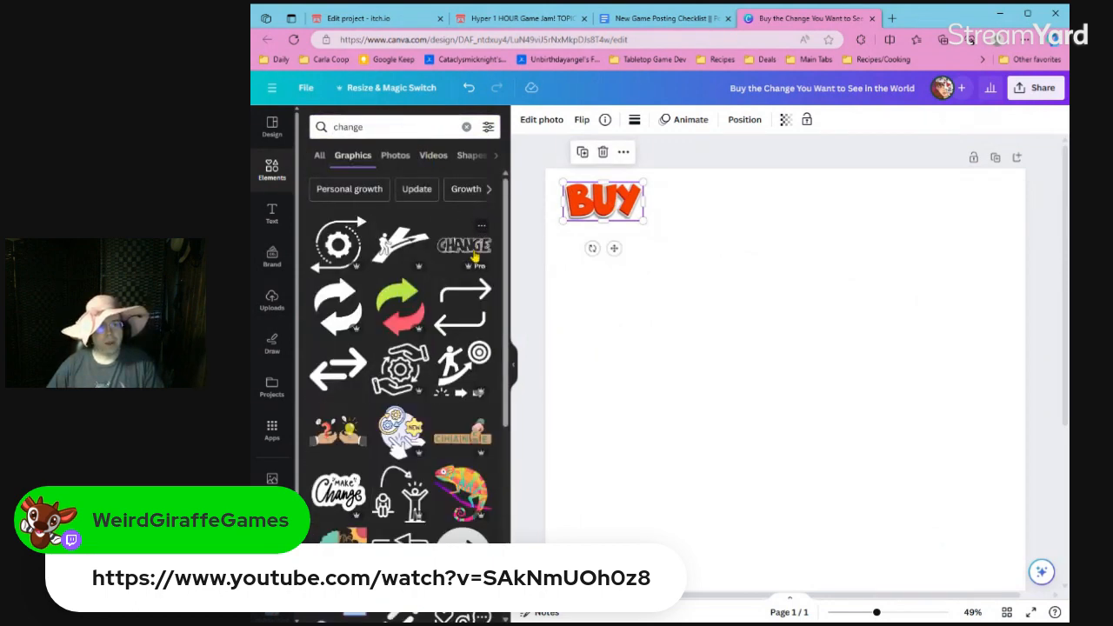
click(476, 258)
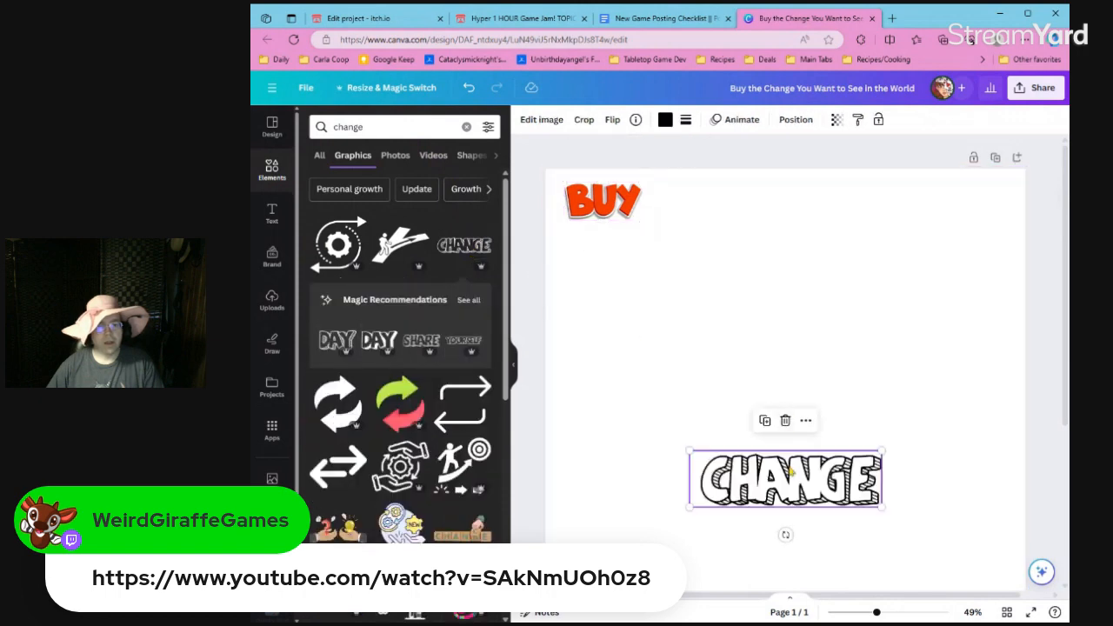
drag(790, 470, 771, 200)
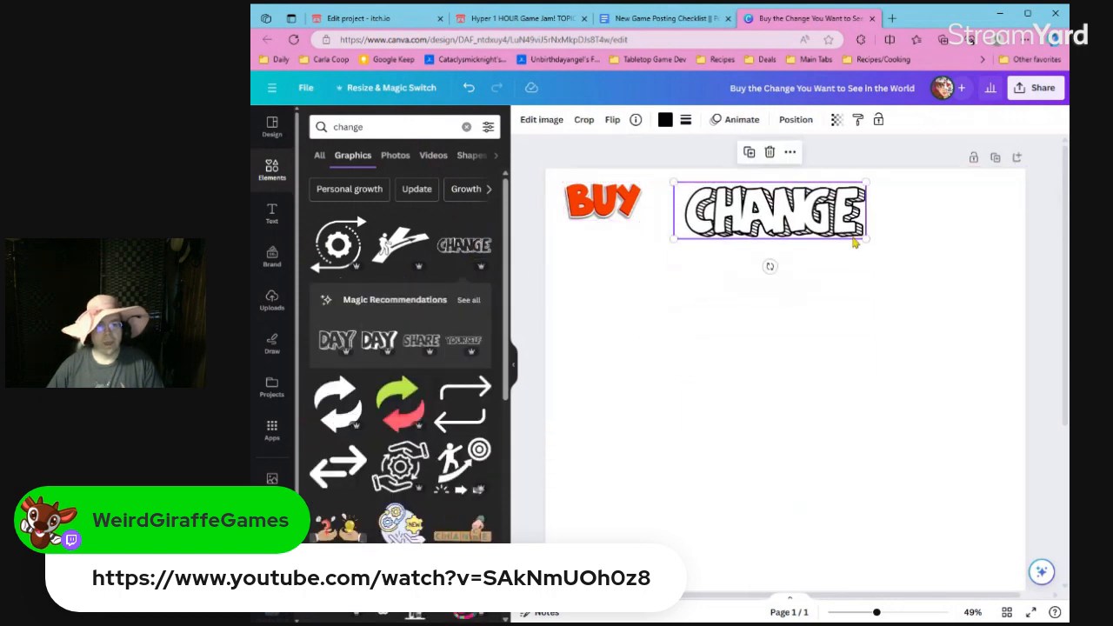
drag(862, 241, 804, 220)
Search the graphics for "see", add the pair of cartoon eyes, and place them at reduced size below and right of CHANGE.
click(348, 127)
text(see)
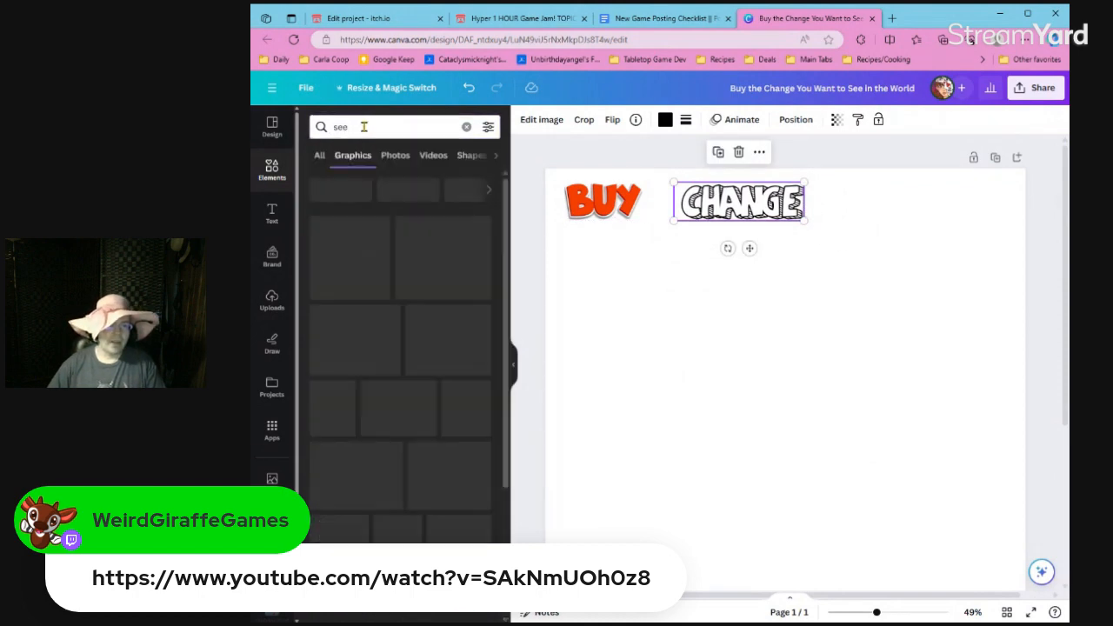
scroll(356, 356, down, 5)
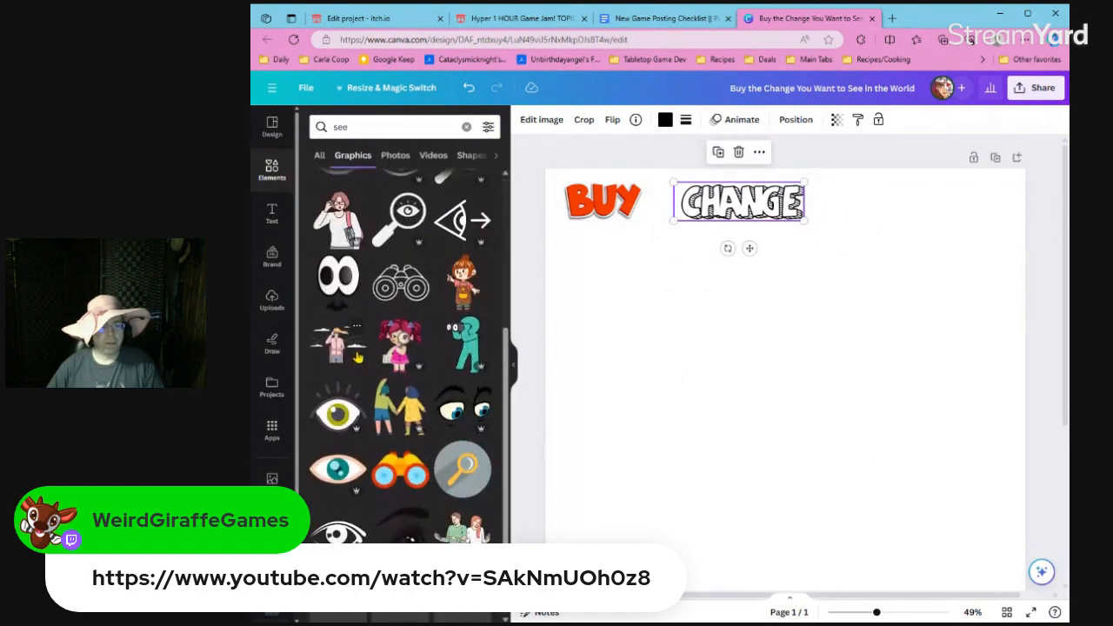
scroll(357, 356, up, 5)
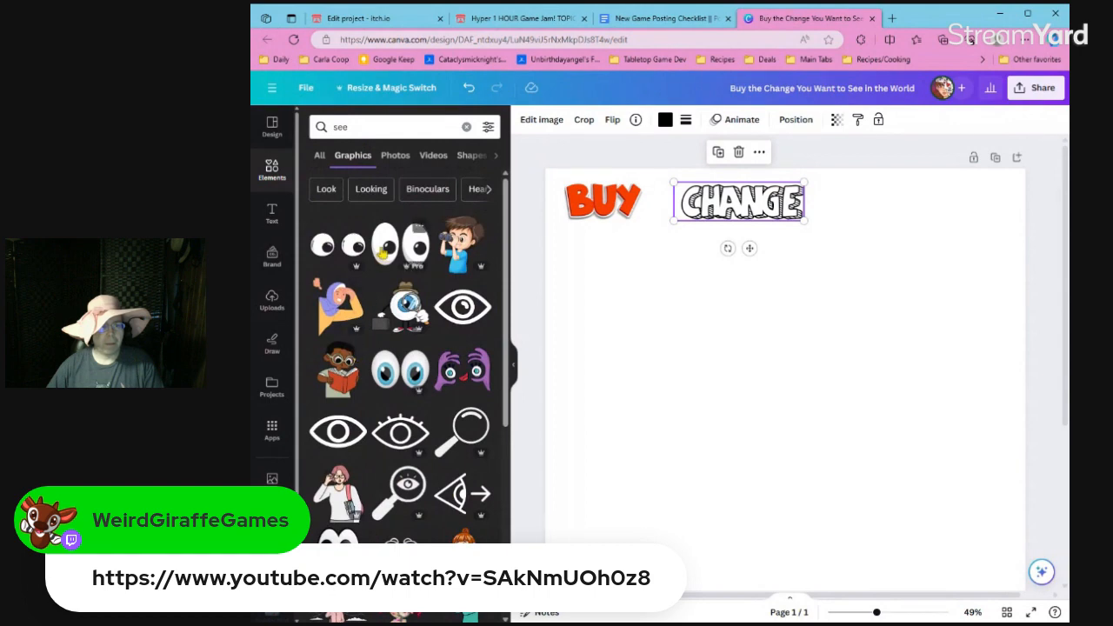
click(371, 254)
drag(714, 525, 869, 241)
drag(922, 278, 879, 244)
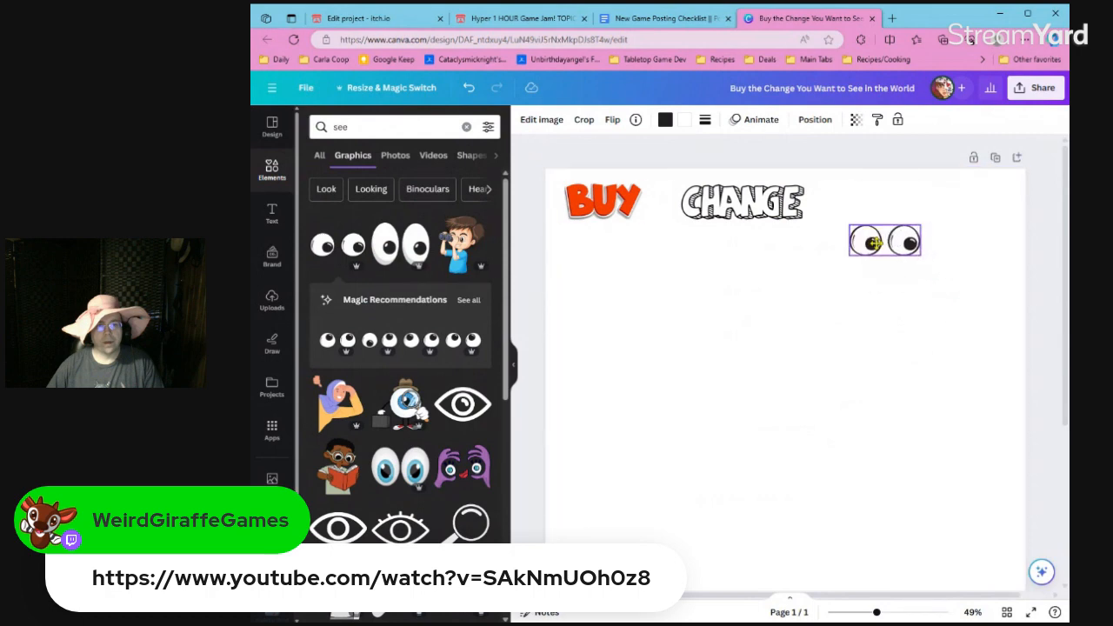
Search the graphics for "world", add the flat blue-and-green globe, and place it at reduced size between CHANGE and the eyes, just below them.
double_click(357, 124)
text(world)
key(Return)
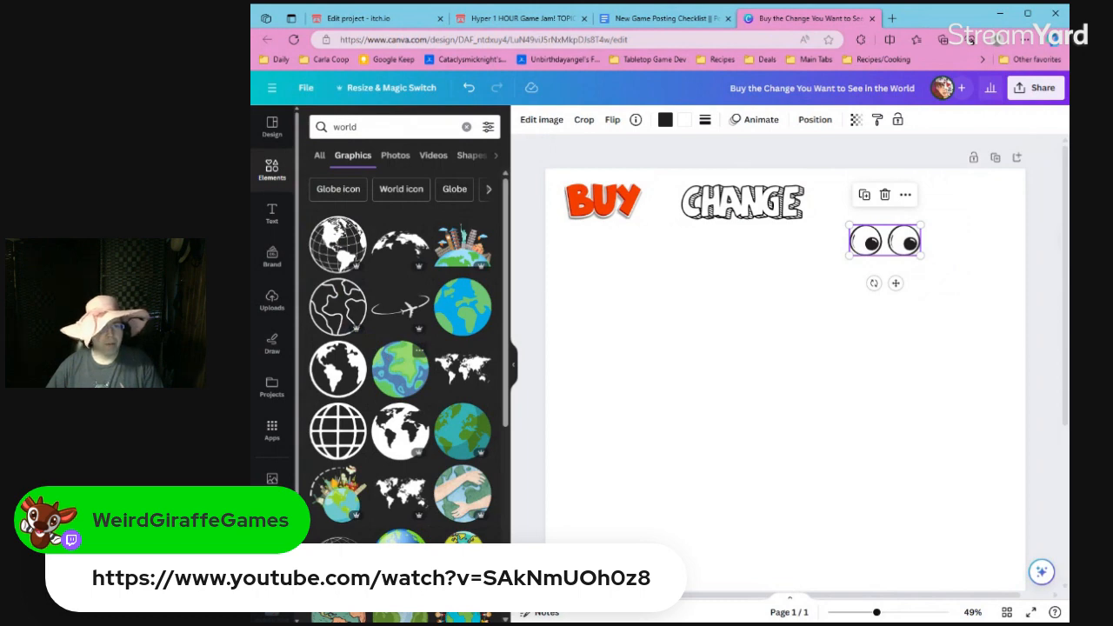
click(480, 287)
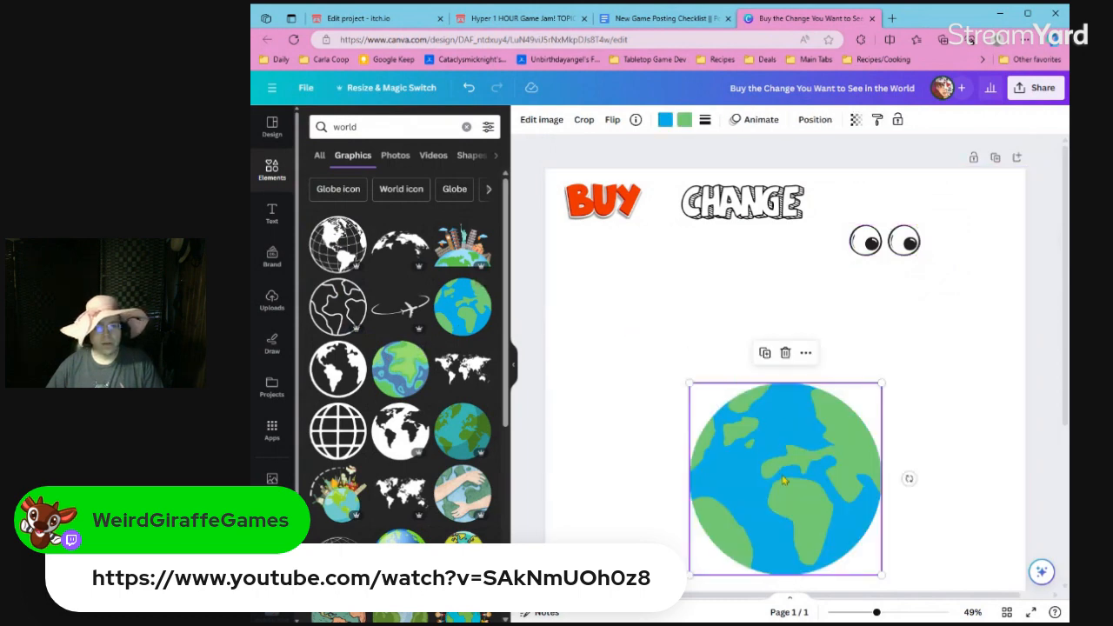
drag(738, 383, 721, 259)
click(672, 455)
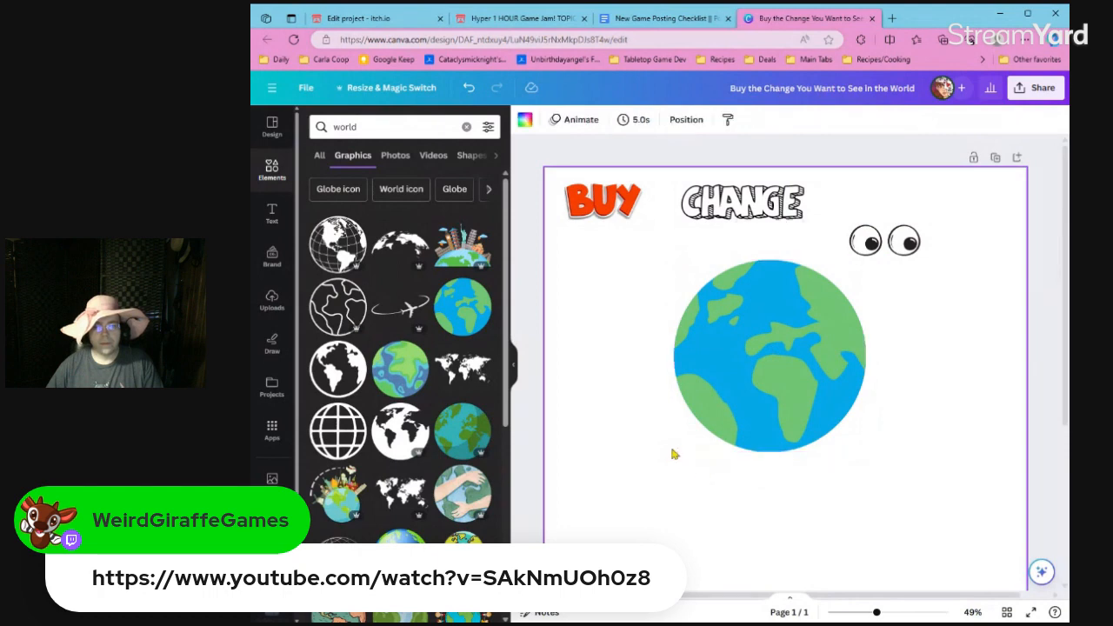
click(675, 451)
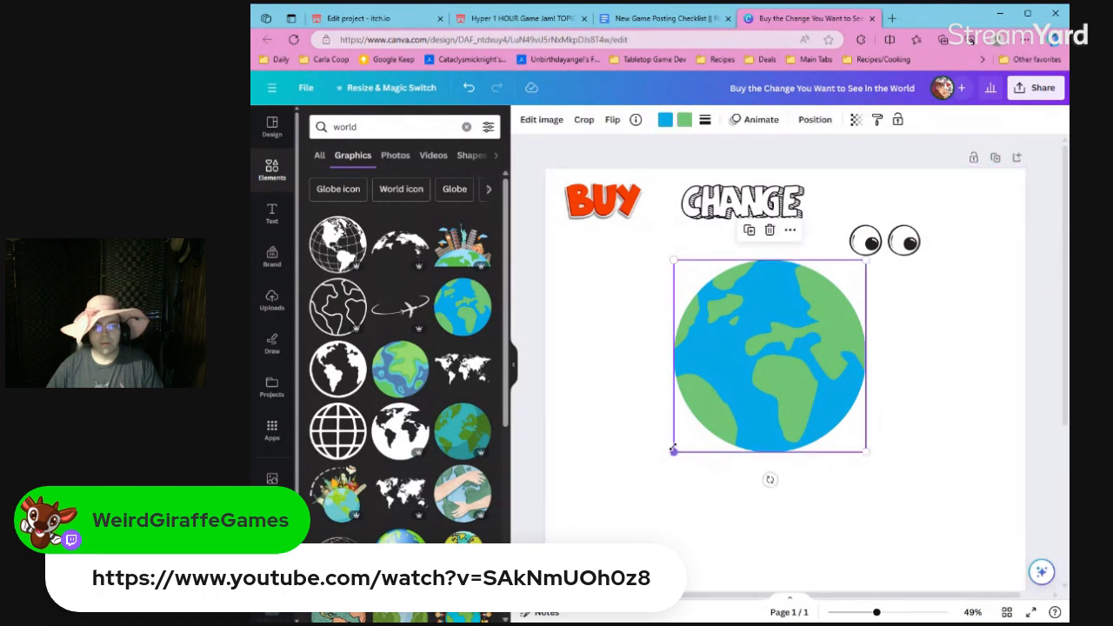
drag(674, 450, 795, 331)
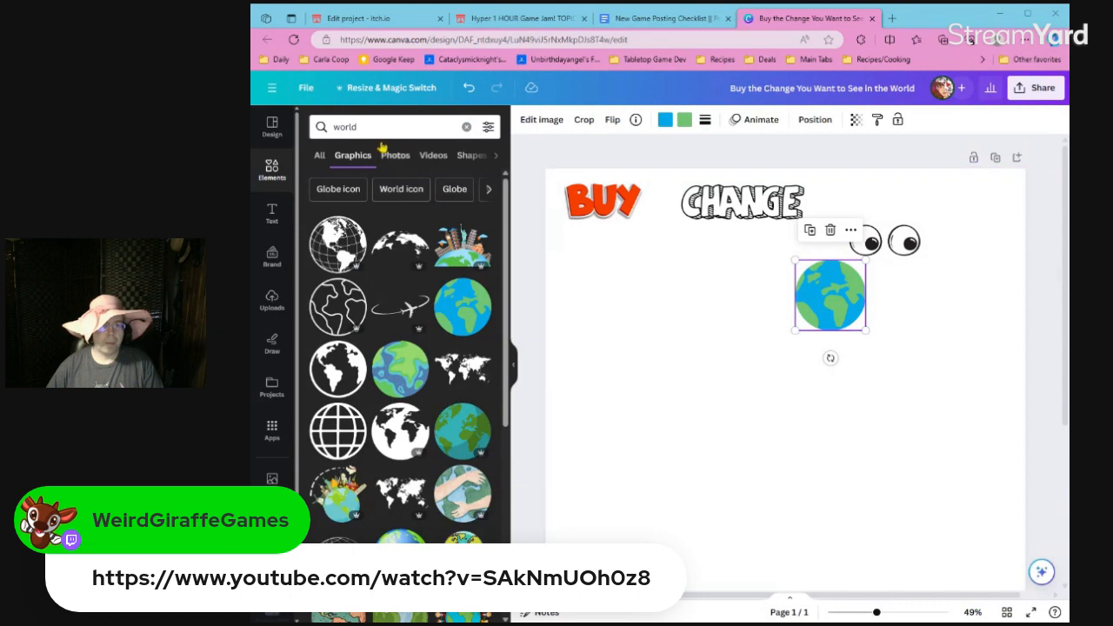
Add a subheading text box reading "the" below the globe.
click(270, 224)
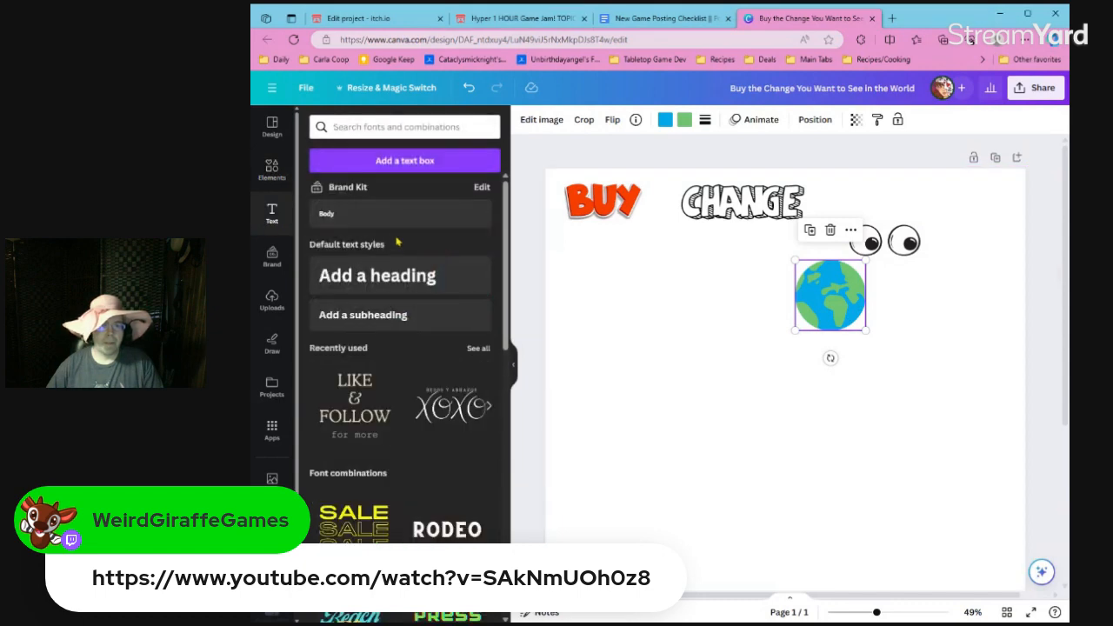
click(383, 317)
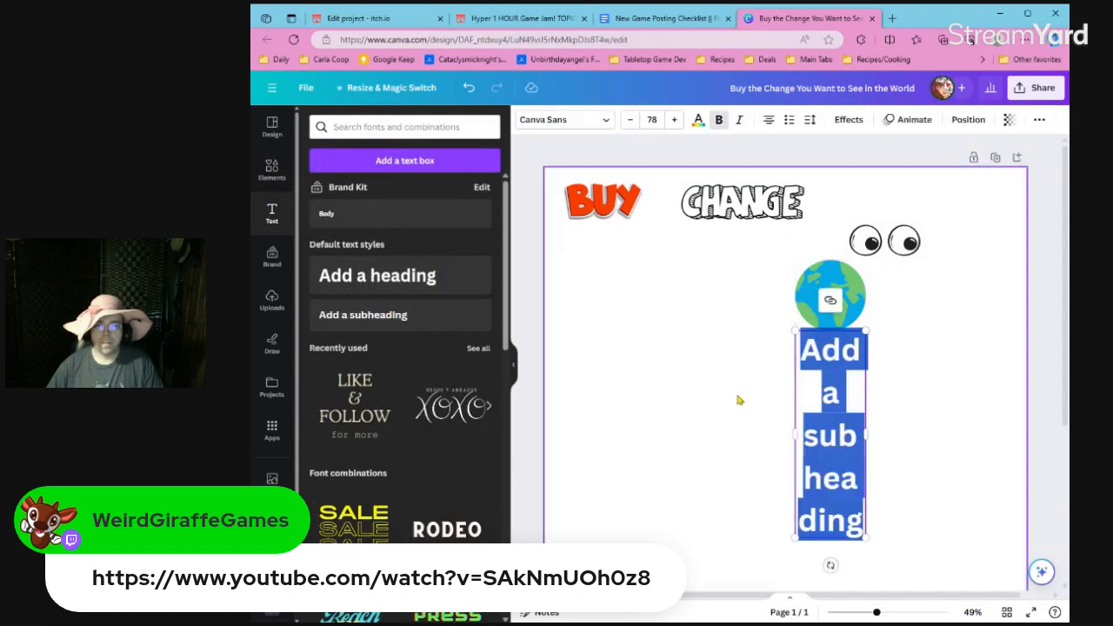
text(the)
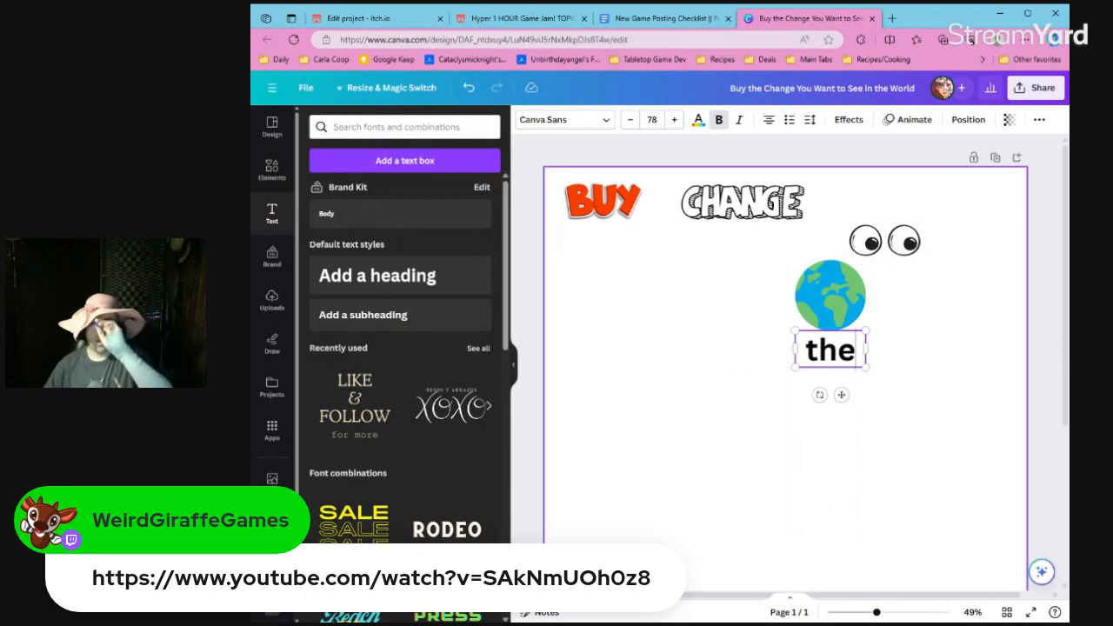
Place the "the" text between BUY and CHANGE, scaled down to about size 56.9, and shift CHANGE slightly away from it.
click(910, 406)
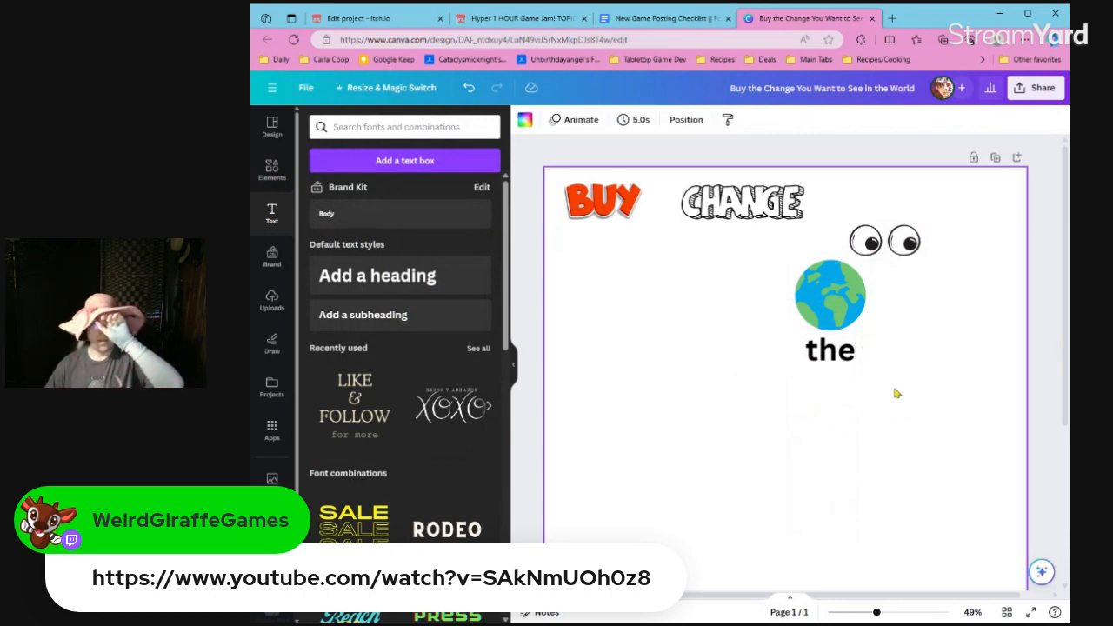
drag(846, 353, 667, 215)
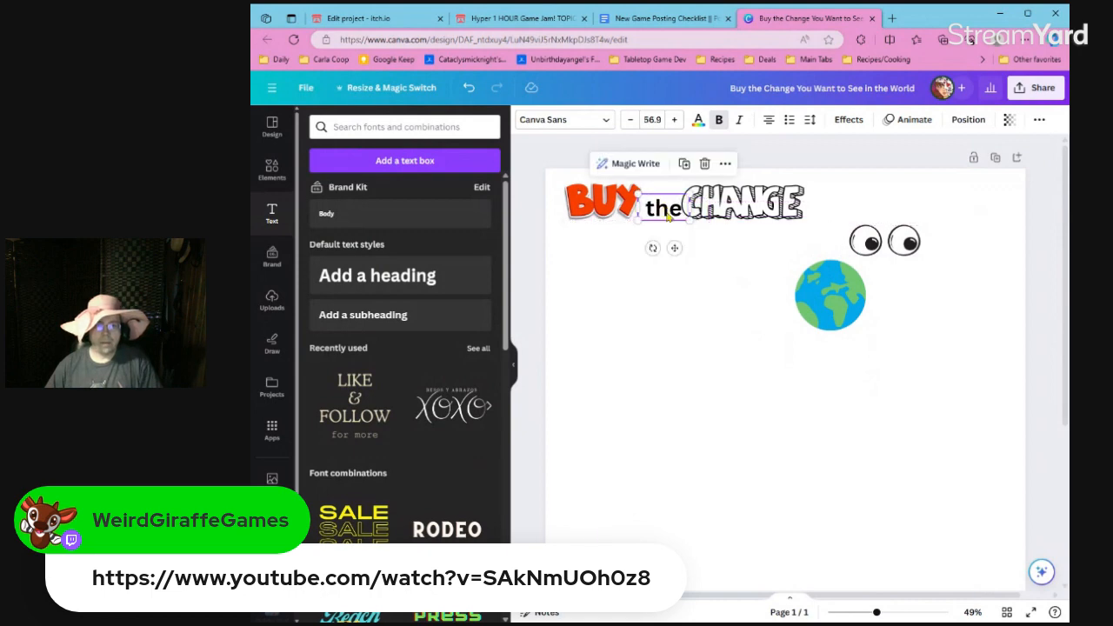
click(704, 208)
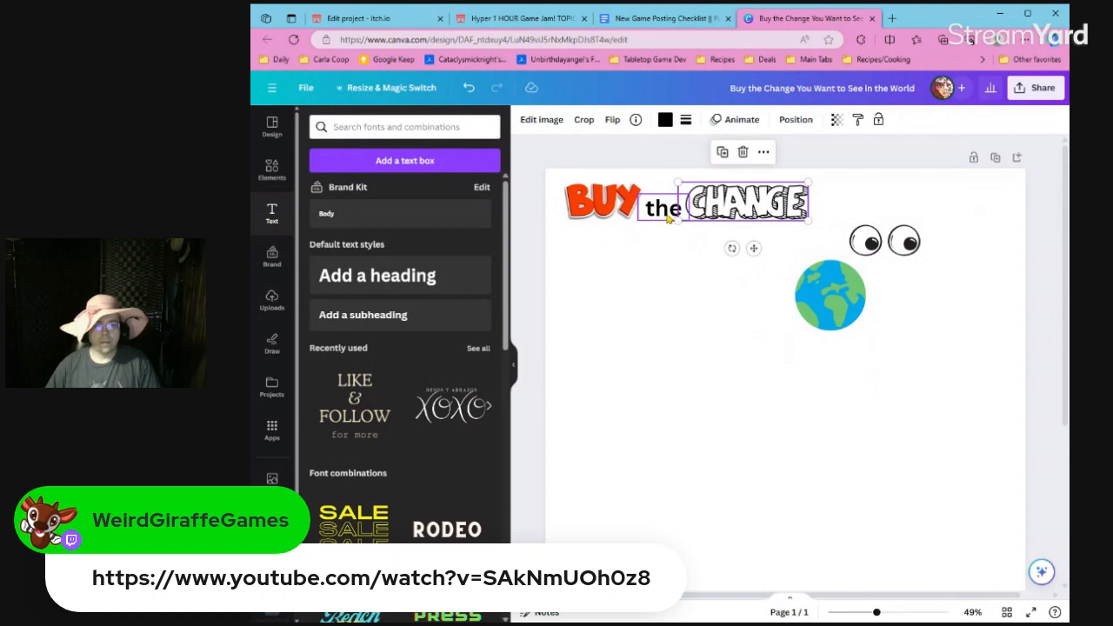
Search the fonts for "shop" and set the "the" text in Alice's Cake Shop.
click(668, 217)
click(593, 122)
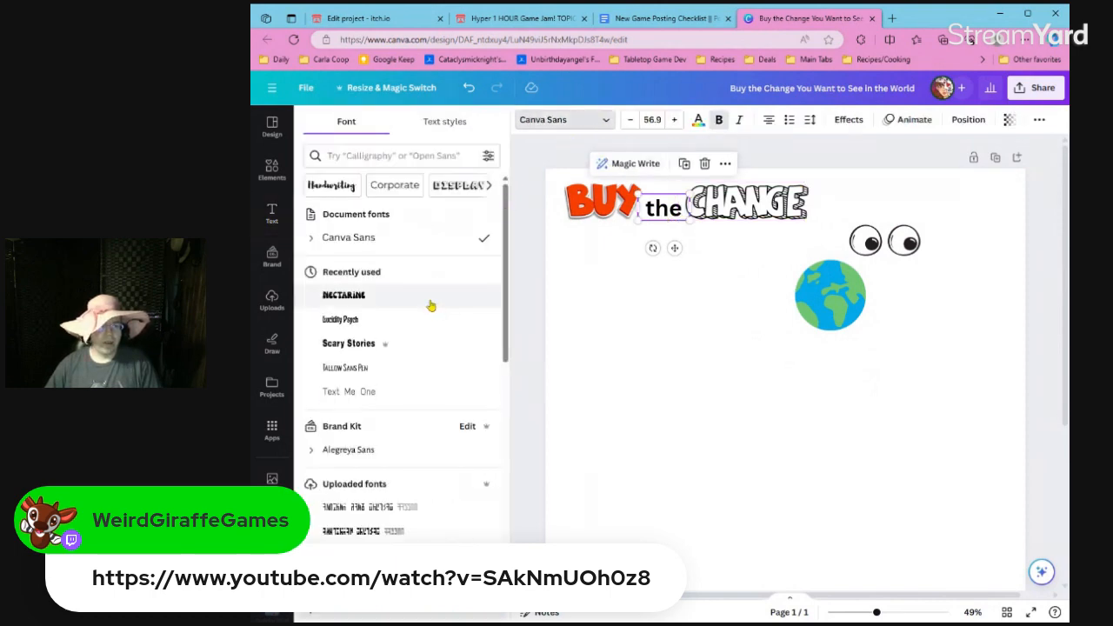
click(461, 155)
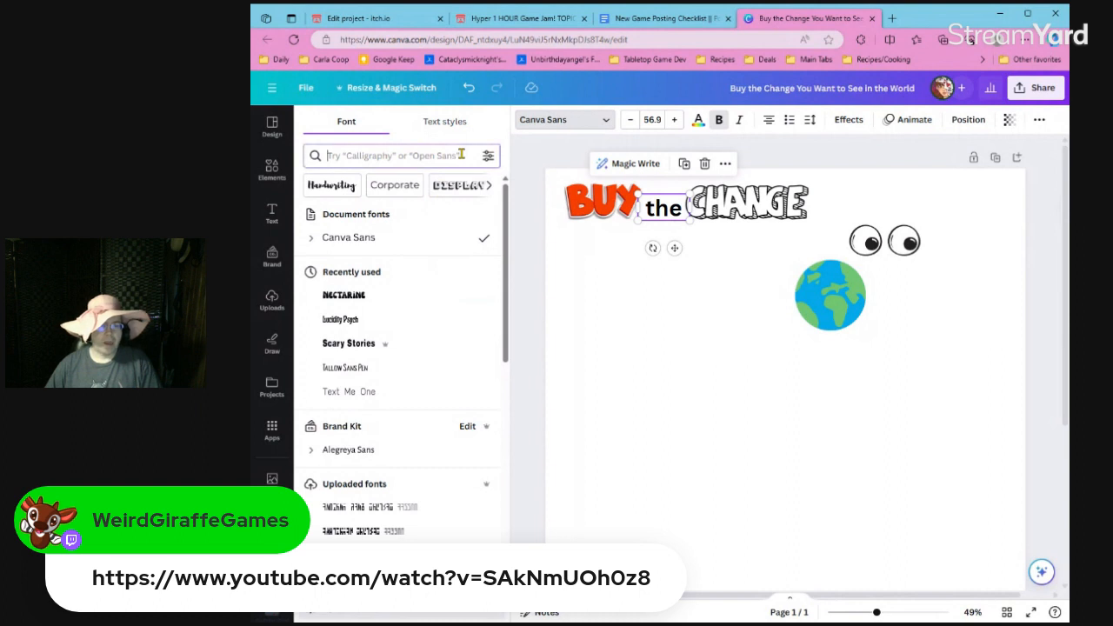
text(shop)
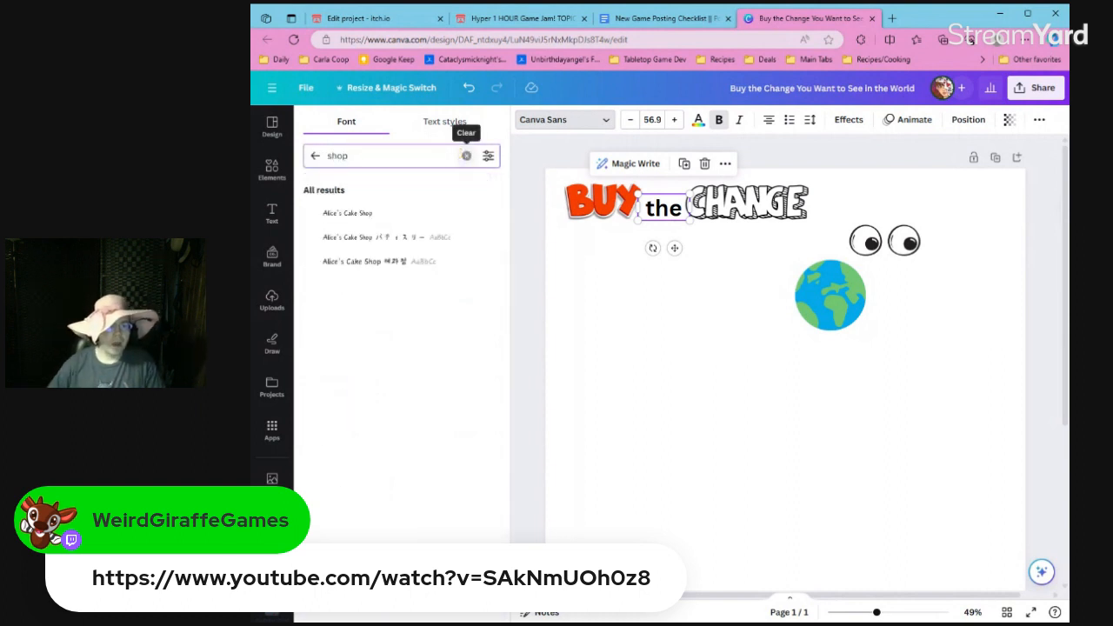
click(429, 213)
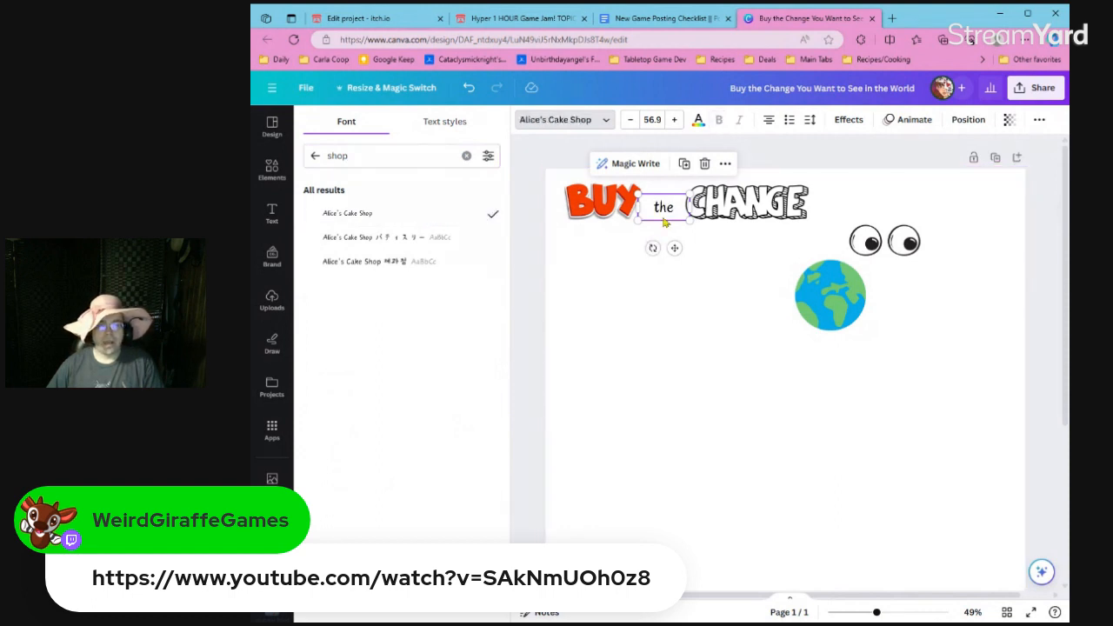
drag(665, 222, 919, 368)
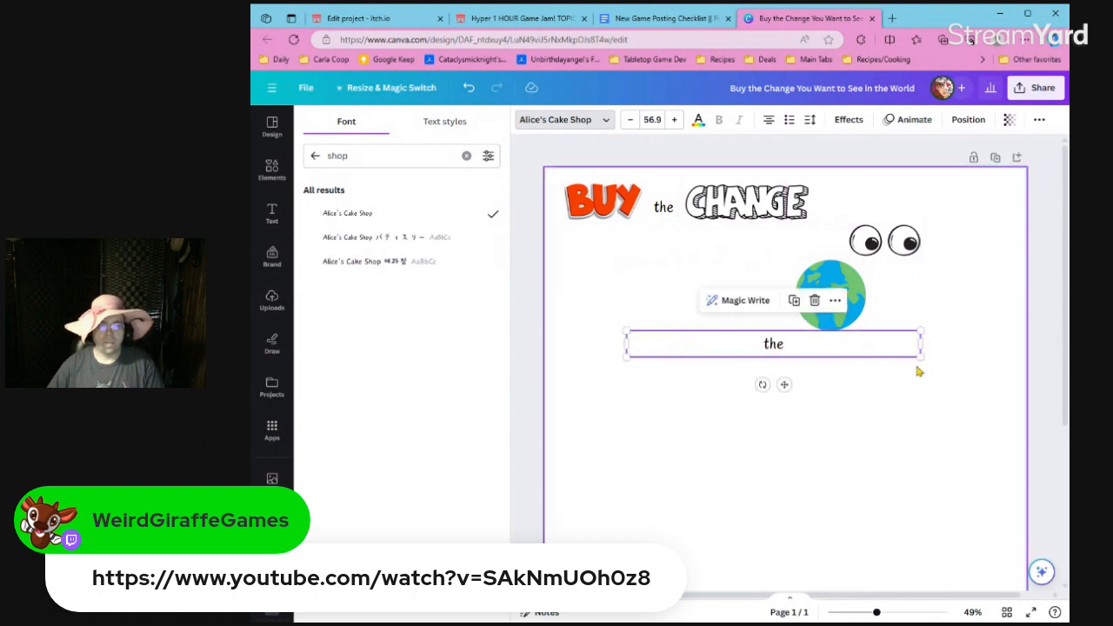
double_click(841, 352)
text(Hello)
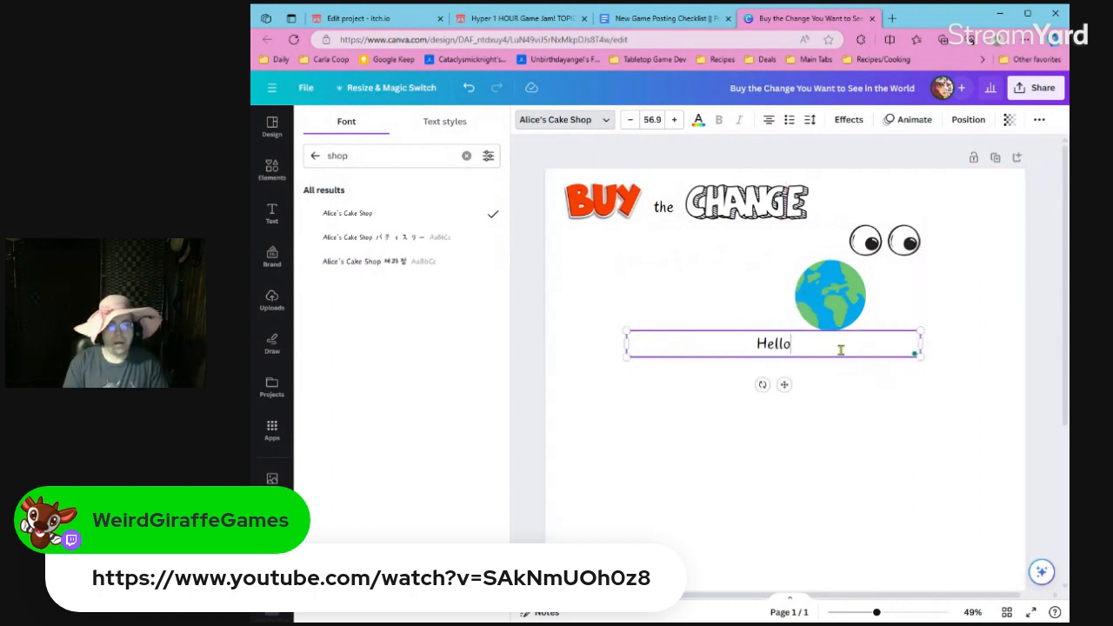
text(, my )
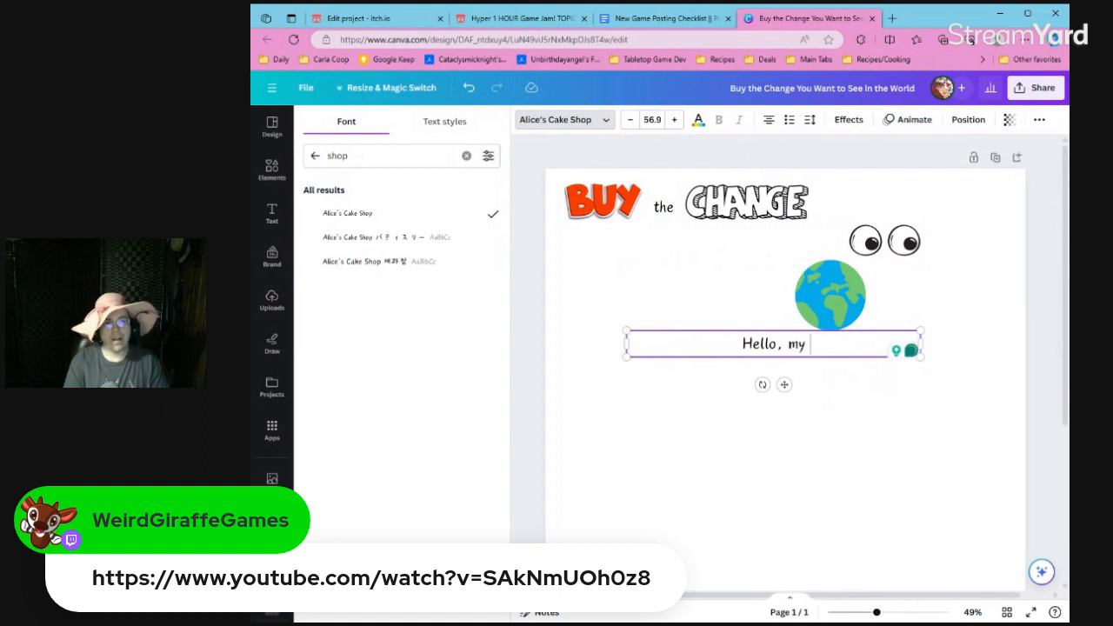
text(name is )
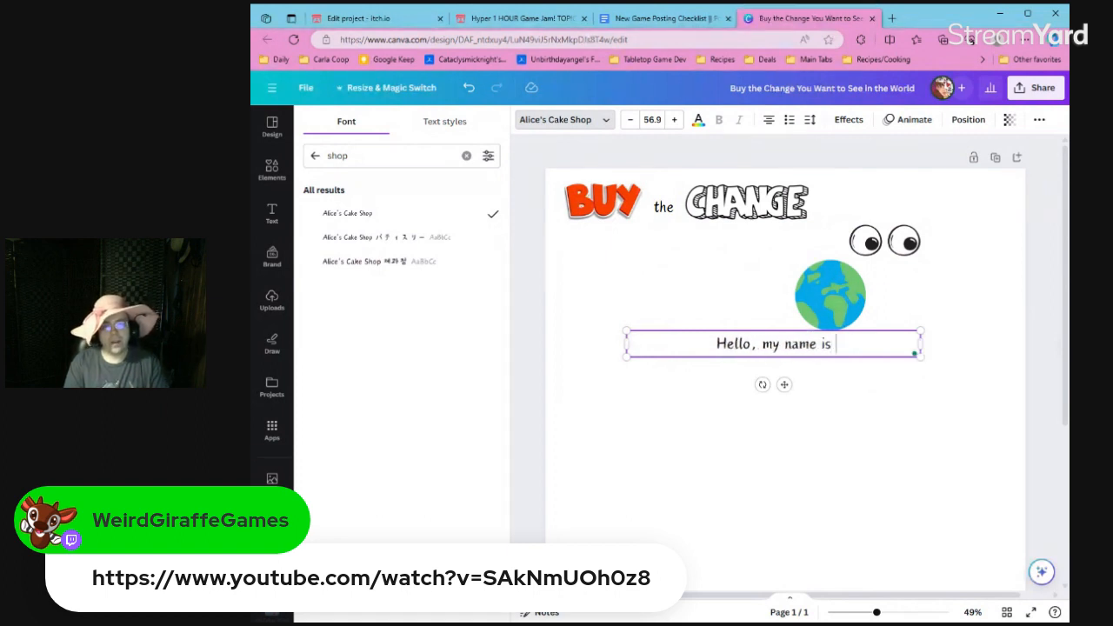
text(Beth.  "H)
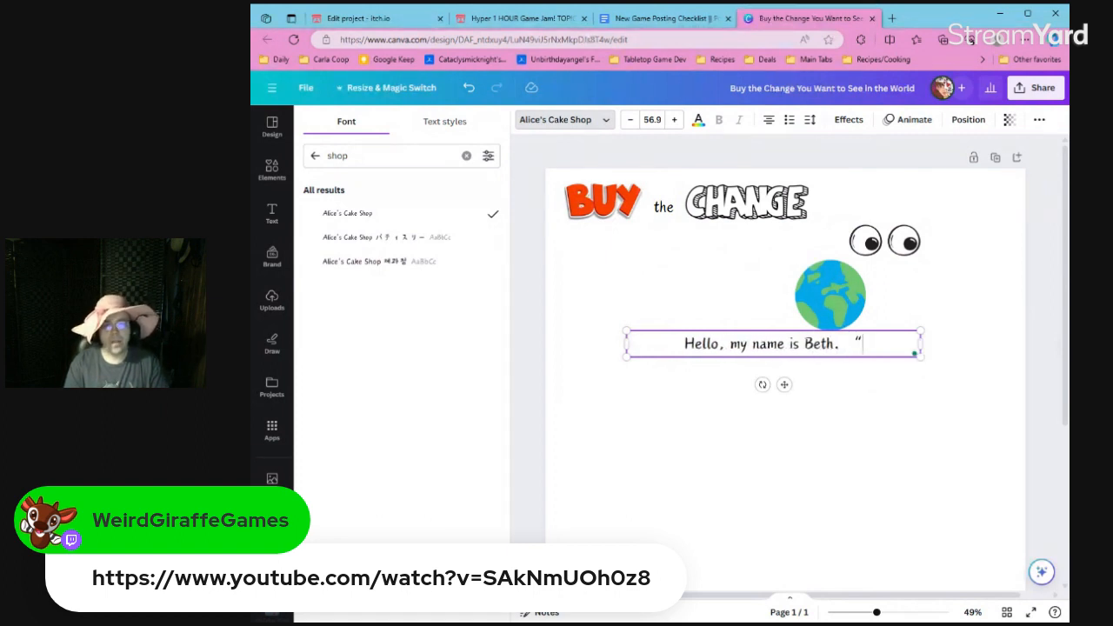
key(BackSpace)
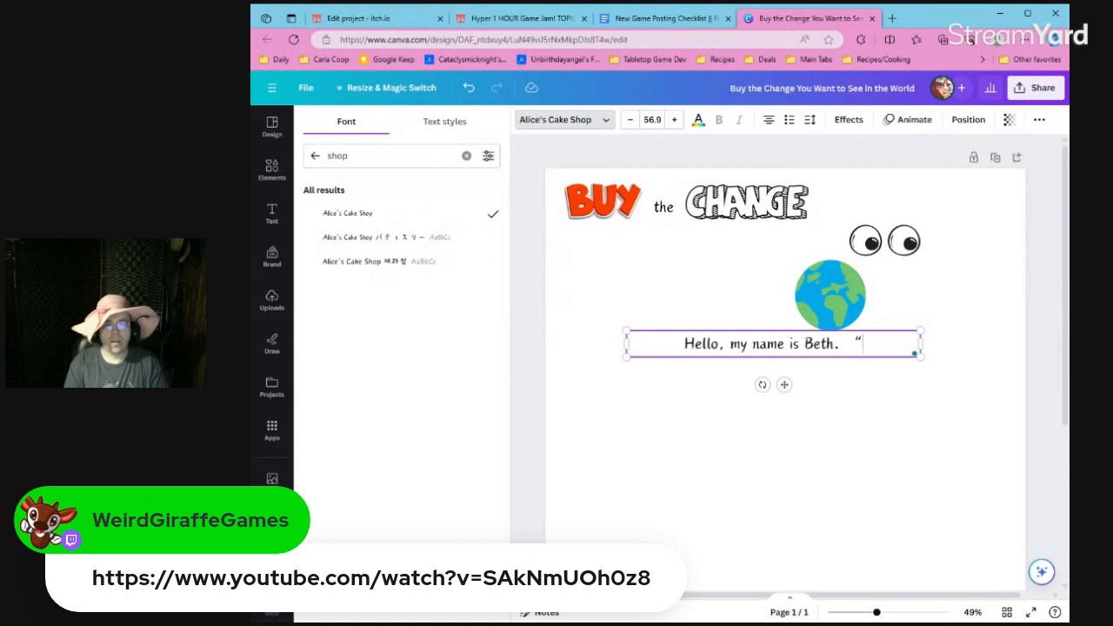
text(How are y)
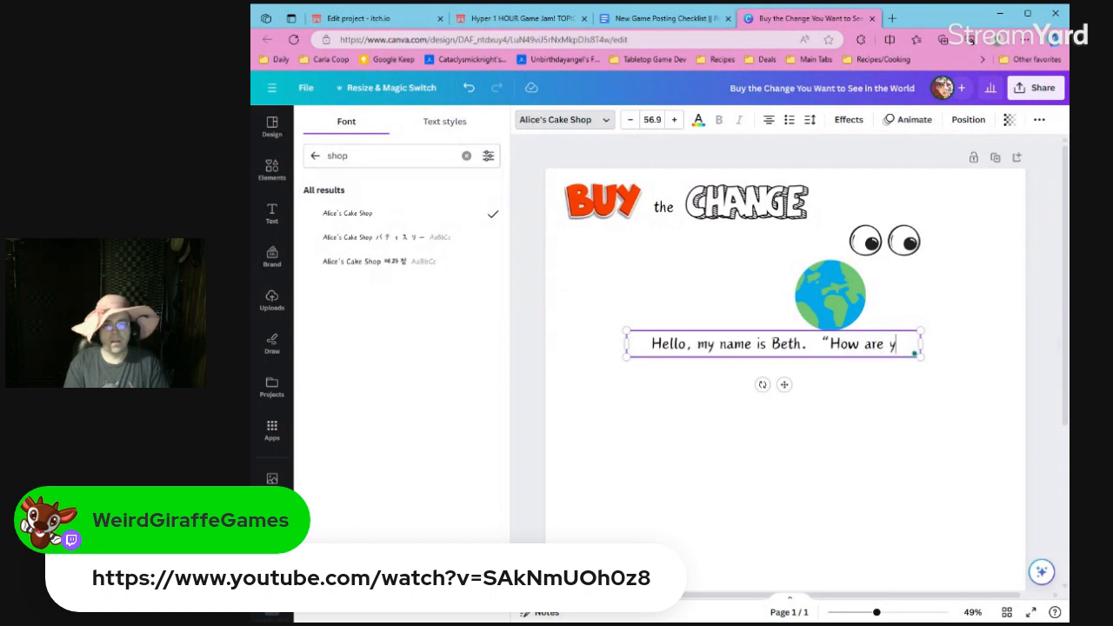
text(ou?")
key(Return)
text(I asked)
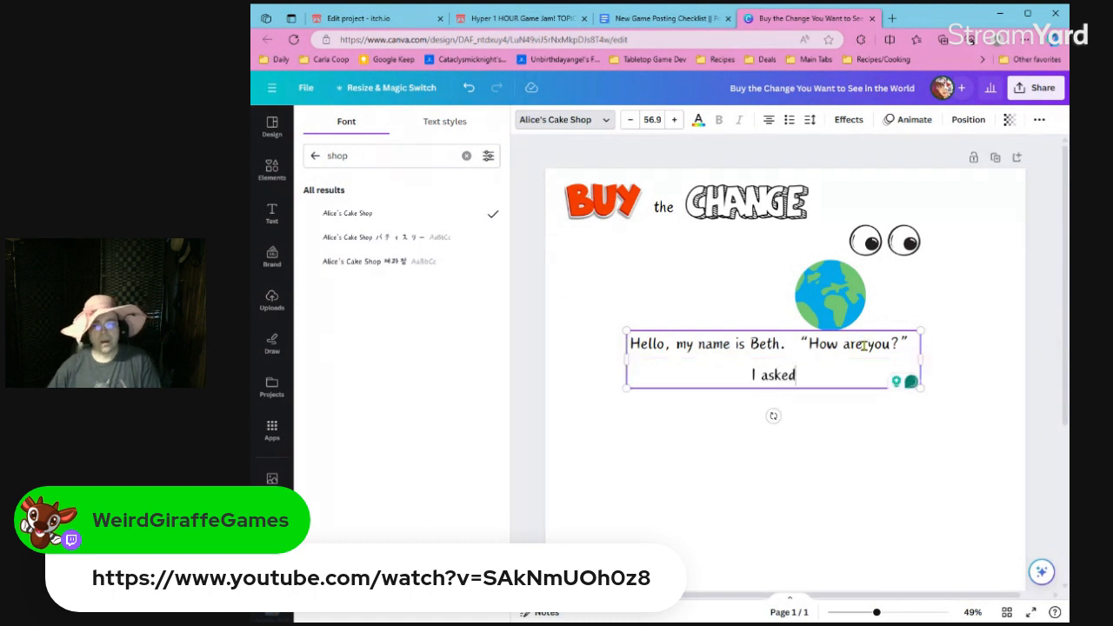
text(.)
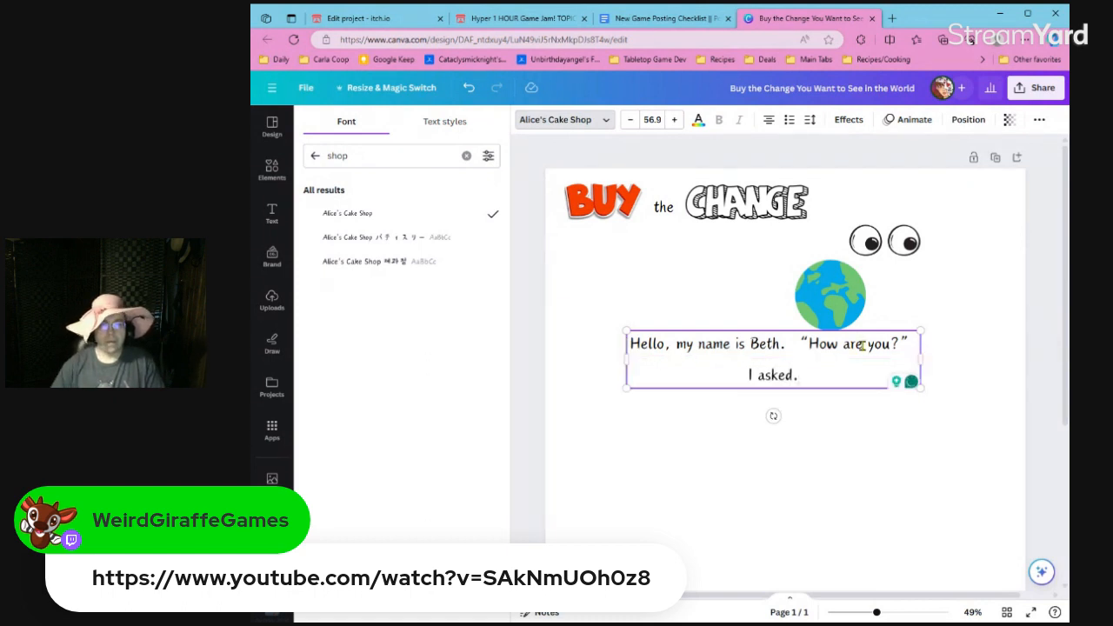
drag(923, 356, 976, 355)
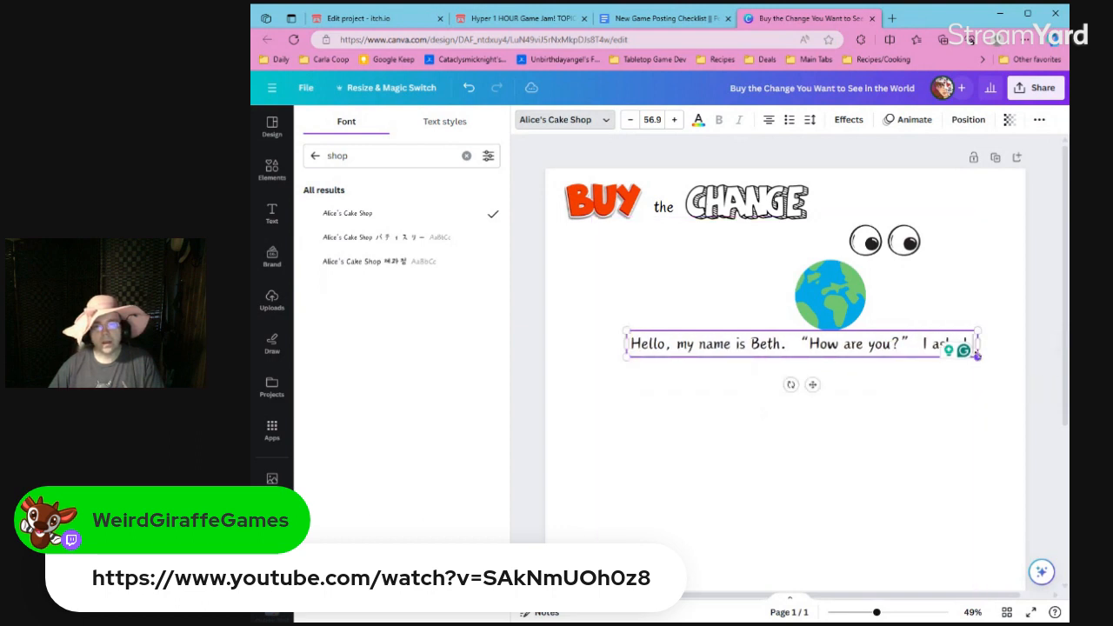
click(924, 343)
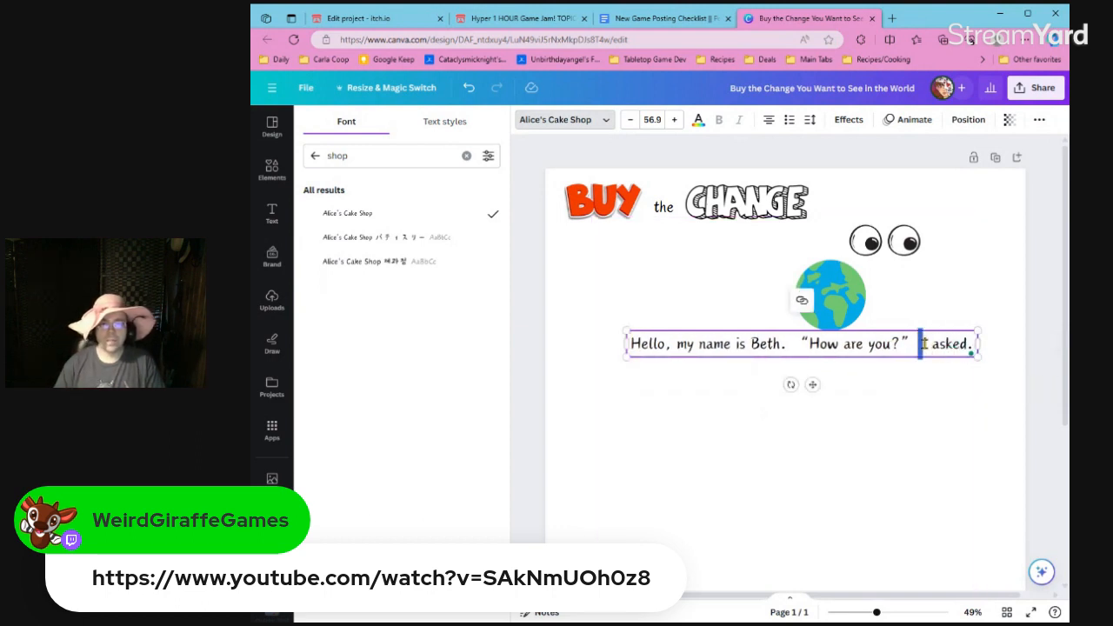
key(BackSpace)
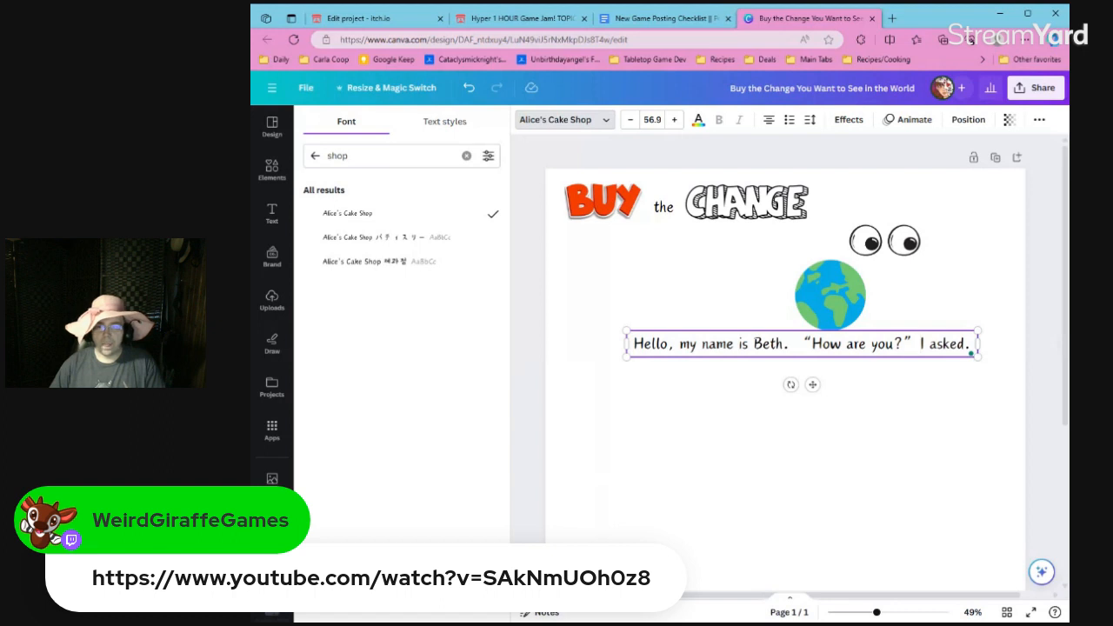
key(Escape)
key(Delete)
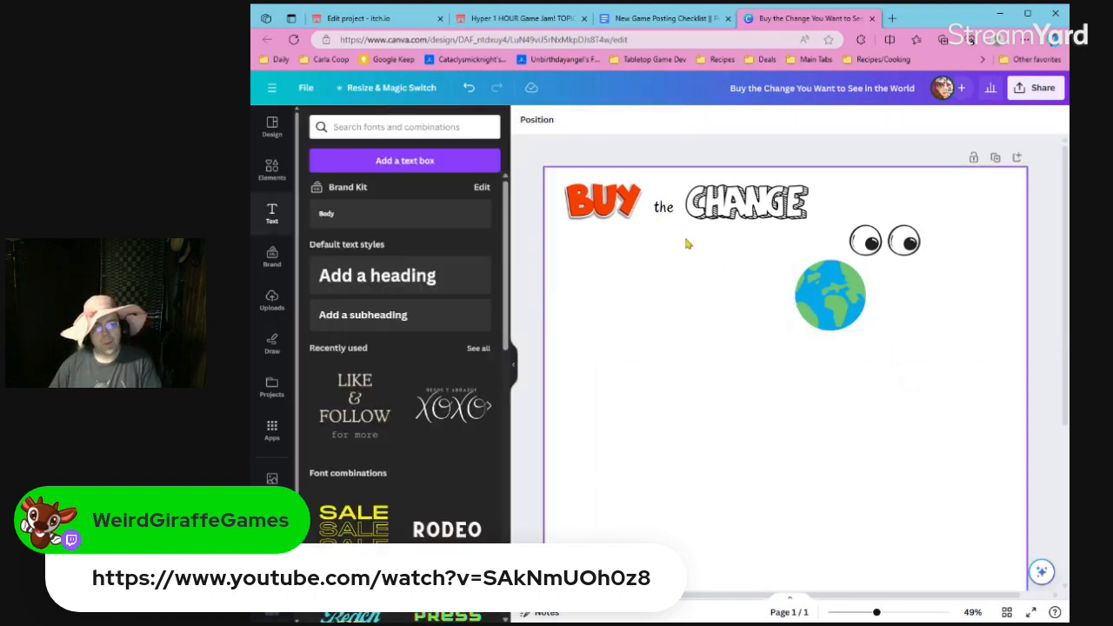
Duplicate the "the" text, place the copy just after CHANGE, widen its box and change its wording to "You Want to".
click(664, 207)
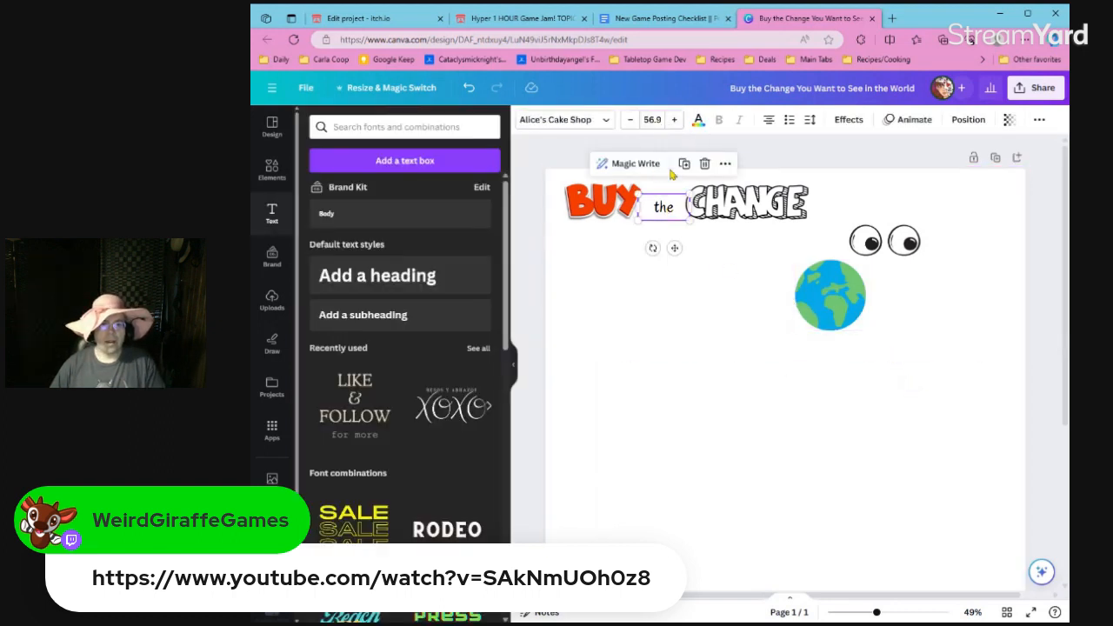
click(684, 163)
drag(679, 223, 840, 211)
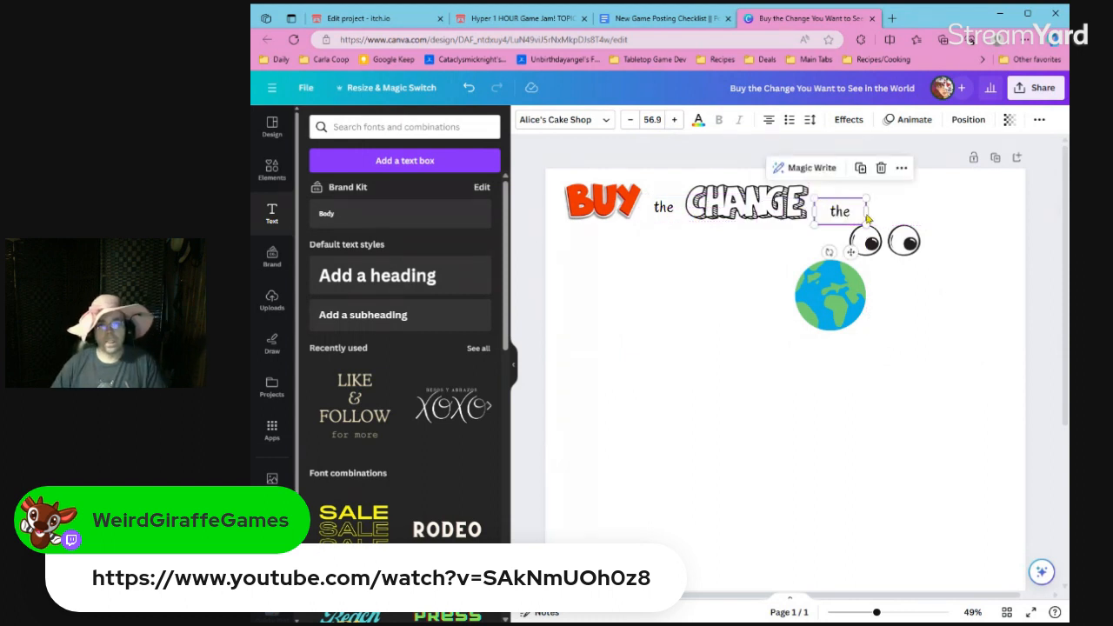
drag(866, 211, 906, 211)
double_click(878, 214)
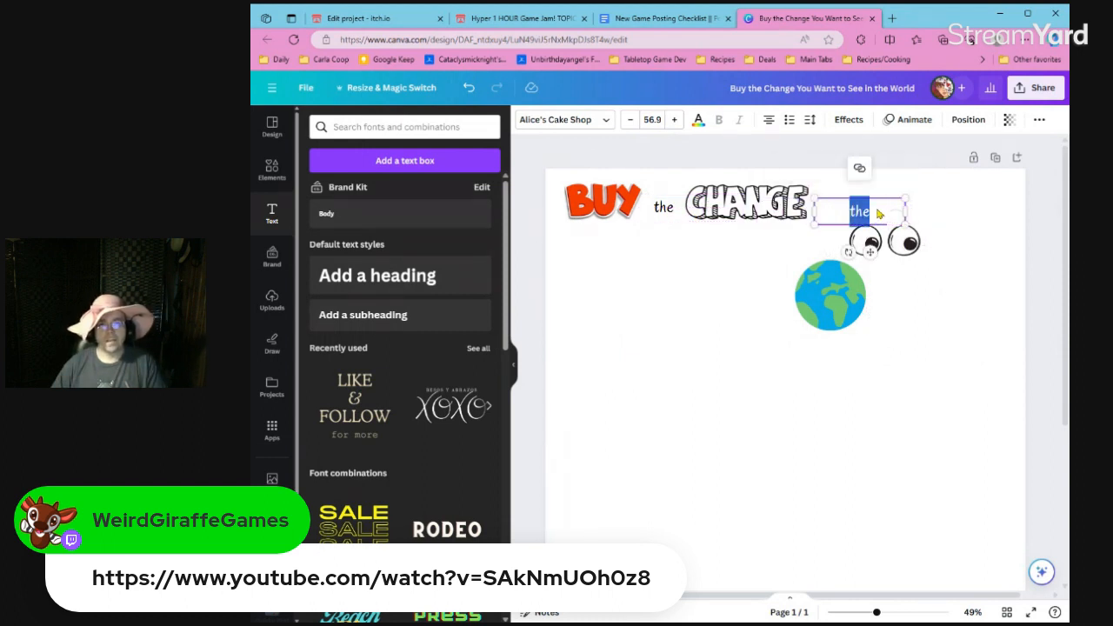
text(you)
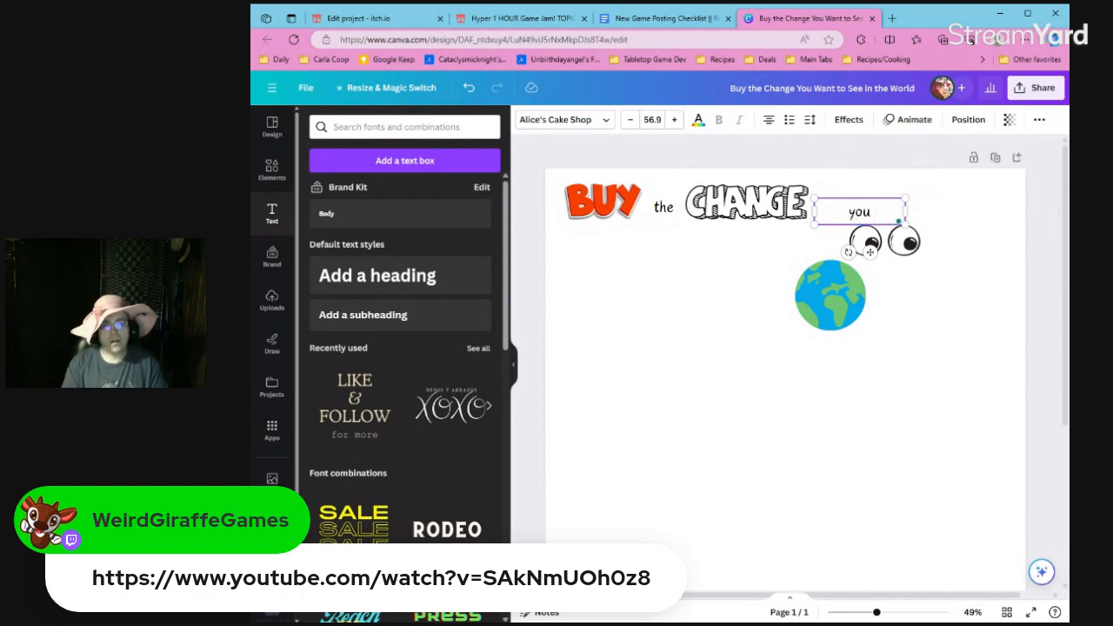
text(Want)
key(BackSpace)
key(BackSpace)
key(BackSpace)
text(Want to)
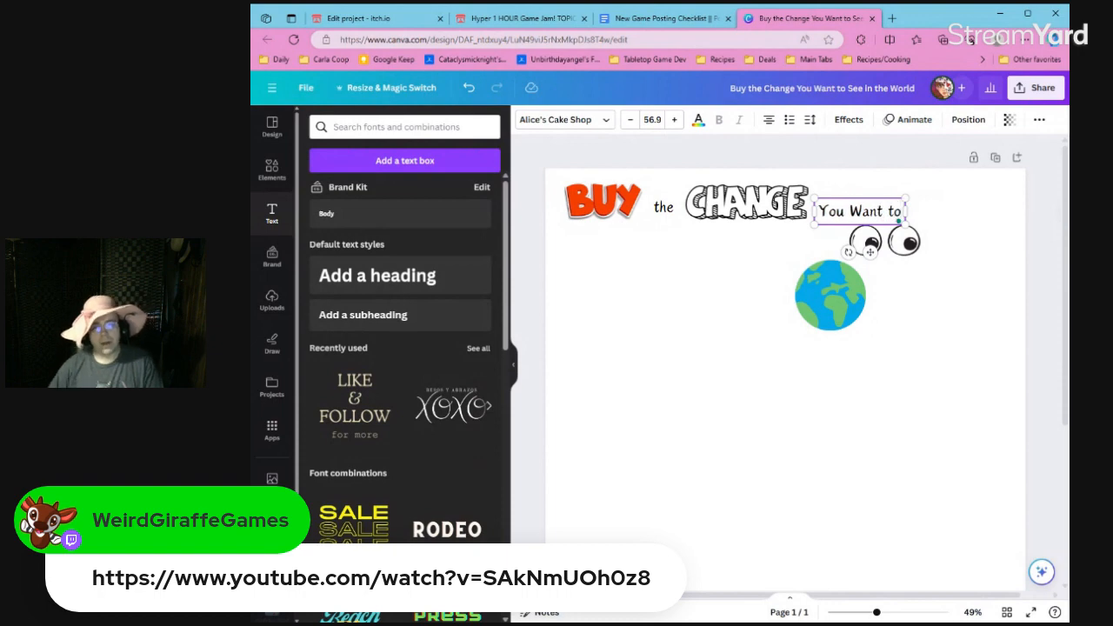
click(919, 276)
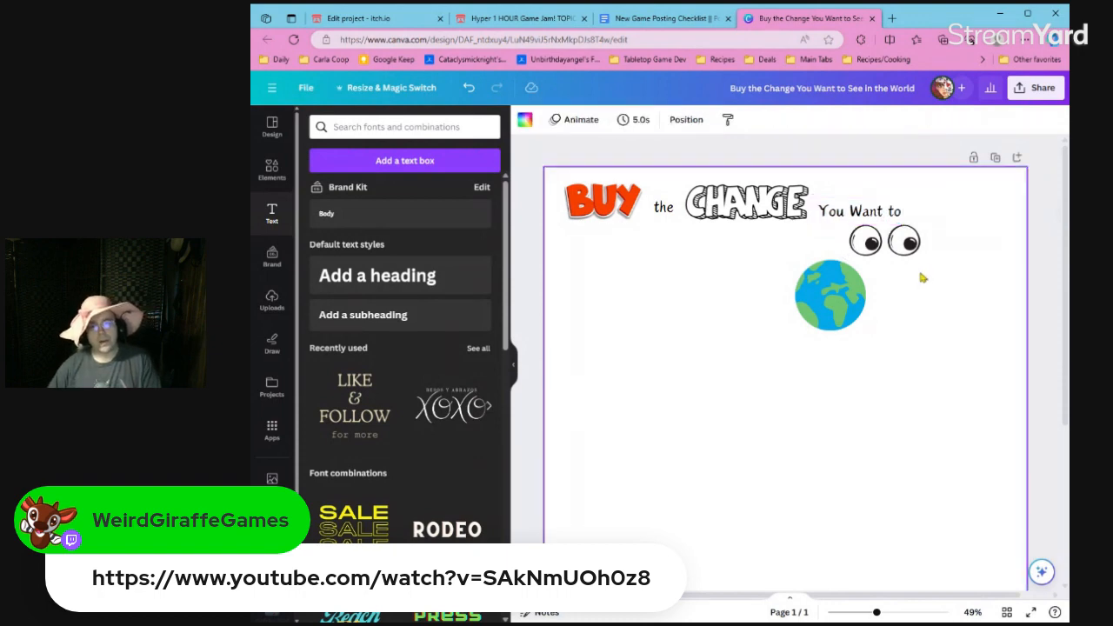
Move the eyes below the title line, and group BUY, the, CHANGE and You Want to as one line centered horizontally on the page.
drag(895, 211, 702, 275)
drag(580, 245, 855, 200)
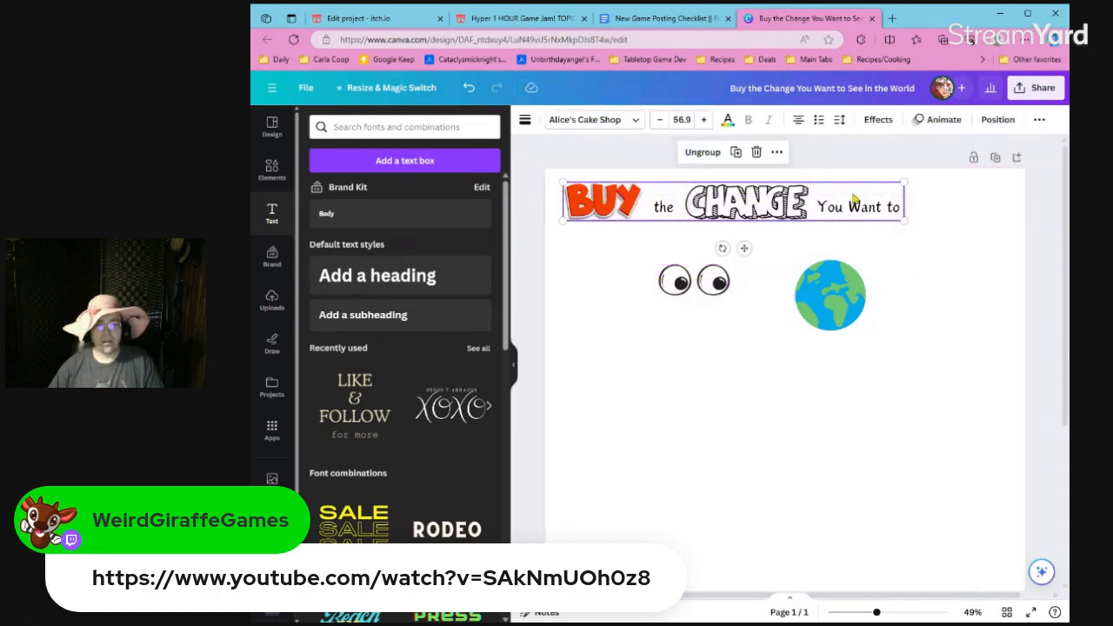
click(996, 119)
click(464, 253)
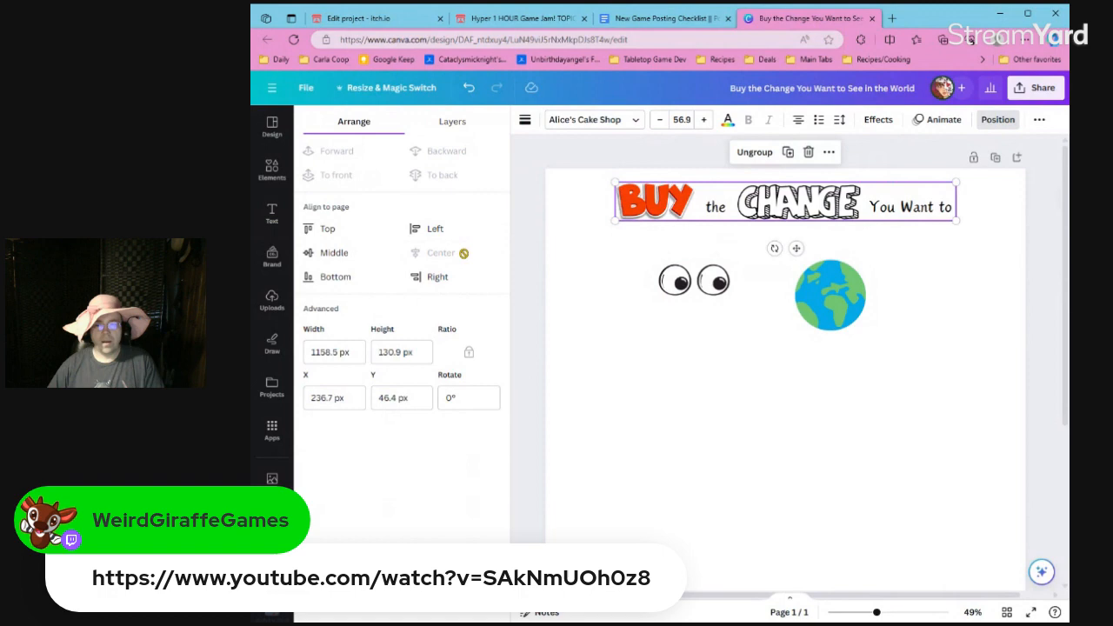
Shrink the cartoon eyes and place them just below the gap between BUY and "the".
click(638, 281)
mouse_move(679, 279)
mouse_down()
mouse_move(656, 277)
mouse_move(671, 264)
mouse_move(662, 281)
mouse_move(673, 274)
mouse_up()
click(614, 269)
click(660, 284)
Place a copy of the "the" text directly above the eyes, change its wording to "see" and center it over them.
click(721, 209)
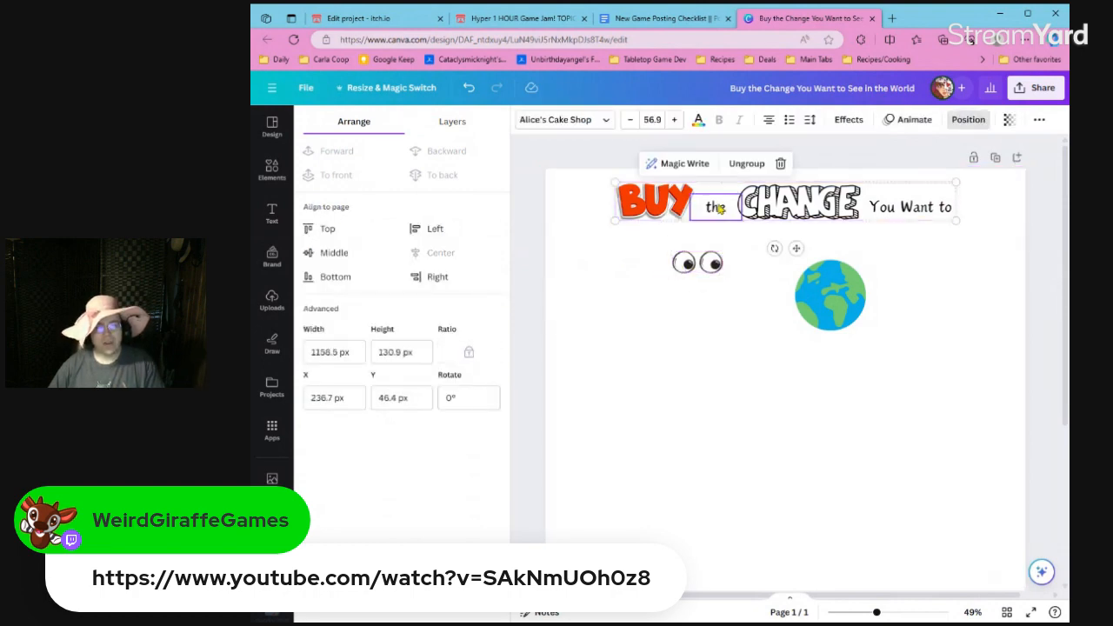
drag(662, 218, 712, 251)
click(729, 220)
double_click(706, 248)
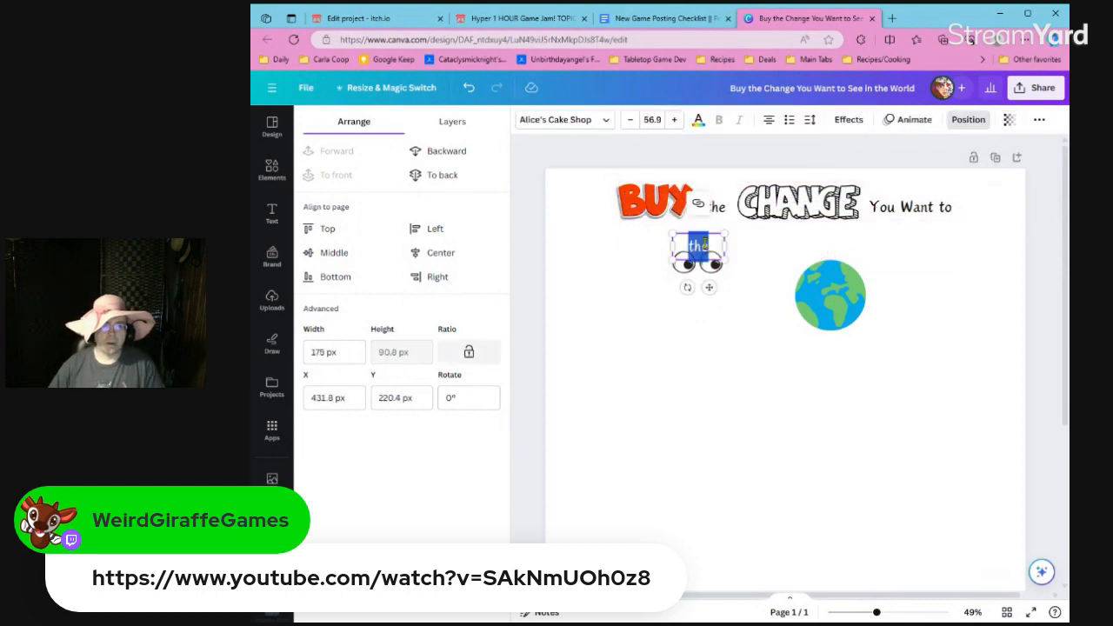
text(see)
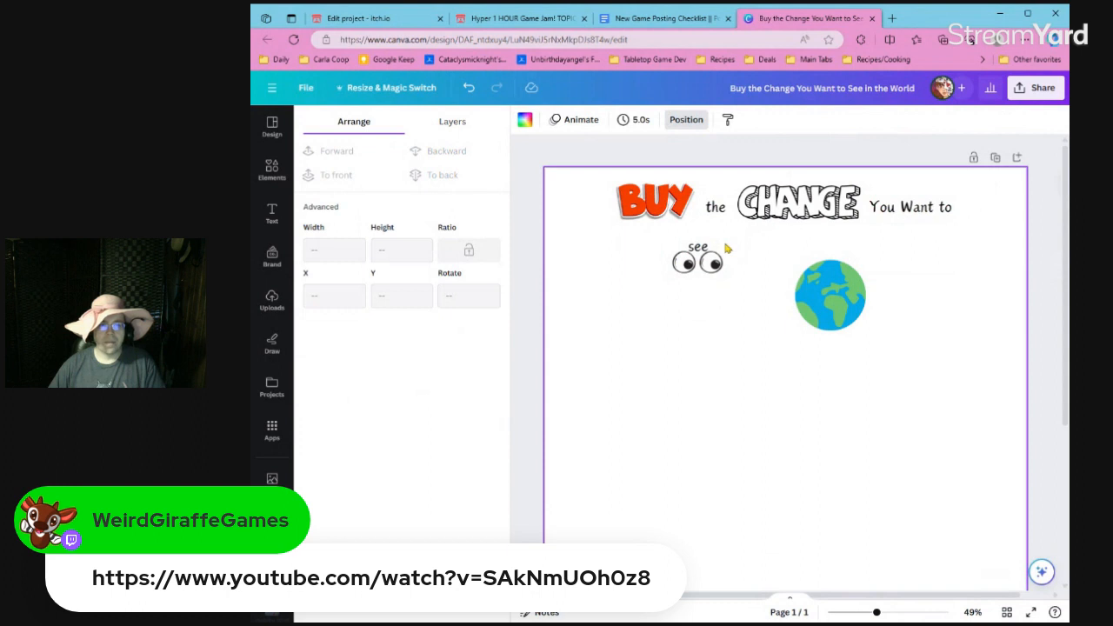
click(703, 247)
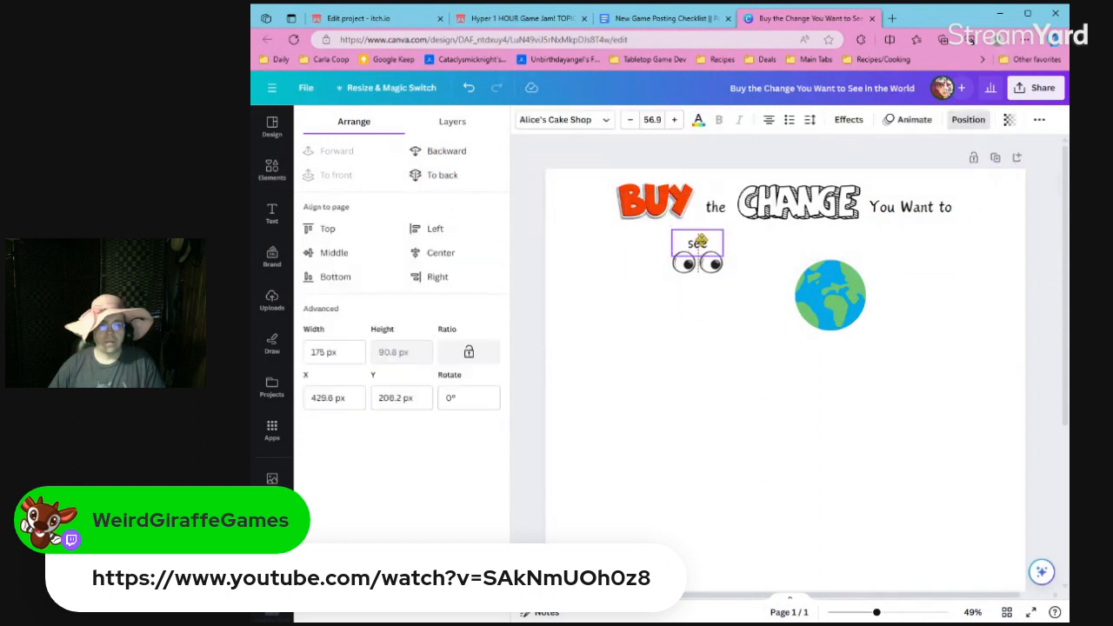
drag(701, 241, 700, 245)
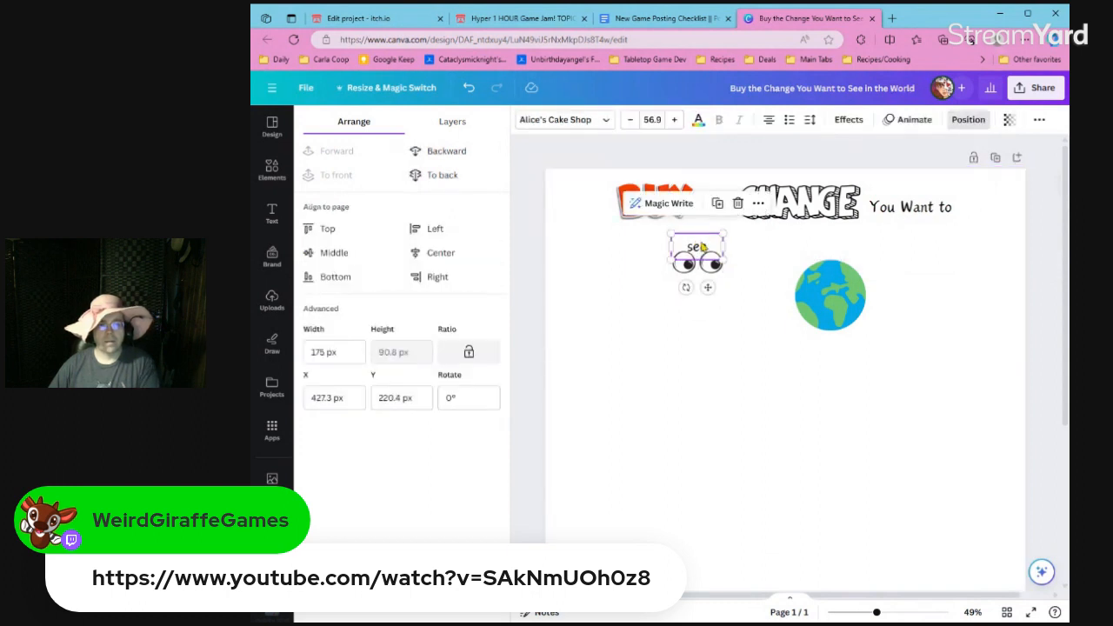
Move the globe slightly up and to the right so it sits below "You Want to".
click(750, 258)
click(840, 300)
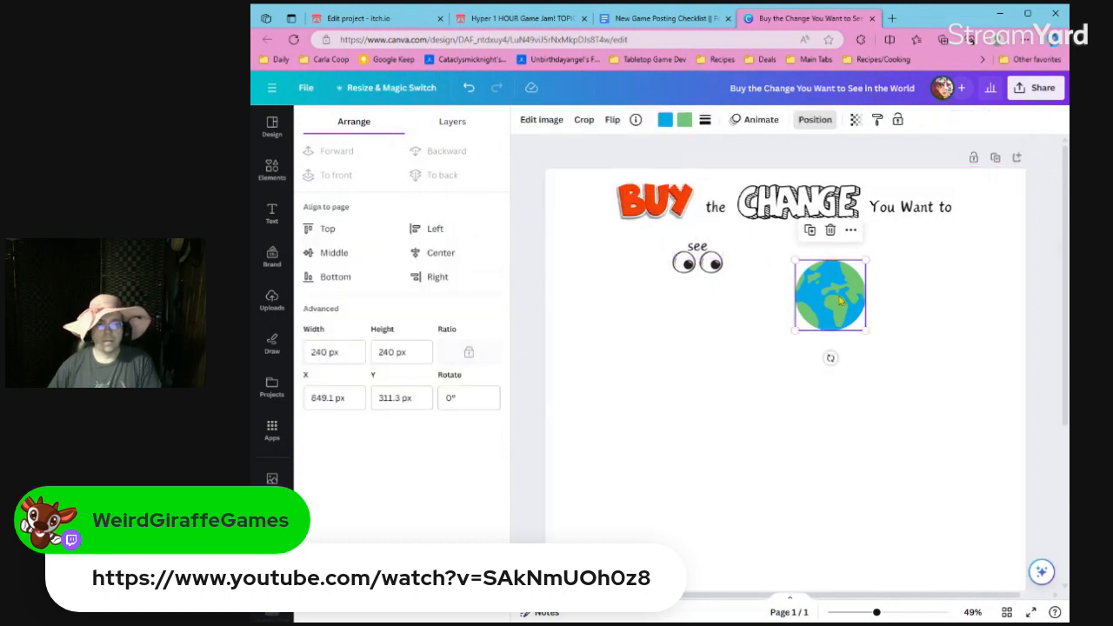
drag(840, 300, 870, 291)
Duplicate the "see" text, place the copy just beside the eyes and change its wording to "in the".
click(705, 252)
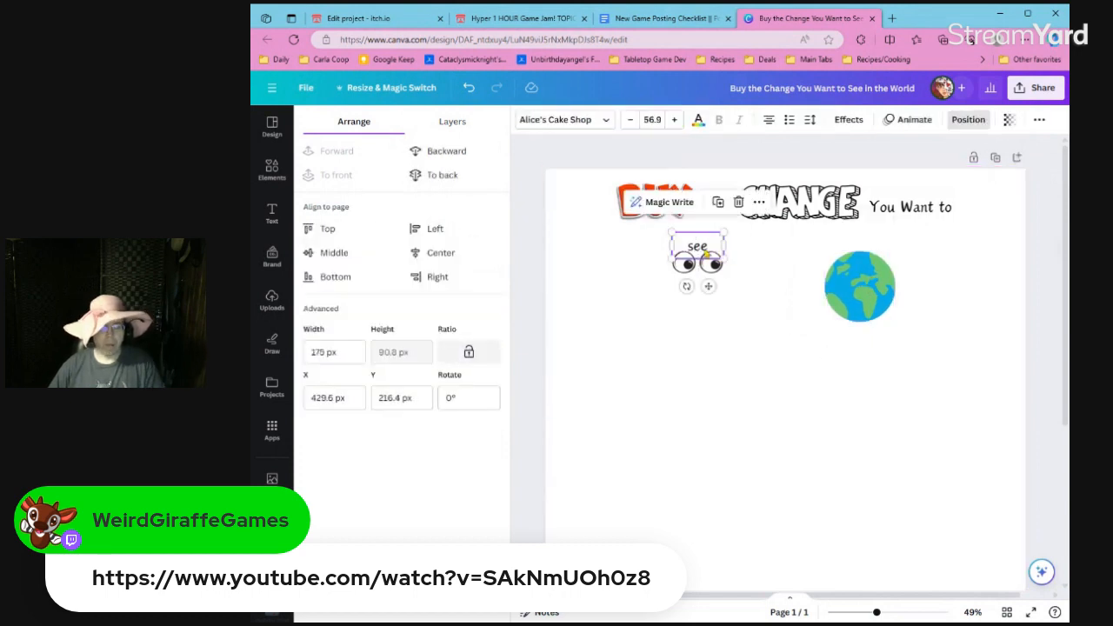
key(ctrl+d)
drag(703, 251, 755, 262)
double_click(754, 260)
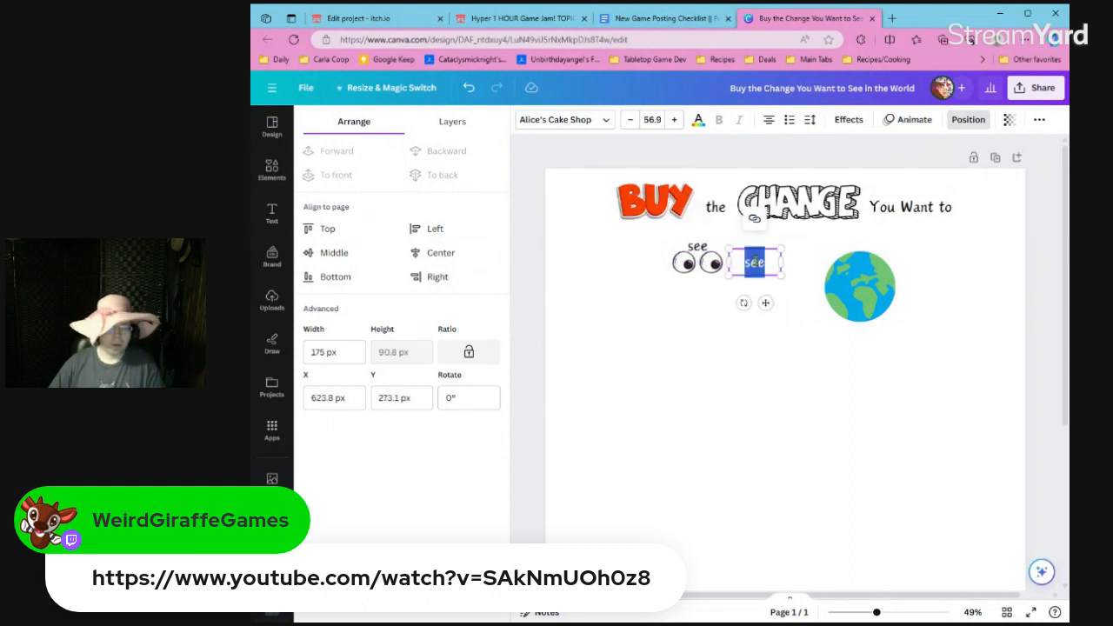
text(in the)
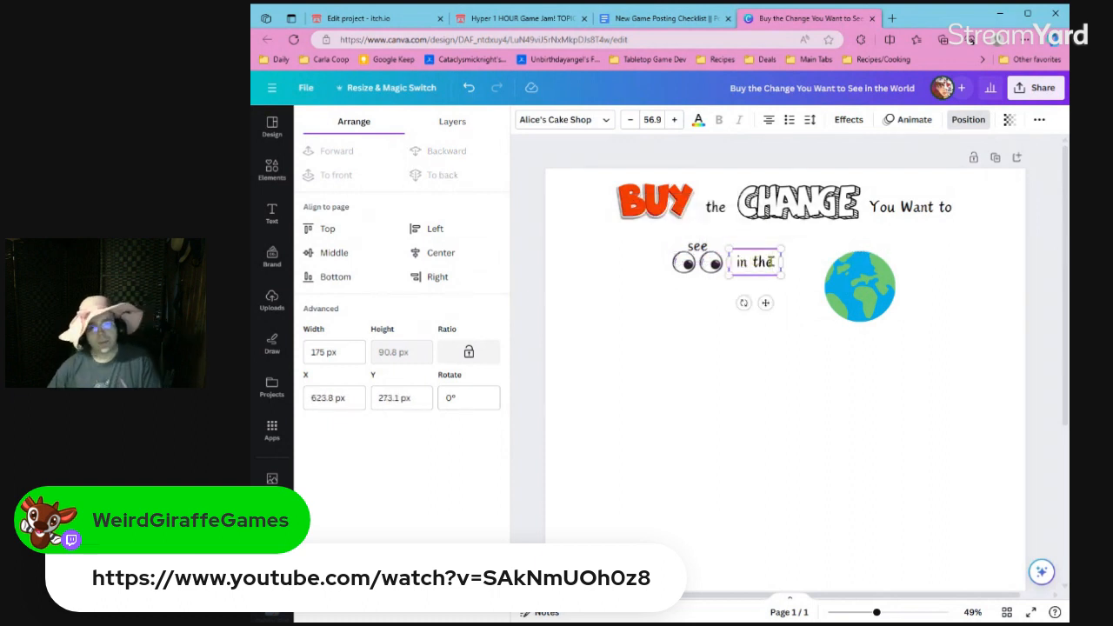
Shrink the globe to about 116 px and place it directly after the "in the" text.
click(800, 293)
drag(861, 289, 824, 288)
drag(786, 321, 797, 265)
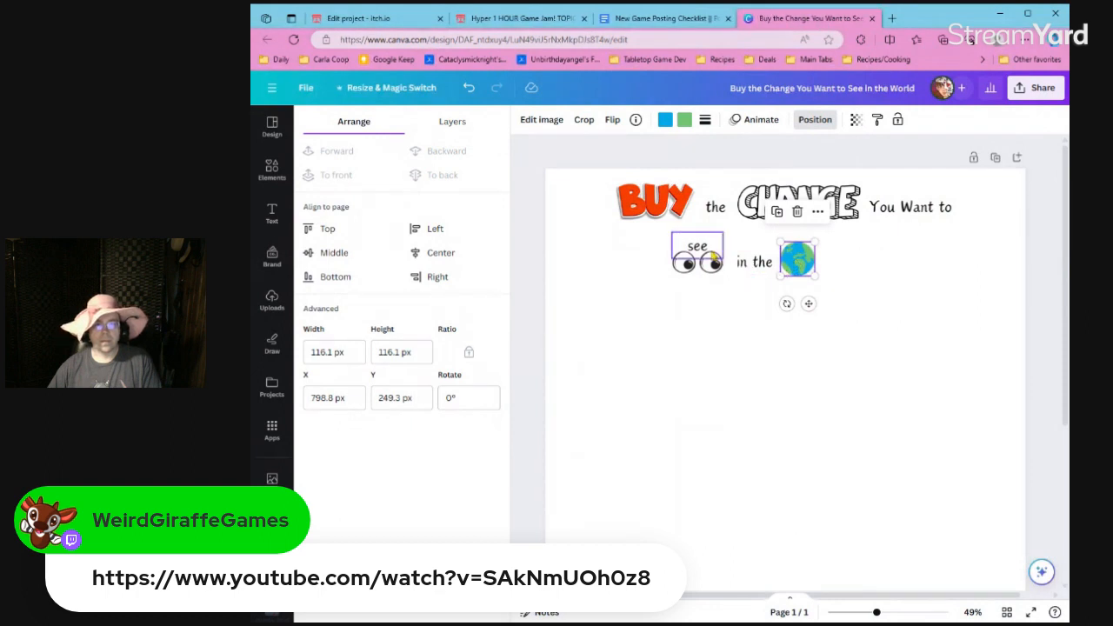
Place a copy of the "see" text over the top of the globe and change its wording to "world".
click(710, 253)
drag(718, 261, 805, 240)
double_click(805, 240)
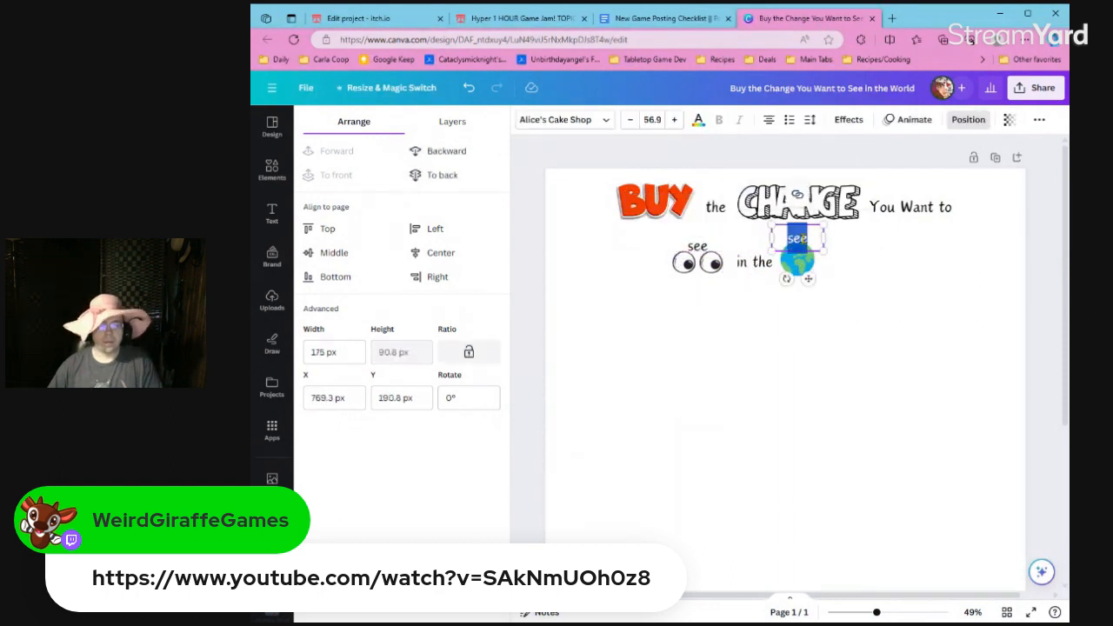
text(world)
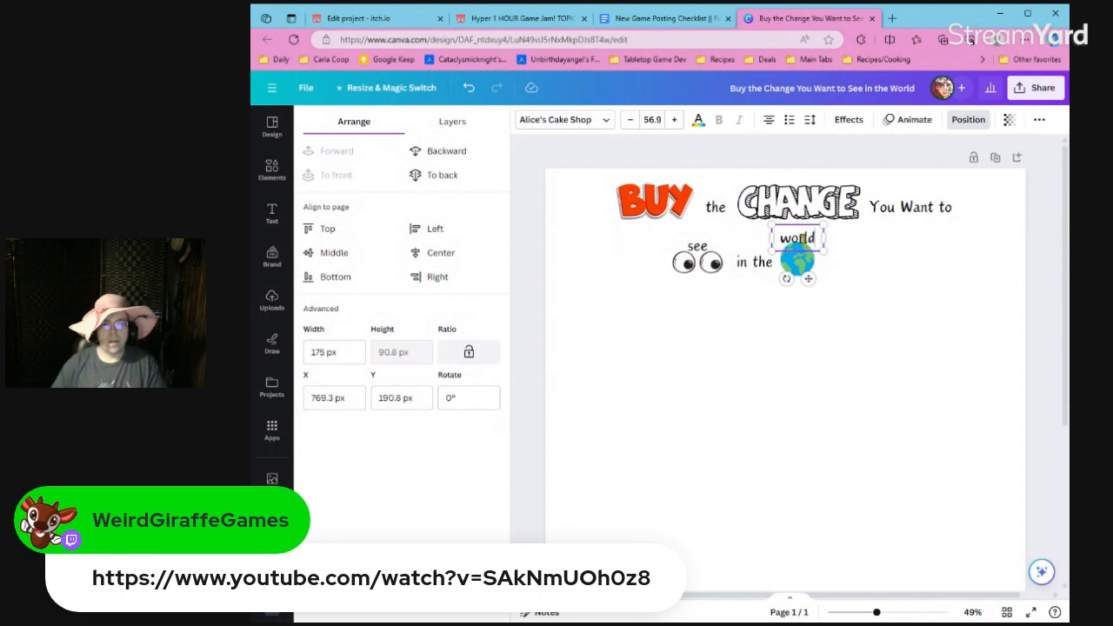
click(885, 277)
Apply the curved shape effect to the "world" text so it arches over the globe.
click(799, 240)
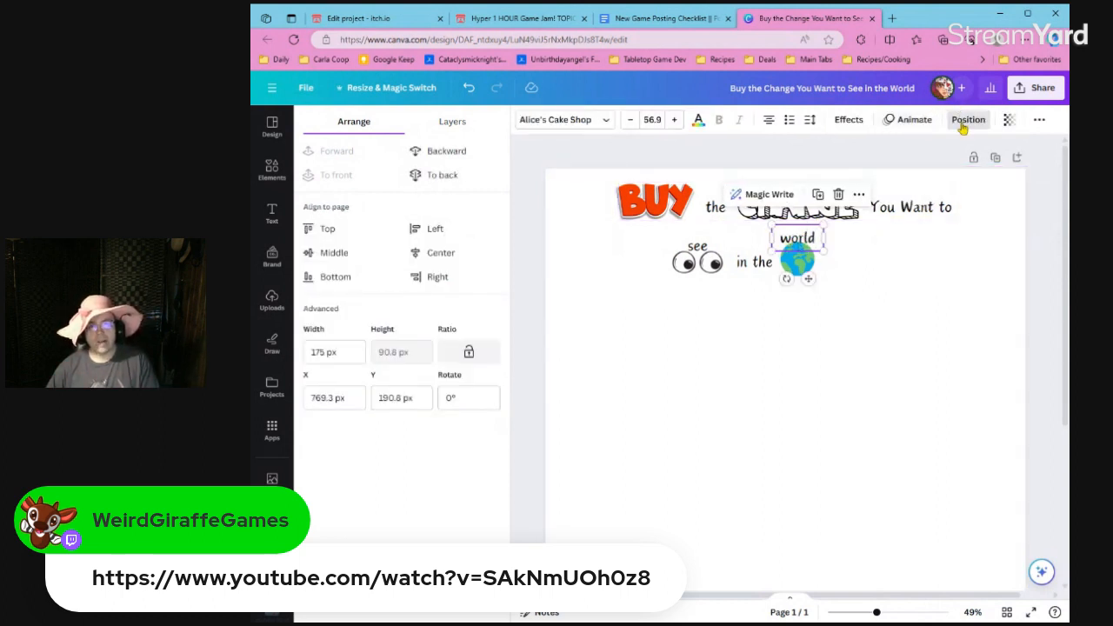
click(850, 119)
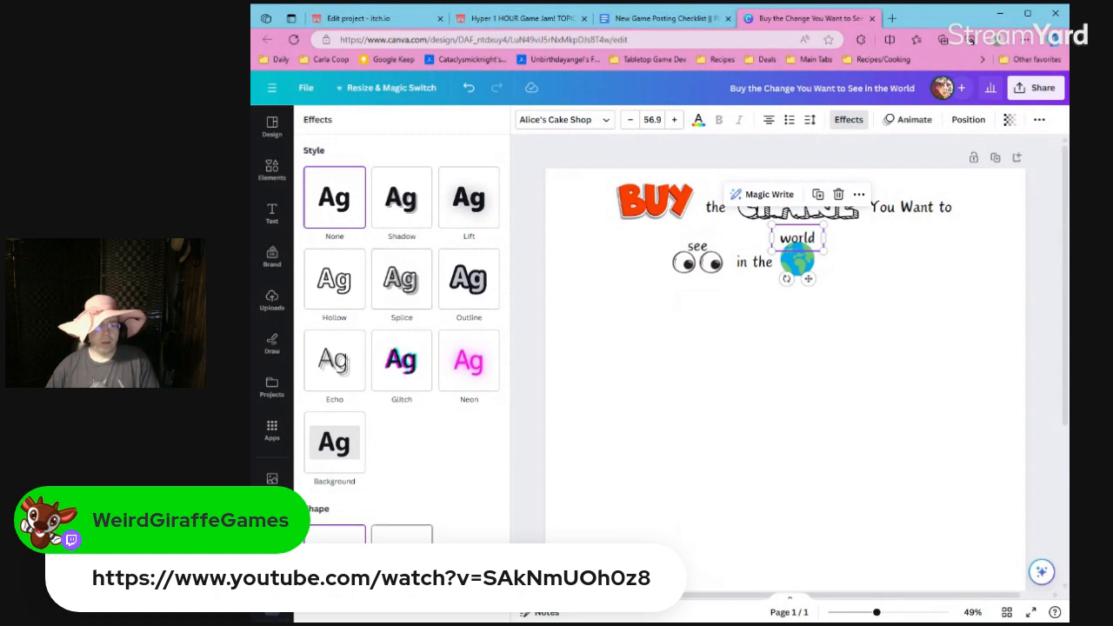
scroll(399, 487, down, 1)
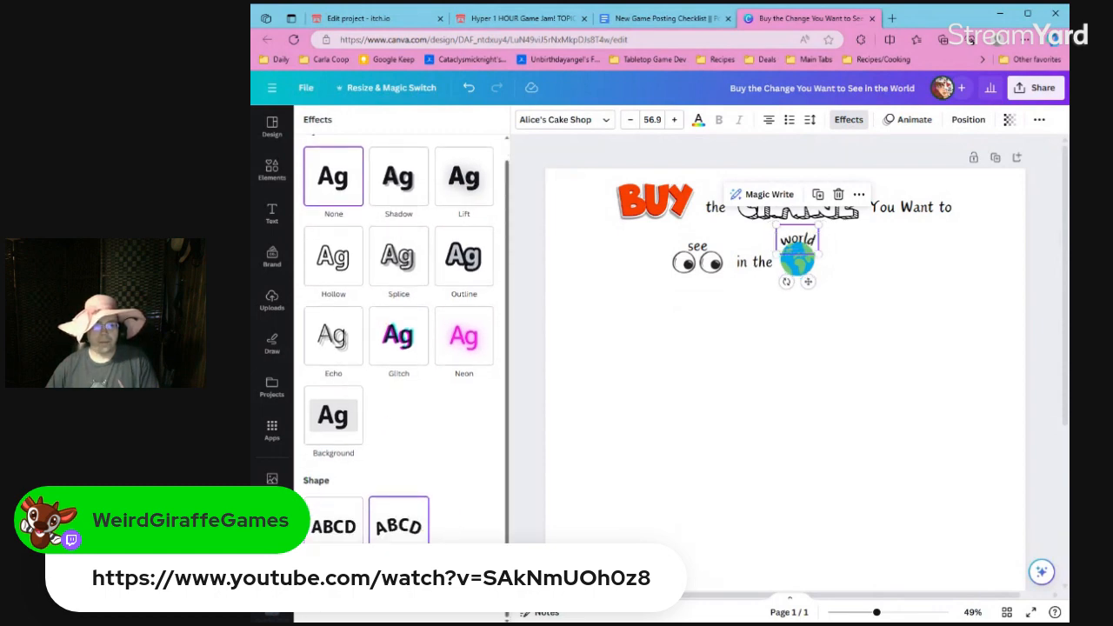
mouse_move(495, 608)
mouse_down()
mouse_move(473, 614)
mouse_move(495, 613)
mouse_up()
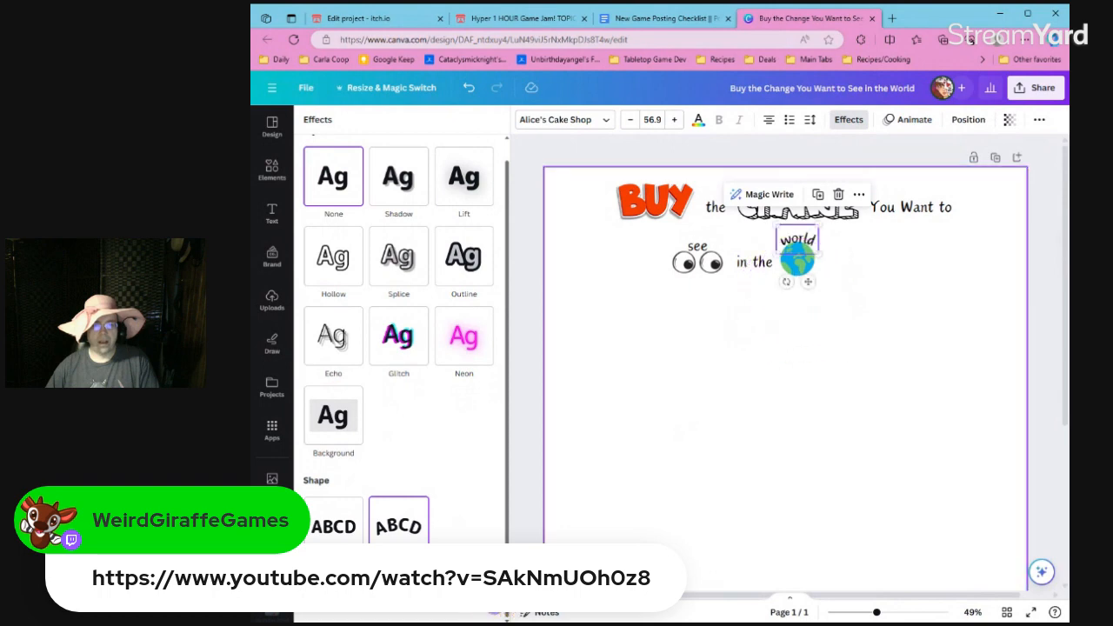
click(818, 346)
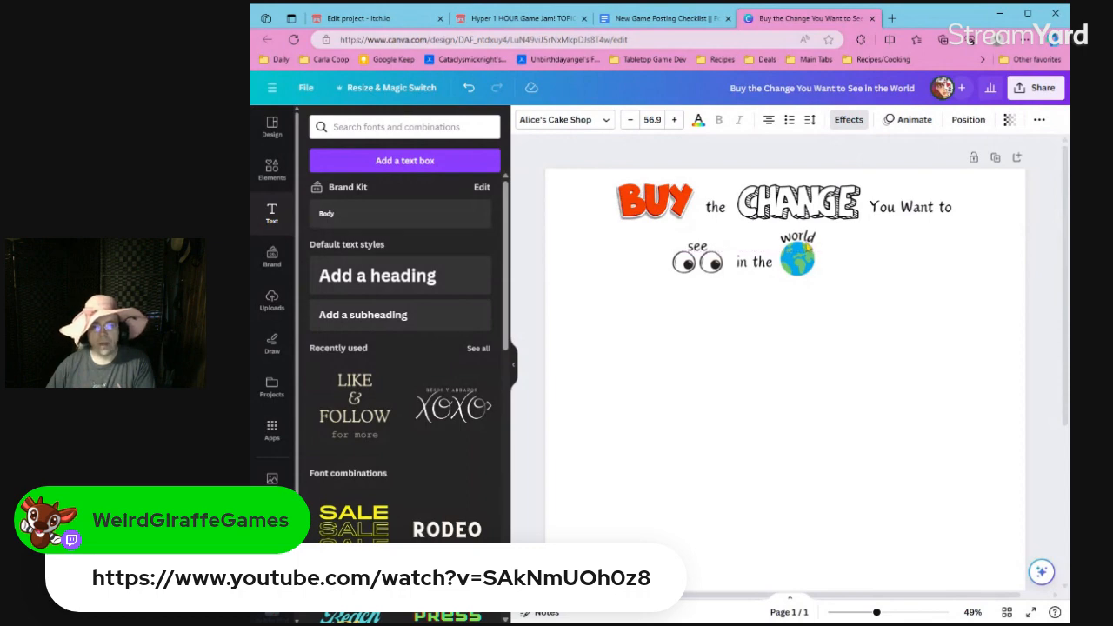
Change the curved text above the globe to "in the world" and delete the separate "in the" text.
click(801, 243)
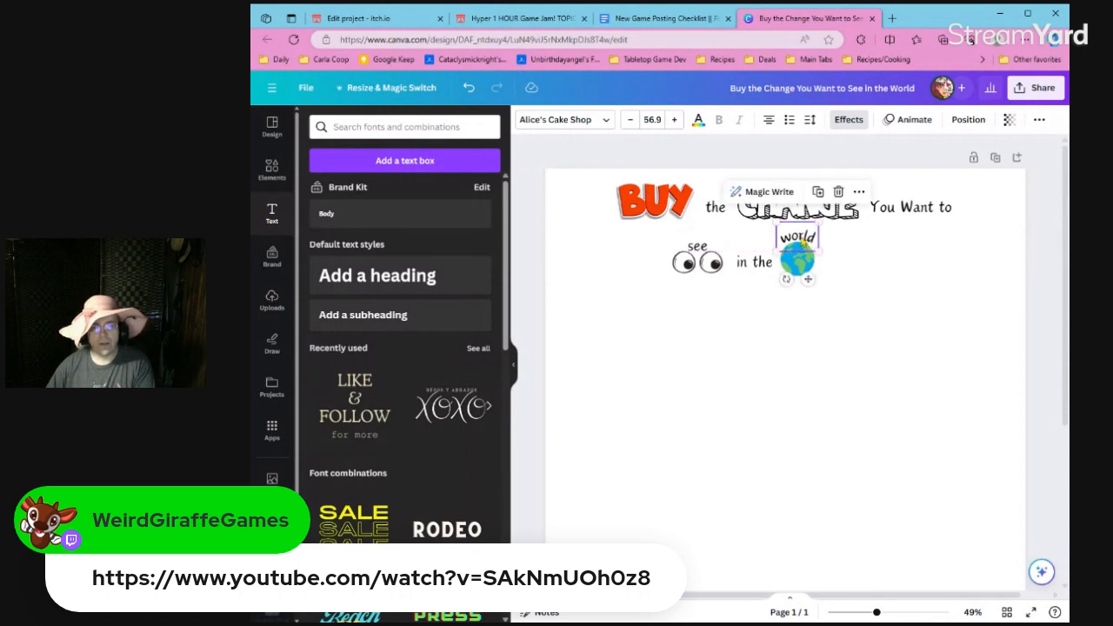
double_click(787, 234)
text(in the world)
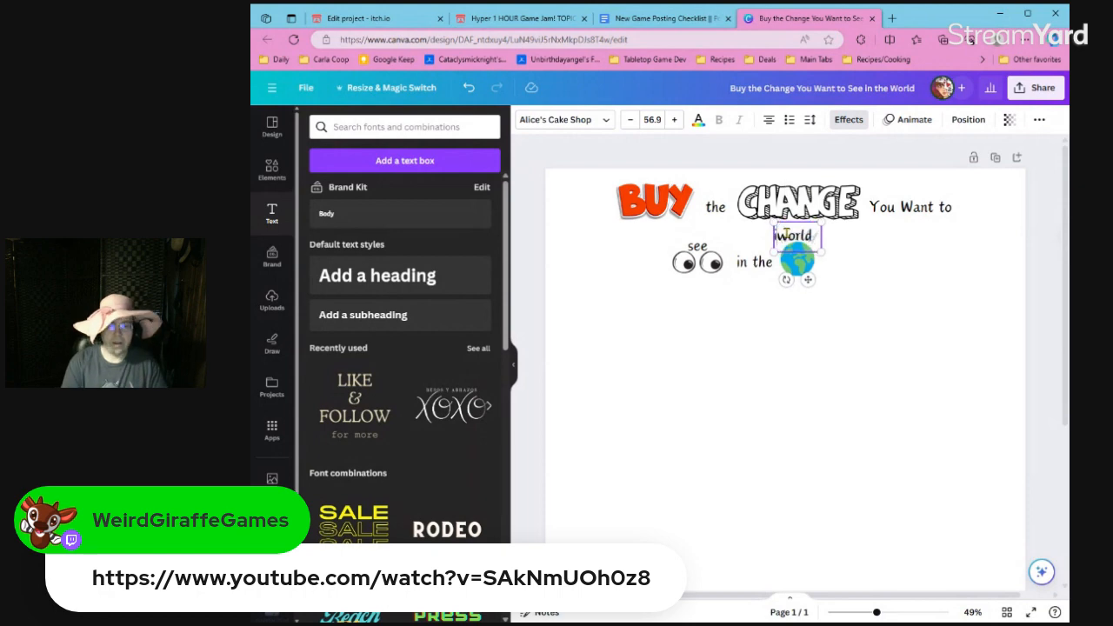
click(827, 278)
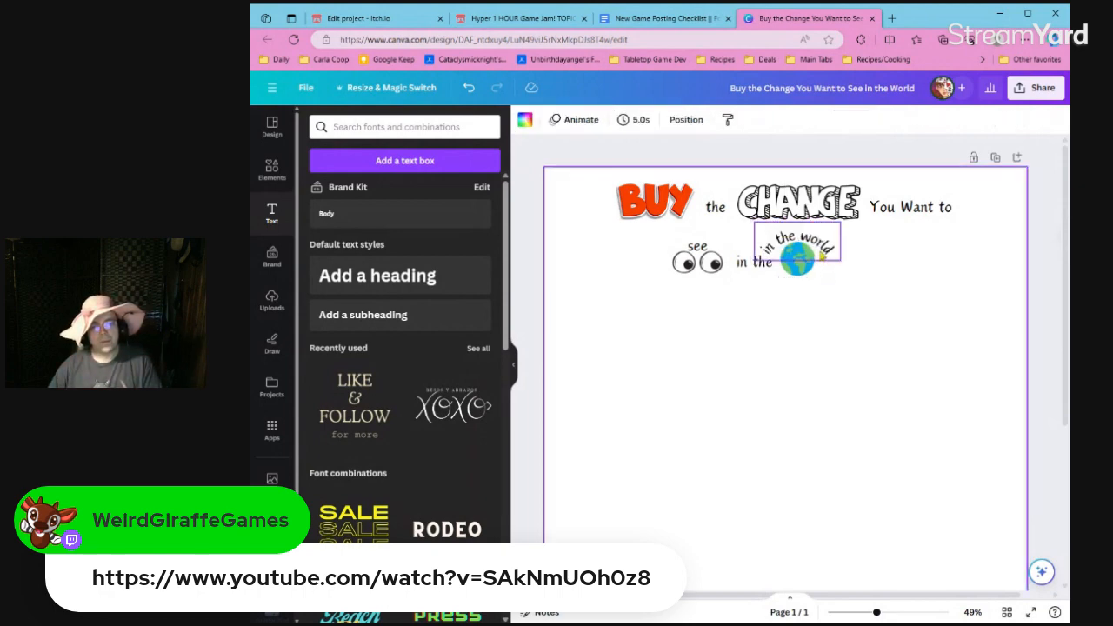
click(754, 261)
key(Delete)
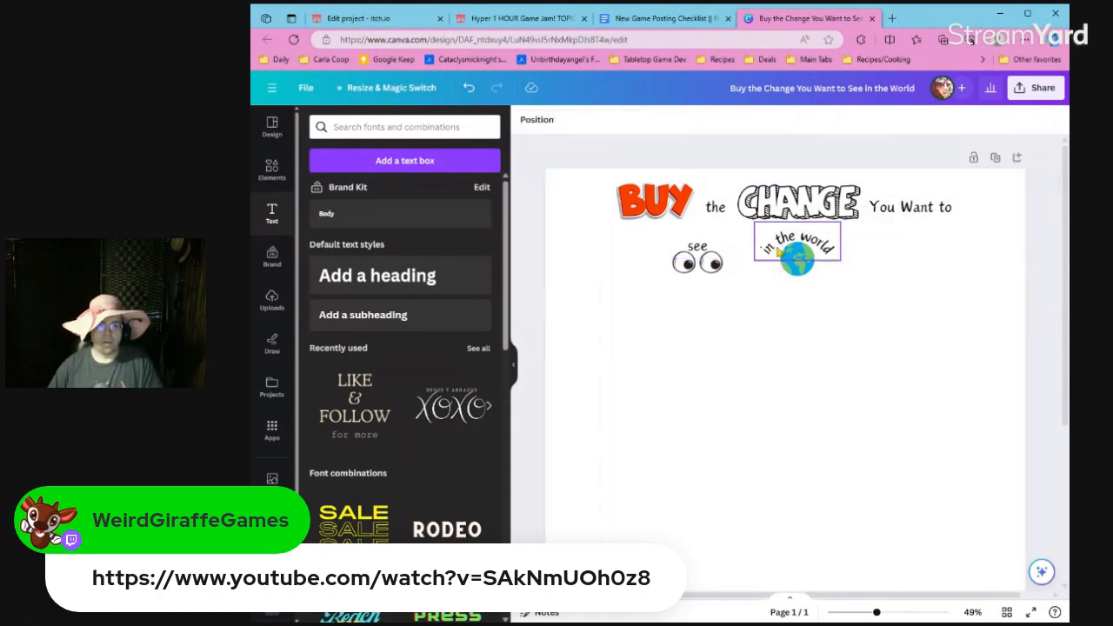
Try a flatter curve for the "in the world" text above the globe.
click(791, 261)
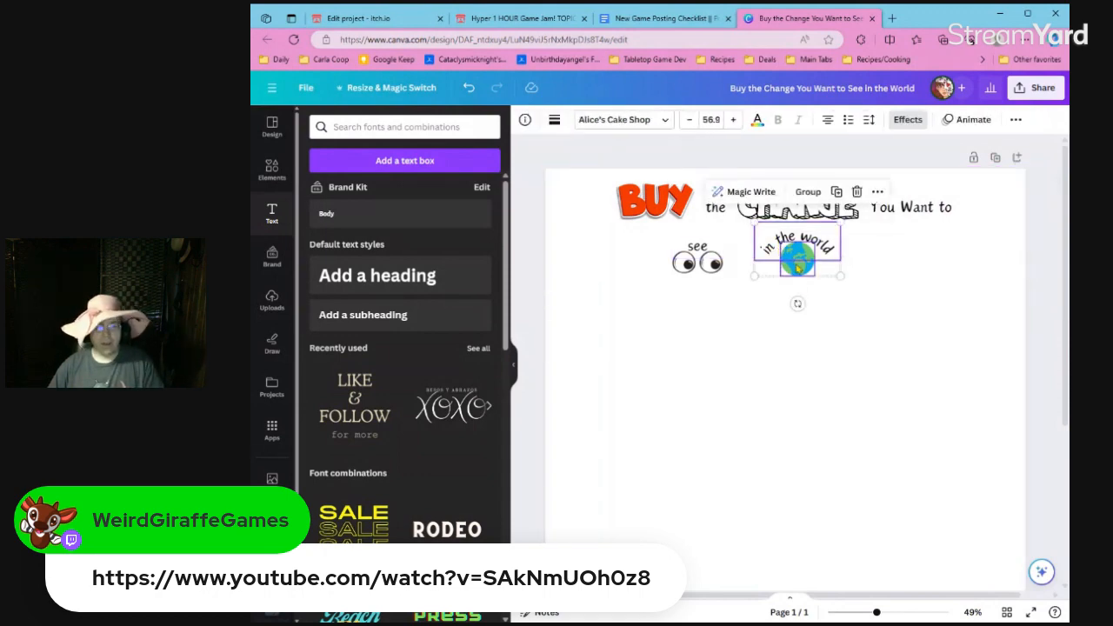
click(887, 305)
click(816, 244)
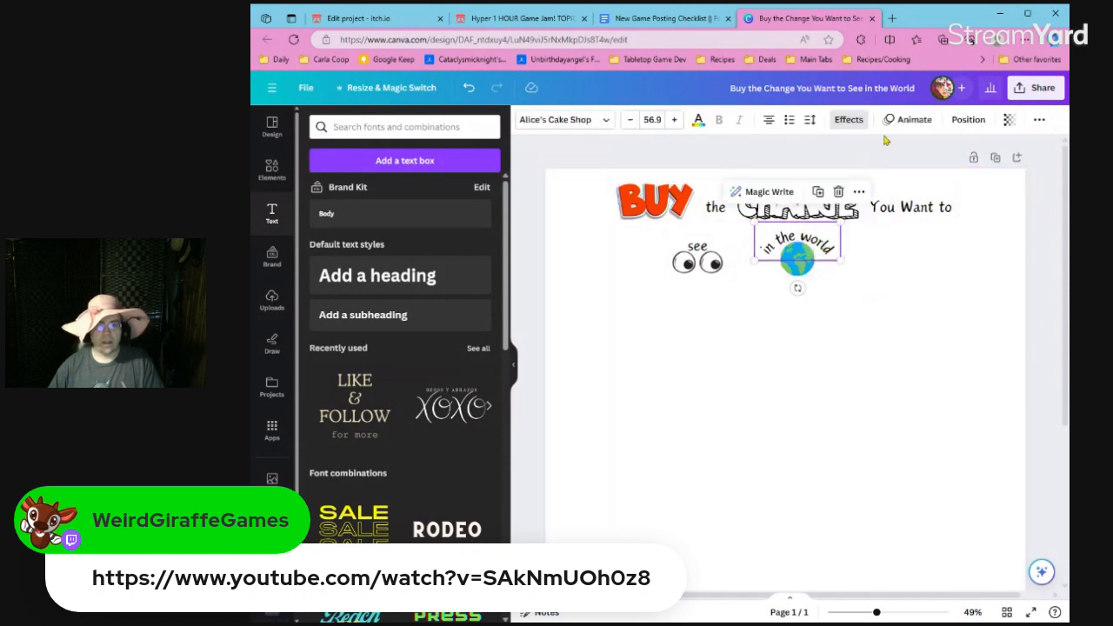
click(849, 120)
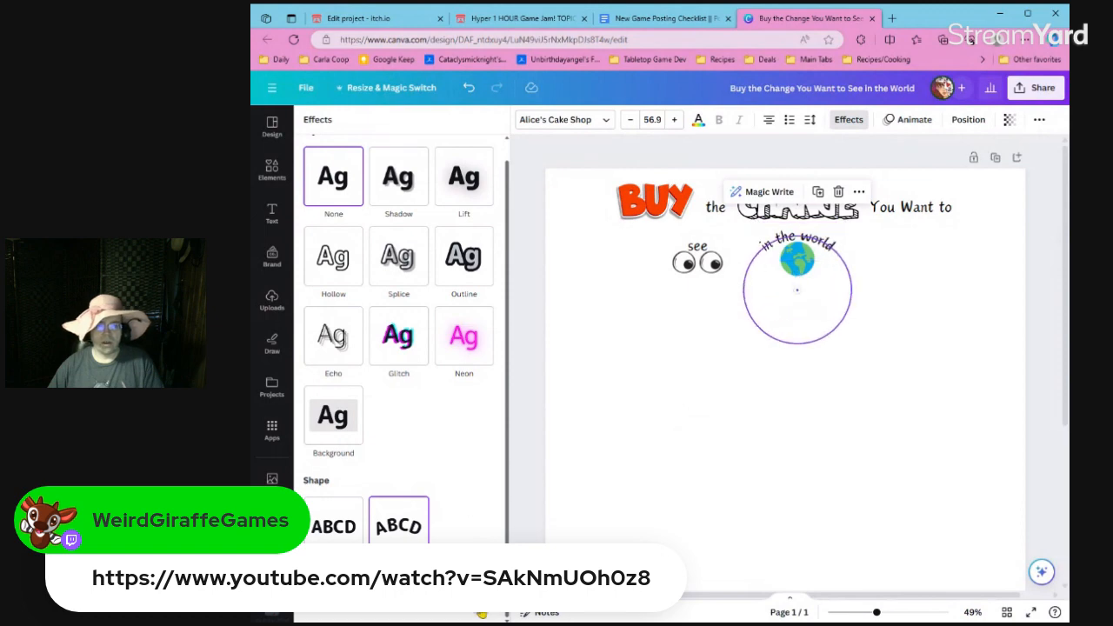
click(618, 484)
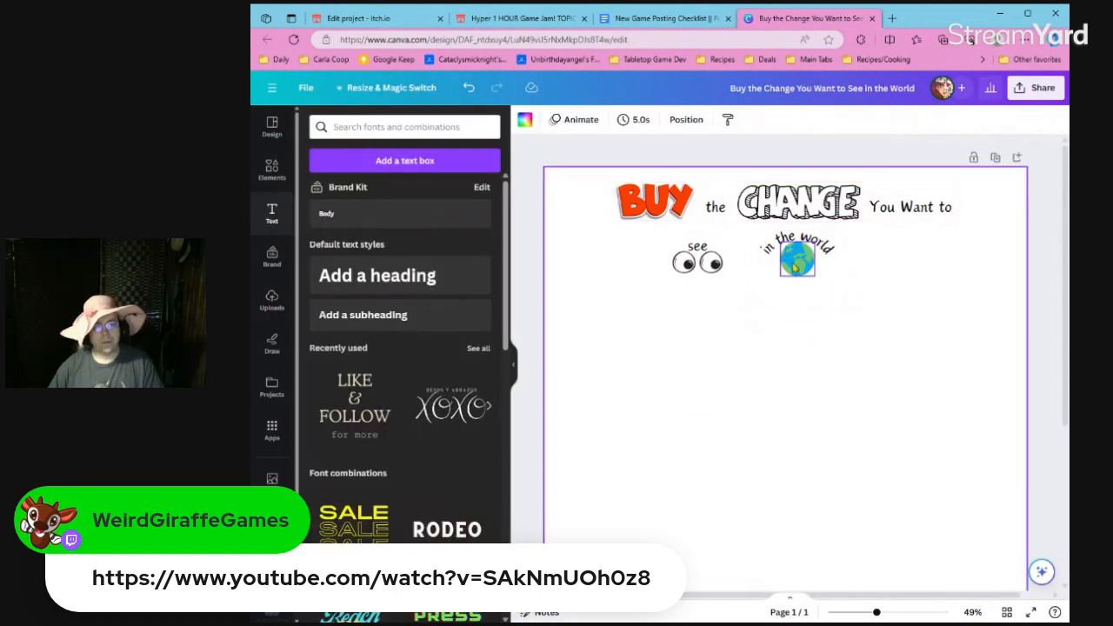
Move "You Want to" out of the top title line and down to a second line below BUY and "the".
click(918, 216)
click(919, 216)
drag(918, 216, 699, 245)
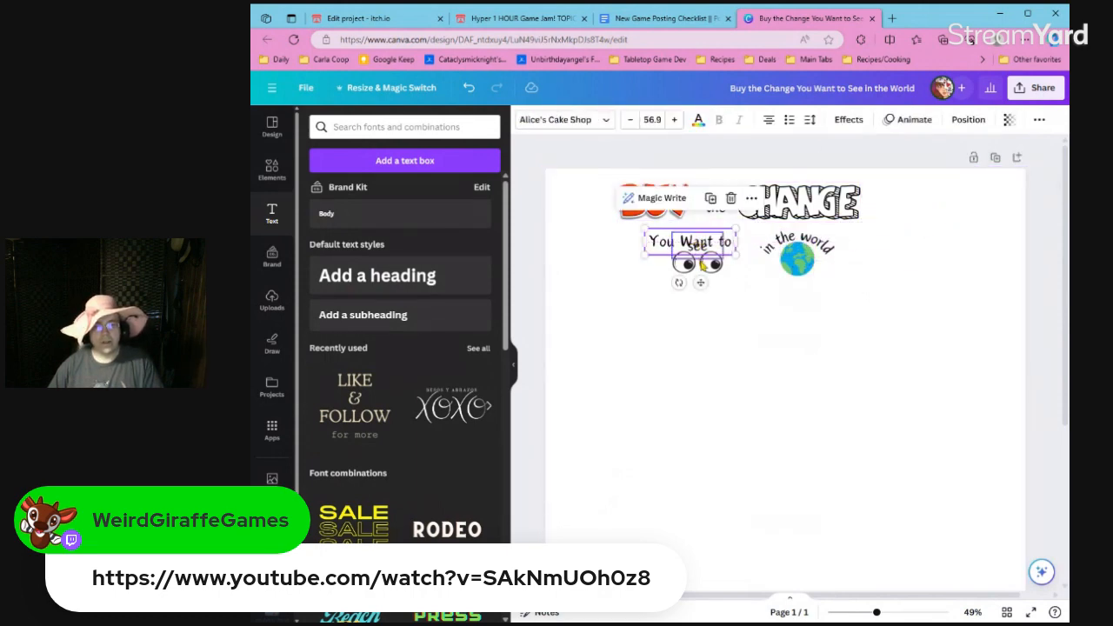
click(702, 261)
key(Escape)
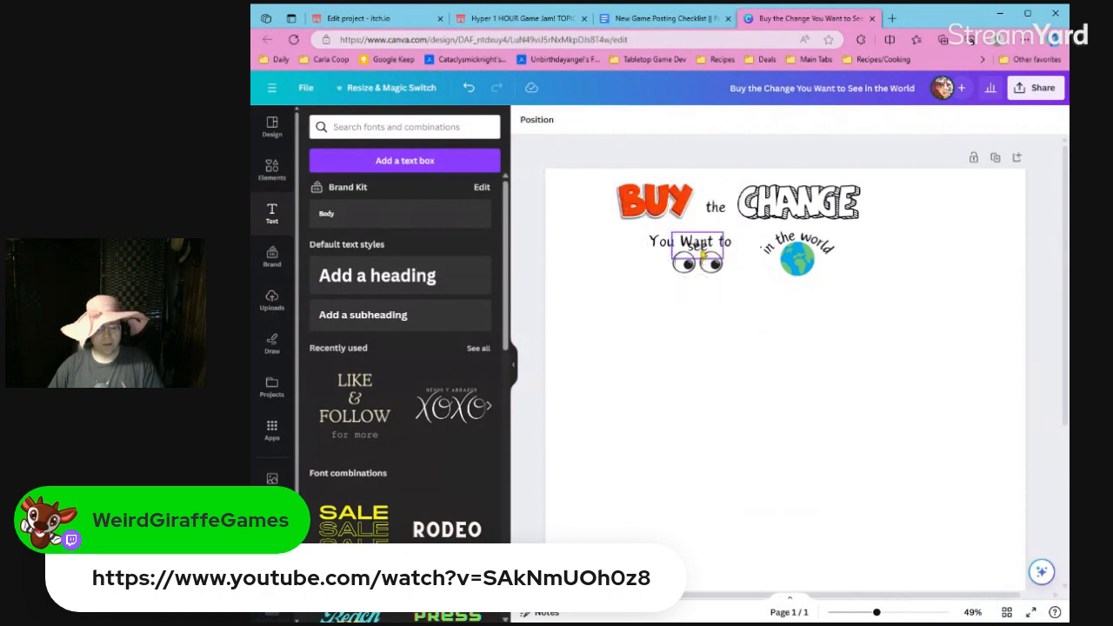
Group the "see" text with the eyes and place them at the end of "You Want to".
click(703, 257)
mouse_move(711, 270)
mouse_down()
mouse_move(787, 261)
mouse_move(711, 265)
mouse_up()
click(706, 266)
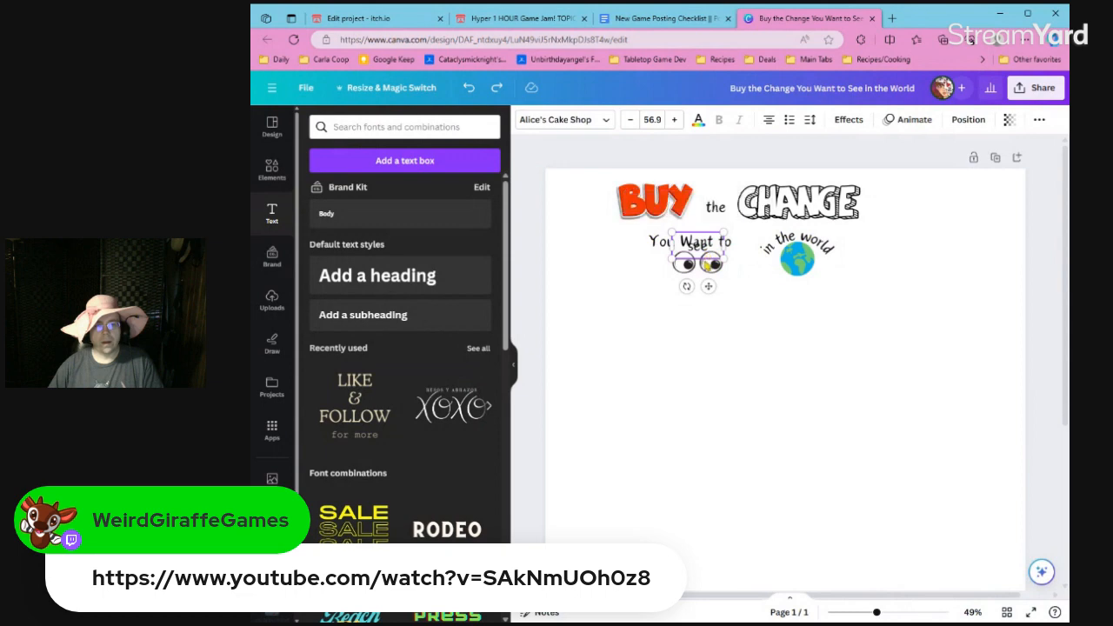
key(Escape)
click(706, 260)
shift+click(708, 268)
key(ctrl+g)
drag(708, 271, 844, 297)
Try moving the globe and its curved text beyond CHANGE at a larger size, and undo the change.
click(761, 258)
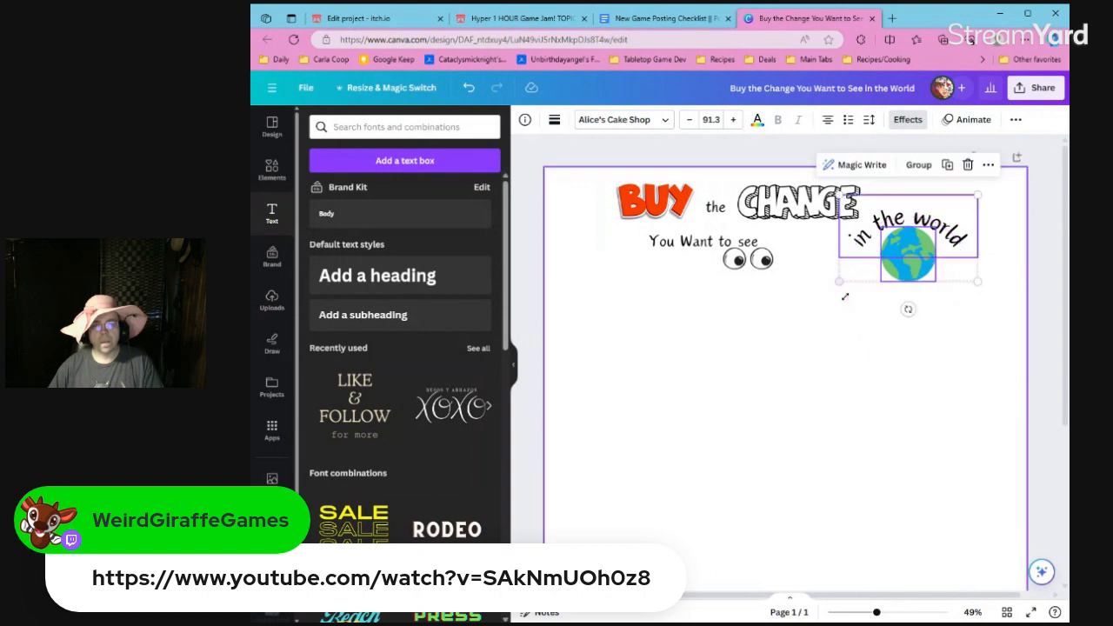
click(925, 320)
click(913, 256)
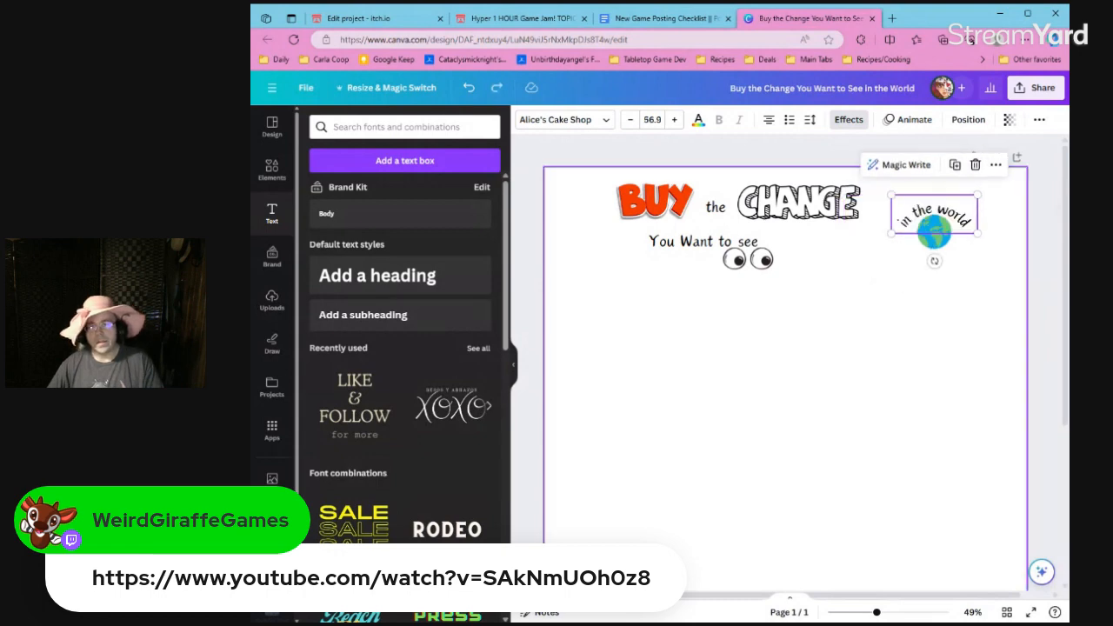
key(ctrl+z)
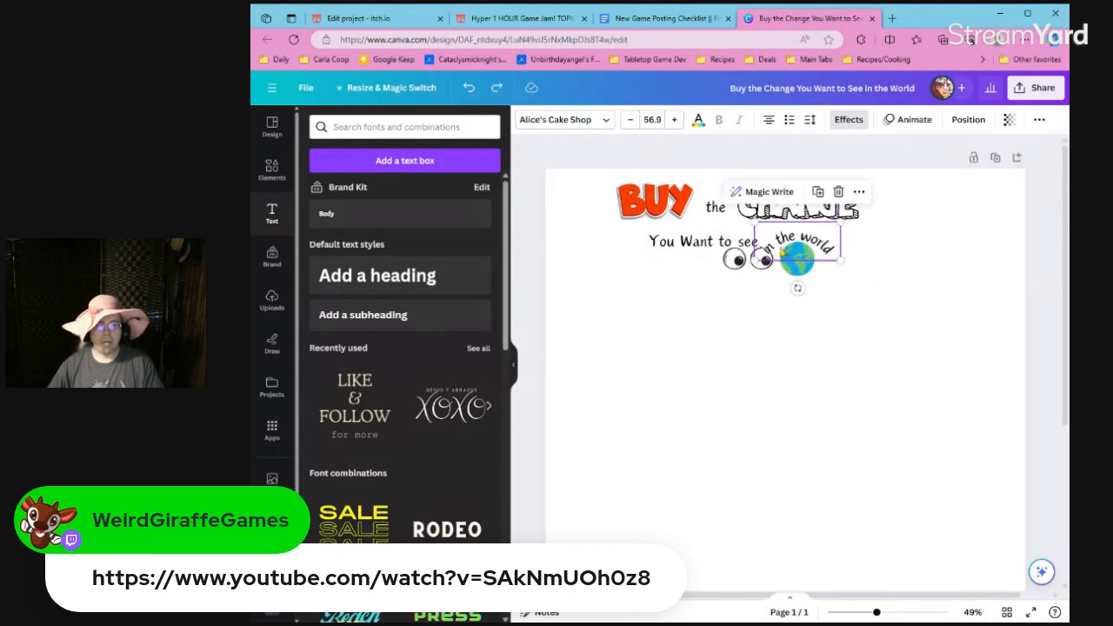
Move "You Want to see" and its eyes slightly down so the words sit beside the globe and its curved text.
click(746, 257)
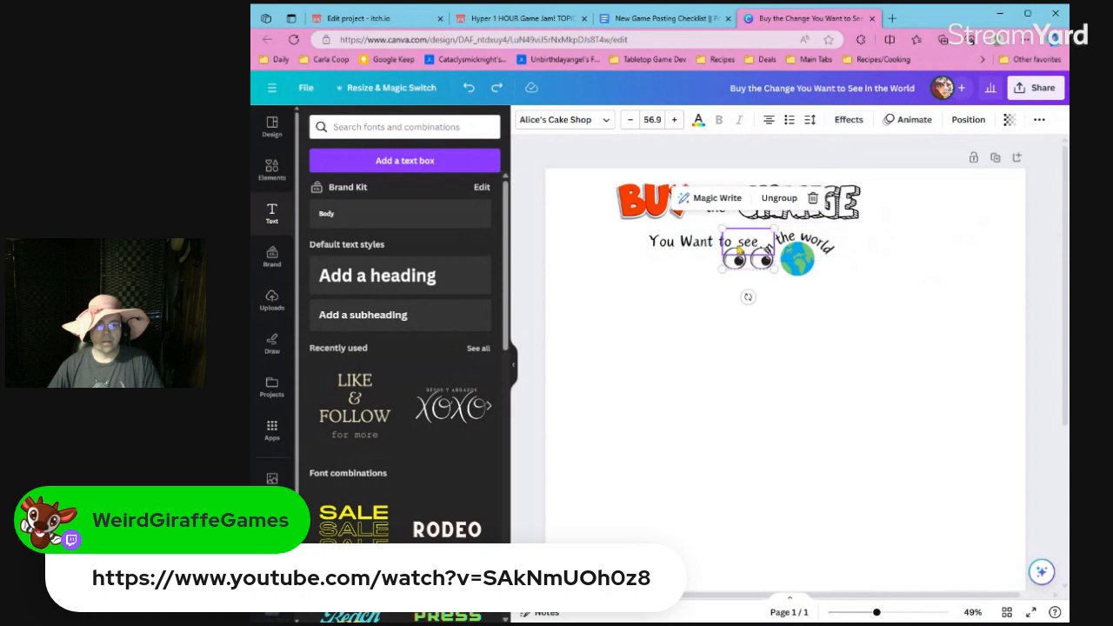
shift+click(713, 247)
drag(713, 247, 707, 251)
Group "You Want to see", the eyes, the globe and "in the world" as one line centered horizontally on the page.
drag(888, 298, 651, 251)
key(ctrl+g)
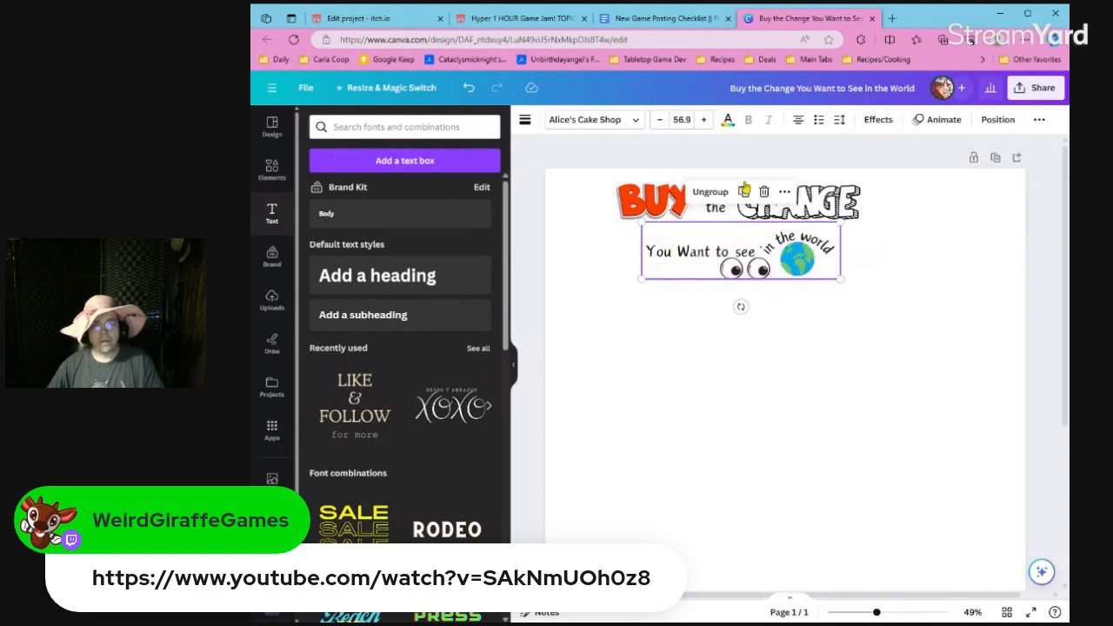
click(992, 120)
click(470, 254)
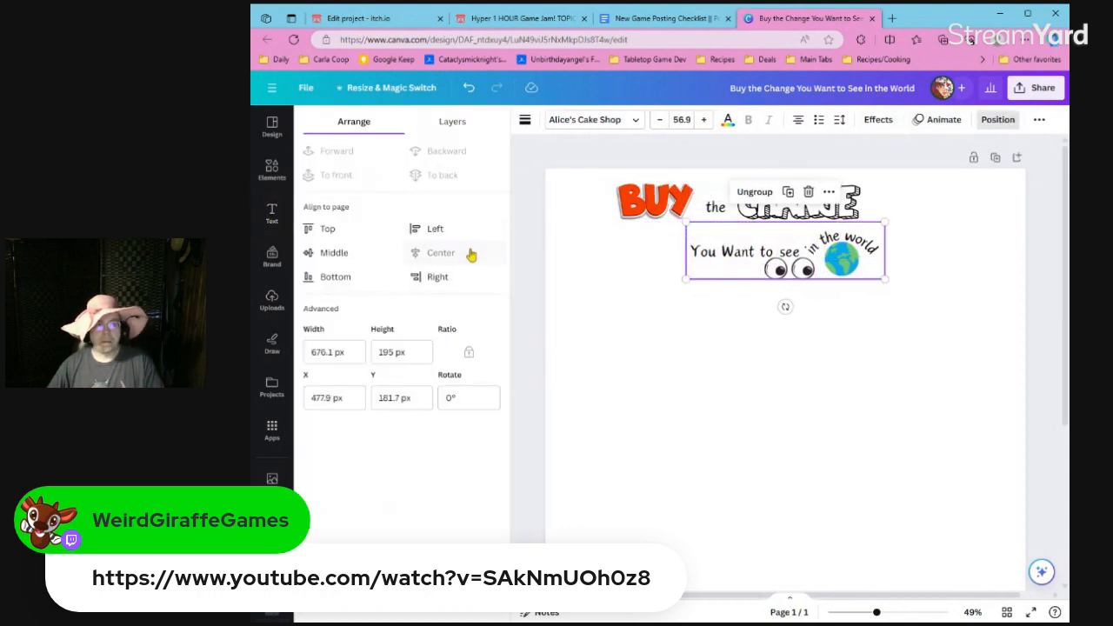
Group BUY, "the" and CHANGE as the top line and center it horizontally on the page.
click(863, 216)
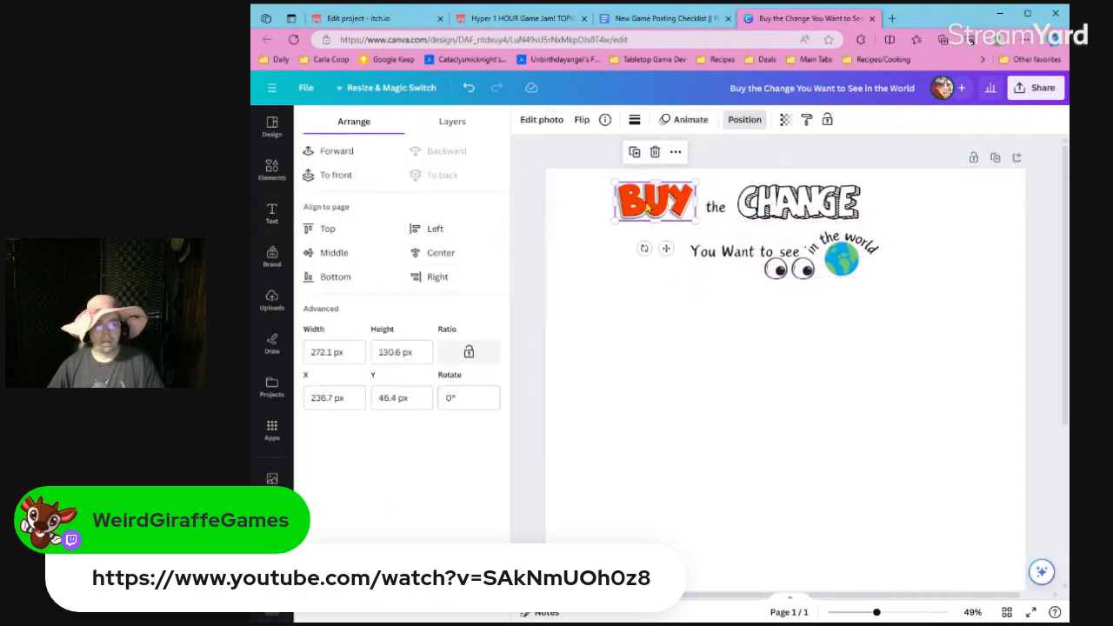
shift+click(861, 209)
key(ctrl+g)
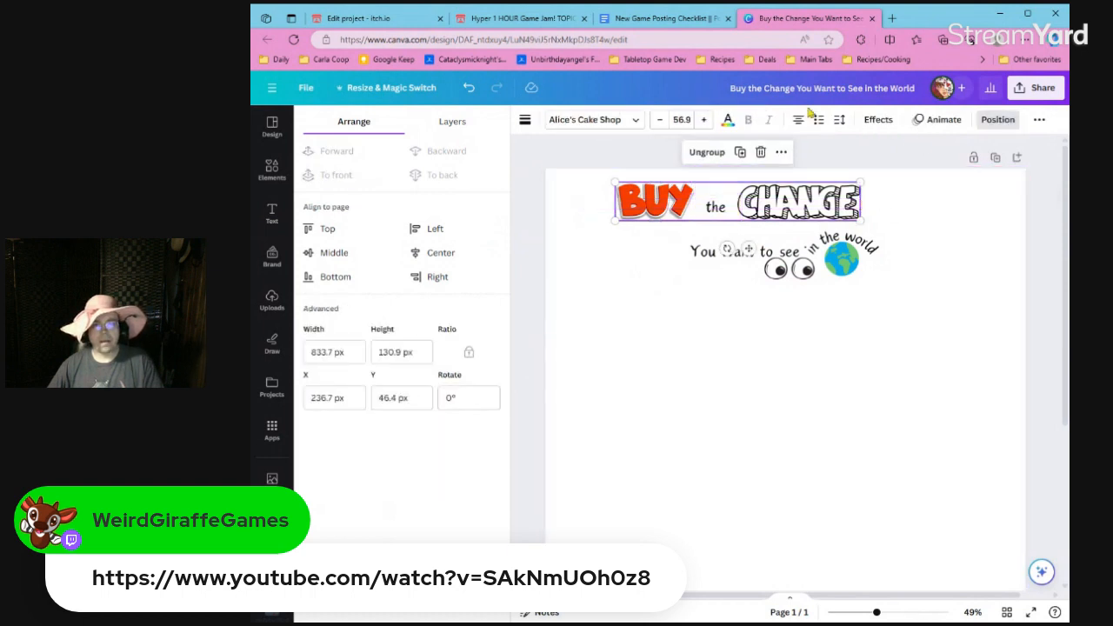
click(468, 254)
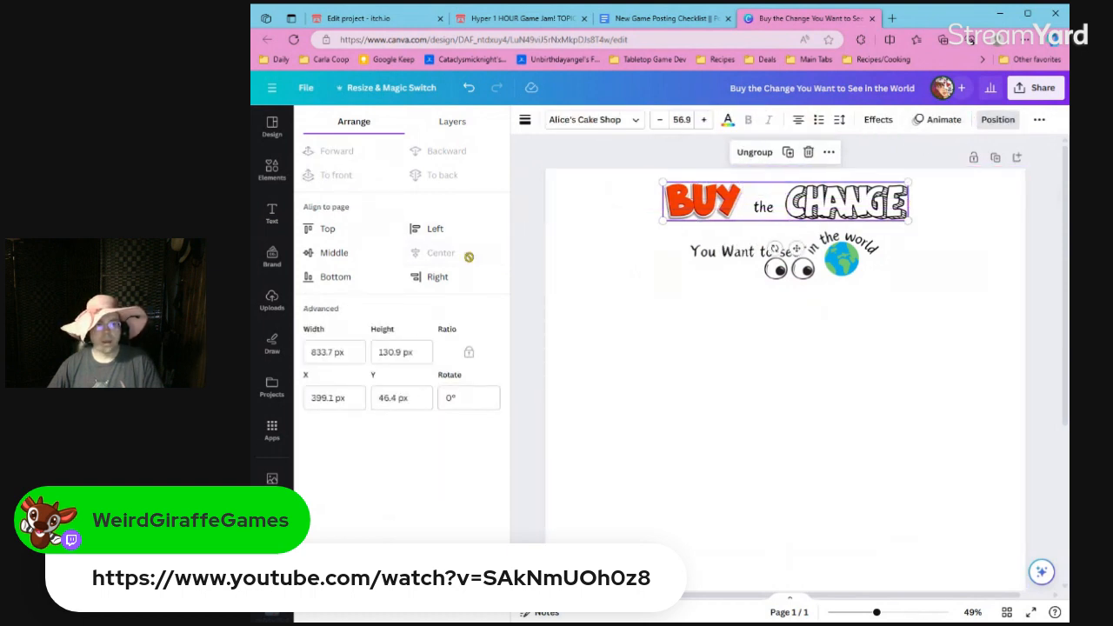
click(587, 256)
Enlarge the grouped BUY the CHANGE line to about 1094 px wide and center it horizontally on the page.
double_click(665, 213)
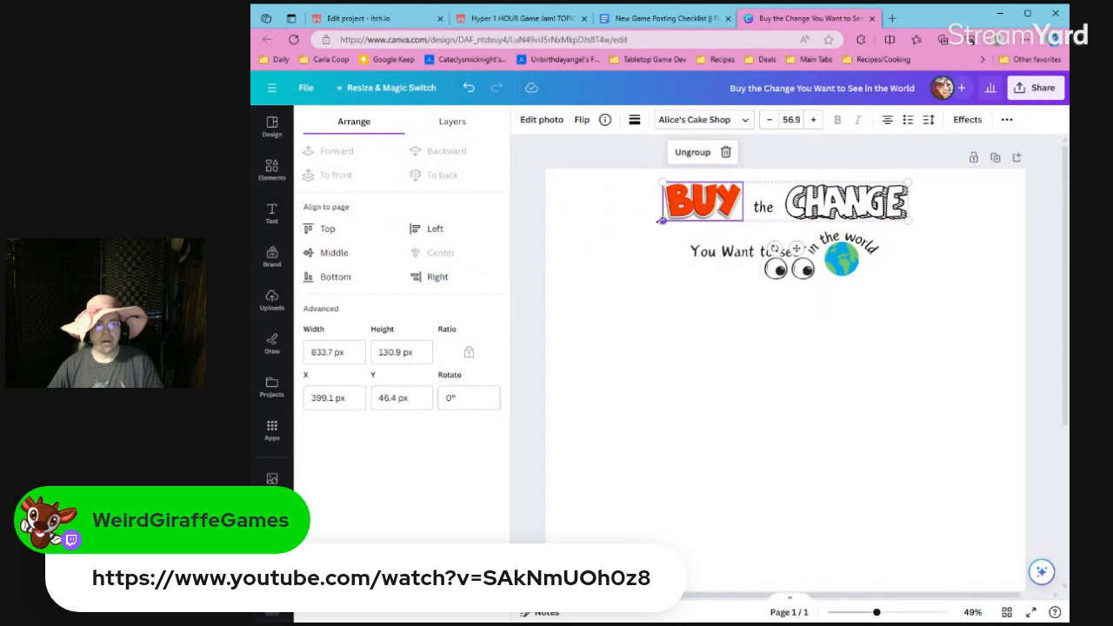
drag(661, 221, 588, 265)
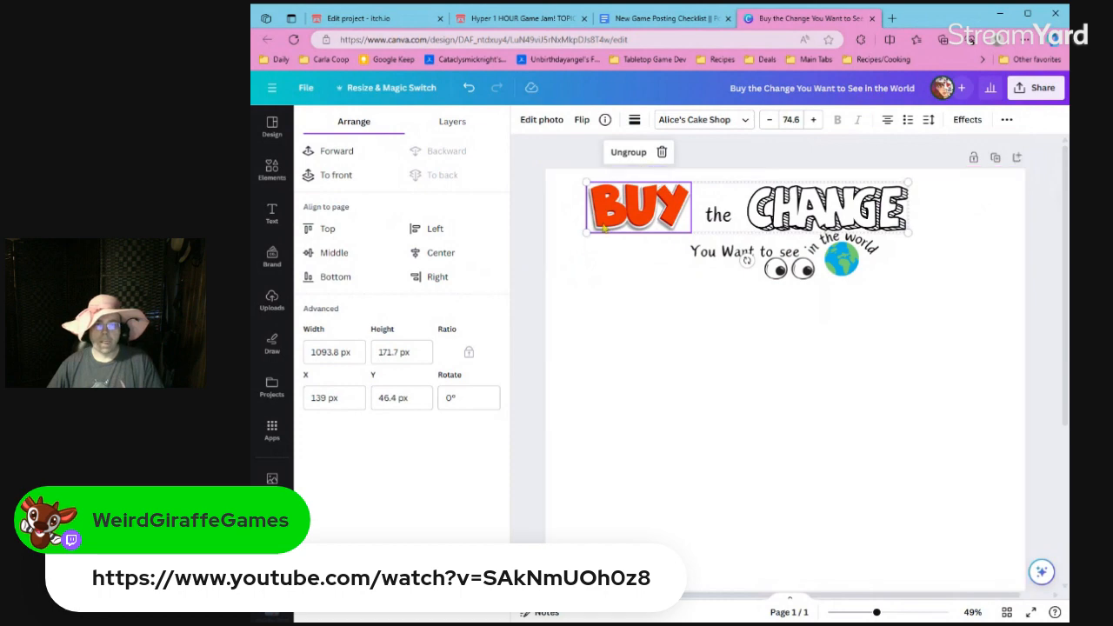
click(967, 119)
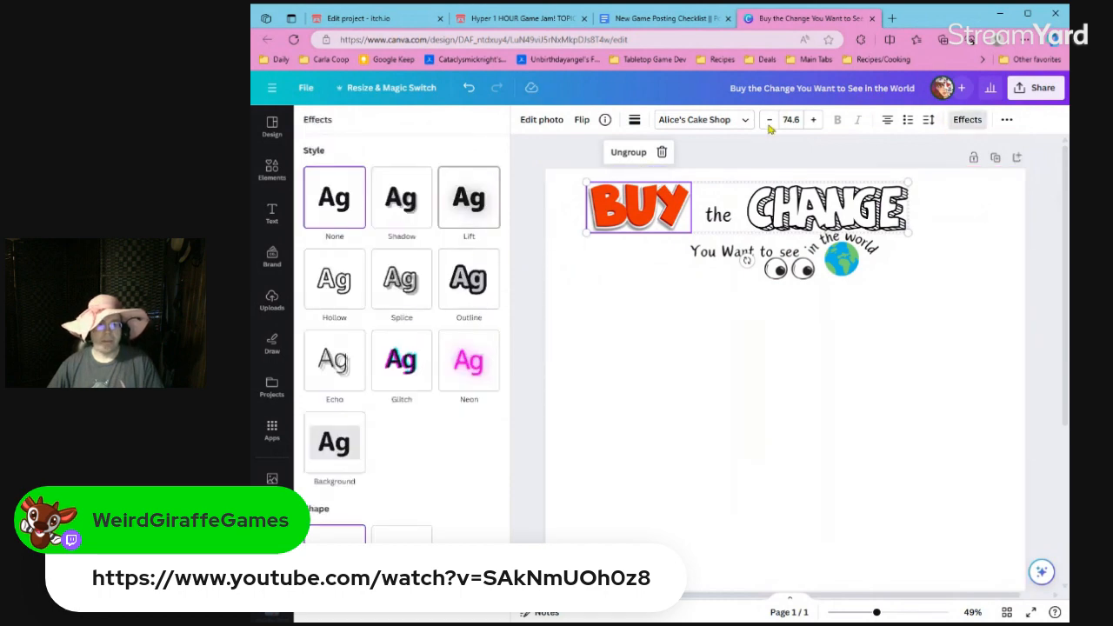
click(1006, 119)
click(917, 148)
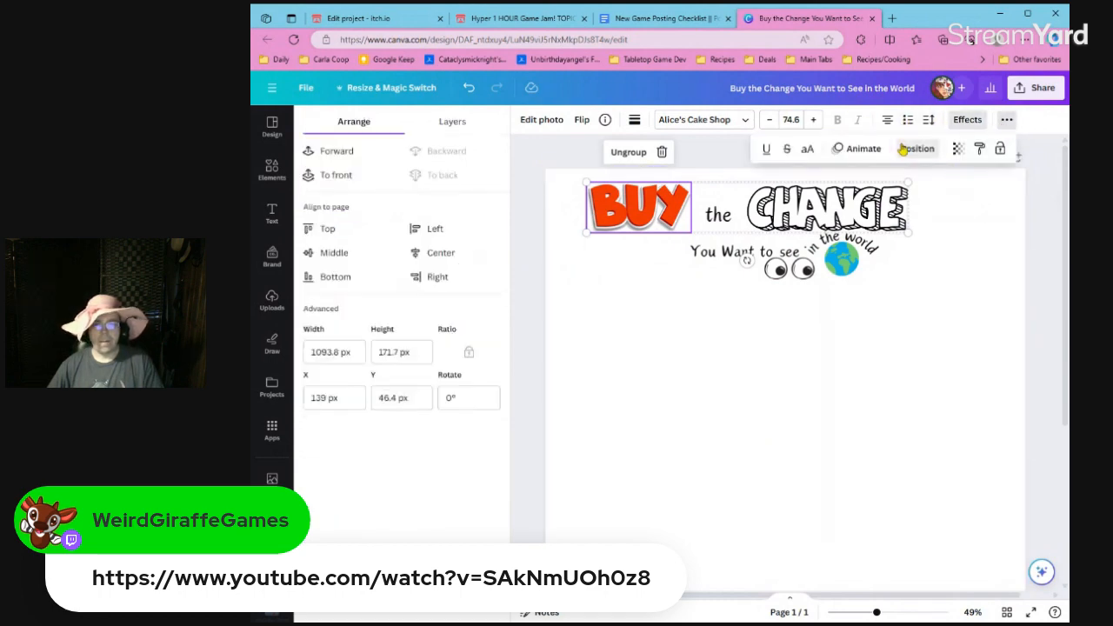
click(430, 231)
click(574, 290)
Move the grouped "You Want to see in the world" line slightly down, clear of the top line.
click(754, 265)
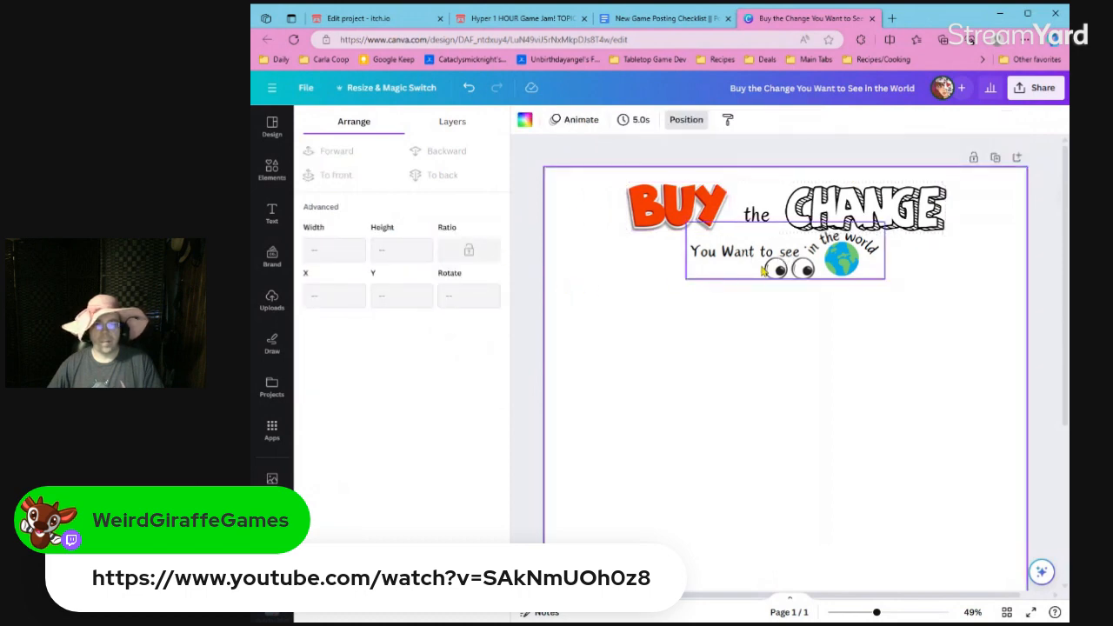
drag(754, 266, 763, 276)
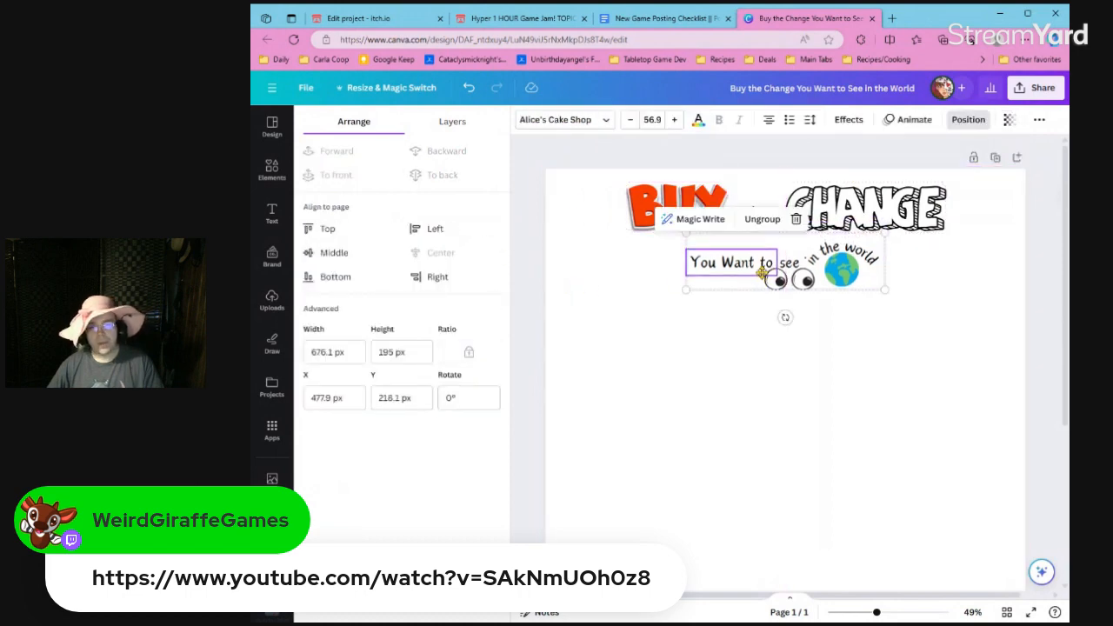
click(857, 338)
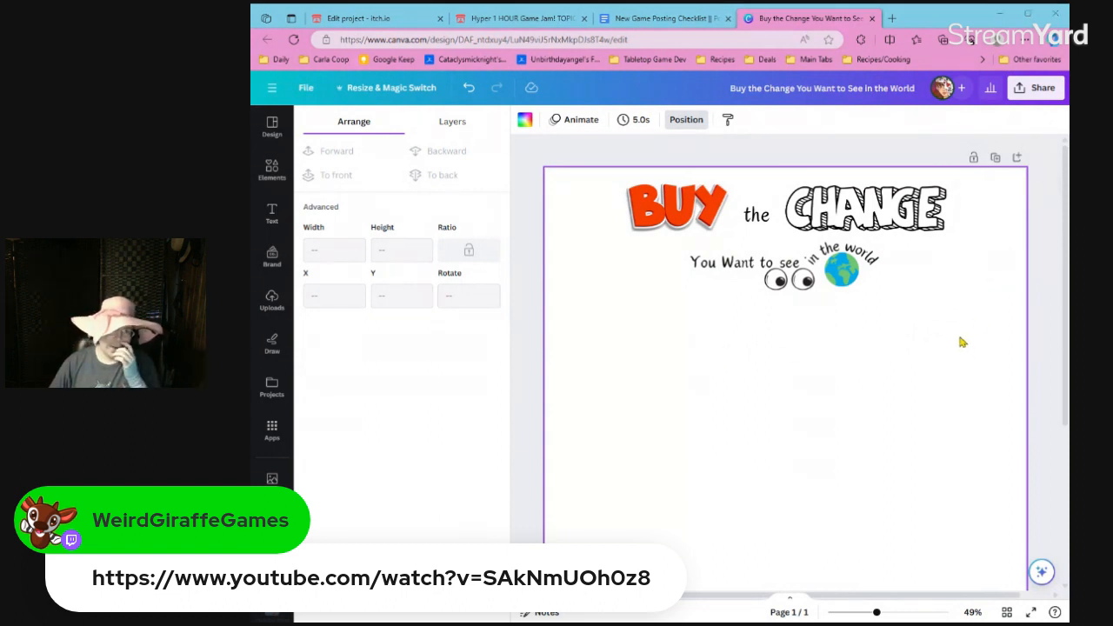
Search the graphics for "dollar" and add the green hand-drawn dollar sign to the page.
click(273, 171)
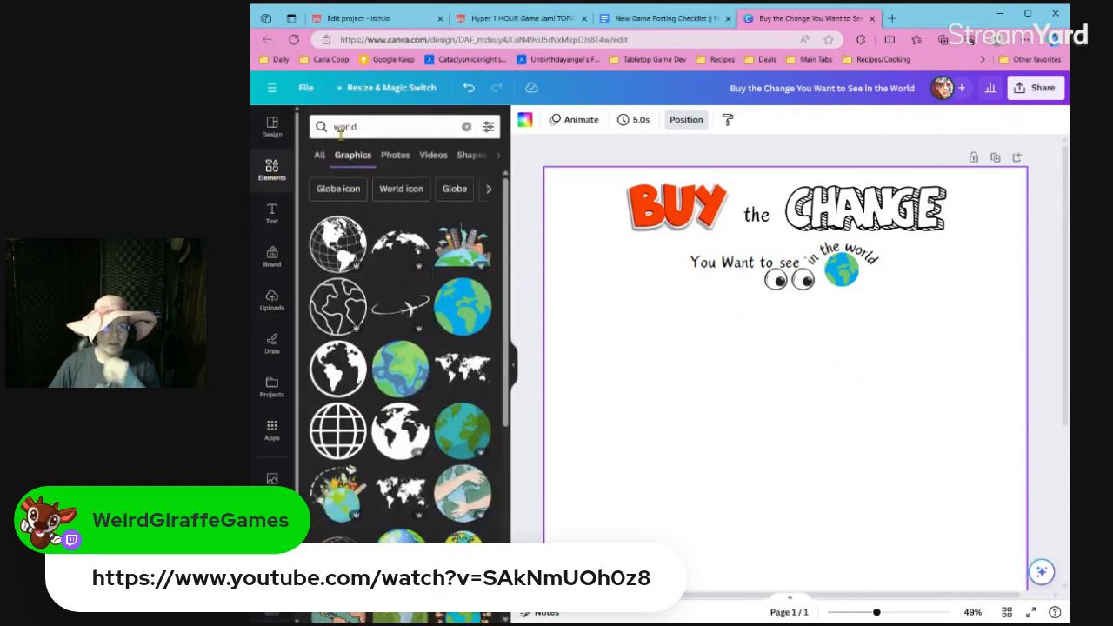
click(347, 126)
double_click(347, 127)
text(dollar)
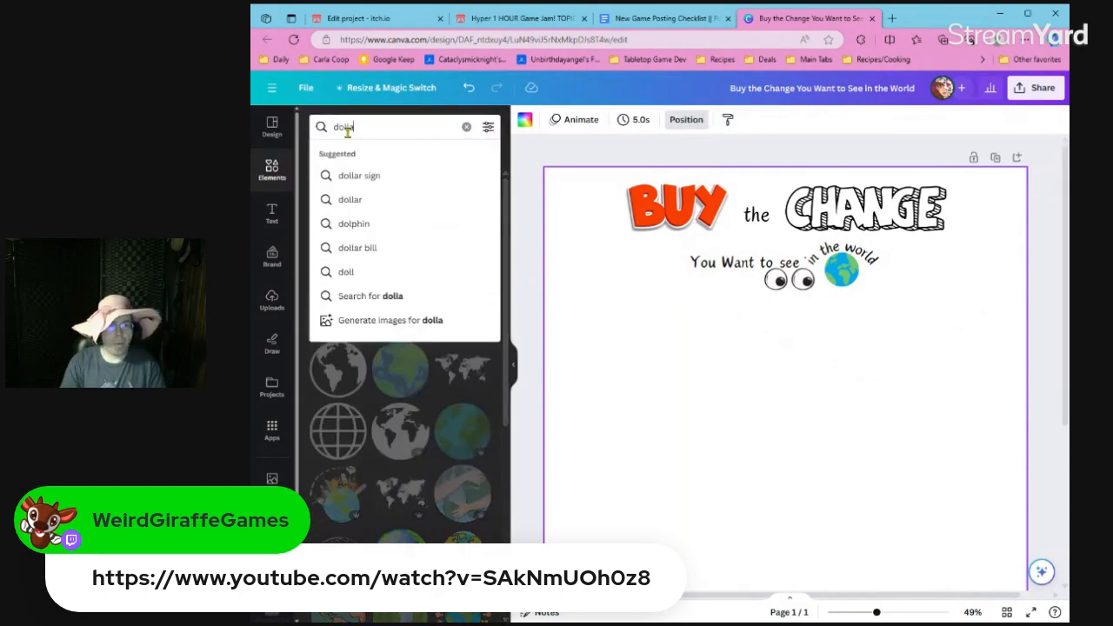
key(Return)
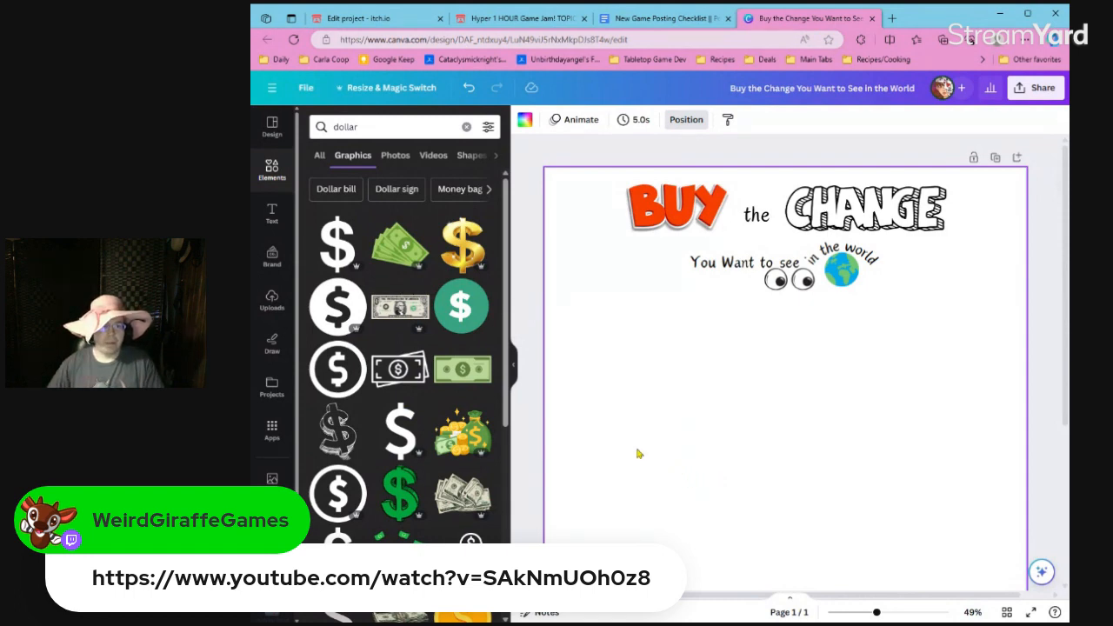
scroll(346, 408, down, 3)
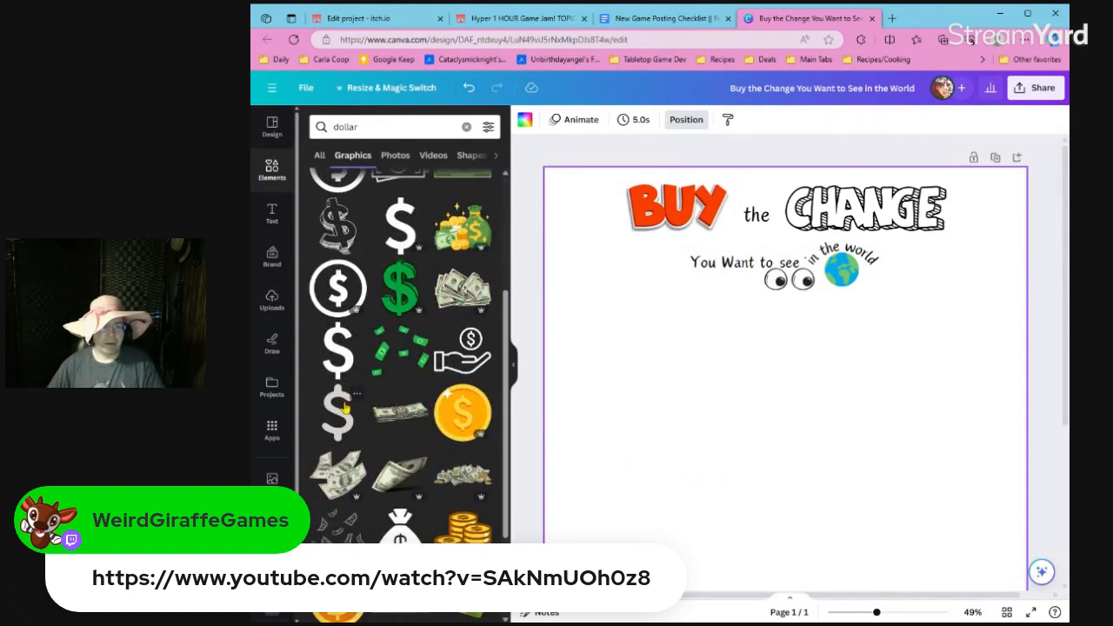
scroll(370, 409, up, 2)
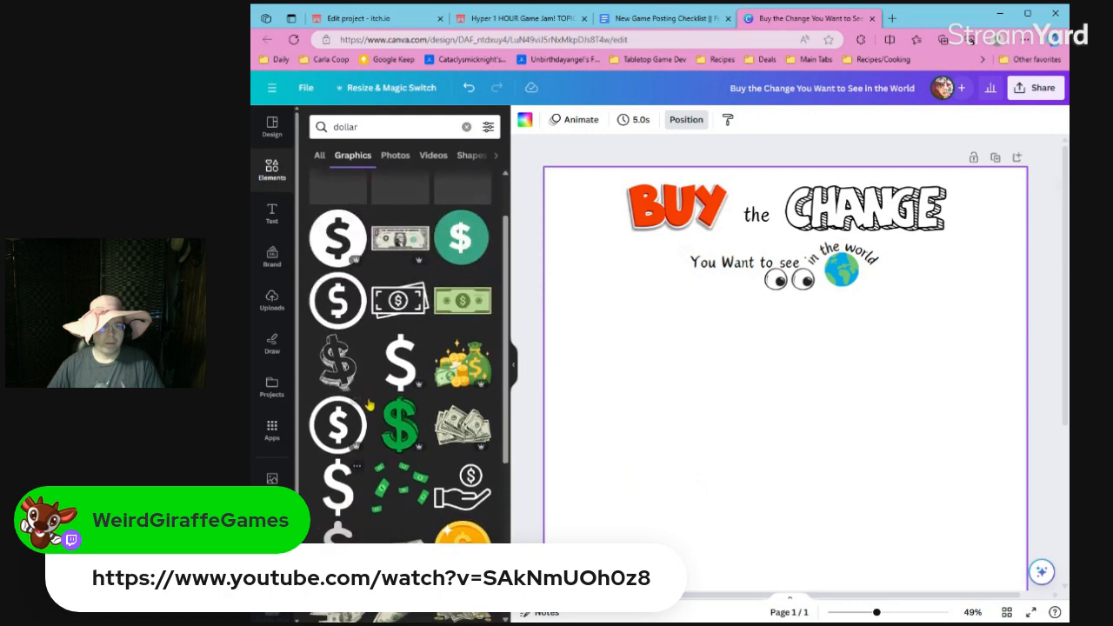
click(399, 423)
Shift the second line left, ungroup it, and delete its globe, curved "in the world" text and eyes.
click(744, 265)
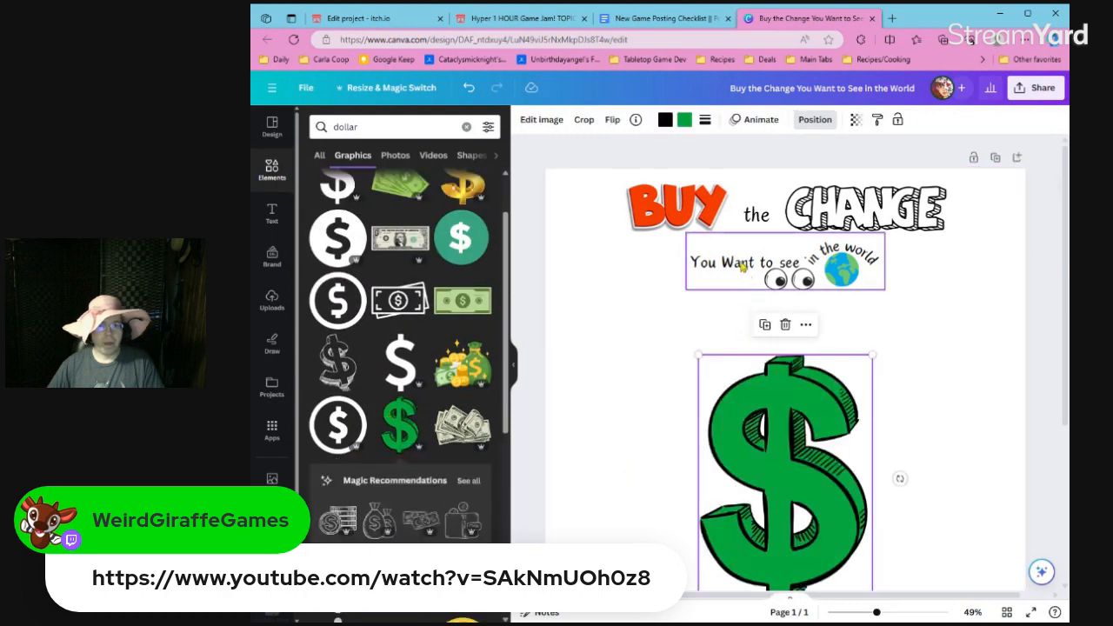
drag(744, 265, 672, 268)
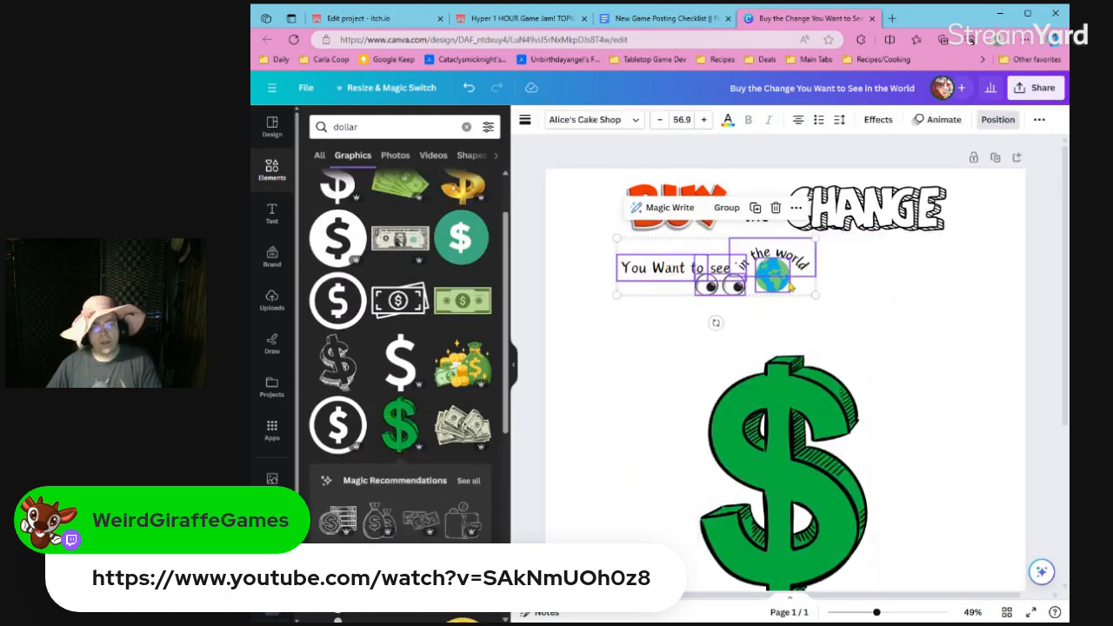
click(848, 311)
click(721, 281)
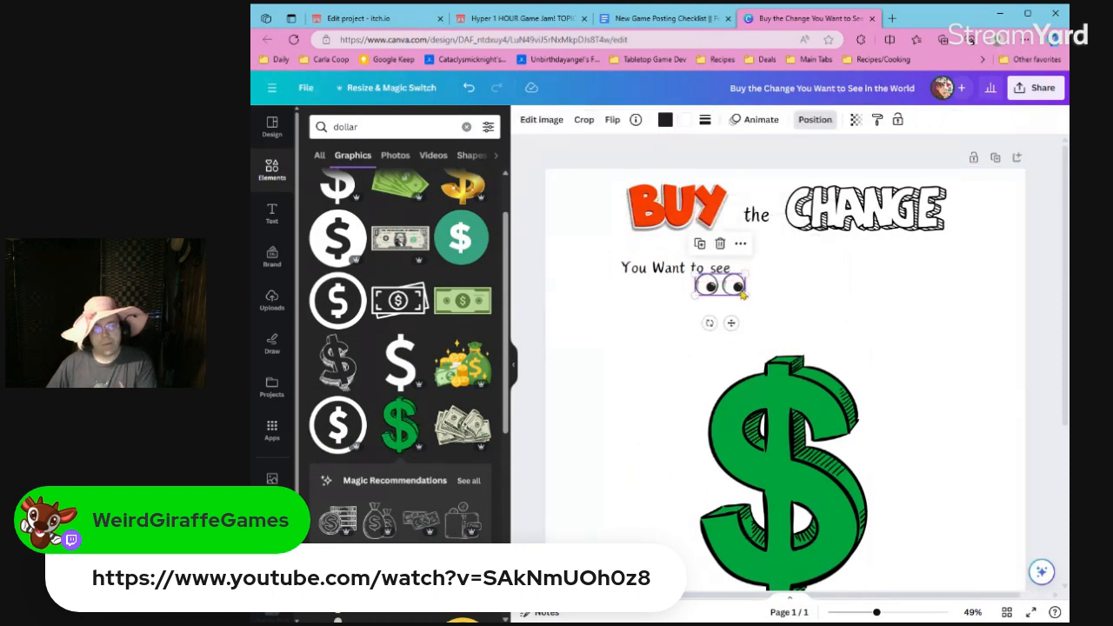
key(Delete)
Move "see" to the right of "You Want to" and enlarge its text to size 109.
drag(724, 272, 739, 267)
double_click(739, 267)
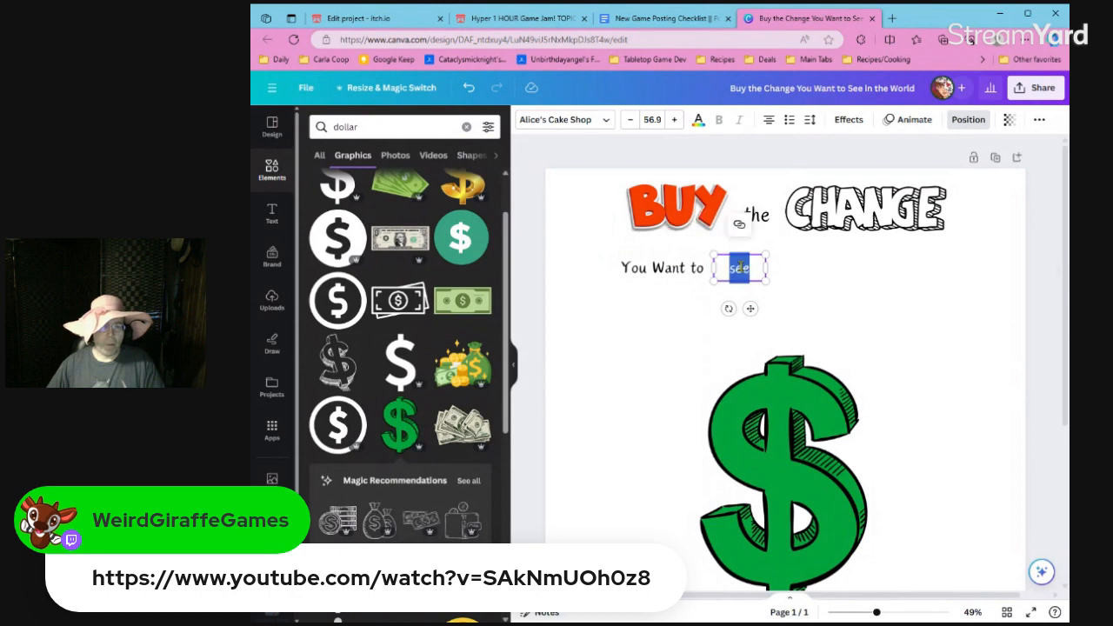
click(791, 280)
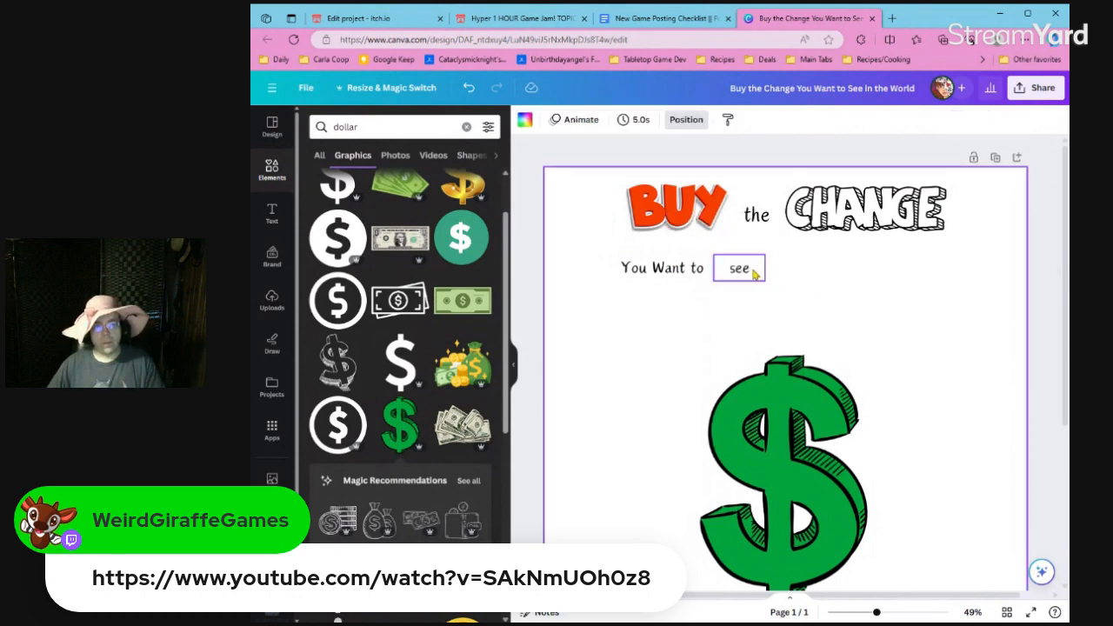
click(761, 274)
drag(765, 278, 813, 311)
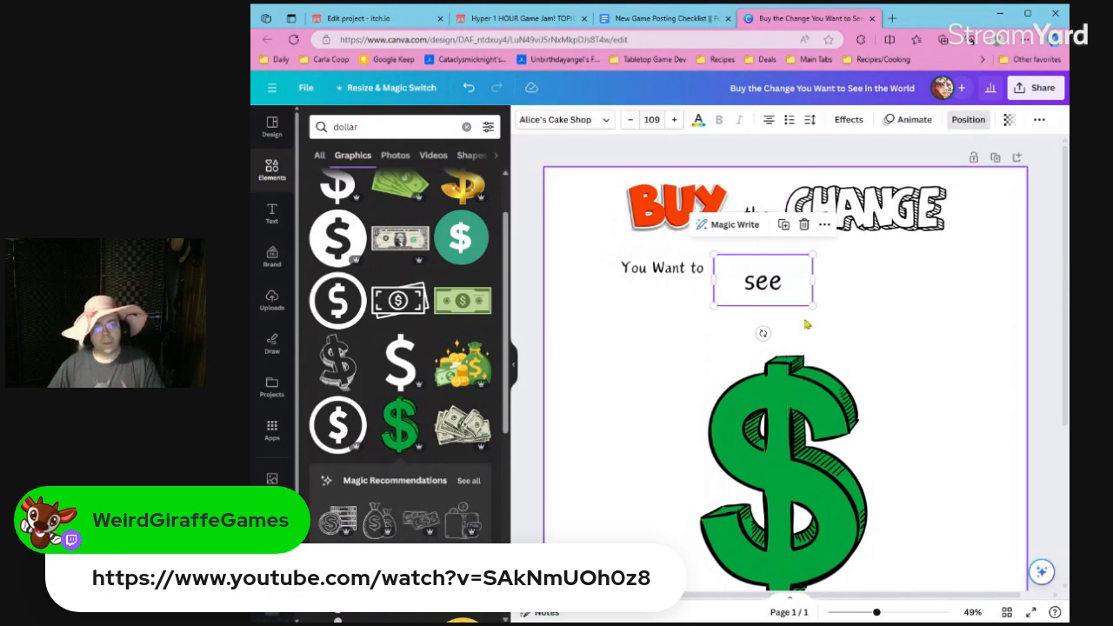
Shrink the green dollar sign to letter size and use it in place of the "s" in "see".
click(783, 402)
drag(782, 401, 765, 311)
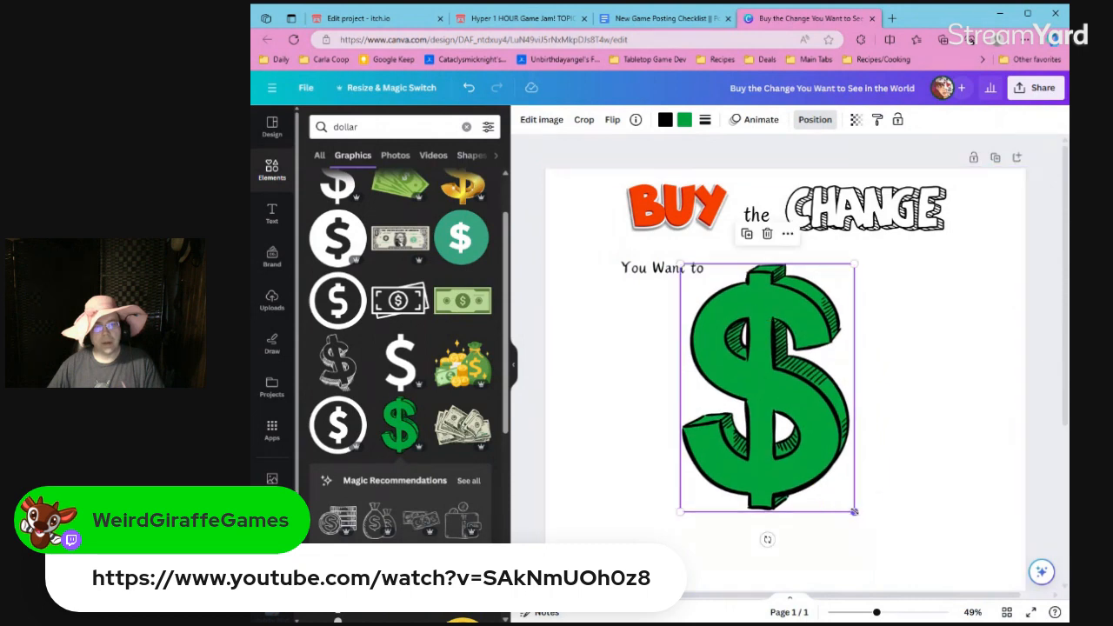
drag(855, 513, 686, 355)
drag(681, 342, 745, 275)
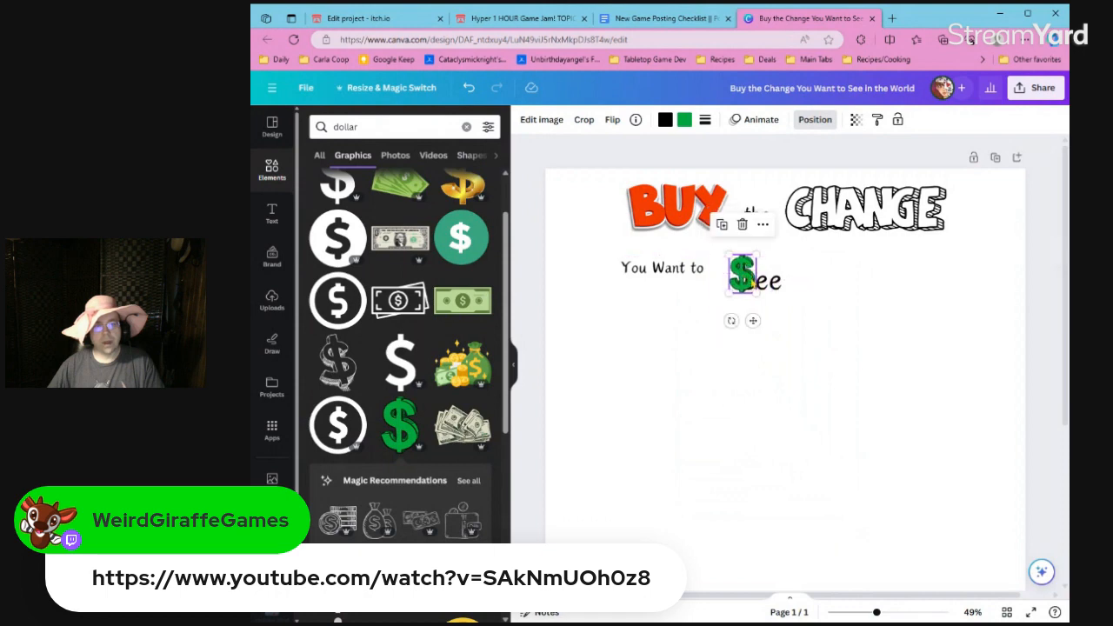
double_click(784, 296)
key(Left)
key(Left)
key(BackSpace)
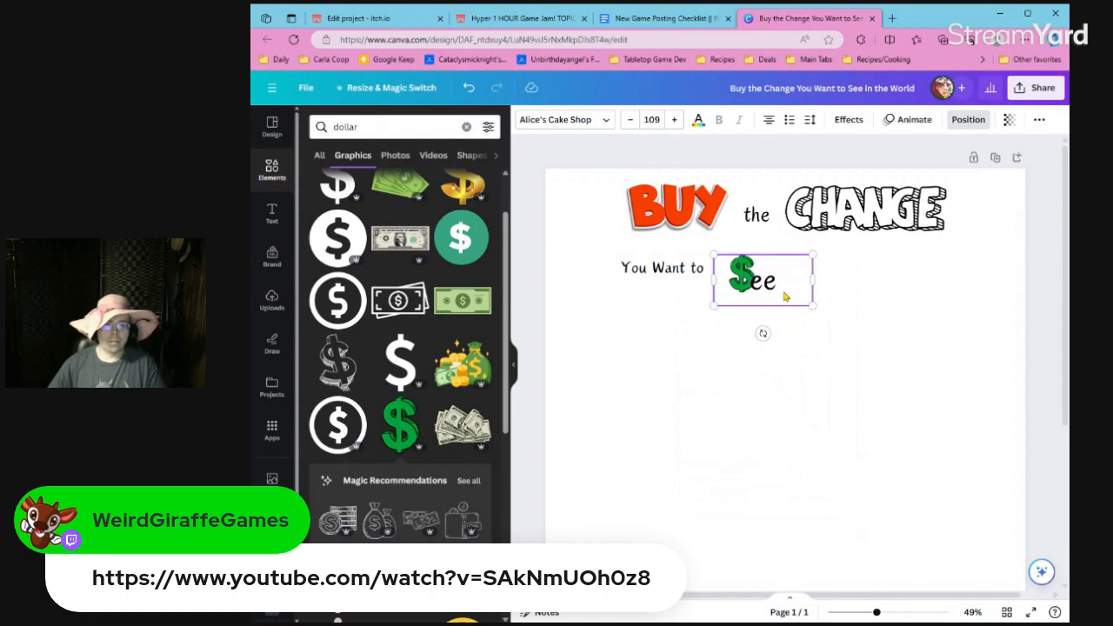
Fit the dollar sign against "ee", group them, and line the word up right after "You Want to".
click(744, 278)
drag(747, 279, 756, 283)
shift+click(763, 282)
key(ctrl+g)
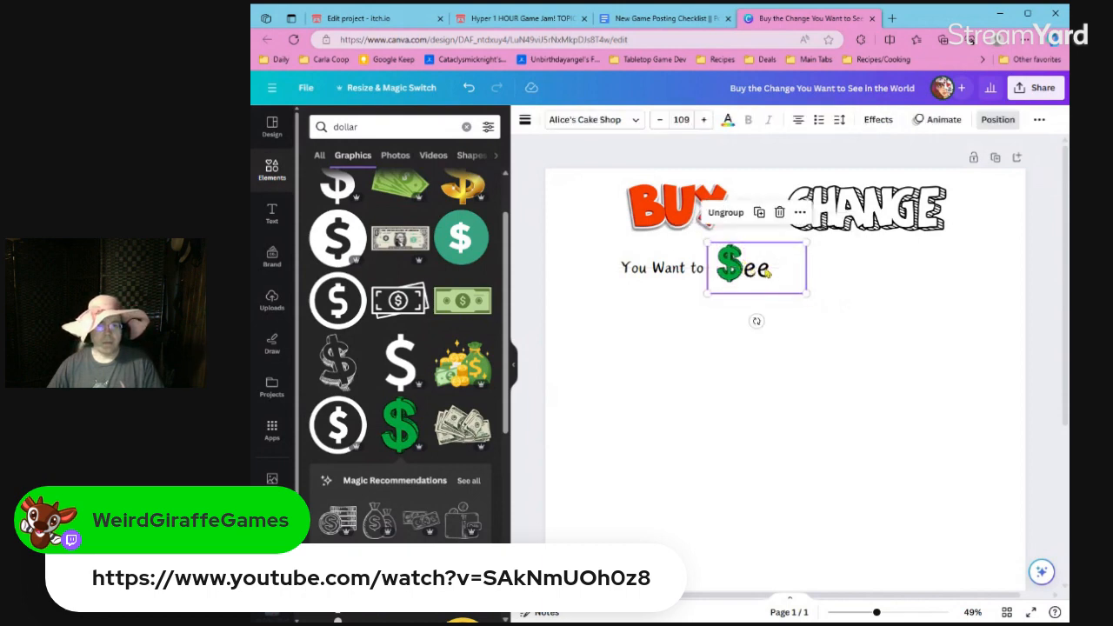
click(867, 283)
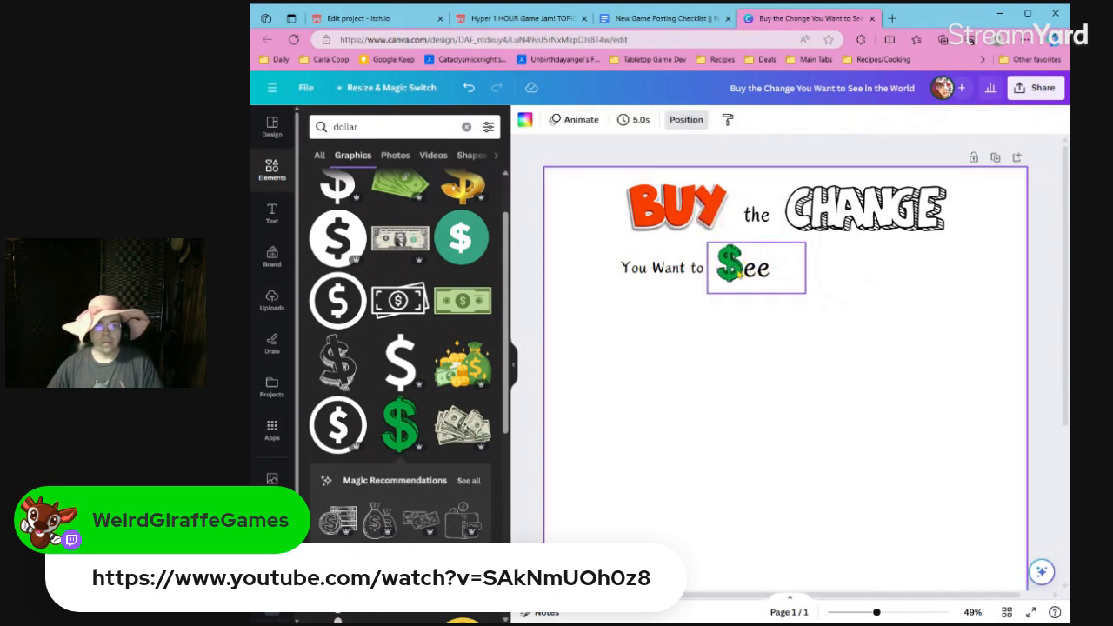
Duplicate the "You Want to" text, place the copy after the dollar-sign "See", and change it to "in the World".
click(698, 274)
key(ctrl+c)
key(ctrl+v)
drag(697, 276, 855, 274)
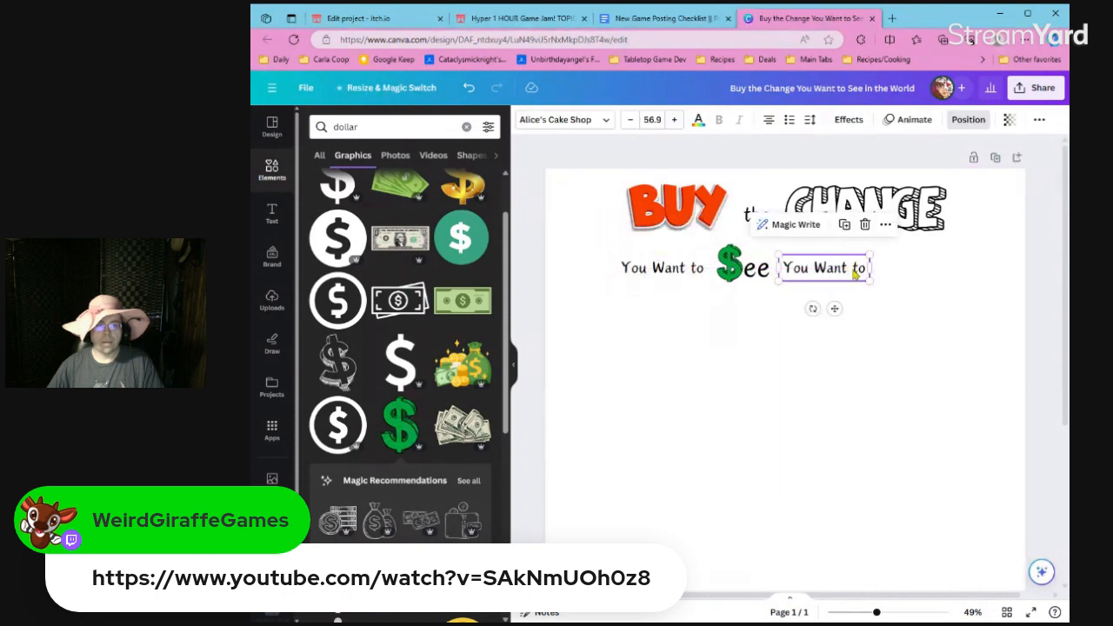
double_click(855, 273)
text(in the Wo)
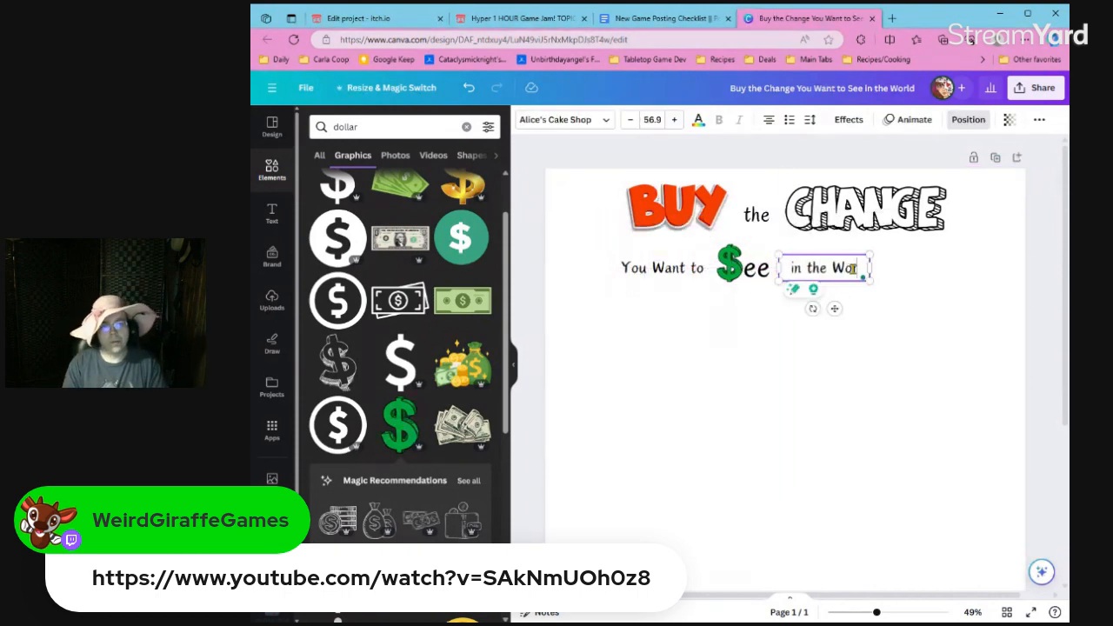
text(rld)
click(913, 290)
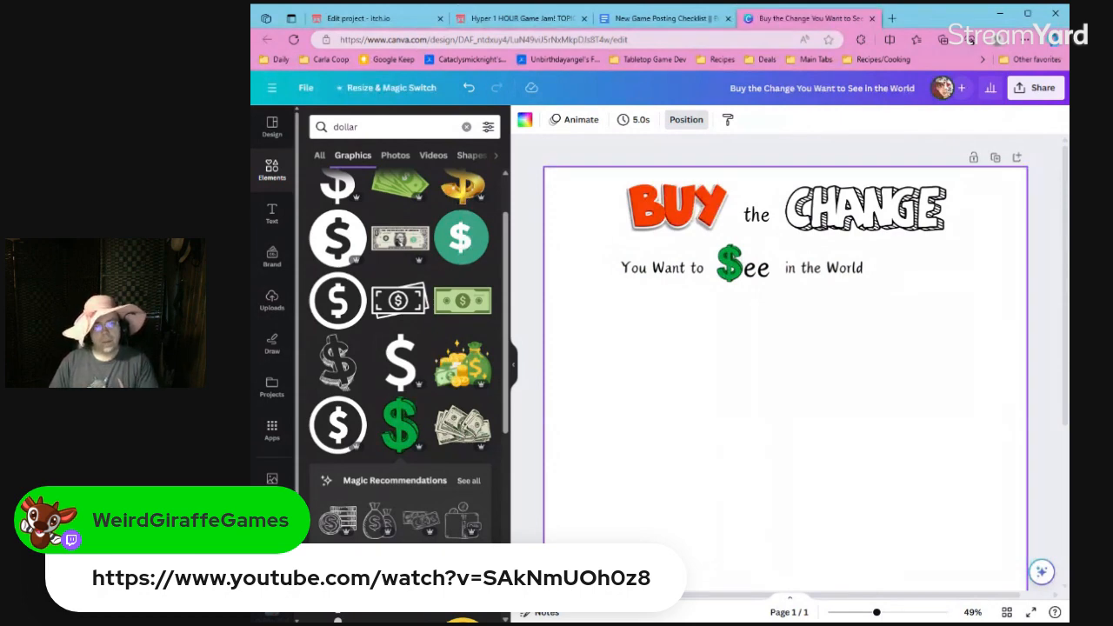
Search the graphics for "change" and replace that search with "coins".
click(401, 127)
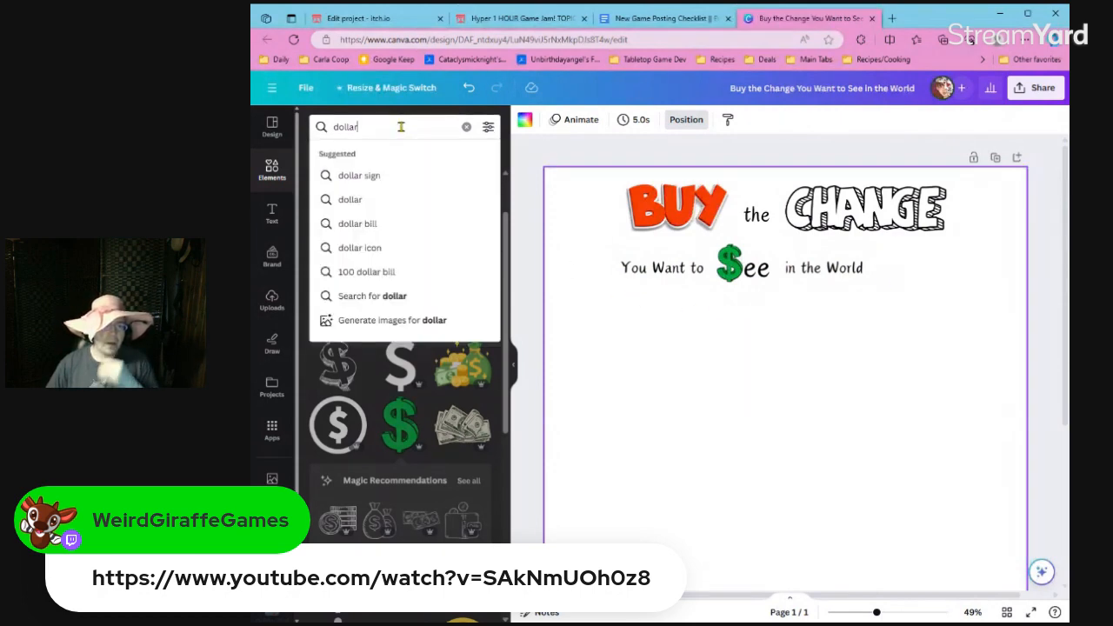
double_click(401, 127)
text(change)
key(Return)
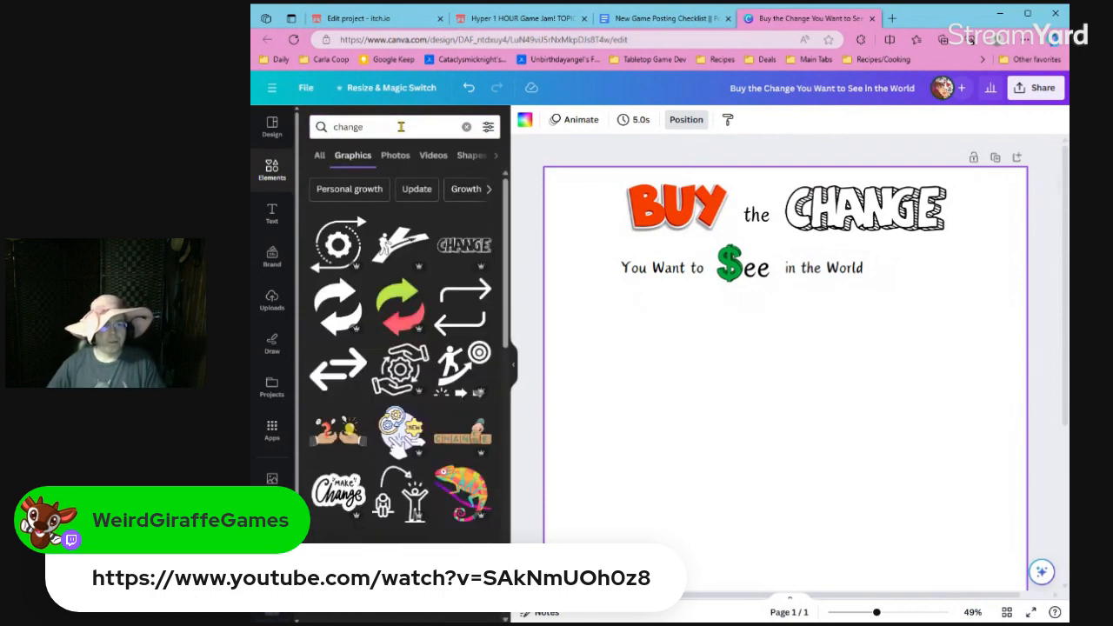
double_click(401, 127)
text(coins)
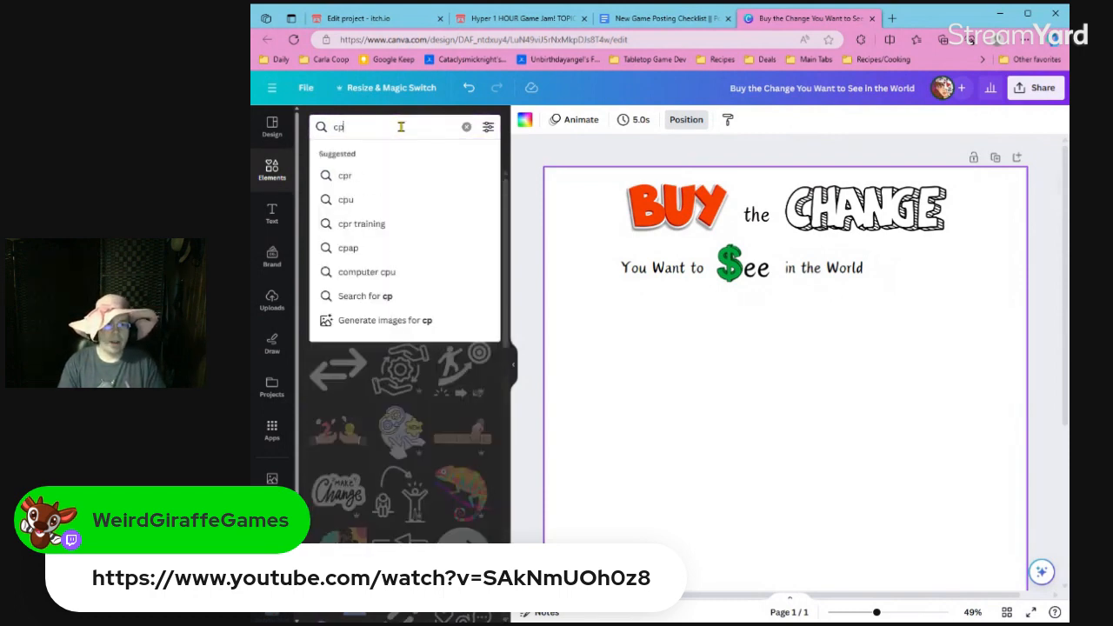
key(Return)
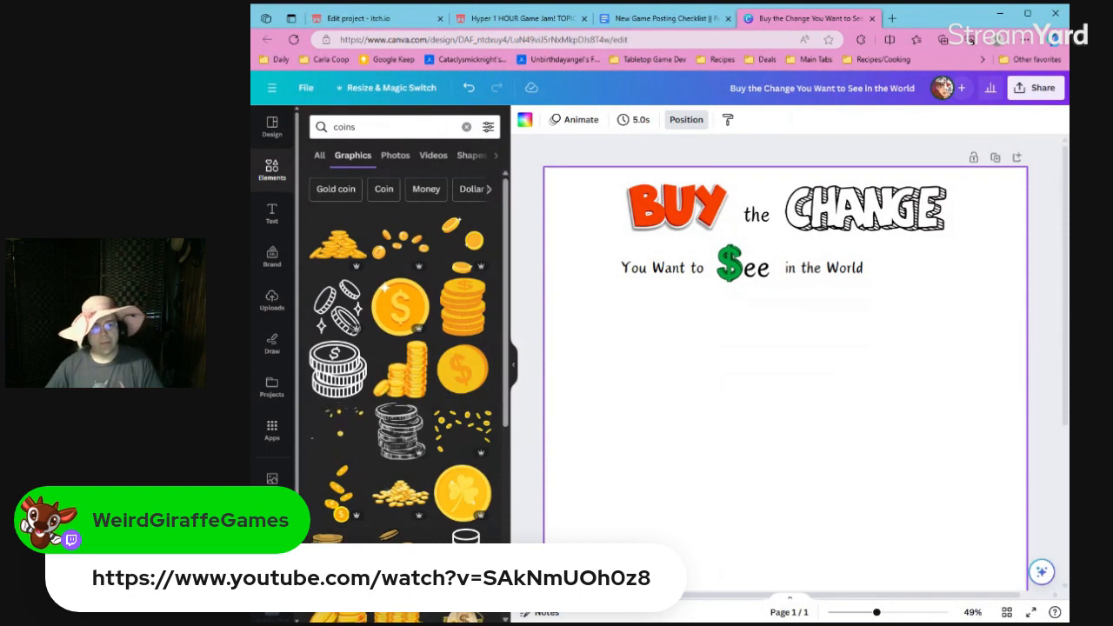
Try the wide falling-coins graphic, delete it, and add the wide band of piled gold coins instead.
scroll(404, 365, down, 4)
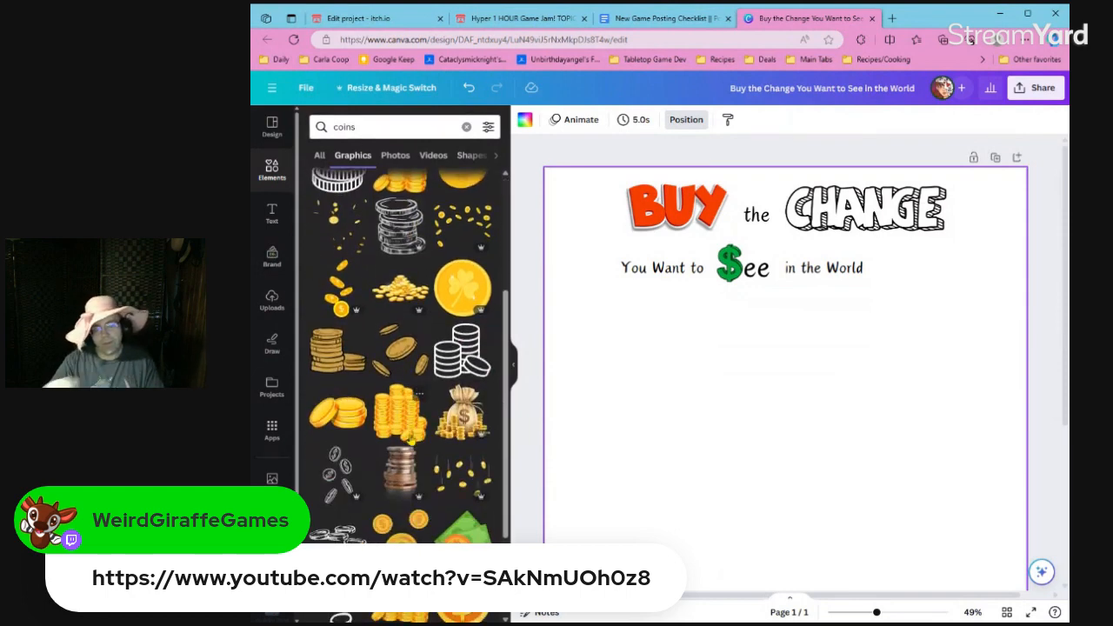
scroll(405, 365, down, 4)
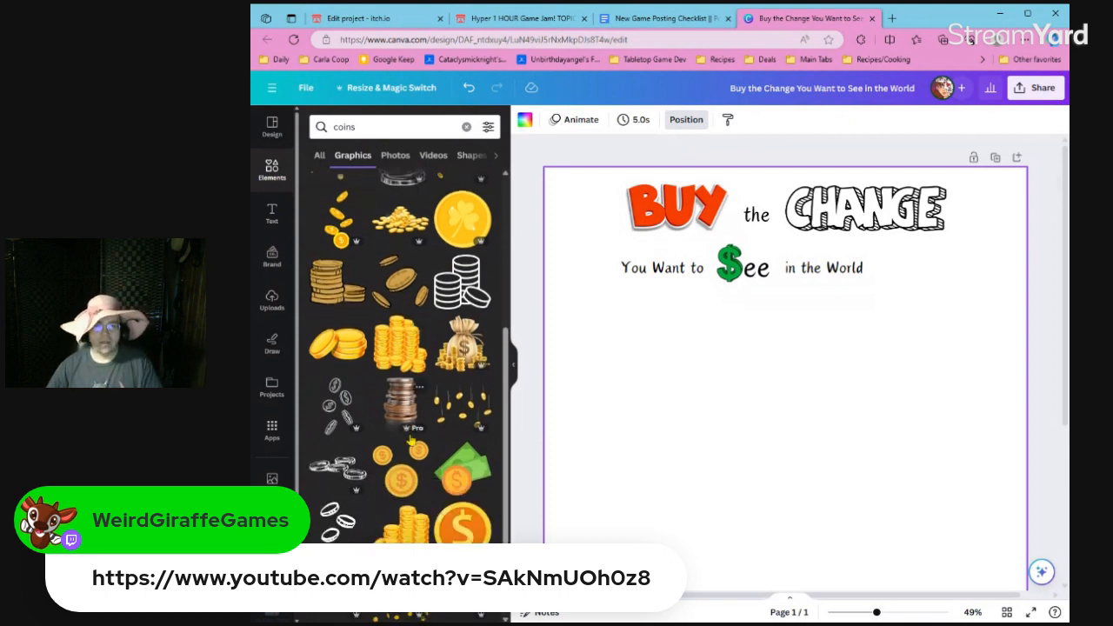
scroll(419, 492, down, 3)
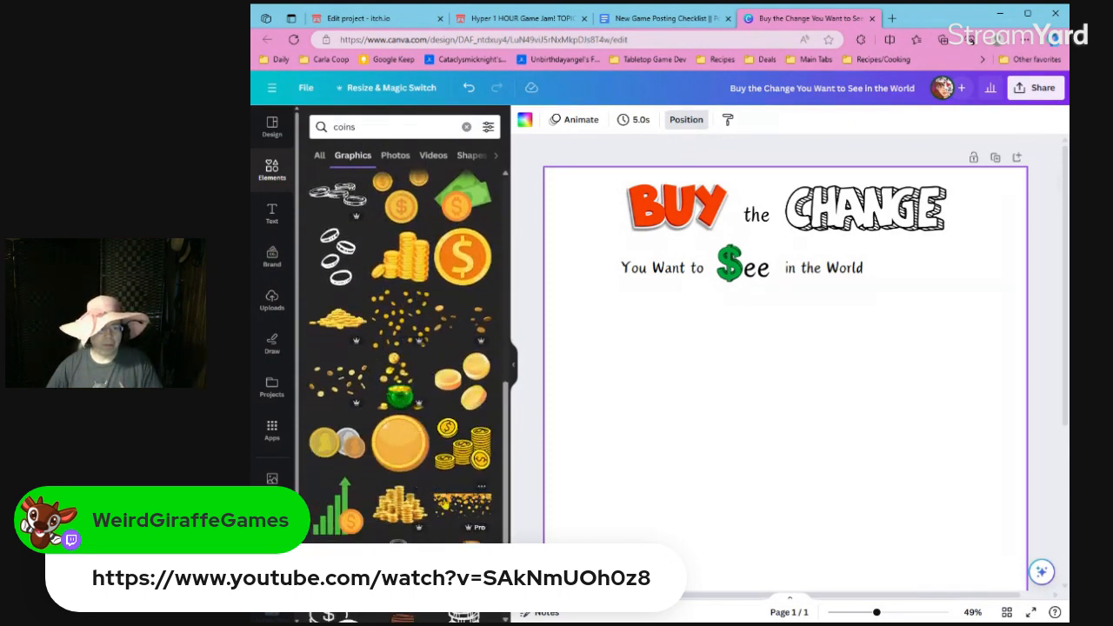
click(442, 503)
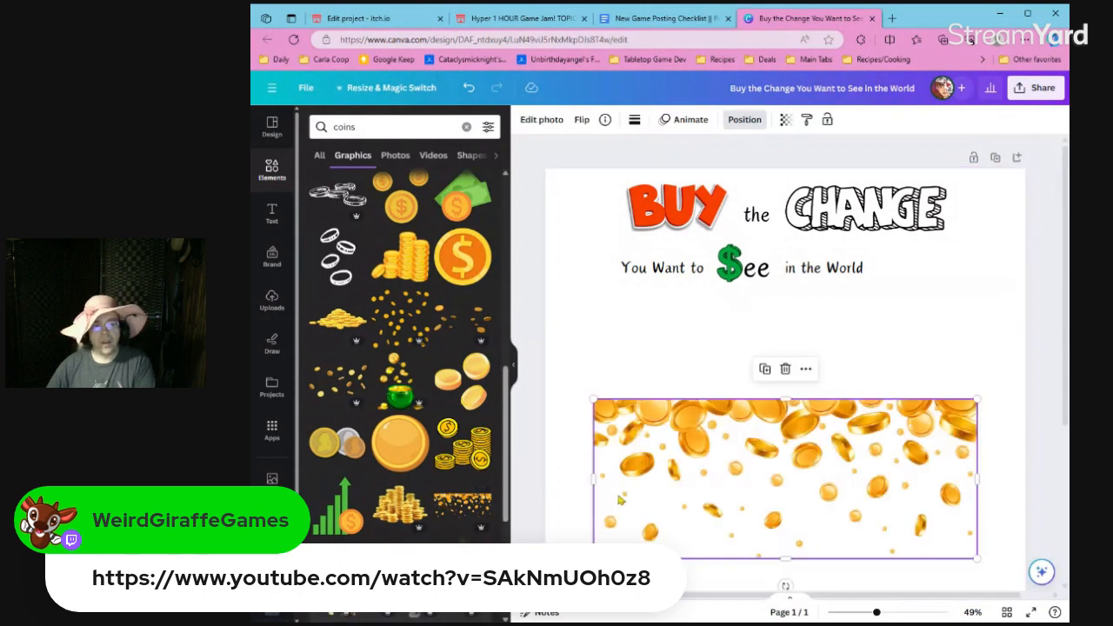
key(Delete)
scroll(447, 505, down, 3)
click(332, 456)
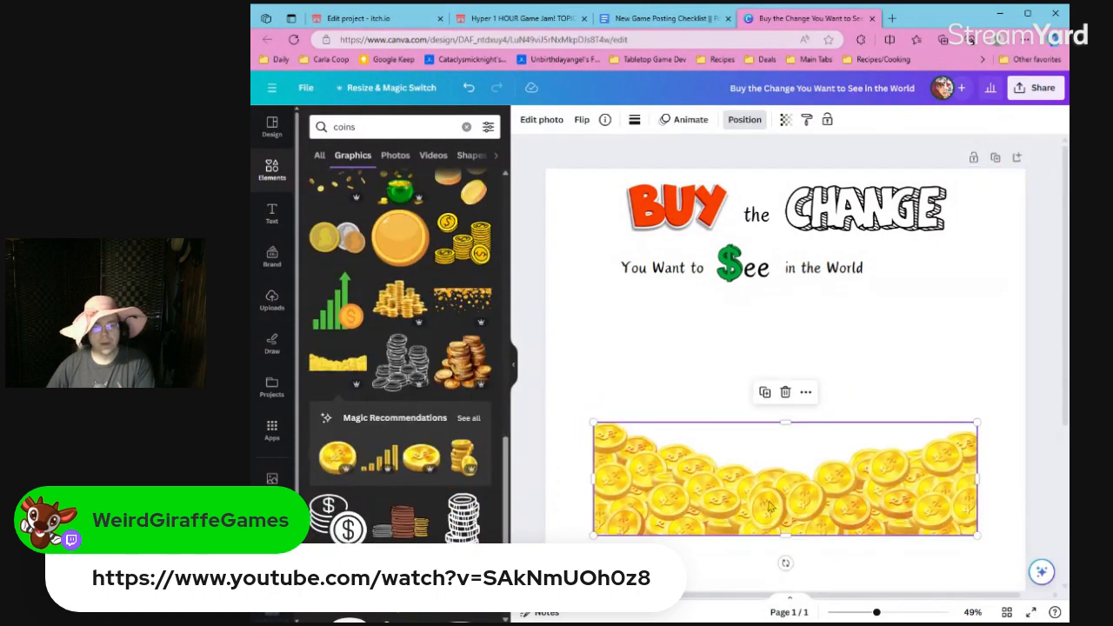
Try the piled-gold-coins band over the title at a smaller size, and delete it.
drag(769, 507, 823, 308)
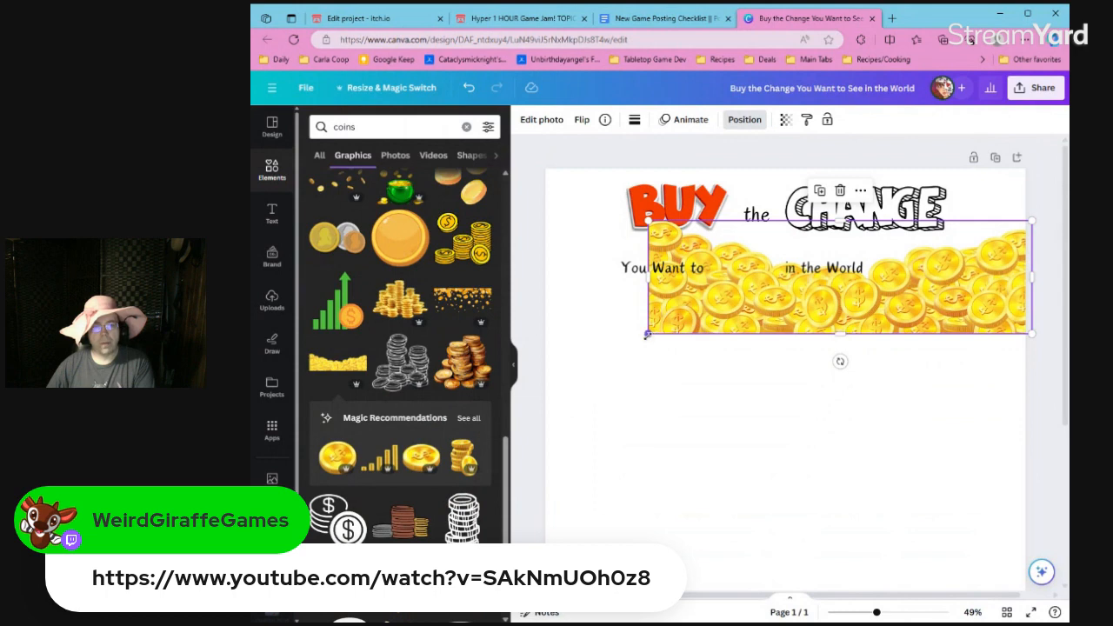
drag(647, 335, 844, 254)
key(Delete)
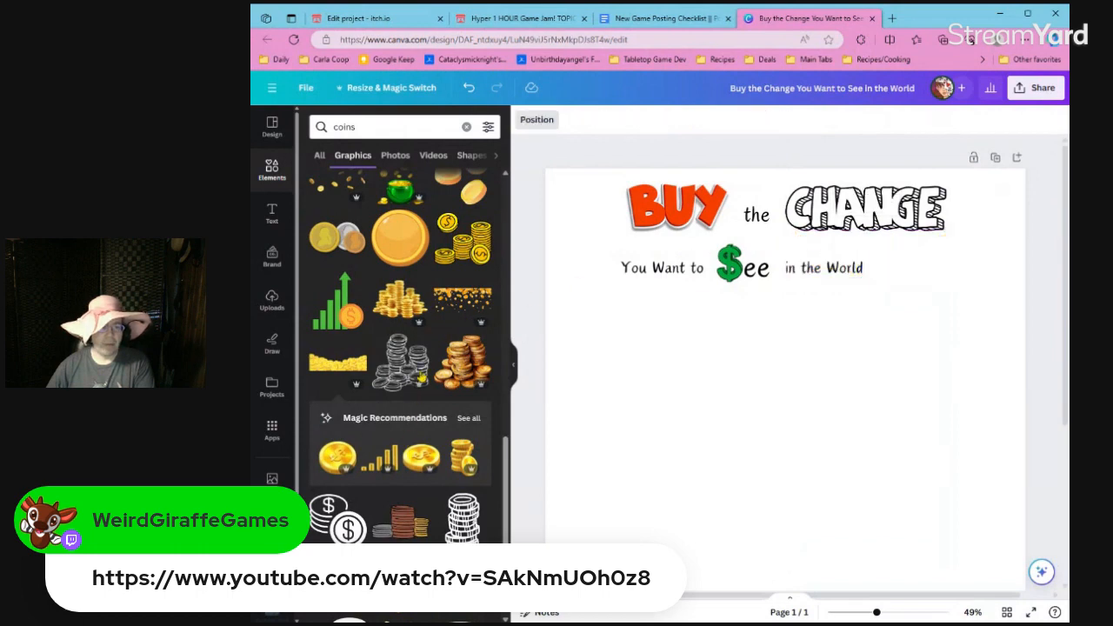
Add the wide falling-coins graphic, rotate it -180°, shrink it to about 534 px wide, and place it over the word "CHANGE".
click(445, 300)
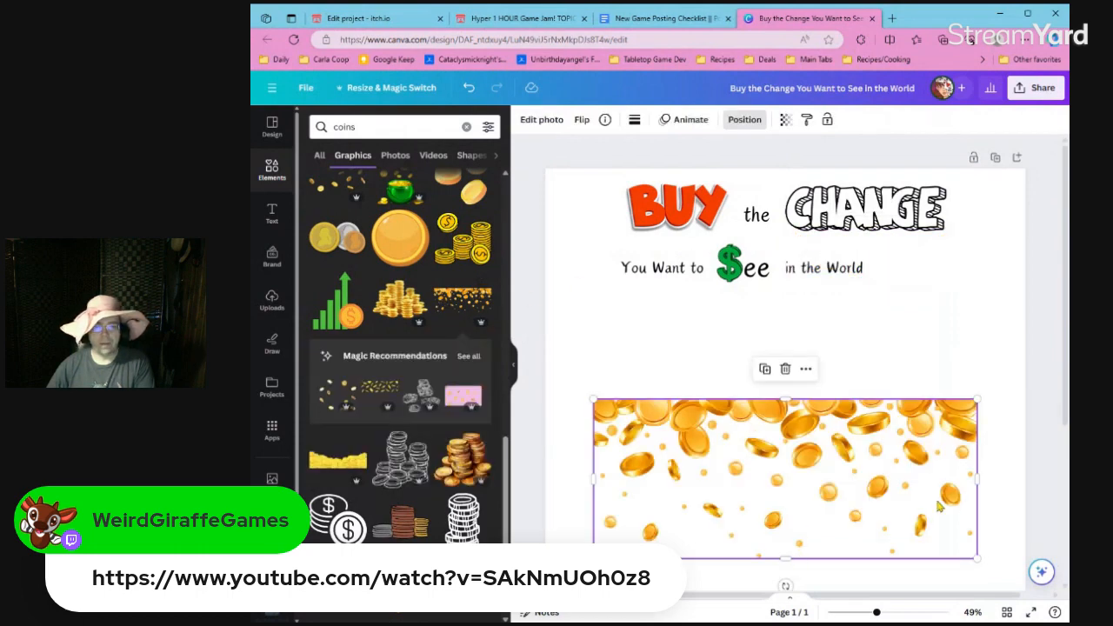
scroll(832, 497, down, 1)
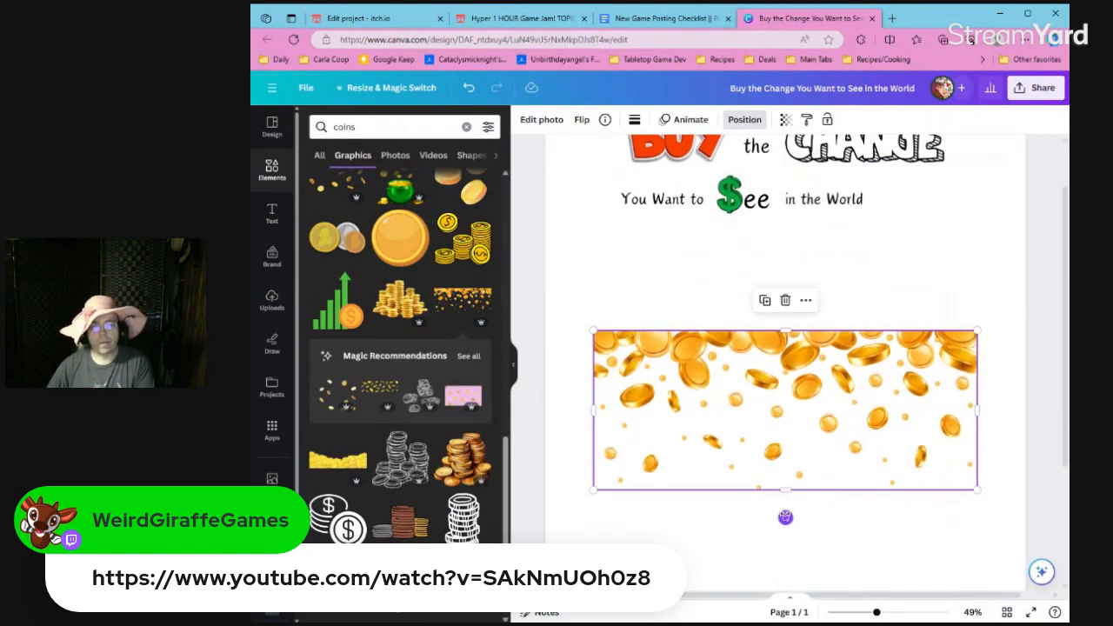
drag(786, 517, 782, 266)
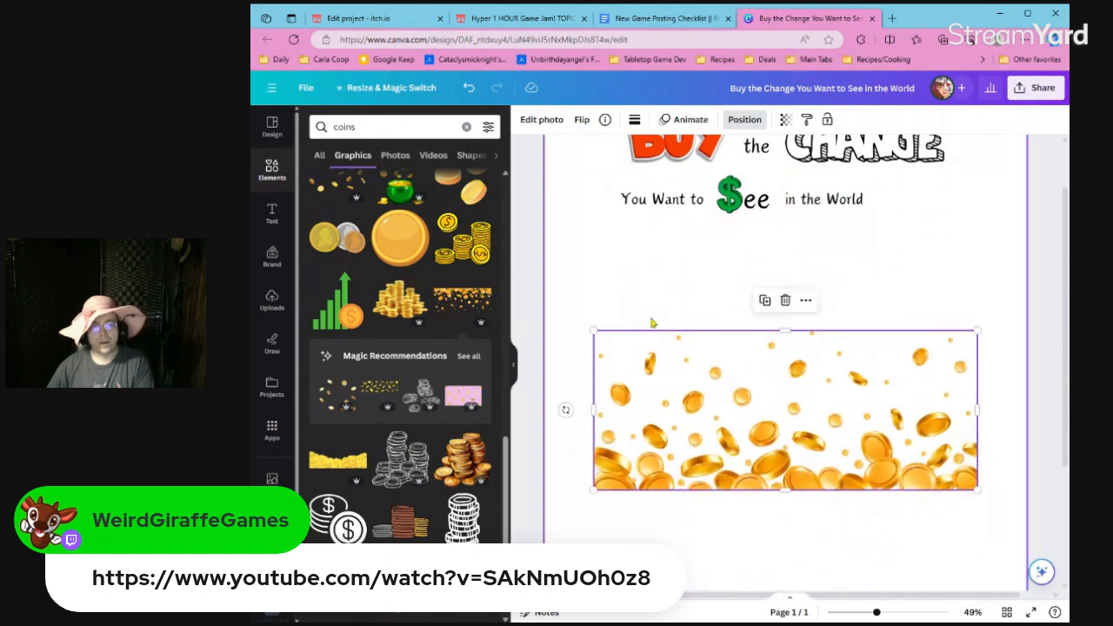
drag(593, 330, 814, 457)
drag(903, 464, 866, 174)
Send the falling-coins graphic to the back so that it sits behind the title lettering.
right_click(861, 181)
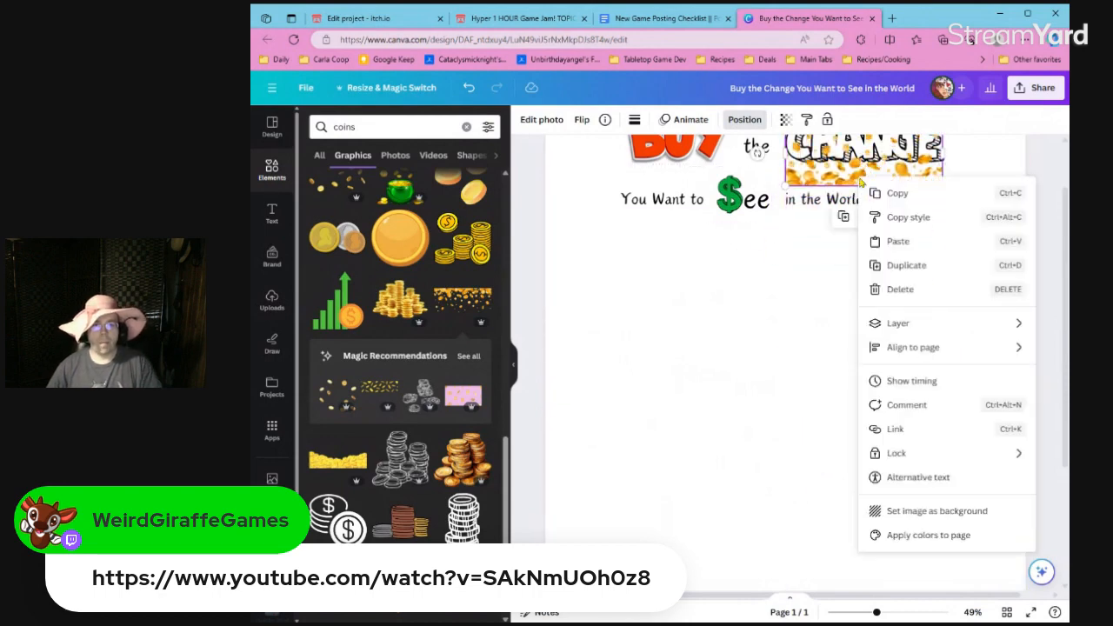
mouse_move(928, 322)
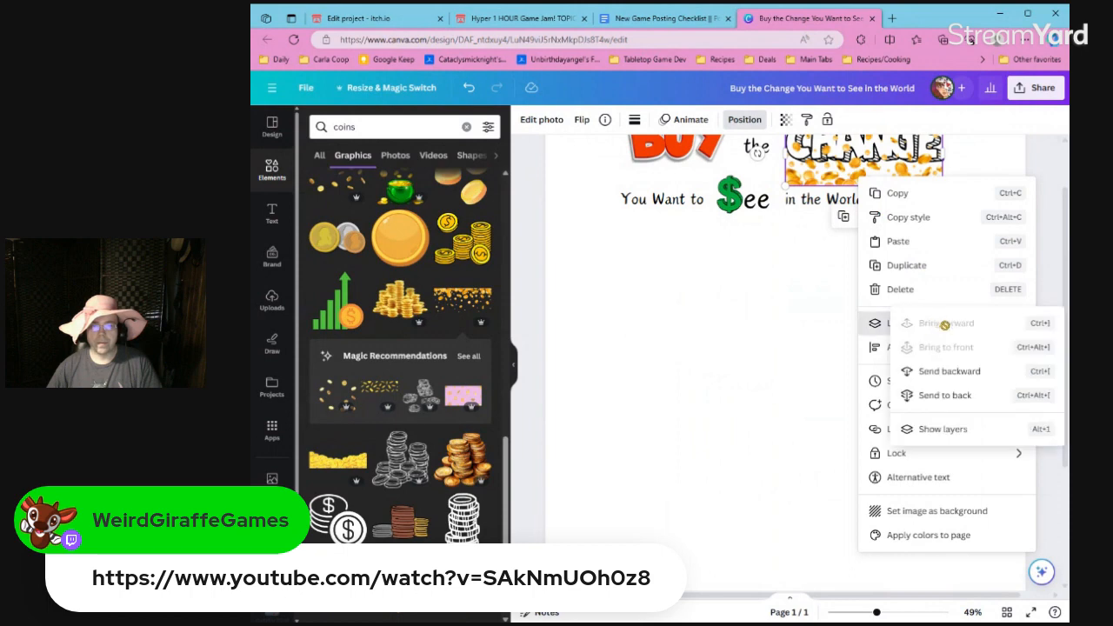
click(957, 395)
scroll(791, 357, up, 2)
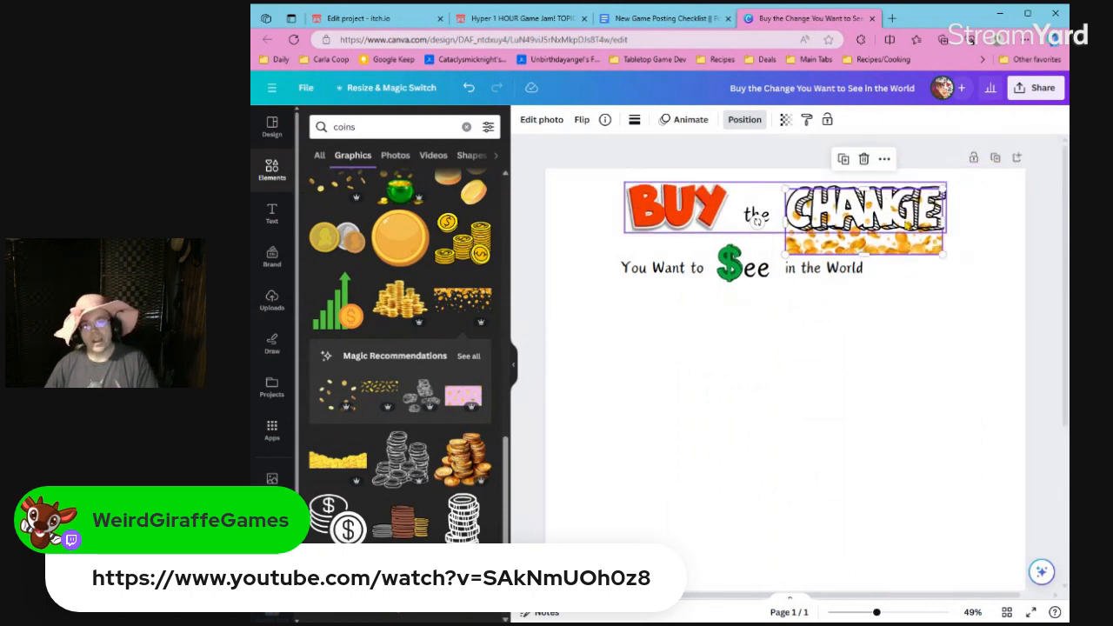
Try the falling-coins graphic slightly lower, behind "in the World", and remove it from the page.
click(757, 218)
click(894, 253)
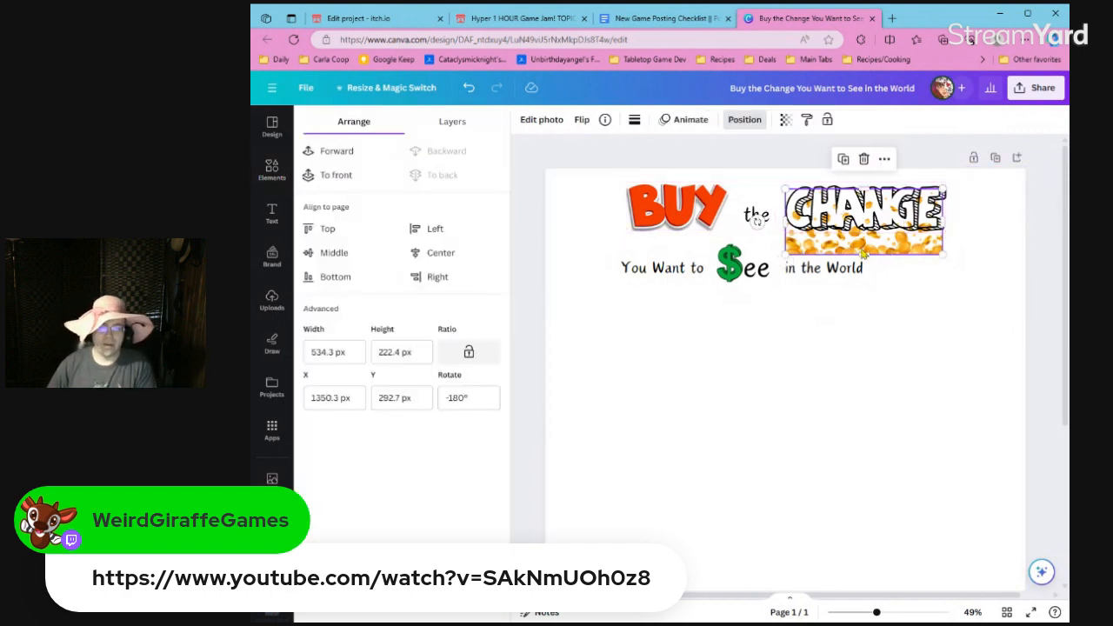
key(Delete)
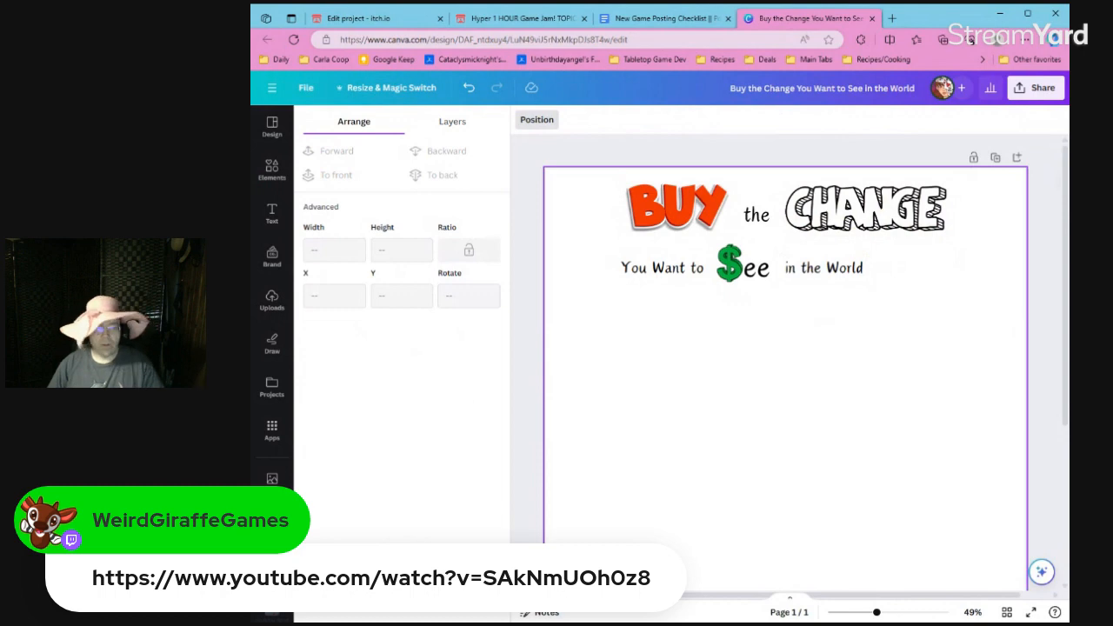
key(ctrl+z)
drag(865, 251, 858, 280)
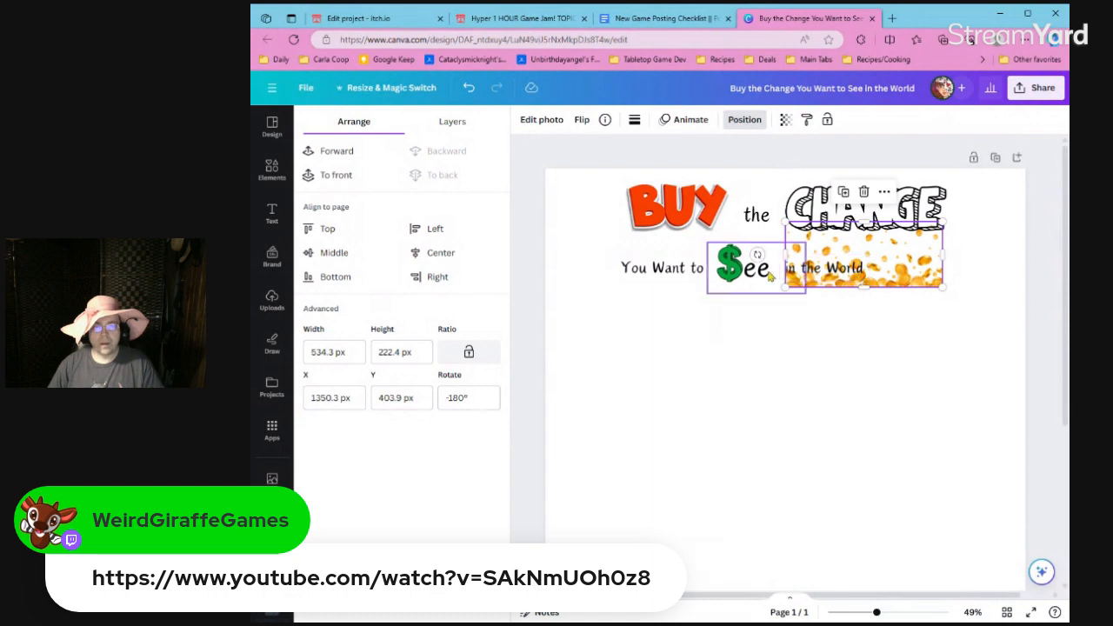
key(Delete)
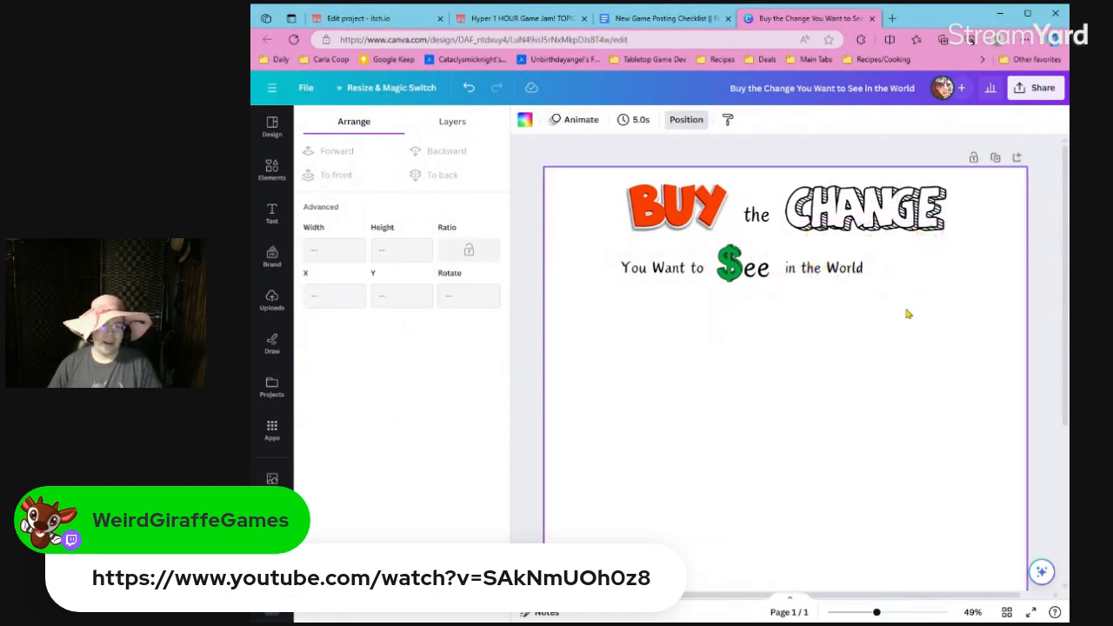
Group "You Want to", the dollar-sign "See" and "in the World" into one title line.
click(820, 269)
click(693, 269)
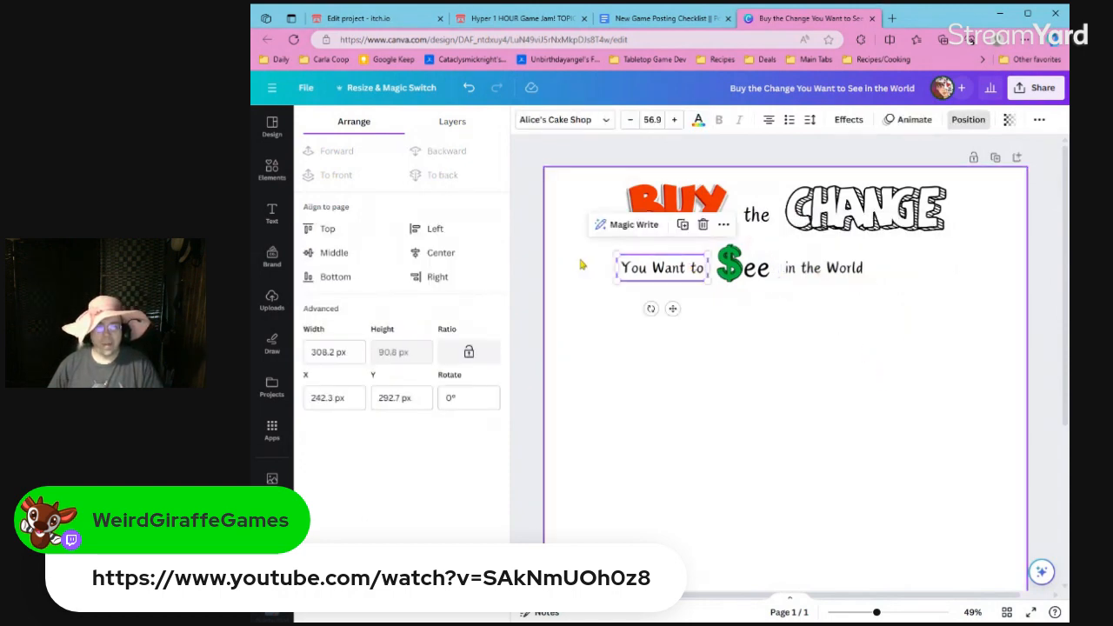
drag(587, 261, 875, 278)
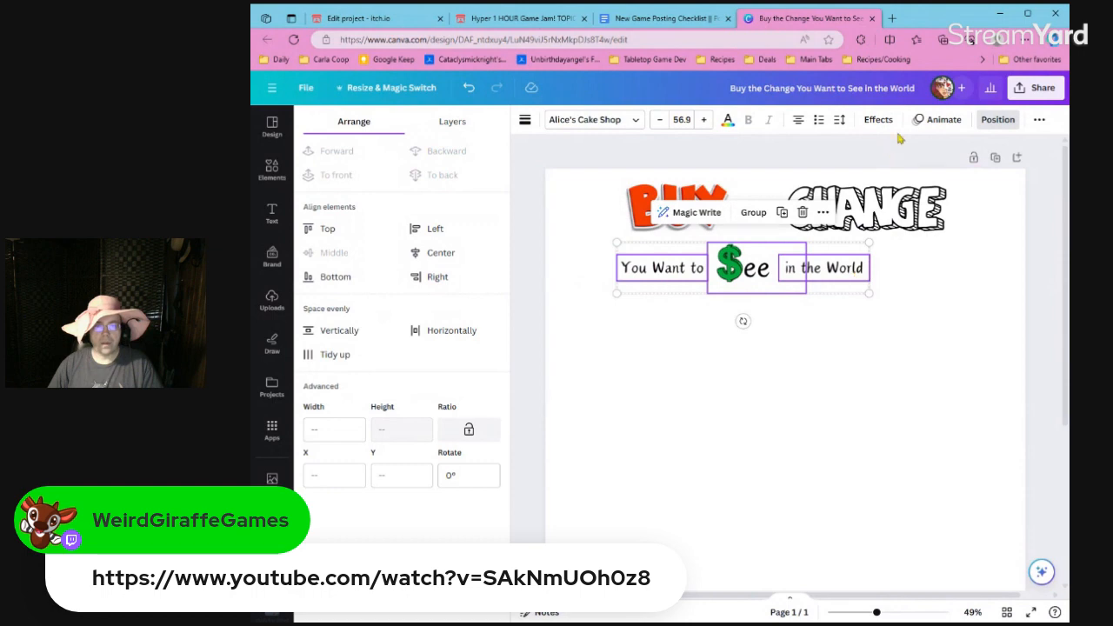
key(ctrl+g)
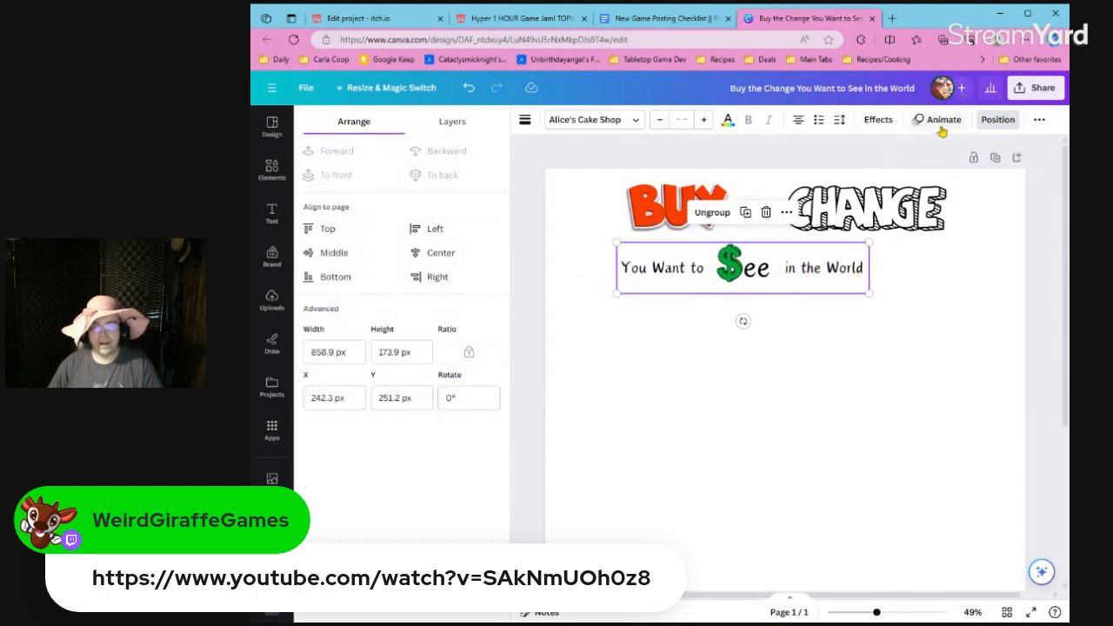
click(933, 273)
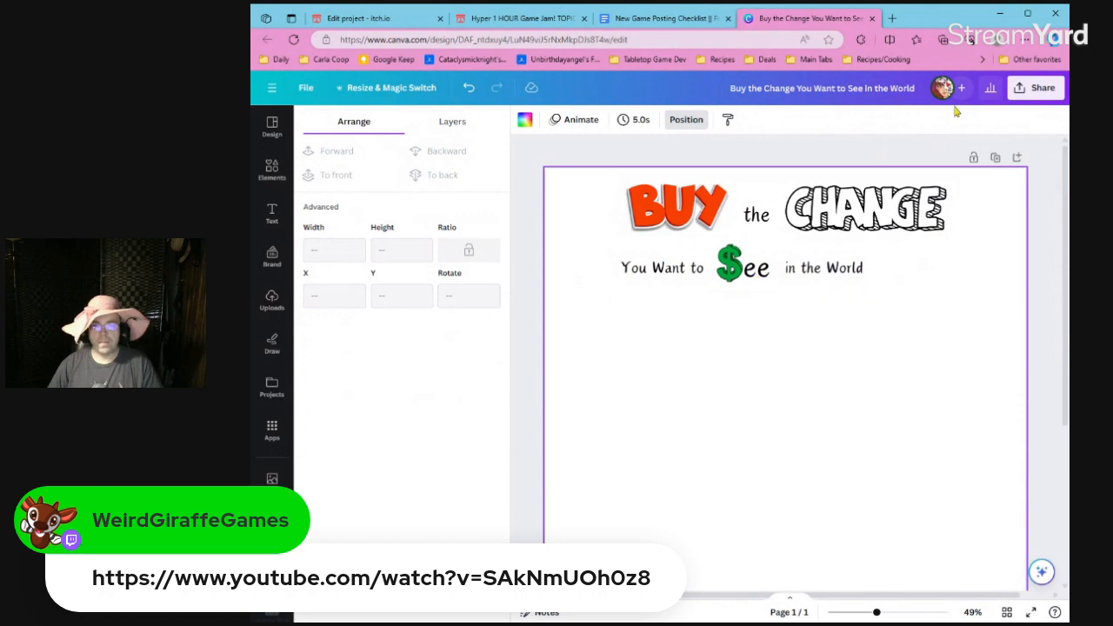
Center the grouped second title line horizontally on the page.
click(696, 123)
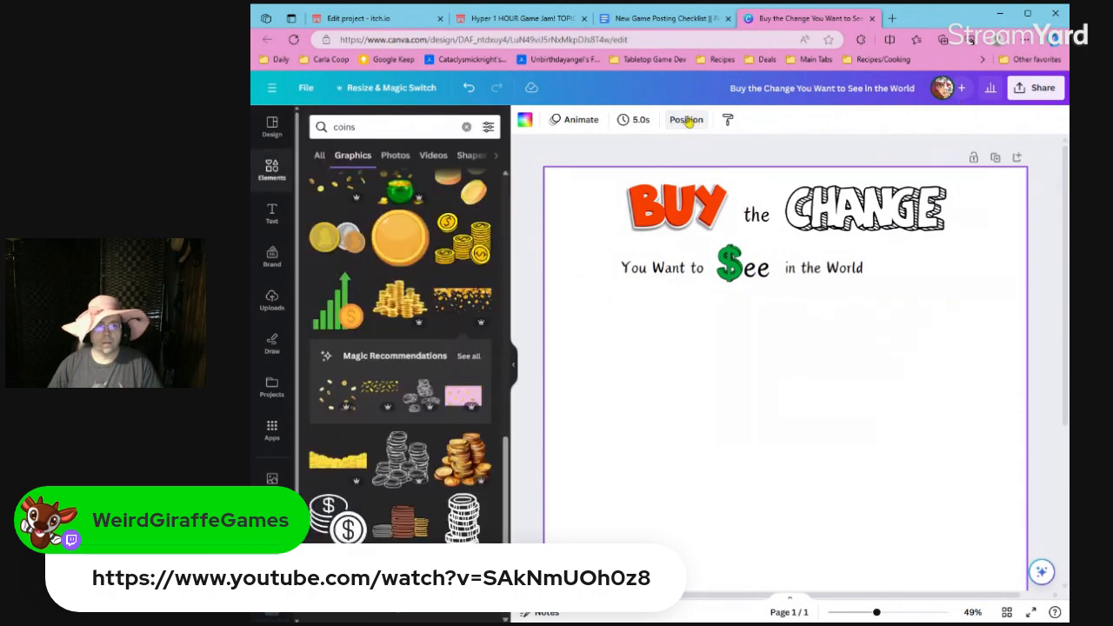
click(696, 124)
click(385, 122)
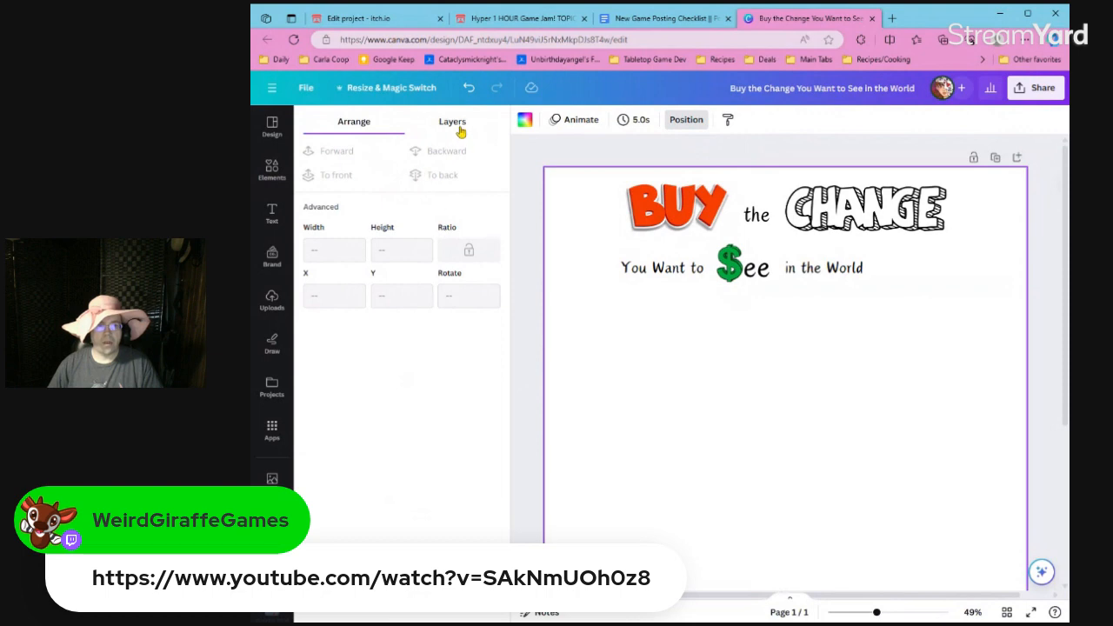
click(739, 269)
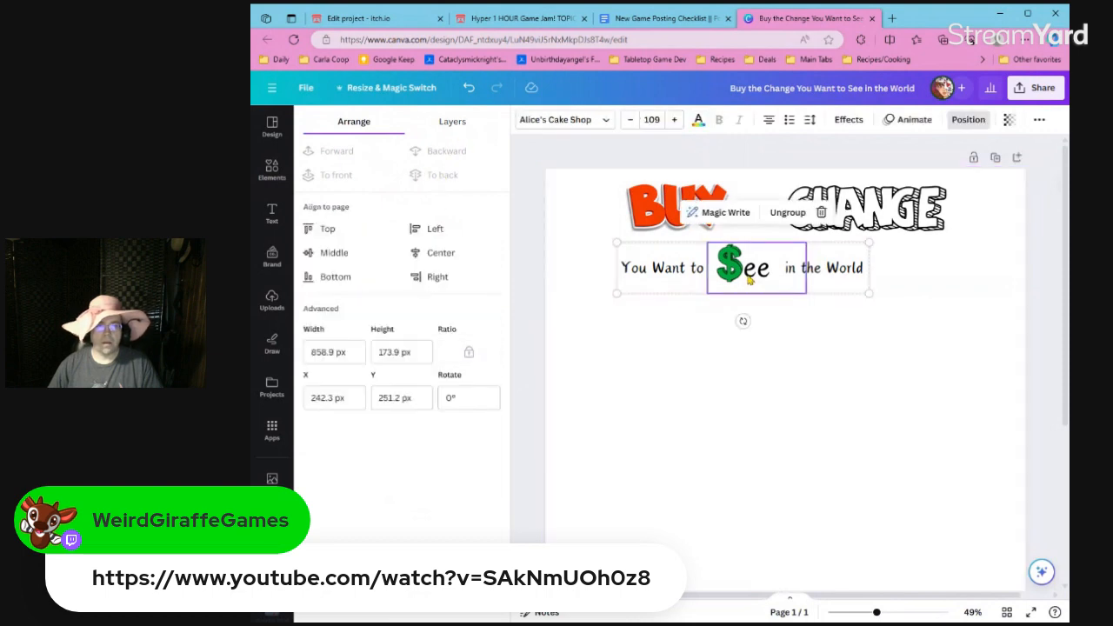
click(459, 265)
click(577, 268)
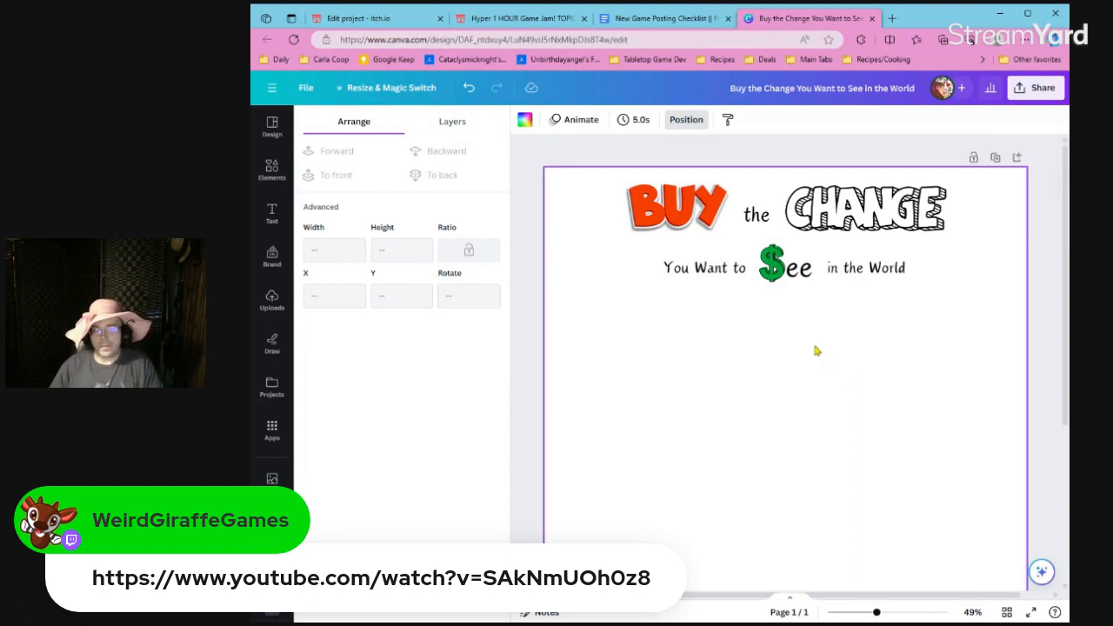
Move the second title line slightly up, closer to "BUY the CHANGE".
scroll(816, 351, down, 1)
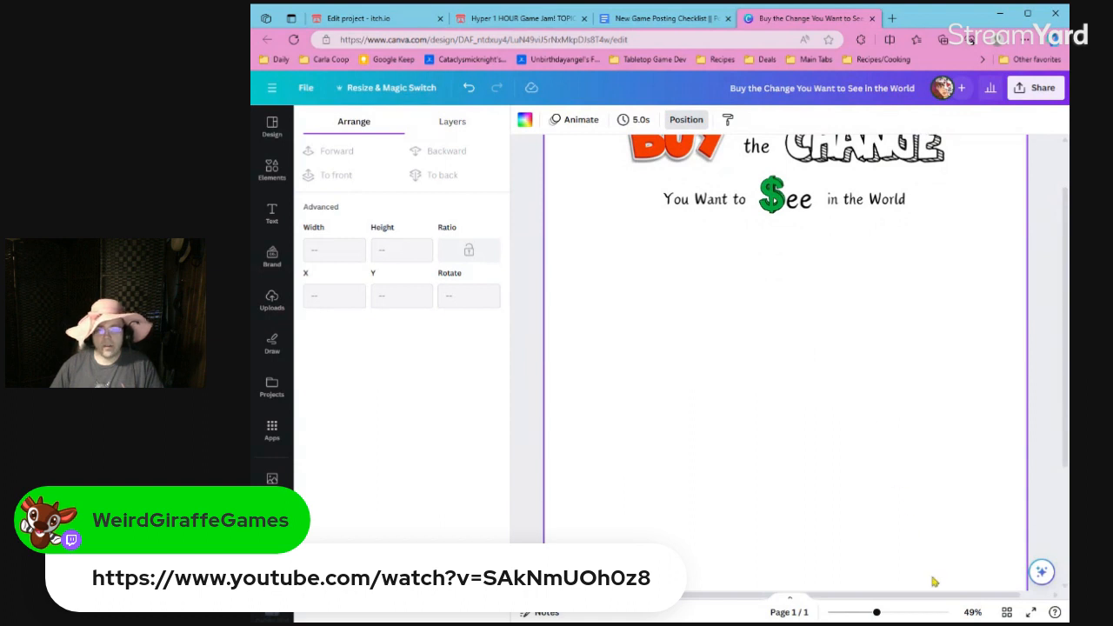
scroll(813, 374, up, 1)
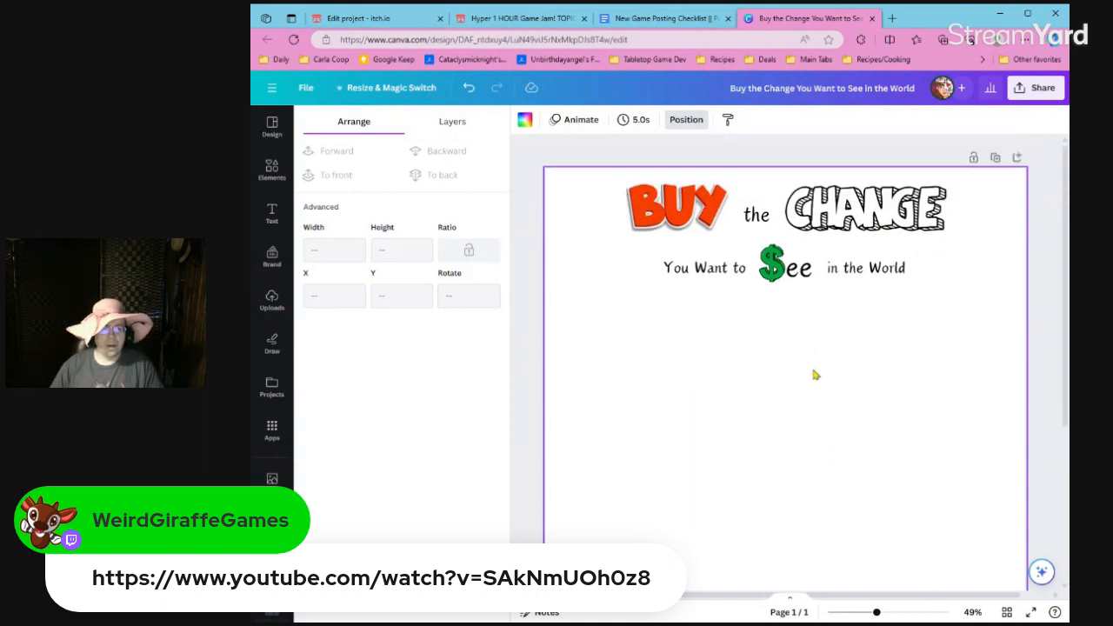
click(720, 281)
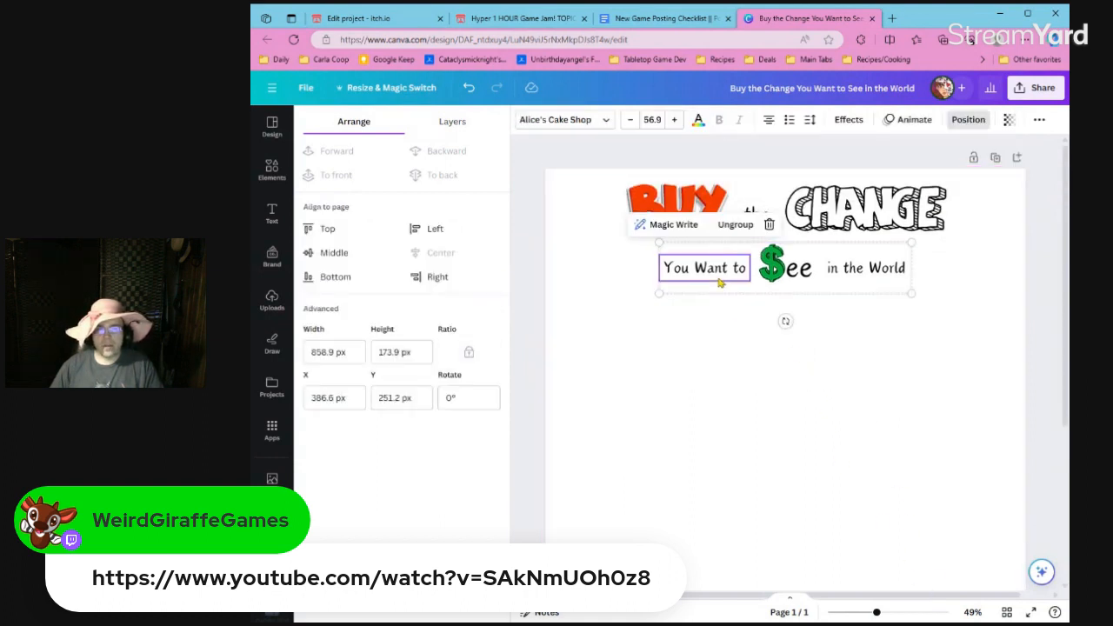
drag(720, 281, 716, 270)
click(701, 308)
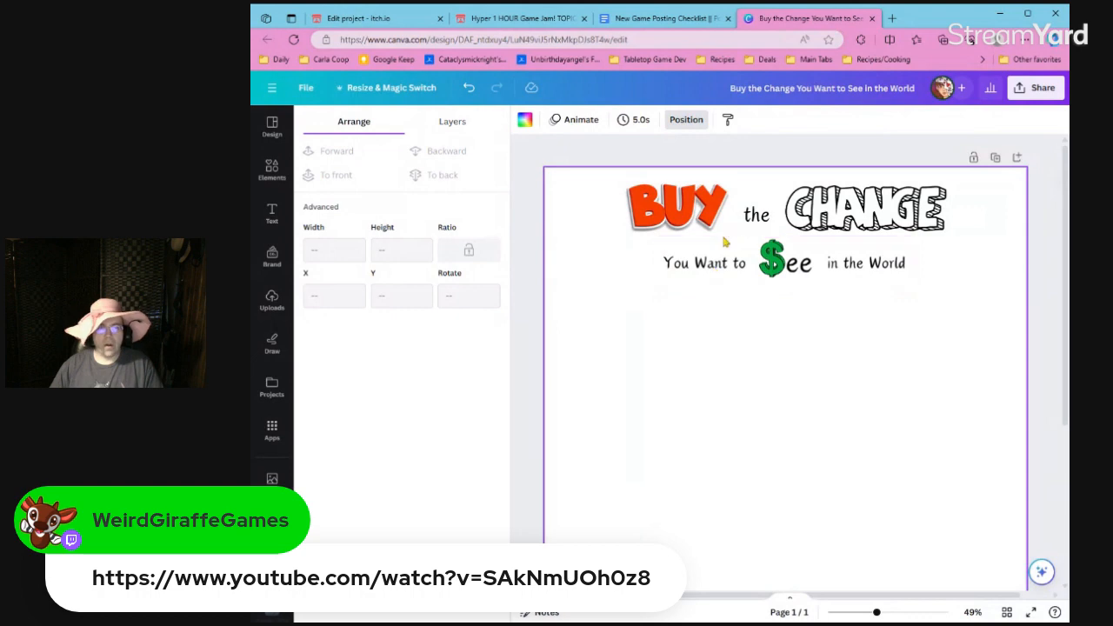
Duplicate the "BUY the CHANGE" group below the title and delete the copied "BUY" and "CHANGE", keeping only "the".
click(760, 223)
key(ctrl+d)
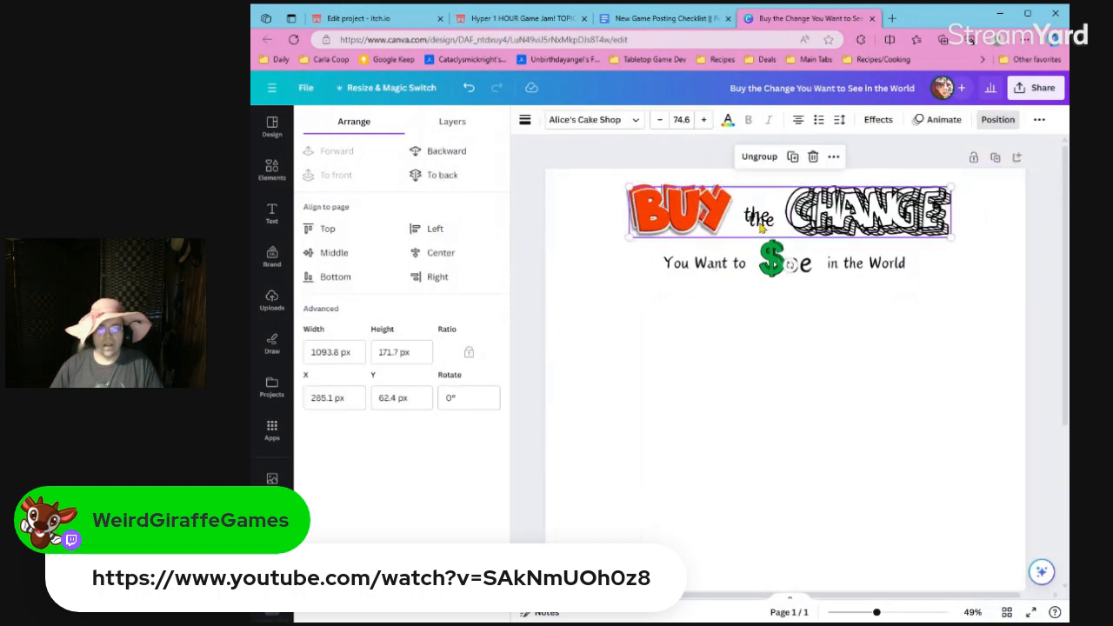
drag(761, 228, 612, 328)
click(738, 352)
click(687, 344)
key(Delete)
click(783, 344)
key(Delete)
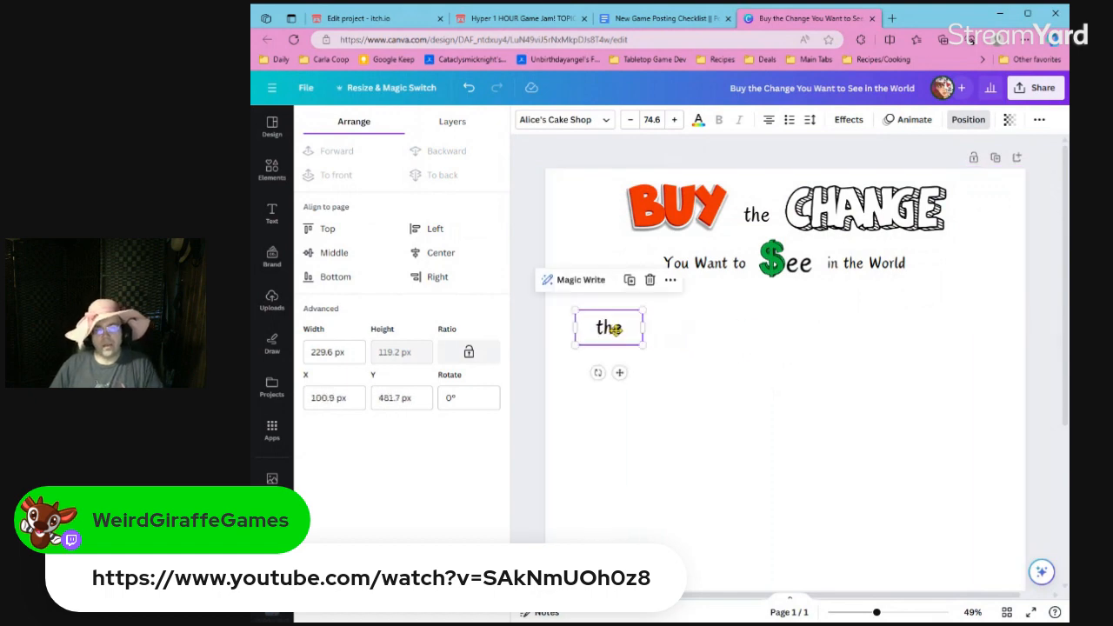
Change the copied "the" text below the title to "The".
double_click(609, 328)
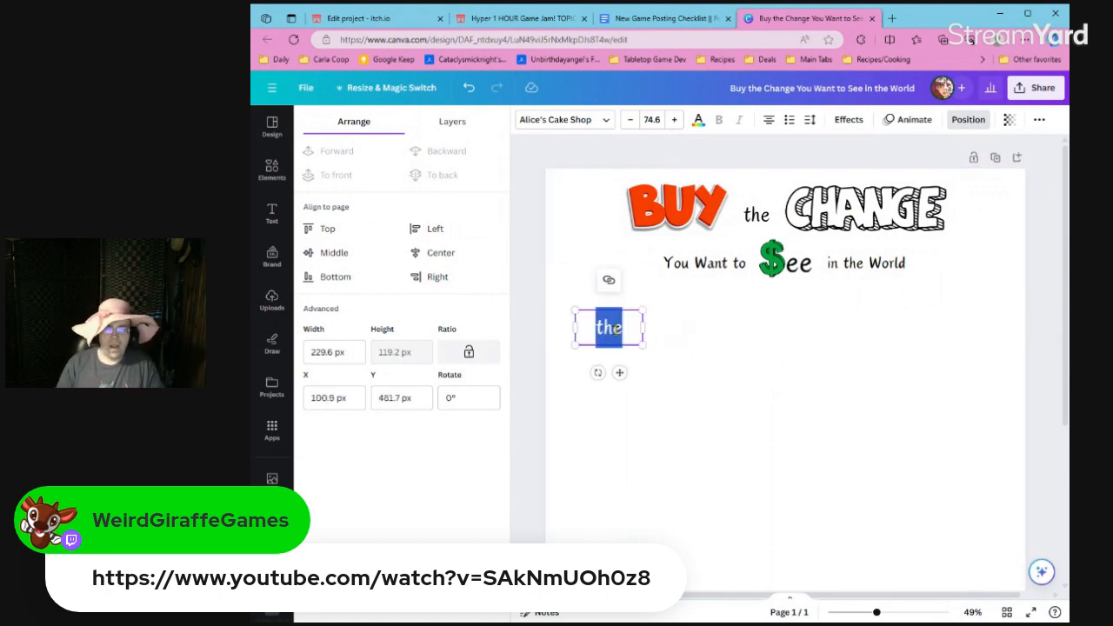
click(666, 336)
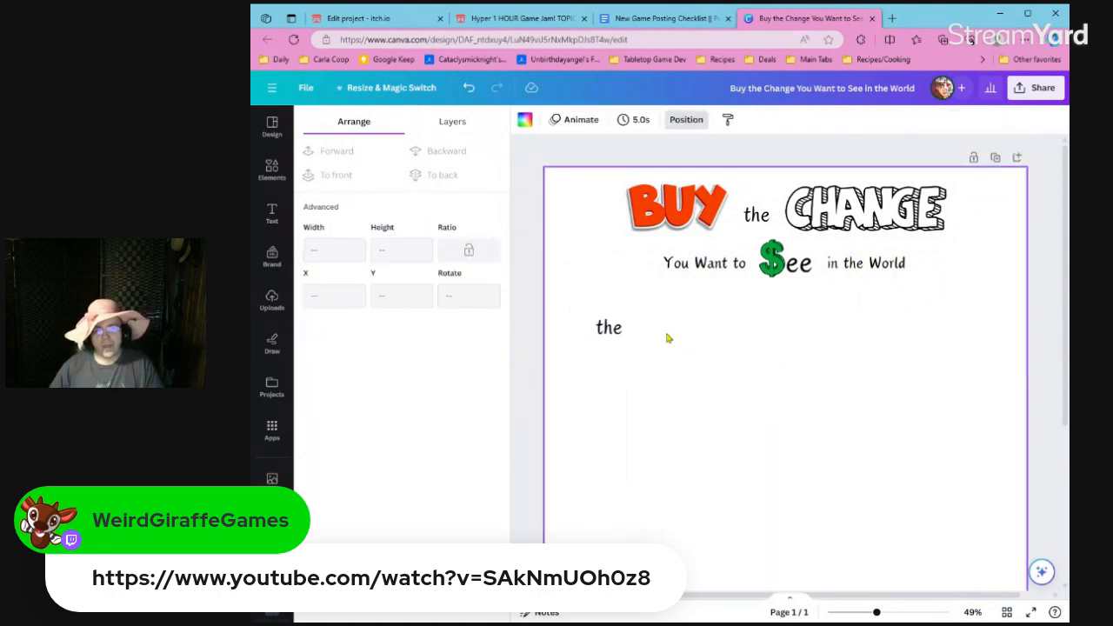
double_click(614, 338)
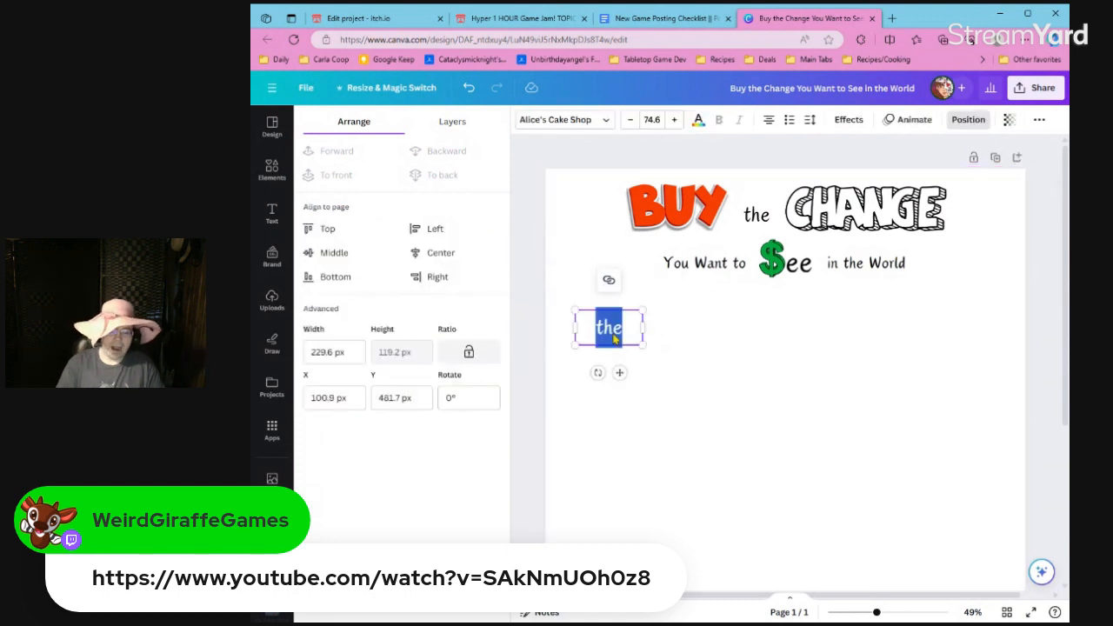
text(The)
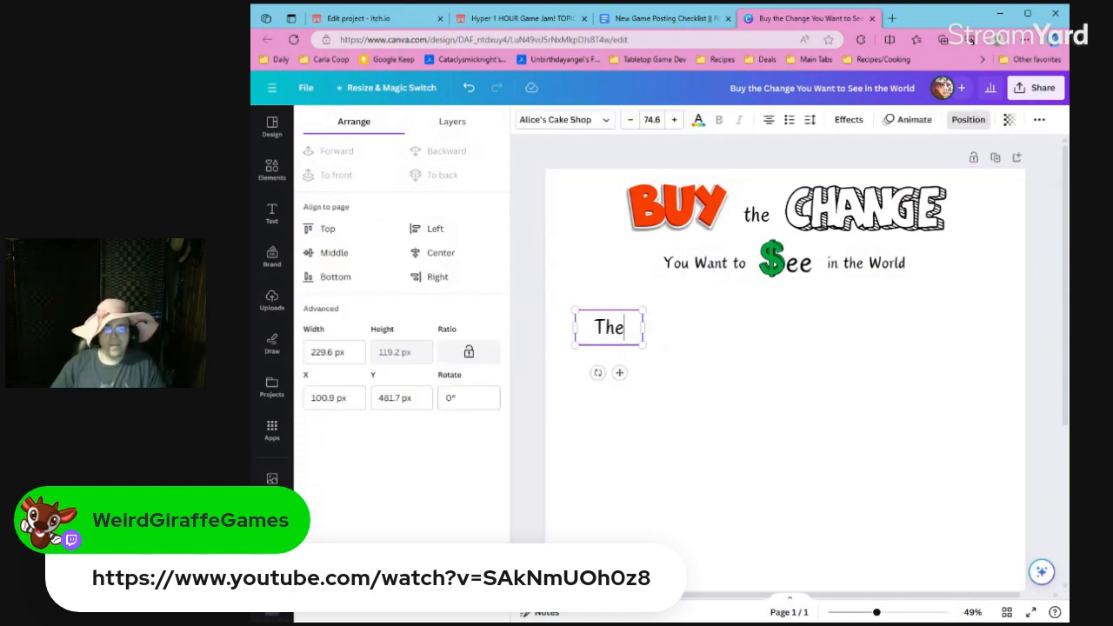
Widen the "The" text box to about 1494 px and center it on the page.
drag(640, 333, 1015, 327)
click(859, 403)
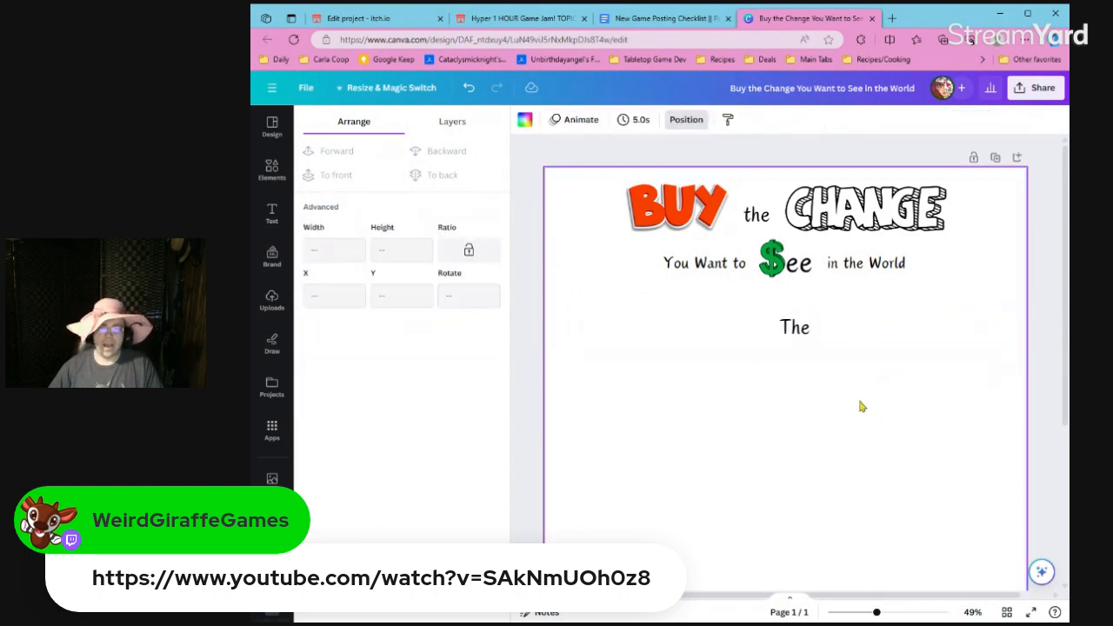
click(827, 339)
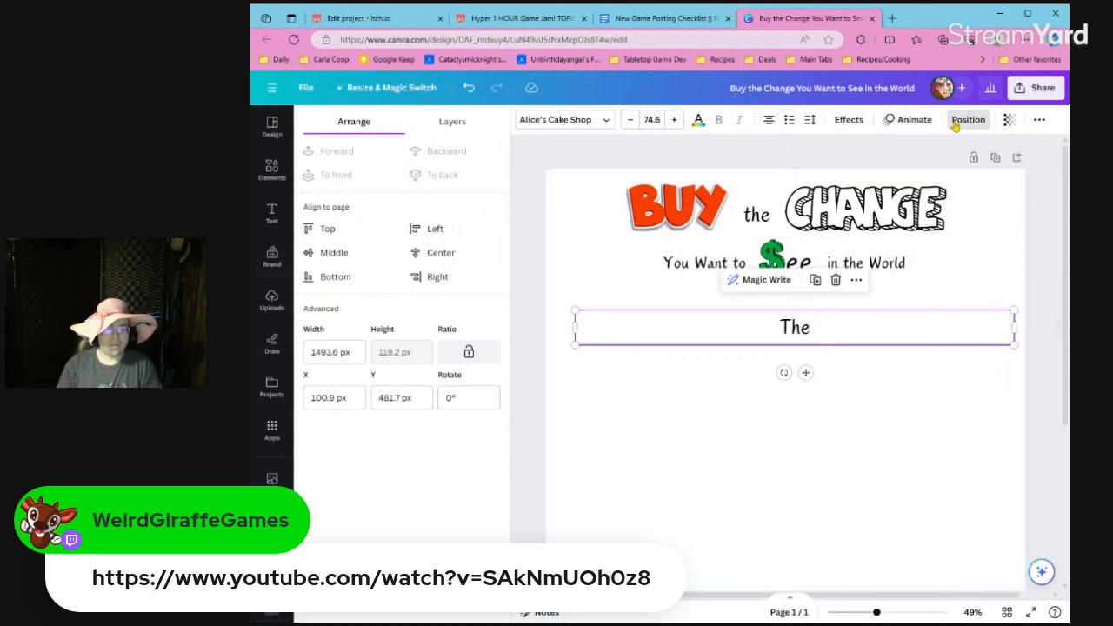
click(474, 261)
click(552, 267)
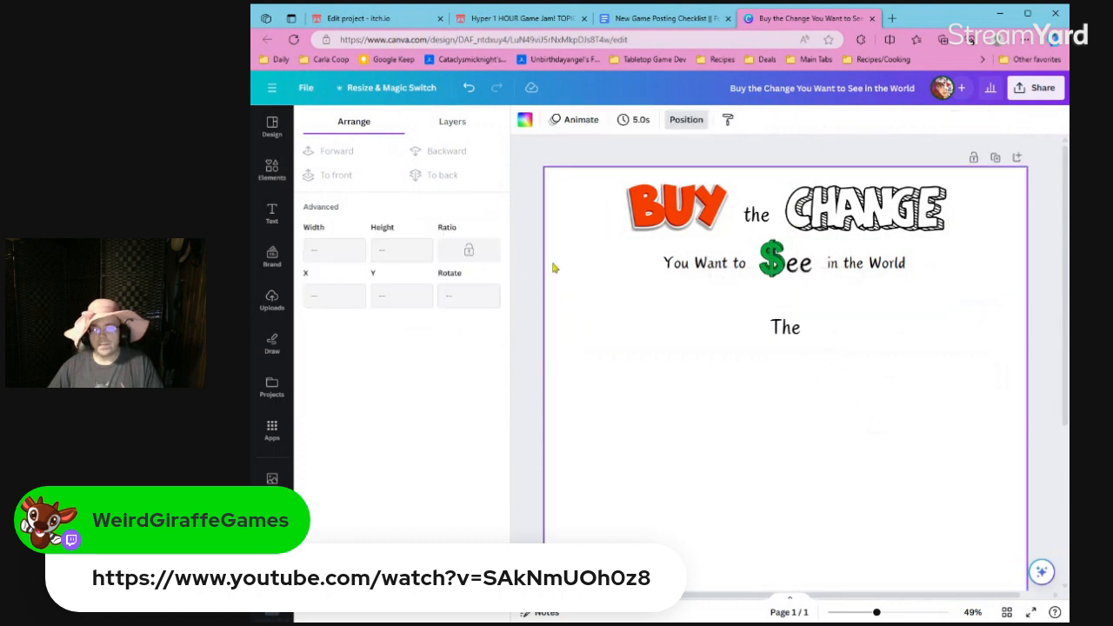
Left-align the "The" text below the title and set its font size to 40.
click(807, 339)
click(776, 123)
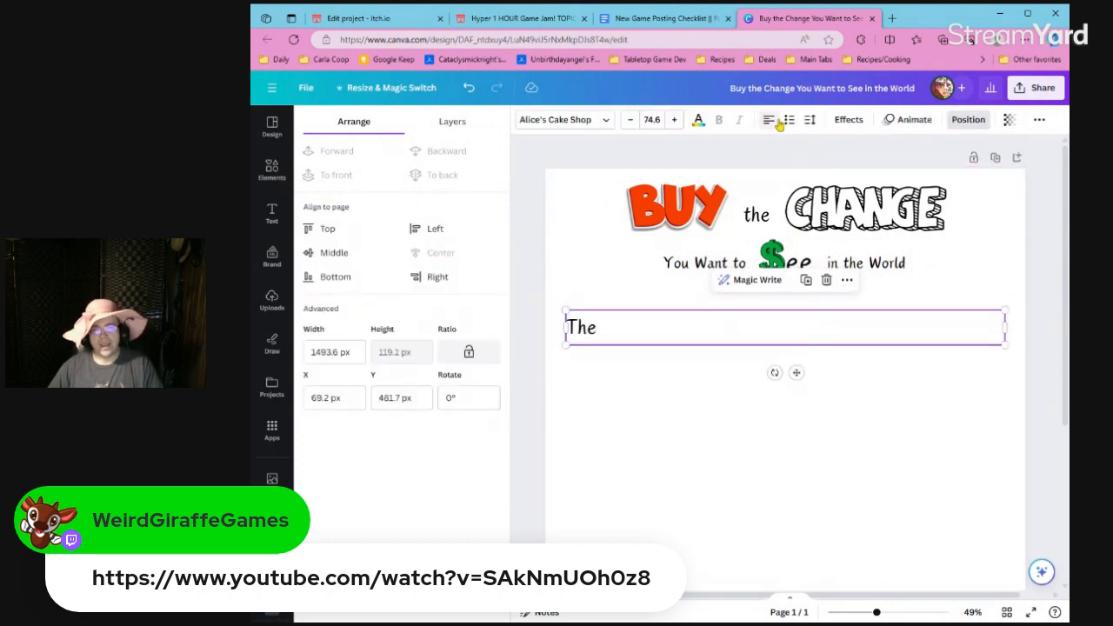
click(659, 122)
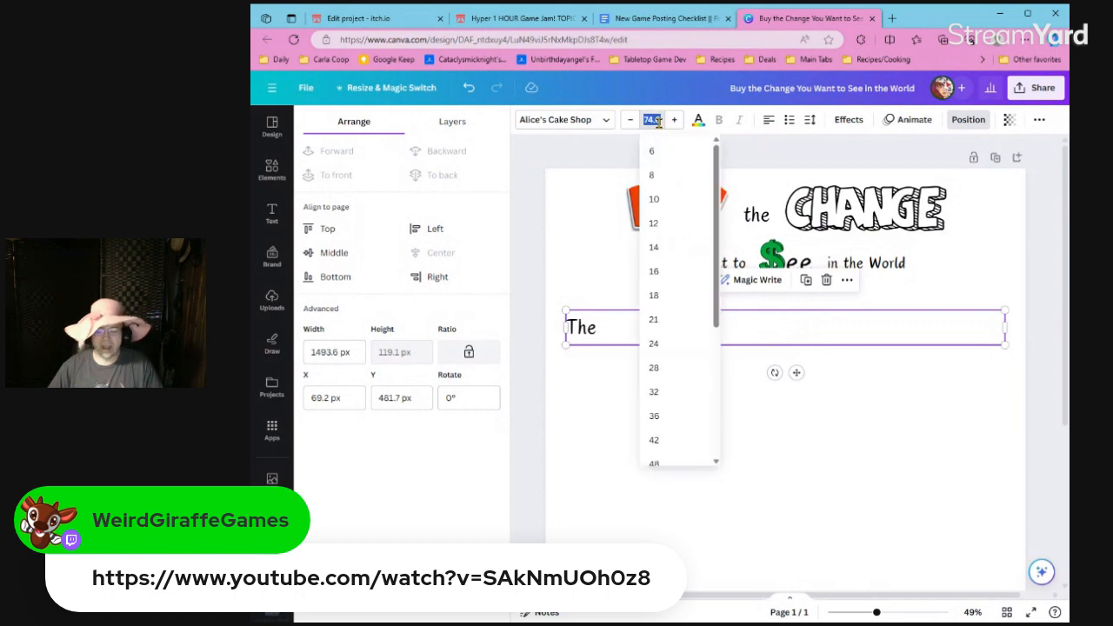
text(40)
key(Return)
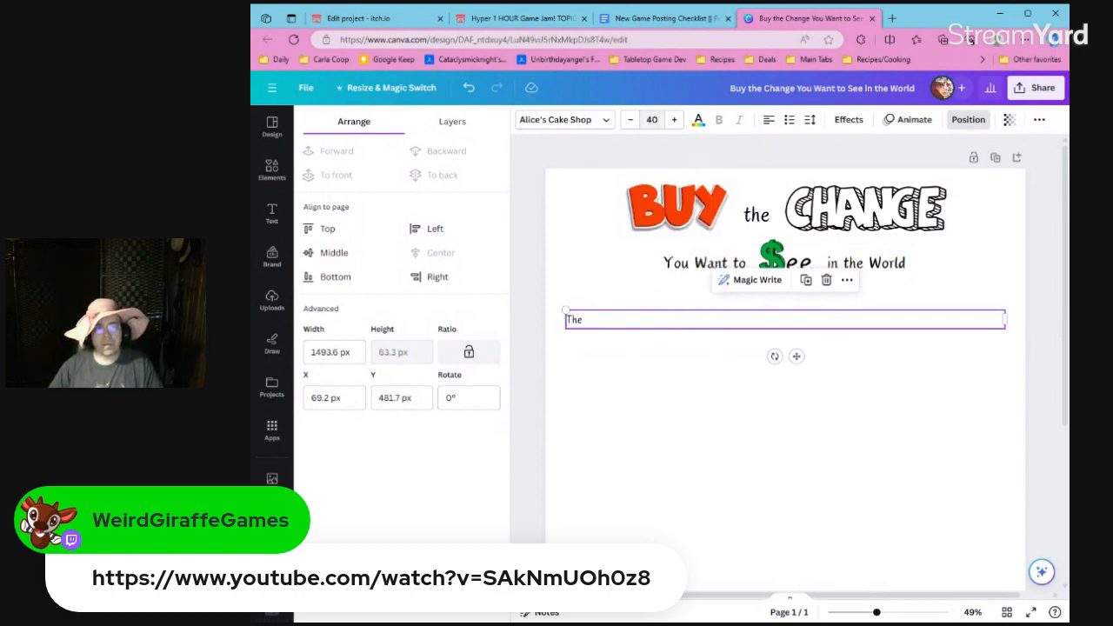
Move the "The" text box slightly down on the page, to Y 510.3 px.
click(621, 301)
click(614, 321)
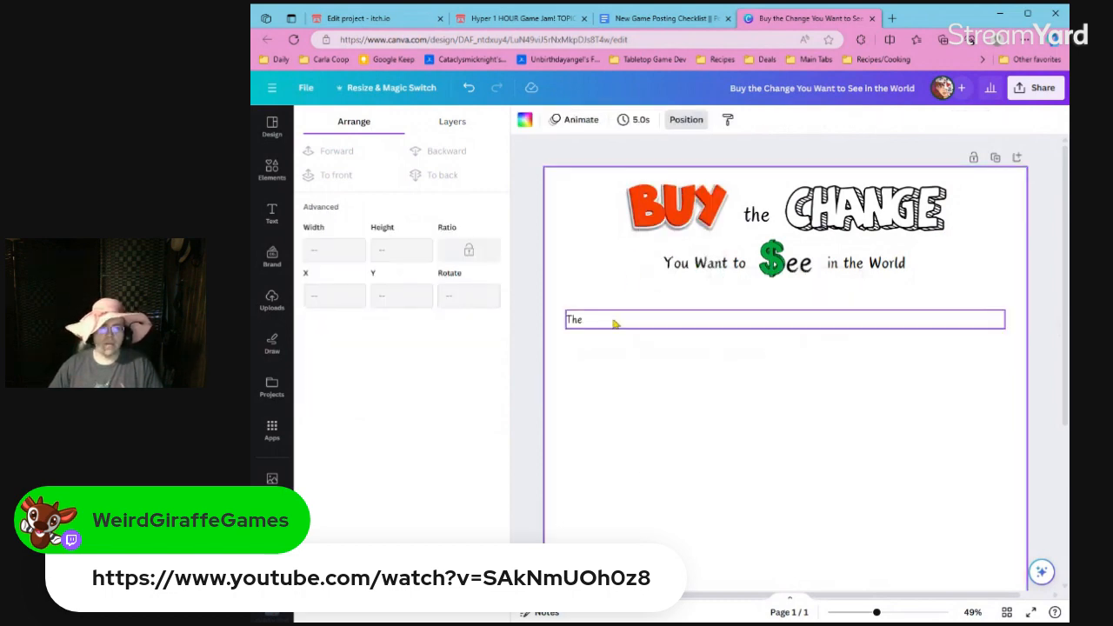
drag(613, 323, 614, 328)
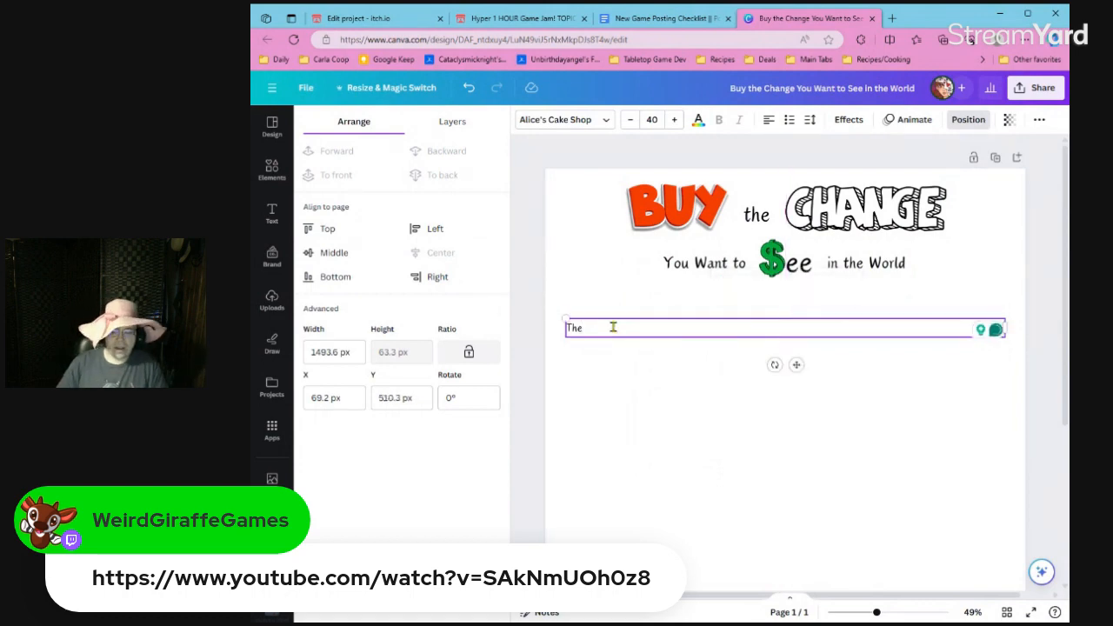
Replace "The" with the sentence "Thanks to glorious capitalism, where we spend our money matters.".
double_click(614, 327)
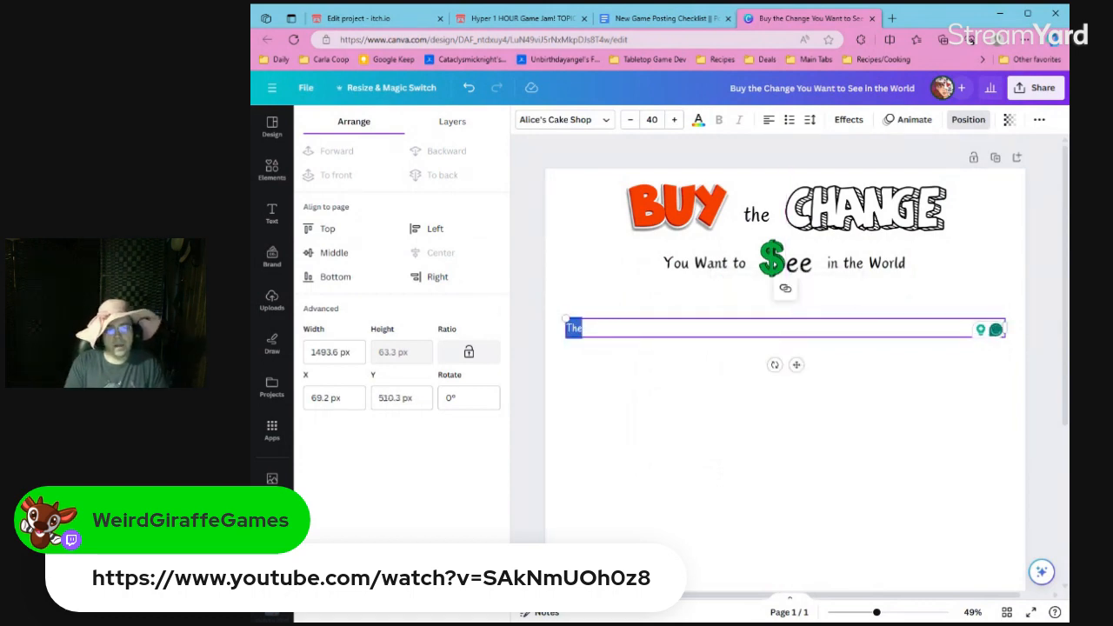
text(Thanks to gloriou)
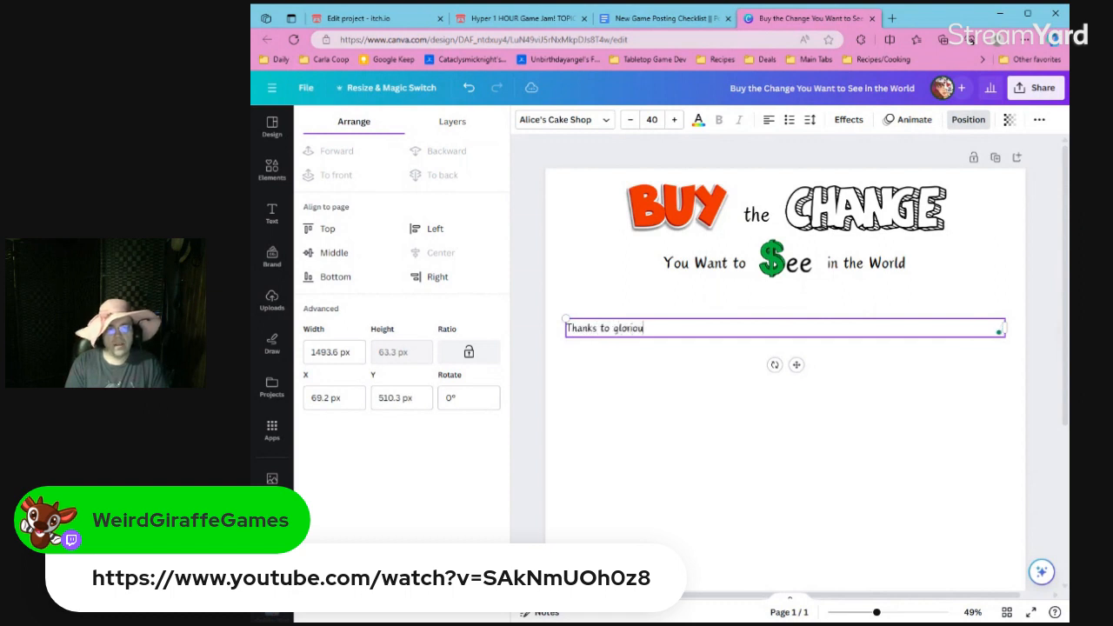
text(s capit)
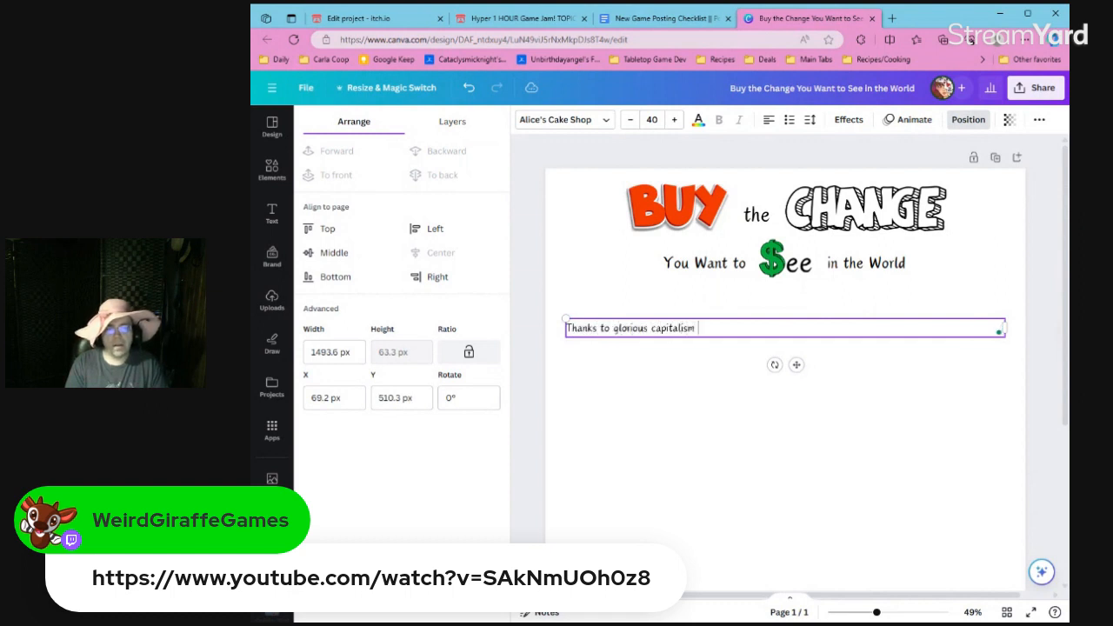
text(alism, )
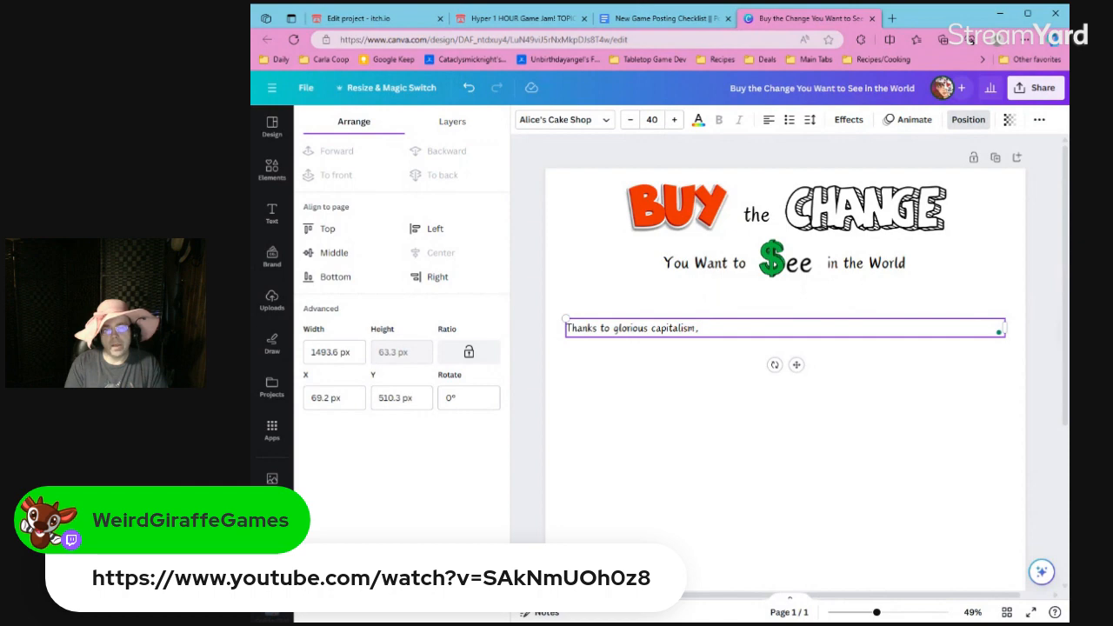
text(where spe)
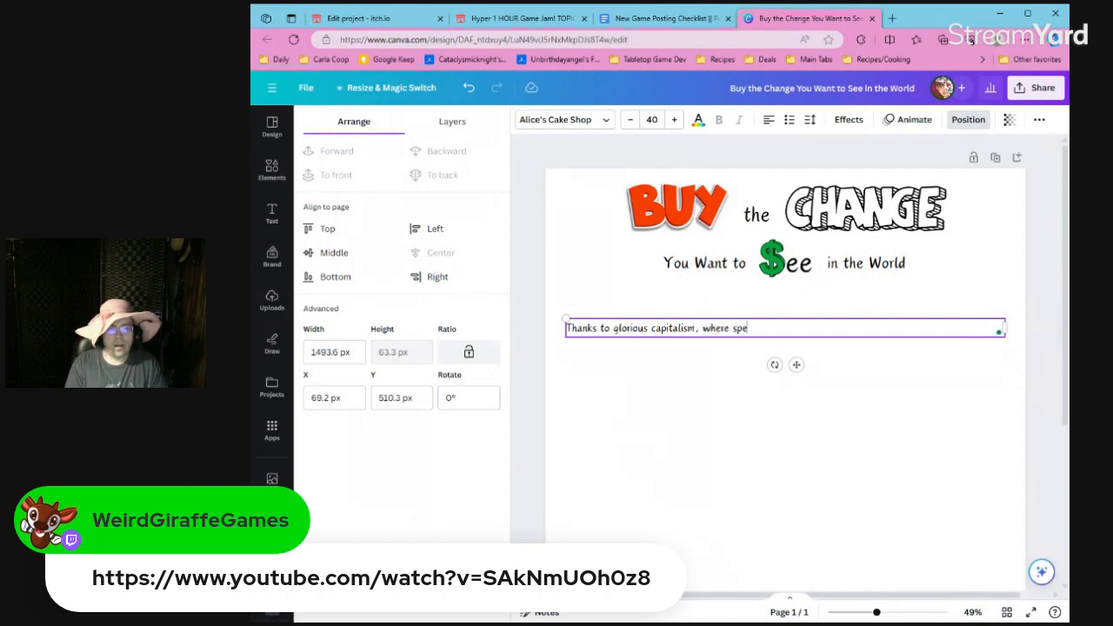
key(BackSpace)
key(BackSpace)
key(BackSpace)
text(we spend our mon)
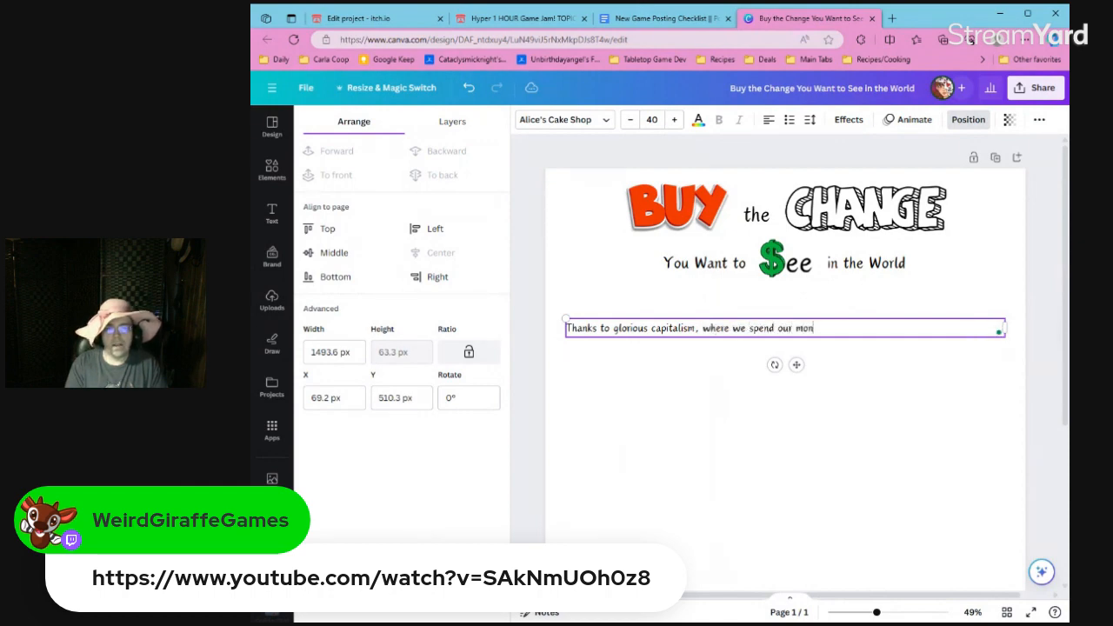
text(ey matters. )
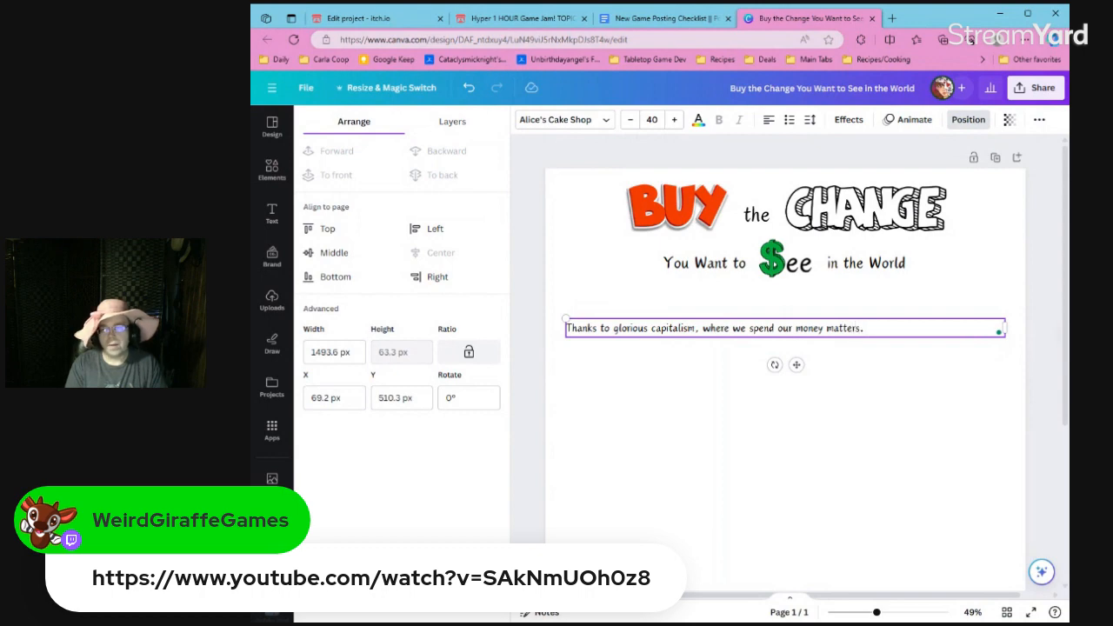
text(With ever)
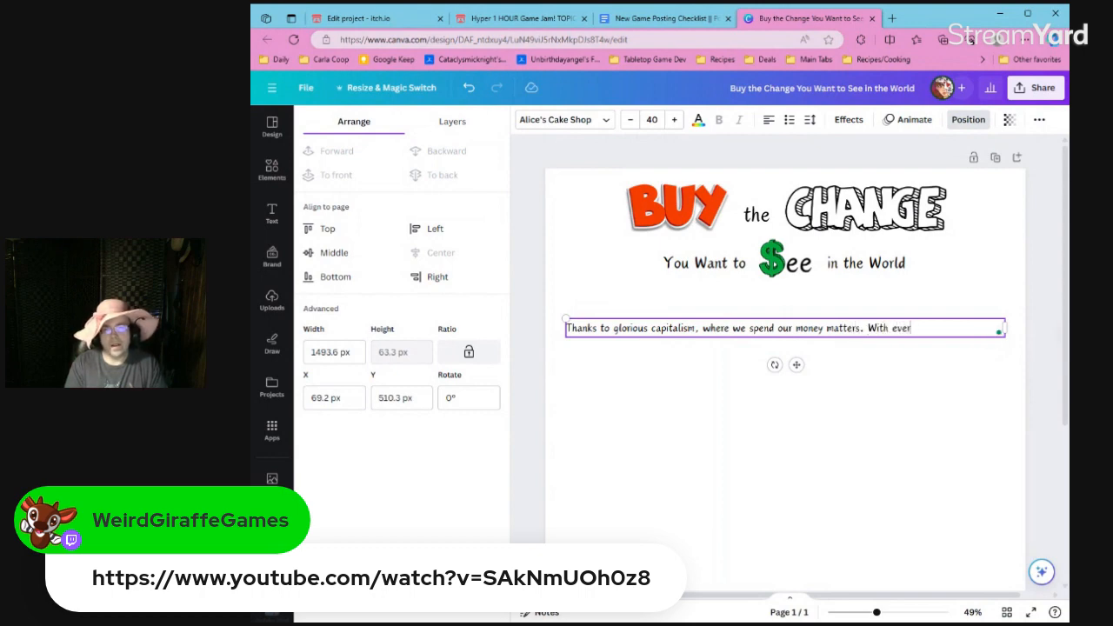
text(y dollar, we)
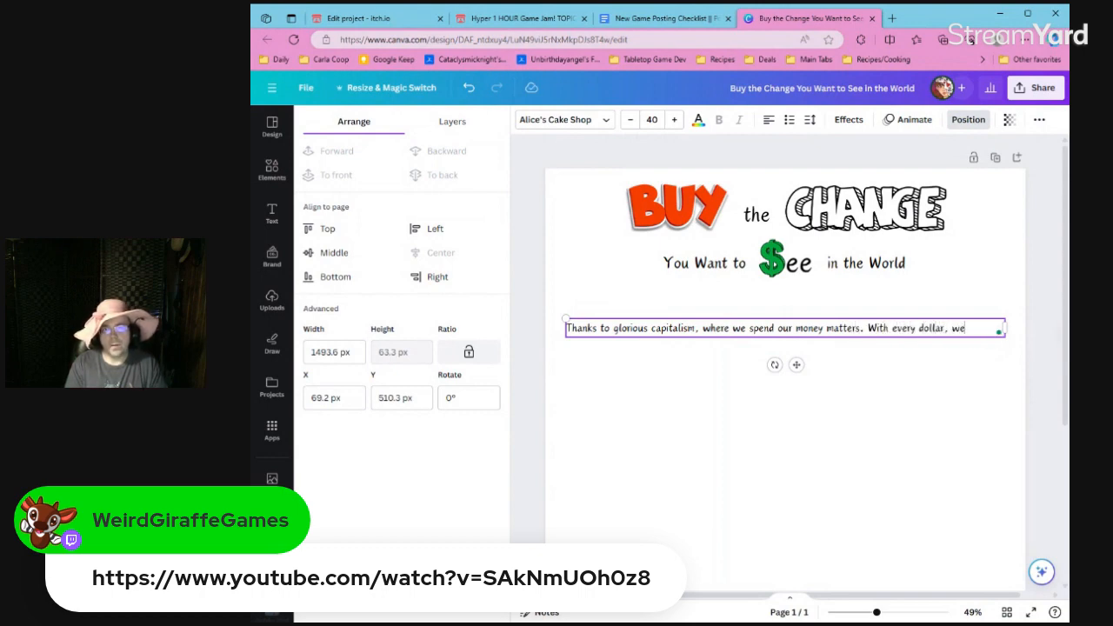
text('re voting for what we w)
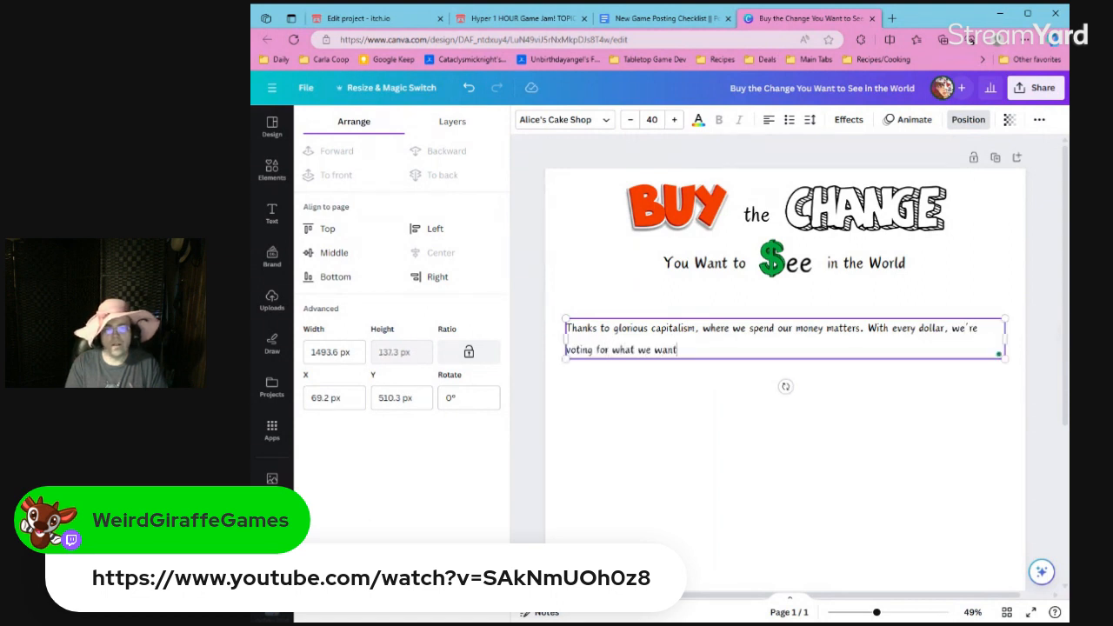
text(ant to see in the world)
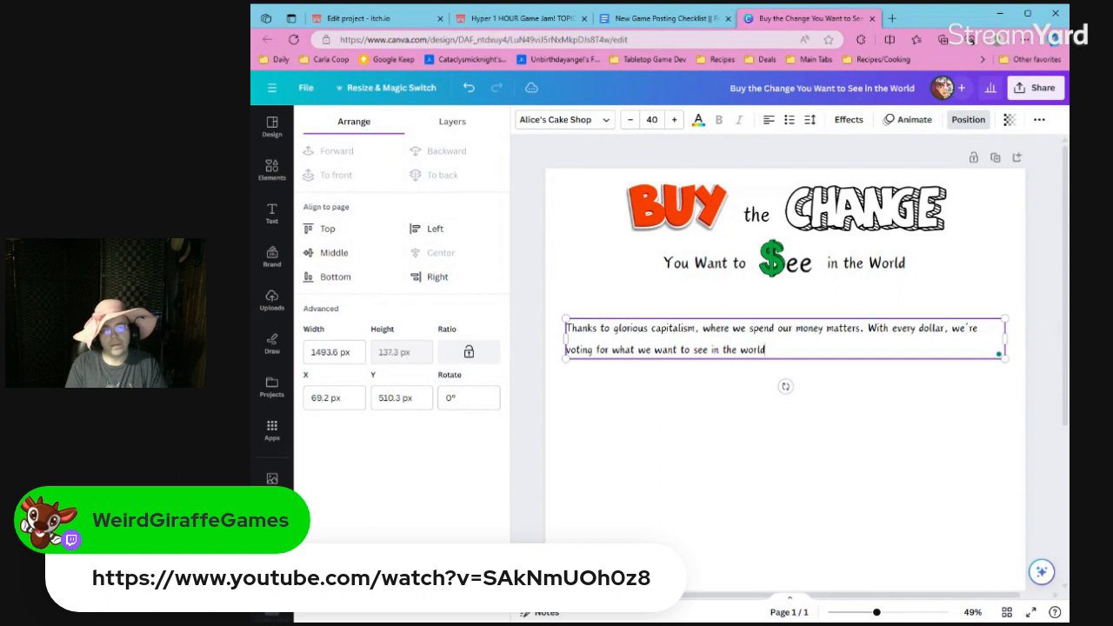
text(. Unfortunately)
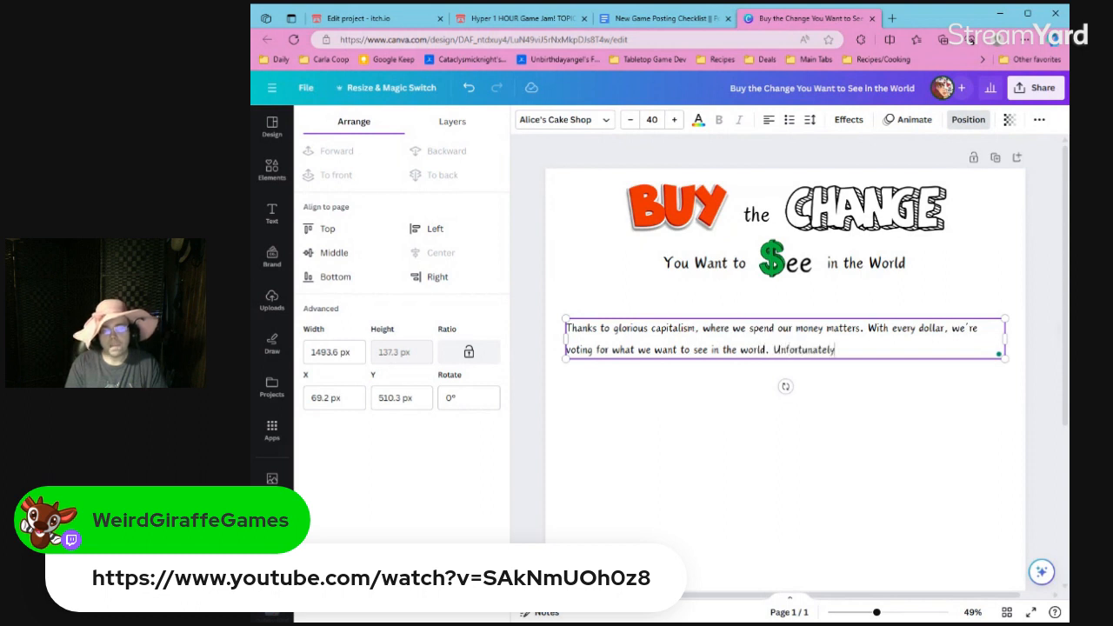
text(, we aren't always a)
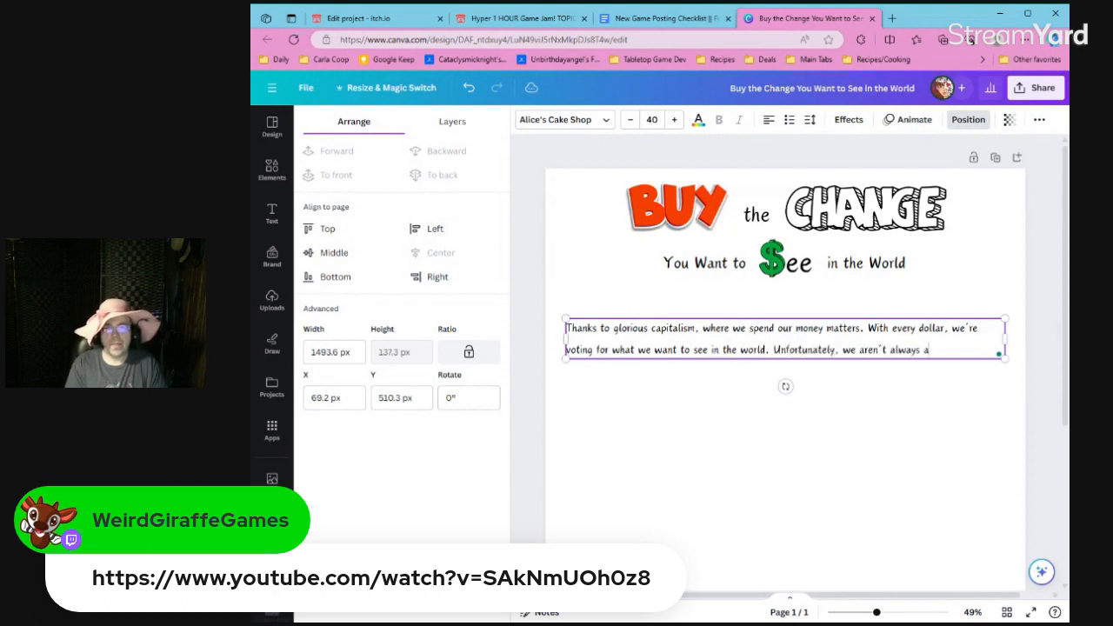
text(ble to put tha)
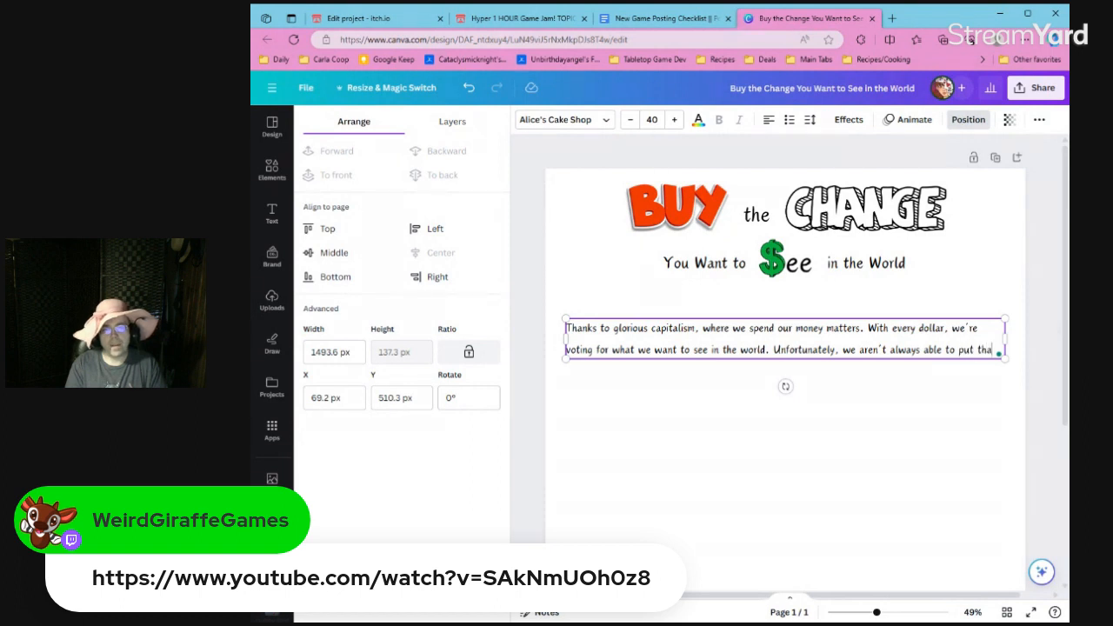
text(t money where we wan)
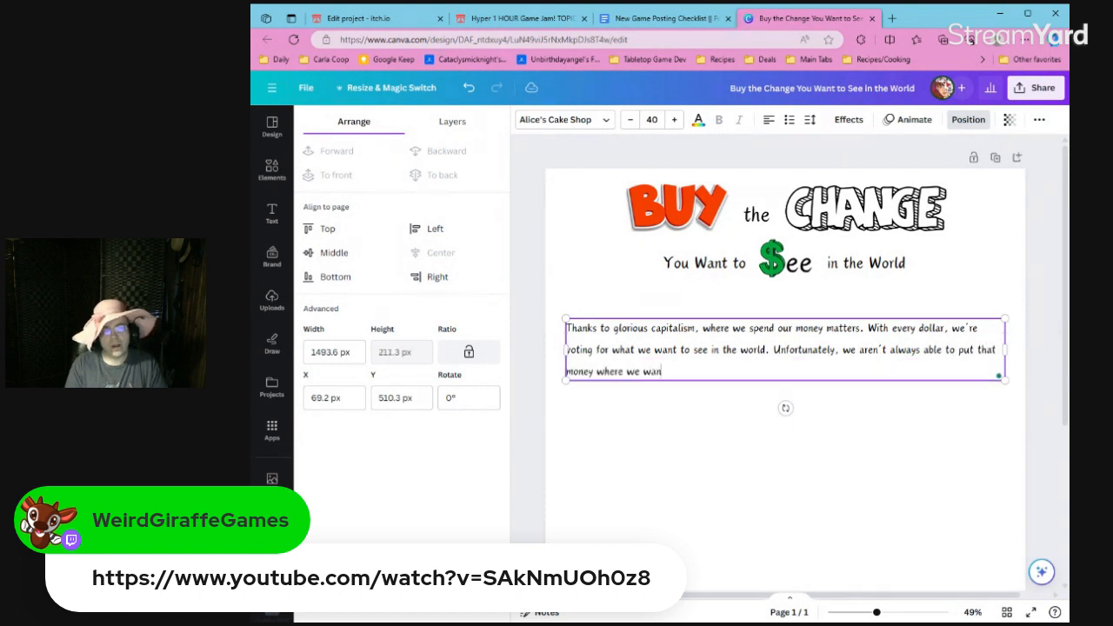
text(t. Wheth)
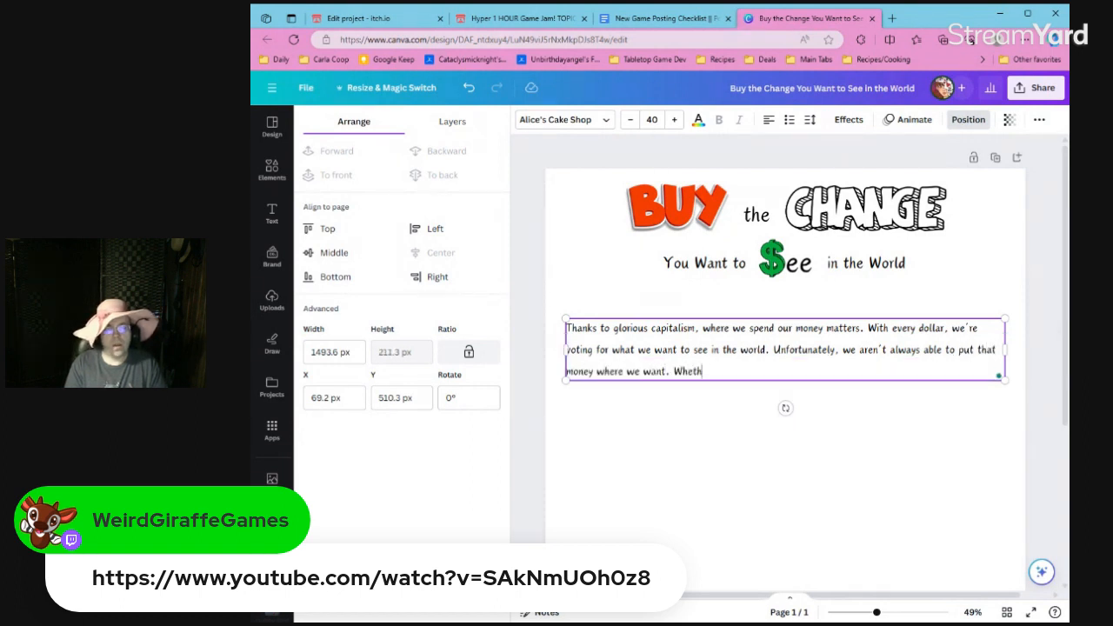
text(er it's a c)
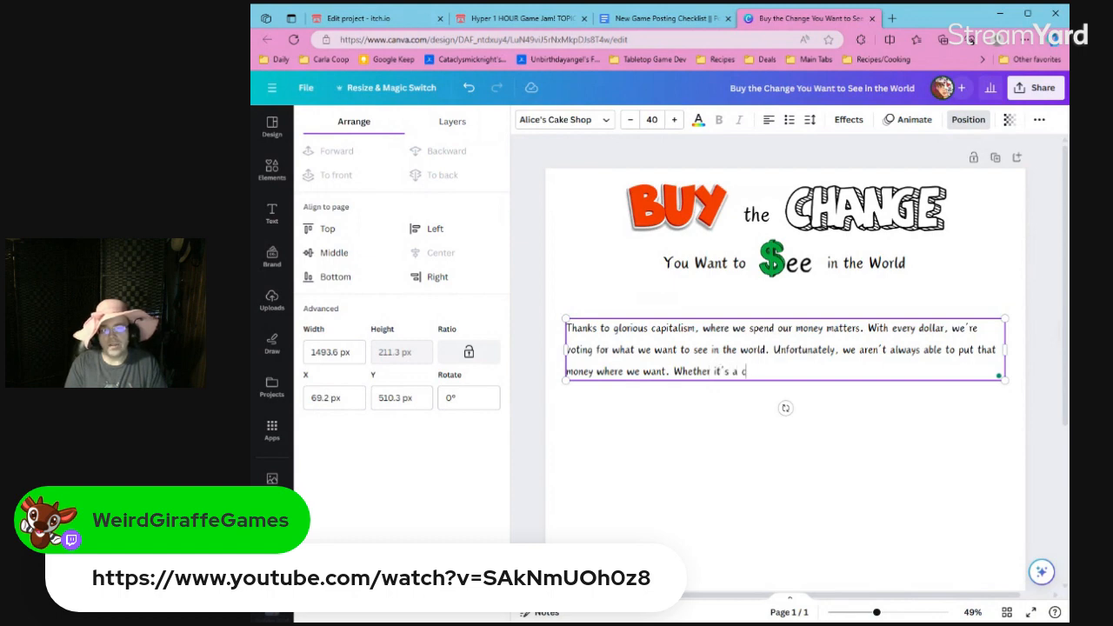
text(heap item on Amazo)
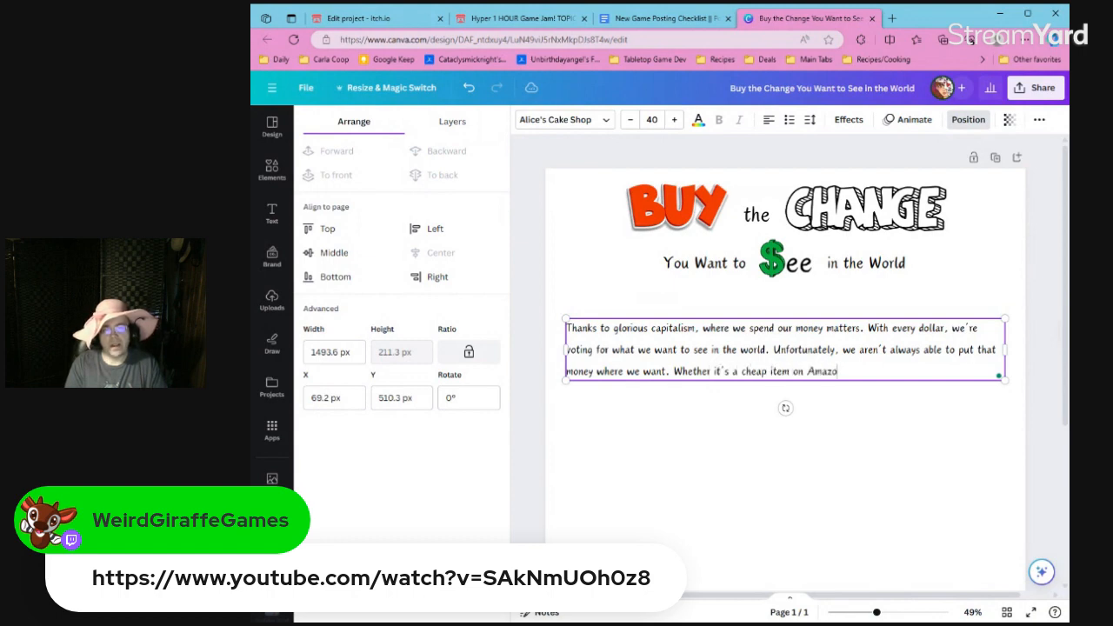
text(n or Walk)
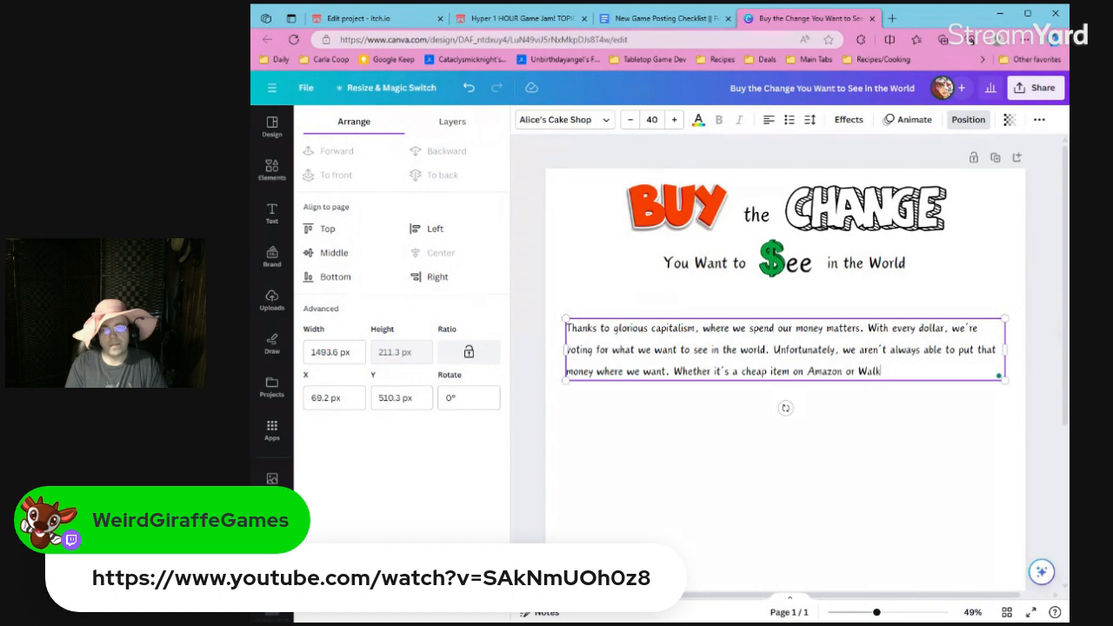
Start the next sentence of the paragraph with "Whether it's a cheap item on Amazon or Walmart".
key(BackSpace)
text(mart, or)
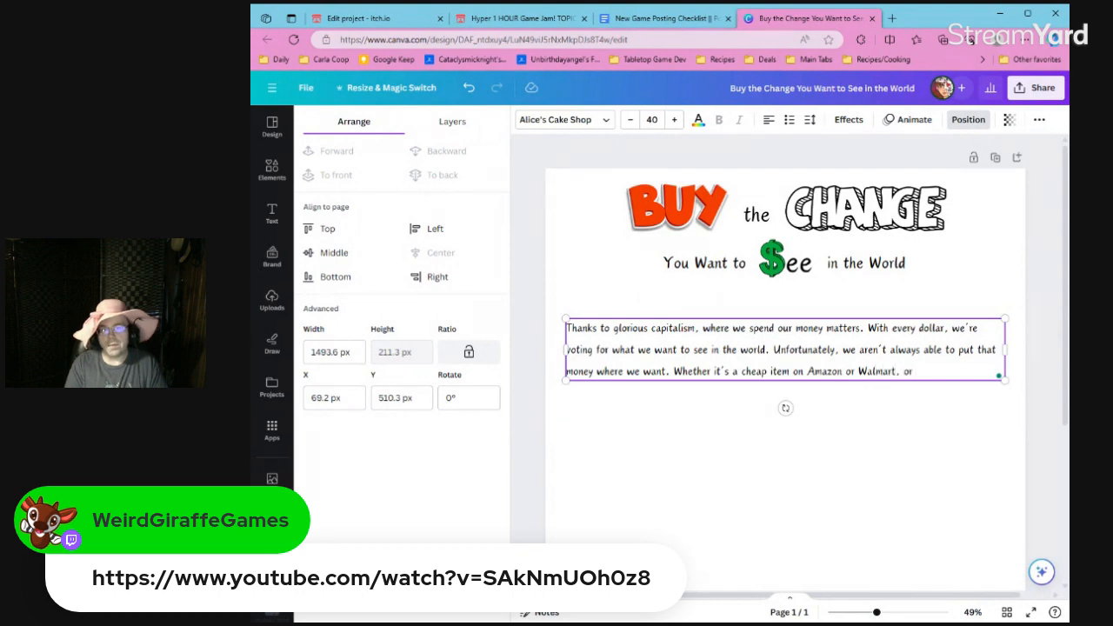
text( some fast food)
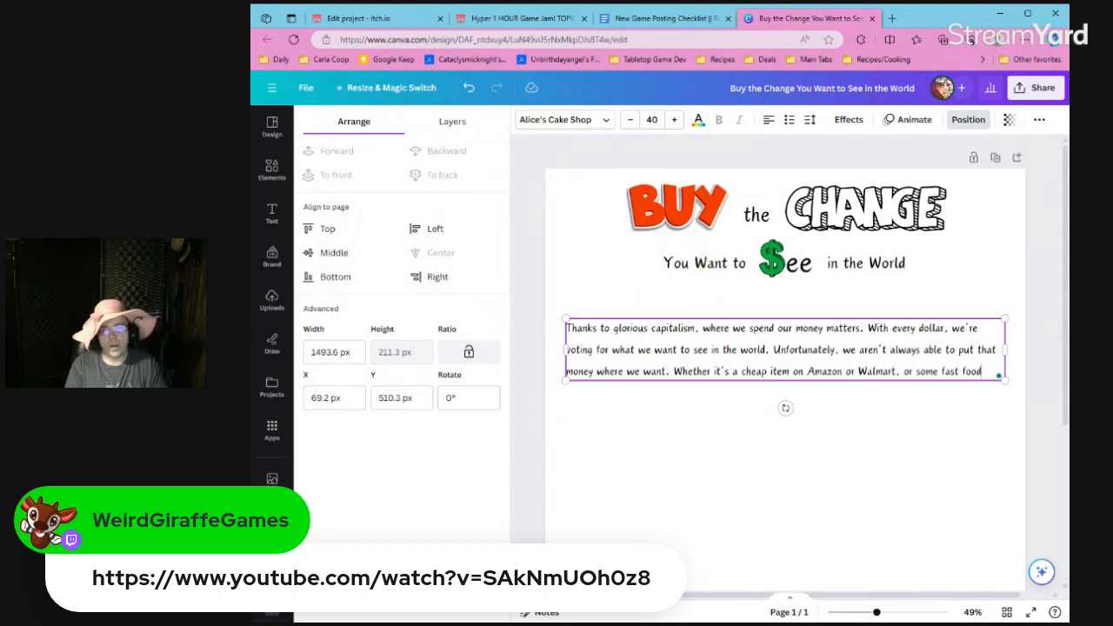
text( or prepared)
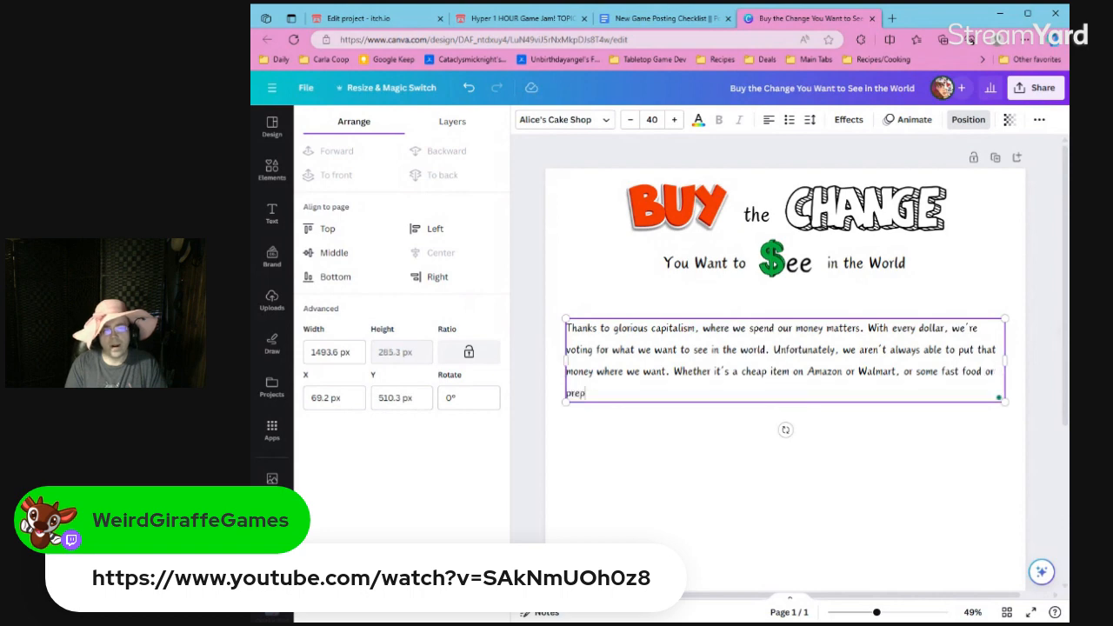
Continue the "Whether" sentence with ", or some fast food or frozen meals".
key(BackSpace)
key(BackSpace)
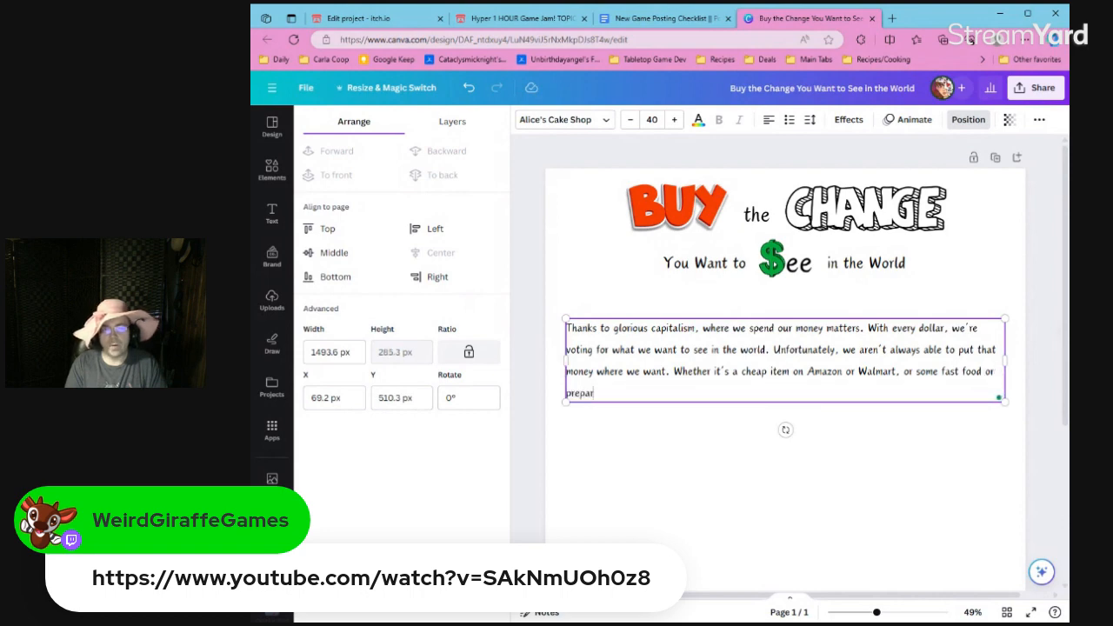
key(BackSpace)
key(BackSpace)
key(BackSpace)
text(frozen )
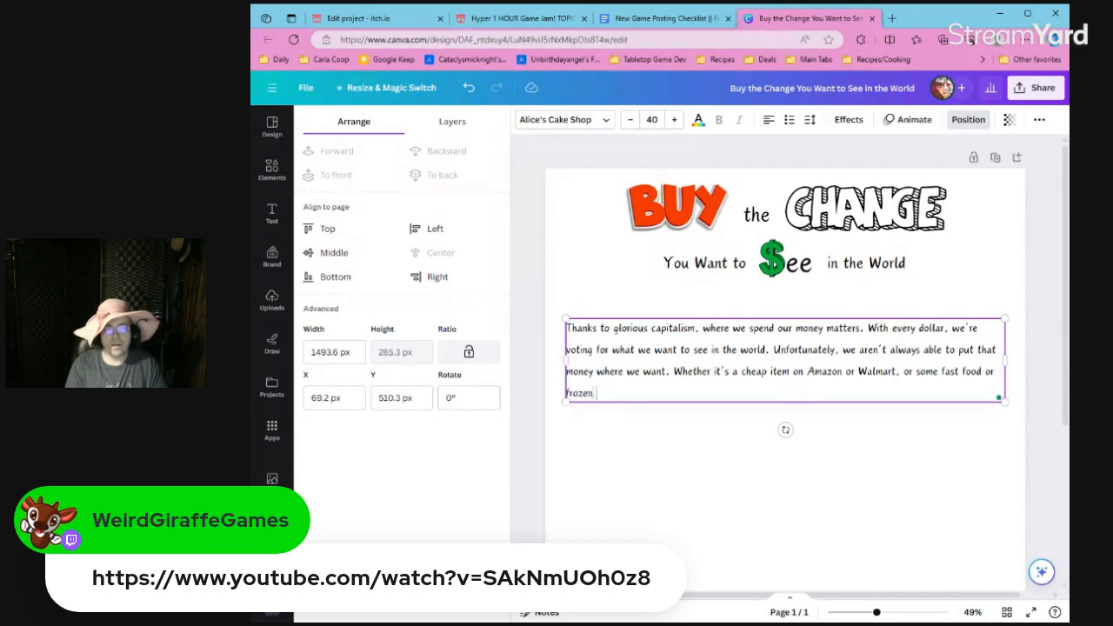
text(meals, we)
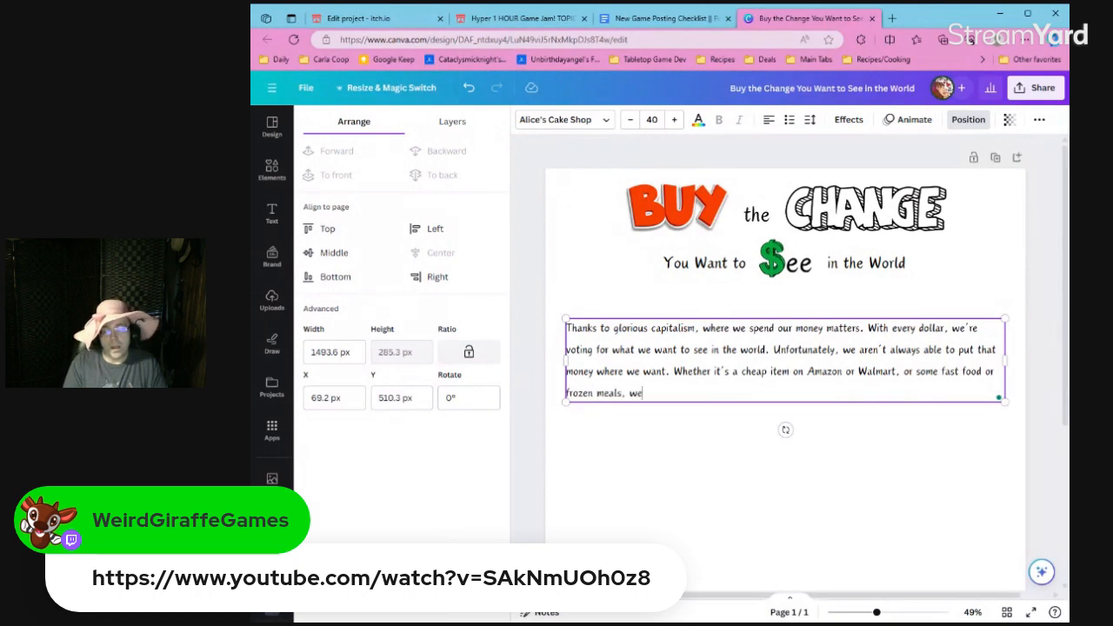
text( often don't have the funds to)
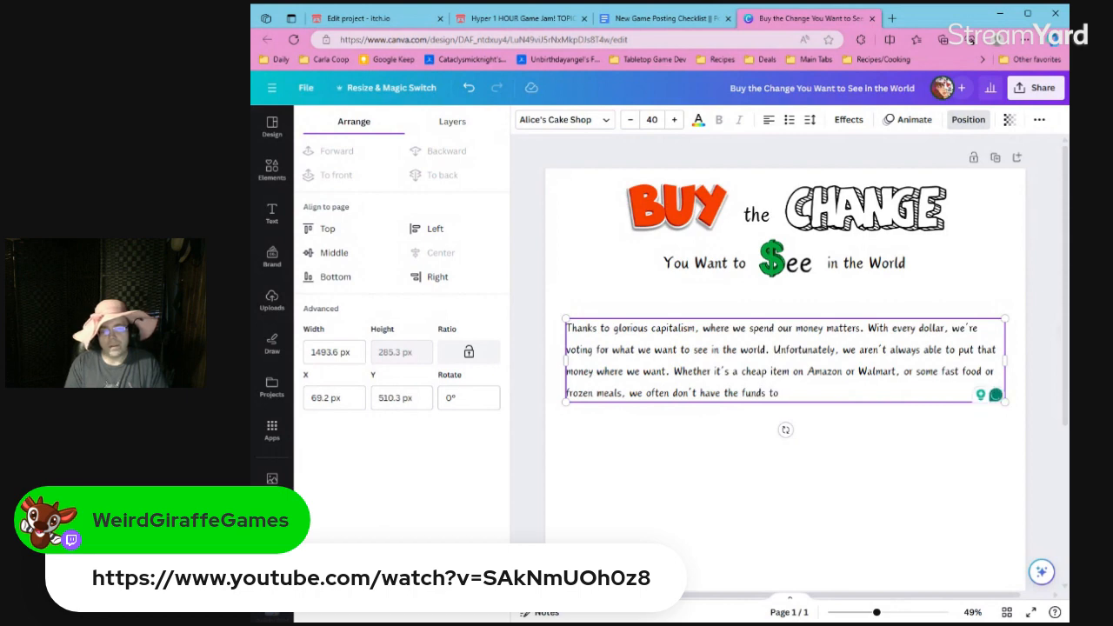
text( bu)
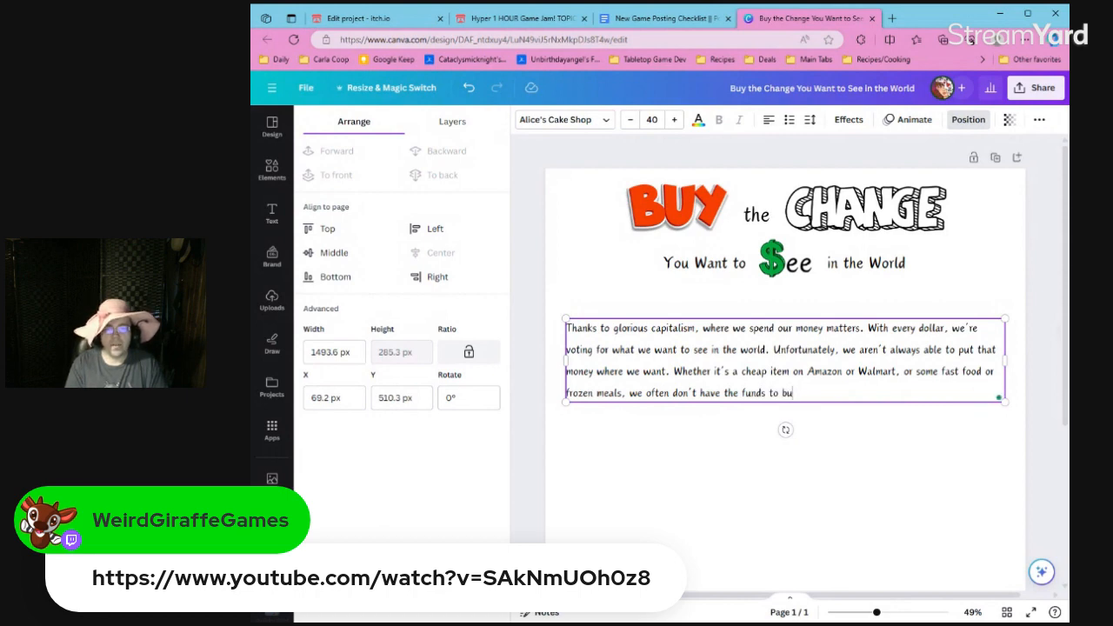
Continue the "Whether" sentence with ", we often don't have the funds to support".
key(BackSpace)
key(BackSpace)
text(support)
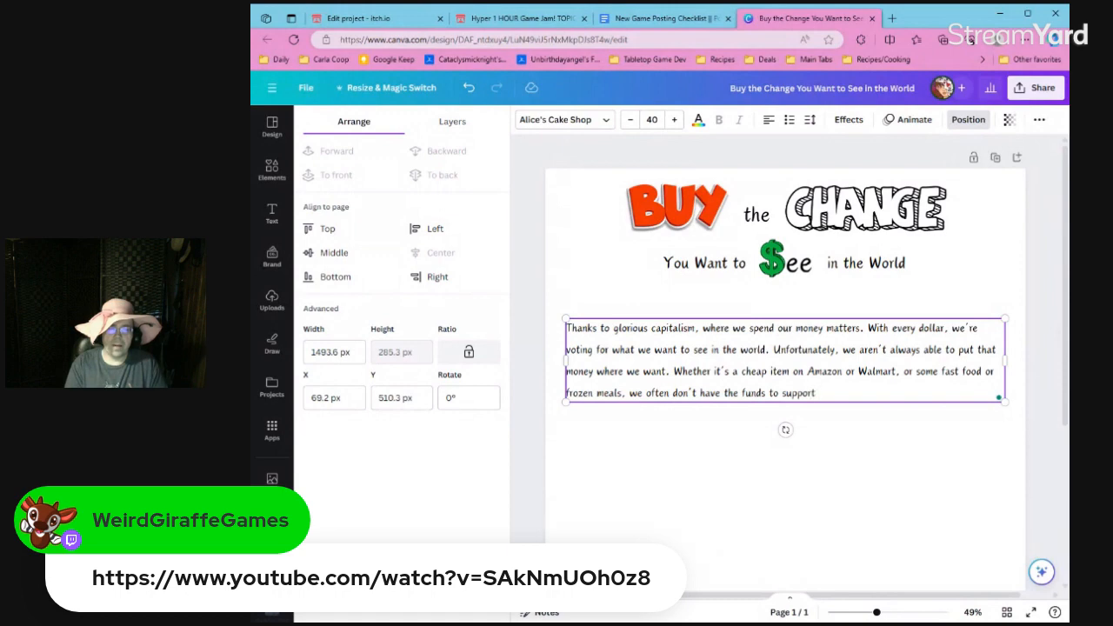
text( what we really w)
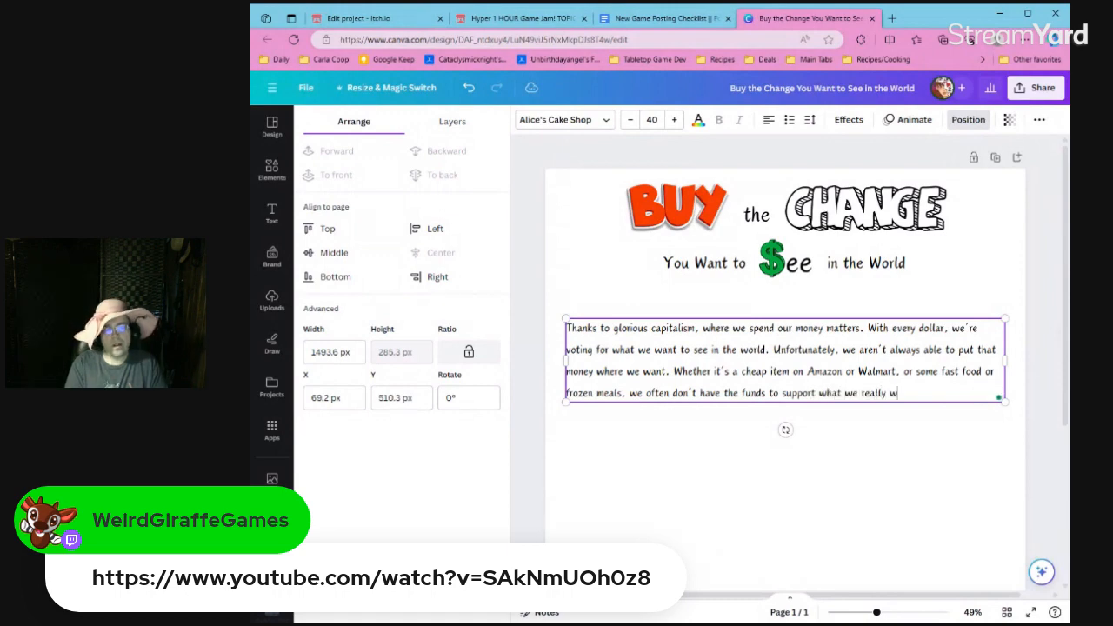
text(a)
Finish the "Whether" sentence of the paragraph with "what we want to see more of in the world.".
key(BackSpace)
key(BackSpace)
key(BackSpace)
key(BackSpace)
key(BackSpace)
key(BackSpace)
key(BackSpace)
key(BackSpace)
key(BackSpace)
text(want)
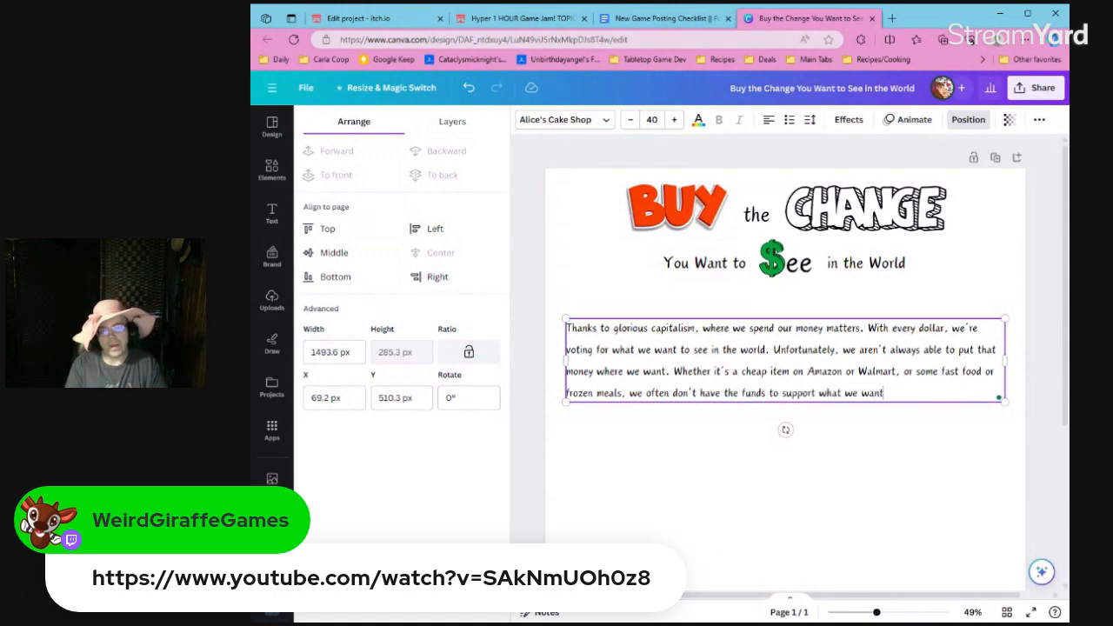
text( to see more of in the world.)
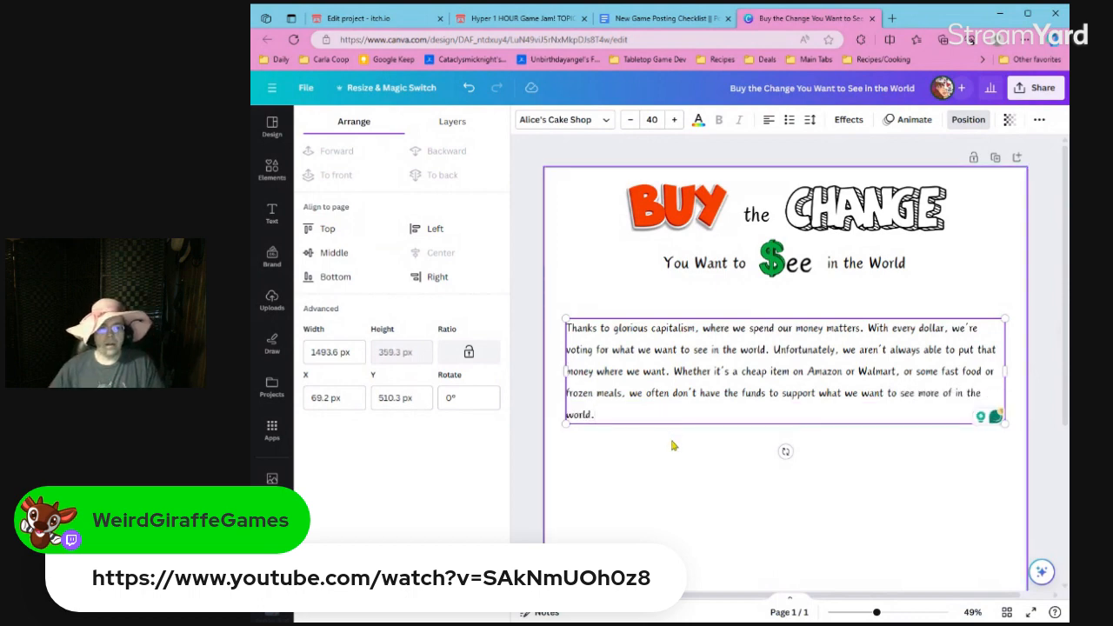
Reduce the introductory paragraph's line spacing to about 0.83.
key(Escape)
click(816, 130)
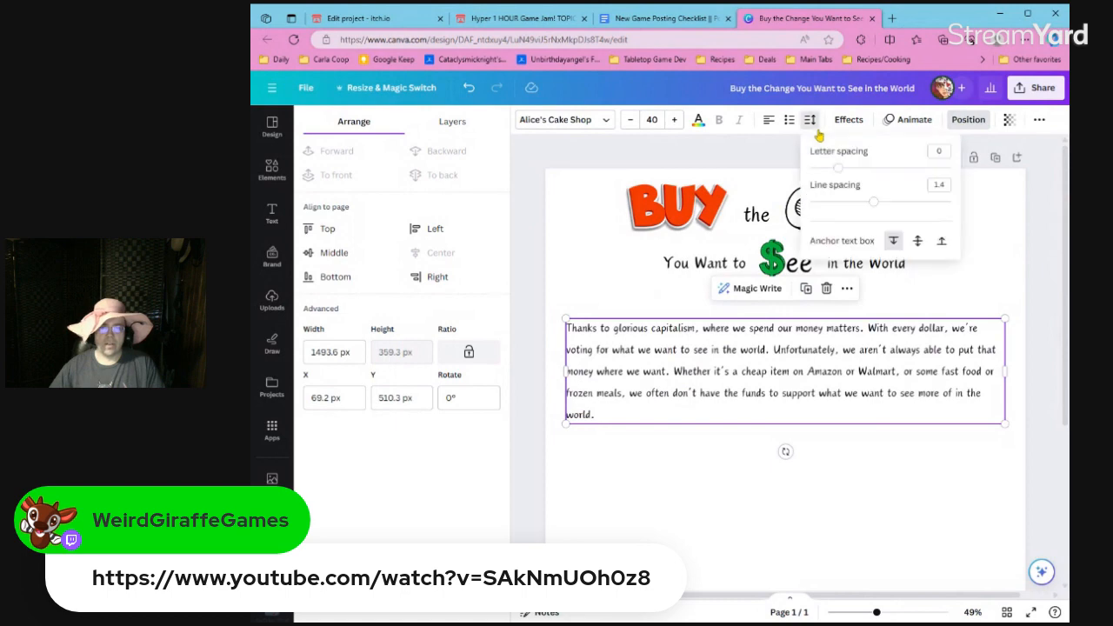
drag(873, 201, 836, 203)
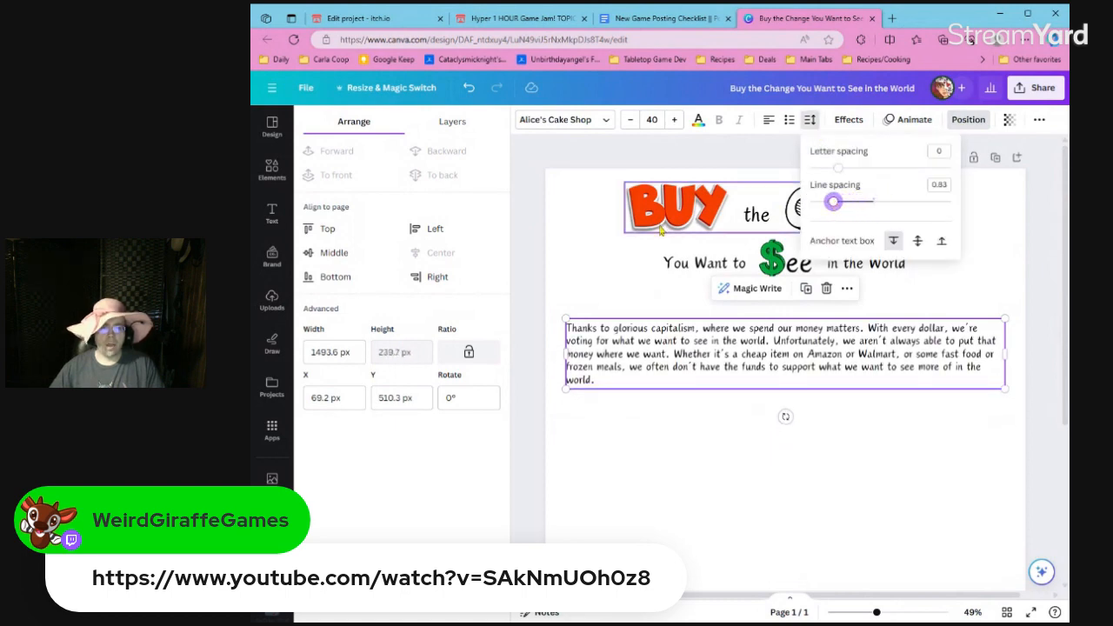
Duplicate the paragraph's text box slightly above the original and replace the copy's text with "Intro".
click(646, 288)
click(651, 328)
drag(651, 328, 645, 316)
double_click(644, 316)
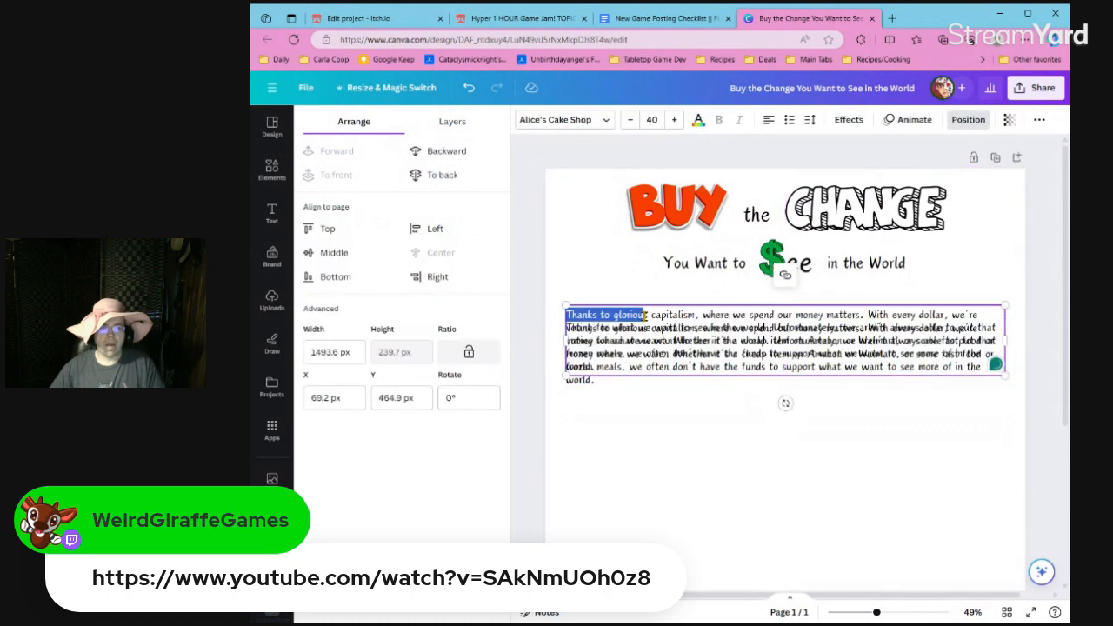
click(644, 317)
key(ctrl+a)
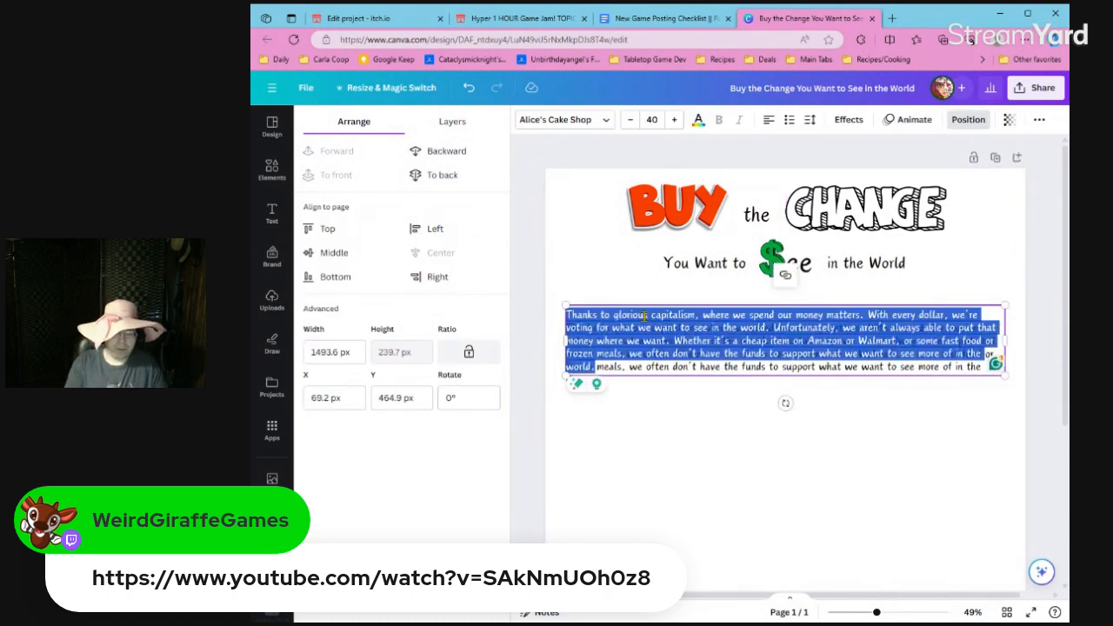
text(Intro)
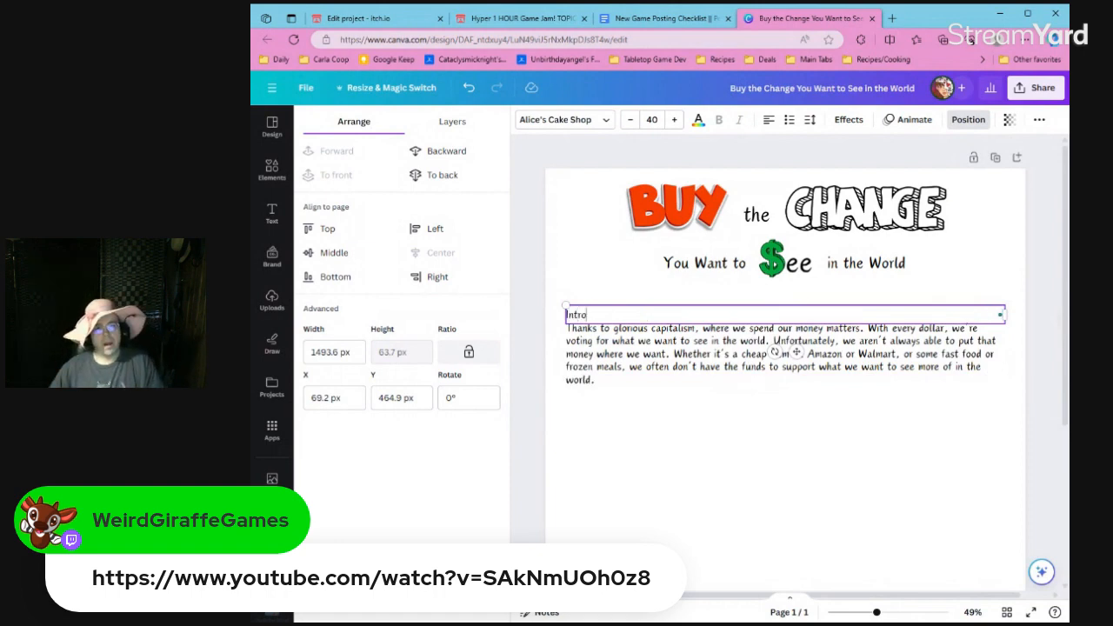
key(ctrl+a)
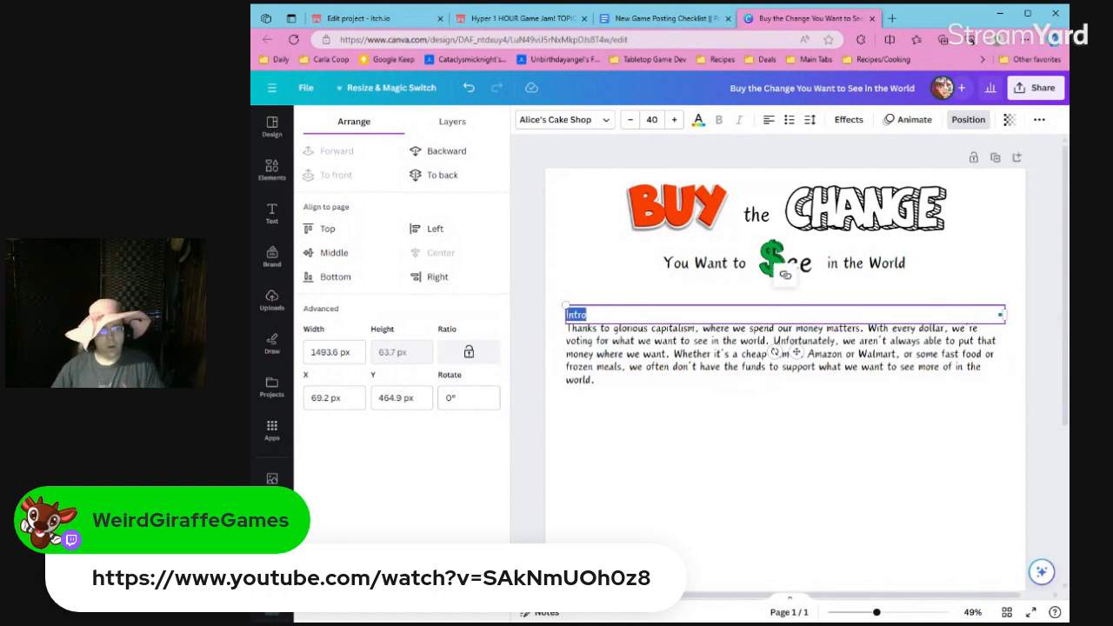
click(649, 435)
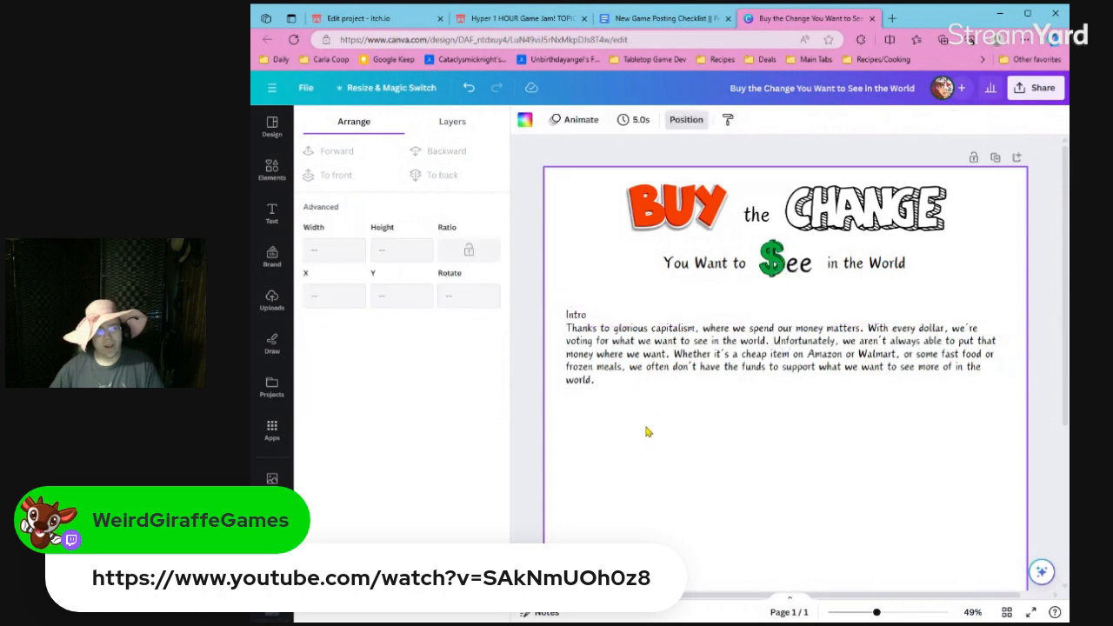
Move the introductory paragraph down so it sits directly below the "Intro" heading box.
drag(646, 388, 646, 385)
shift+click(589, 320)
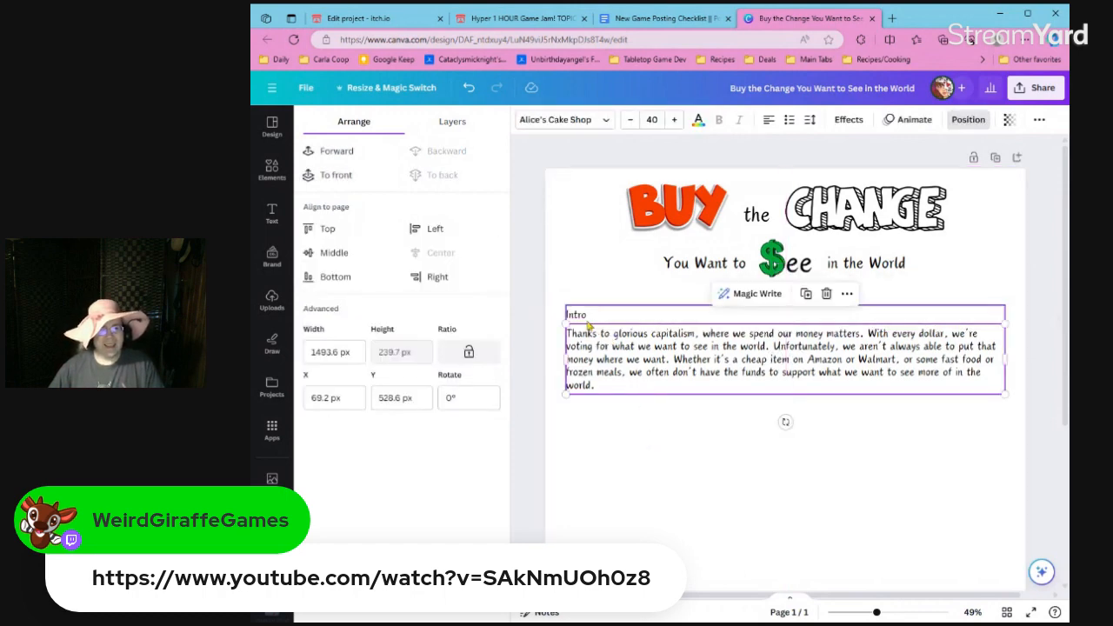
click(585, 346)
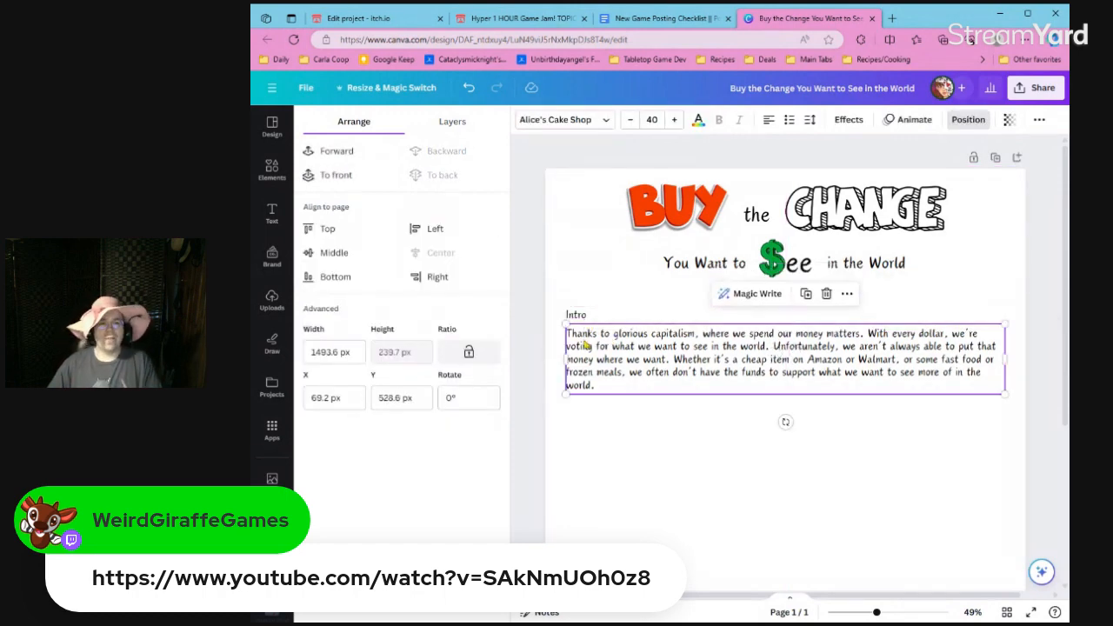
Bring up the font choices for the introductory paragraph and list the Corporate fonts.
click(561, 119)
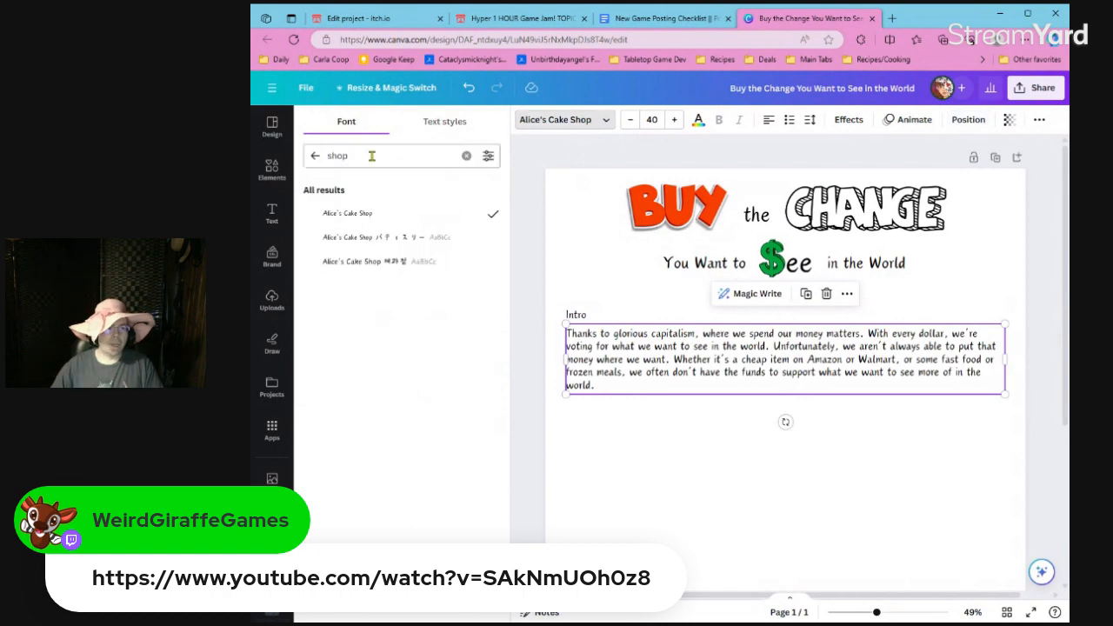
click(380, 233)
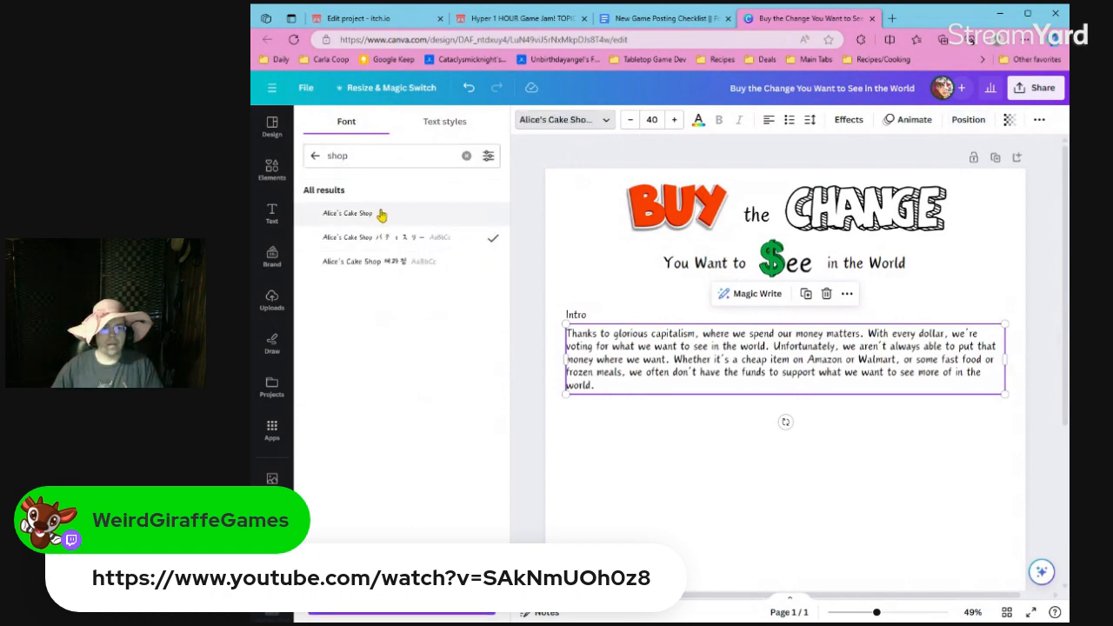
click(380, 213)
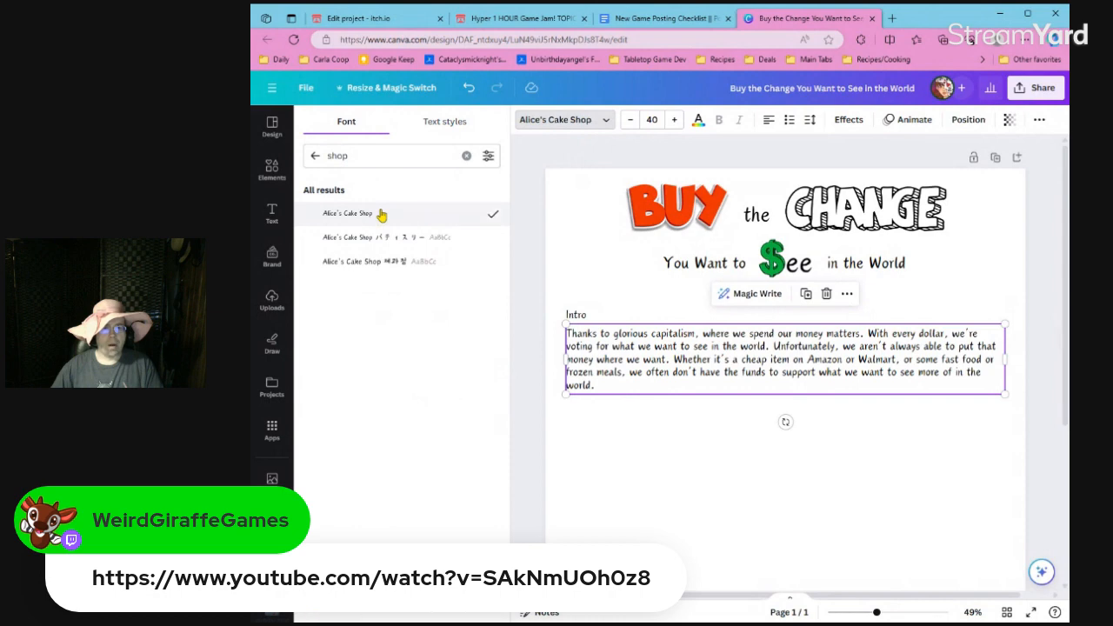
click(466, 156)
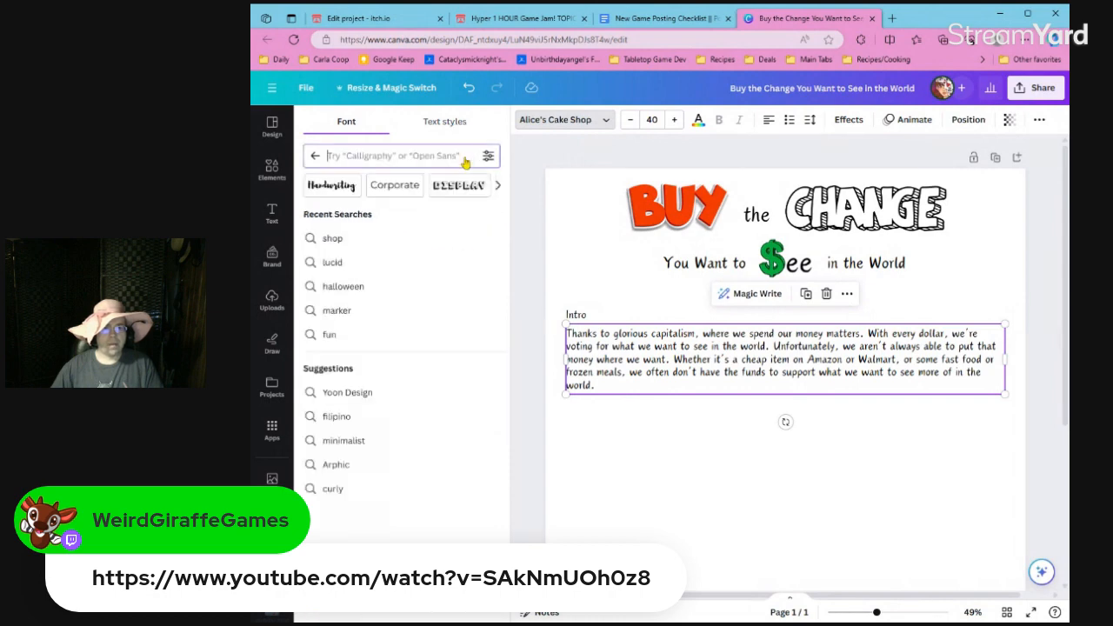
click(414, 188)
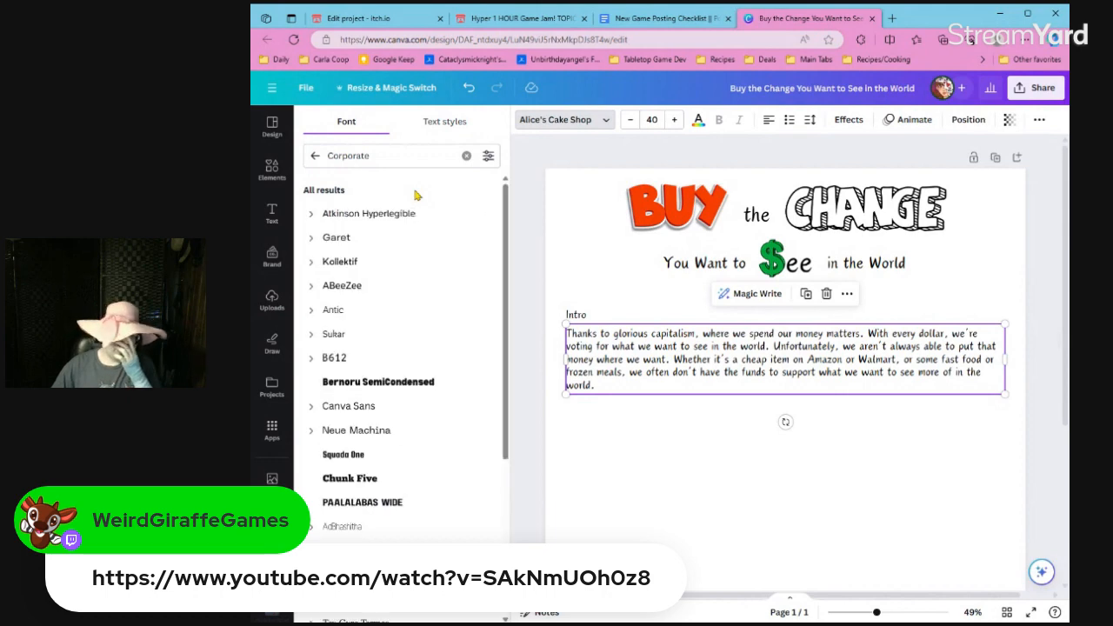
Try the fonts Atkinson Hyperlegible, Garet, ABeeZee, Sukar and Antic on the introductory paragraph.
click(424, 219)
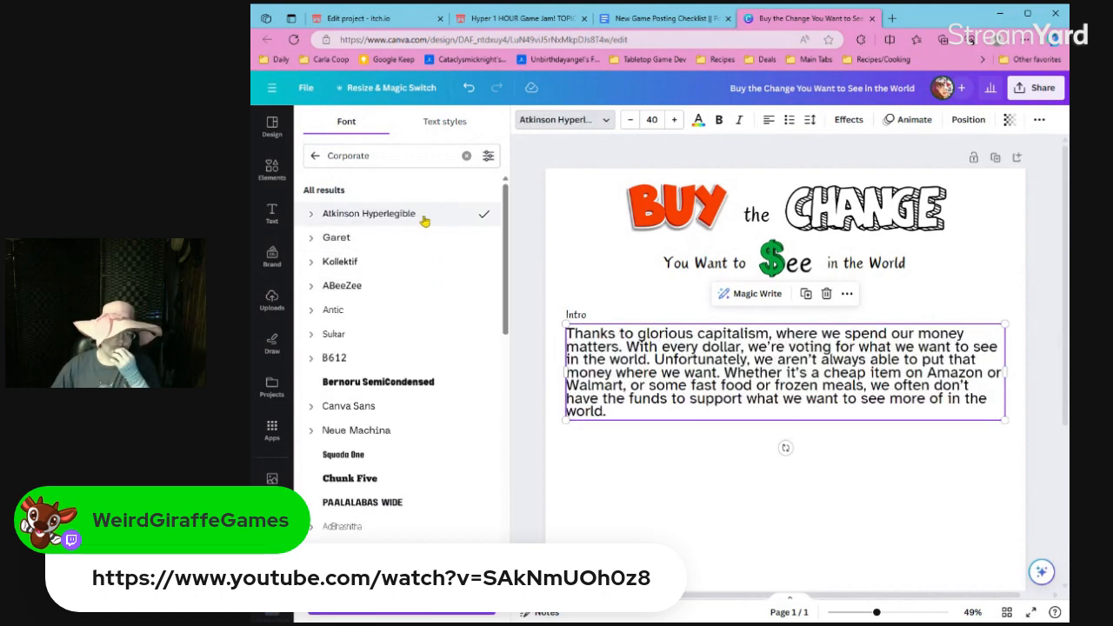
click(412, 248)
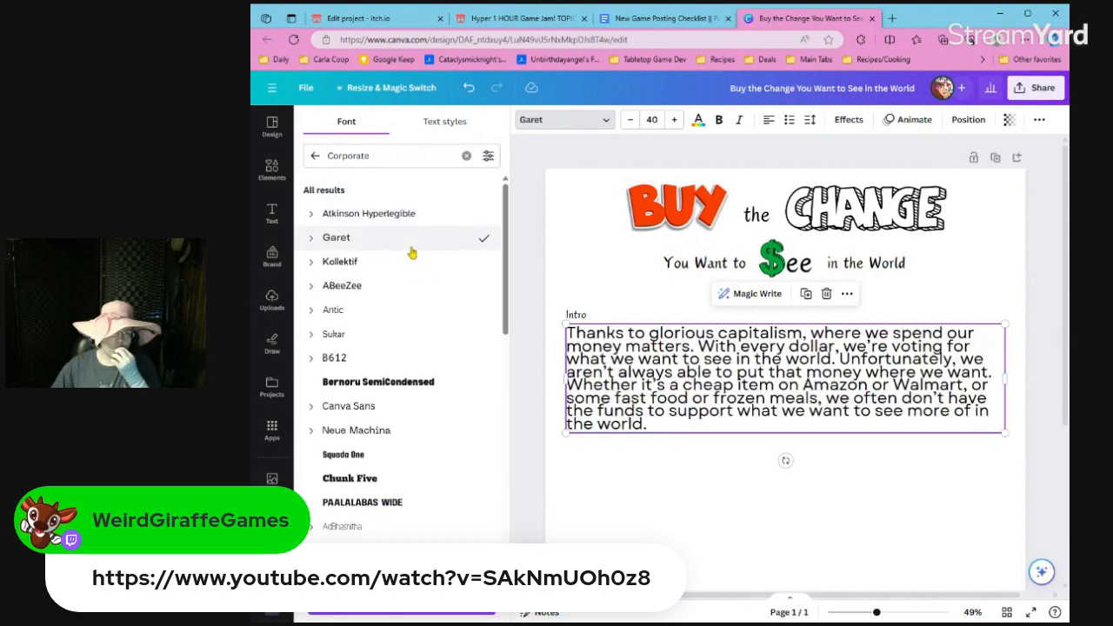
click(406, 287)
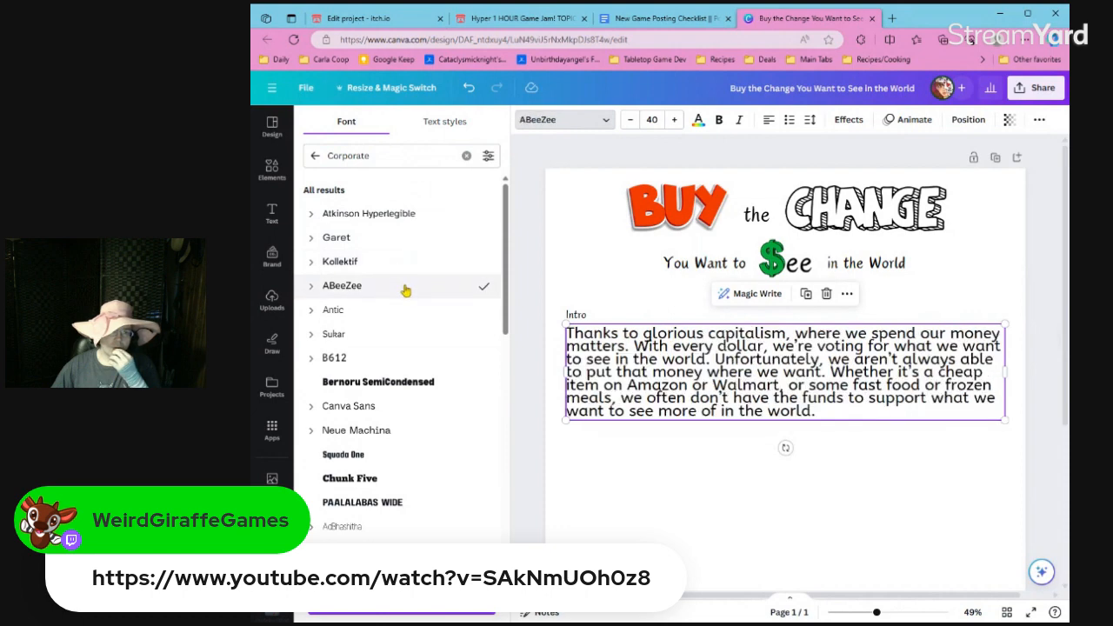
click(400, 332)
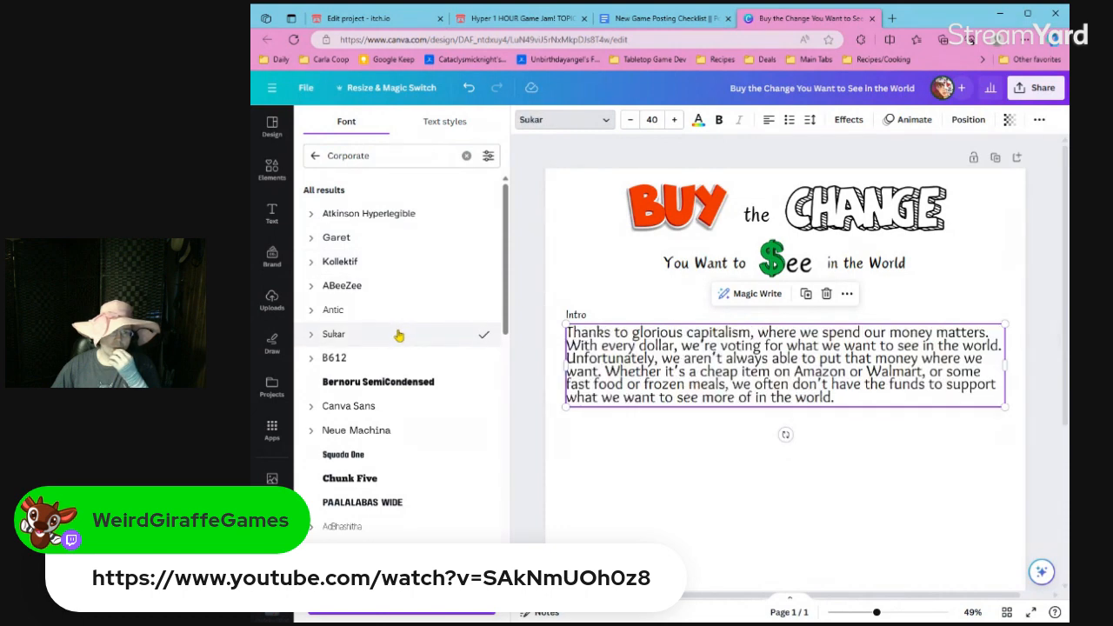
click(399, 319)
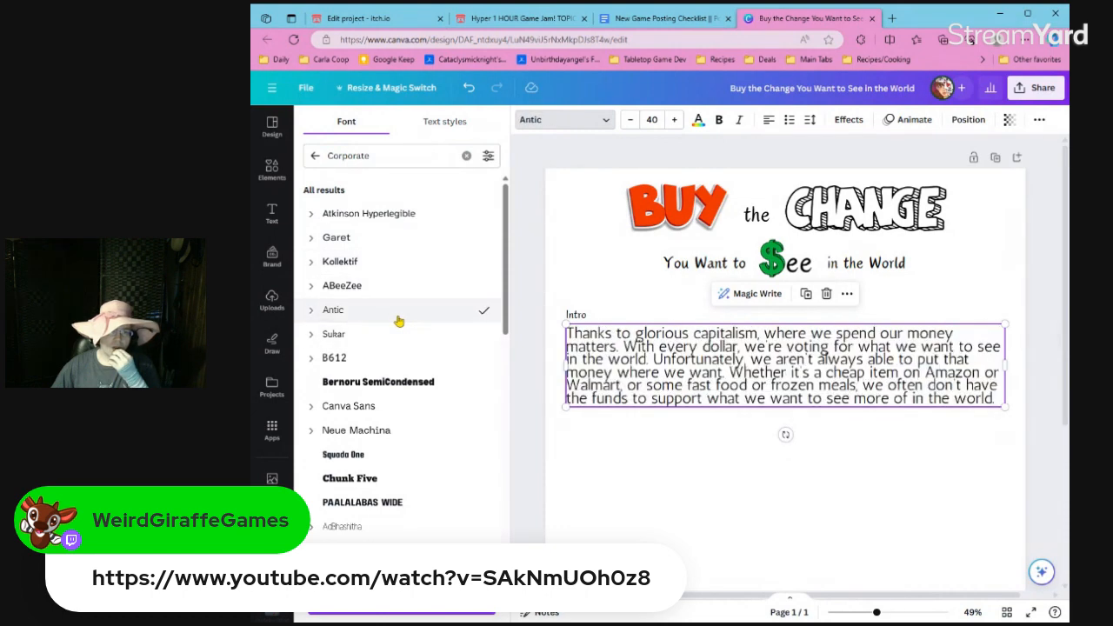
Set the introductory paragraph in the Be Vietnam font at size 20.
scroll(394, 462, down, 2)
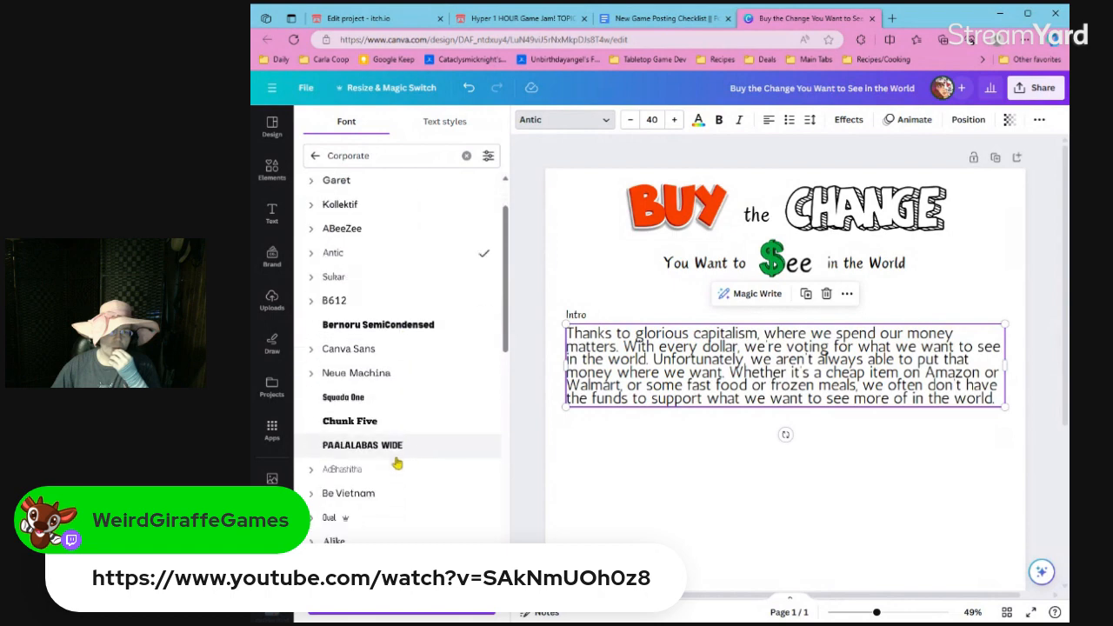
click(398, 440)
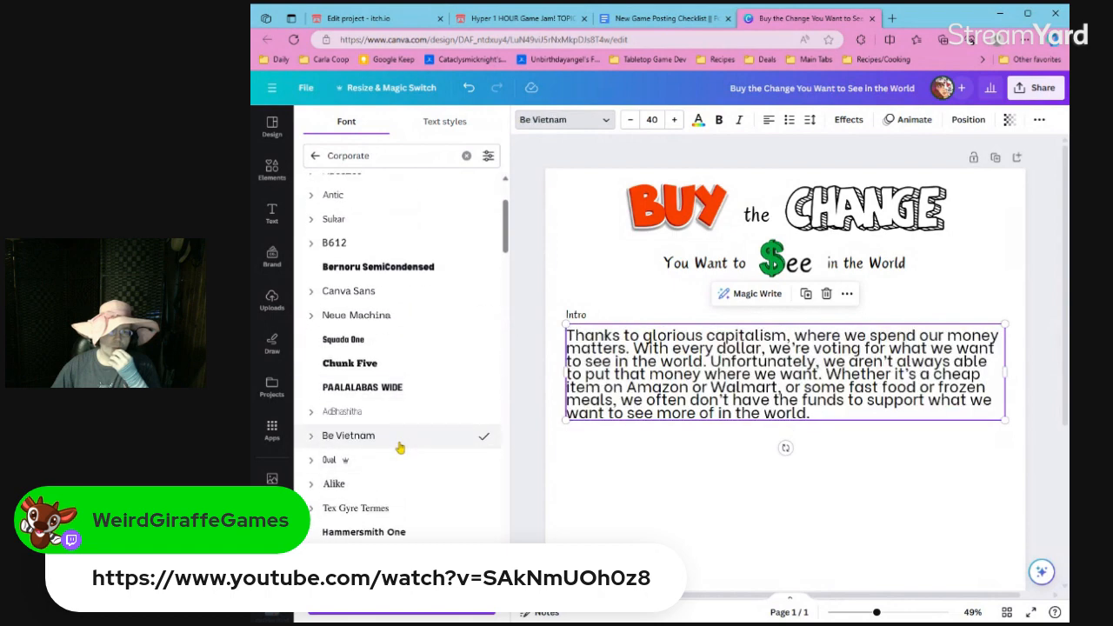
click(583, 459)
click(602, 391)
click(651, 119)
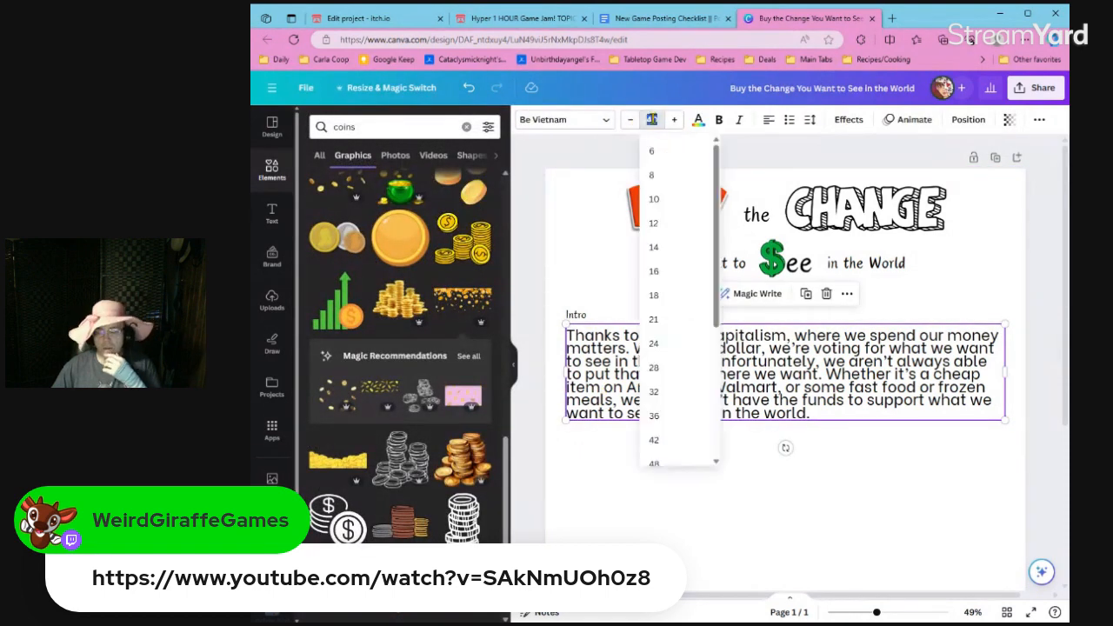
text(20)
key(Return)
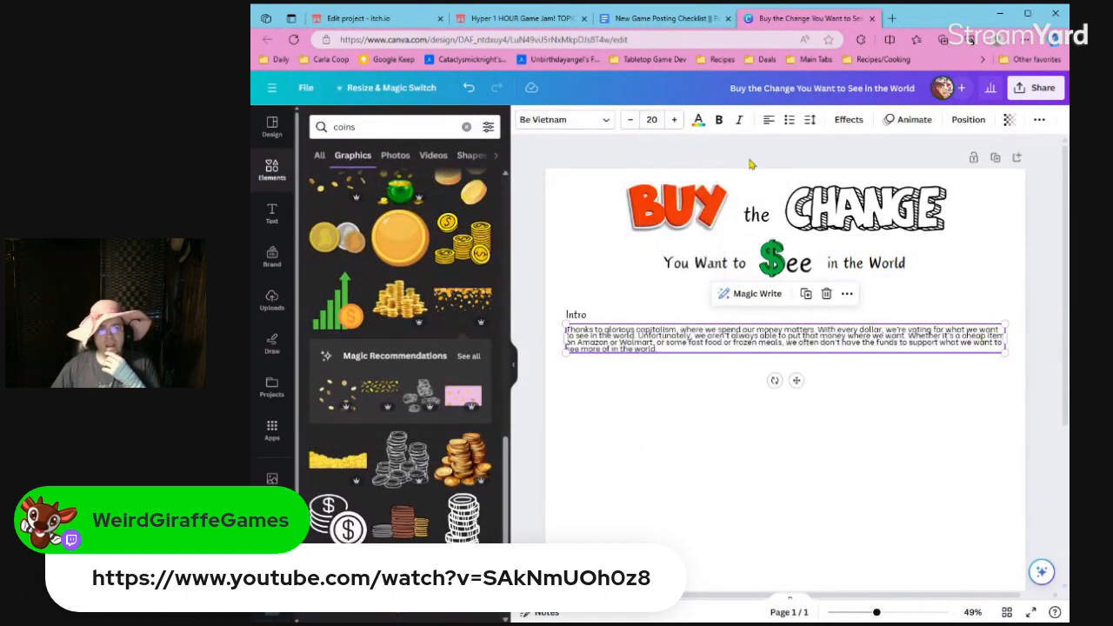
Increase the introductory paragraph's line spacing to about 1.03.
scroll(761, 309, up, 5)
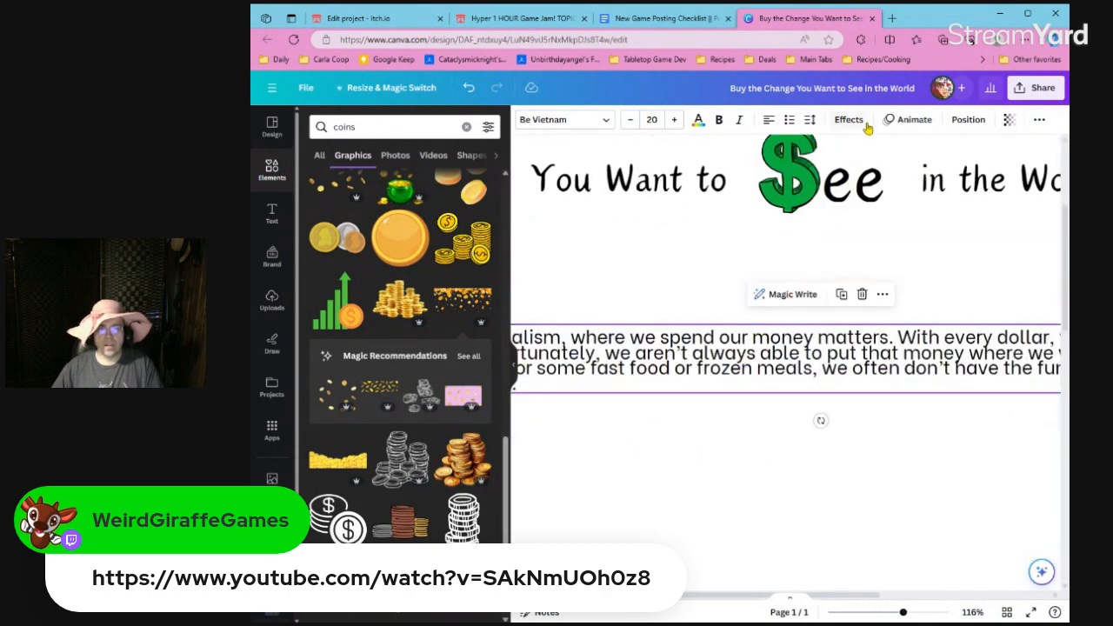
click(810, 120)
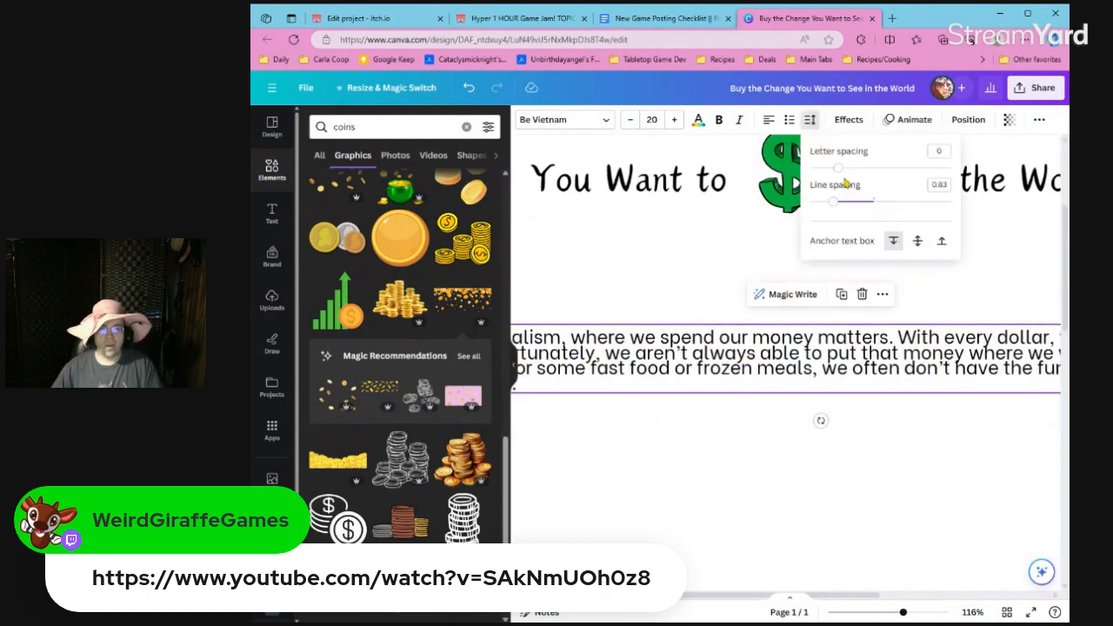
drag(834, 201, 847, 201)
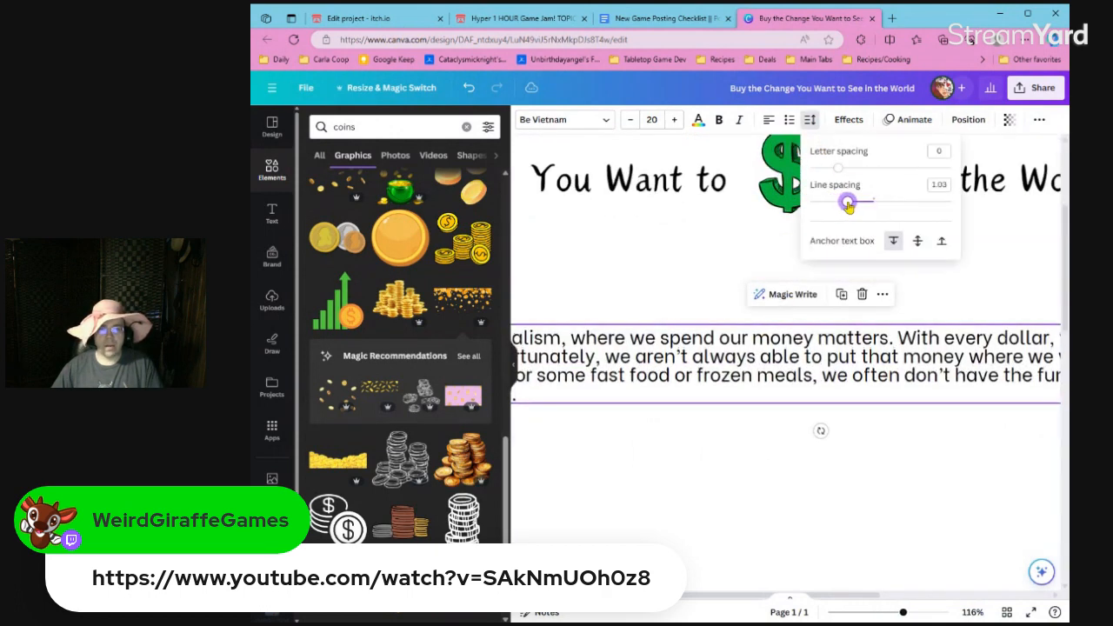
click(721, 269)
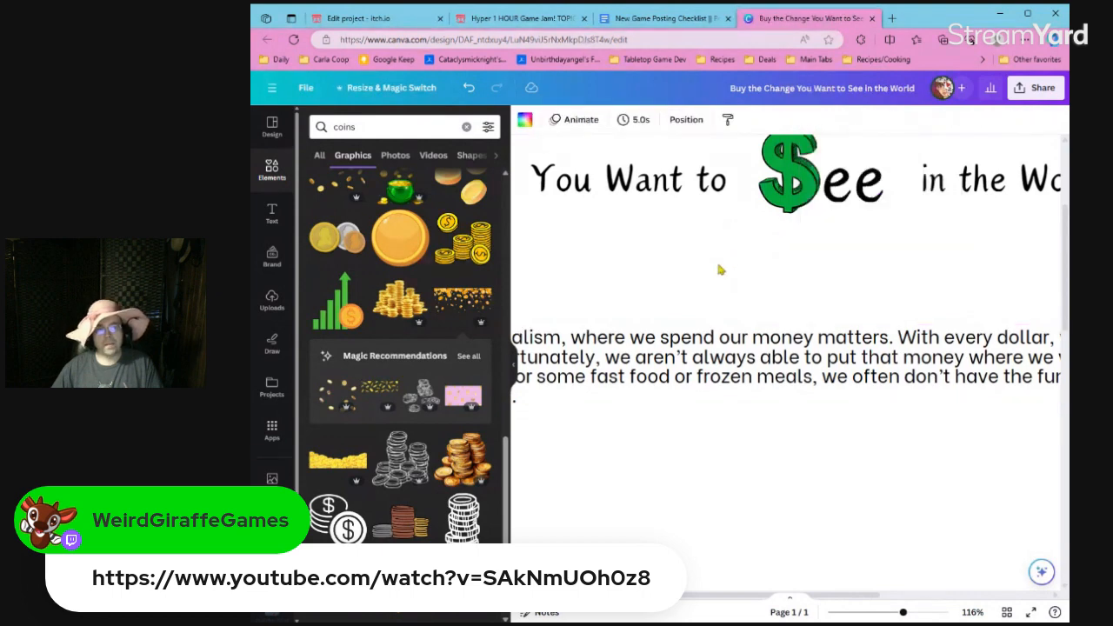
Switch to the itch.io project edit page and replace the game's title with "Buy the Change You Want to See in the World".
click(387, 18)
click(505, 213)
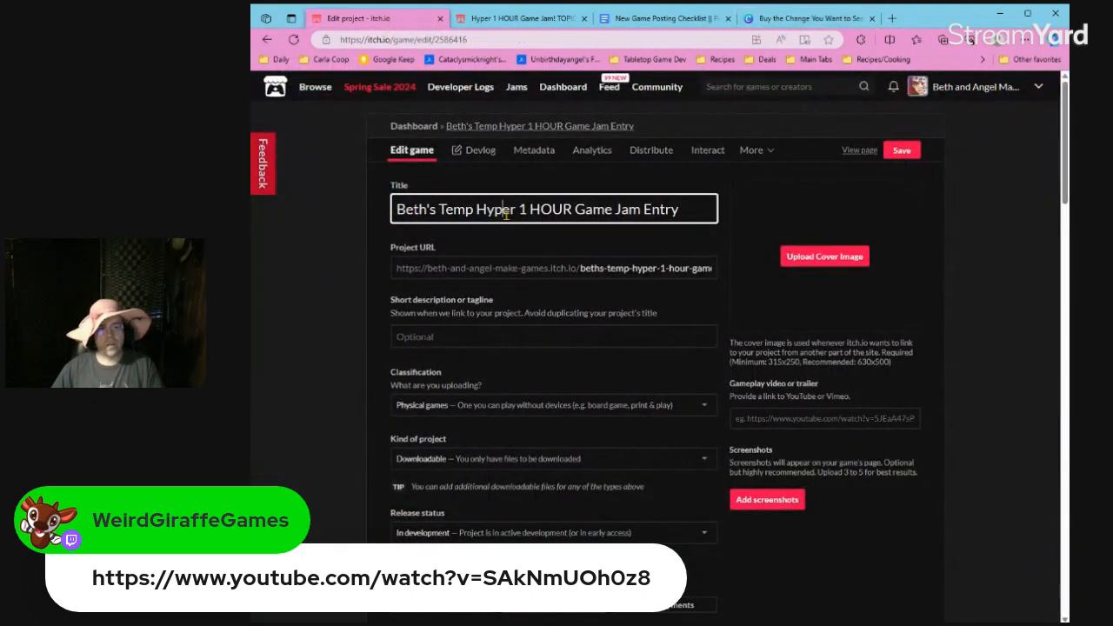
triple_click(502, 211)
text(Buy th)
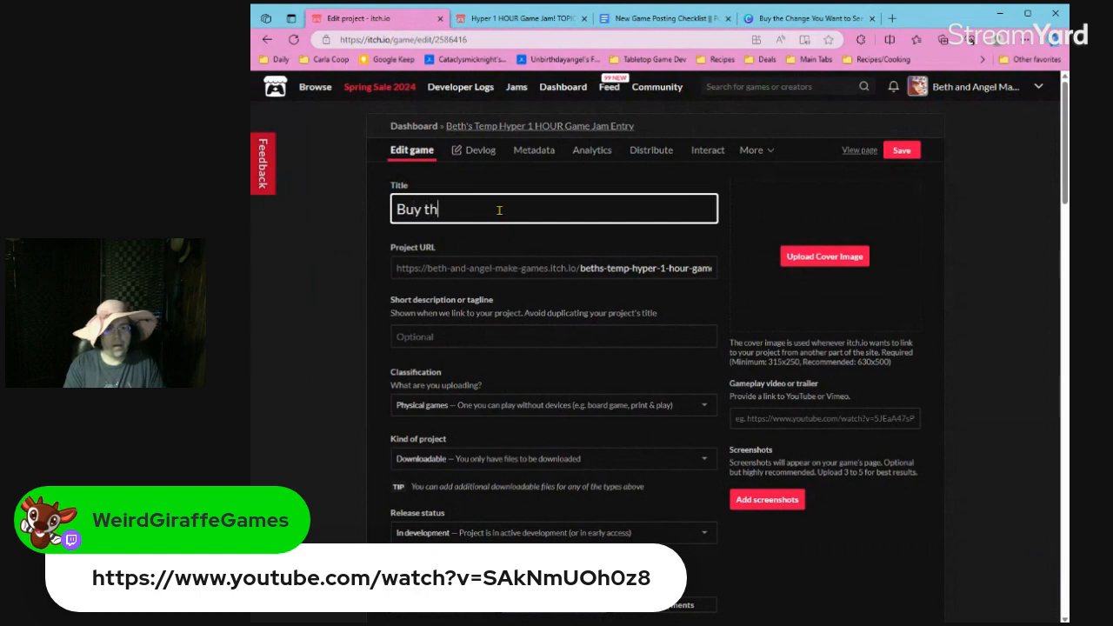
text(e Change You Wa)
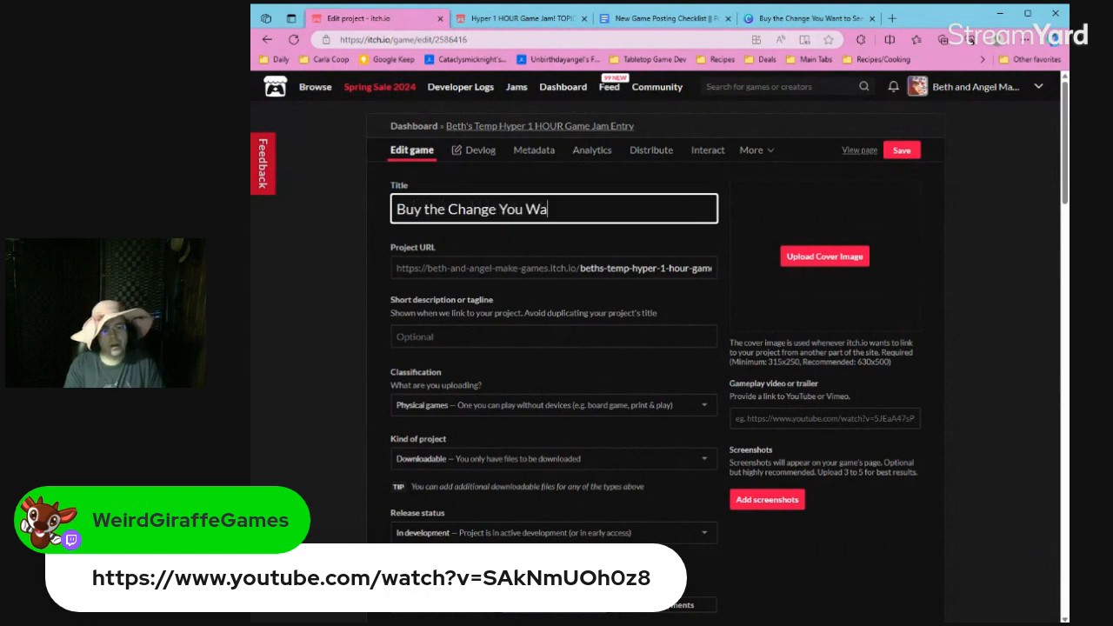
text(nt to See in the World)
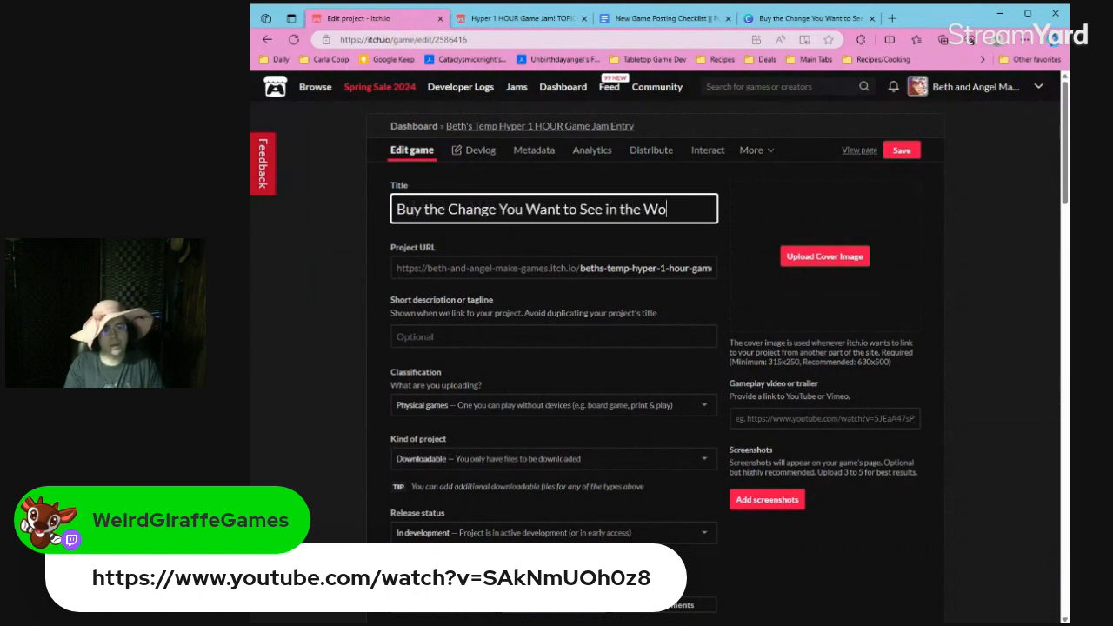
click(610, 241)
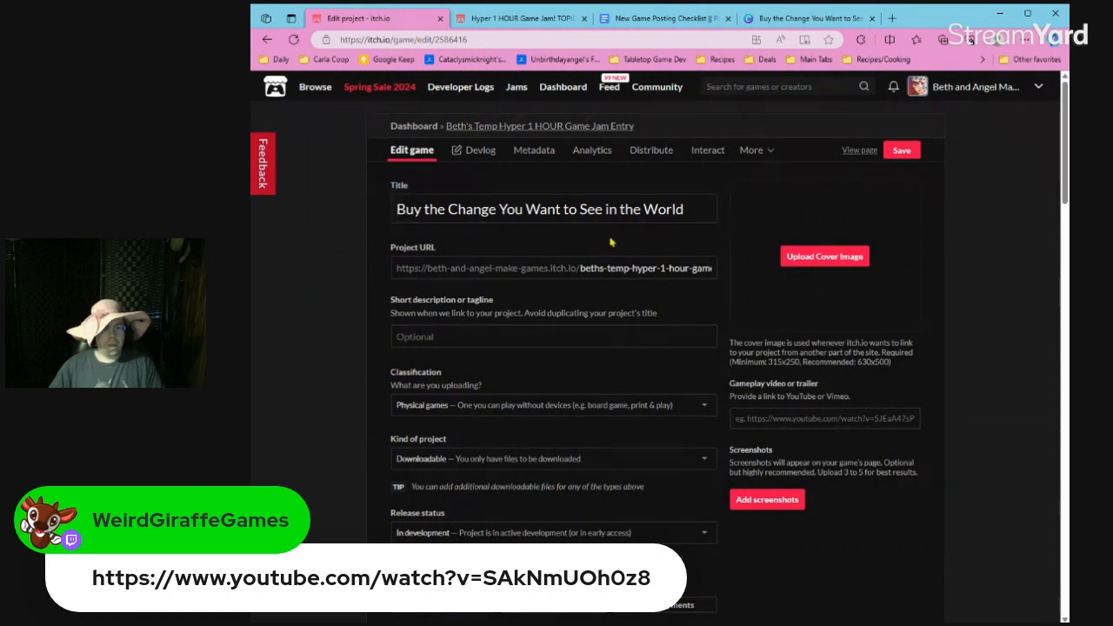
Change the ending of the project URL to "buy-the-change-you-want-to-see-in-the-world".
drag(586, 263, 731, 259)
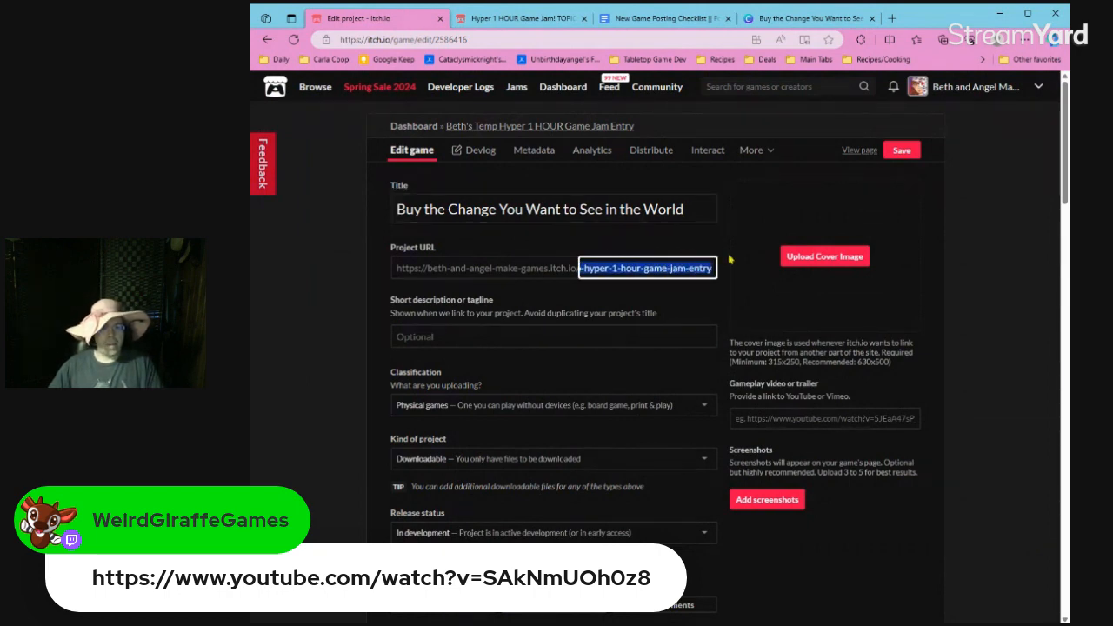
text(buy-the-change-you-want-)
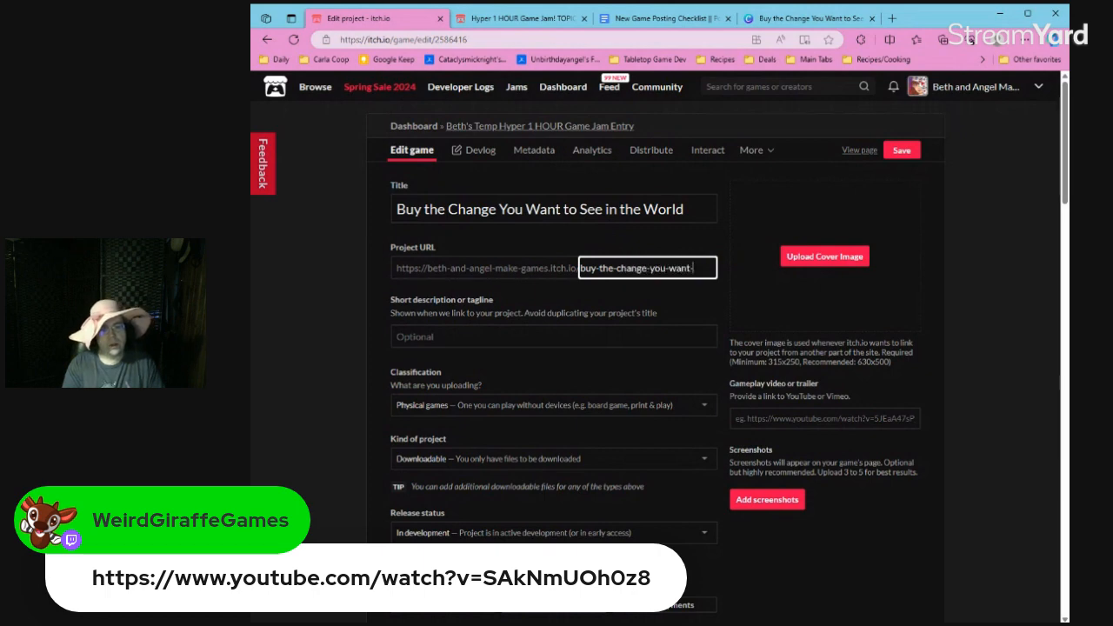
text(to-see-in)
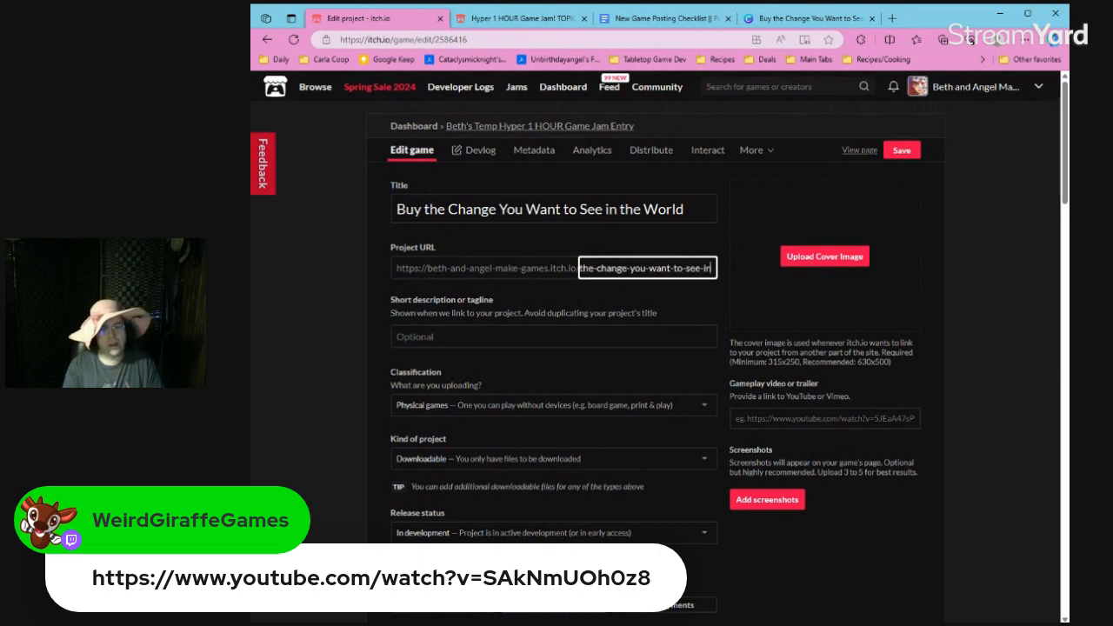
text(-the-world)
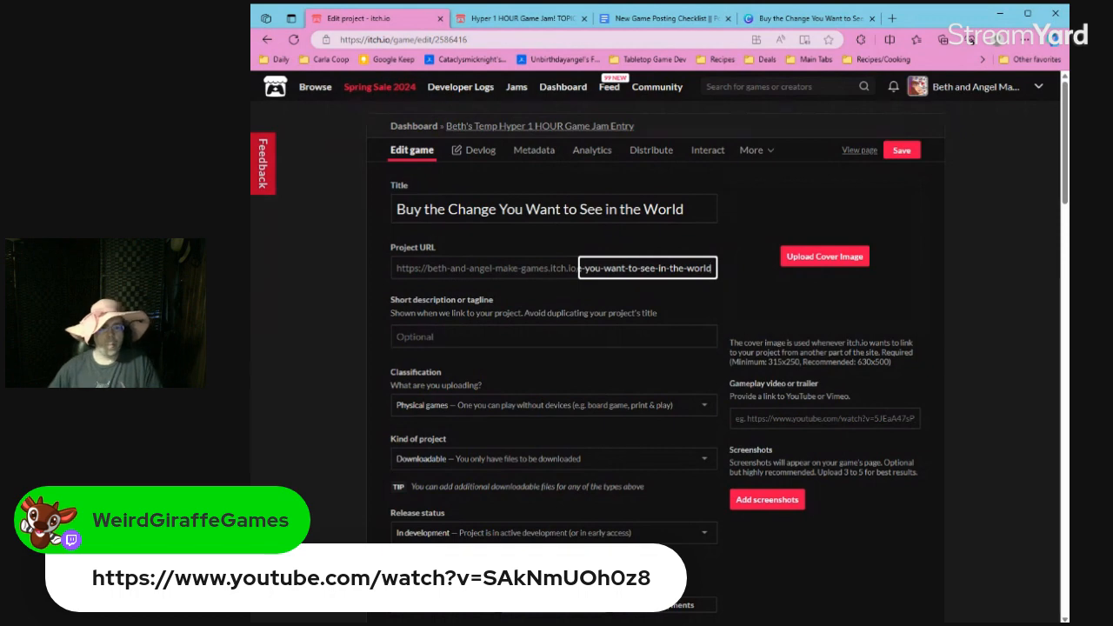
Enter "This is placeholder text for later" as the project's short description.
click(648, 334)
text(T)
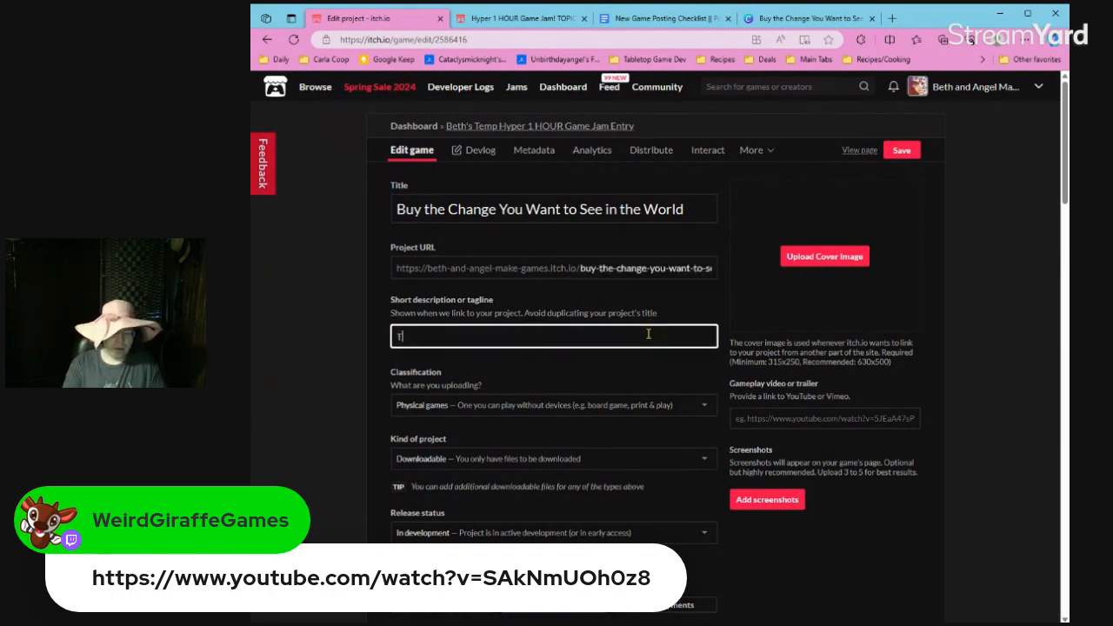
text(his is placehold)
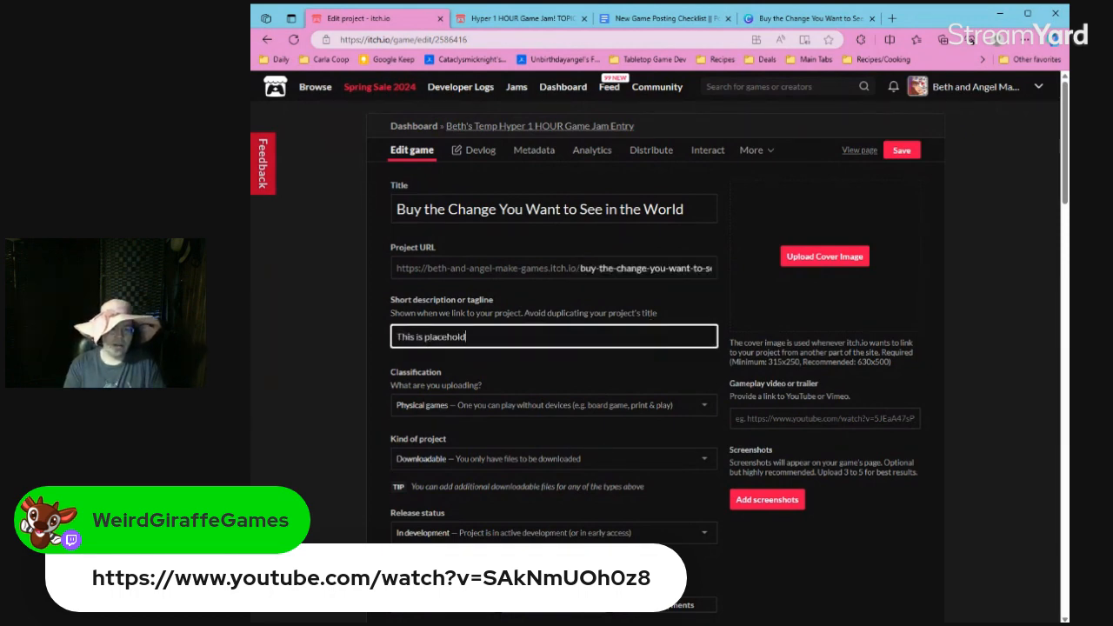
text(er text for later)
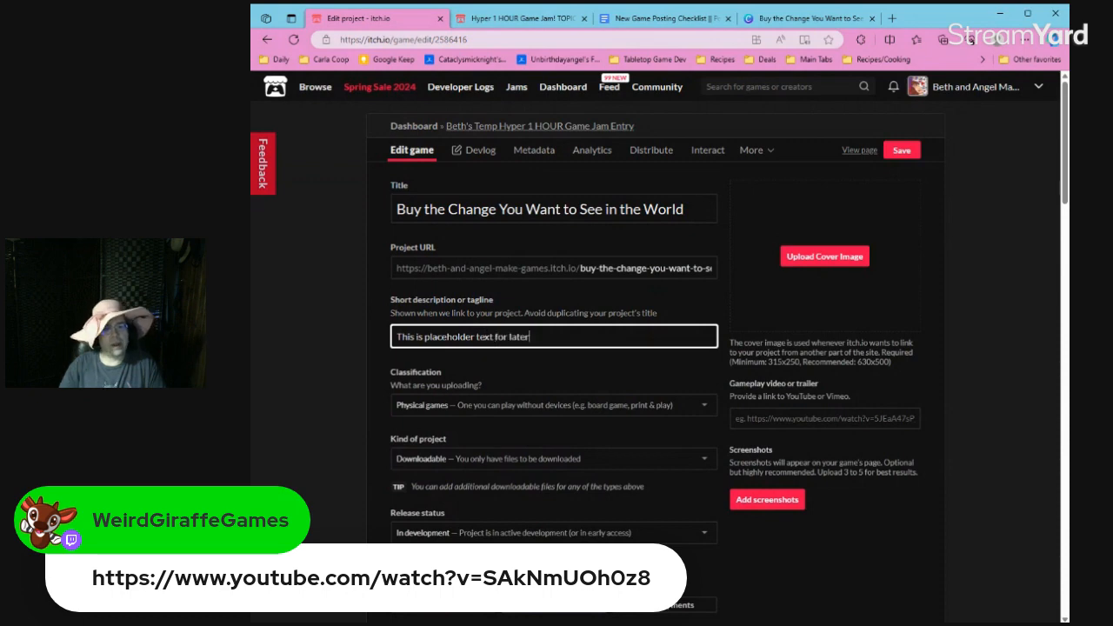
Try the "$0 or donate" pricing option and switch the pricing back to Paid.
scroll(399, 383, down, 5)
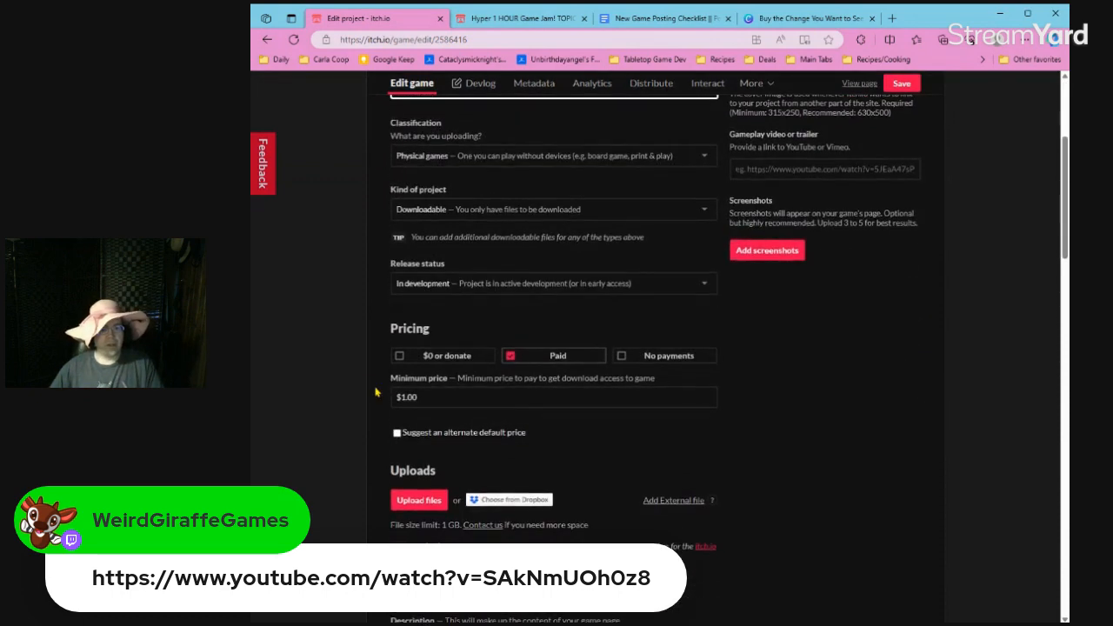
scroll(356, 353, up, 2)
scroll(356, 353, down, 4)
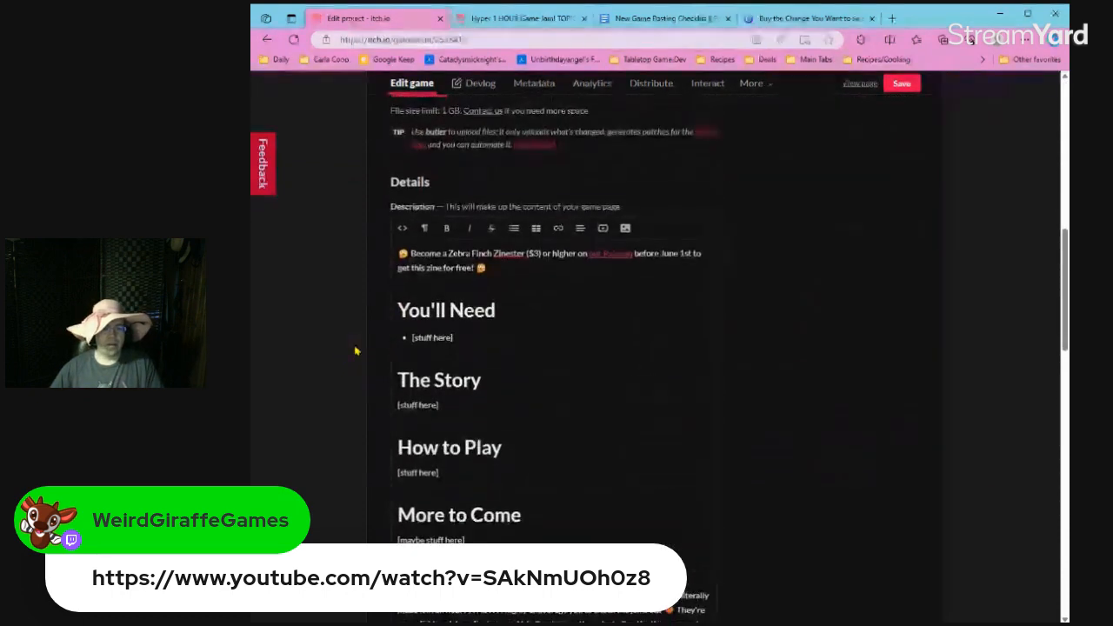
scroll(356, 352, up, 4)
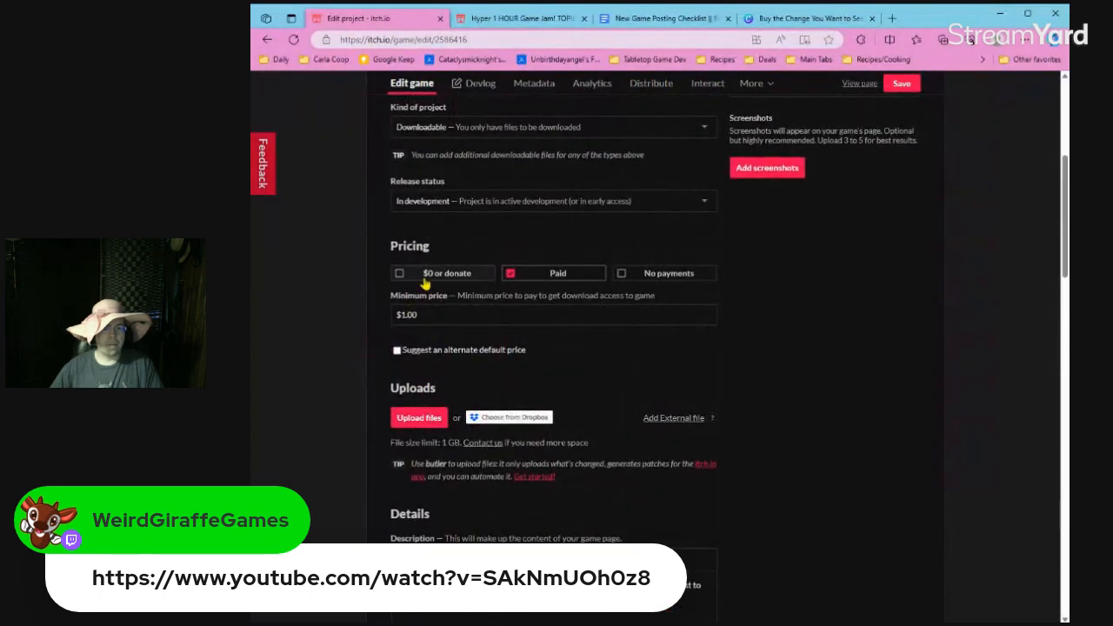
click(426, 277)
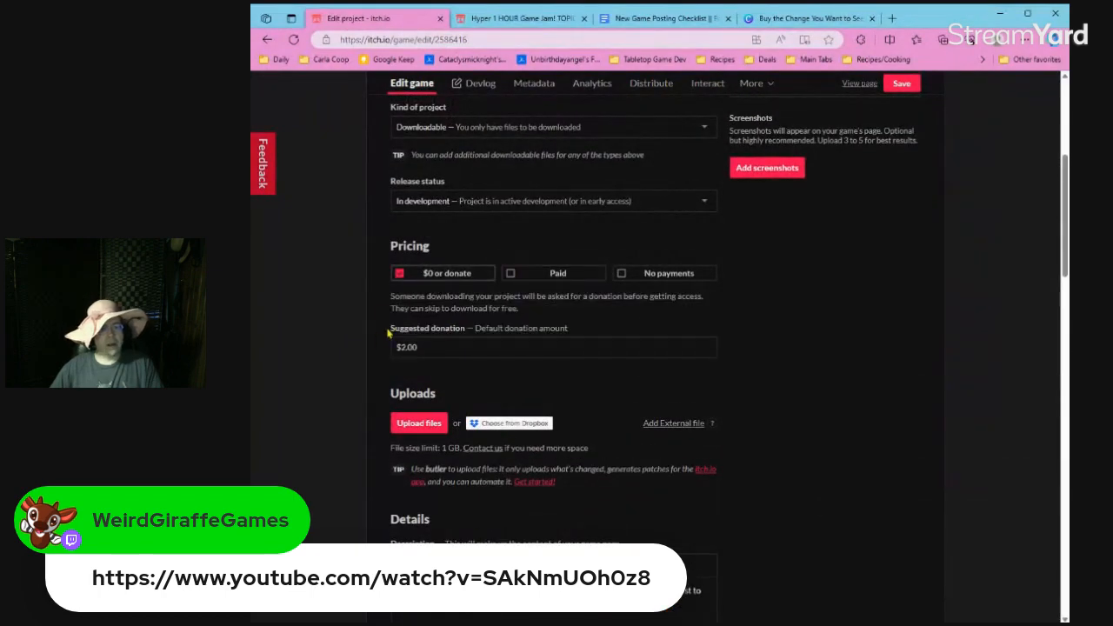
click(557, 273)
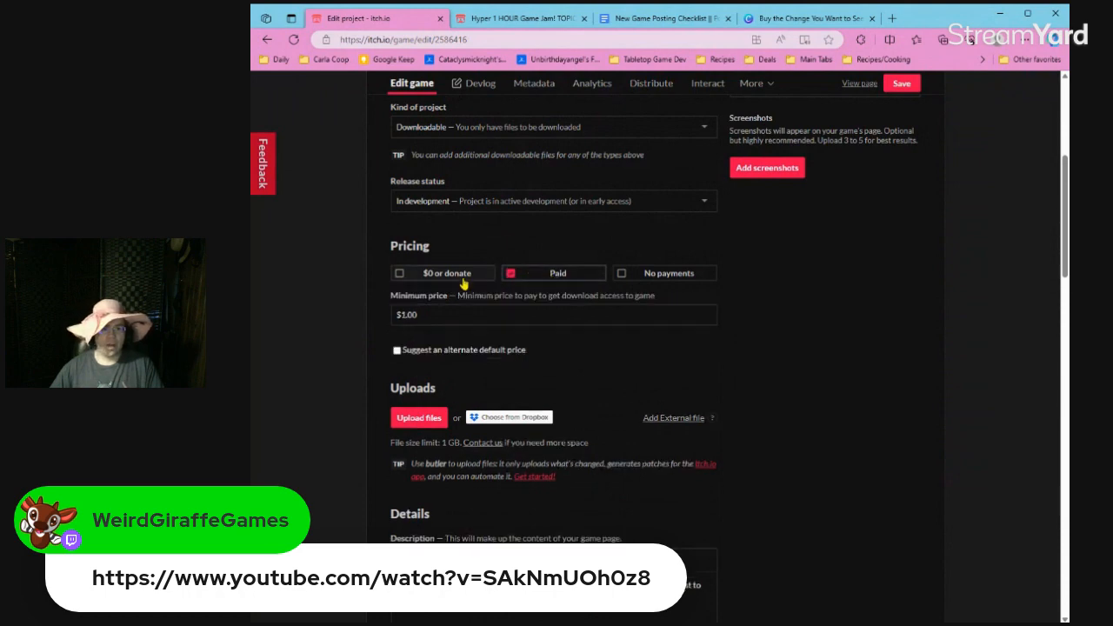
Replace the Patreon tier name "Zebra Finch Zinester" with "Gaming Goose" in the description's opening line.
scroll(374, 313, down, 2)
scroll(367, 317, down, 4)
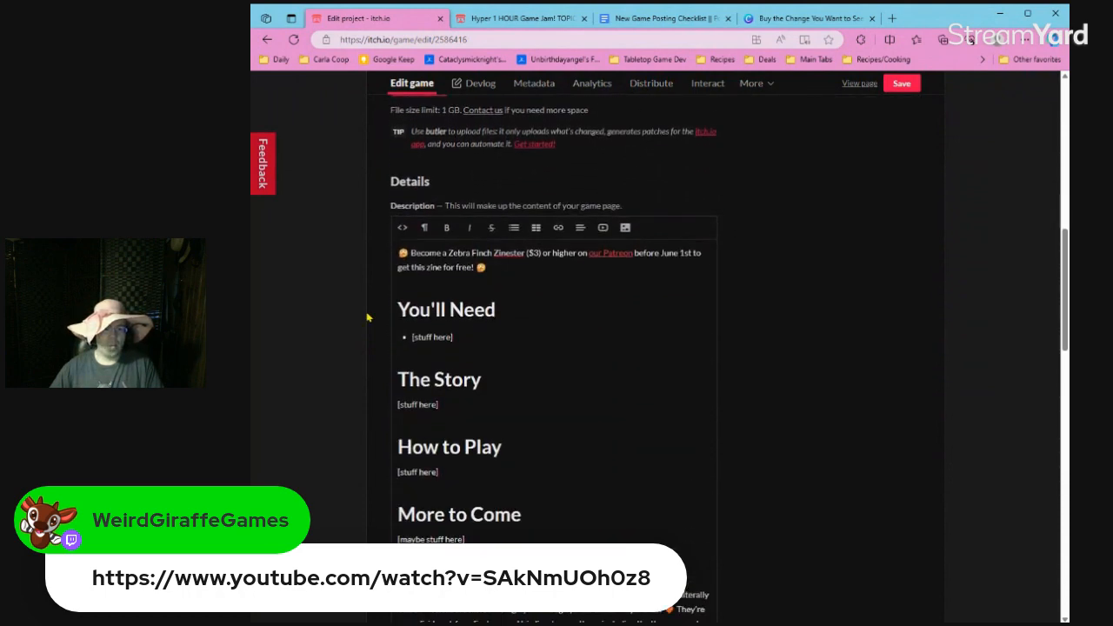
scroll(367, 318, down, 8)
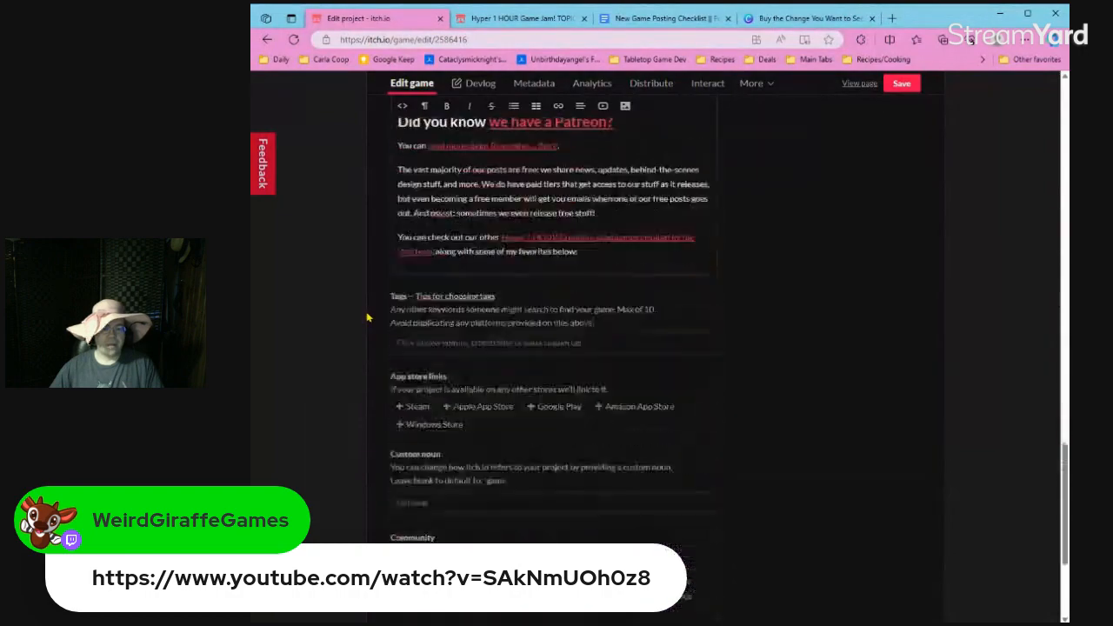
scroll(367, 318, up, 7)
scroll(367, 317, up, 5)
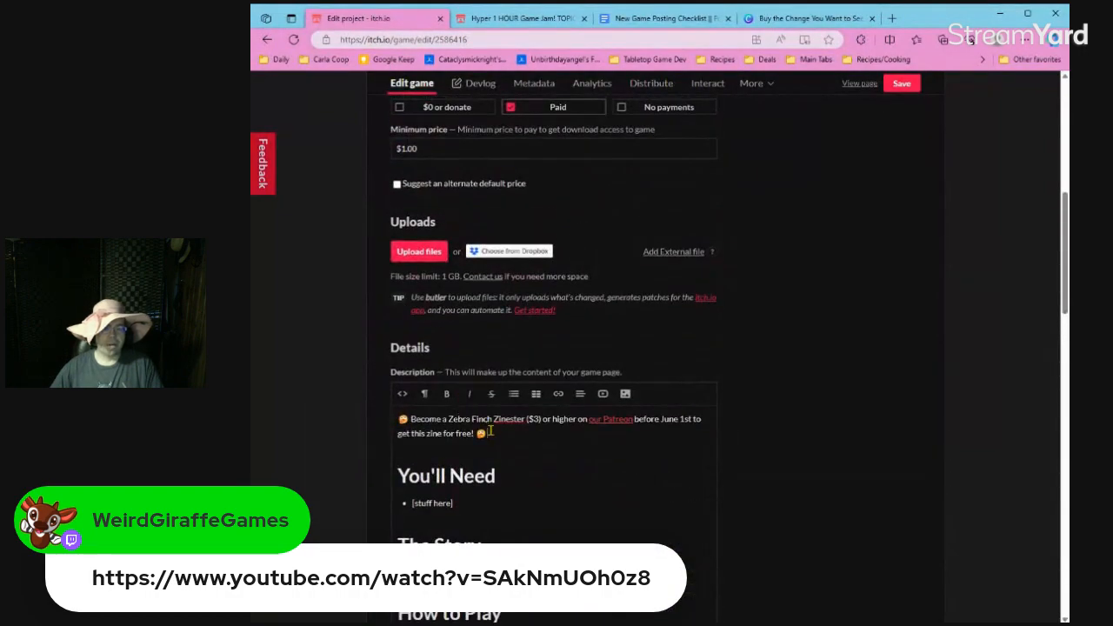
click(490, 430)
right_click(522, 420)
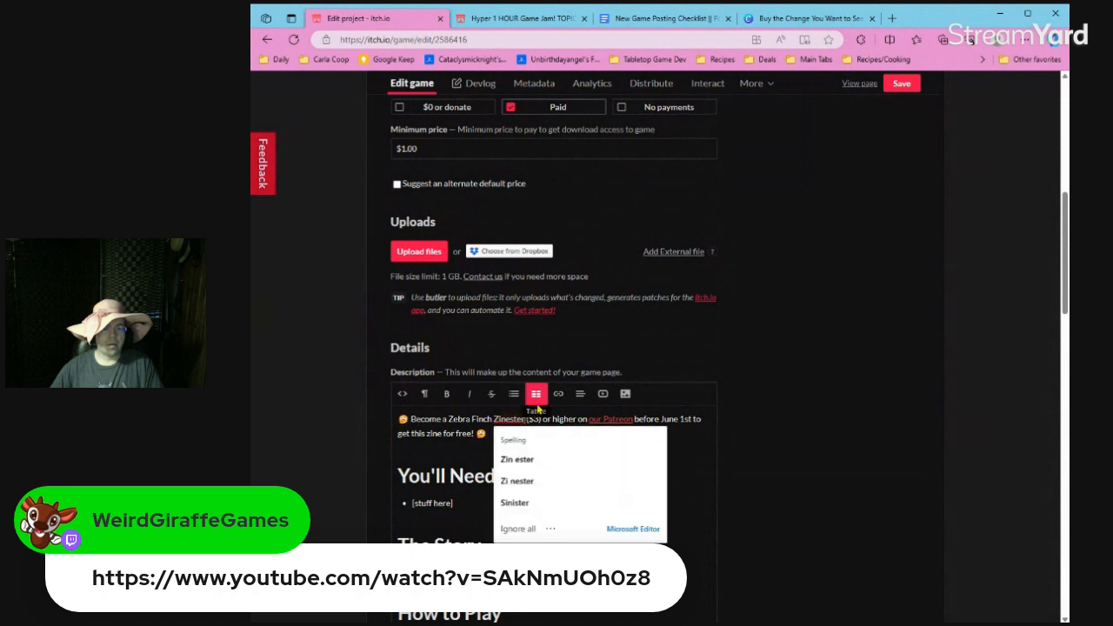
key(ctrl+shift+Down)
key(ctrl+shift+Left)
key(ctrl+shift+Left)
key(Right)
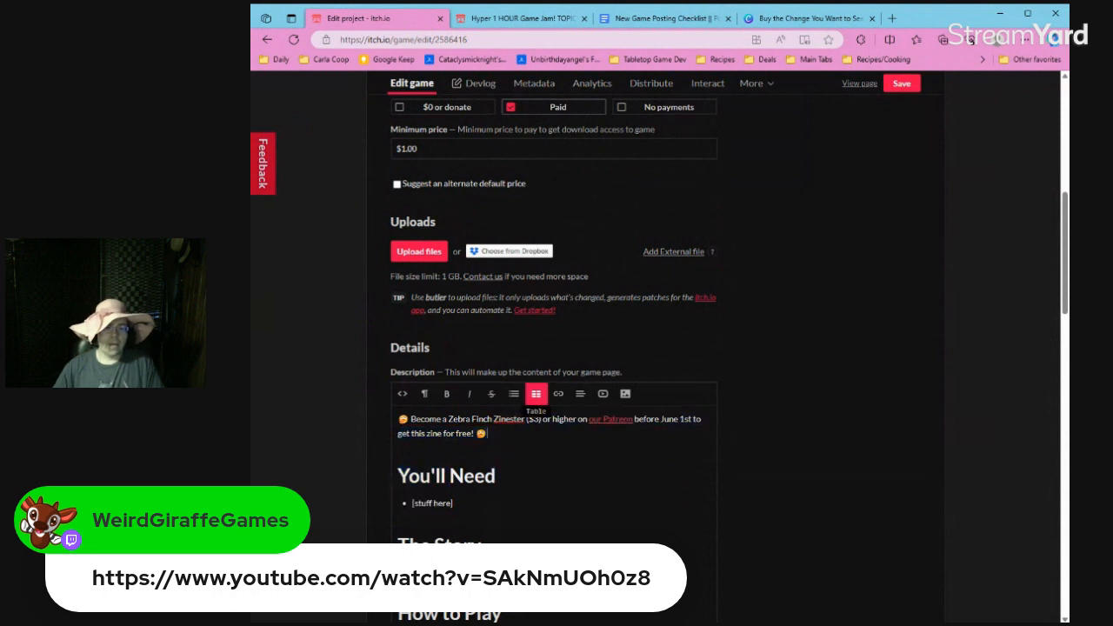
key(ctrl+shift+Left)
key(ctrl+shift+Left)
key(ctrl+shift+Left)
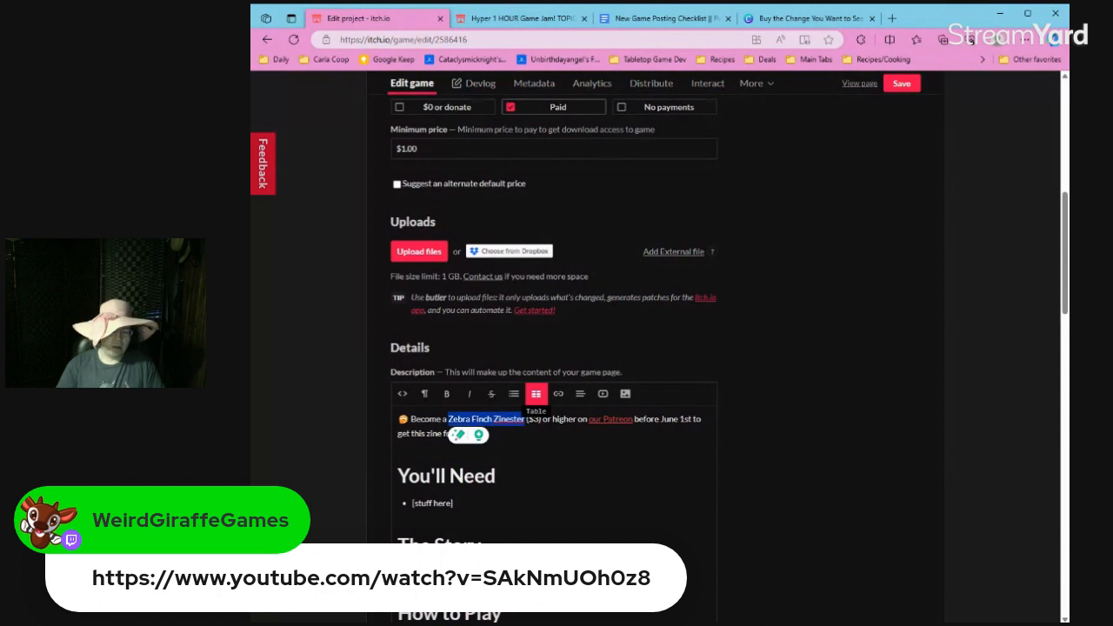
text(Gaming Goose)
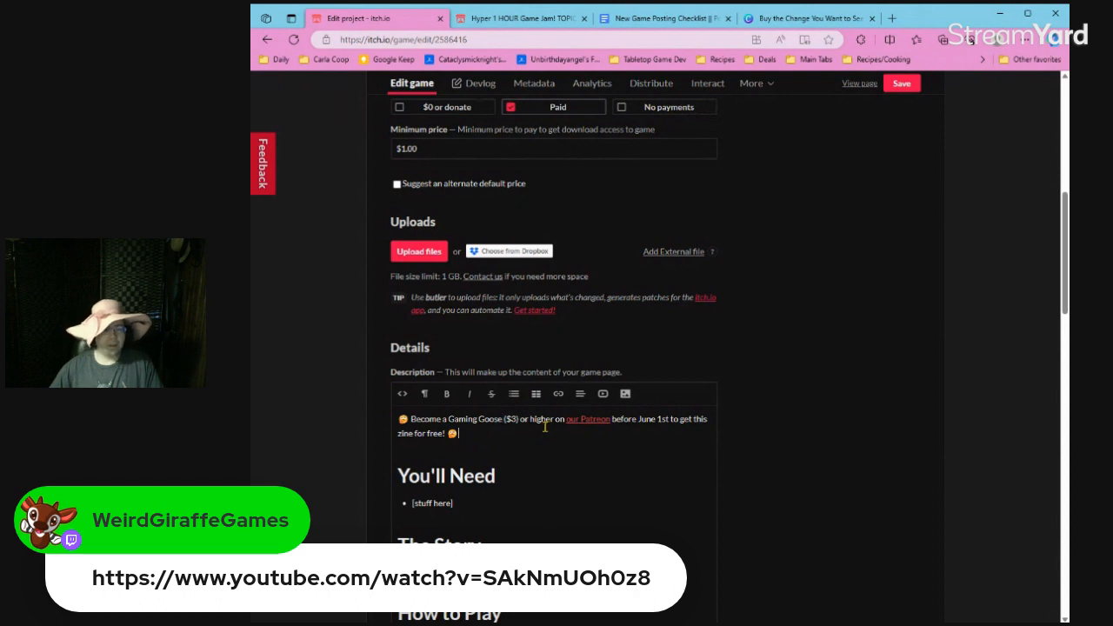
Add the line "ALL OF THE BELOW IS COMING LATER WHEN THIS IS MADE, THIS IS A PLACEHOLDER PAGE" below the Patreon sentence.
key(Return)
text(Al)
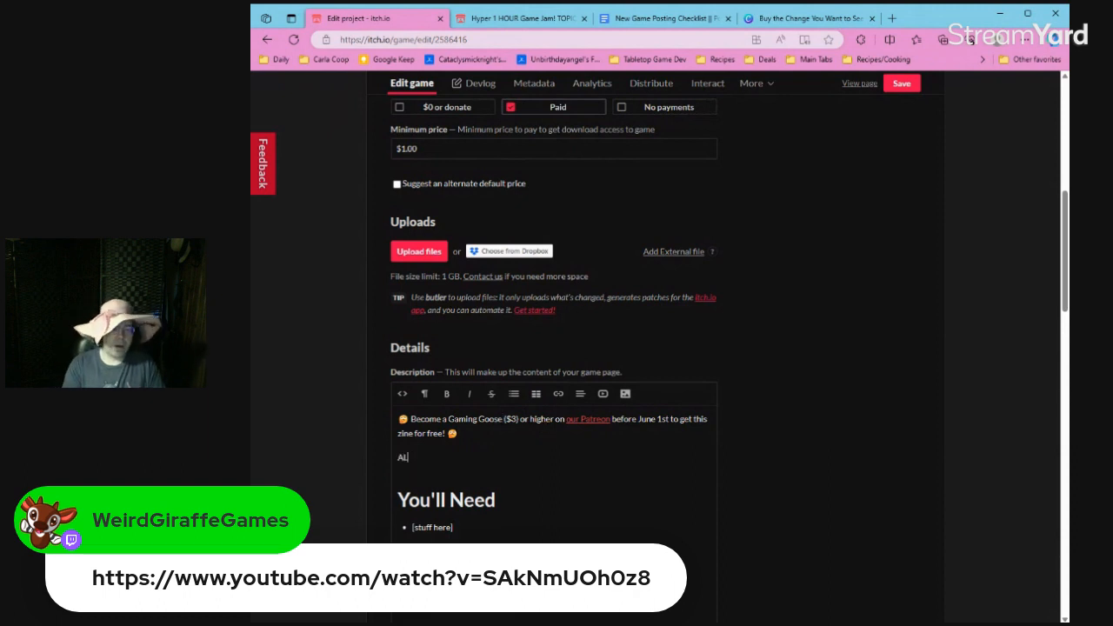
text(L OF THE BELOW IS COMING LATER WHEN THIS IS MADE, THIS IS)
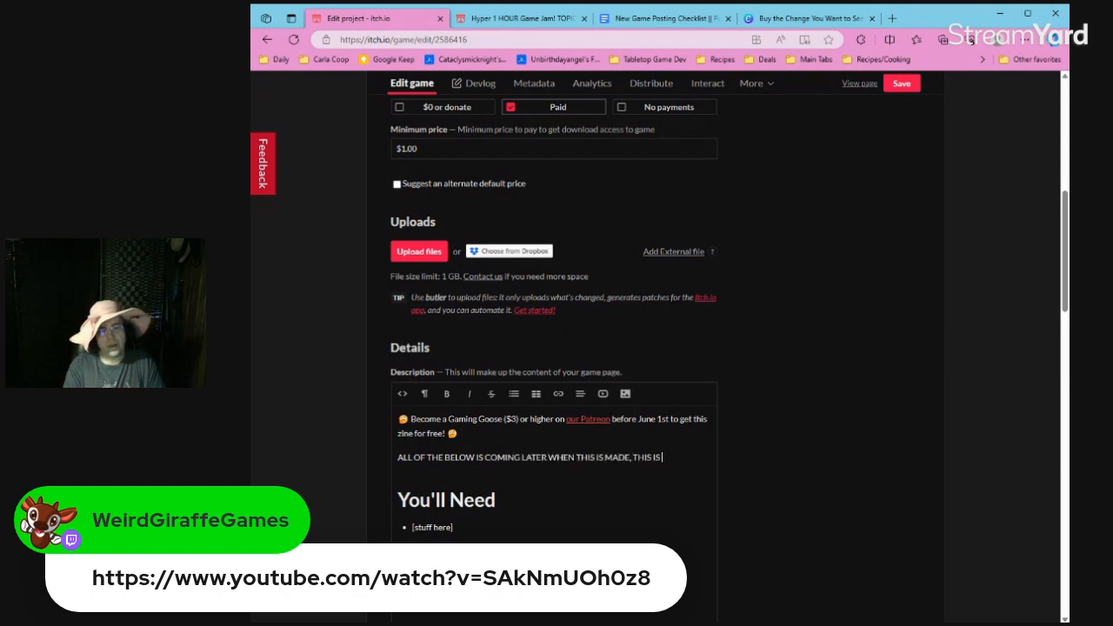
text( A PLACEHOLDER PAGE!)
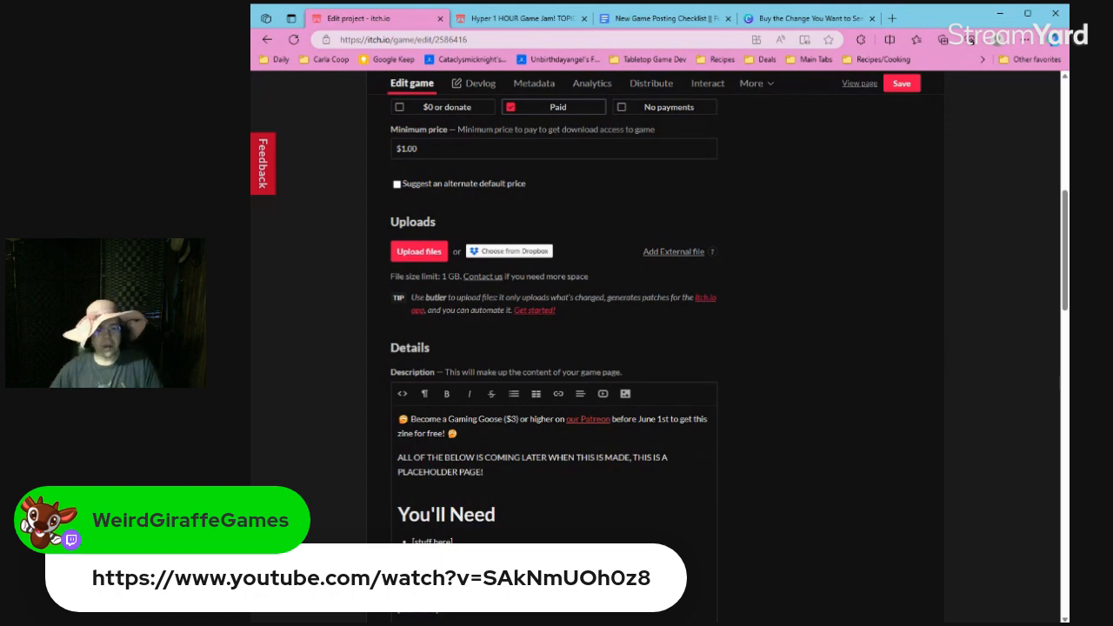
Save the project page and set its visibility to Public.
scroll(545, 425, down, 10)
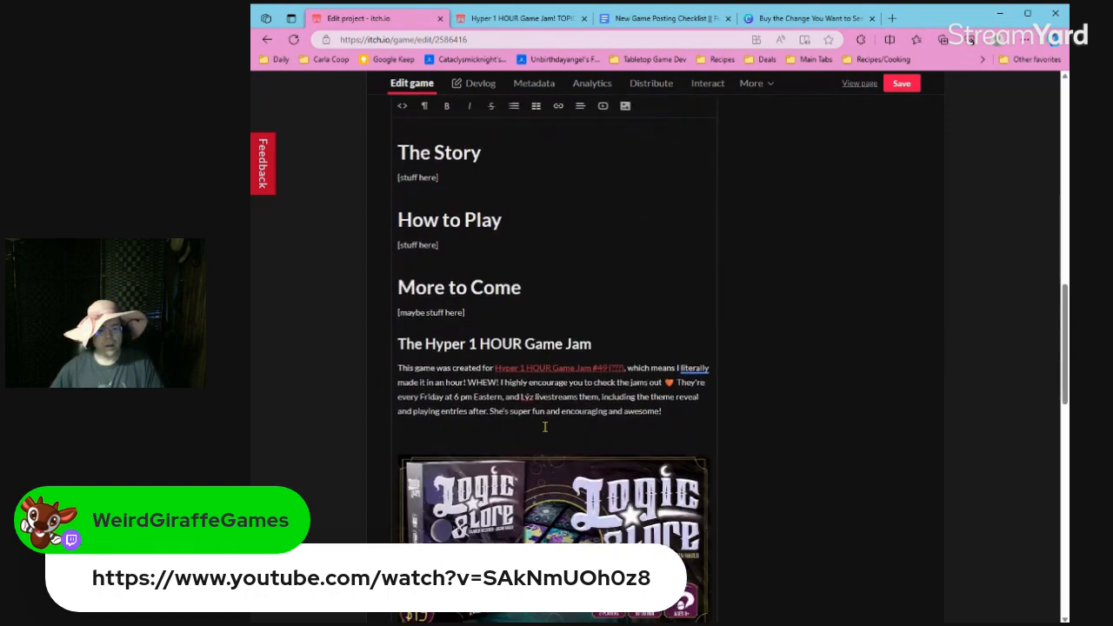
scroll(544, 425, down, 15)
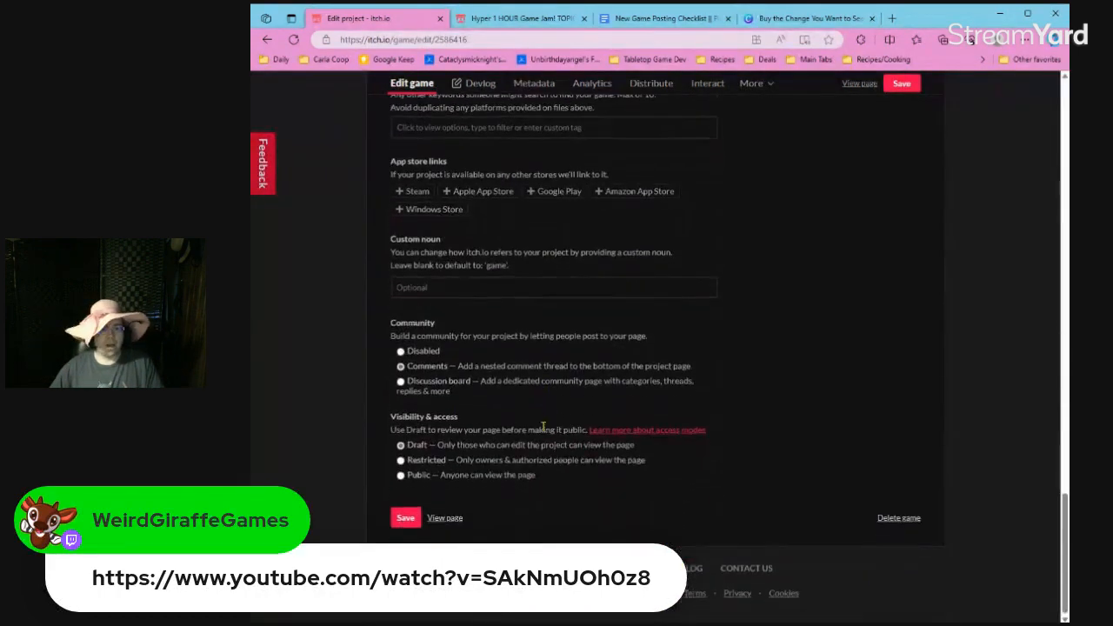
click(901, 84)
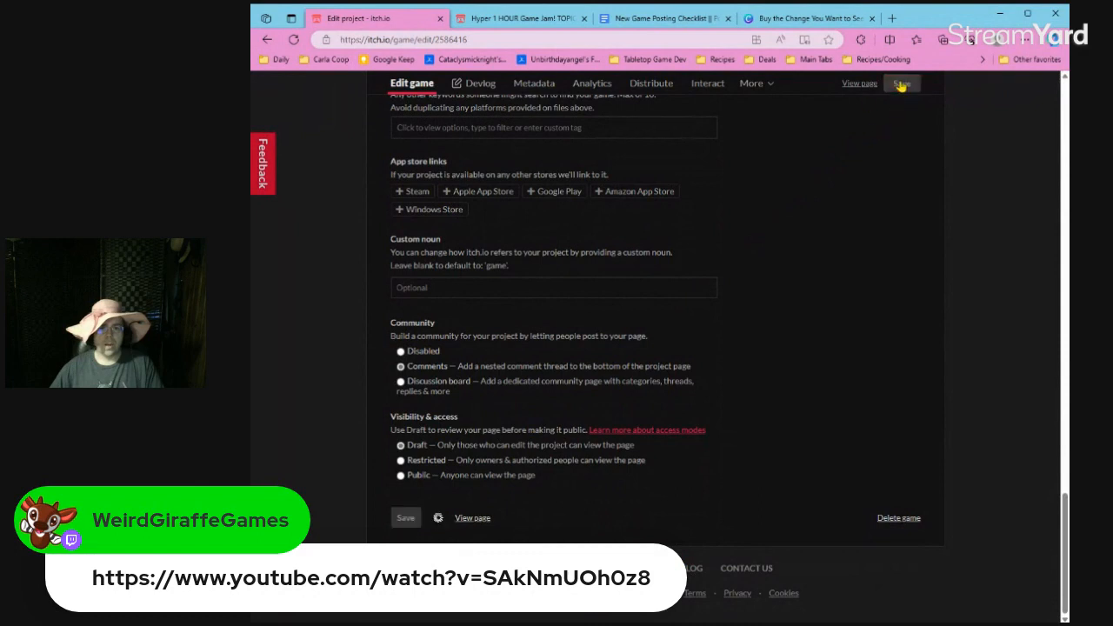
click(467, 475)
click(563, 475)
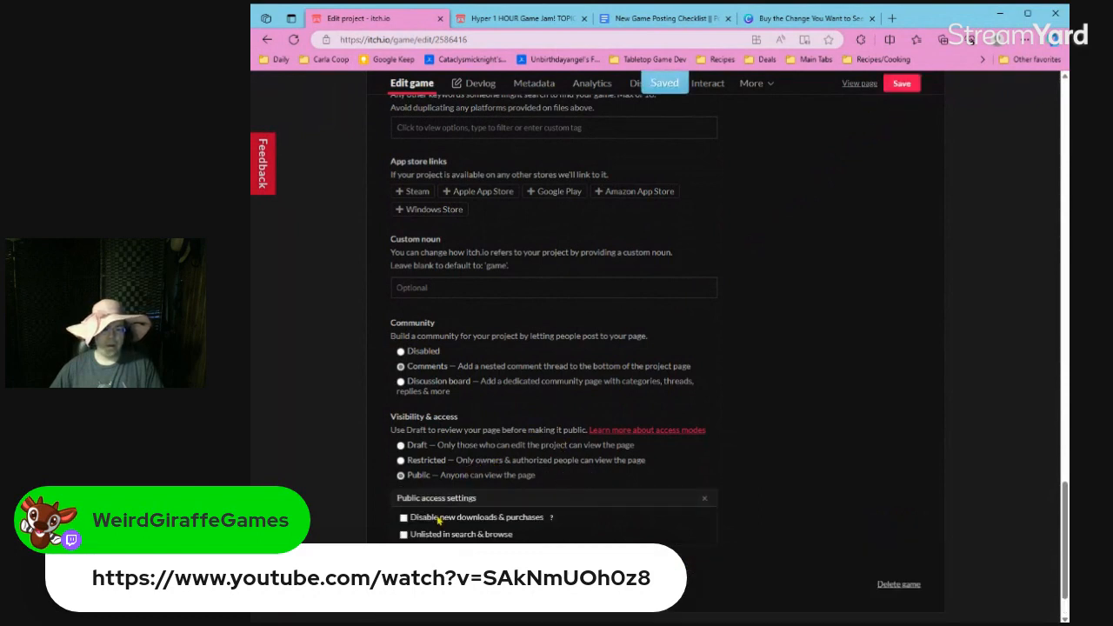
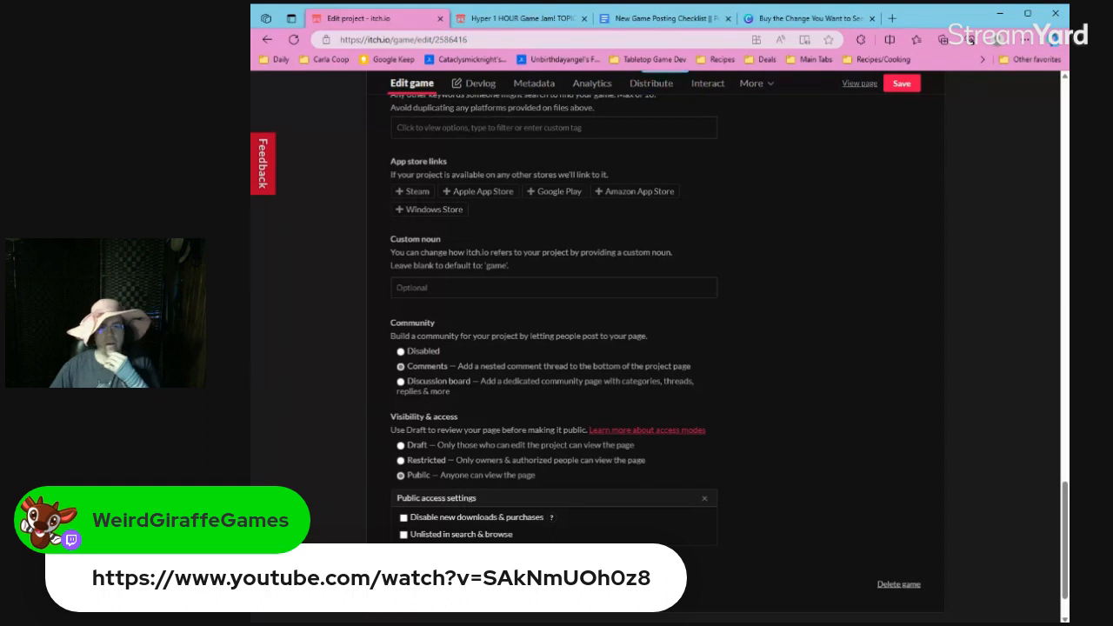
Make the project unlisted in search & browse and view its public page.
click(435, 520)
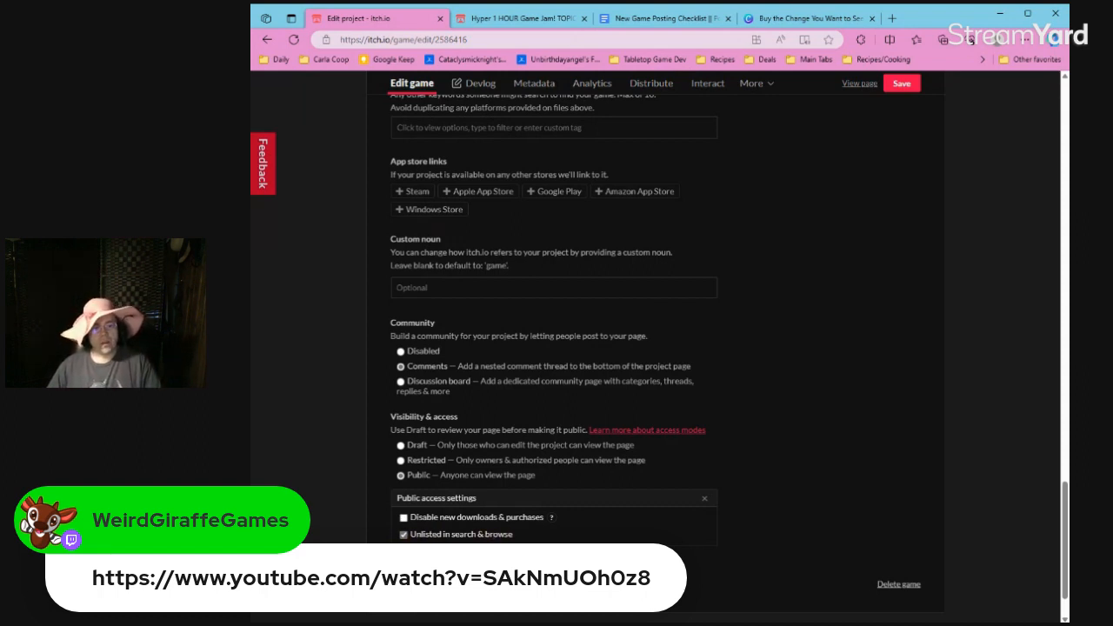
click(858, 84)
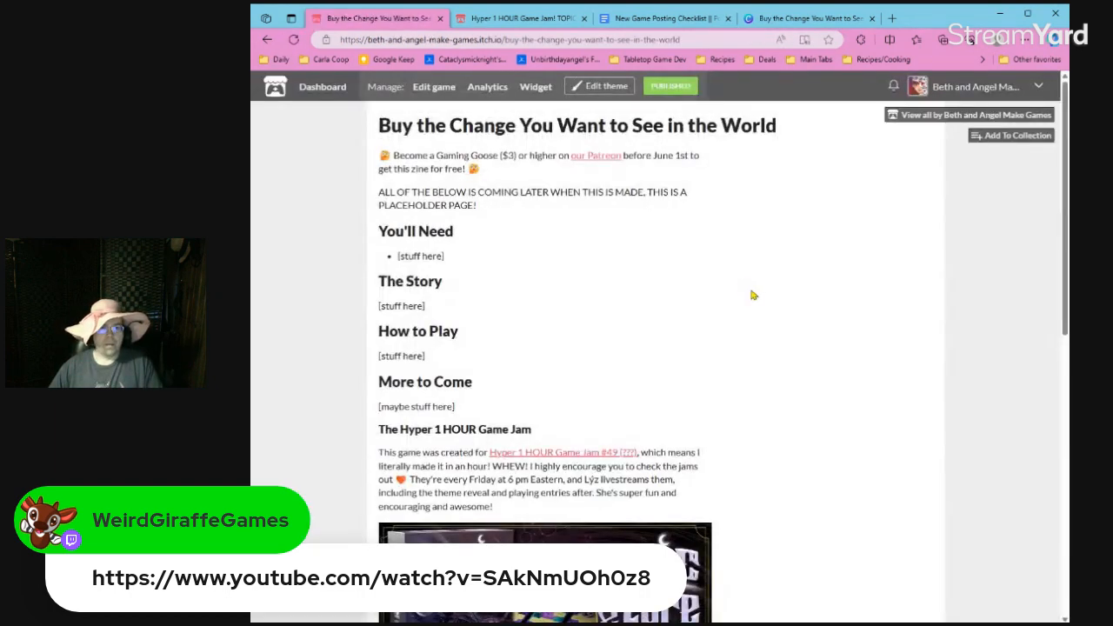
Hide "Buy the Change You Want to See in the World" from the creator profile's project list and reopen the project for editing.
click(903, 113)
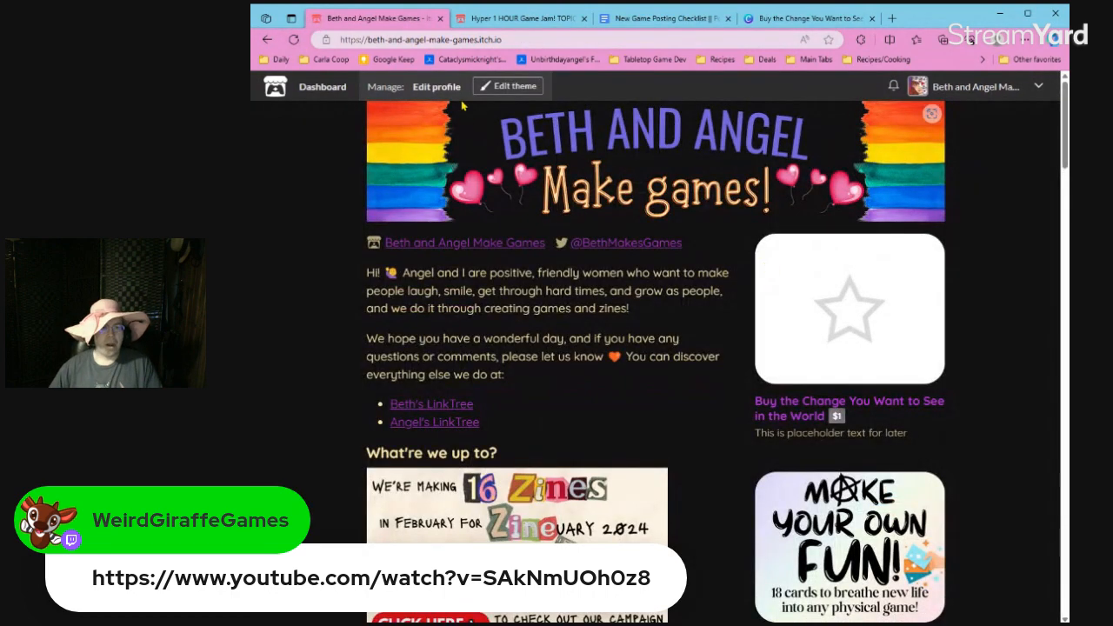
click(509, 86)
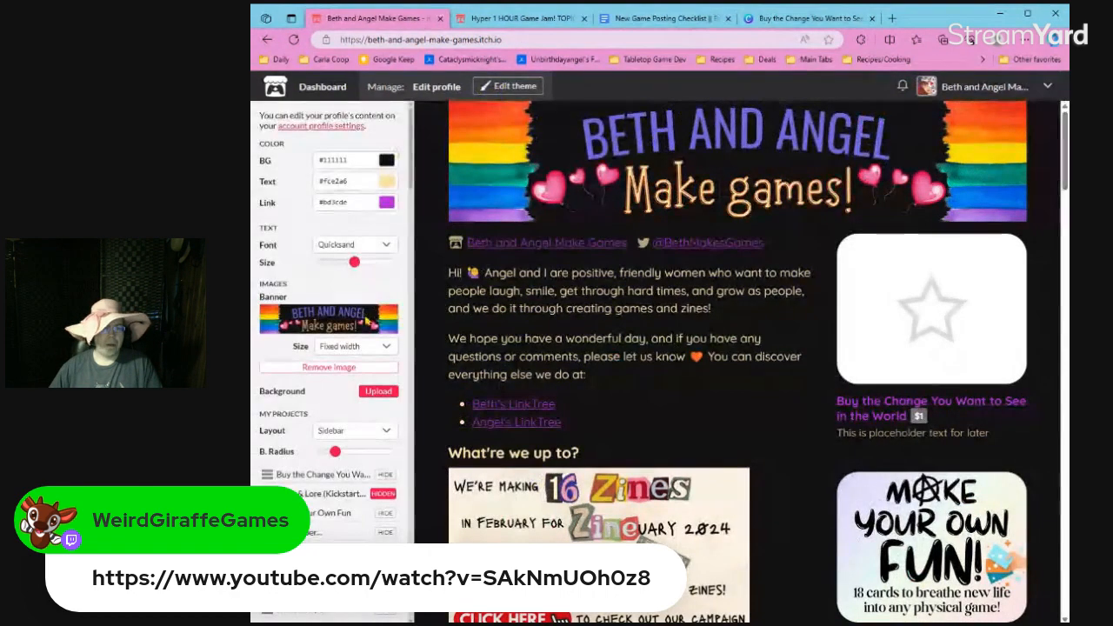
scroll(367, 322, down, 1)
click(385, 396)
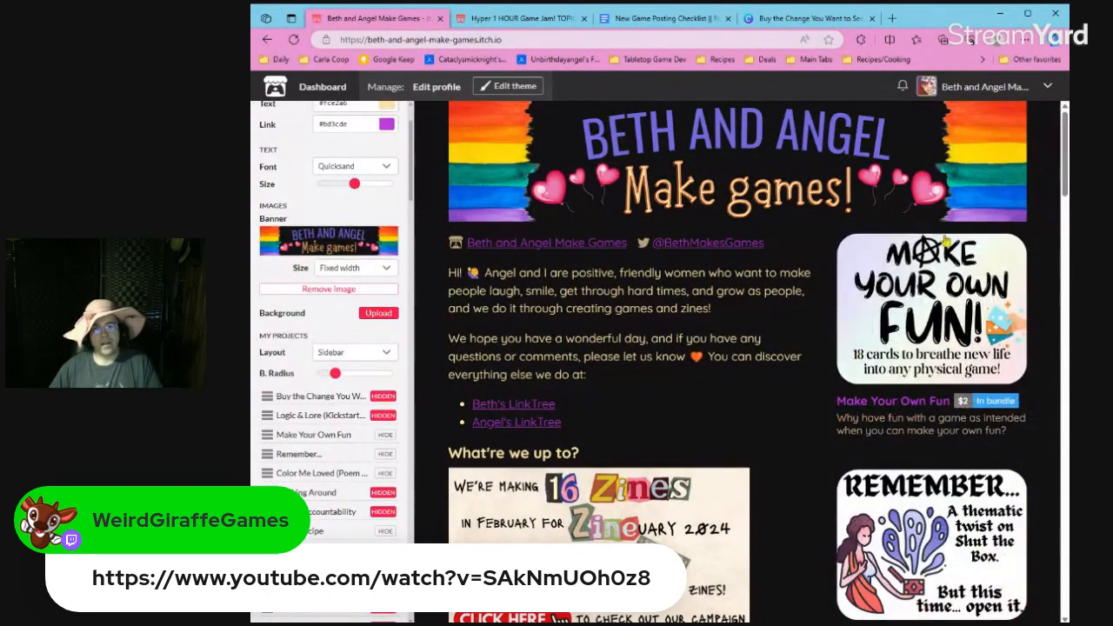
click(384, 396)
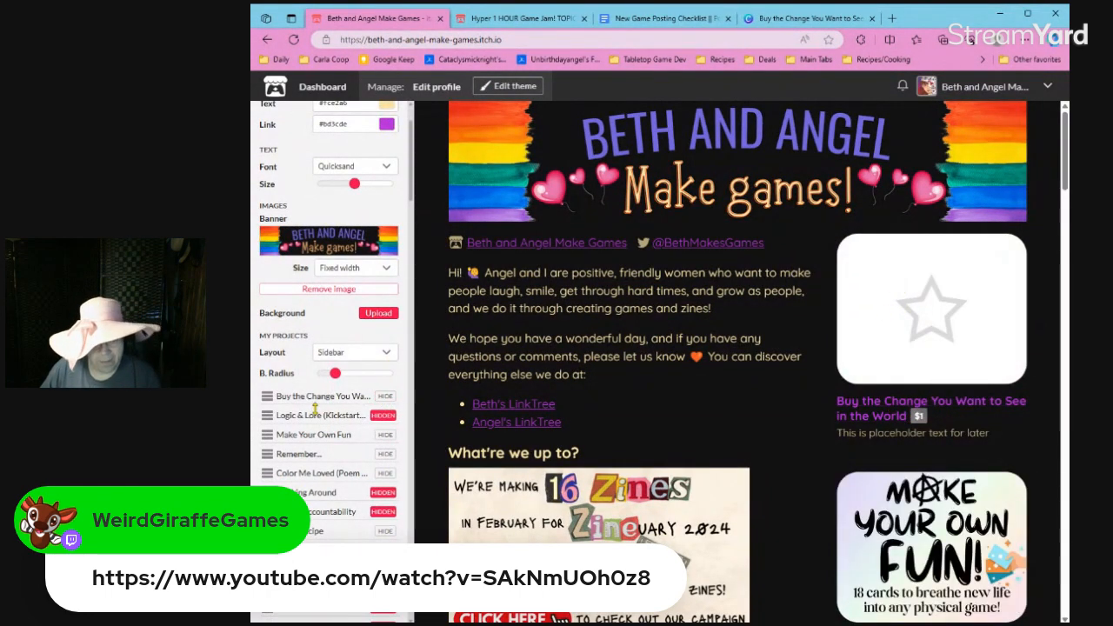
click(385, 396)
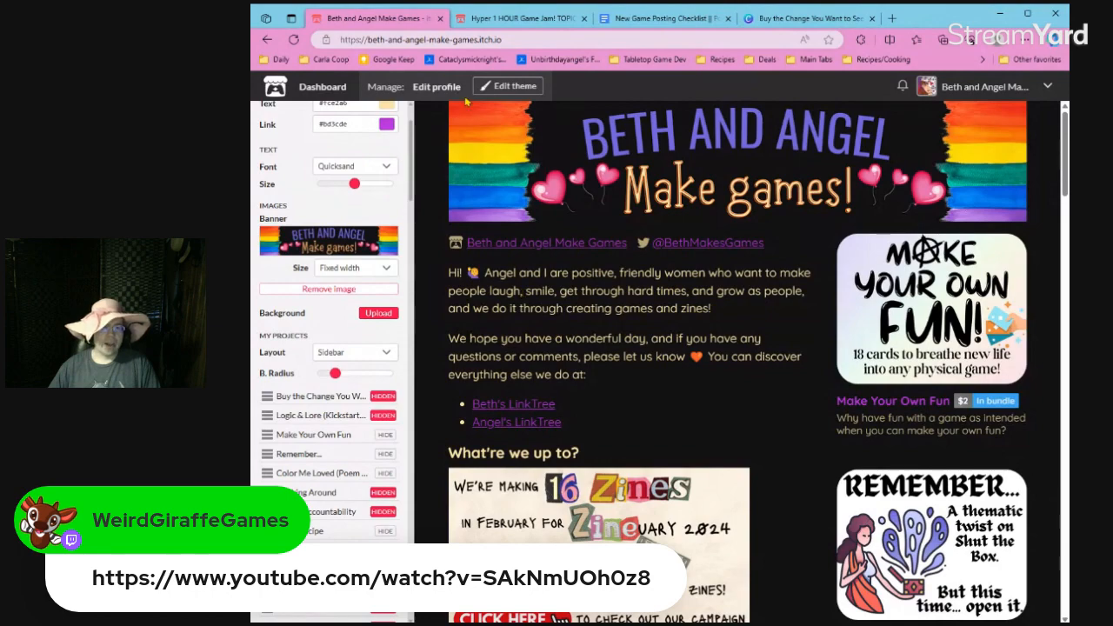
scroll(369, 279, down, 20)
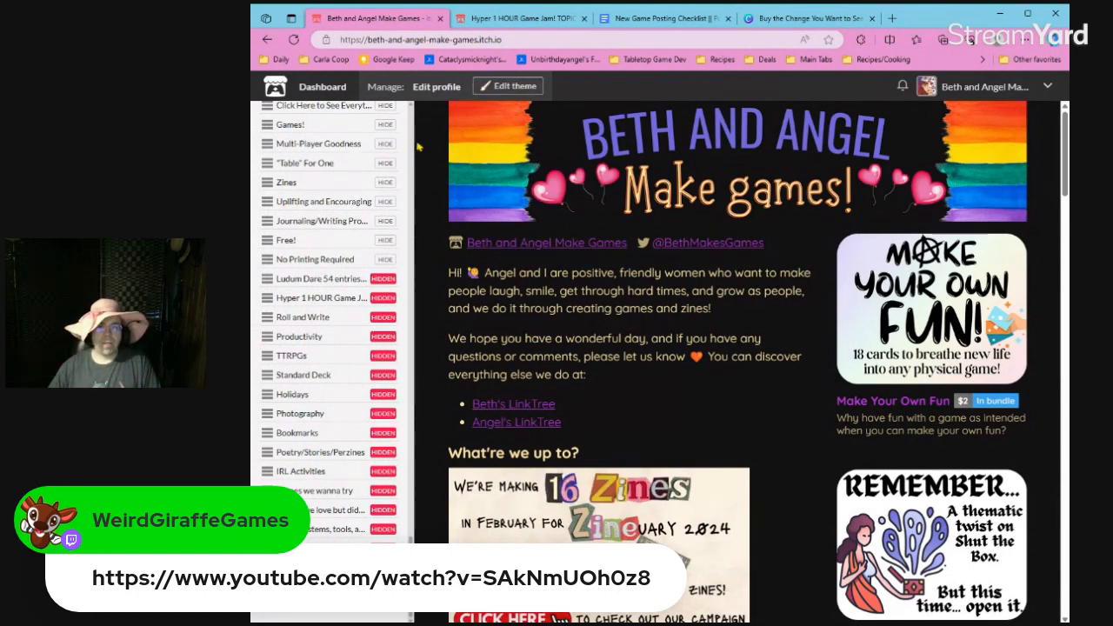
click(266, 40)
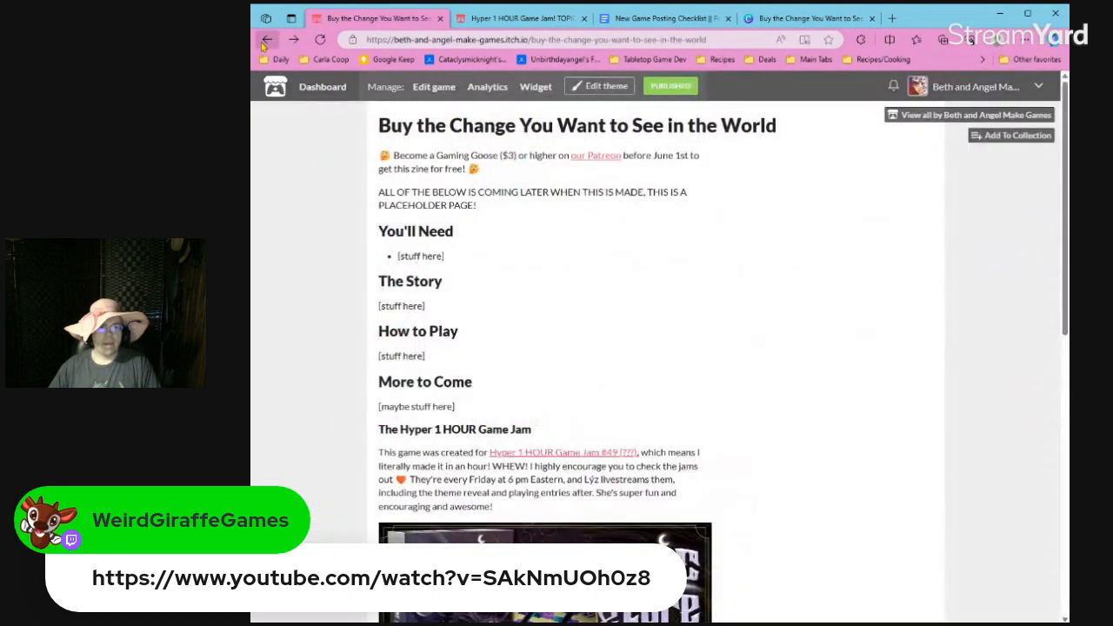
click(418, 90)
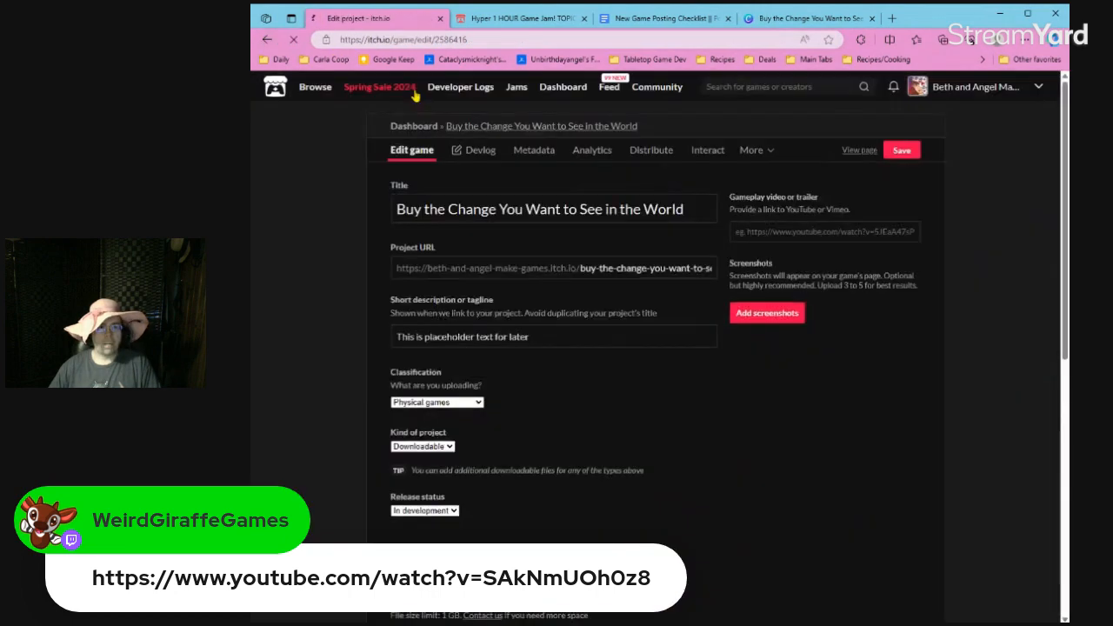
Submit "Buy the Change You Want to See in the World" to the Hyper 1 HOUR Game Jam and view all submissions.
click(522, 17)
click(782, 325)
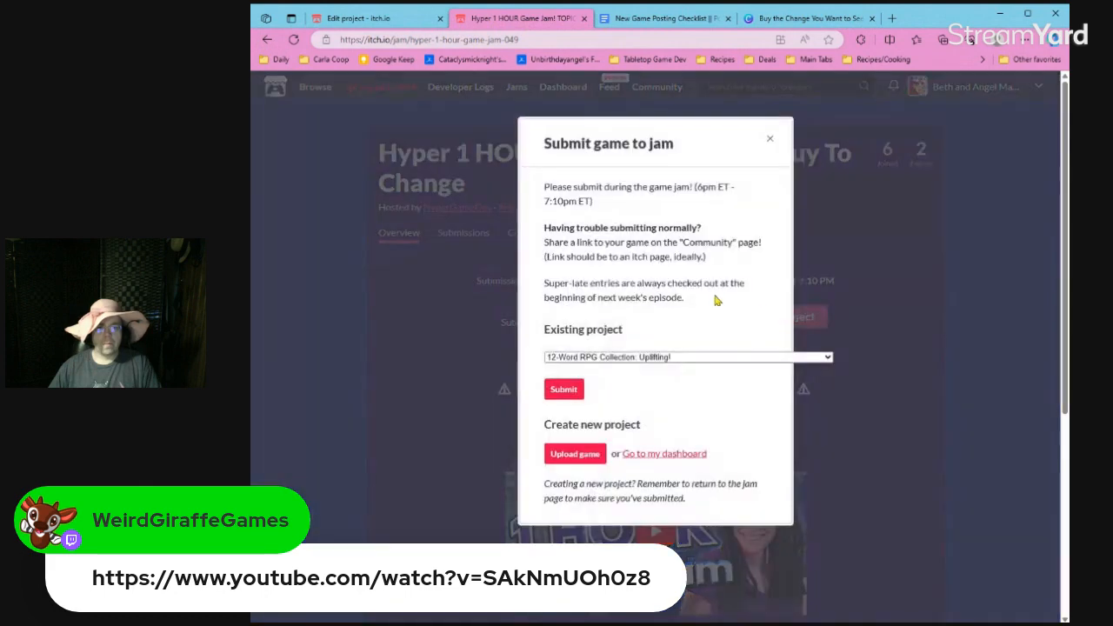
click(436, 359)
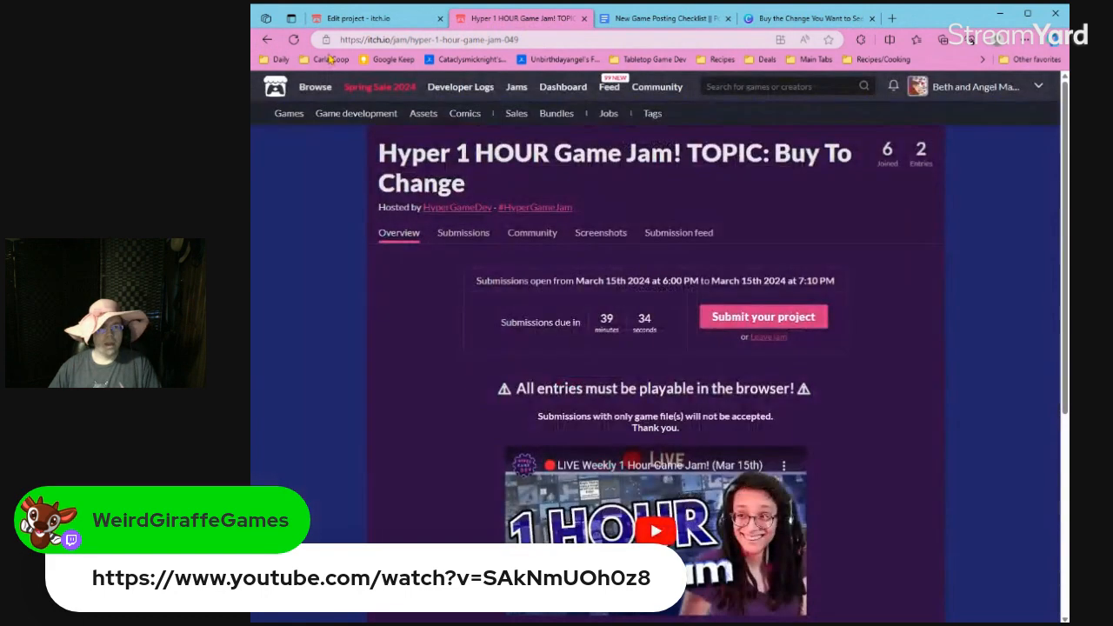
click(294, 40)
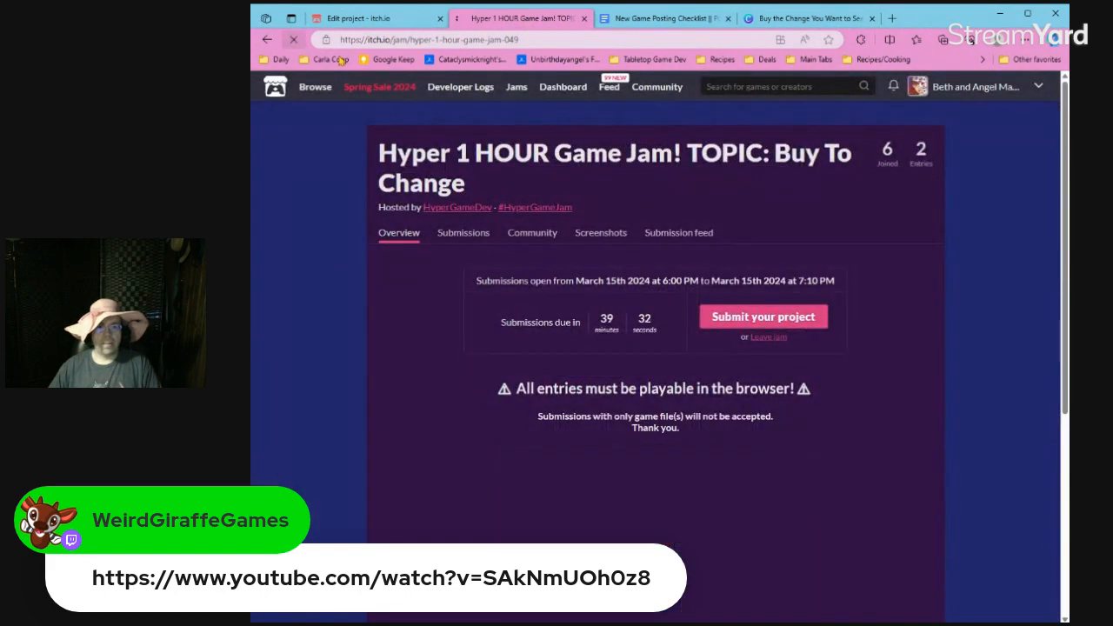
click(721, 319)
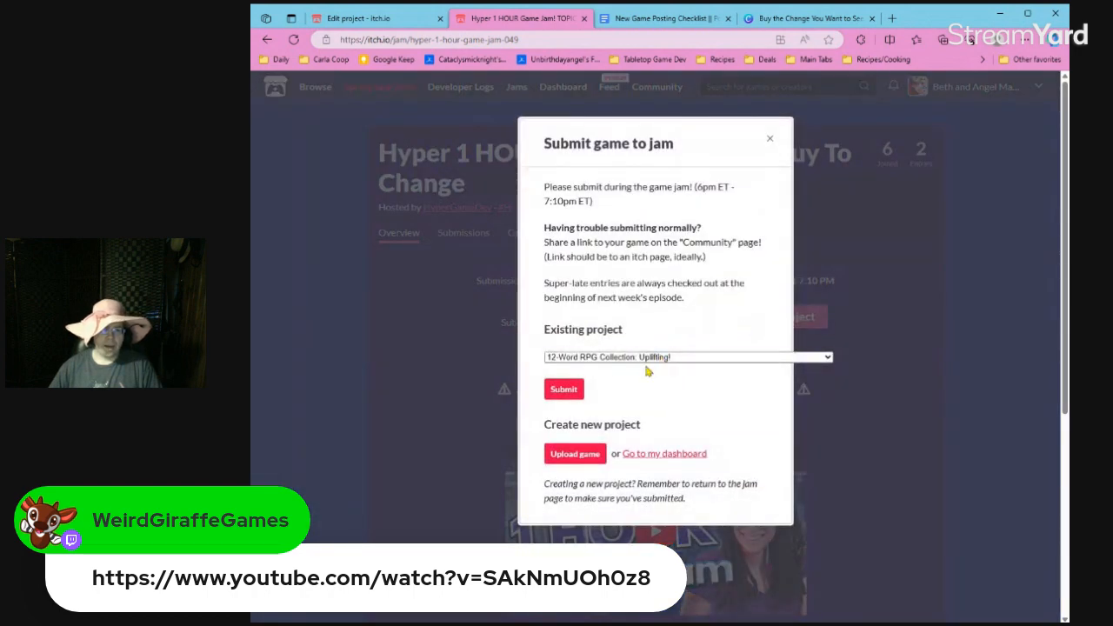
click(647, 371)
click(564, 389)
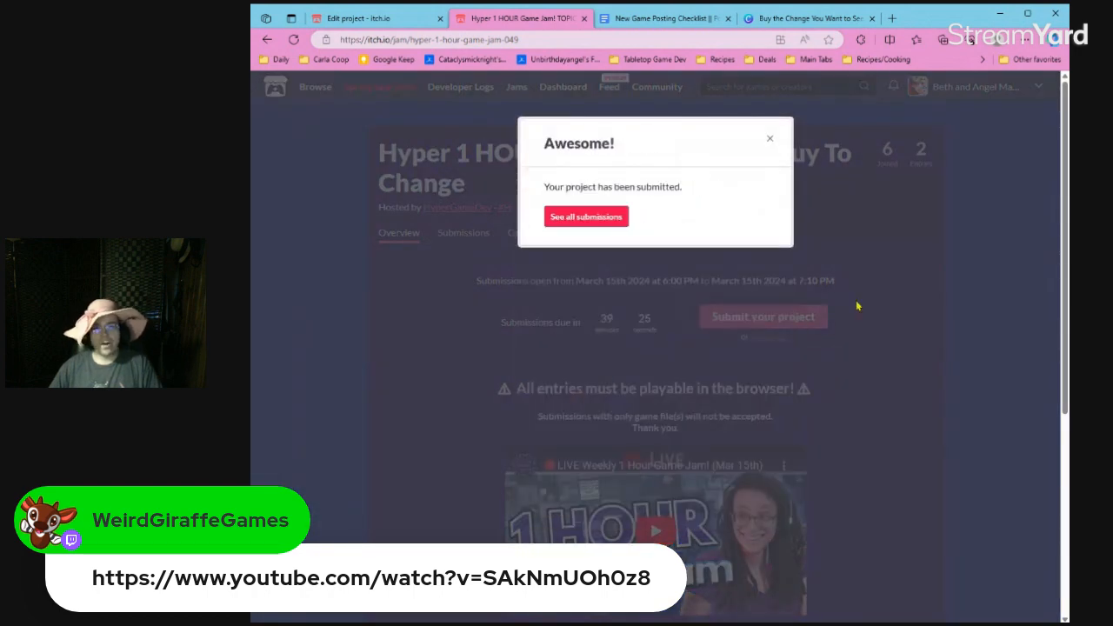
click(857, 306)
click(915, 168)
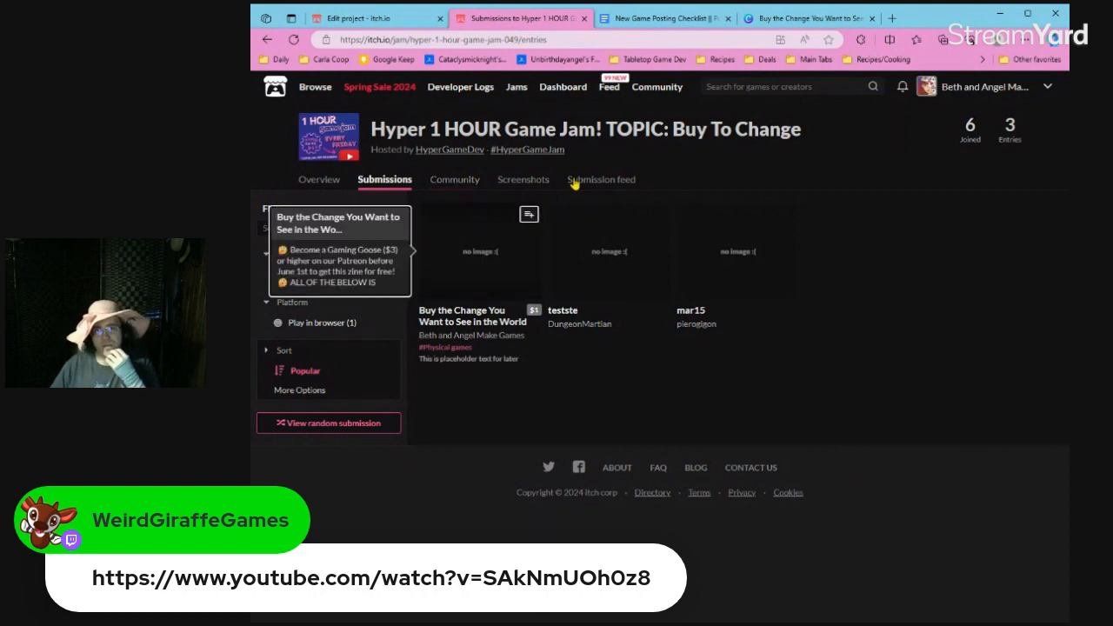
Switch to the Canva design of "Buy the Change You Want to See in the World".
click(792, 19)
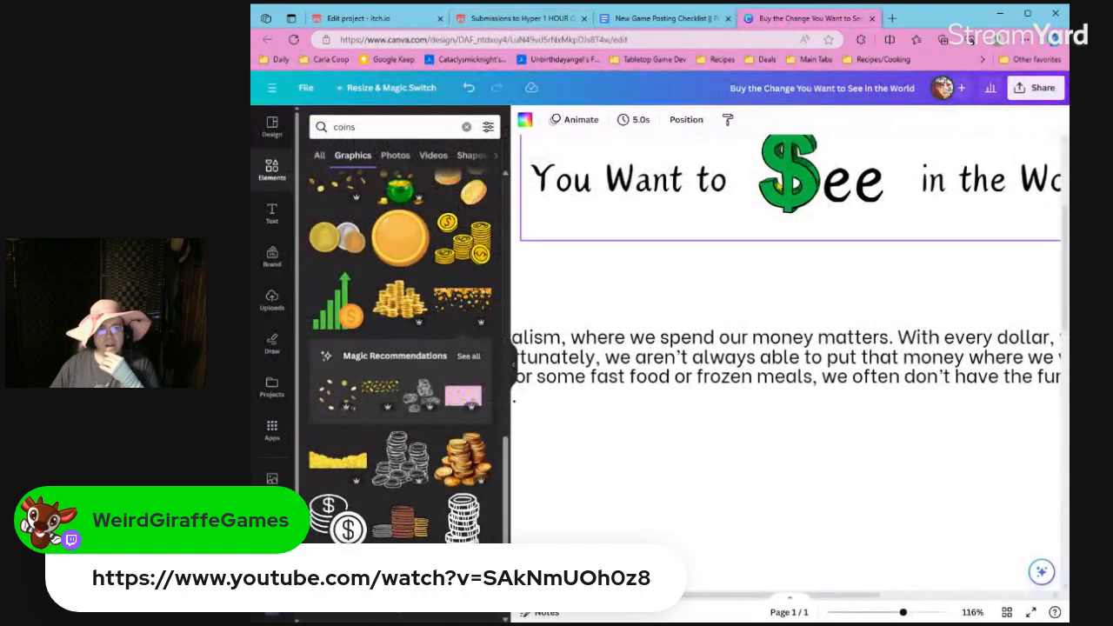
scroll(771, 235, up, 3)
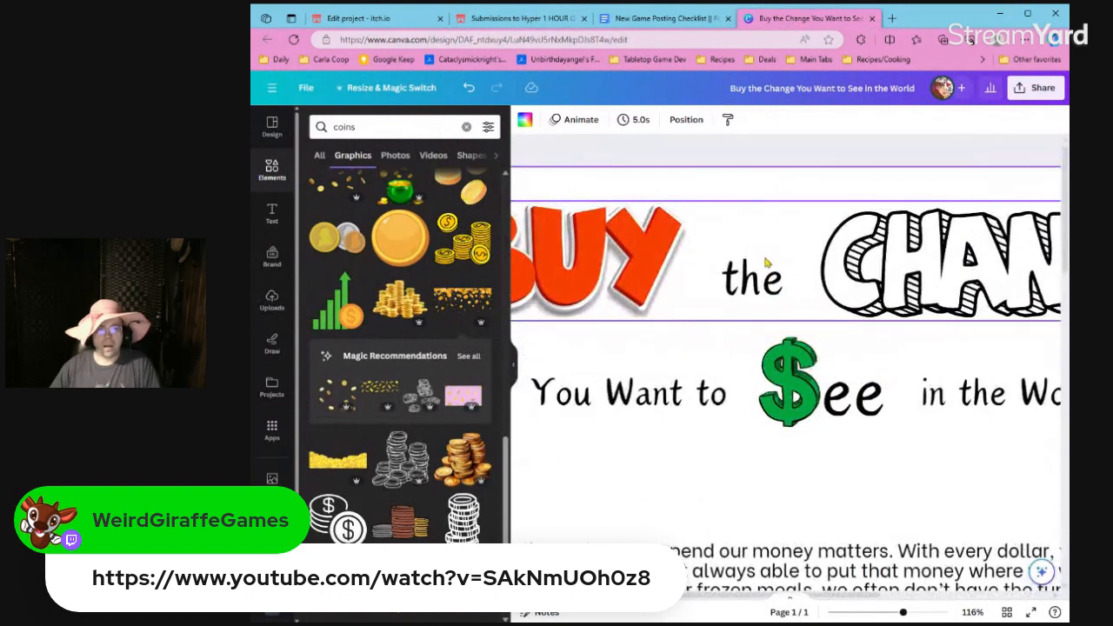
scroll(768, 261, down, 5)
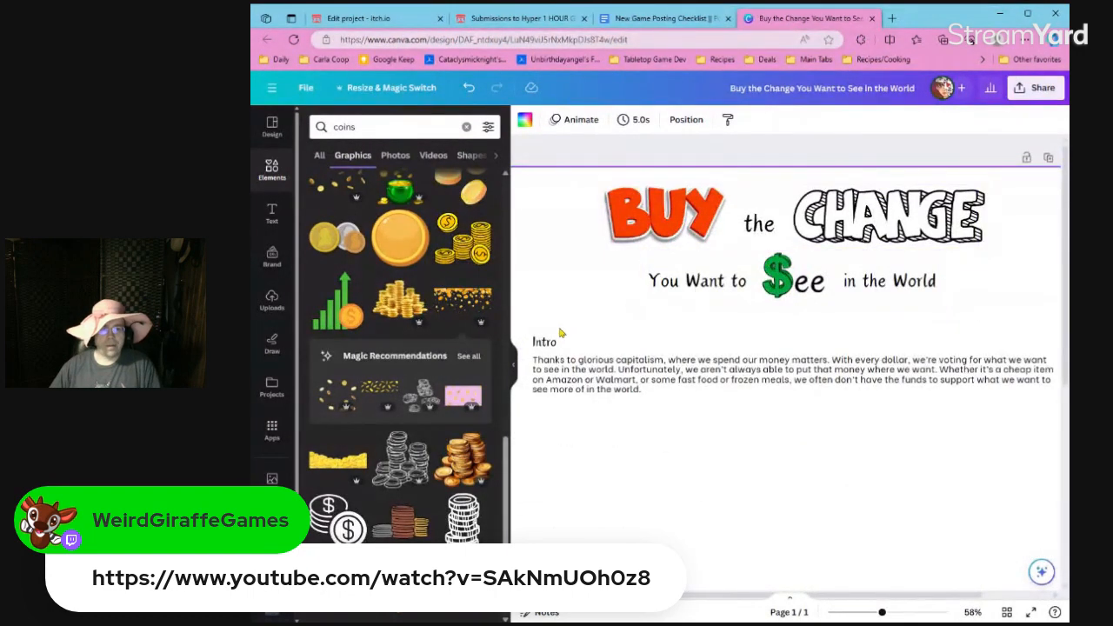
click(1060, 96)
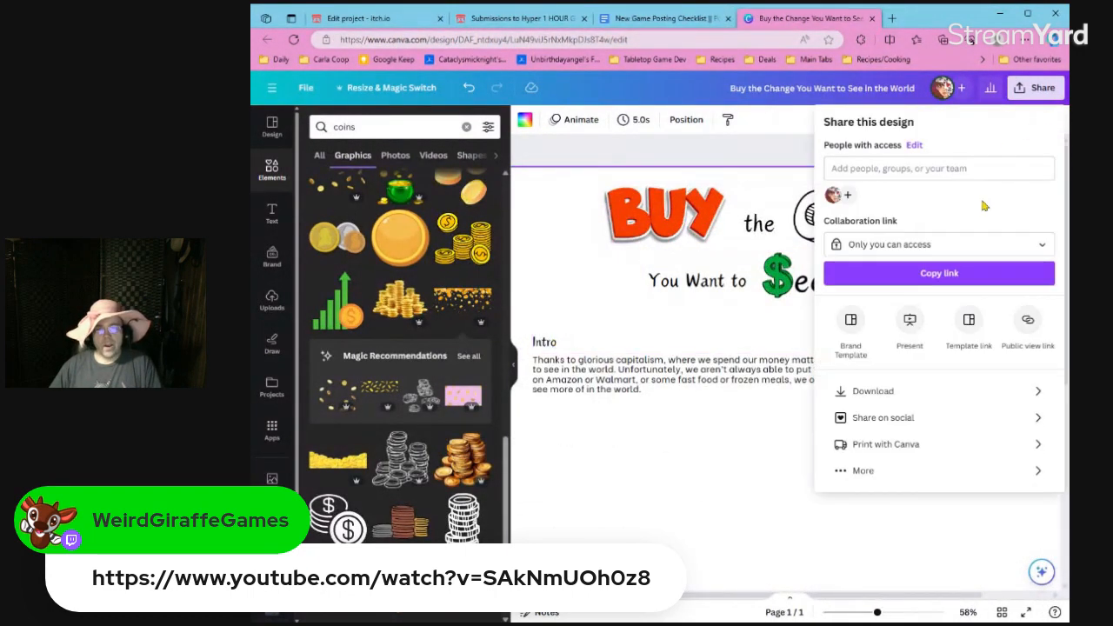
click(913, 388)
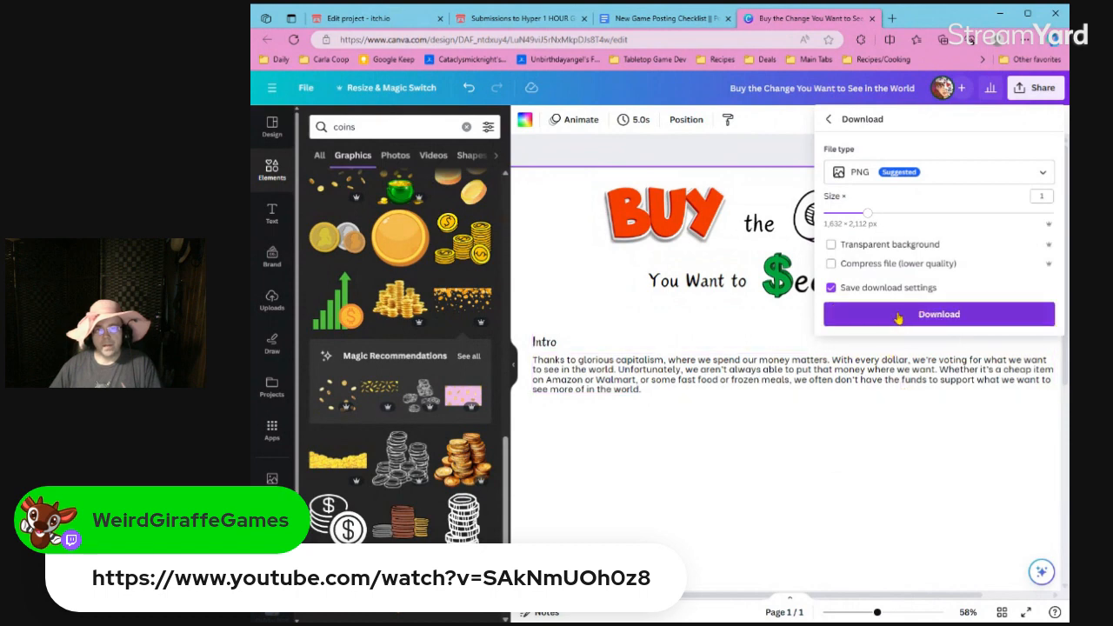
click(892, 173)
click(891, 315)
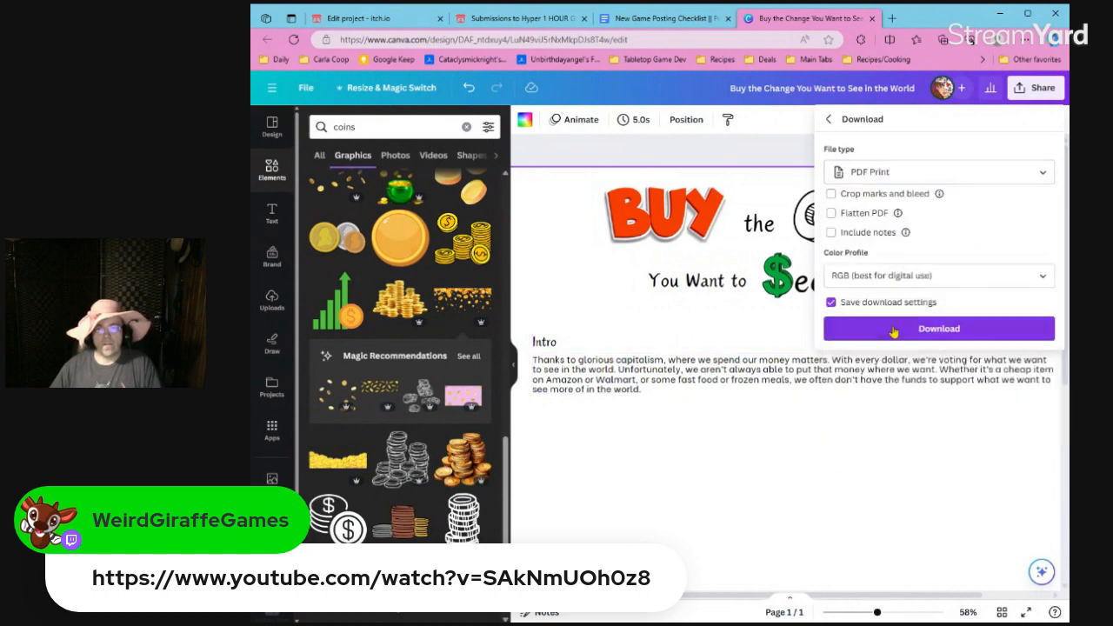
click(672, 145)
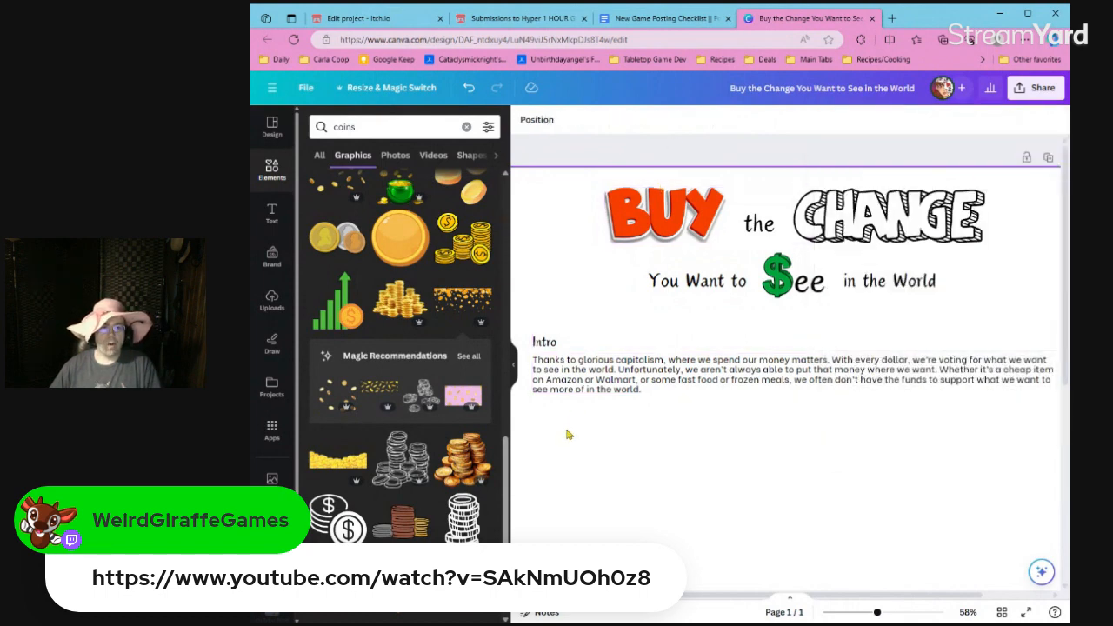
Try a copy of the Intro heading and paragraph lower on the page with both font sizes reduced together, and delete that copy.
scroll(570, 435, down, 1)
scroll(570, 435, up, 1)
scroll(567, 434, down, 3)
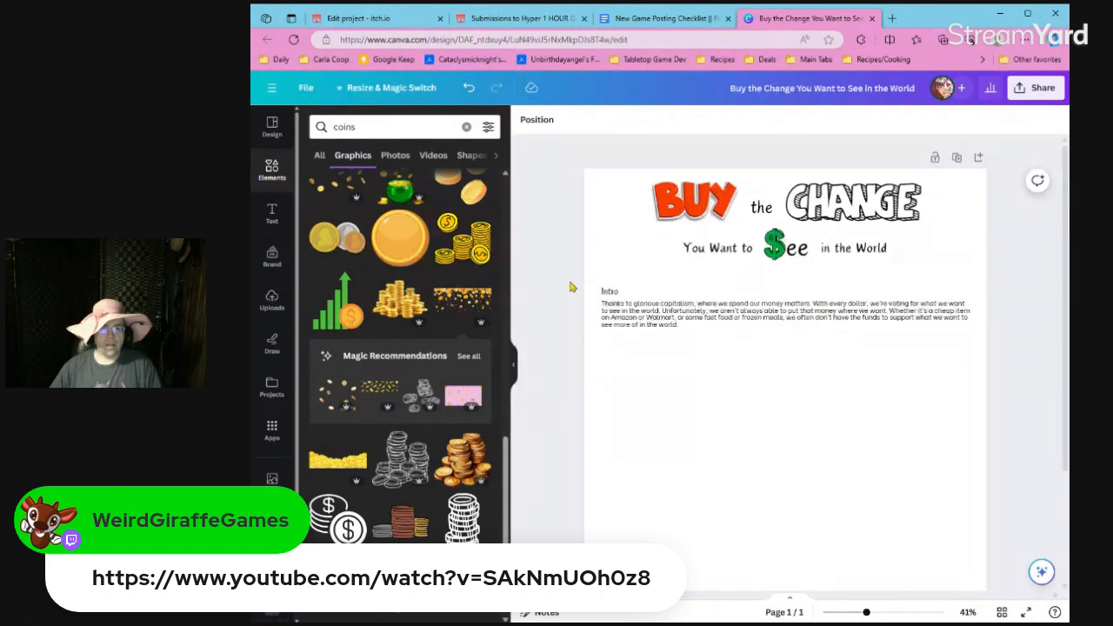
drag(570, 281, 659, 405)
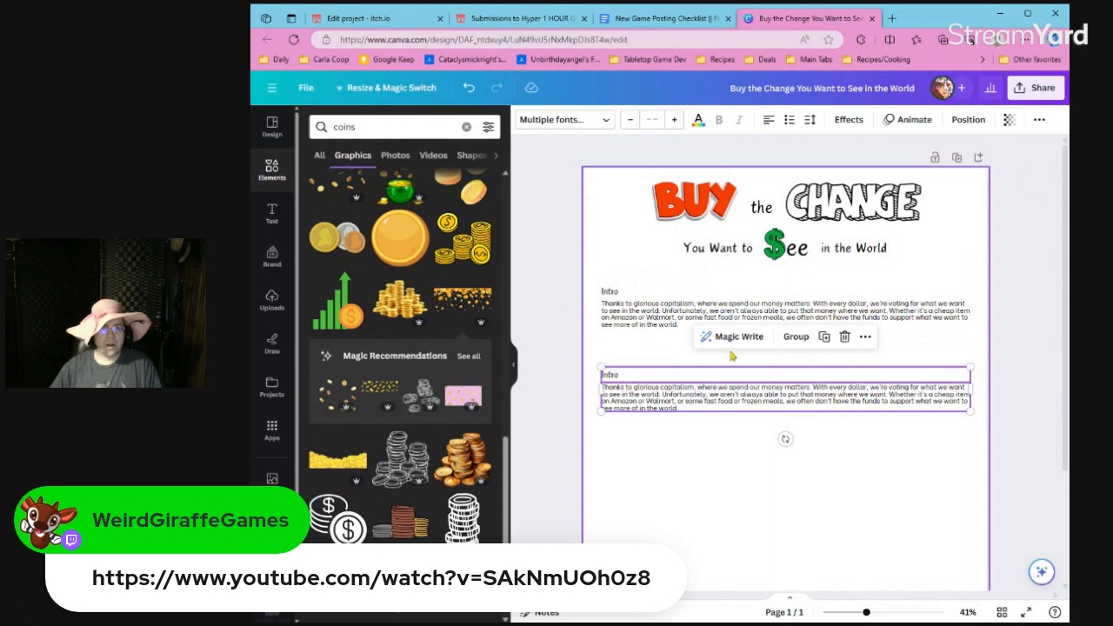
click(631, 121)
click(632, 121)
click(632, 121)
click(631, 121)
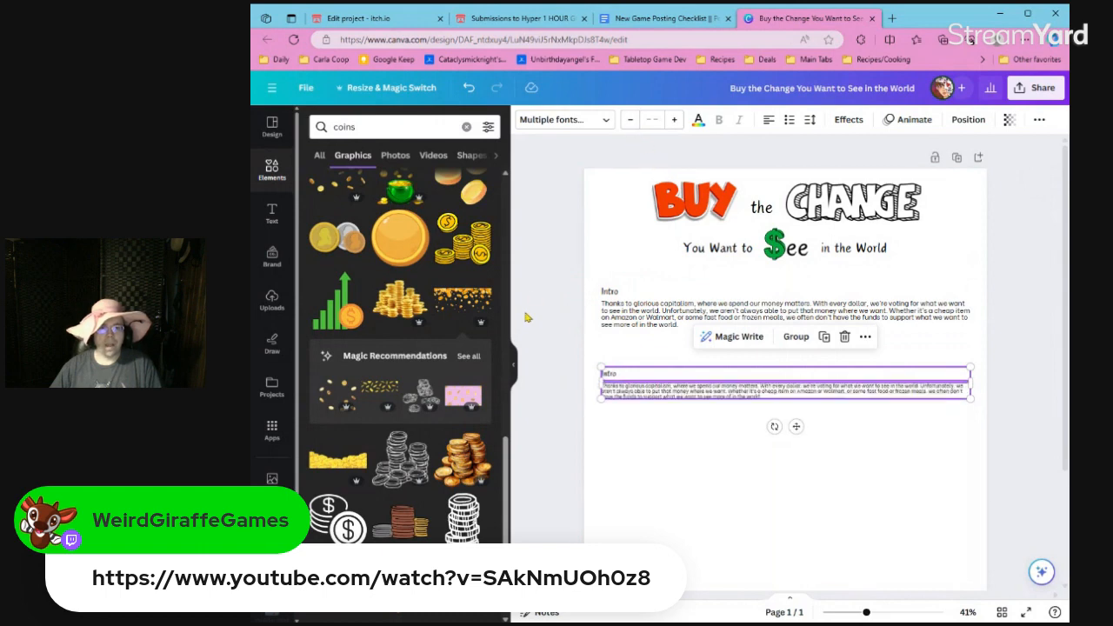
click(554, 329)
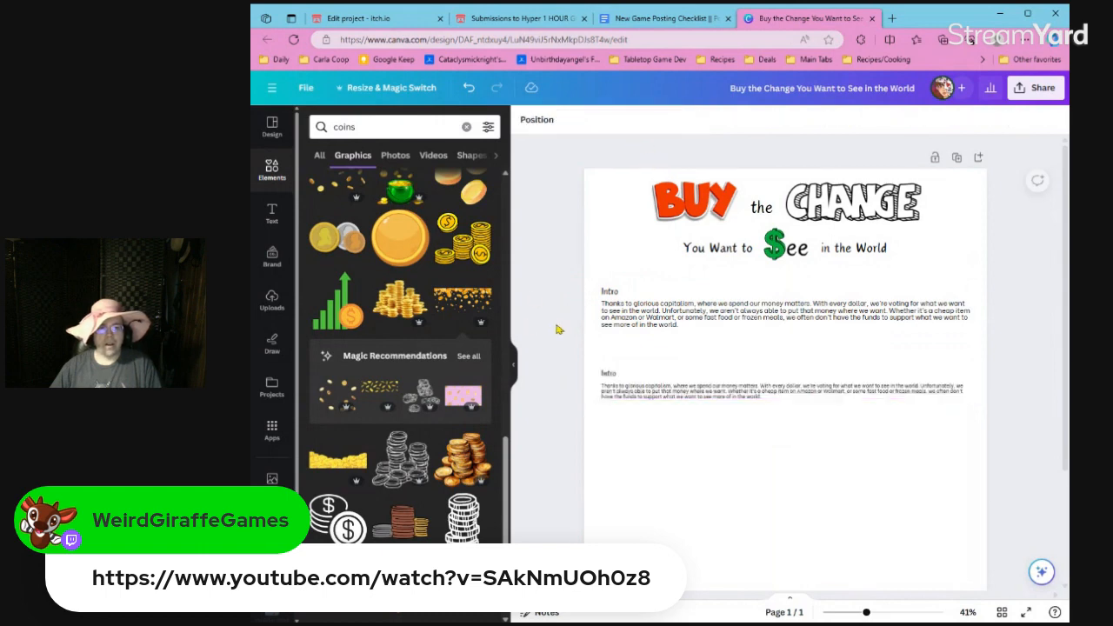
click(603, 387)
key(Delete)
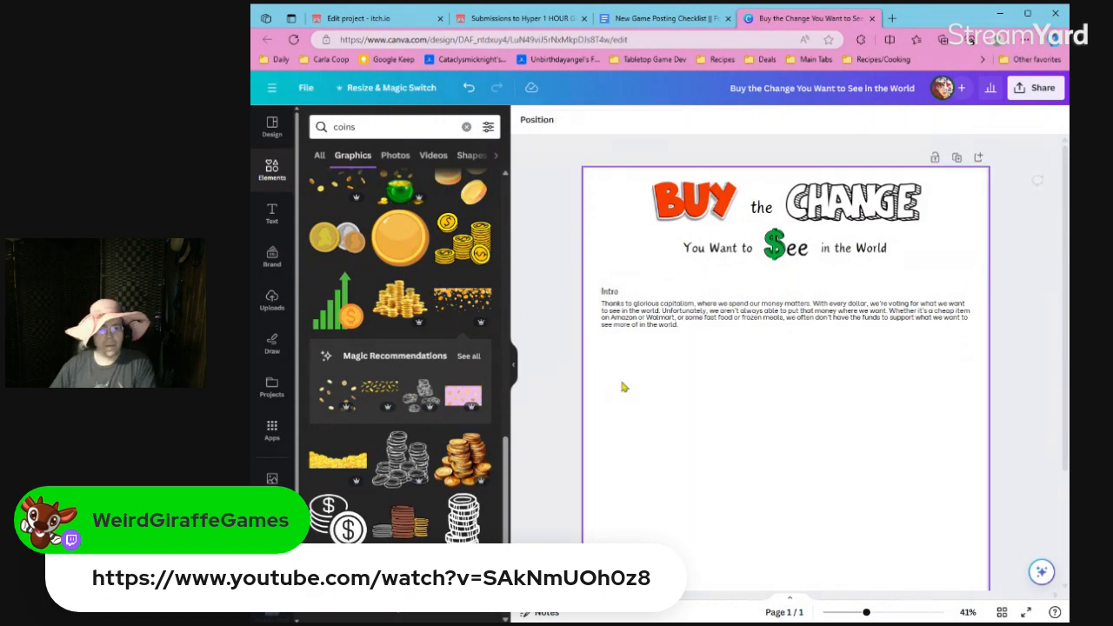
Duplicate the Intro heading and paragraph and place the copy directly below the original, aligned with its left edge.
click(628, 319)
key(ctrl+d)
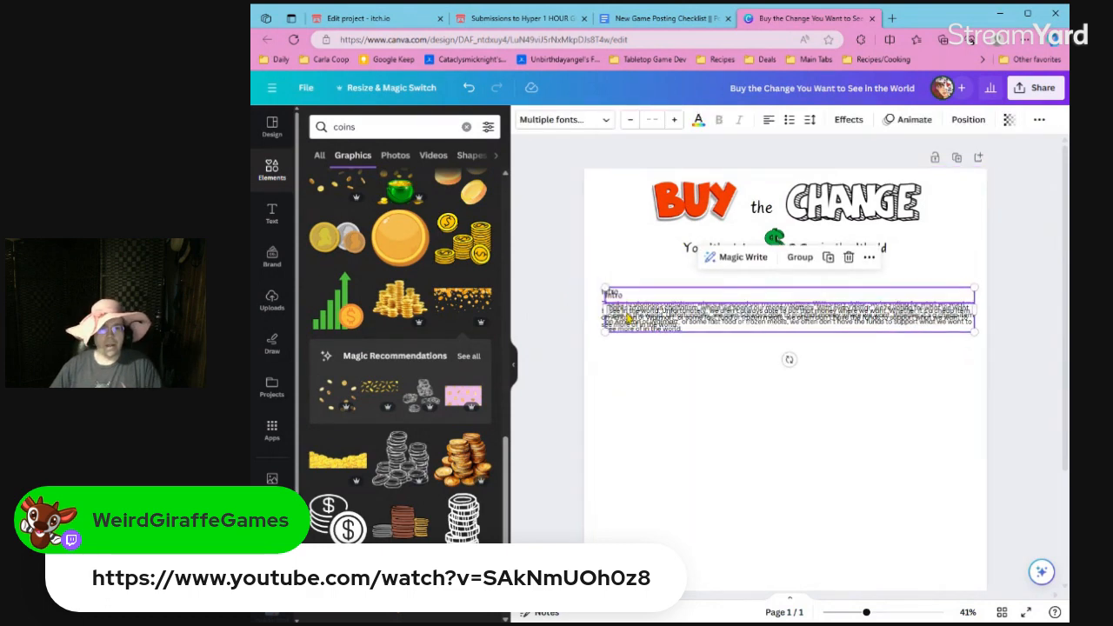
drag(632, 323, 626, 363)
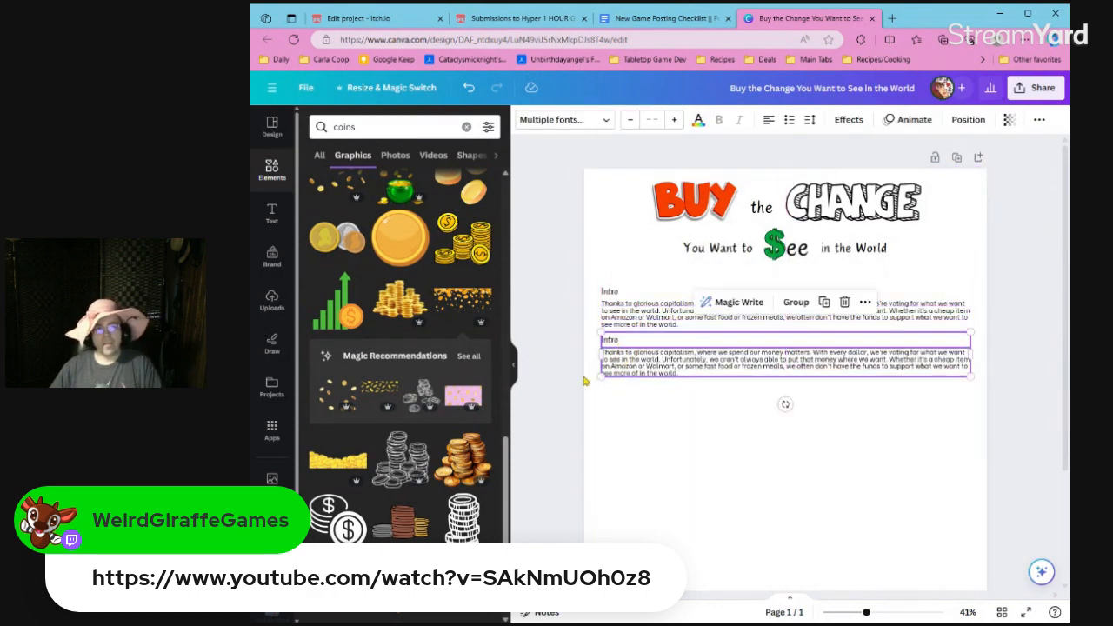
Reduce the duplicated Intro heading's font size and set the duplicated paragraph's font size to 18.
click(614, 341)
click(631, 127)
click(631, 127)
click(631, 127)
click(630, 127)
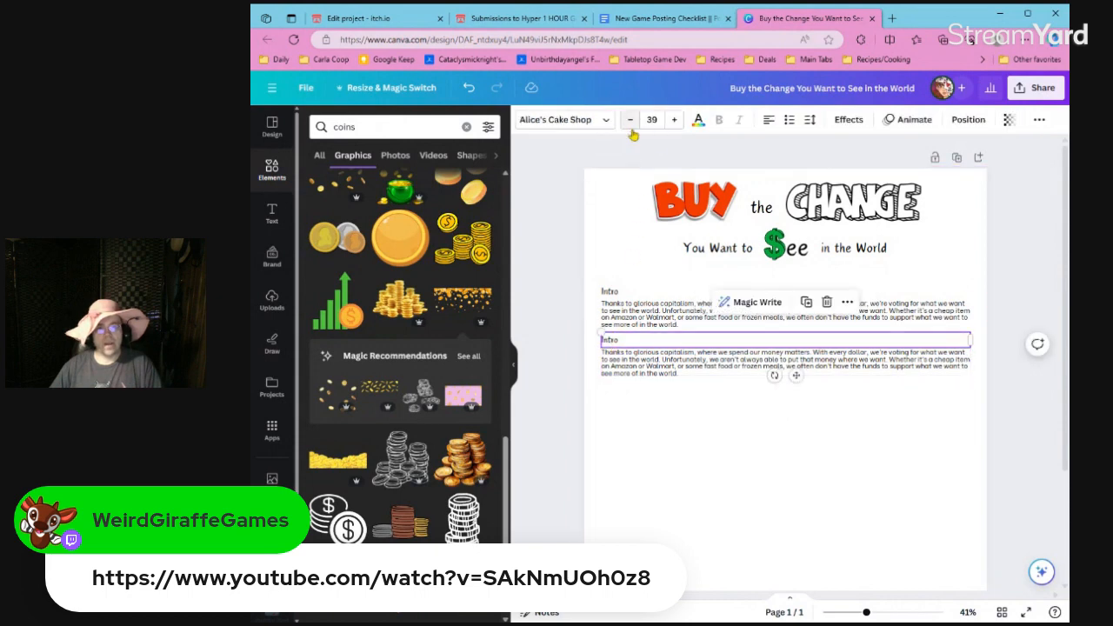
click(640, 352)
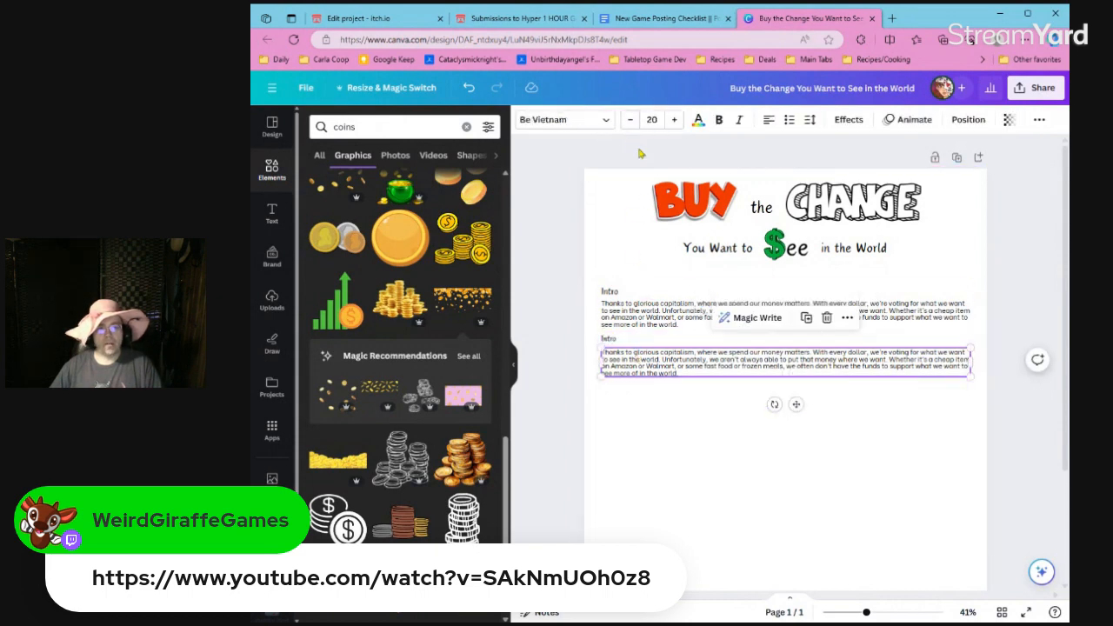
click(630, 122)
click(630, 122)
Duplicate the second Intro heading and paragraph directly below, reduce the new heading's font size, and set the new paragraph to size 16.
drag(573, 340, 646, 405)
key(ctrl+d)
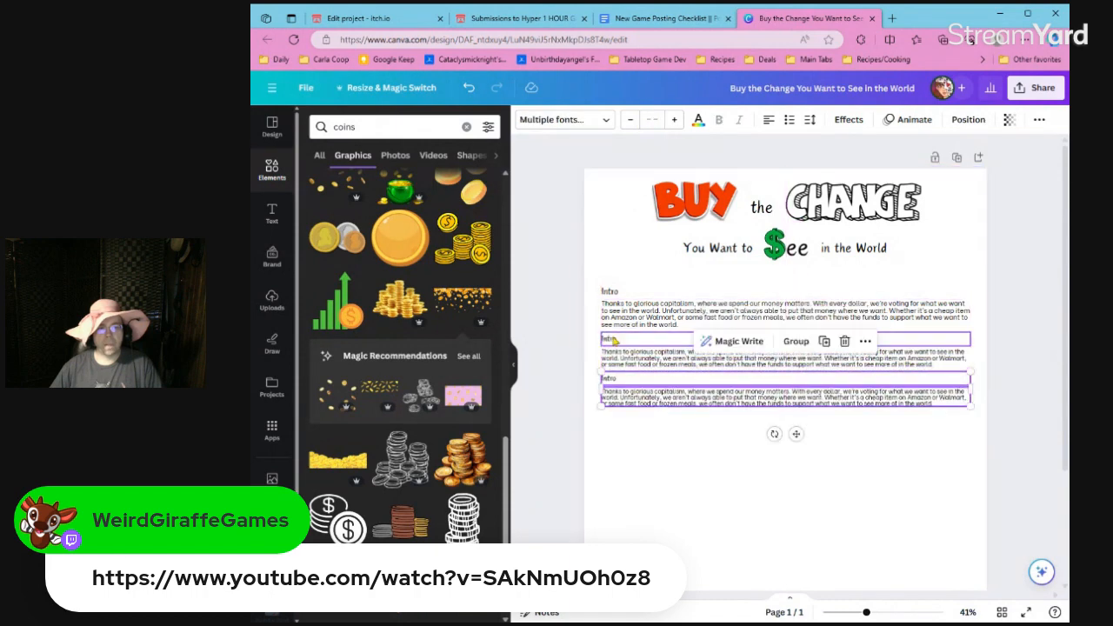
click(621, 379)
click(630, 121)
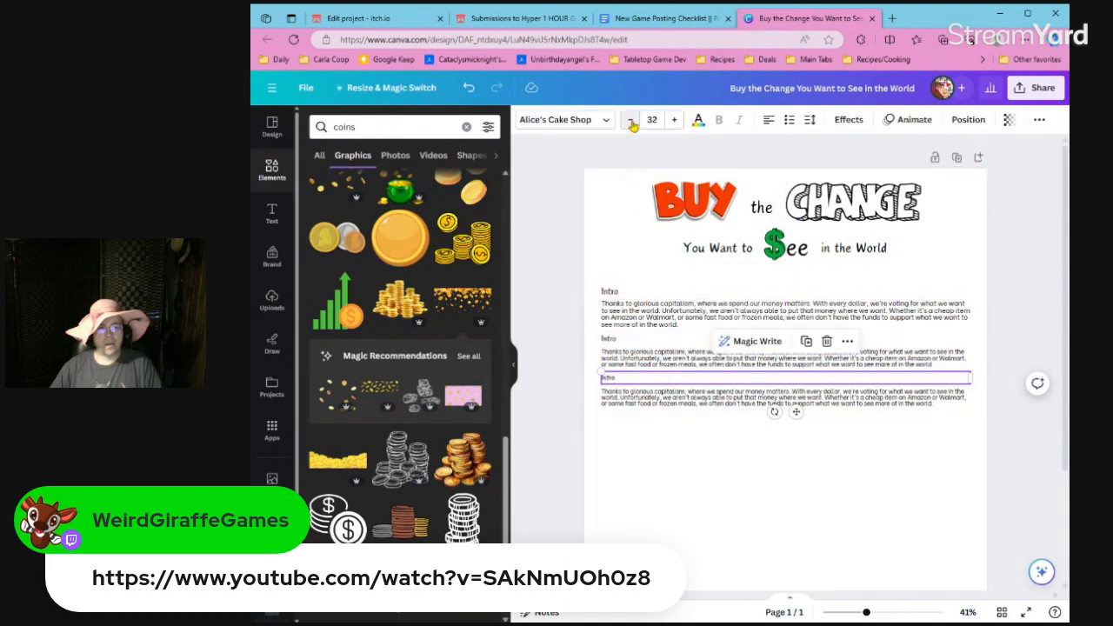
click(630, 121)
click(648, 398)
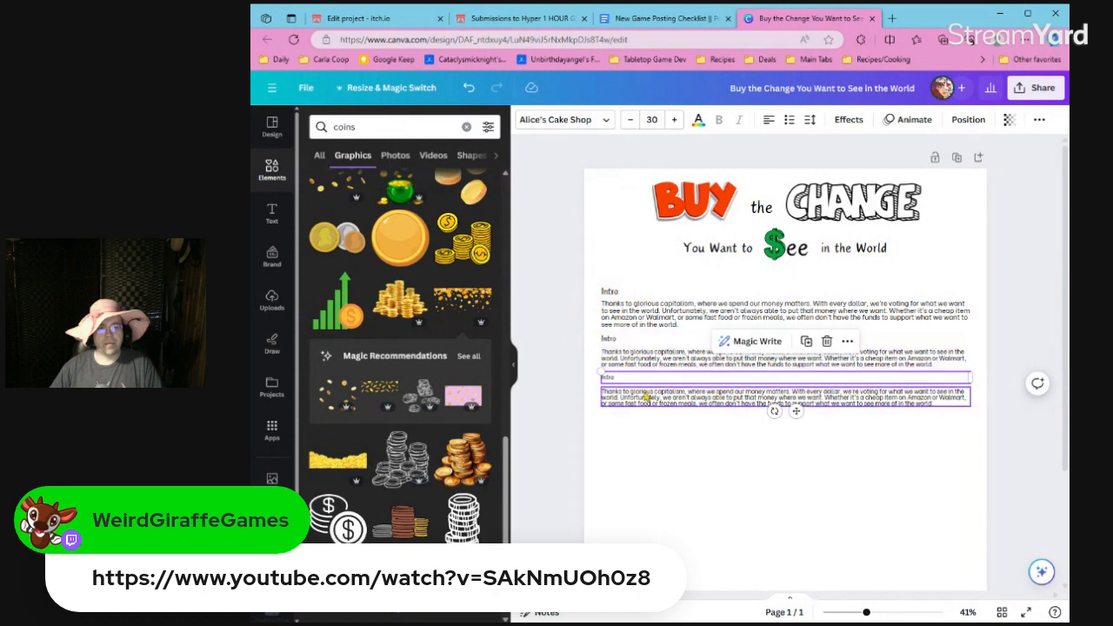
click(630, 122)
click(631, 121)
click(574, 358)
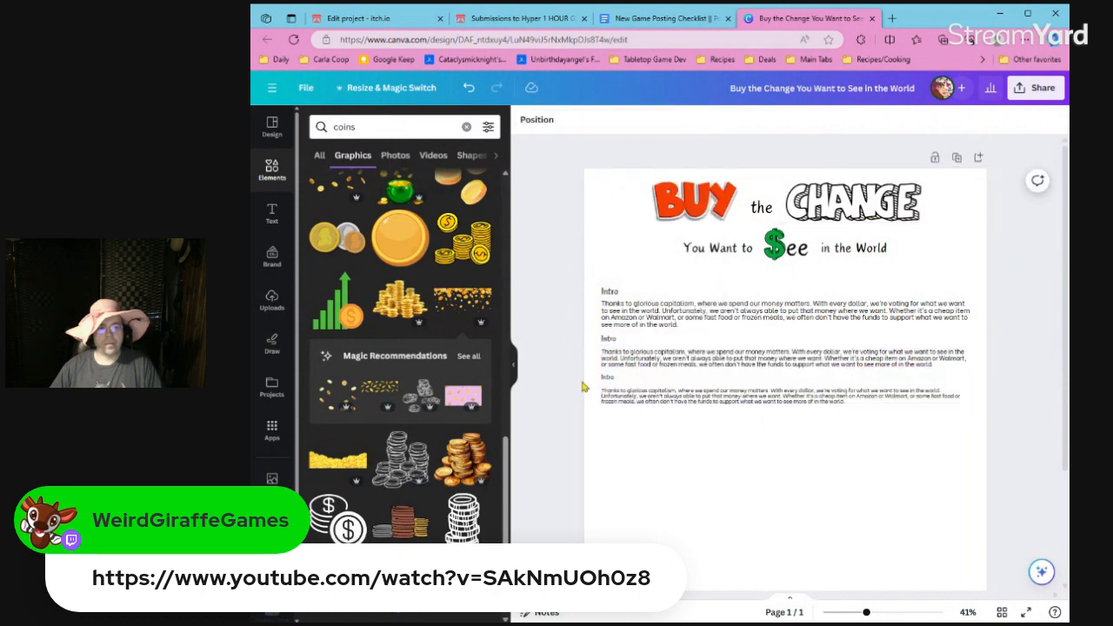
Add a fourth Intro heading and paragraph below by duplicating the third pair, with both font sizes reduced further.
drag(583, 382, 642, 442)
key(ctrl+d)
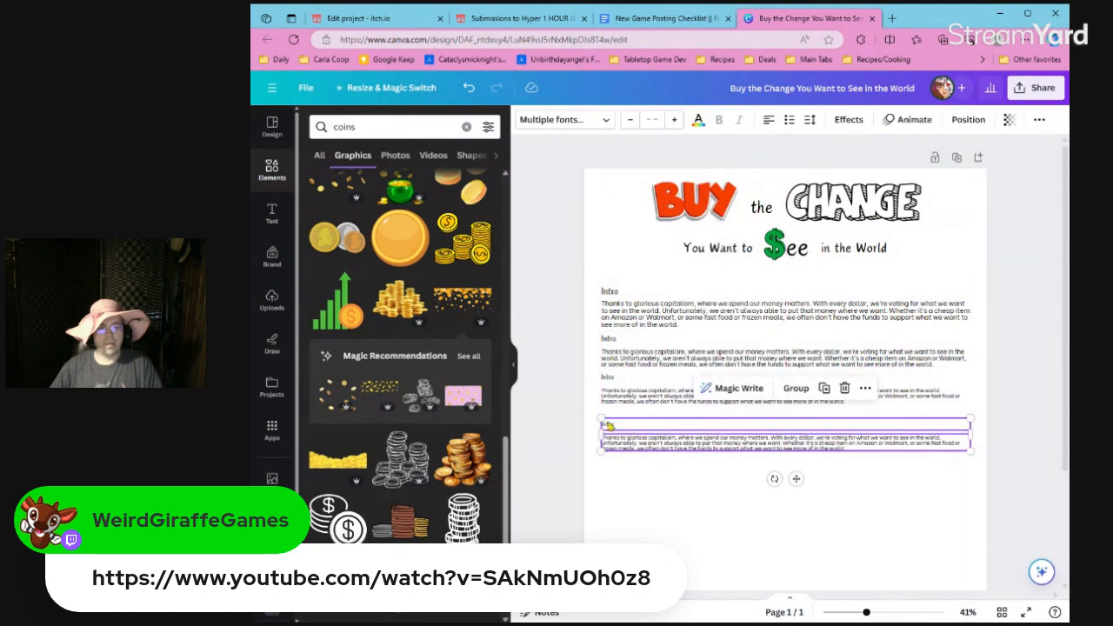
click(578, 425)
click(617, 424)
click(629, 126)
click(630, 130)
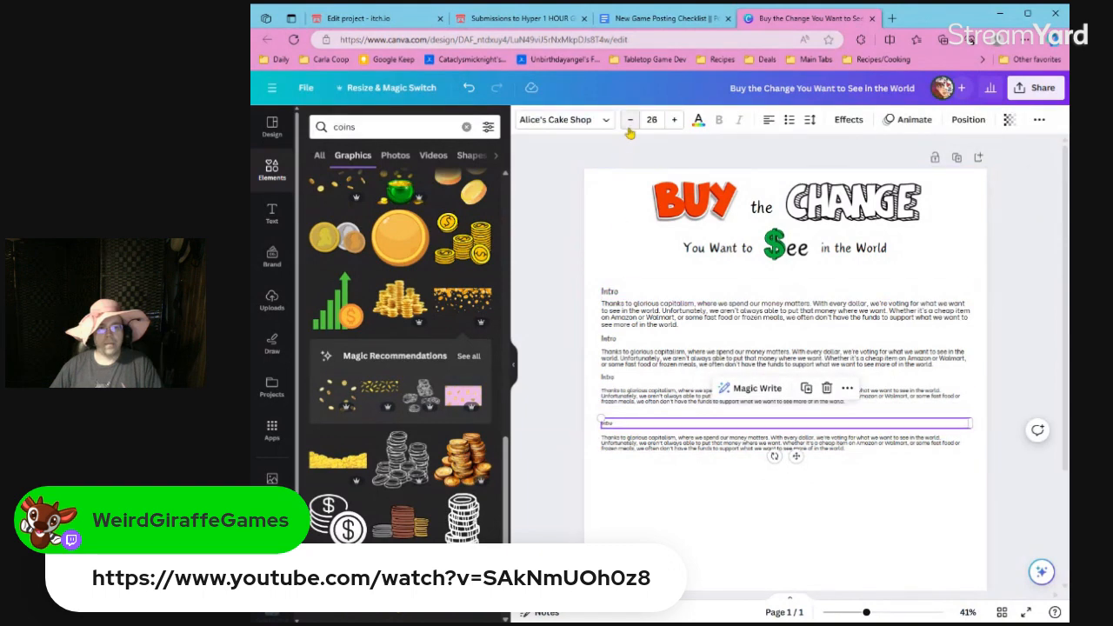
click(649, 442)
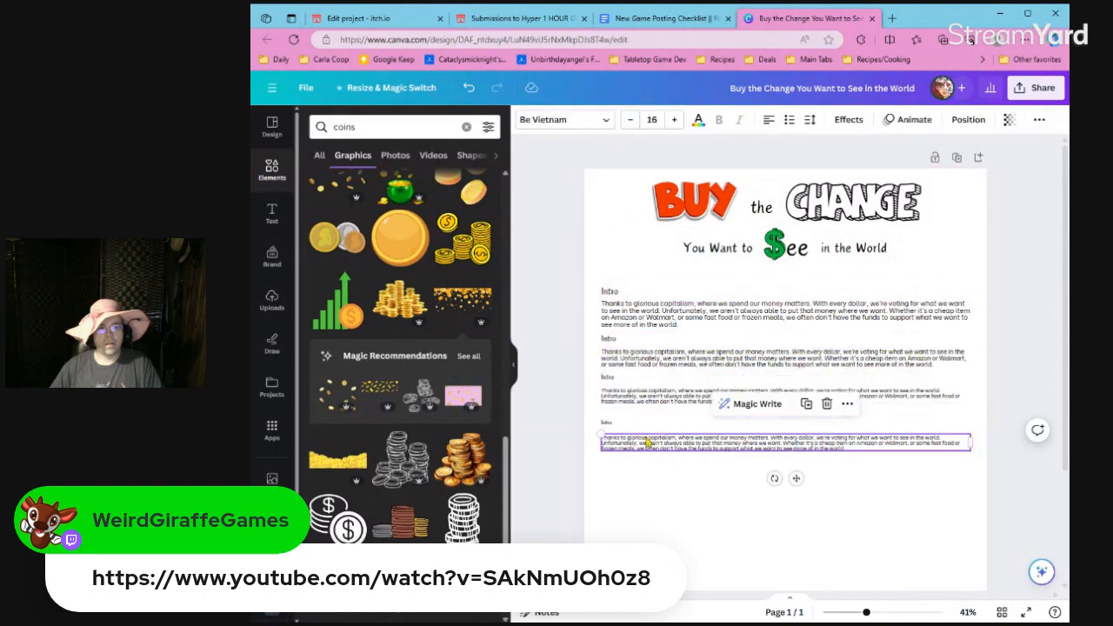
click(629, 119)
click(629, 120)
click(876, 150)
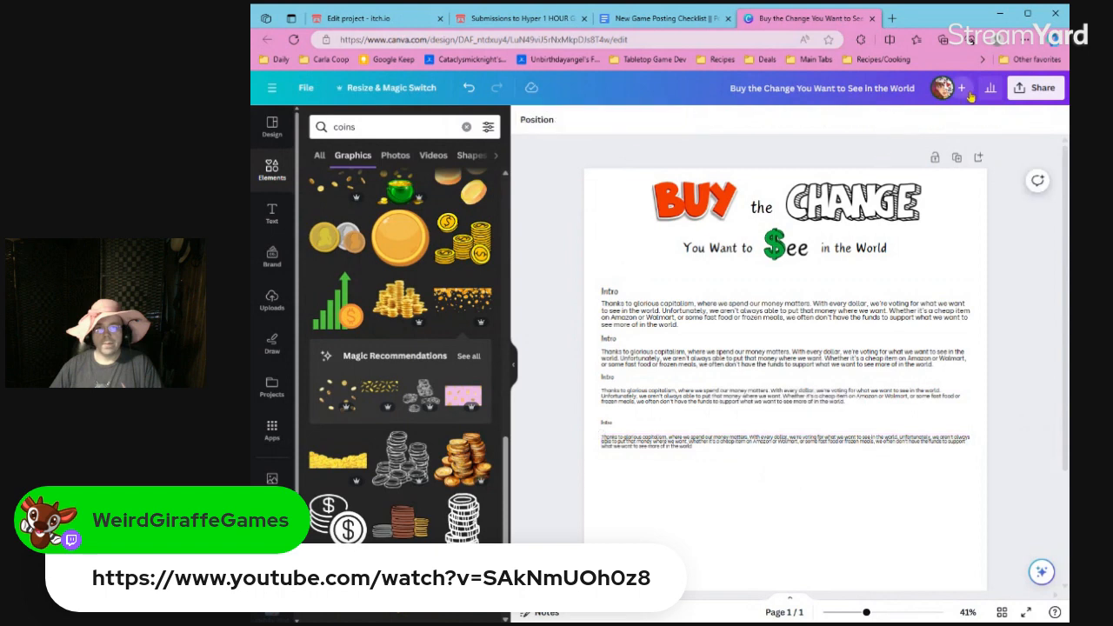
Download the design as a PDF Print file with the RGB color profile.
click(1035, 88)
click(923, 393)
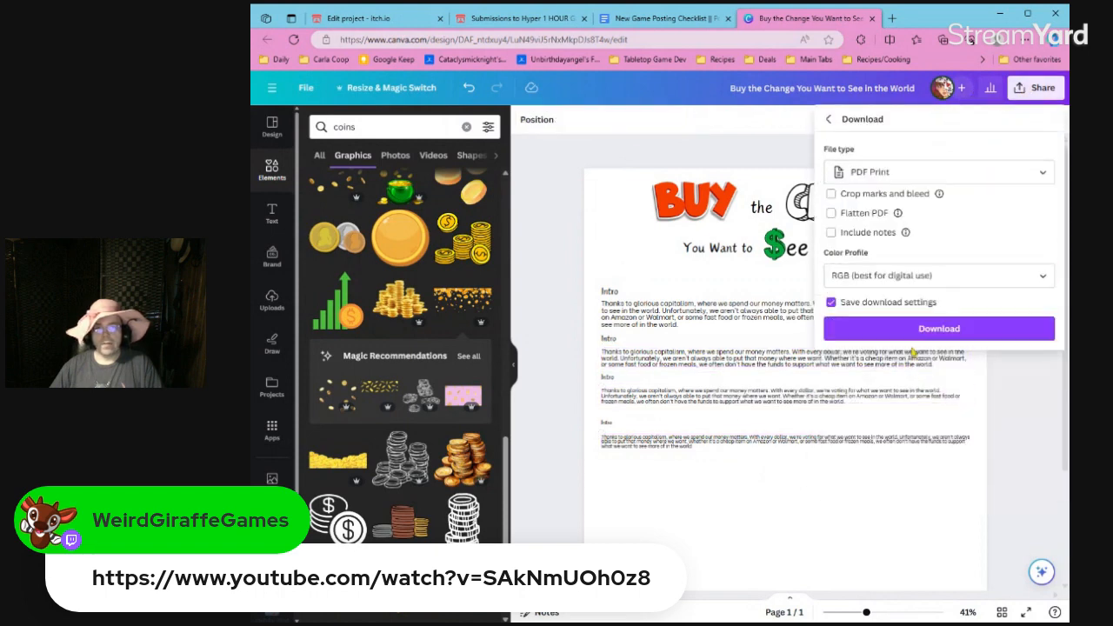
click(909, 330)
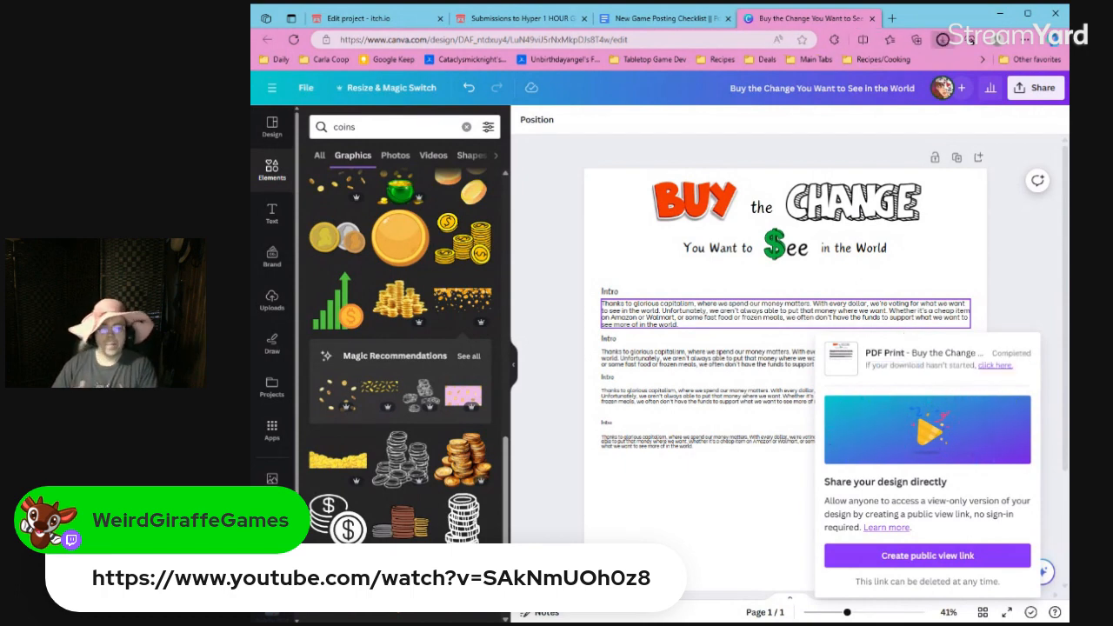
Open the downloaded PDF and print one single-sided portrait copy in color.
click(836, 98)
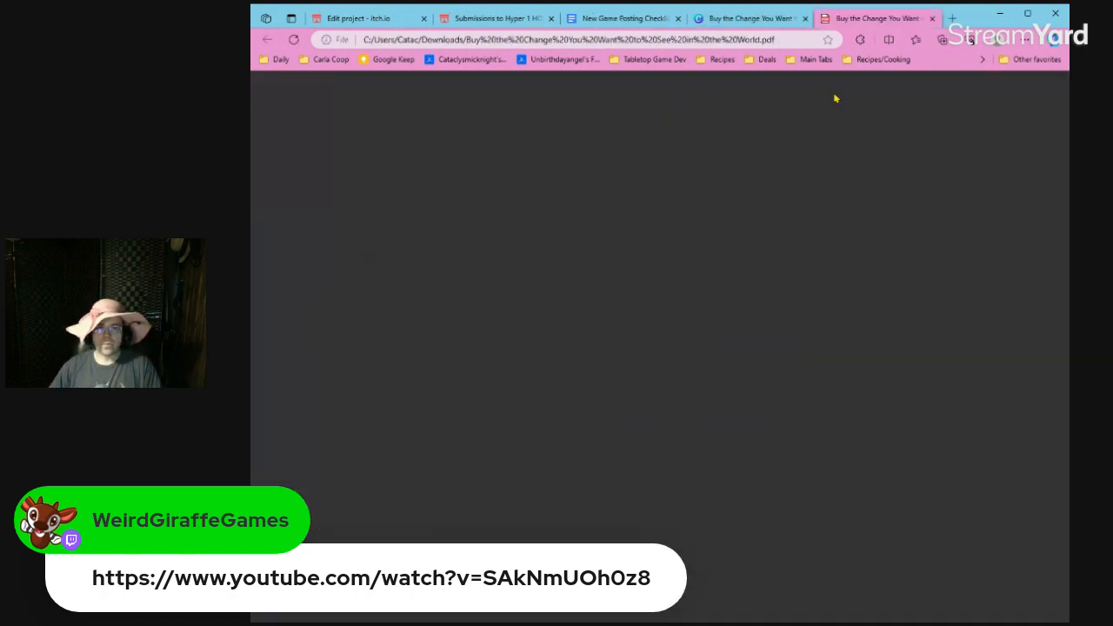
key(ctrl+p)
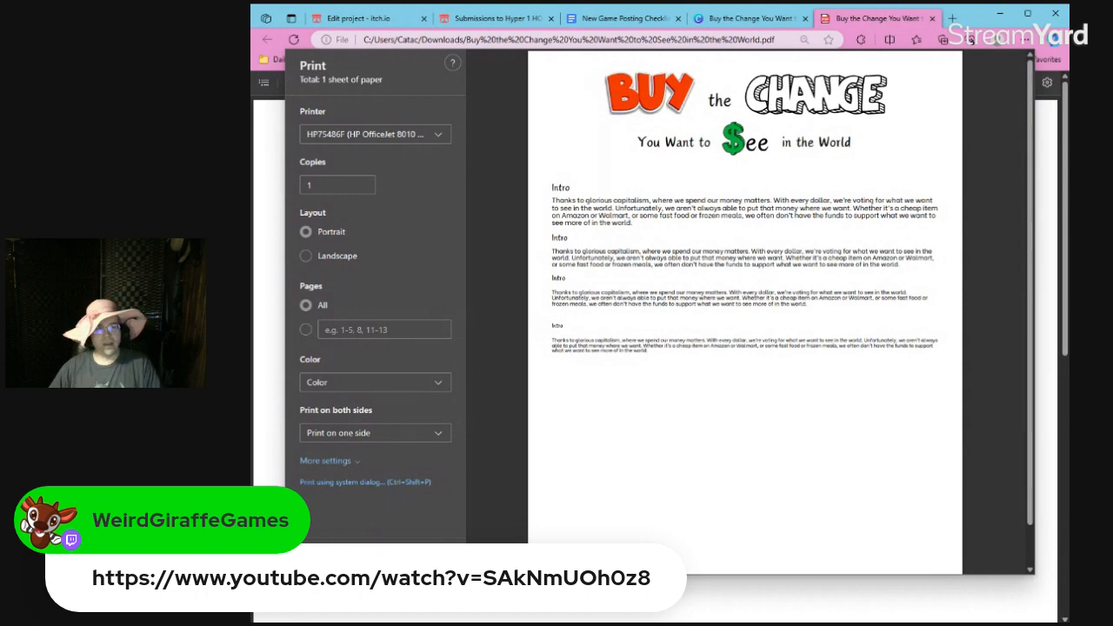
key(Return)
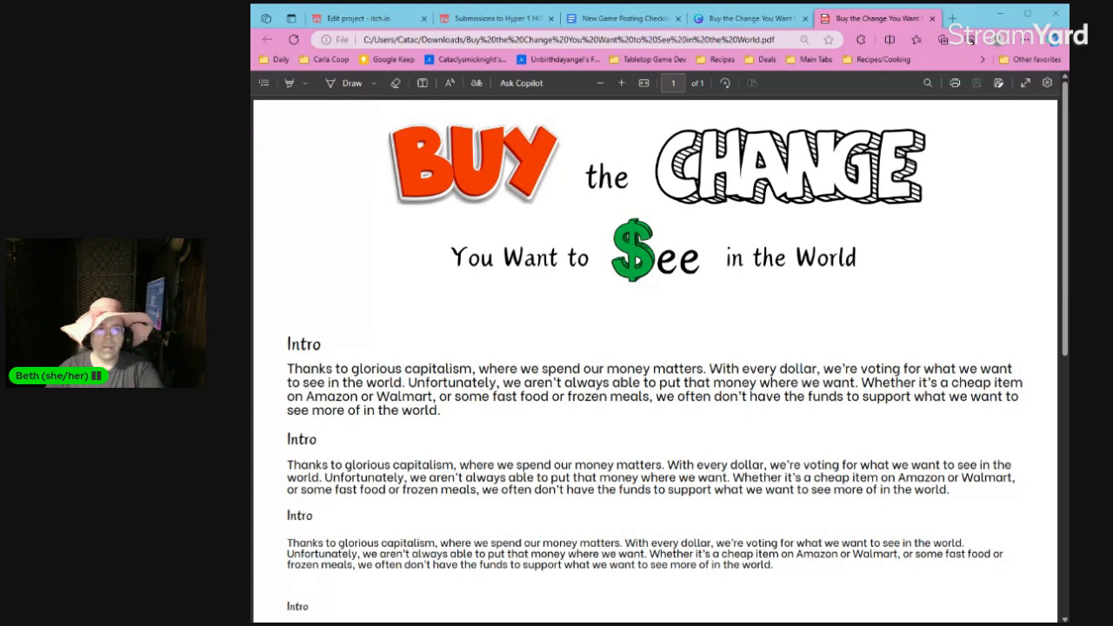
Back in the Canva design, slightly reduce the first Intro paragraph's font size and delete the three smaller heading and paragraph copies.
click(730, 18)
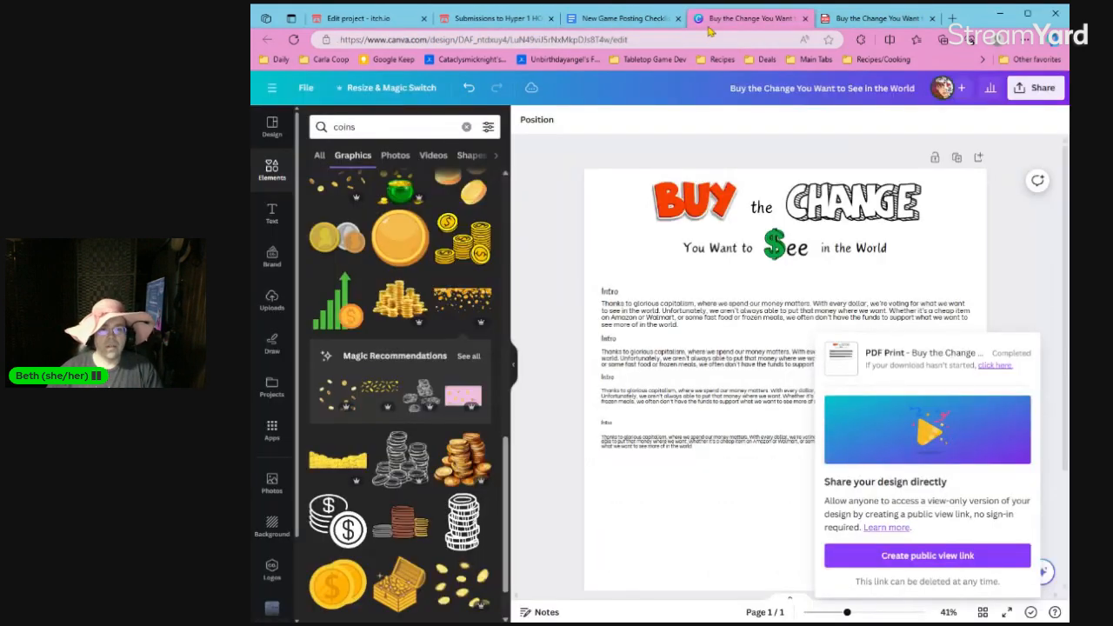
click(659, 322)
click(654, 357)
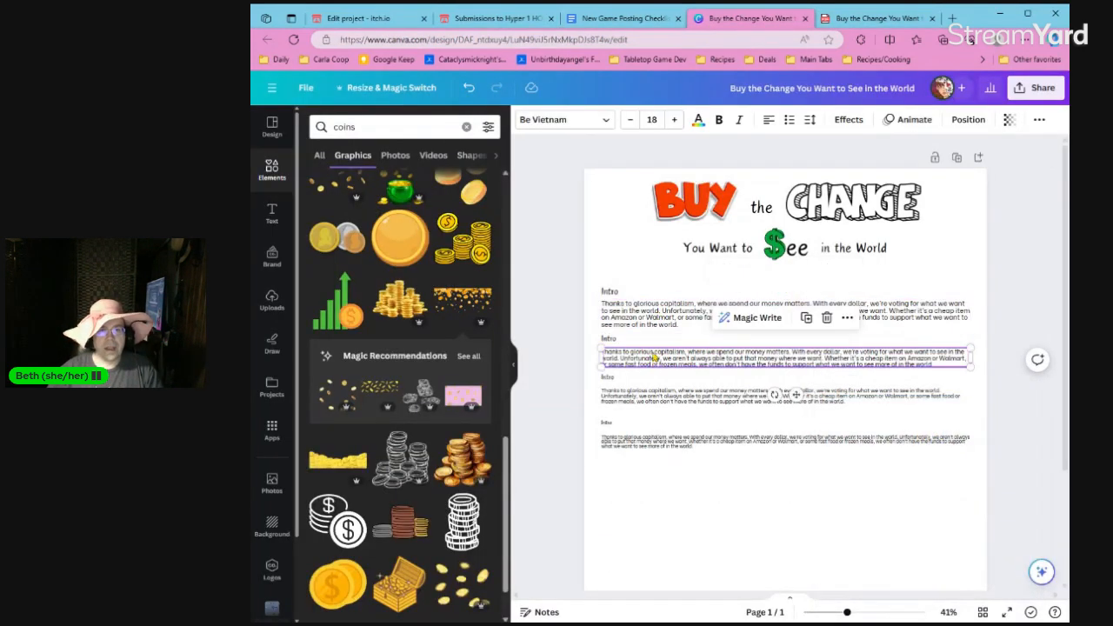
click(653, 319)
click(574, 316)
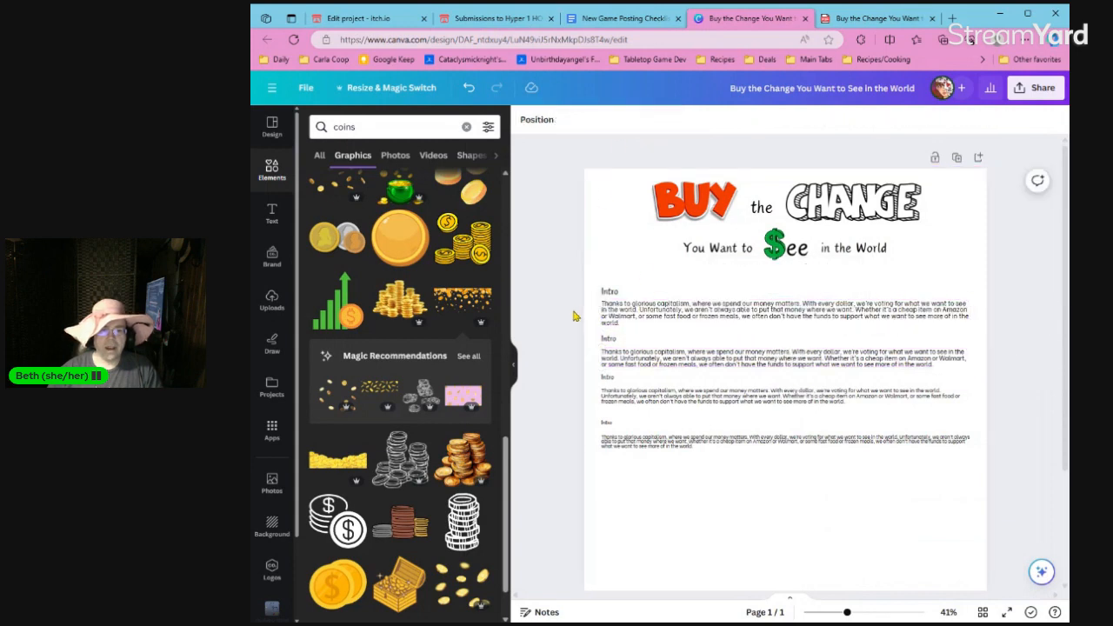
drag(571, 333, 737, 449)
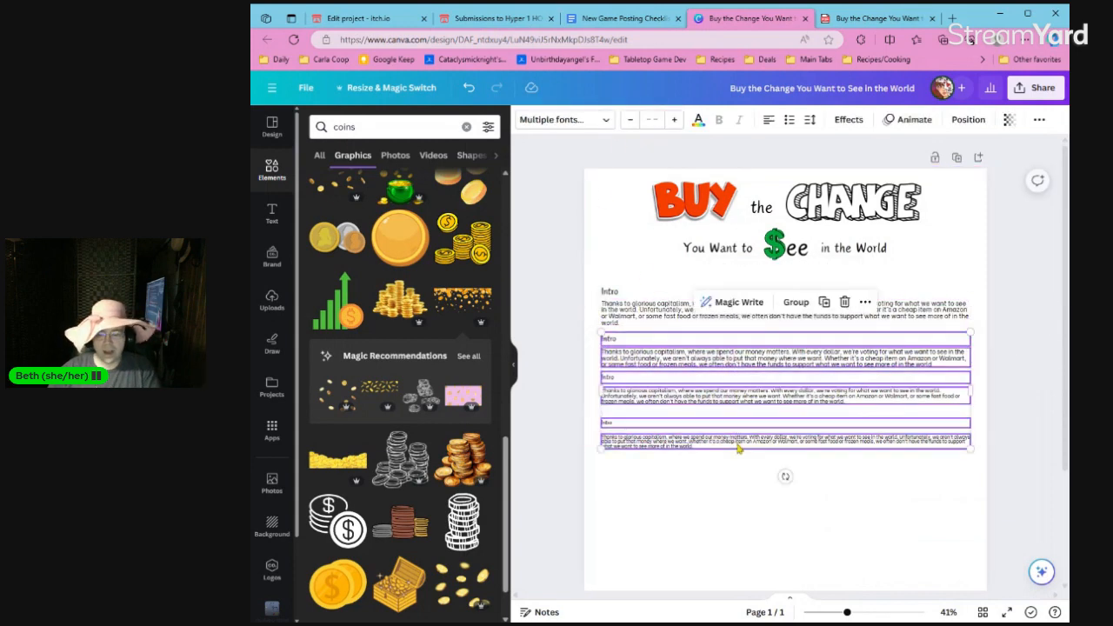
key(Delete)
Try the Chunk Five font on the Intro heading and undo the change, keeping the area below the paragraph clear of copies.
click(606, 293)
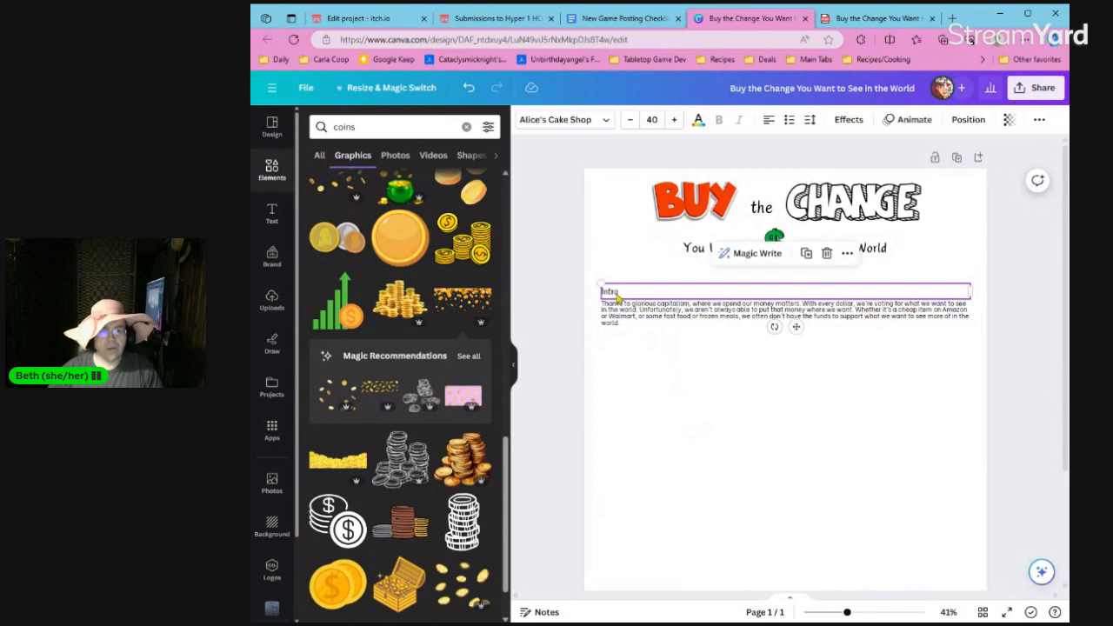
scroll(662, 341, up, 3)
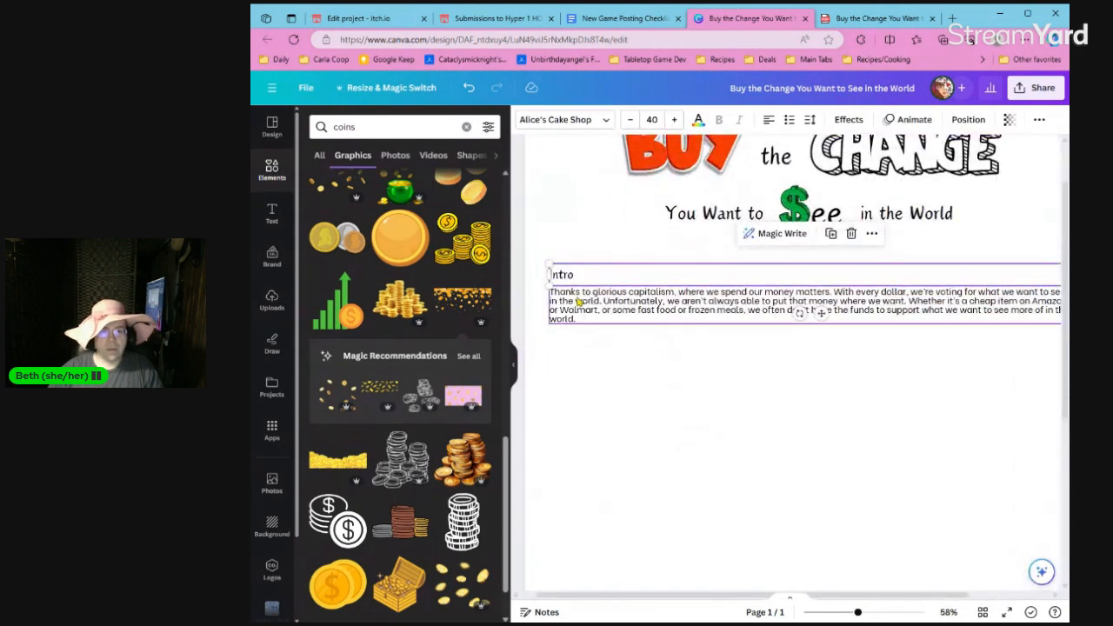
click(646, 354)
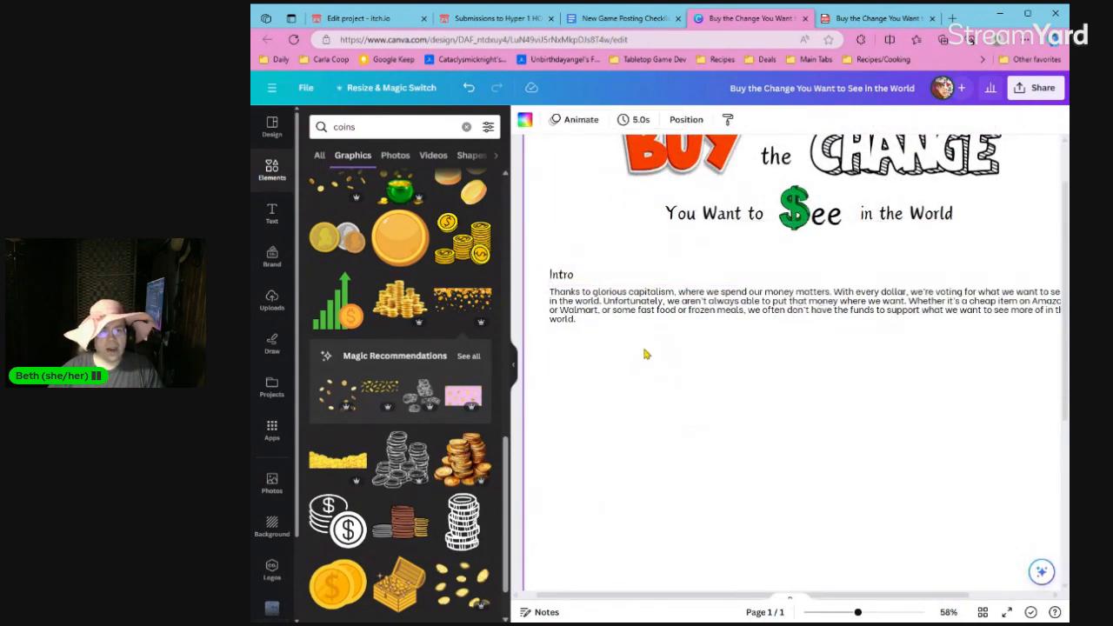
click(565, 274)
click(594, 122)
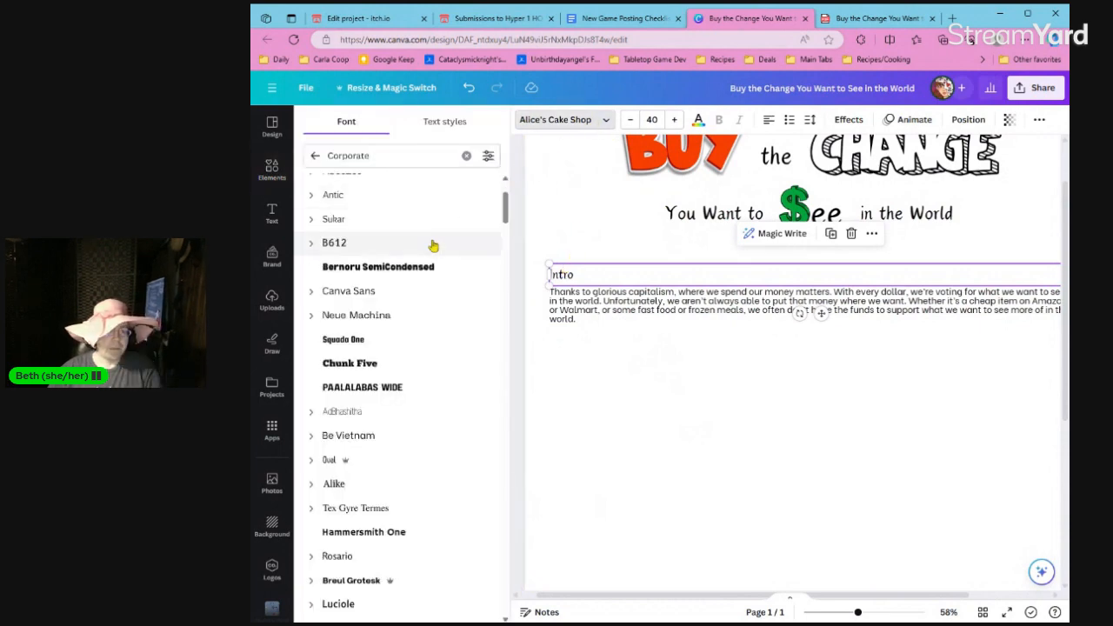
click(419, 365)
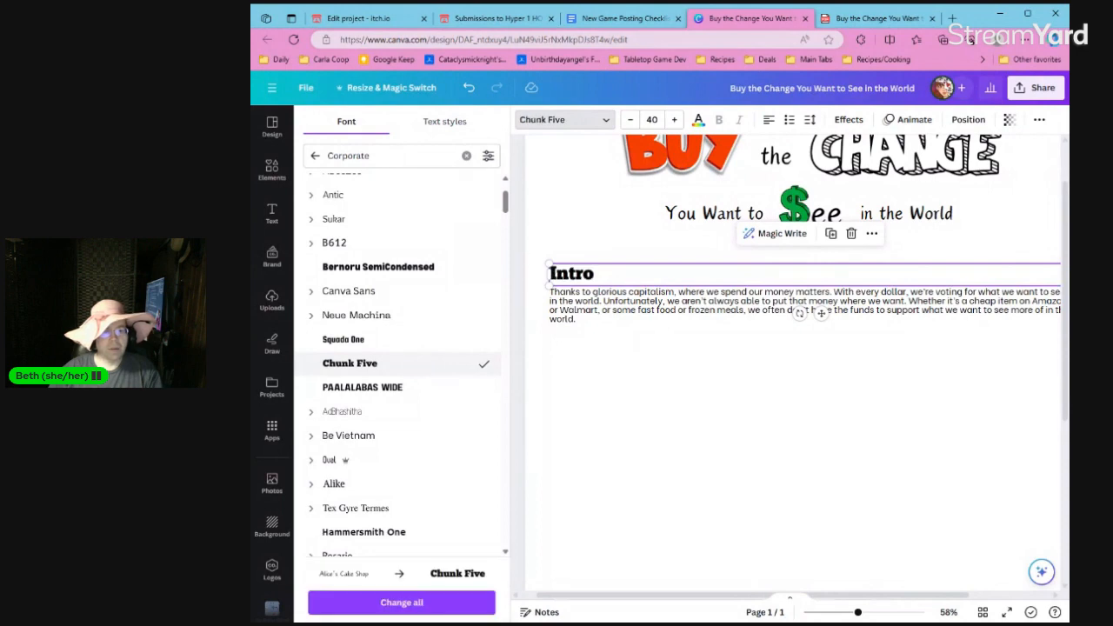
click(559, 386)
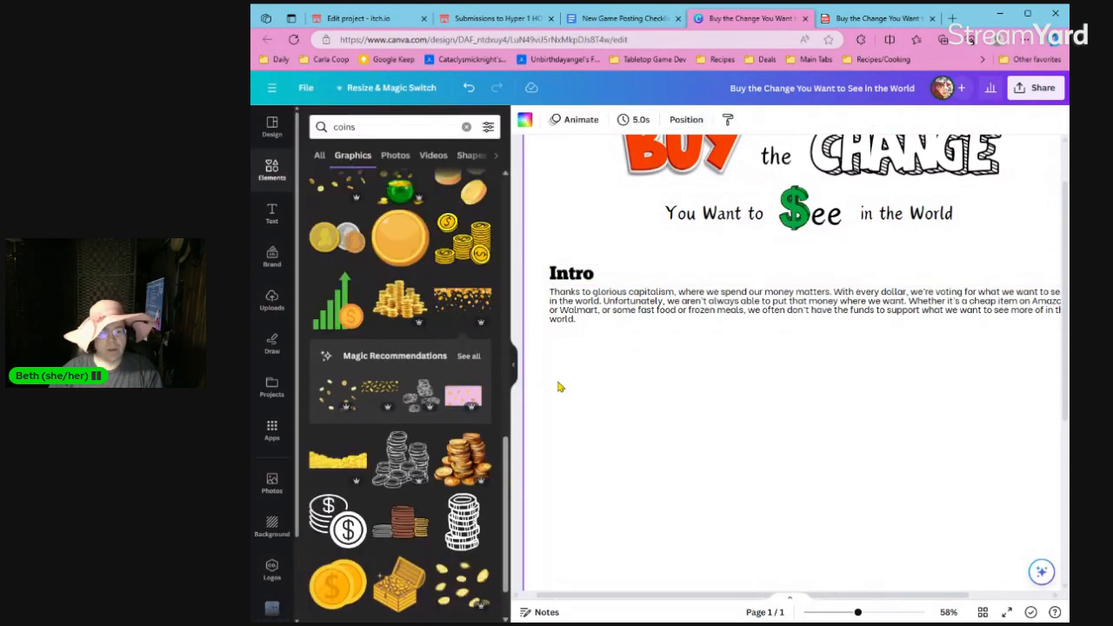
key(ctrl+z)
key(ctrl+z)
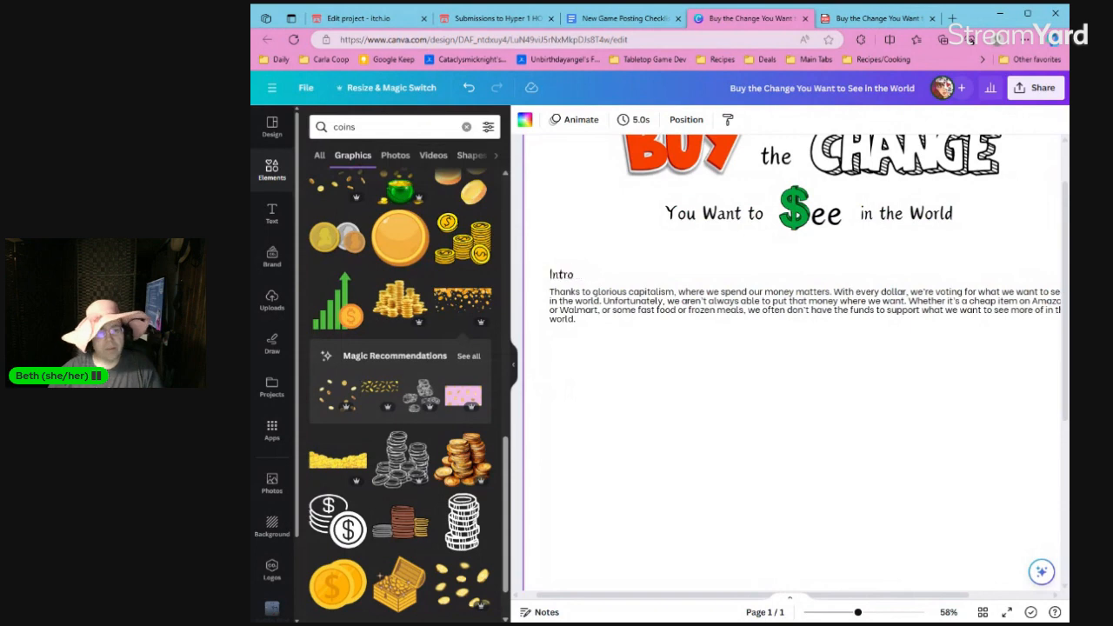
drag(542, 334, 639, 488)
key(Delete)
Duplicate the Intro heading, place the copy beside the original on the same line, and set its font to Chunk Five.
click(567, 281)
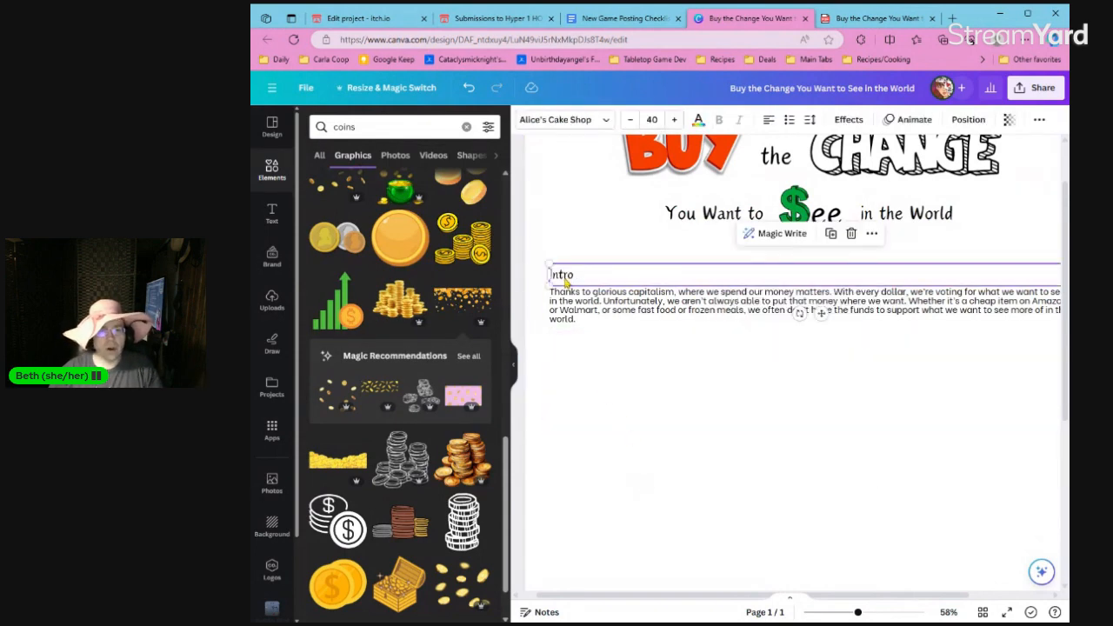
key(ctrl+d)
drag(568, 281, 596, 274)
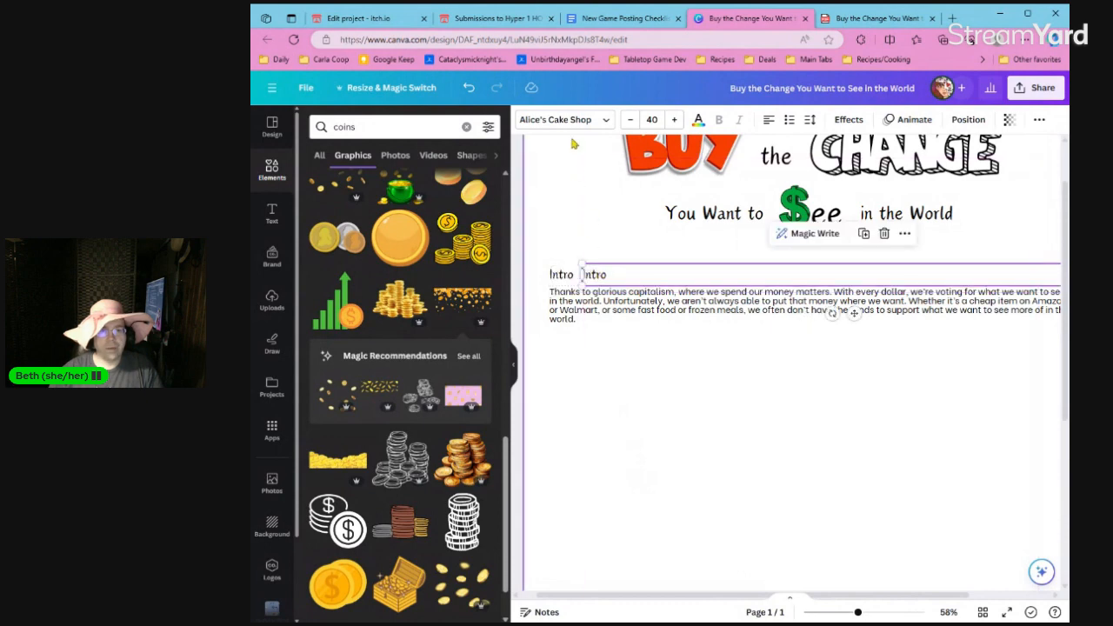
click(565, 119)
click(365, 364)
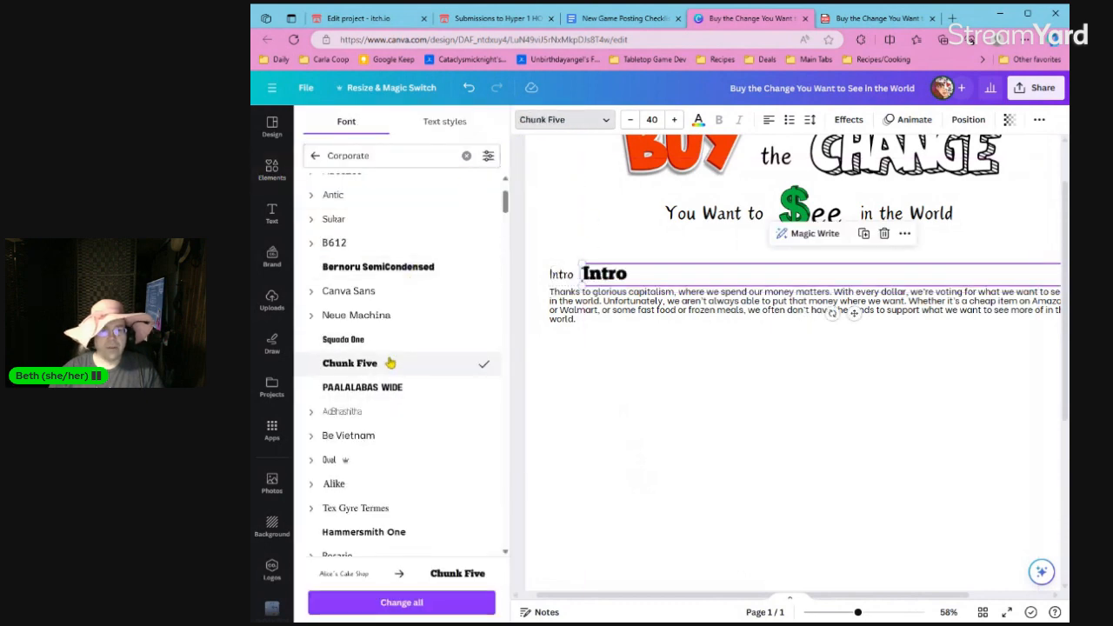
Set the Chunk Five heading copy to size 30 and underline it, positioned directly against the original Intro heading.
click(630, 119)
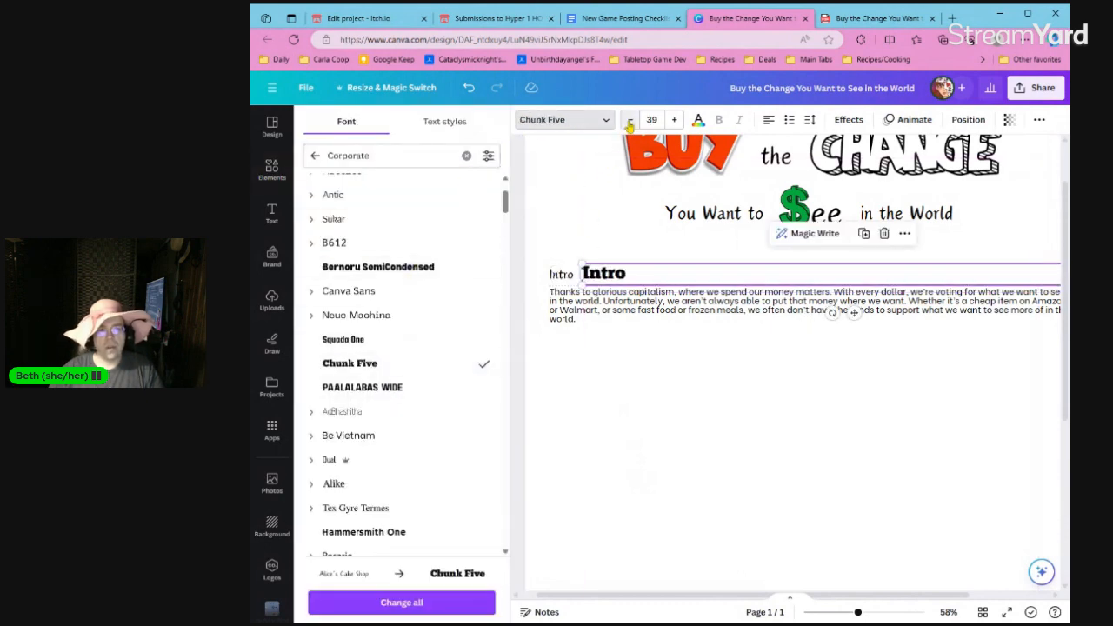
click(630, 119)
click(629, 119)
click(630, 120)
click(630, 120)
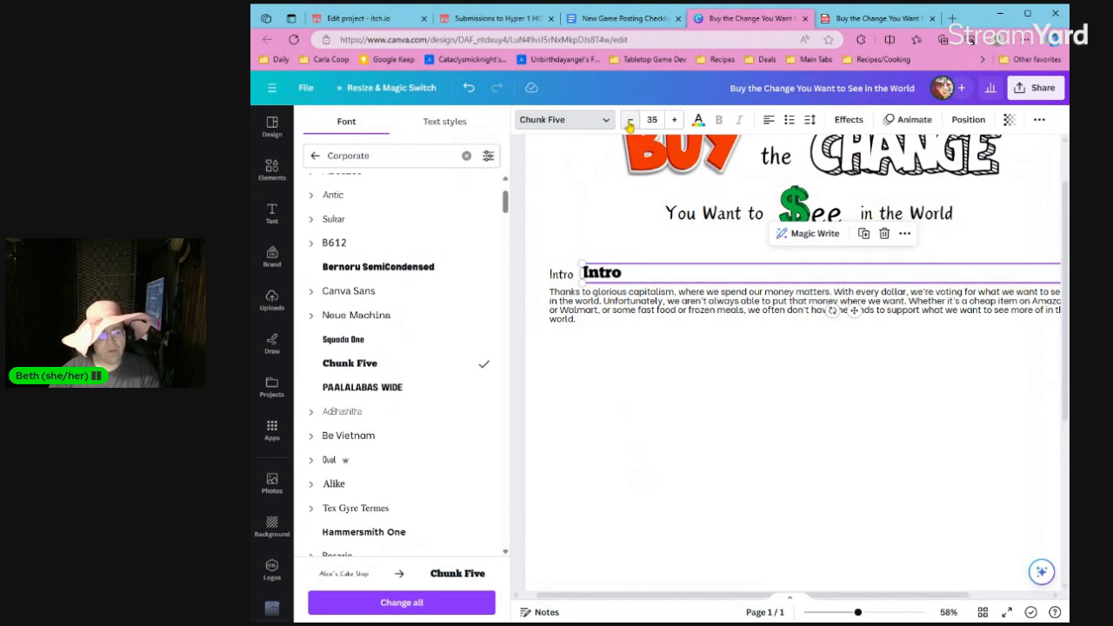
click(630, 122)
click(630, 122)
click(629, 122)
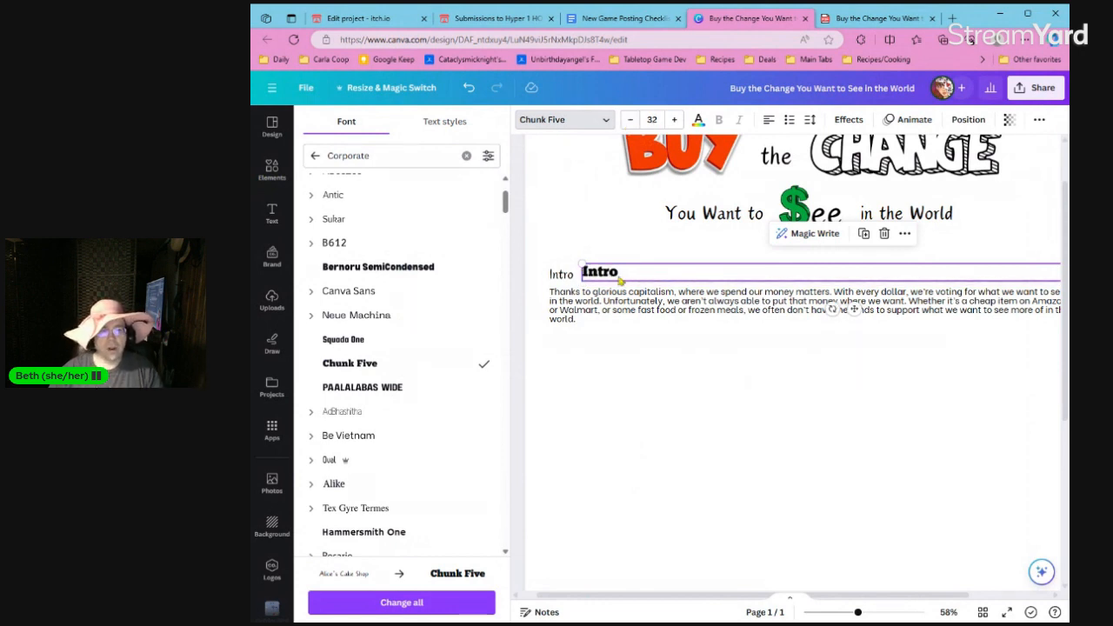
drag(620, 279, 611, 277)
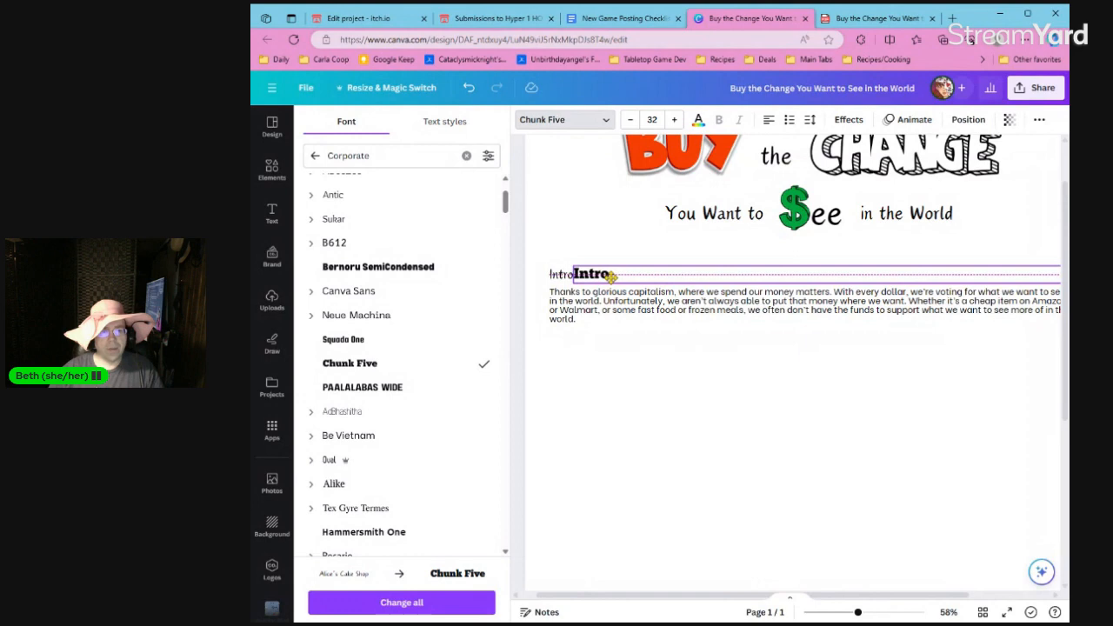
click(628, 121)
click(628, 121)
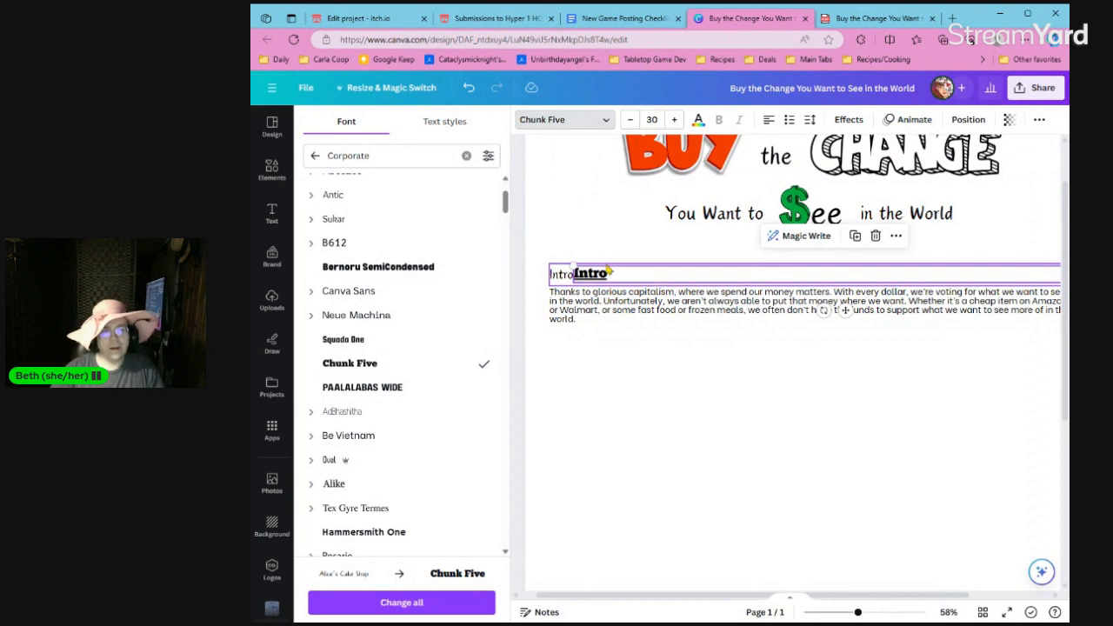
Delete the original Intro heading and move the underlined Chunk Five heading into its place above the paragraph's left edge.
click(561, 274)
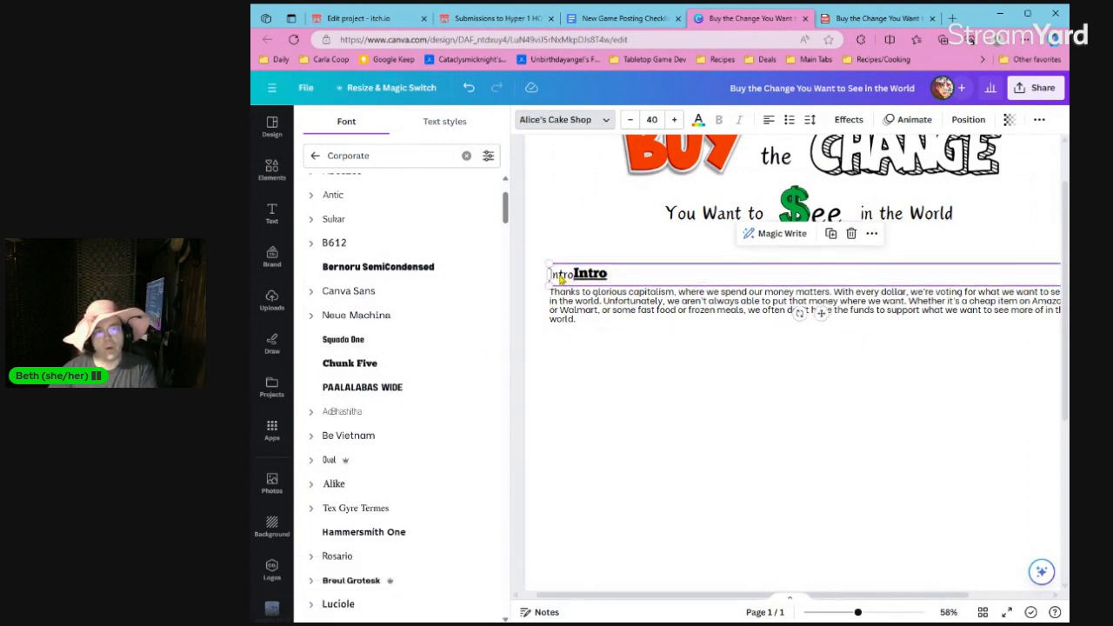
key(BackSpace)
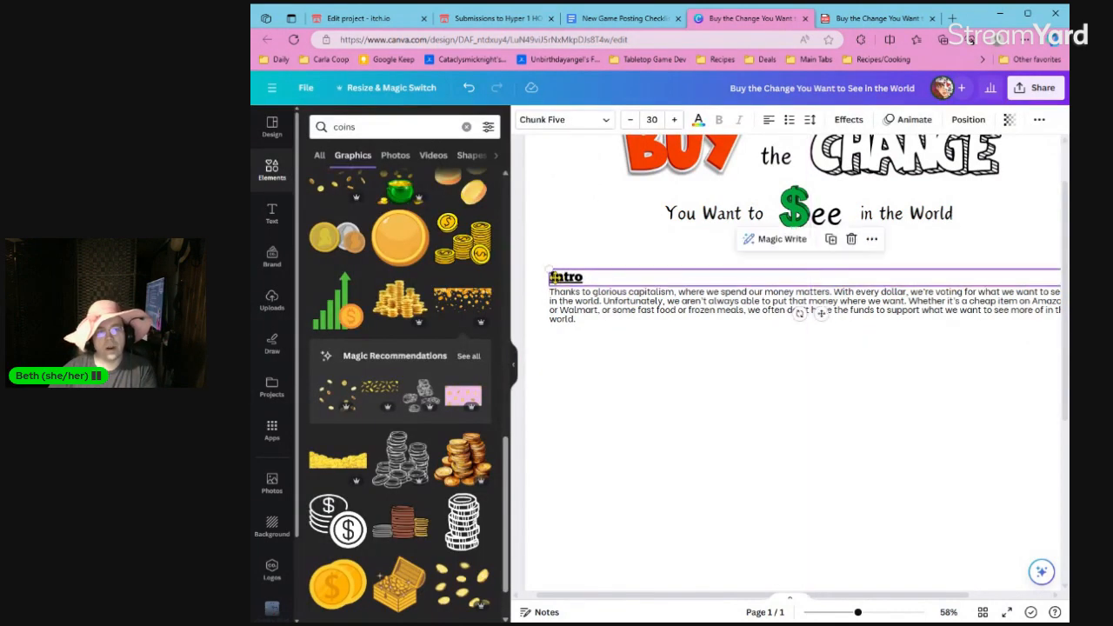
click(572, 374)
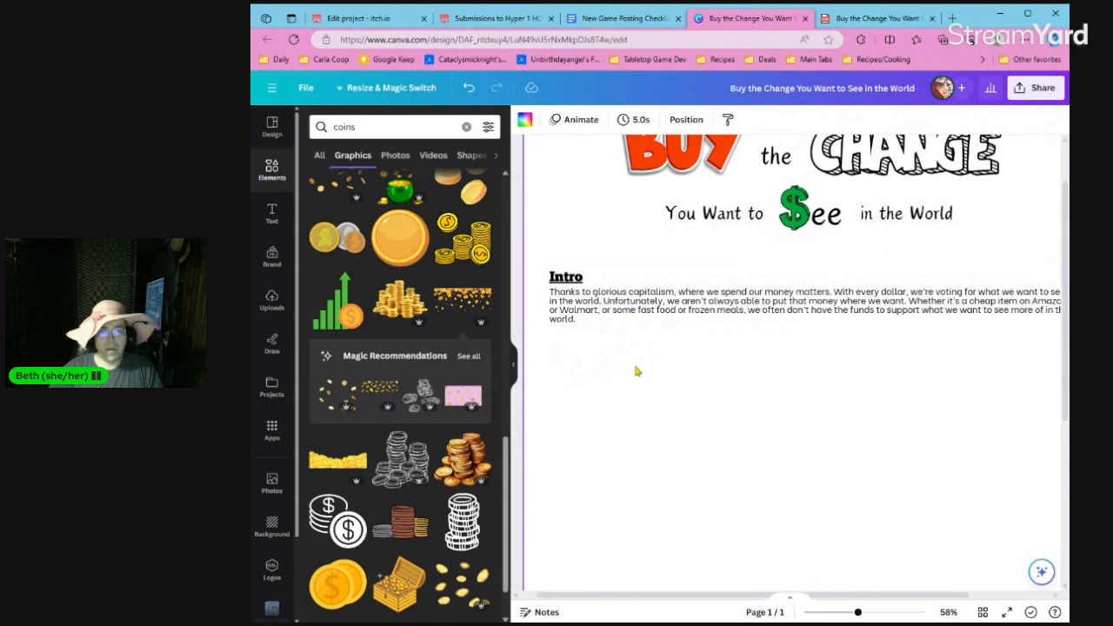
Add a second Intro paragraph: "This is a game of balance. A game of putting your money where it matters while also surviving capitalism.".
double_click(664, 320)
key(Return)
key(Return)
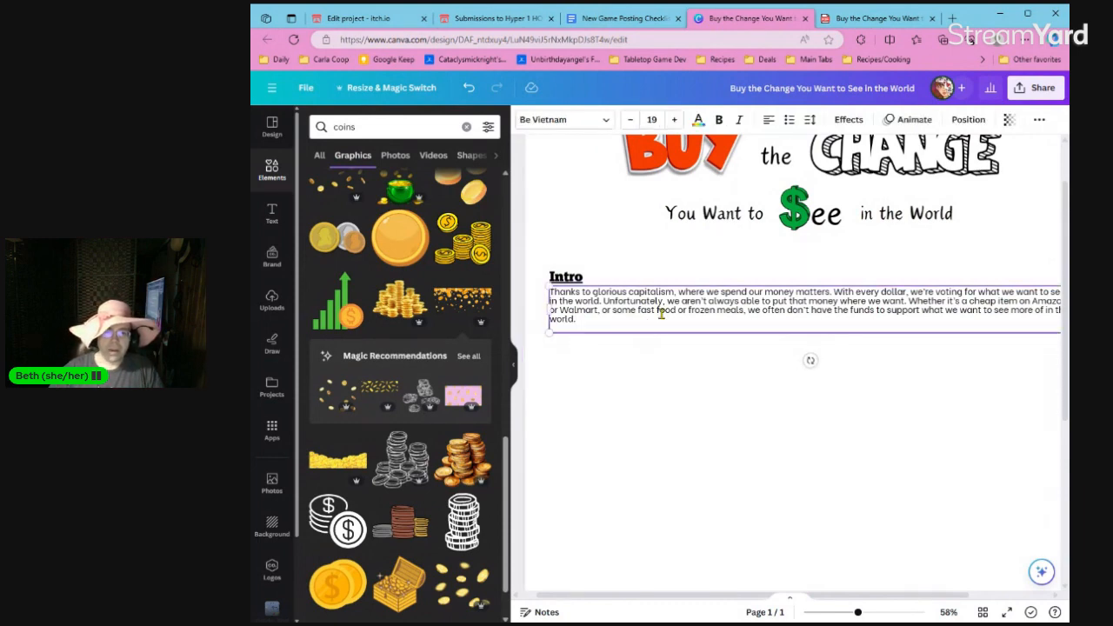
text(This is a)
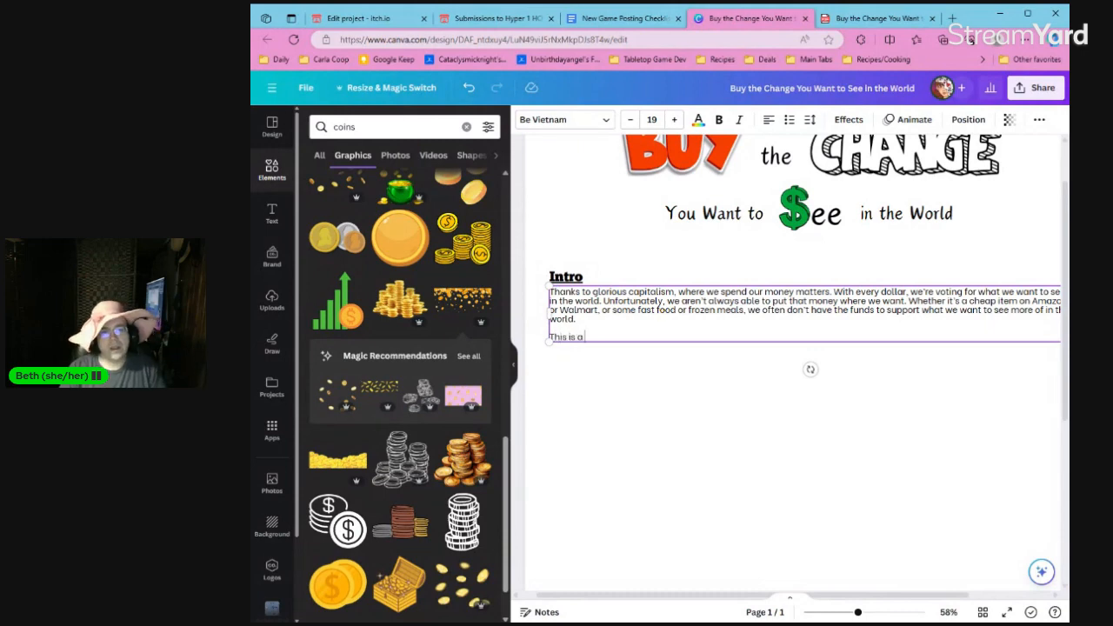
text( gome of ba)
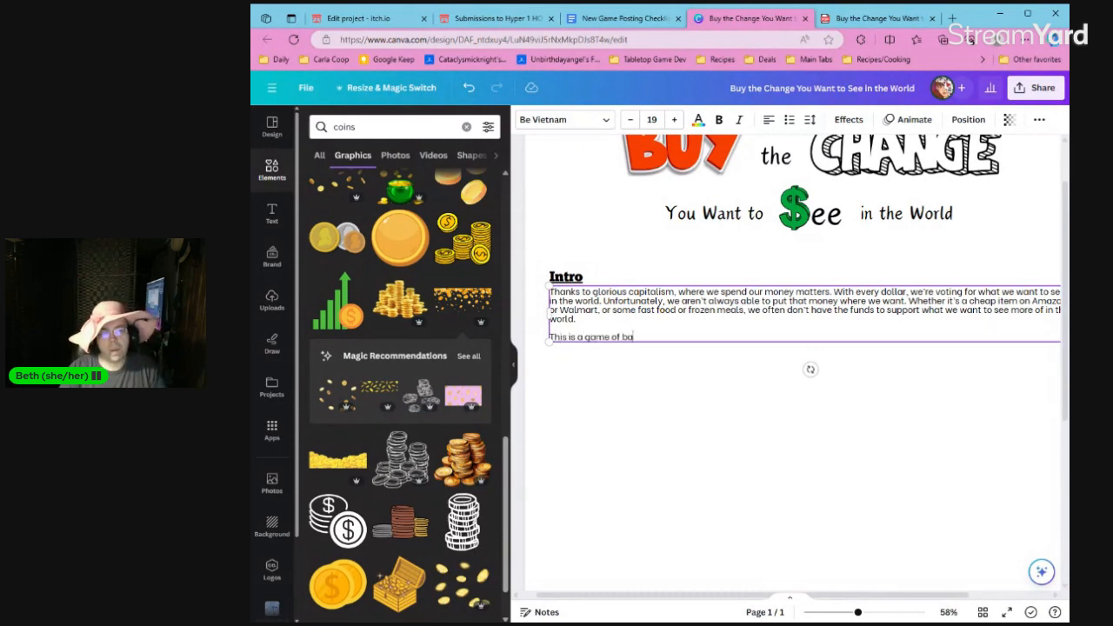
text(lance. A gam)
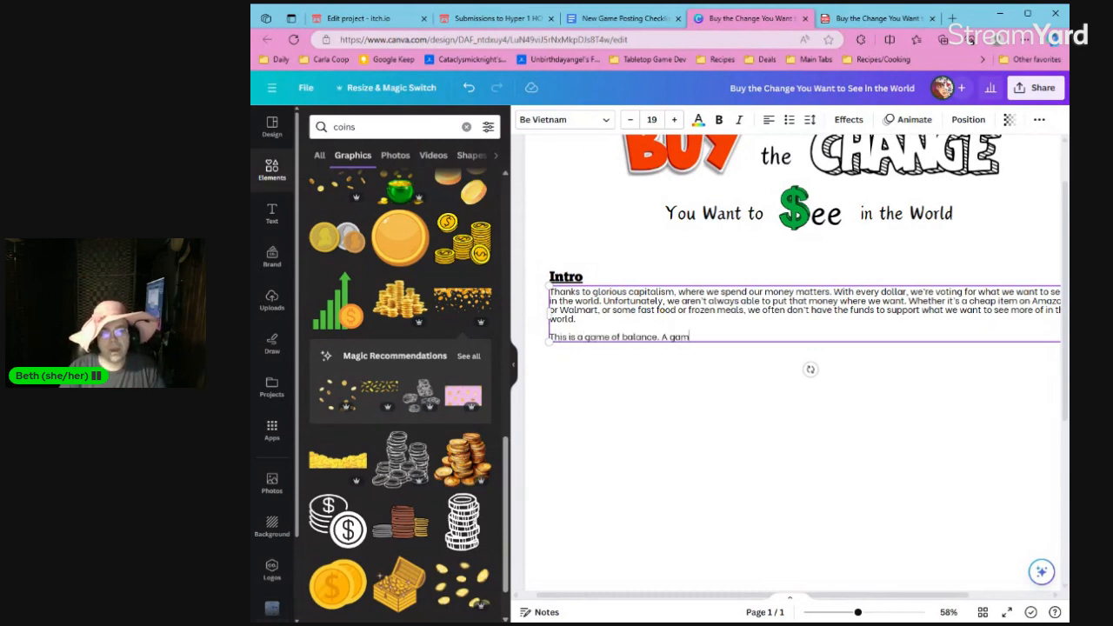
text(e of putti)
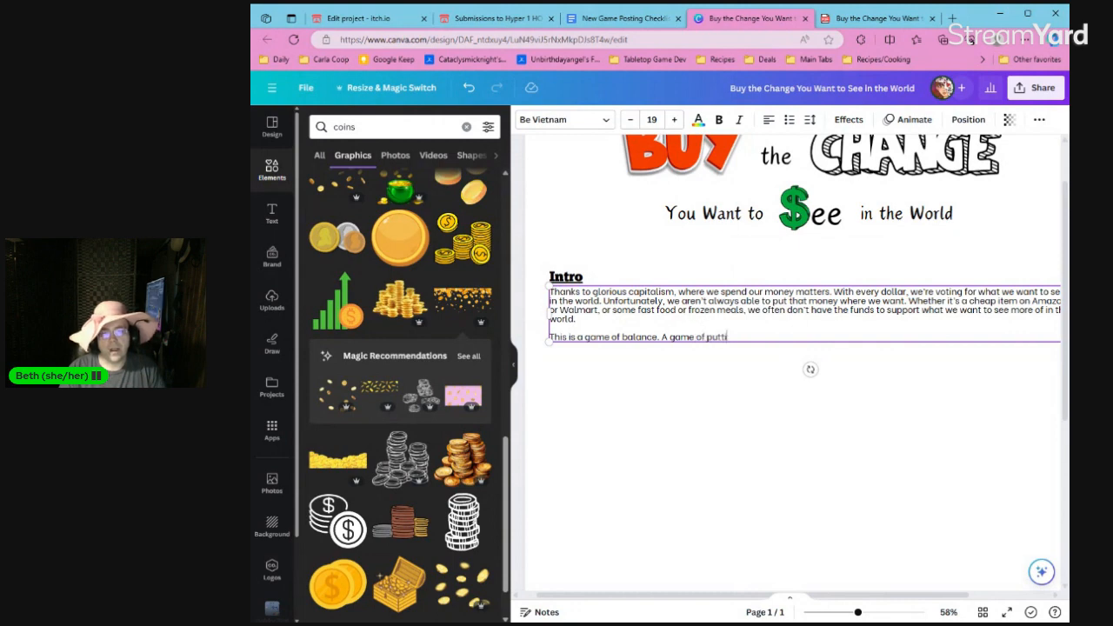
text(ng your money where it)
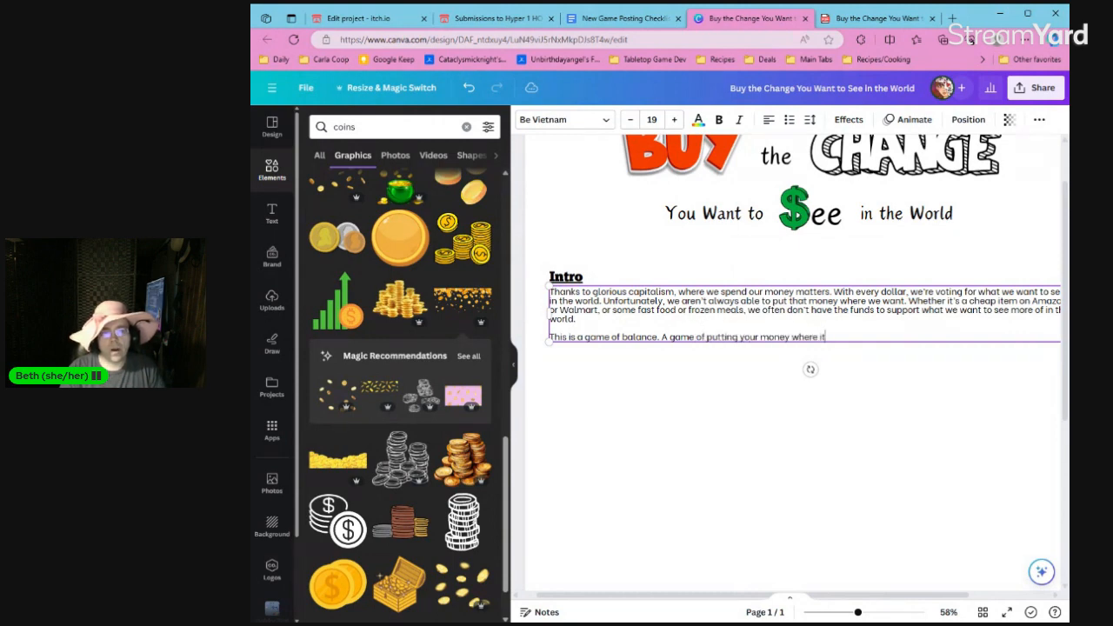
text( matters while a)
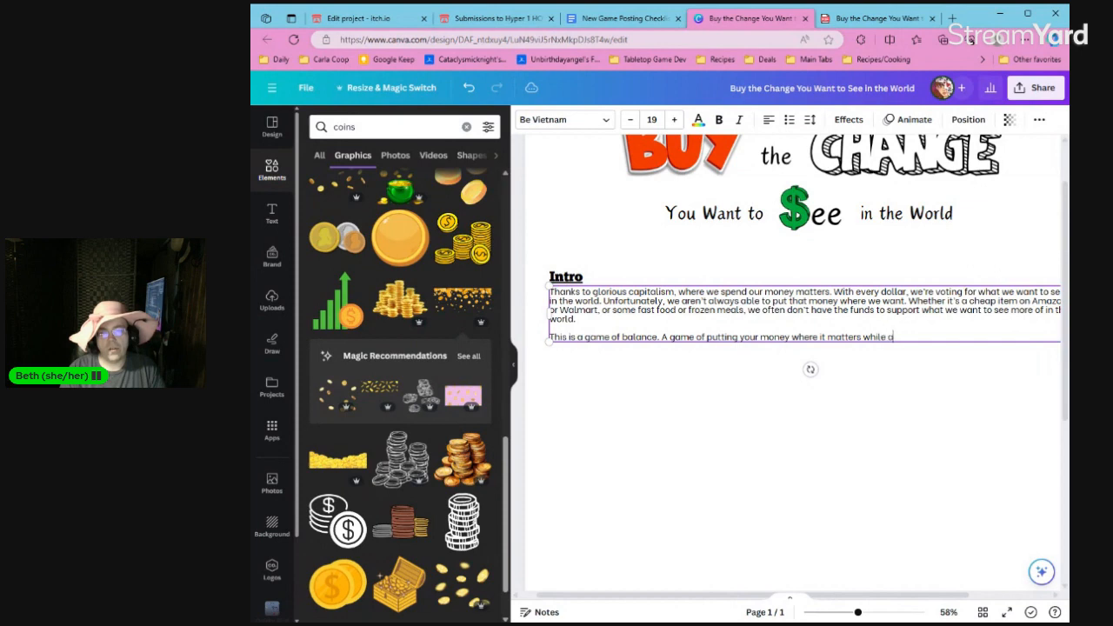
text(lso aurviving capital)
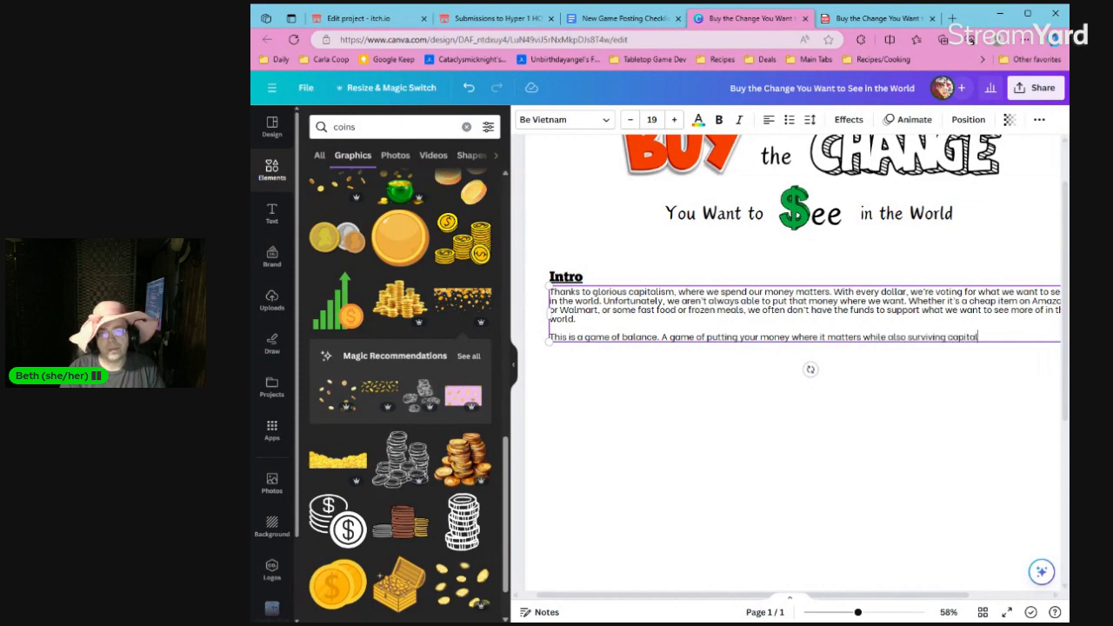
text(ism.)
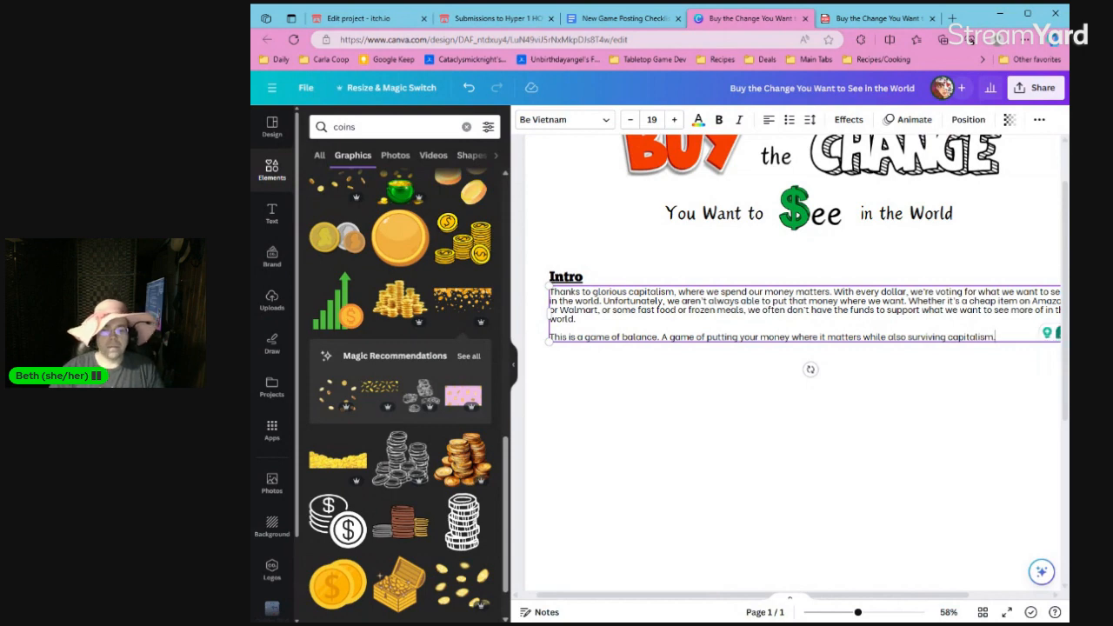
key(Return)
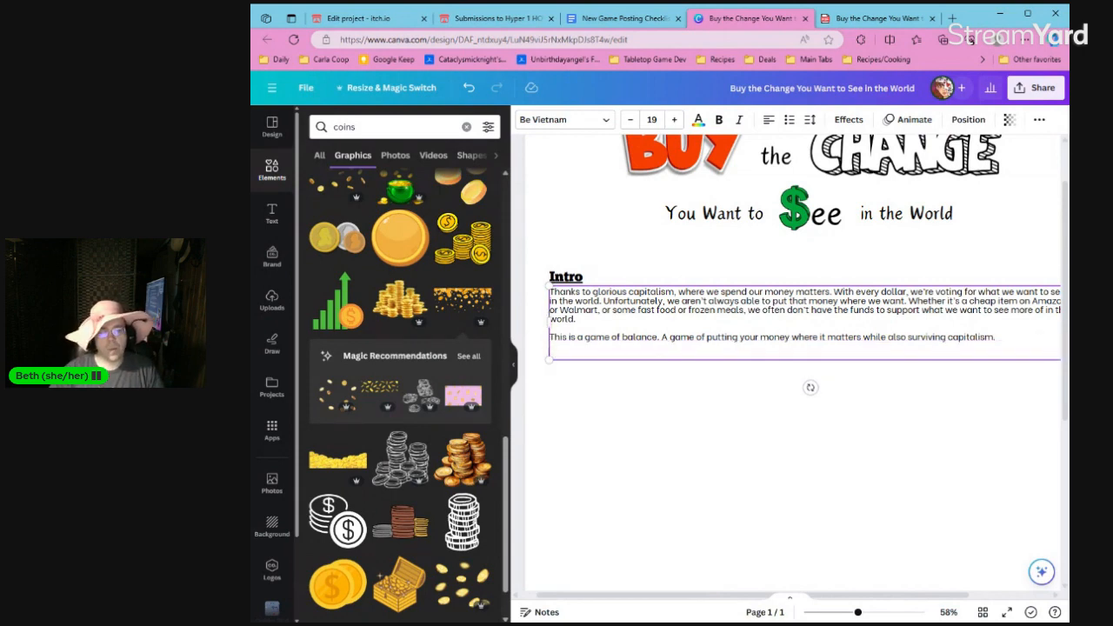
key(BackSpace)
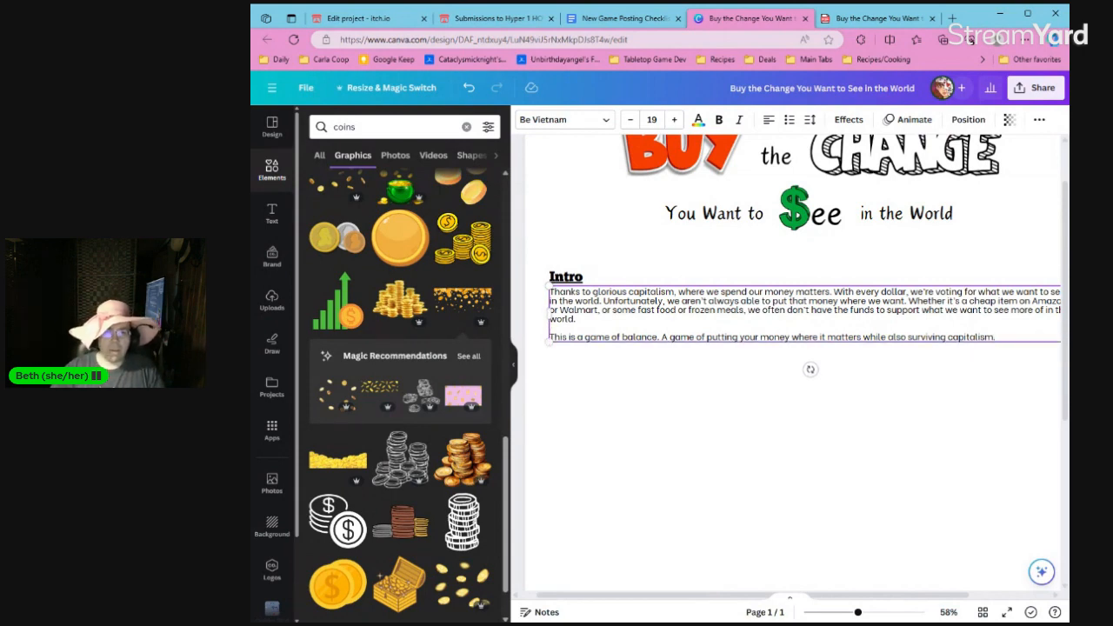
click(636, 375)
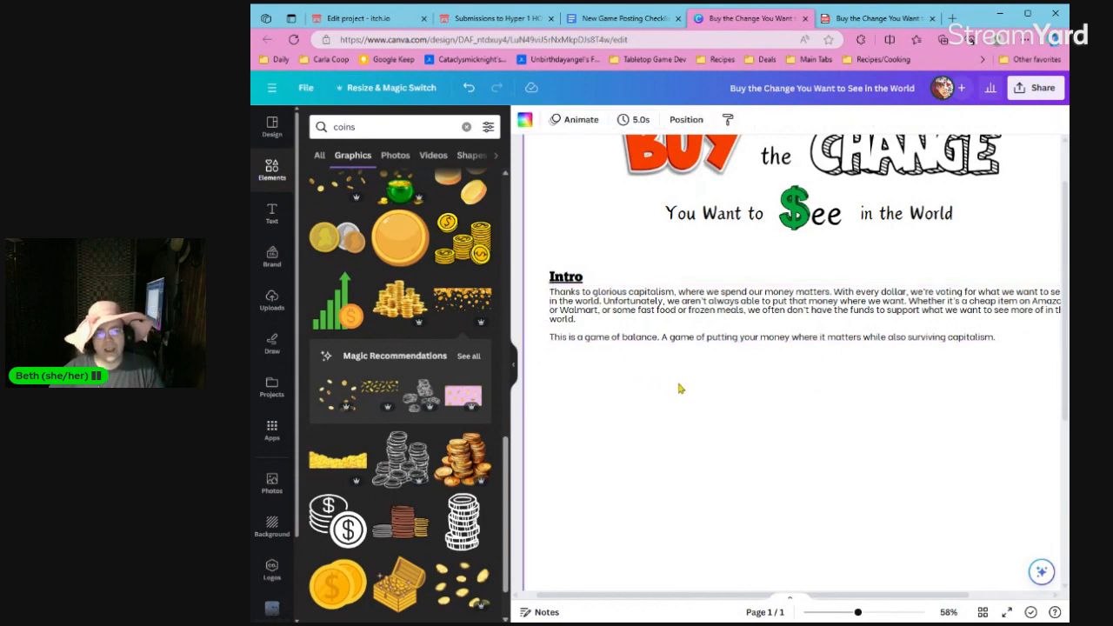
Move the Intro heading and its paragraphs up together, closer beneath the "You Want to $ee in the World" line.
click(514, 372)
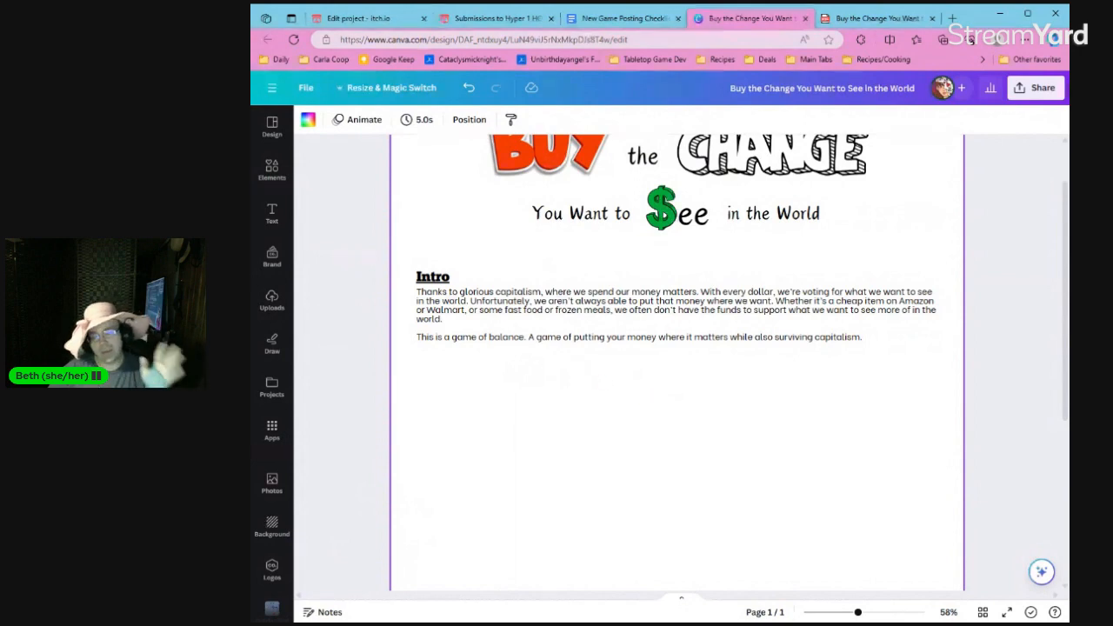
drag(404, 283, 519, 287)
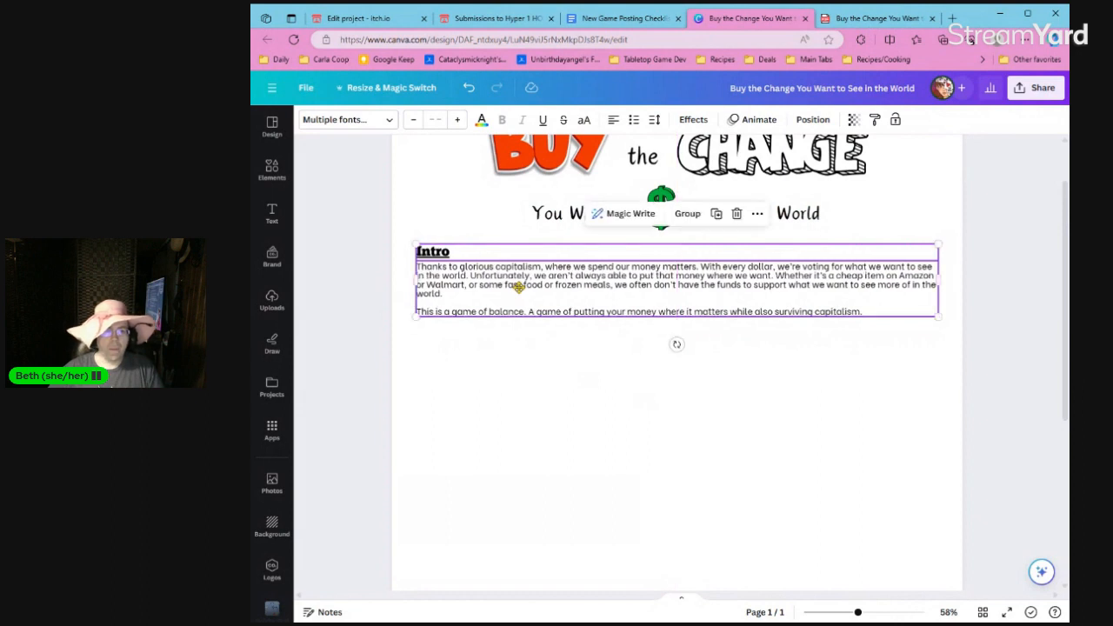
click(462, 362)
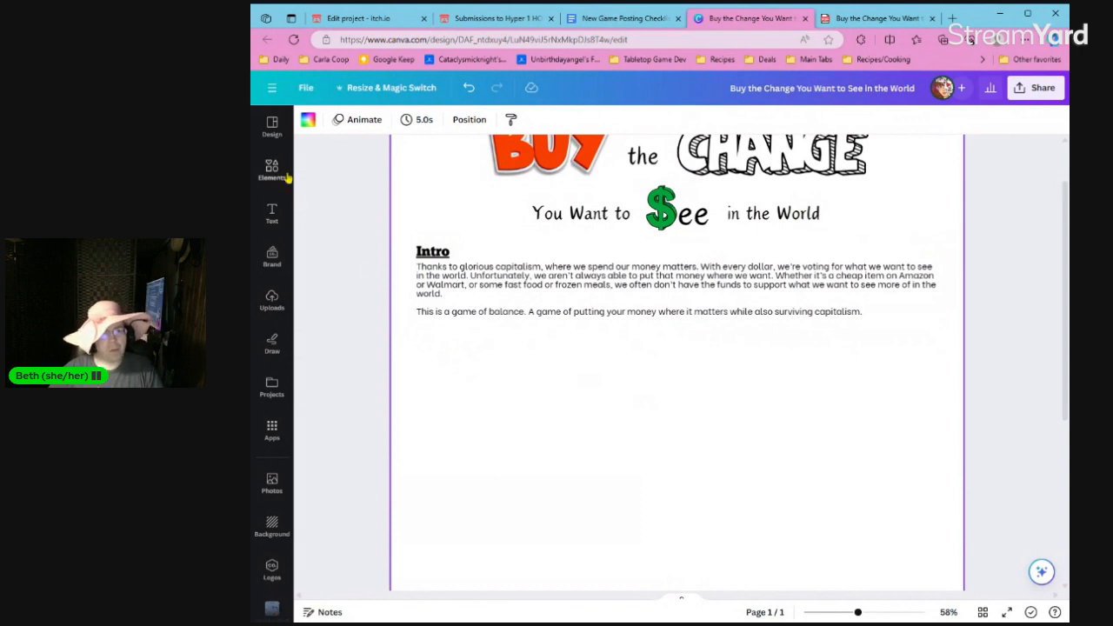
Search the element graphics for "$100" in place of the coins search.
click(277, 172)
click(399, 131)
double_click(399, 135)
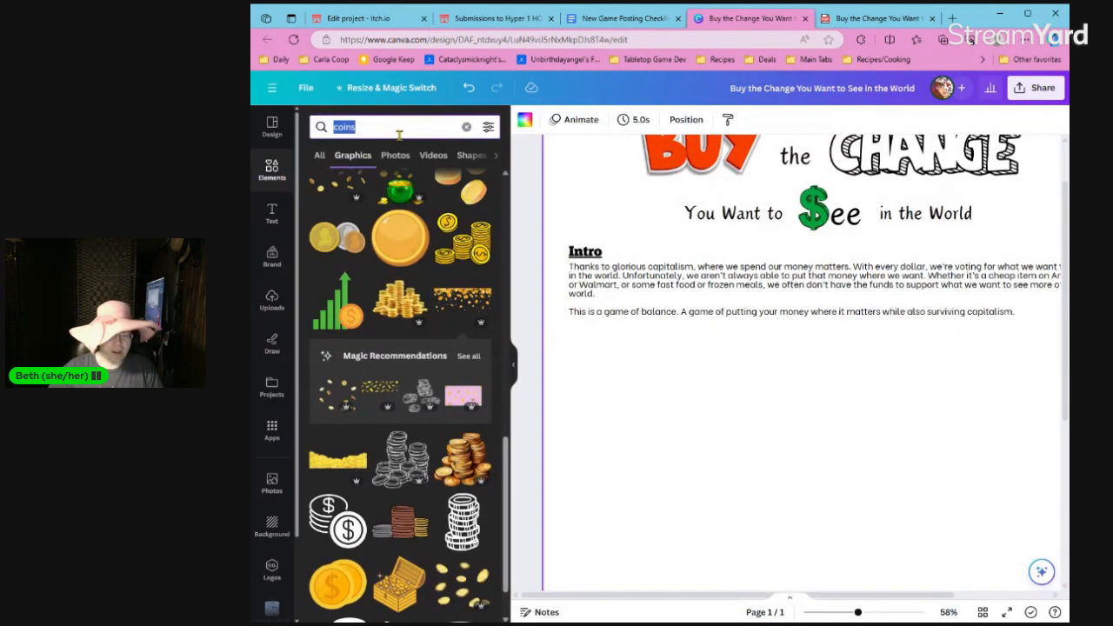
text(do)
key(BackSpace)
key(BackSpace)
text(100)
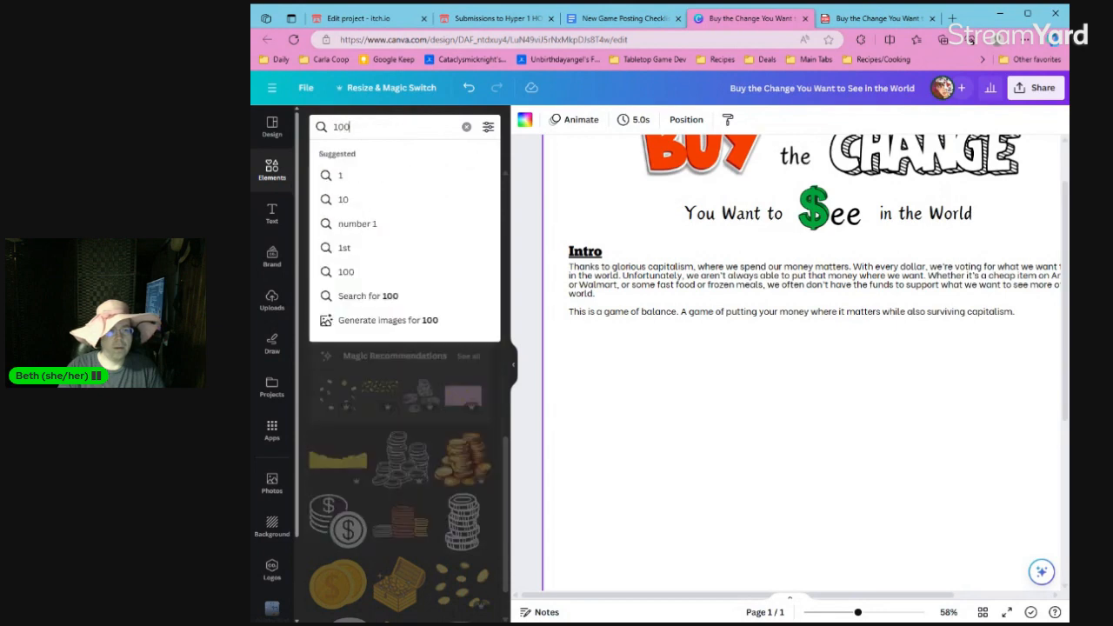
key(Home)
text($)
key(Return)
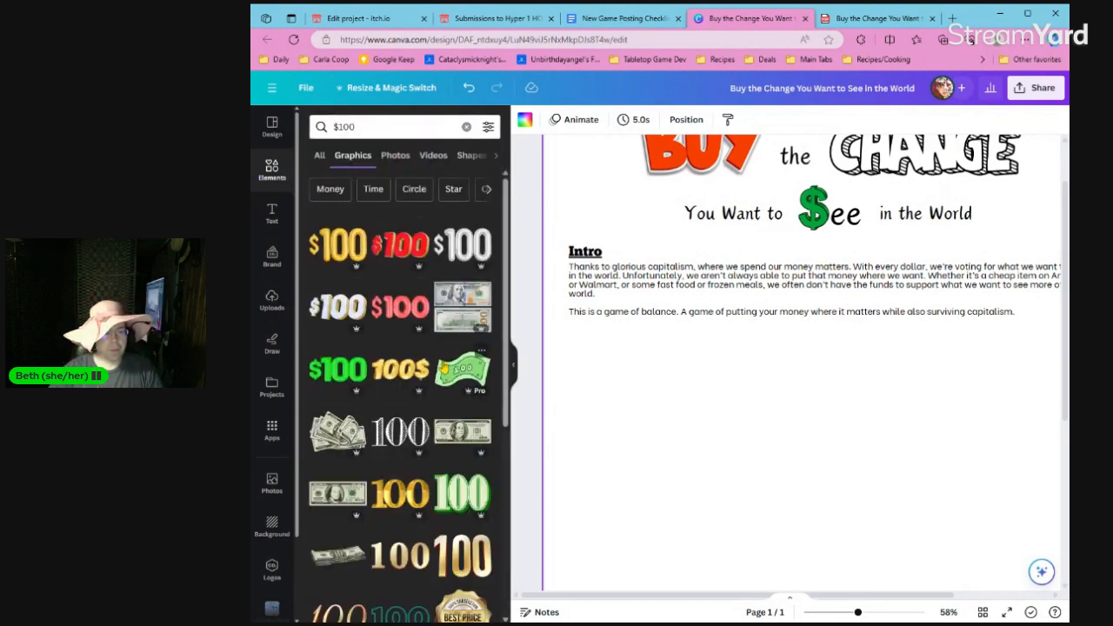
scroll(443, 369, down, 1)
click(343, 432)
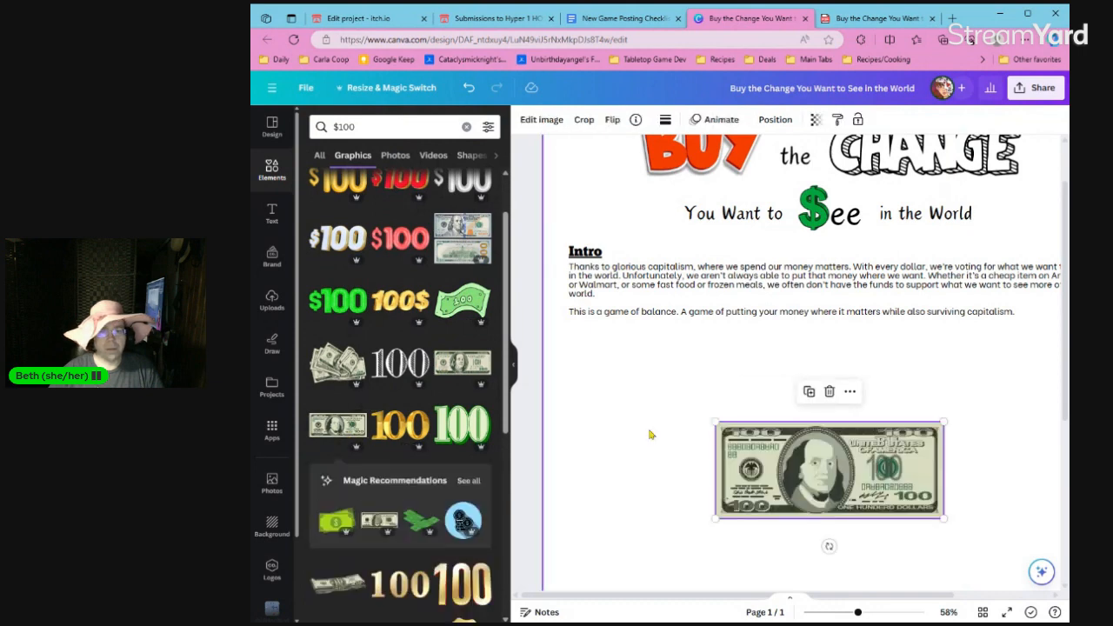
key(Delete)
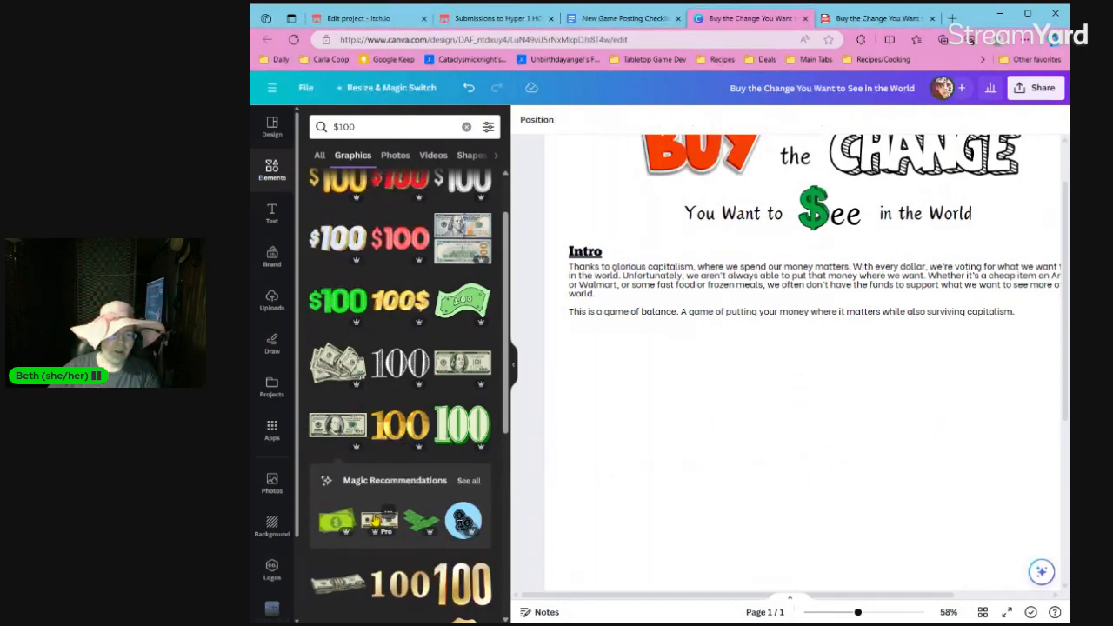
Insert the simplified cartoon hundred-dollar bill from the recommended graphics and place it over the title at the page's upper edge.
click(379, 520)
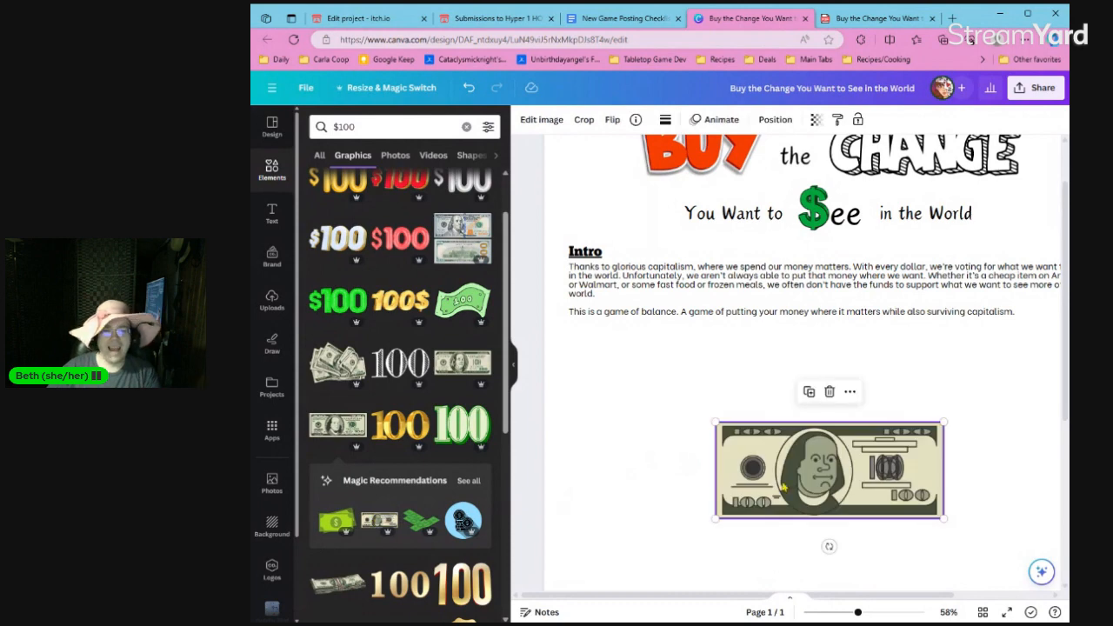
drag(783, 490, 677, 195)
scroll(709, 223, up, 2)
scroll(811, 266, down, 1)
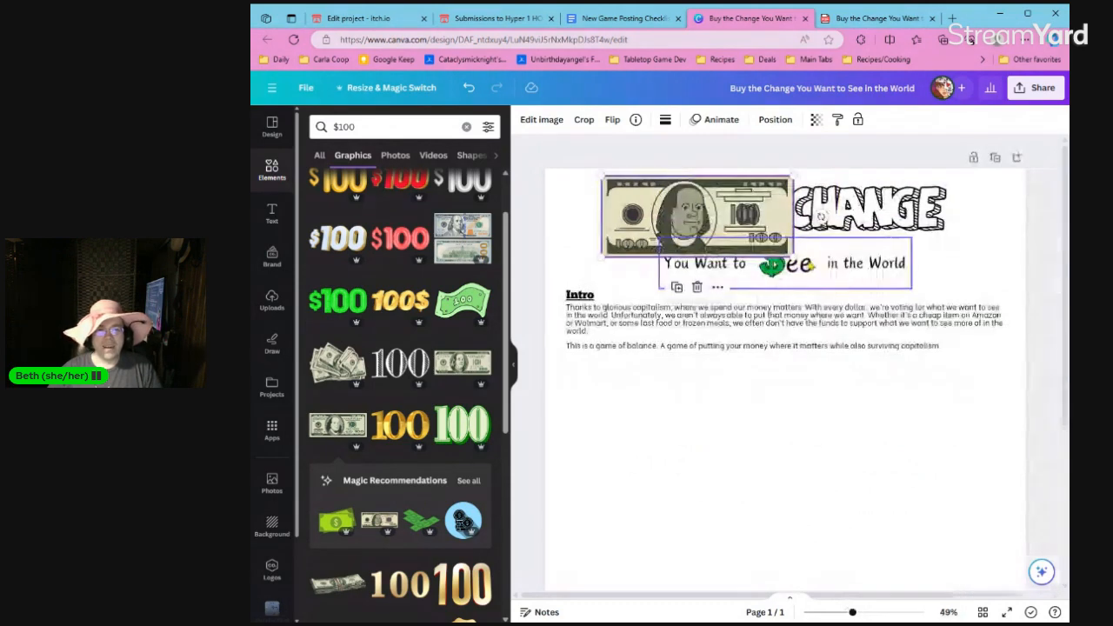
Enlarge the bill graphic to about 866 by 367 px and centre it horizontally on the page.
drag(795, 258, 983, 268)
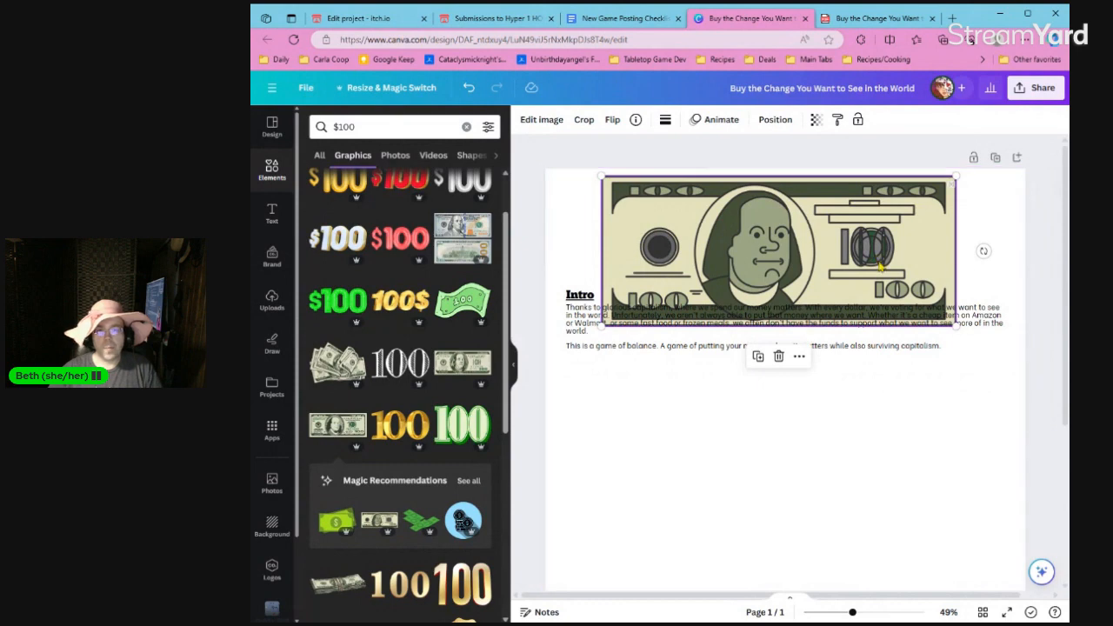
drag(955, 325, 868, 251)
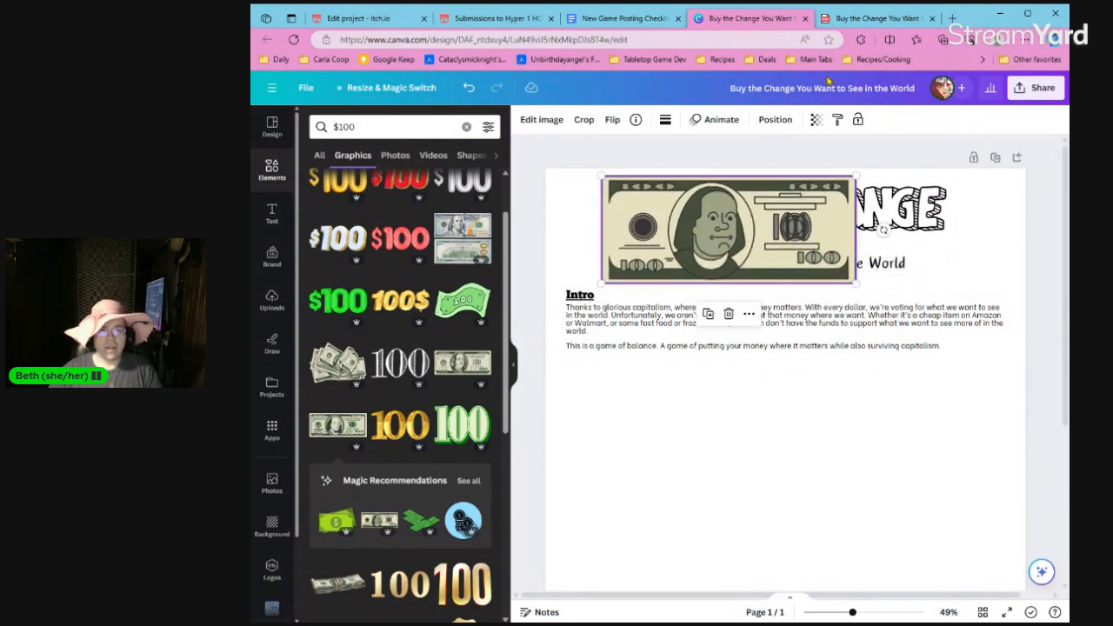
click(775, 119)
click(451, 253)
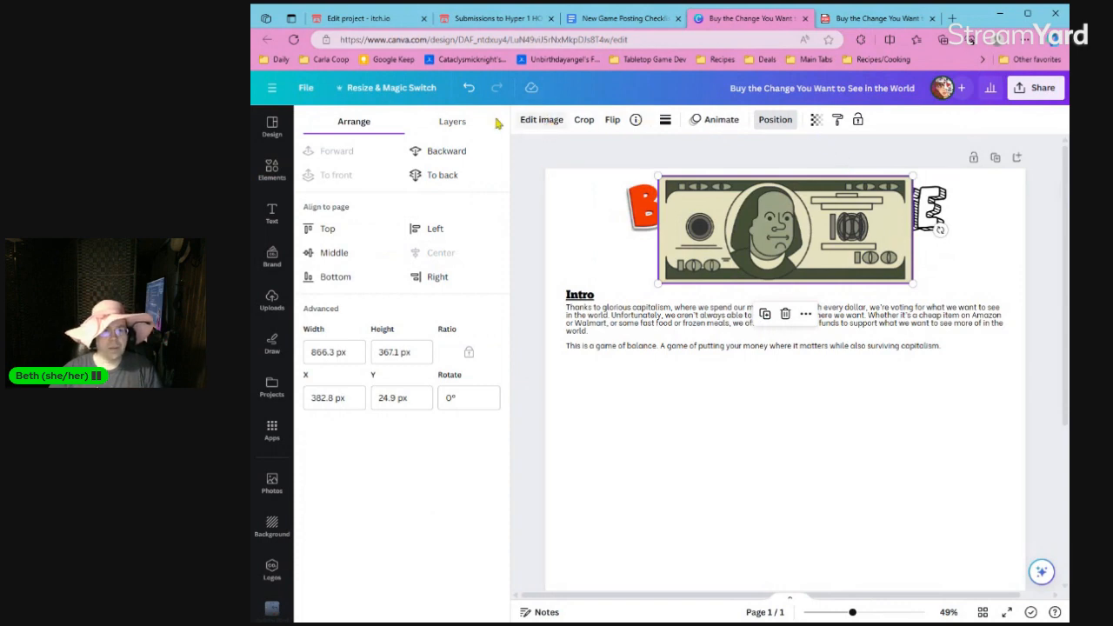
Send the bill graphic behind the title and text layers and set its transparency to 23.
click(452, 121)
drag(426, 275, 443, 353)
click(815, 120)
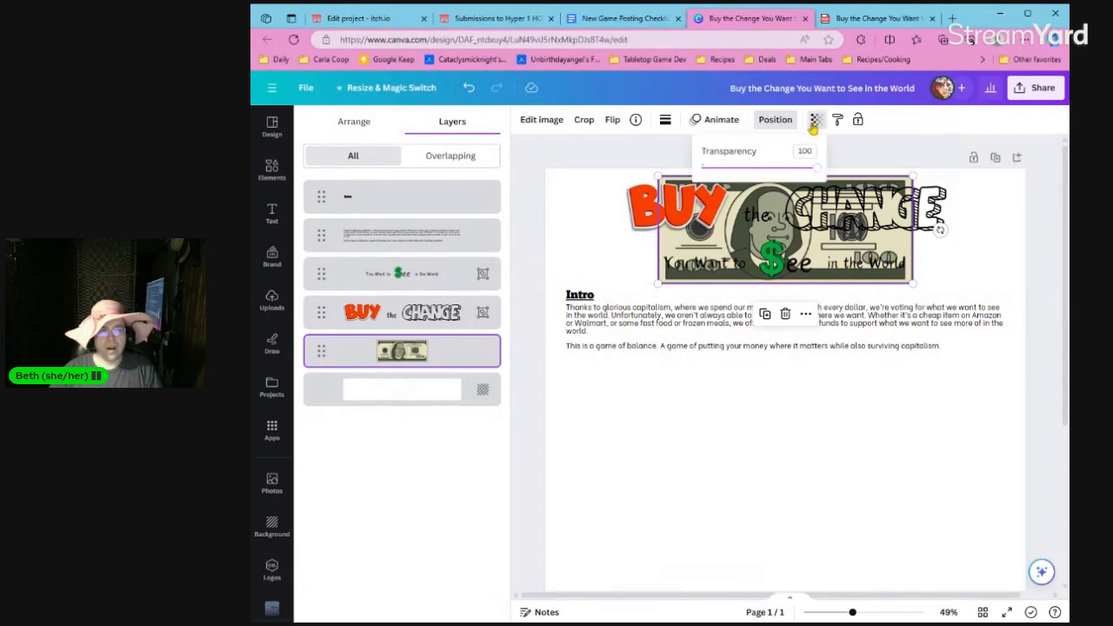
drag(818, 168, 727, 168)
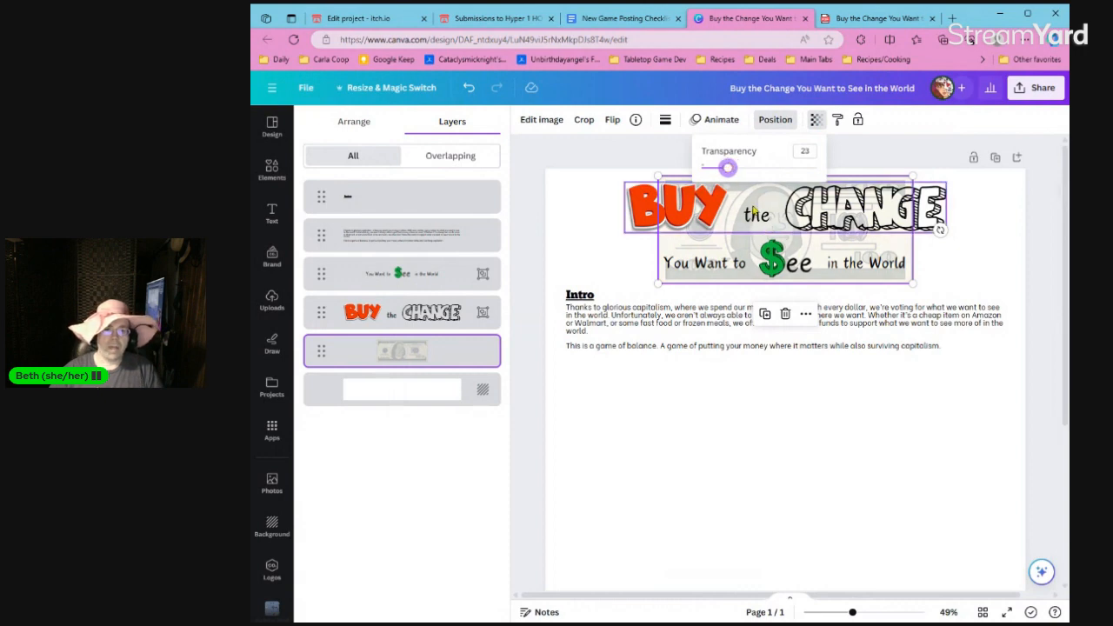
click(609, 167)
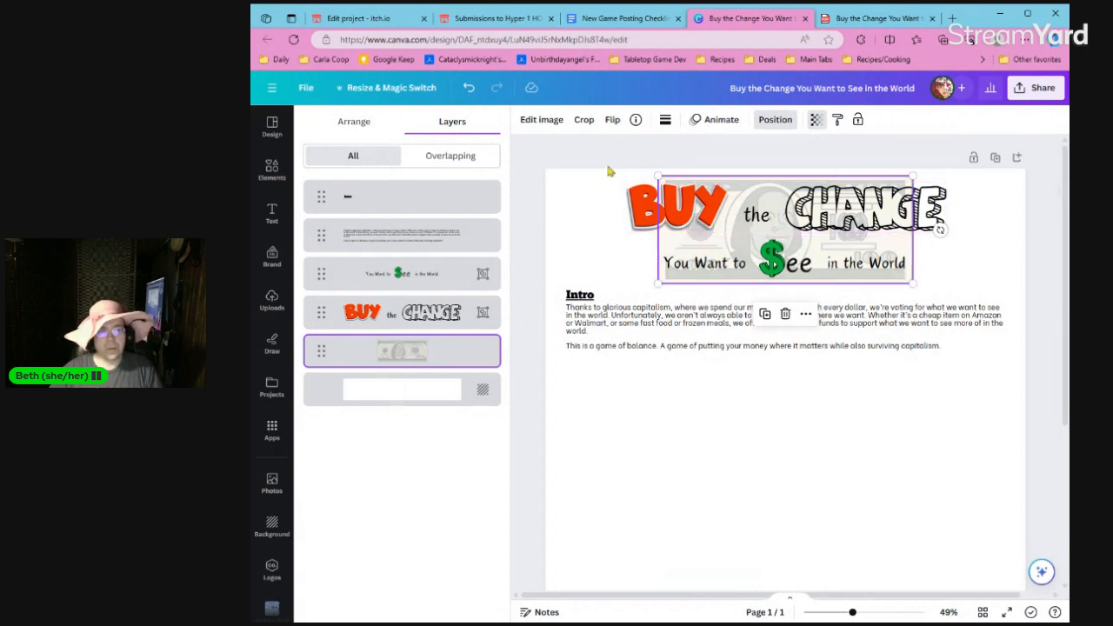
click(608, 167)
click(608, 167)
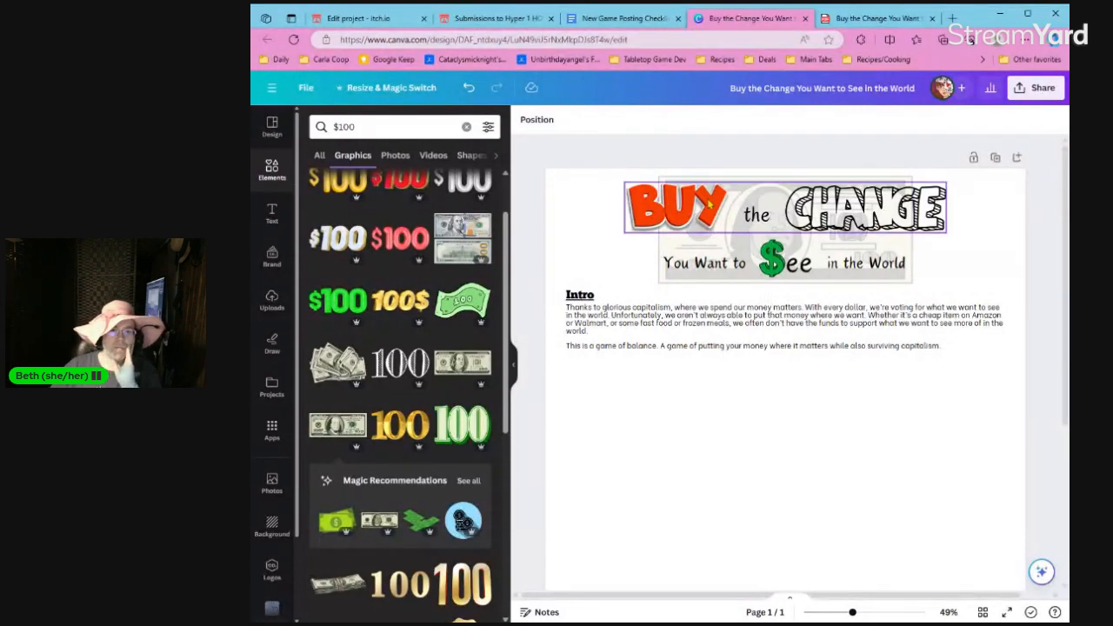
Ungroup the first title line and move BUY and CHANGE inward, closer to the word "the".
click(759, 226)
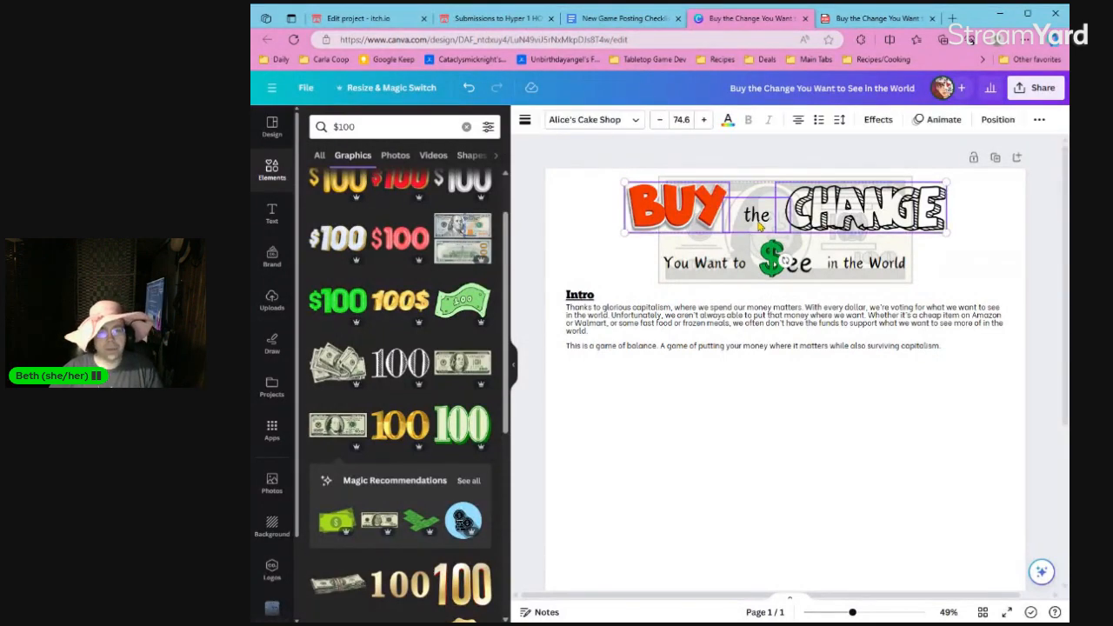
click(619, 227)
click(661, 222)
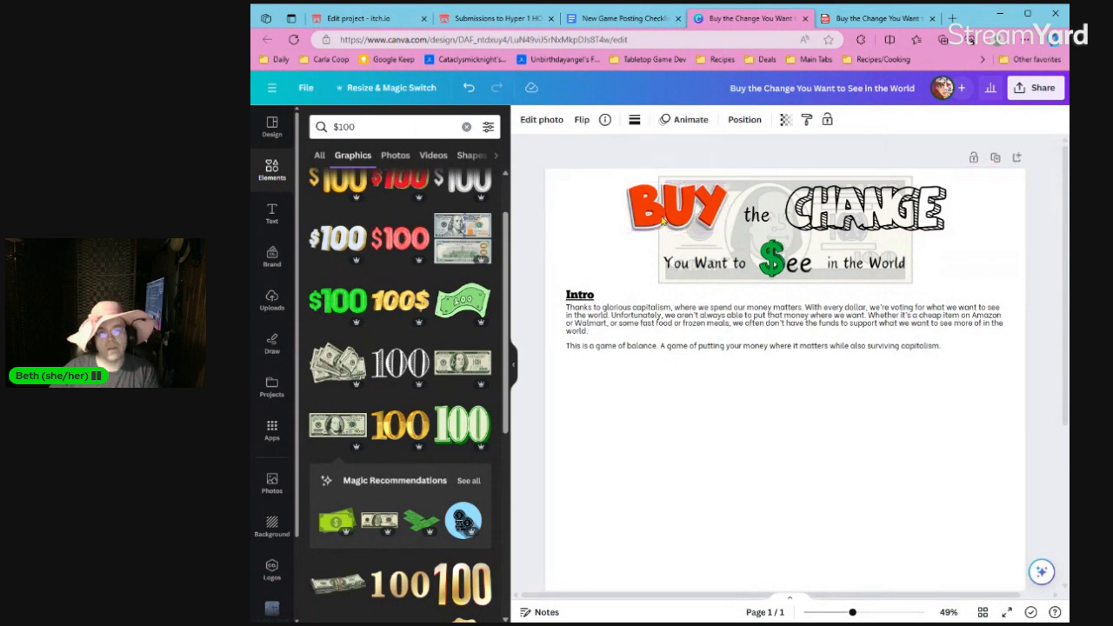
drag(662, 222, 672, 222)
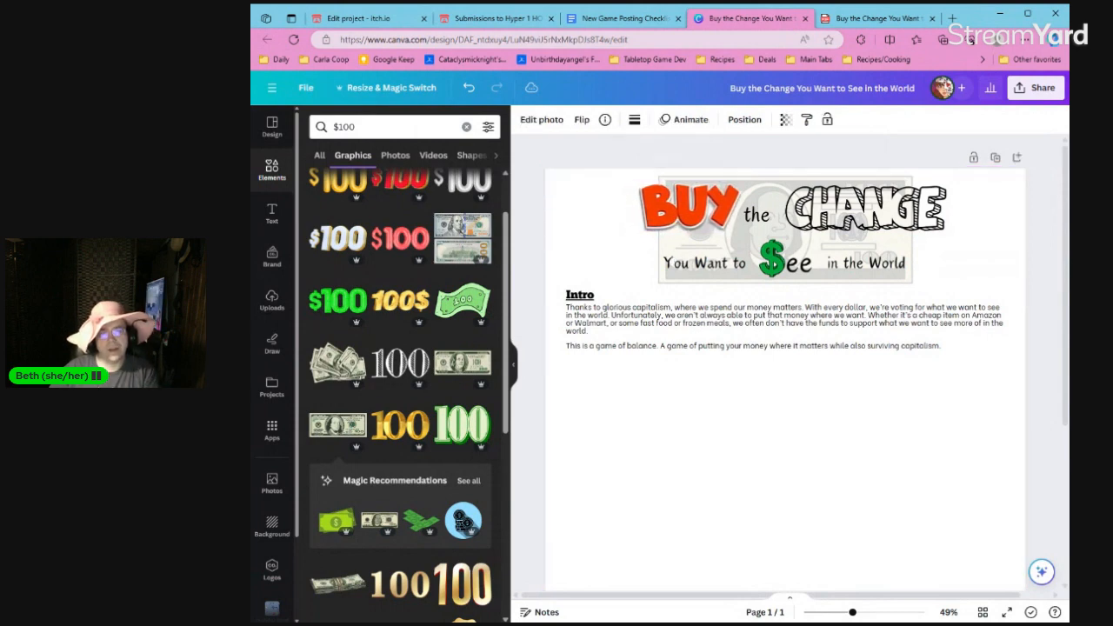
click(830, 205)
drag(831, 205, 825, 207)
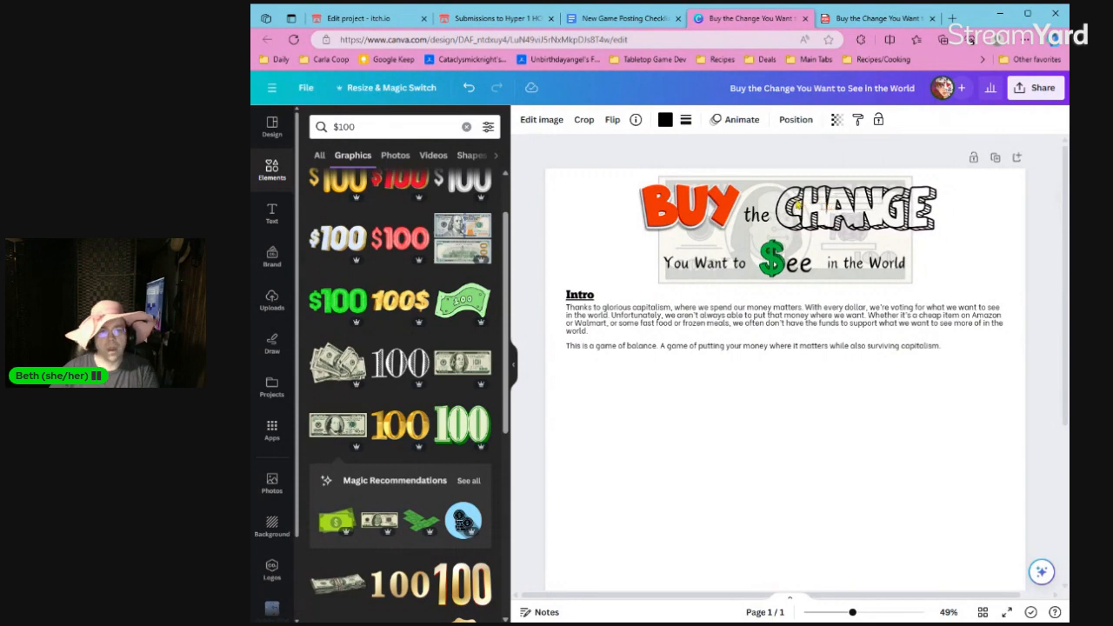
Group BUY, "the" and CHANGE back into one title line, and select the "You Want to $ee in the World" group.
click(725, 212)
shift+click(756, 216)
shift+click(804, 219)
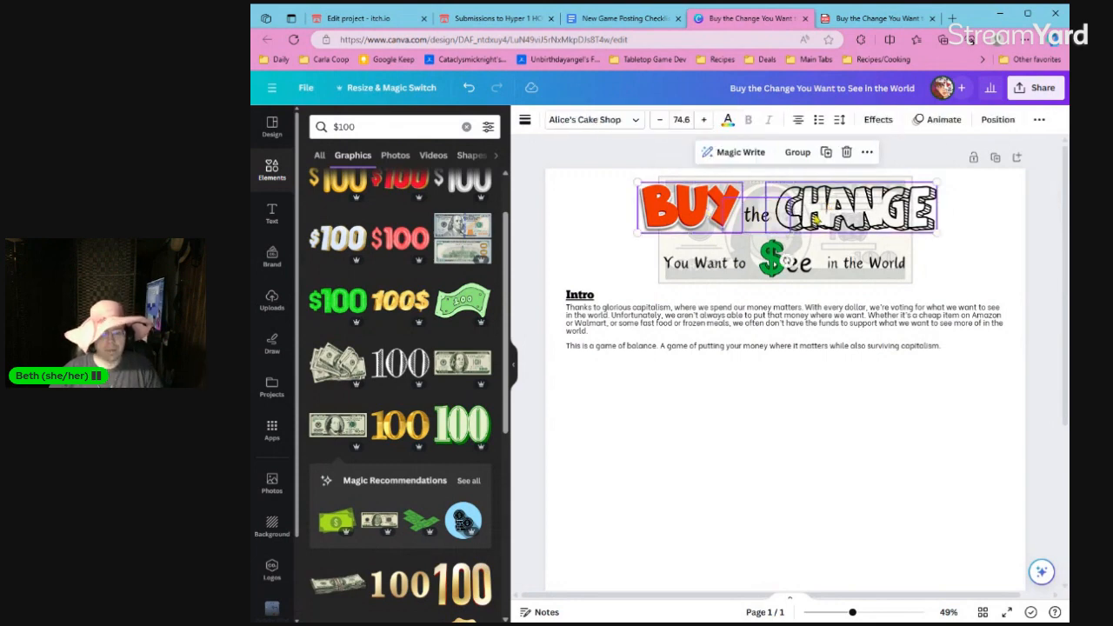
key(ctrl+g)
click(727, 265)
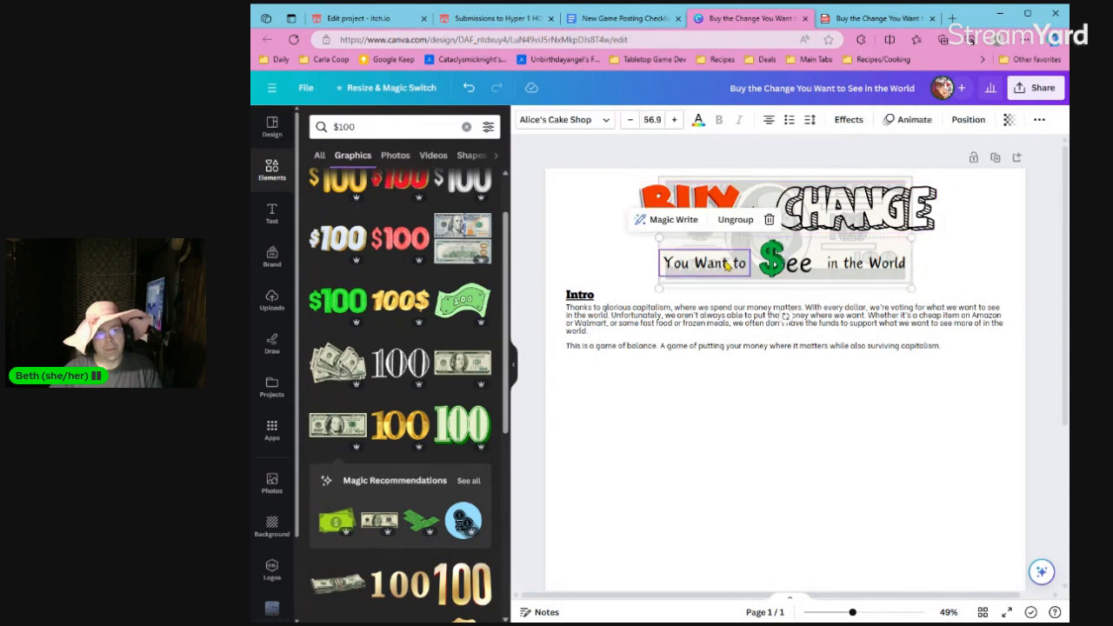
Move the "You Want to $ee in the World" group up slightly, closer to the first title line.
drag(727, 265, 727, 257)
click(627, 260)
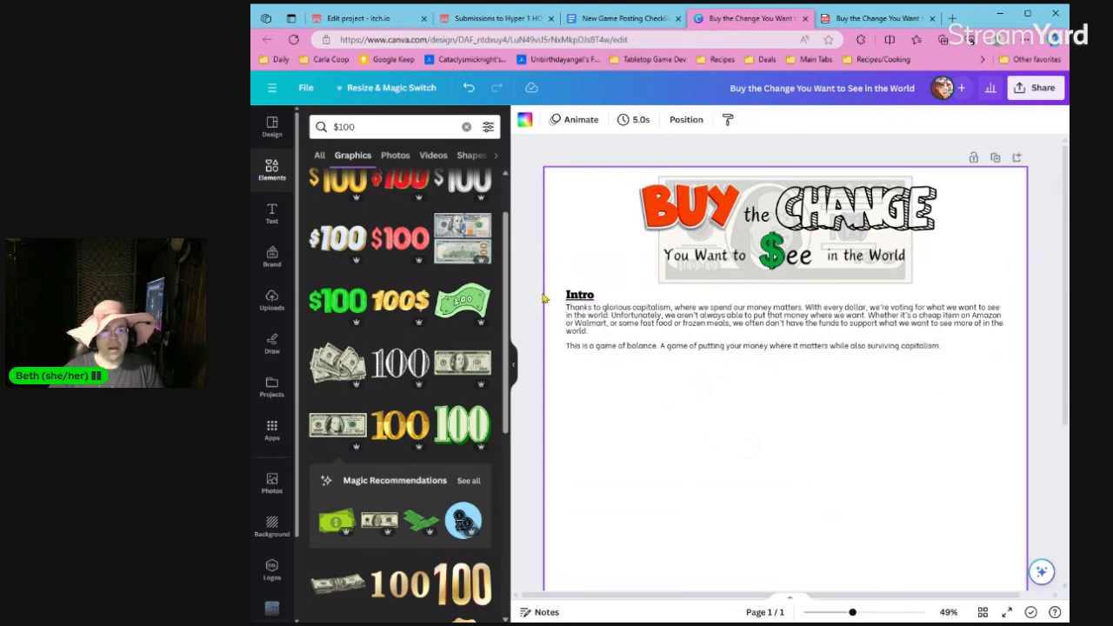
drag(539, 292, 604, 333)
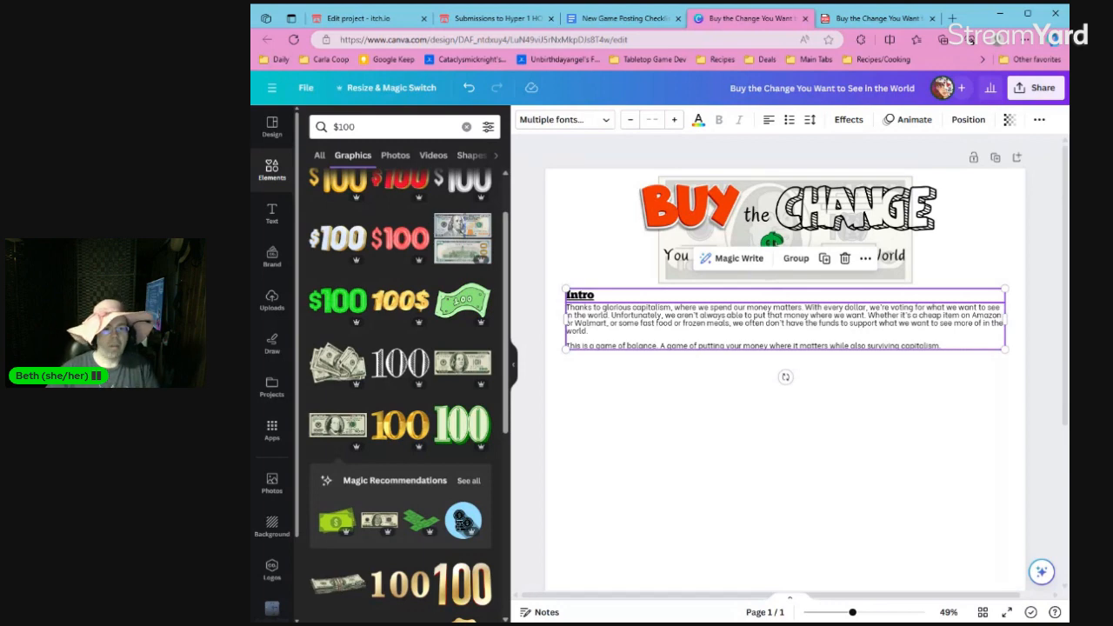
click(646, 398)
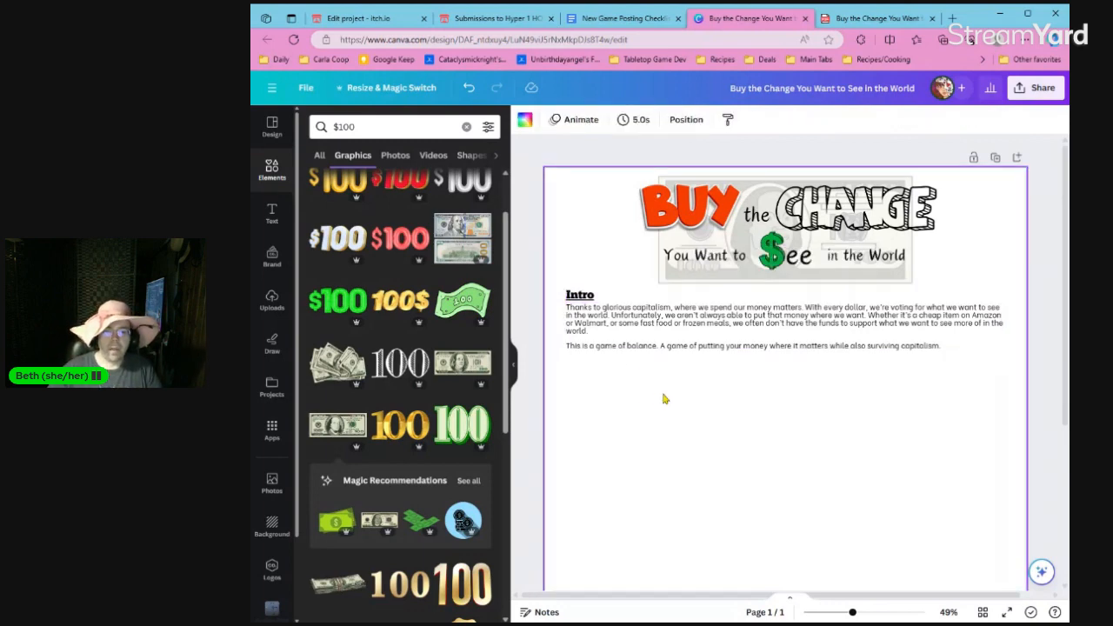
Duplicate the Intro heading and paragraph directly below the originals and change the copied heading to "You Need:".
scroll(661, 397, down, 3)
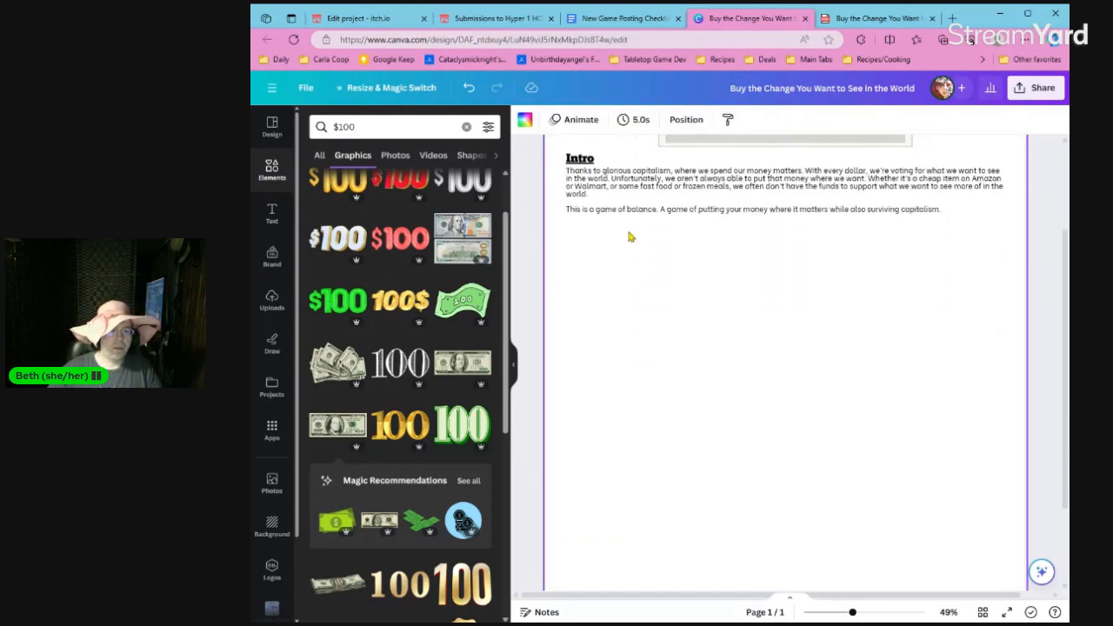
click(626, 216)
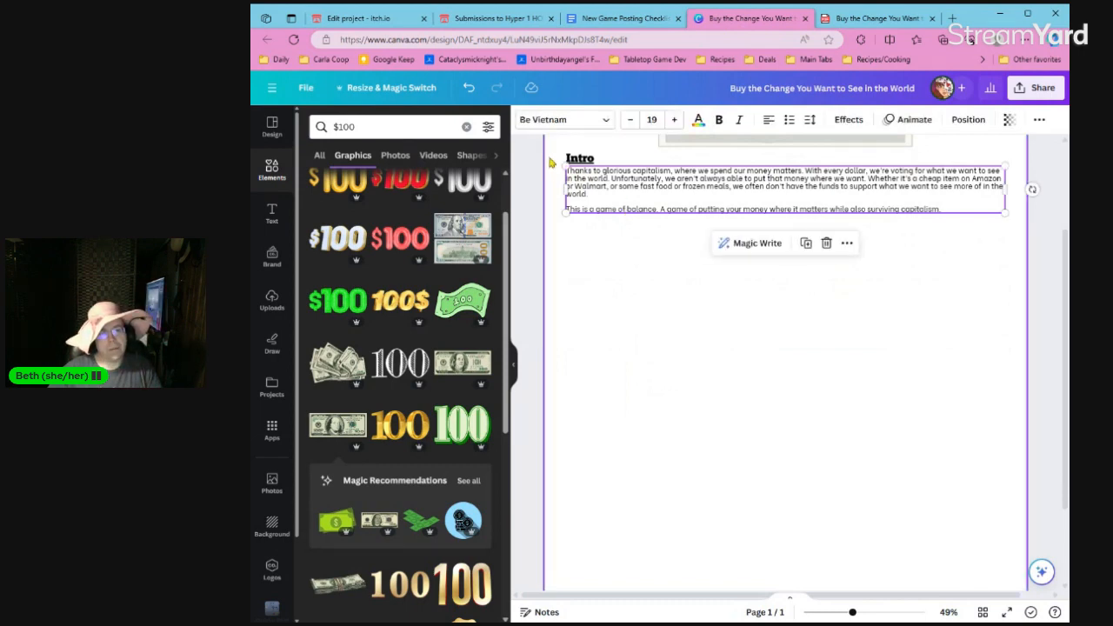
drag(551, 161, 609, 258)
key(ctrl+d)
click(597, 223)
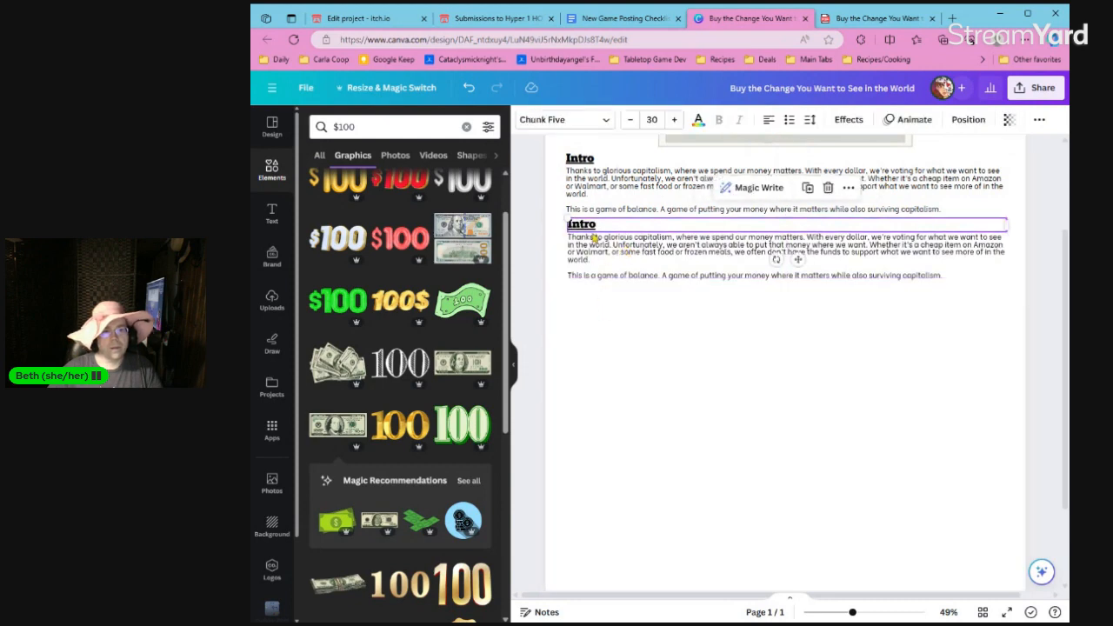
double_click(596, 222)
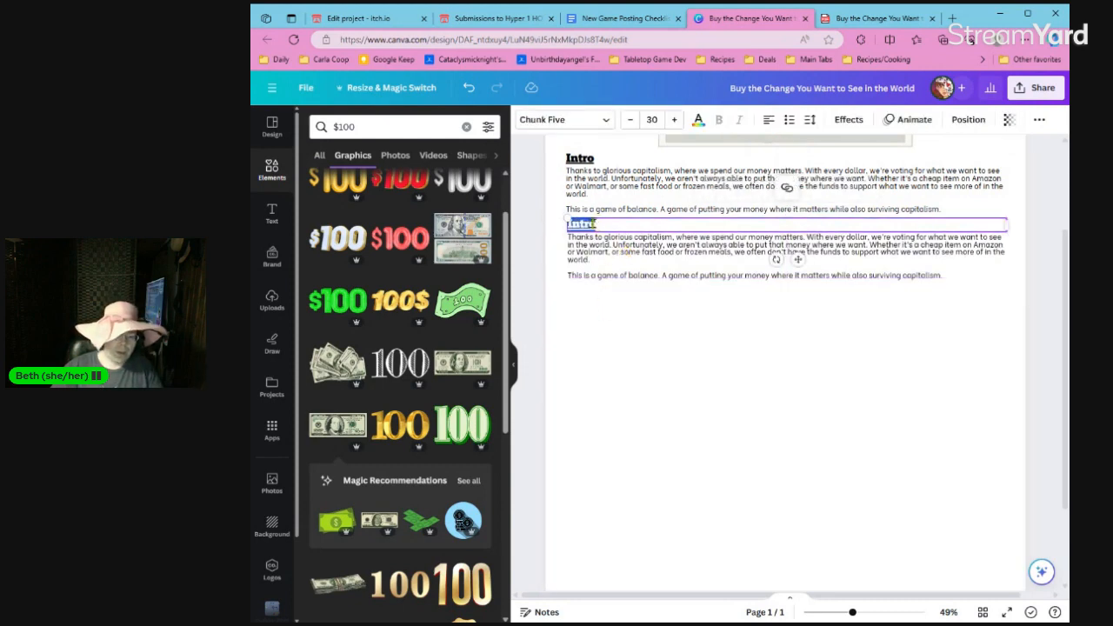
text(You Need:)
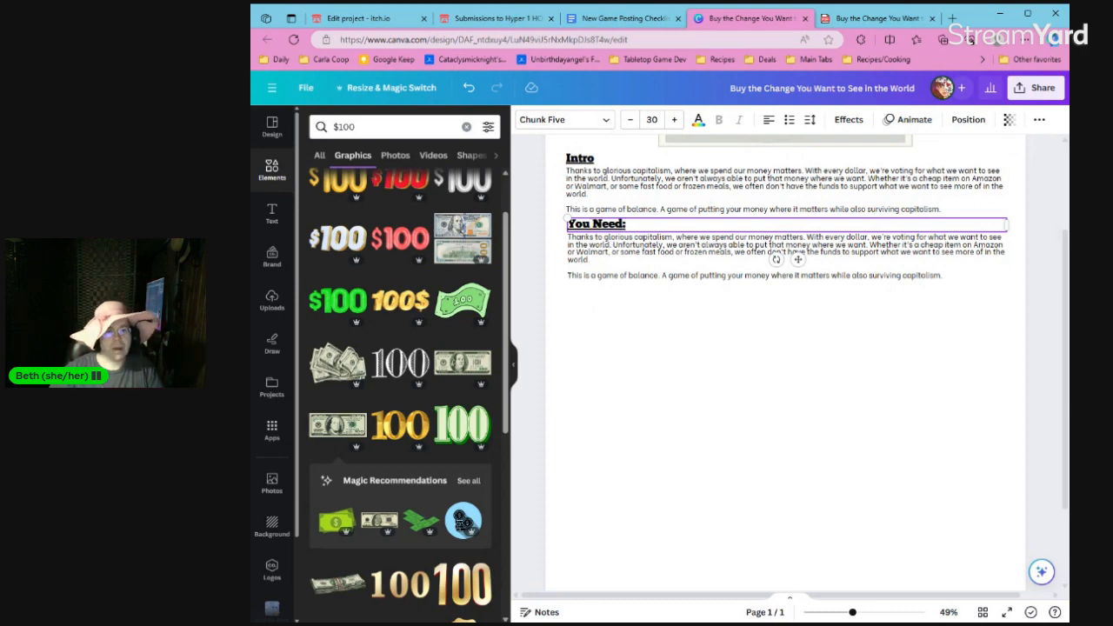
Clear the copied paragraph under the "You Need:" heading and format the empty text box as a numbered list.
triple_click(637, 258)
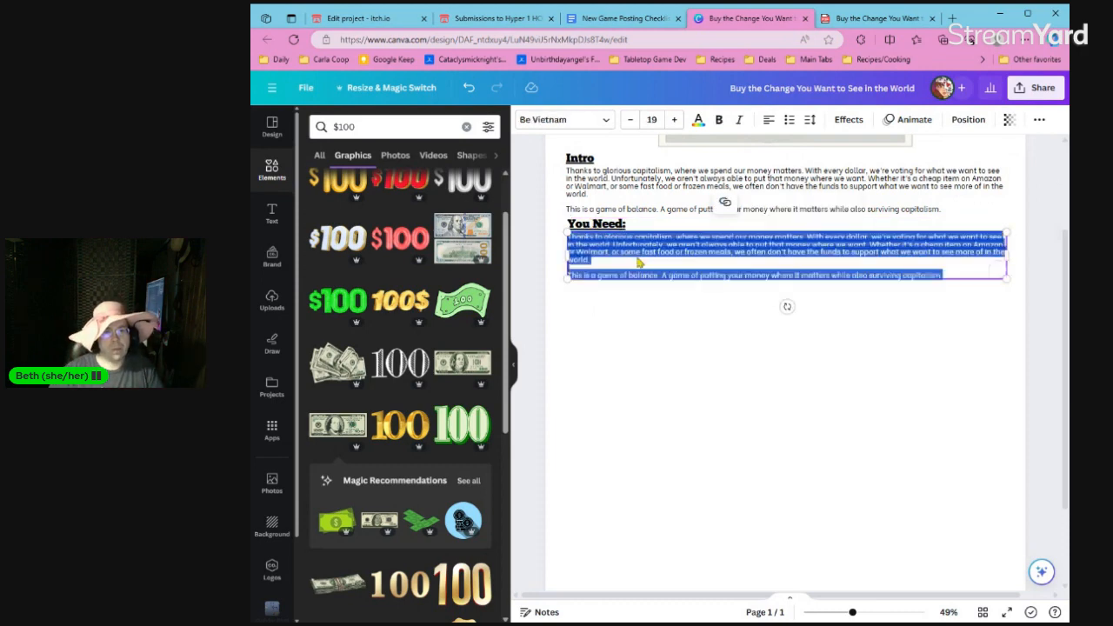
key(ctrl+a)
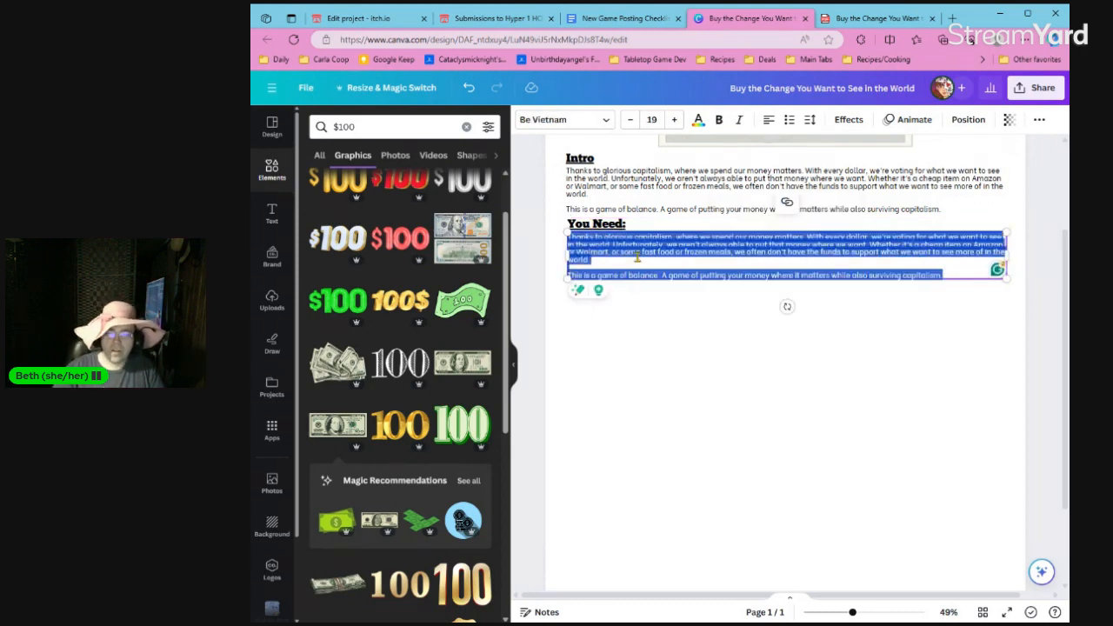
key(Escape)
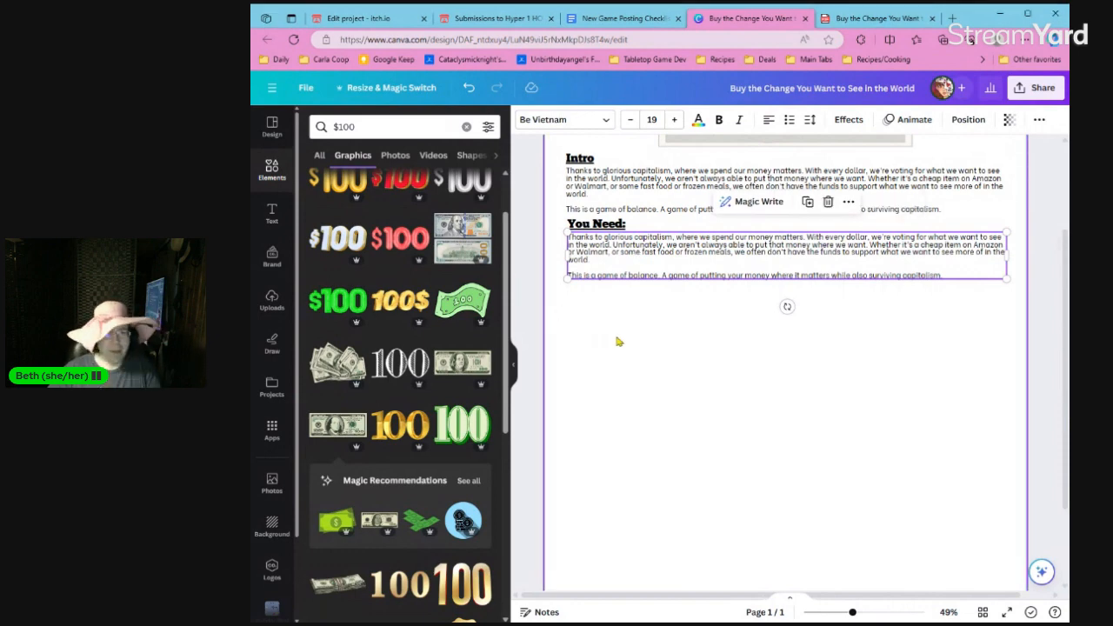
double_click(632, 266)
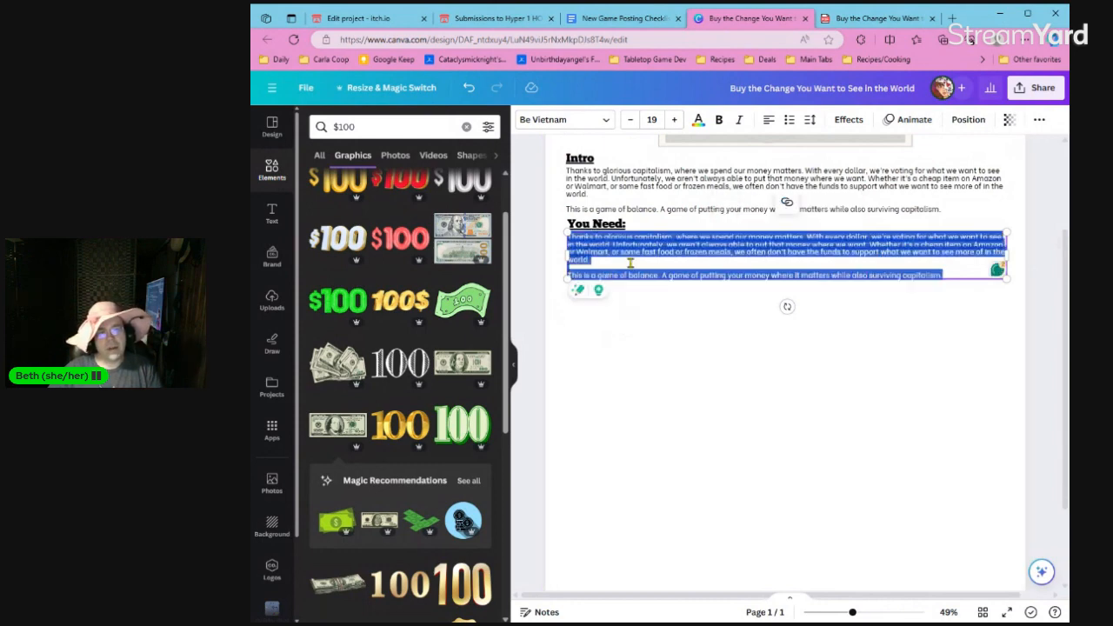
key(BackSpace)
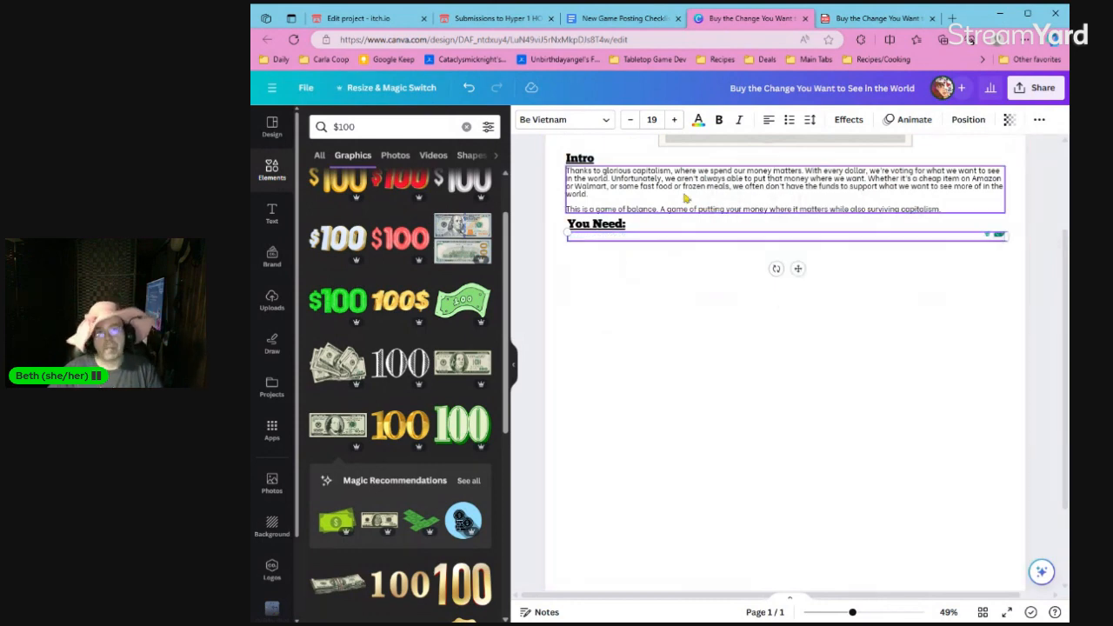
click(789, 120)
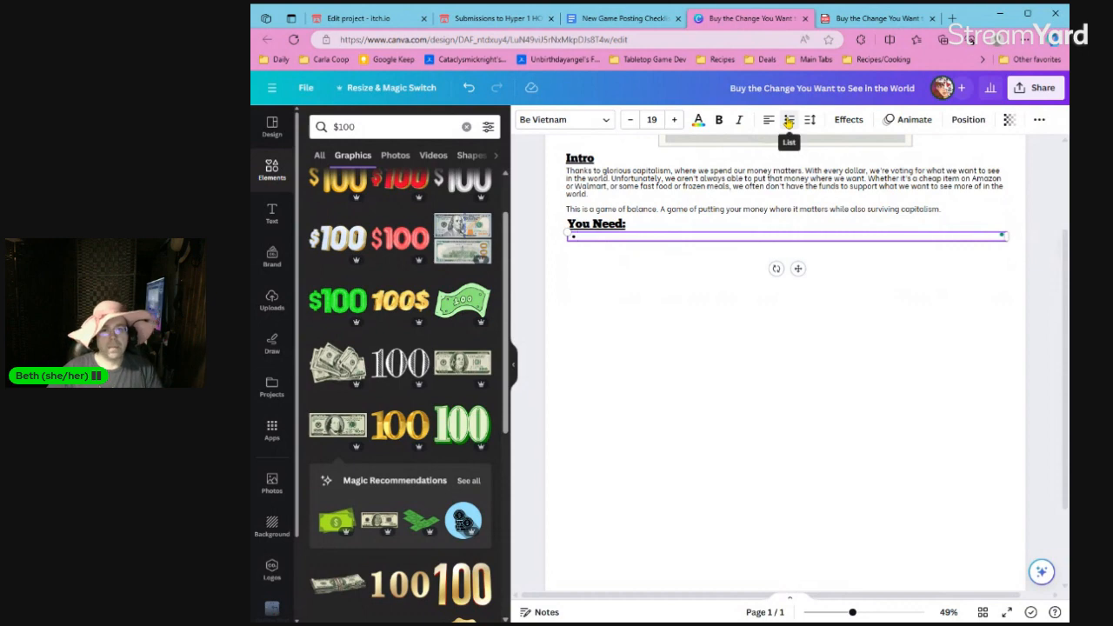
click(788, 121)
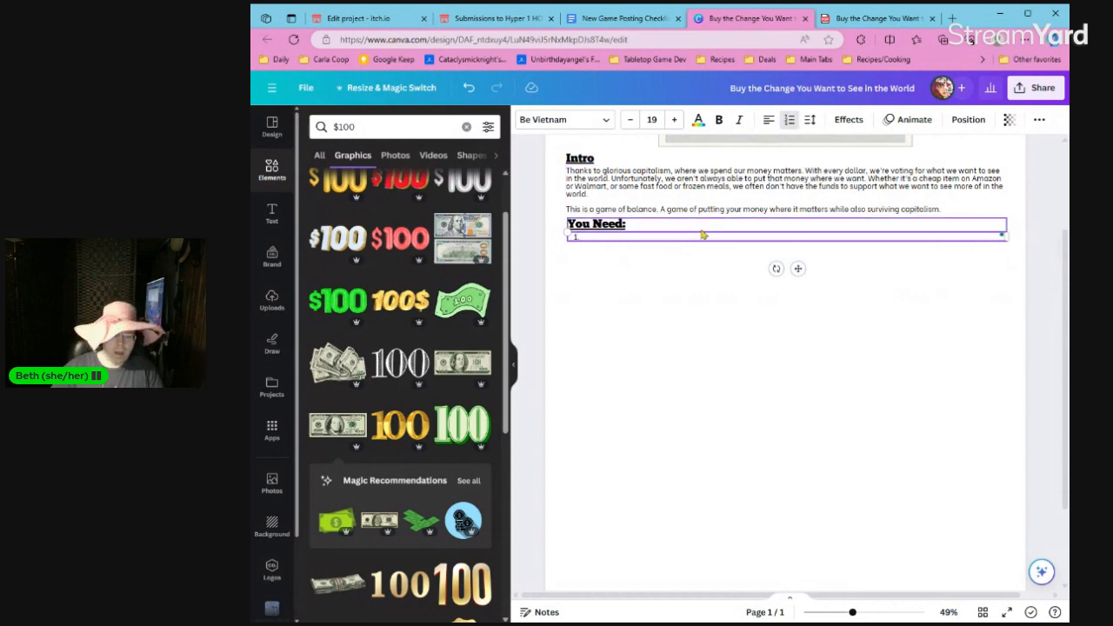
Enter the list items "A piece of paper or a way to take notes (journaling optional)" and "A set of dice".
text(A piece)
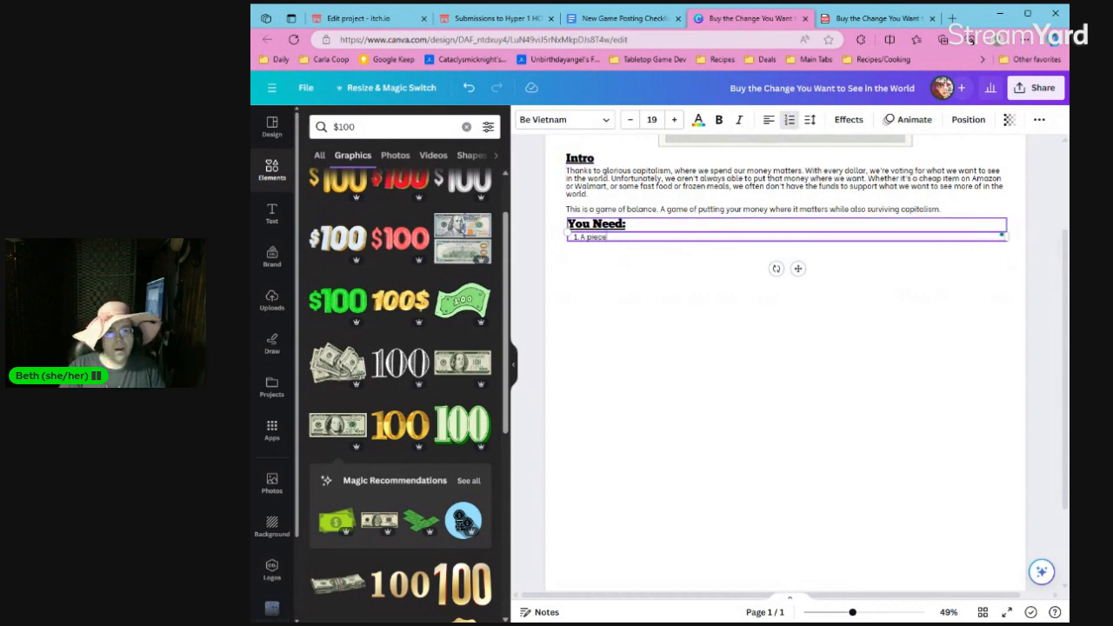
text( of paper or way t)
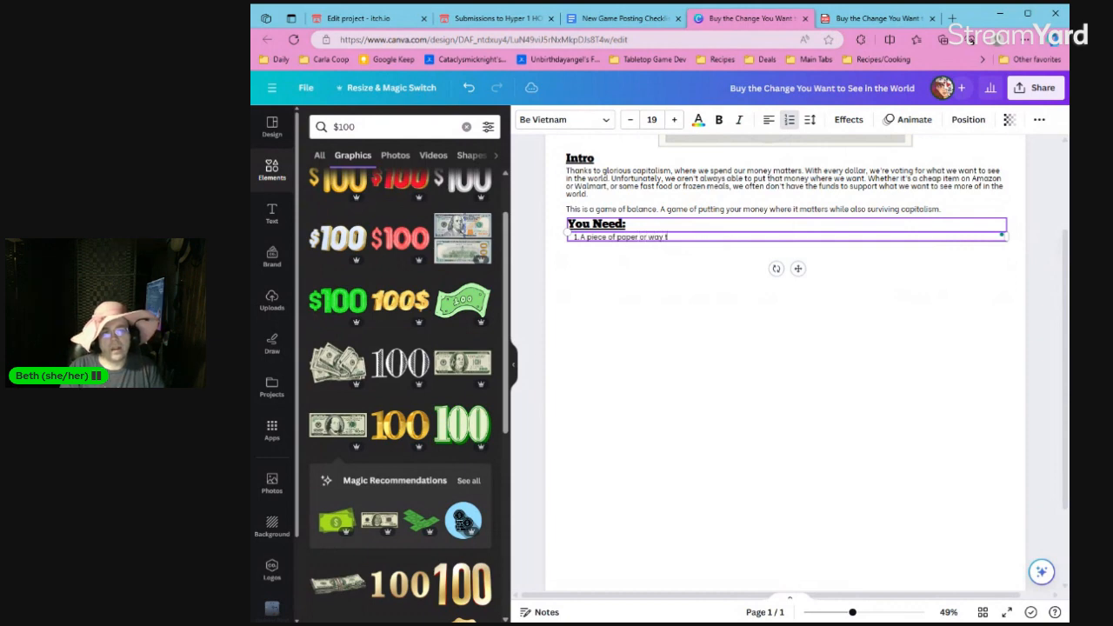
text(o take notes)
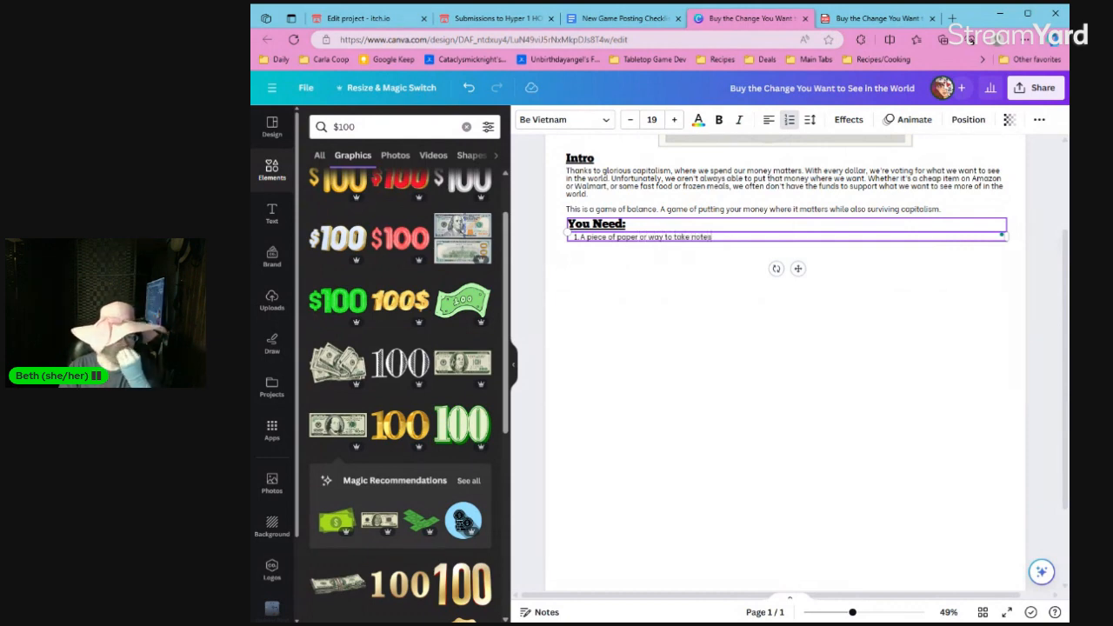
text( (jour)
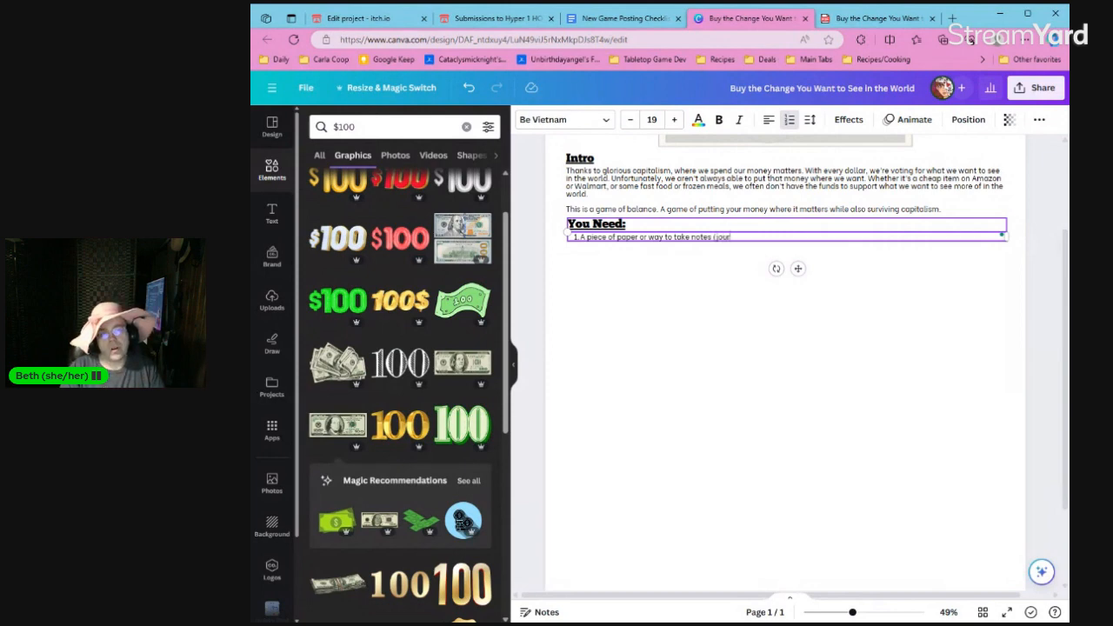
text(naling optional))
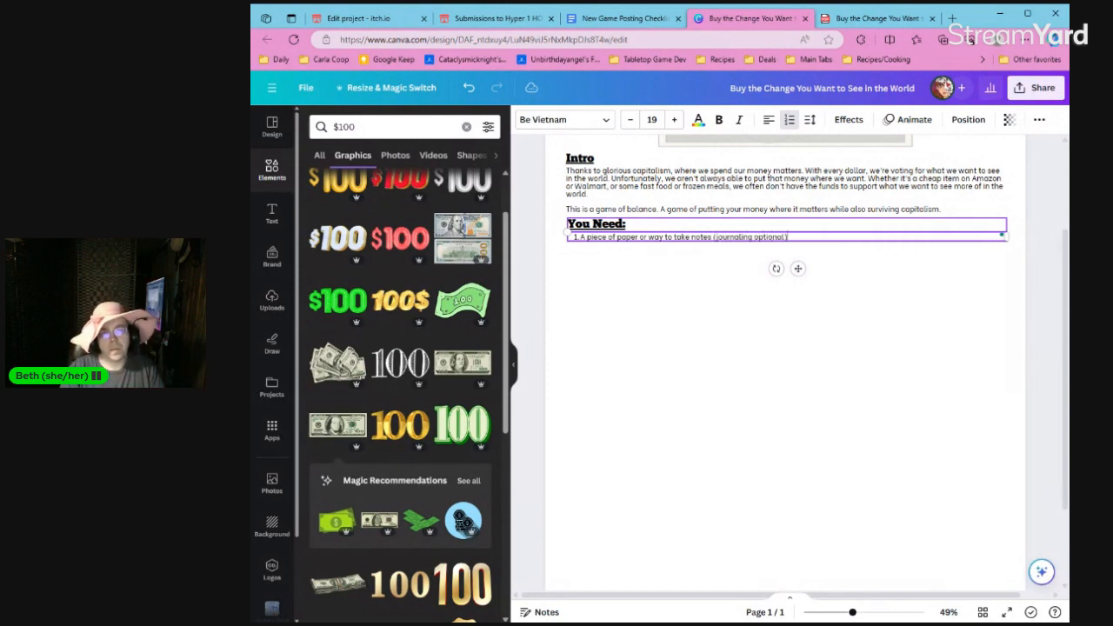
key(Return)
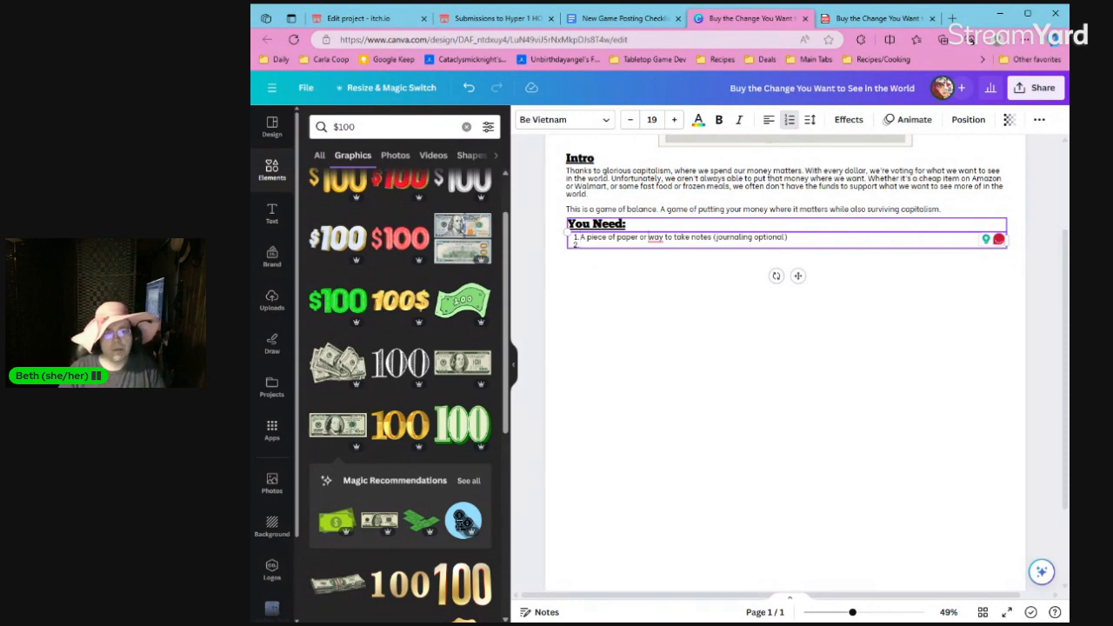
text(a)
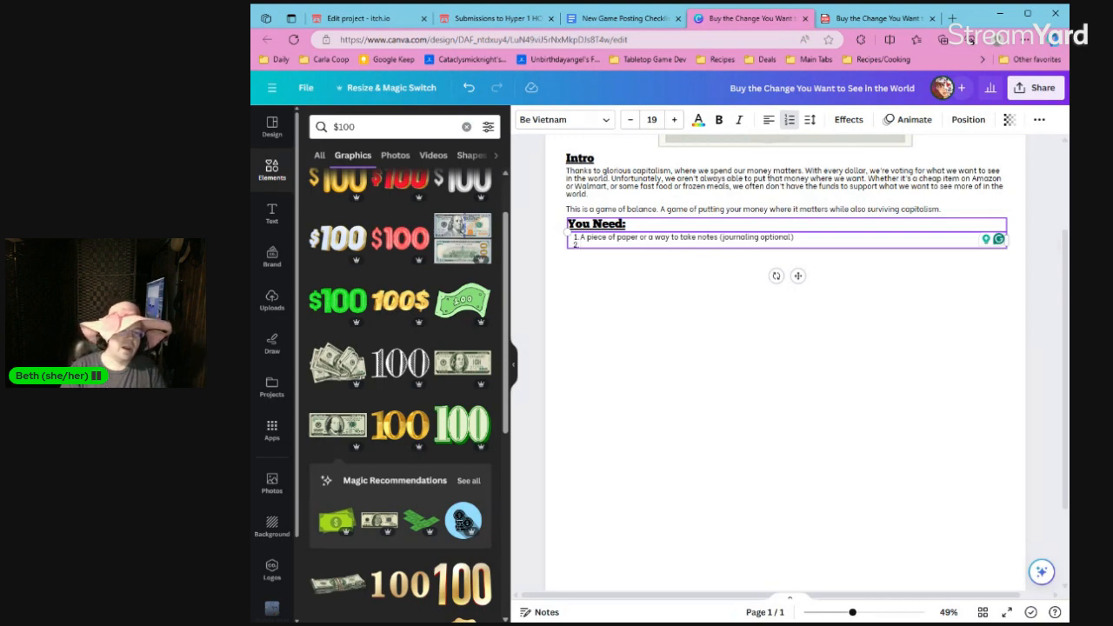
text(A set of dice)
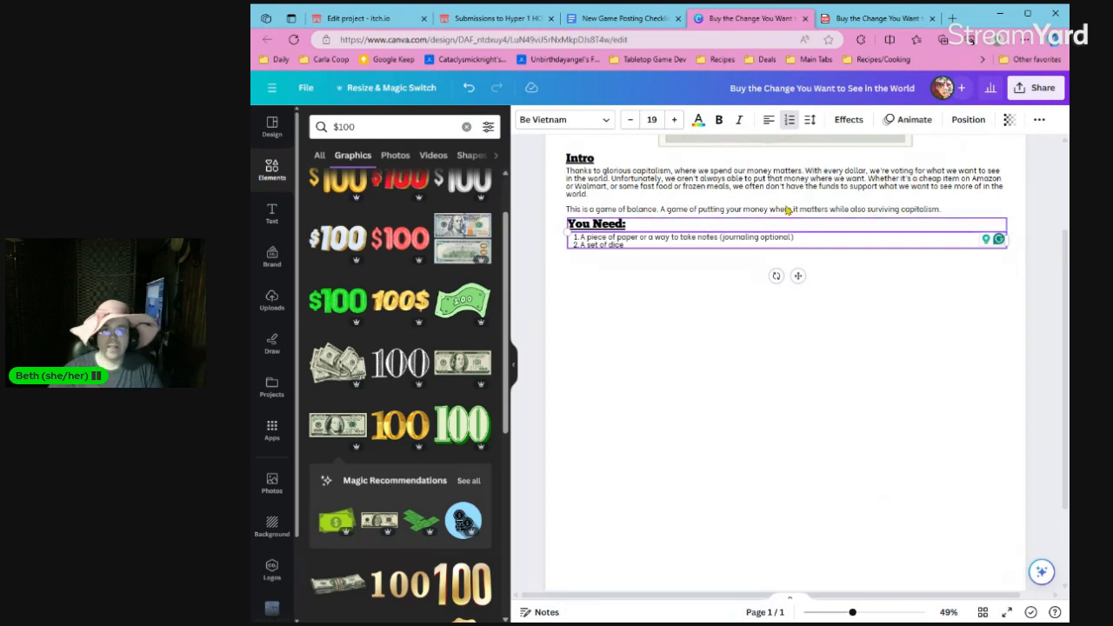
Search Google for "roll dice" in a new browser tab to check the available dice, and return to the Canva design.
click(953, 18)
text(google)
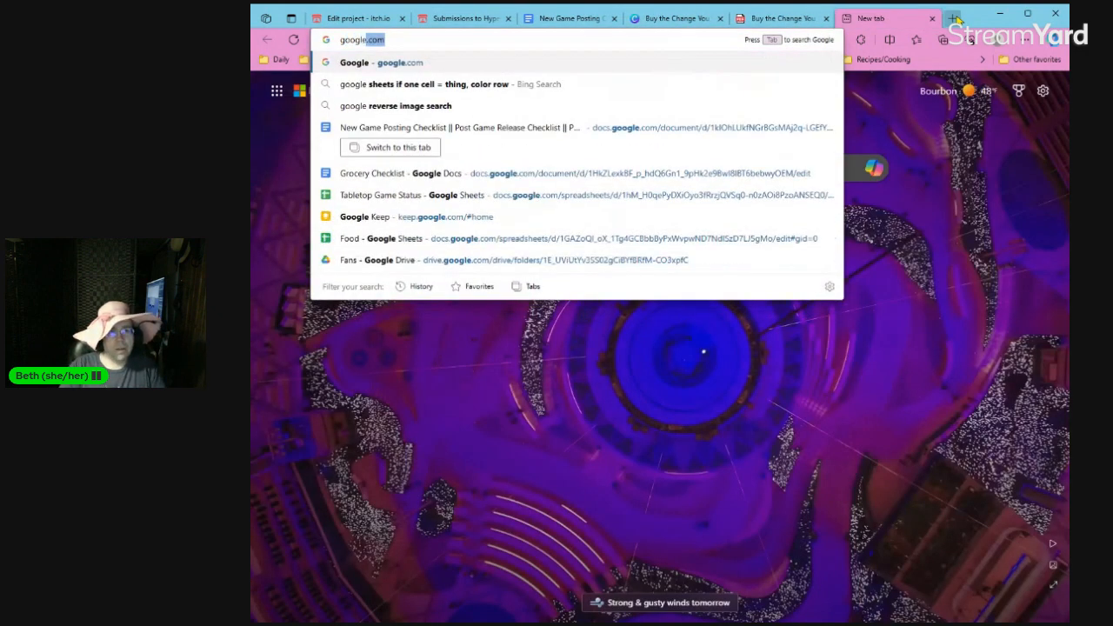
key(Return)
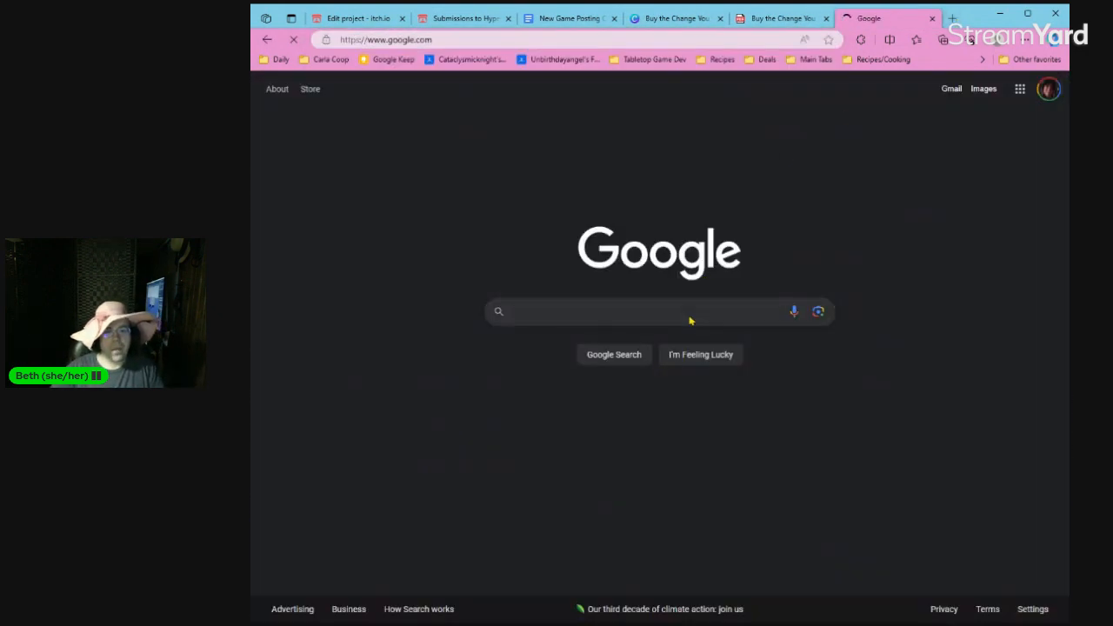
text(roll dice)
key(Return)
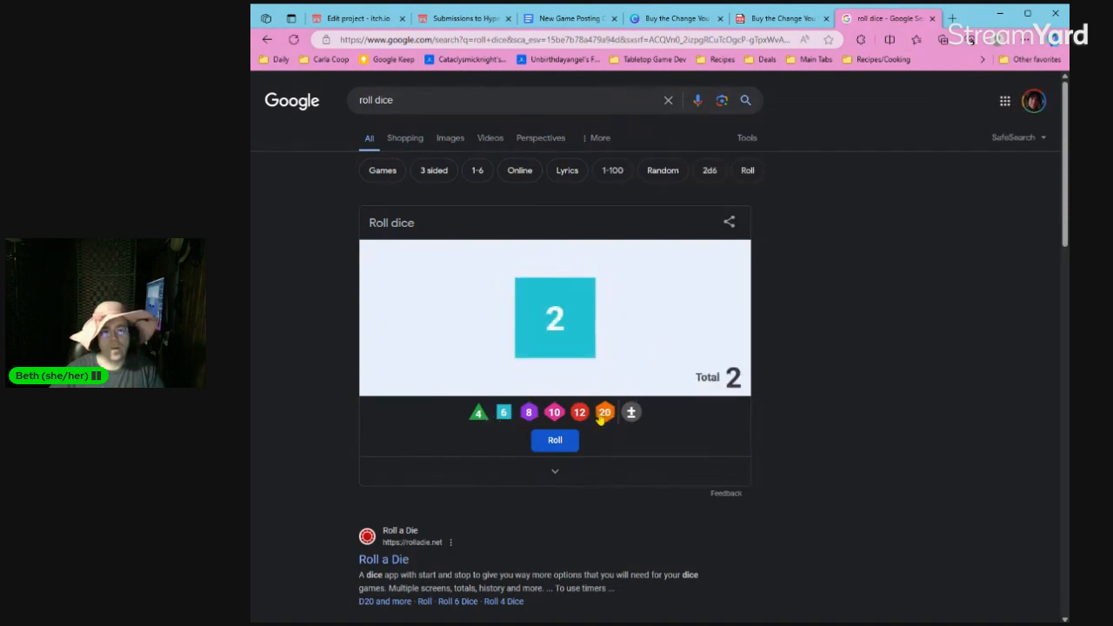
click(932, 19)
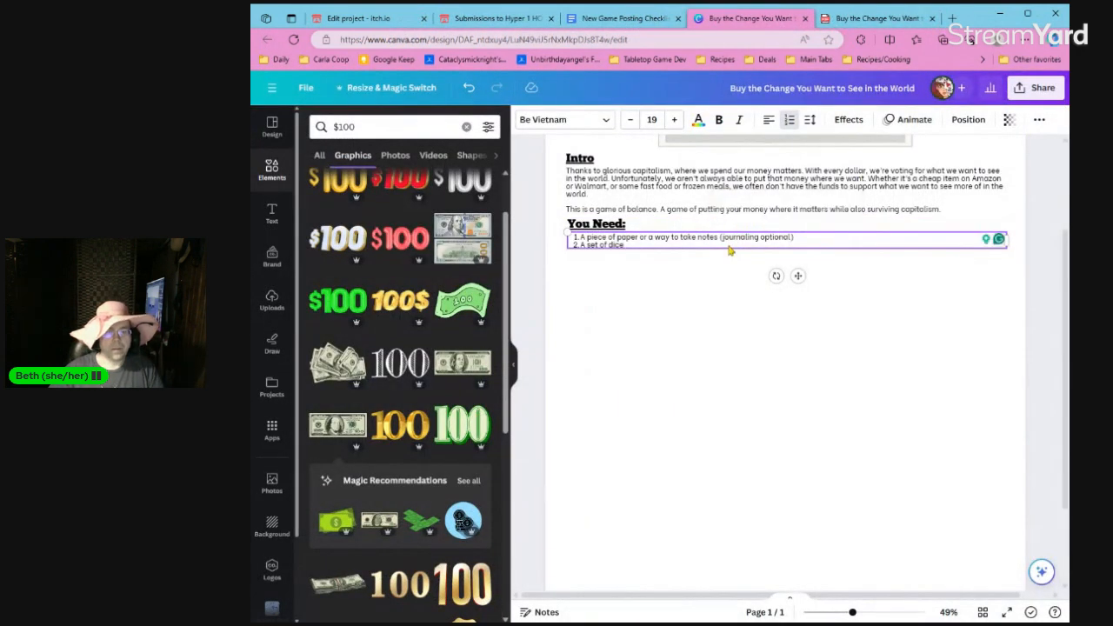
Add "(d4-d20)" after "A set of dice" and finish the list with two items.
text((d4-)
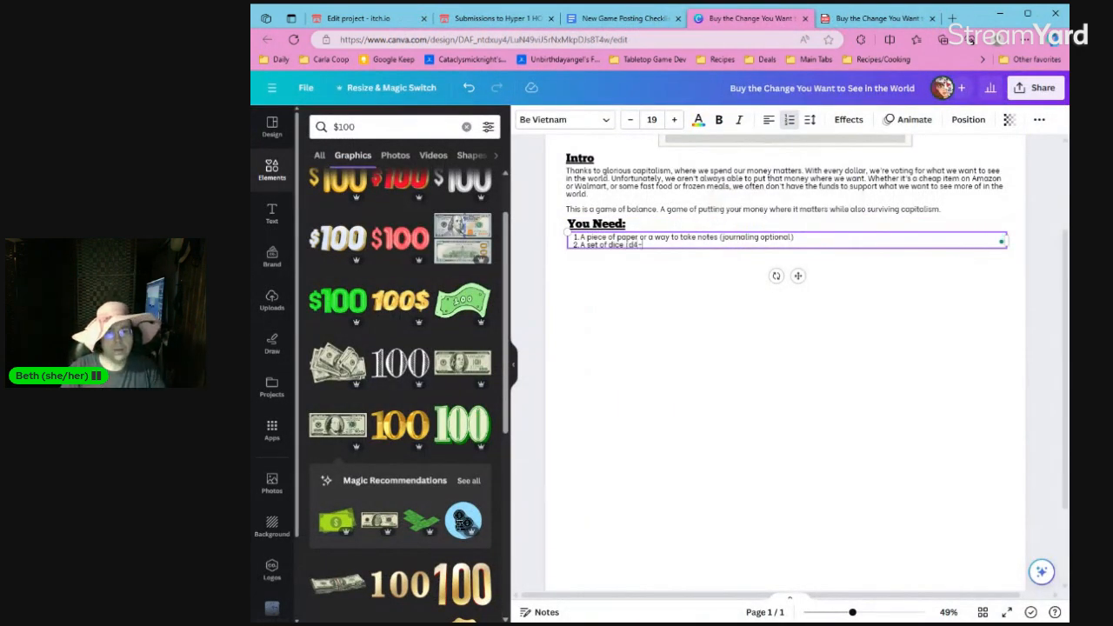
text(d20))
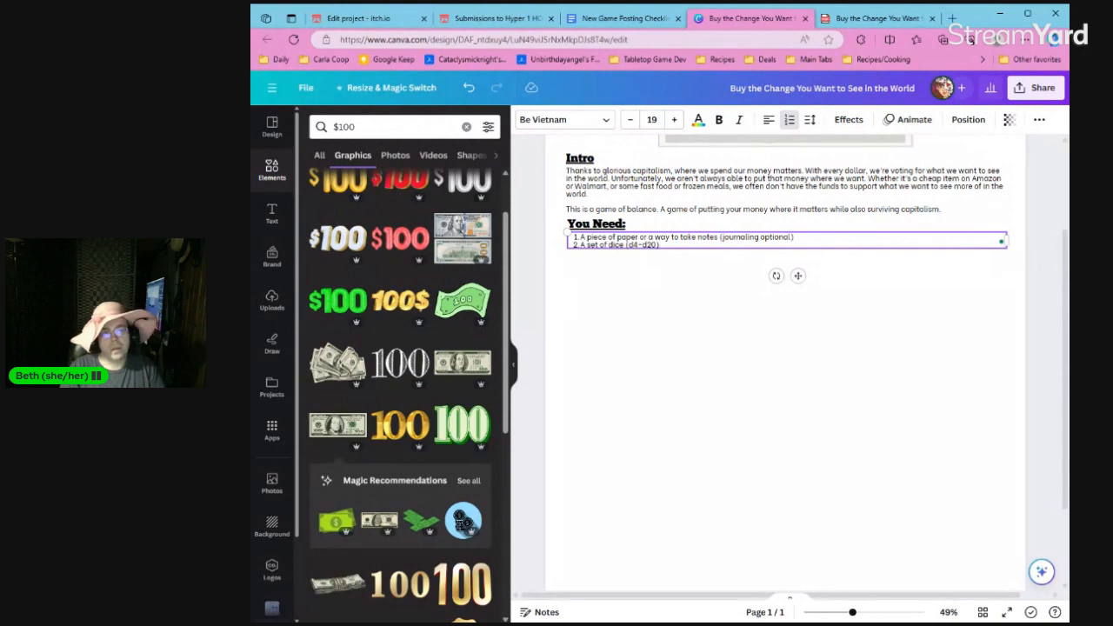
key(Return)
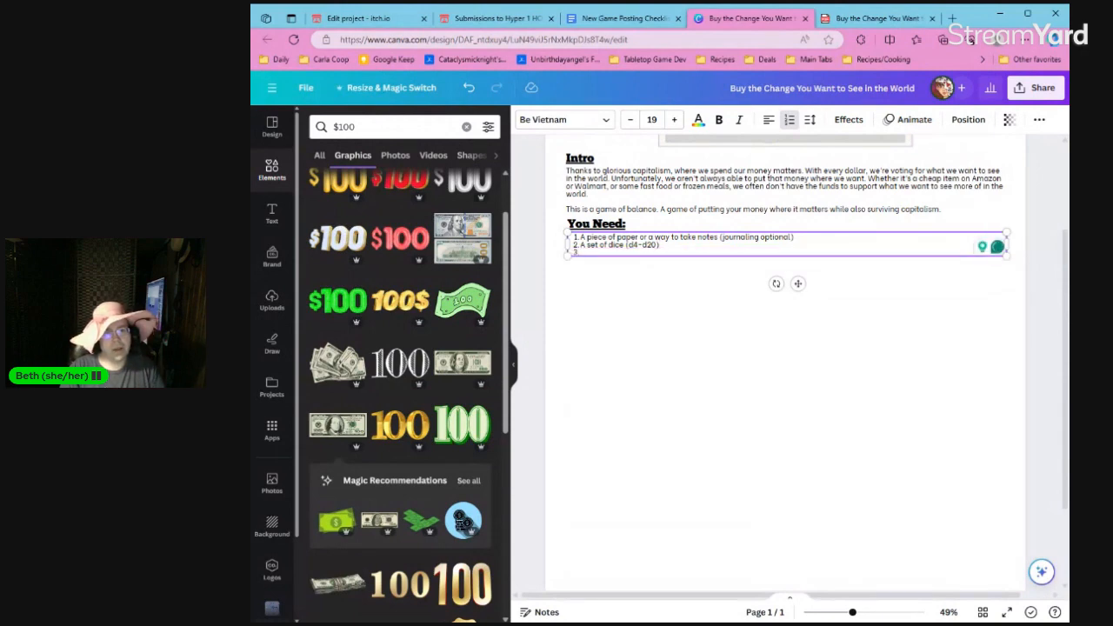
key(BackSpace)
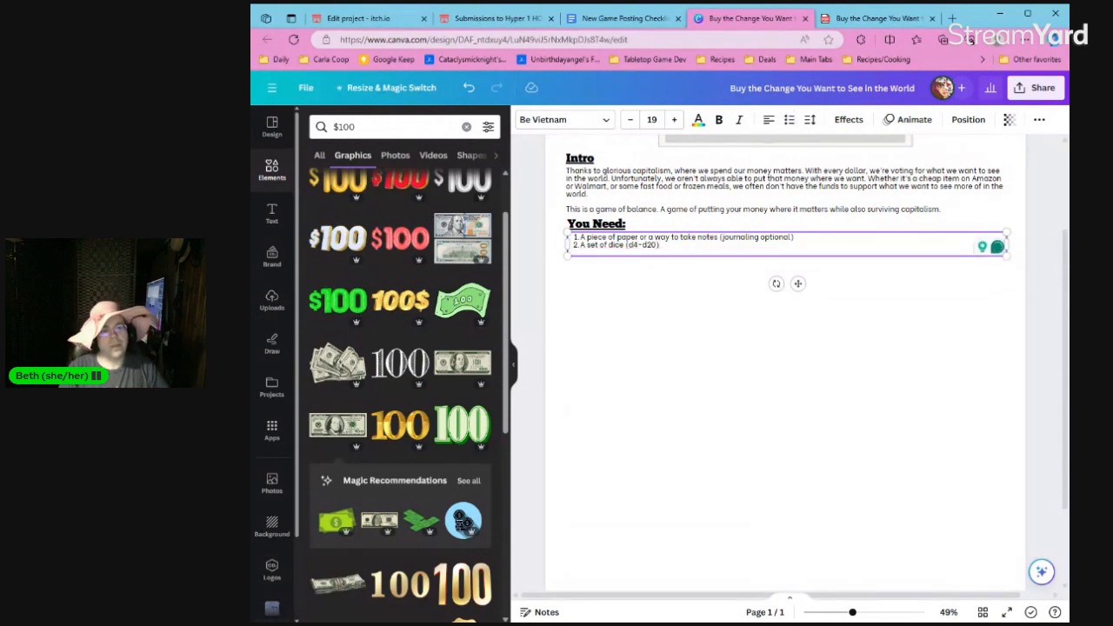
key(BackSpace)
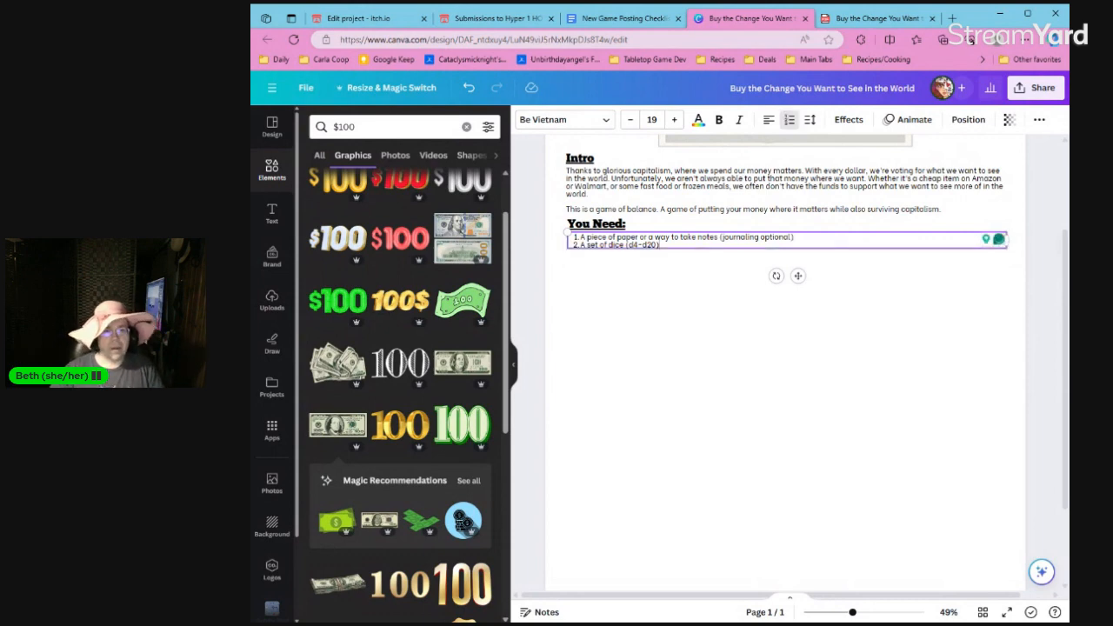
click(696, 277)
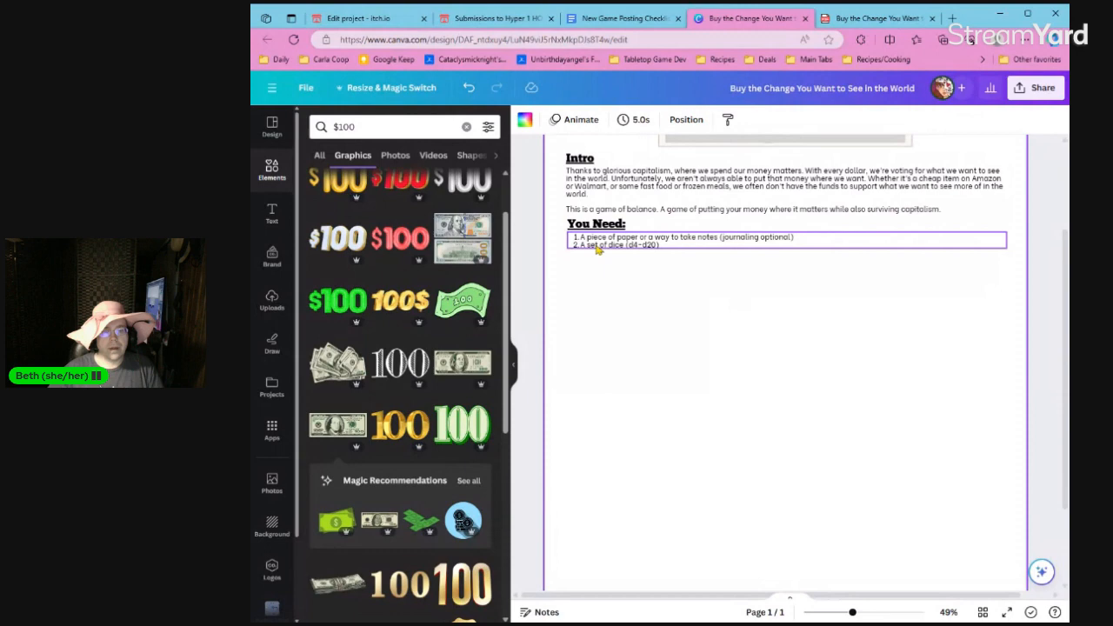
Duplicate the "You Need:" heading with its numbered list and place the copies directly below the originals.
drag(546, 223, 624, 268)
key(ctrl+d)
click(622, 304)
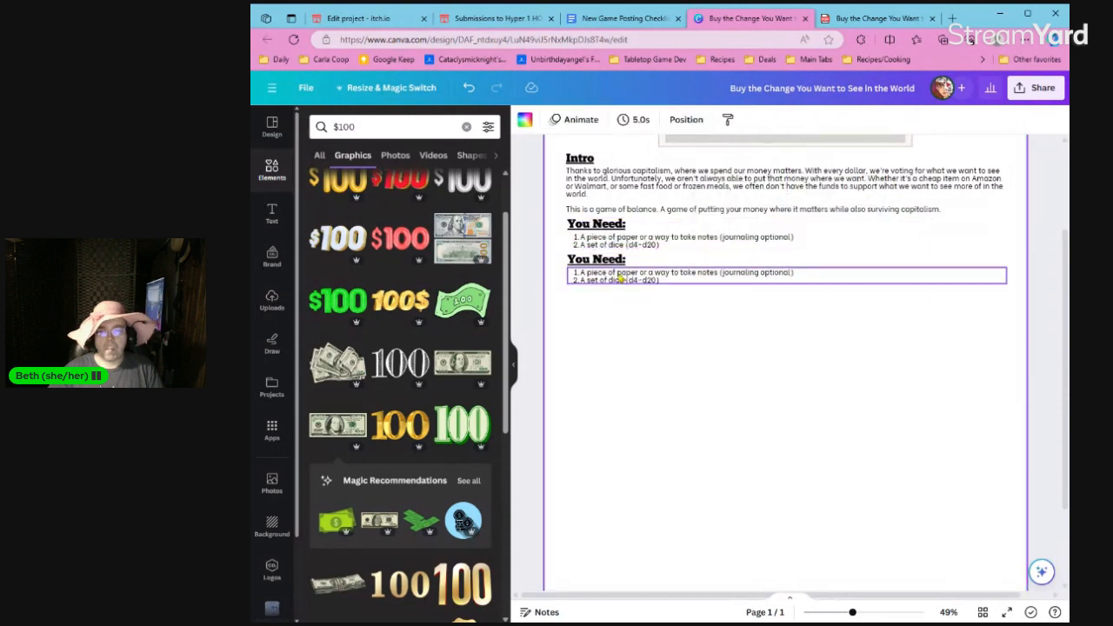
double_click(623, 259)
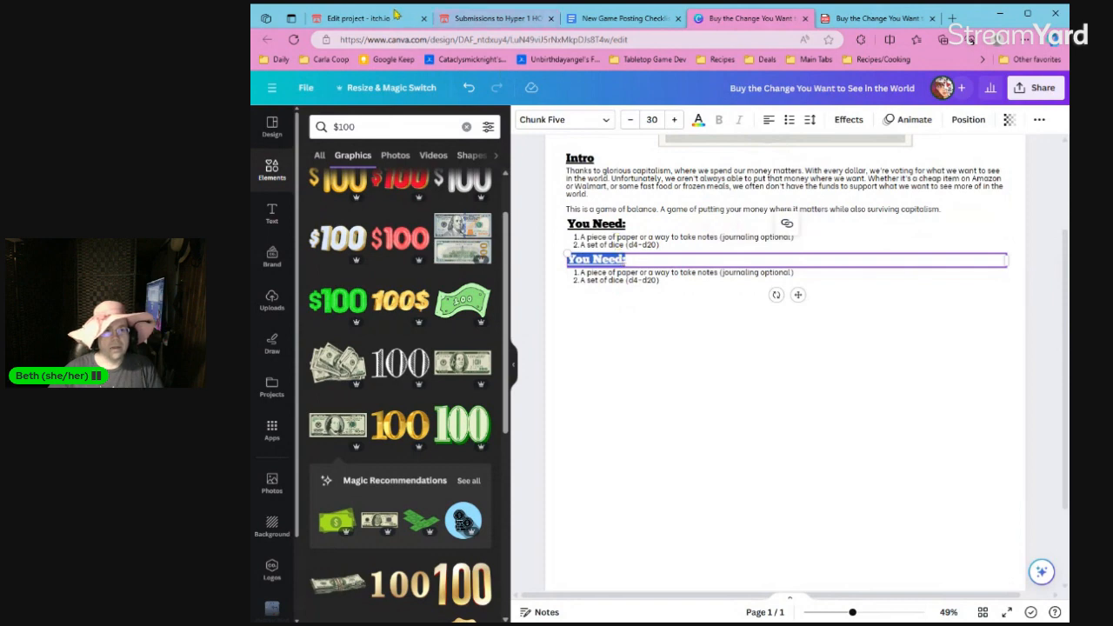
Check the submission deadline on the Hyper 1 HOUR Game Jam overview page and close the unneeded last browser tab.
click(396, 15)
click(491, 16)
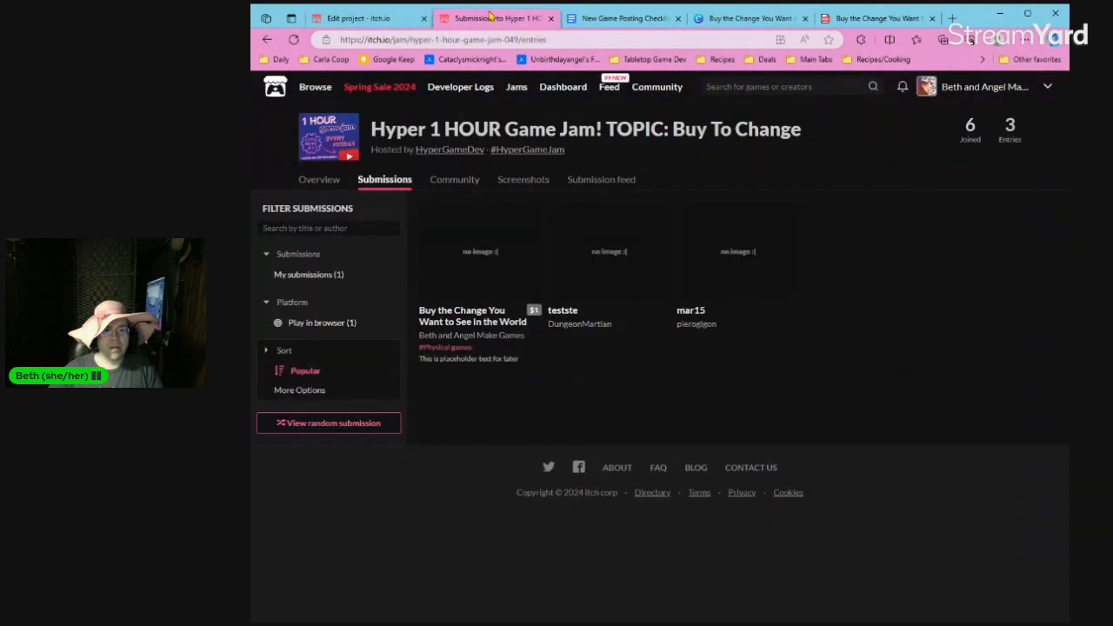
click(462, 132)
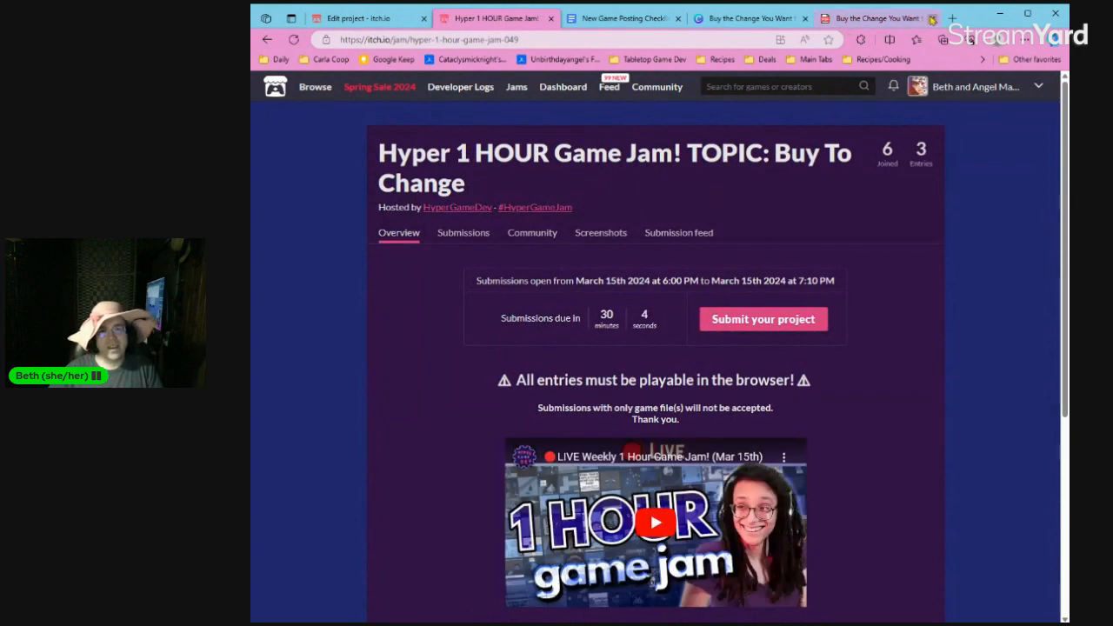
click(933, 18)
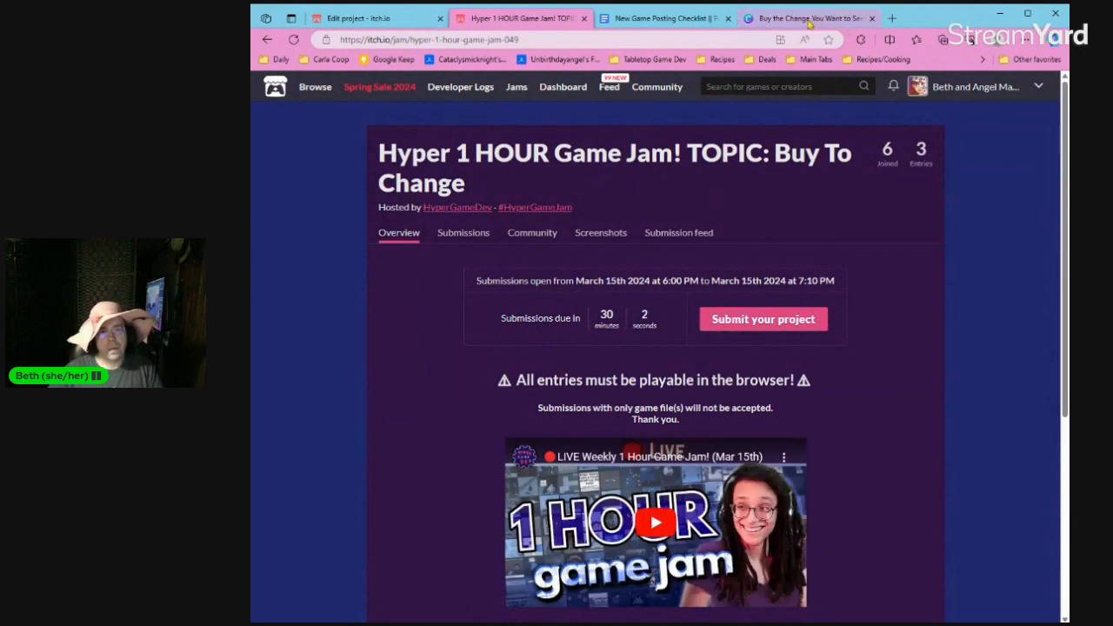
Return to the Canva design and change the copied heading to "Setup:".
click(809, 18)
click(622, 305)
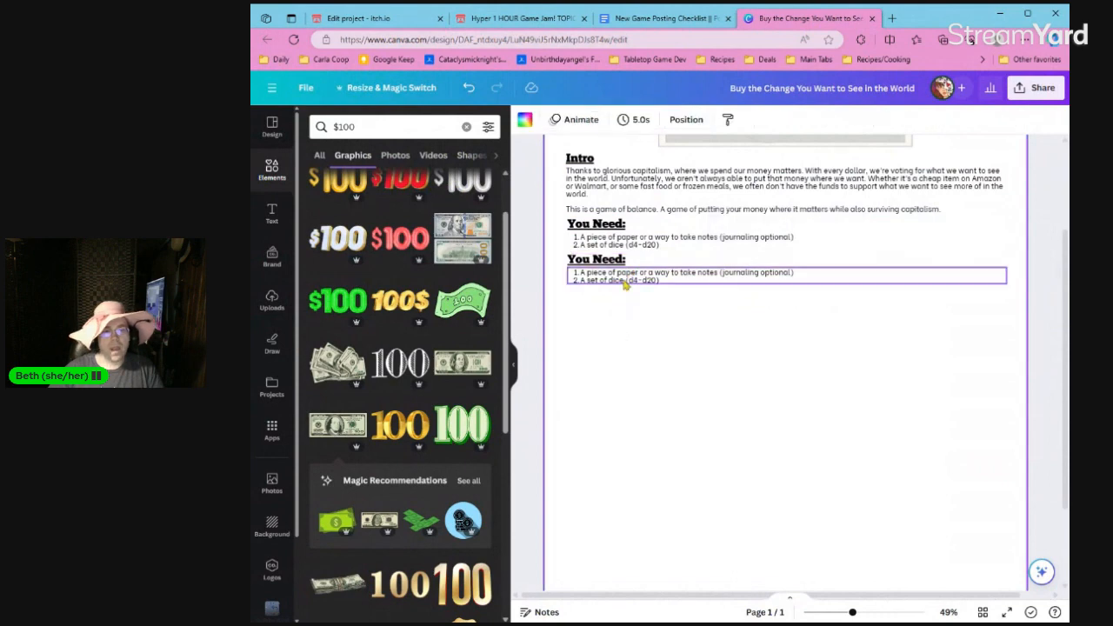
double_click(623, 260)
text($)
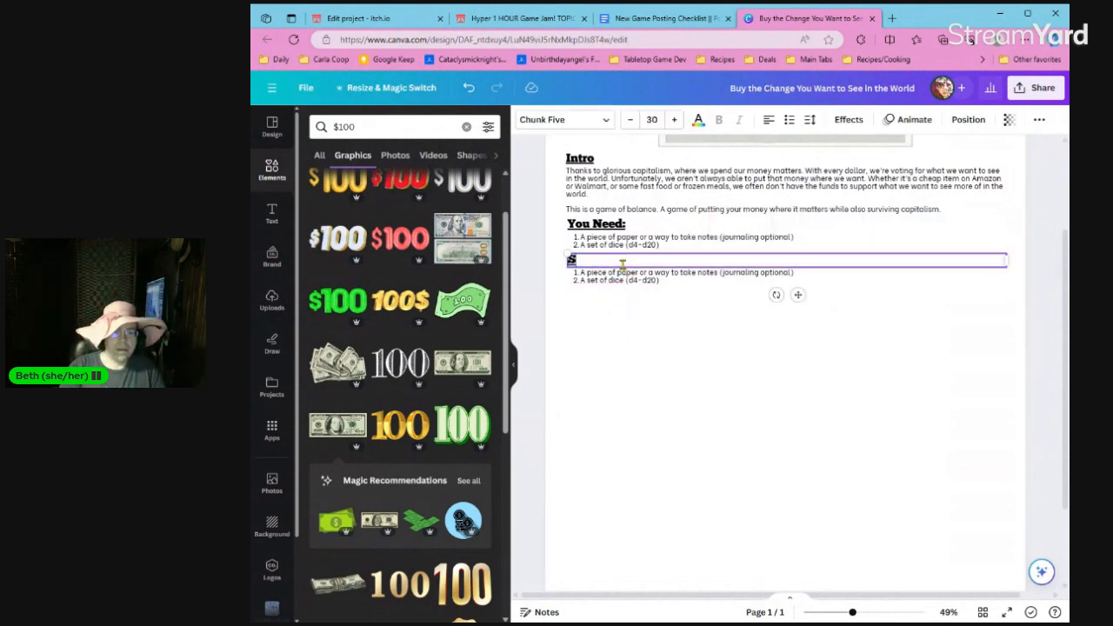
text(etup:)
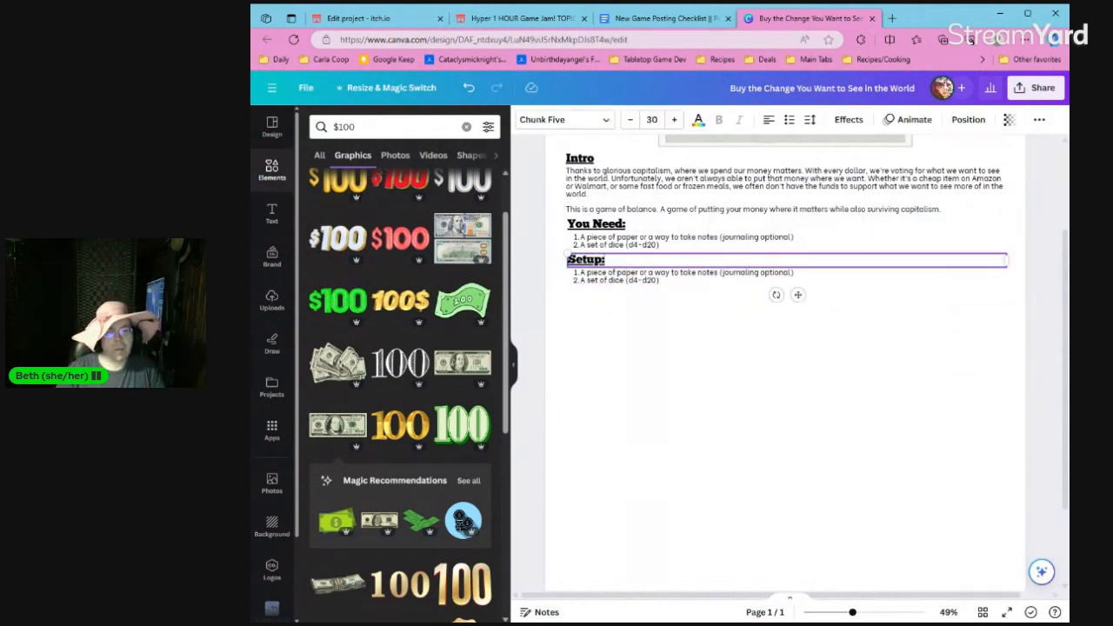
Replace the copied list under "Setup:" with the plain text "Roll all of your dice. Total the d6-d20".
click(633, 276)
double_click(633, 276)
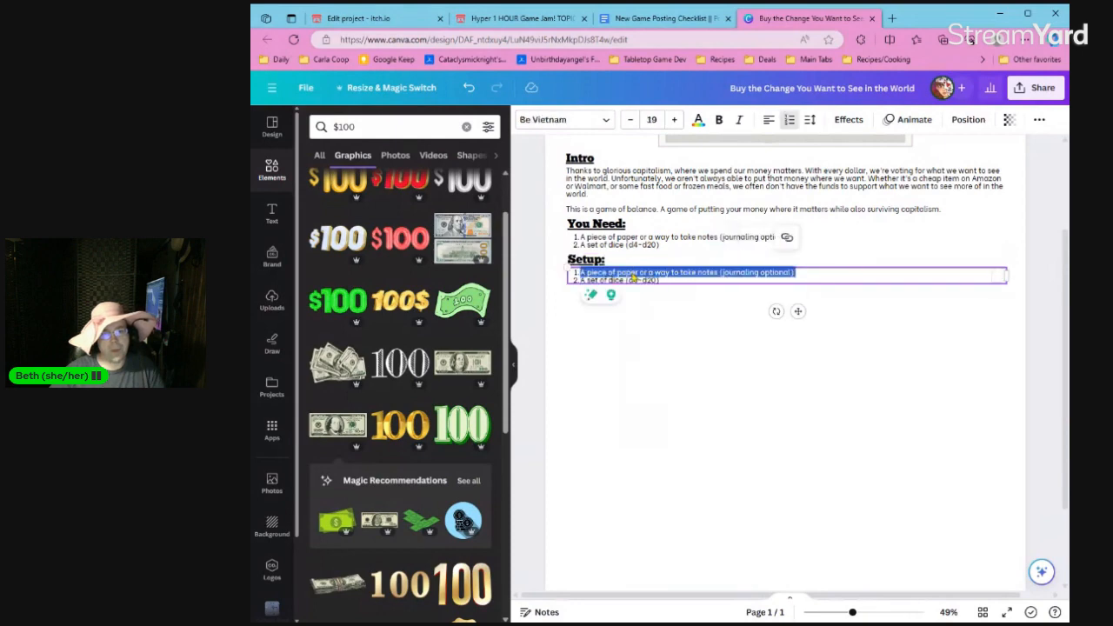
key(BackSpace)
key(BackSpace)
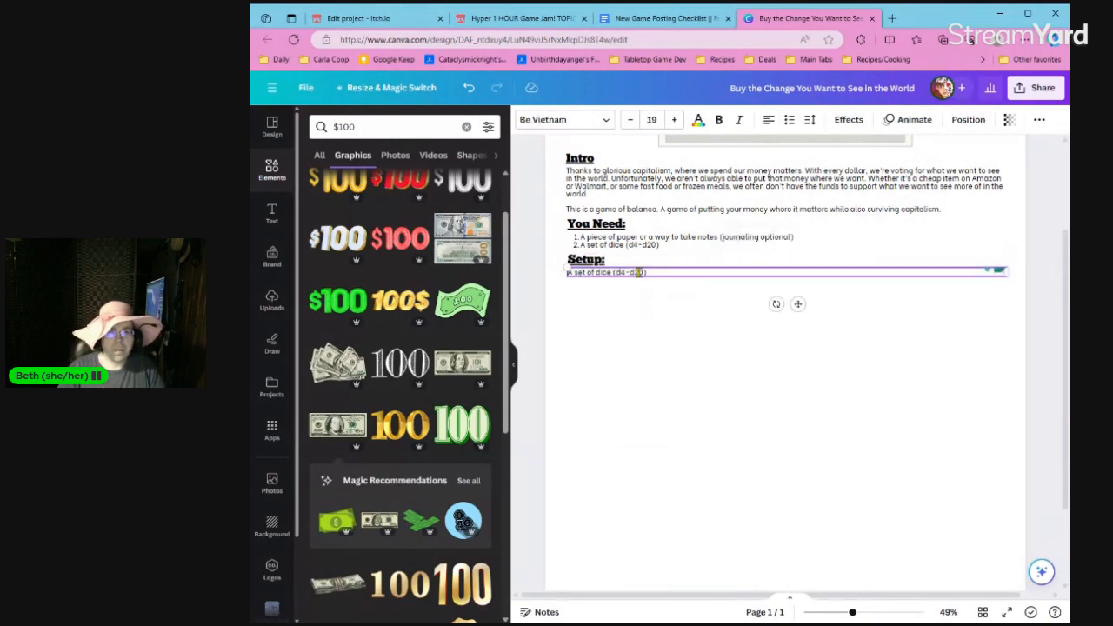
triple_click(640, 273)
text(roll all)
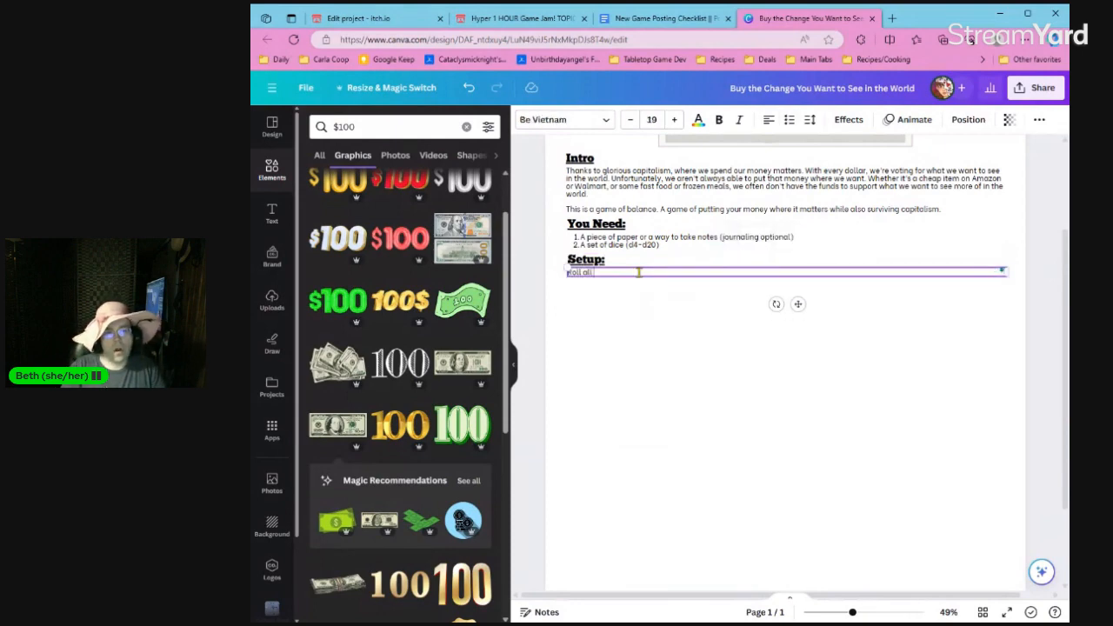
text( of your dice)
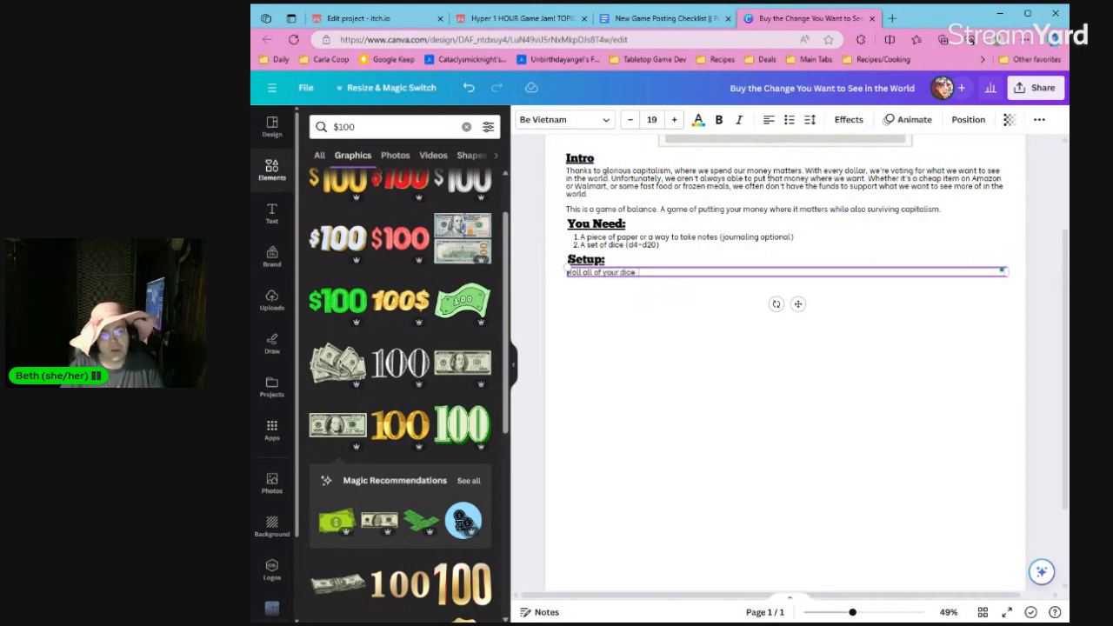
text(.)
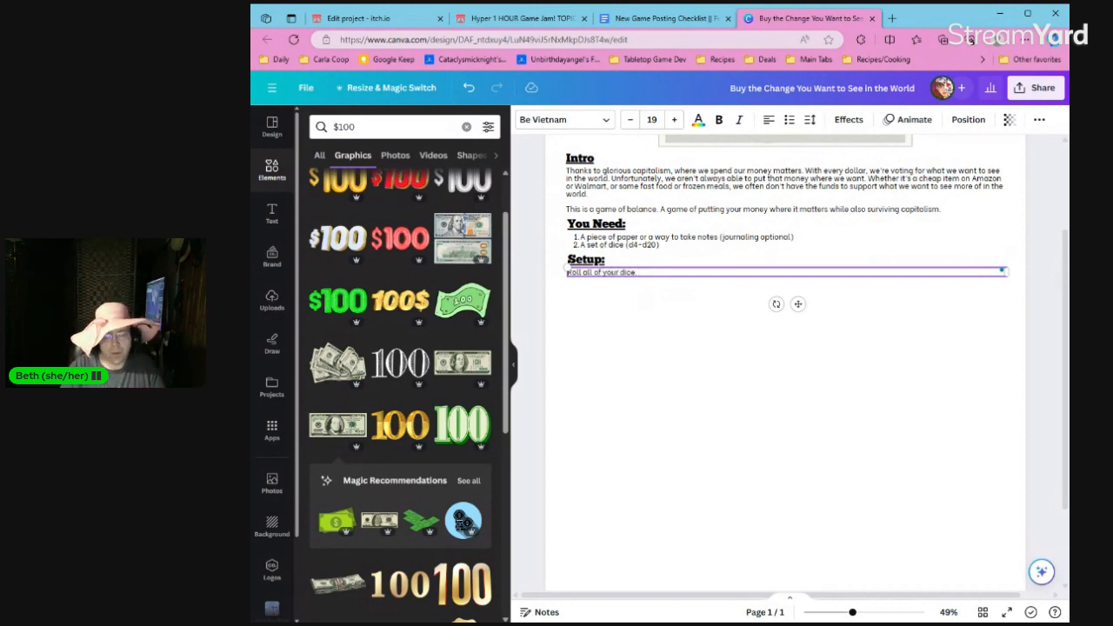
text( Total the d6-d20)
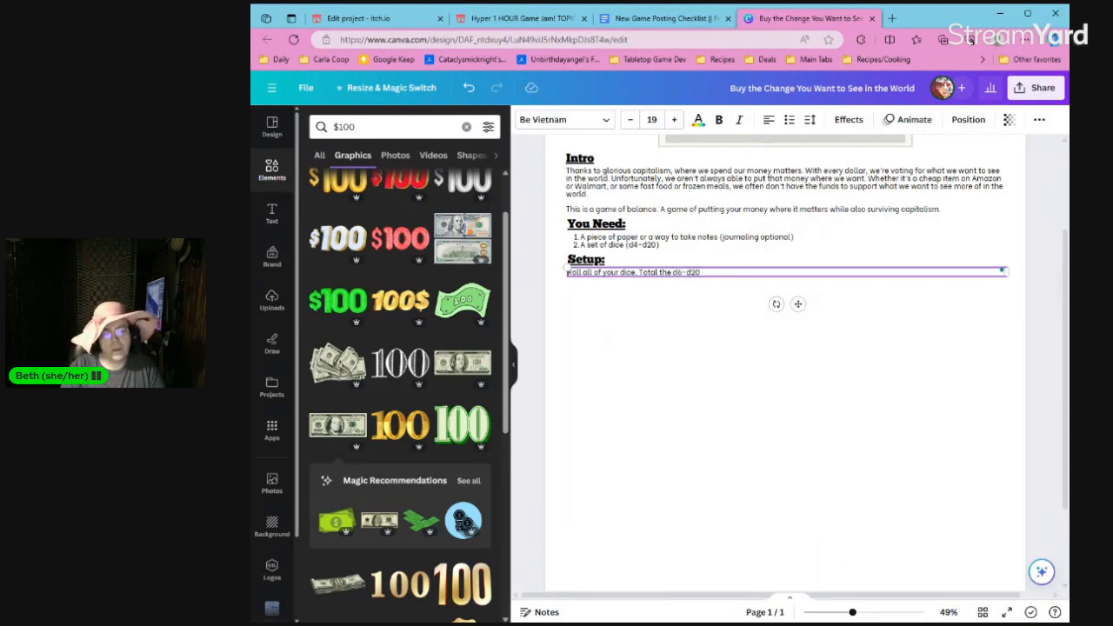
Change the dice range in the "You Need:" list to "(d4, d6, d8, d10, d12, d20)".
click(646, 240)
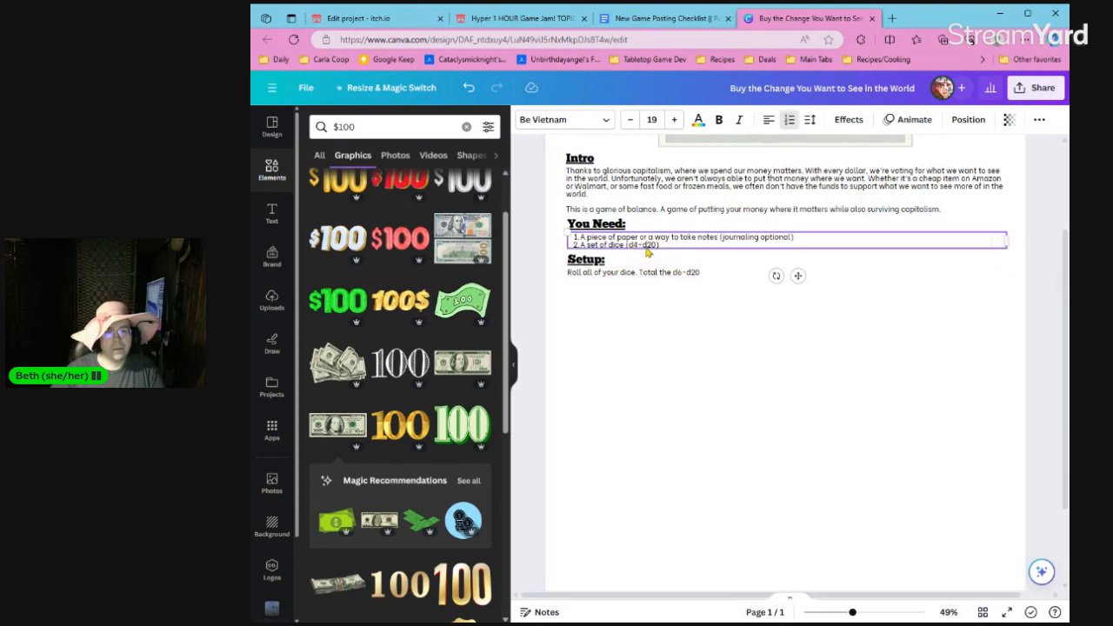
key(BackSpace)
text(, d6, d)
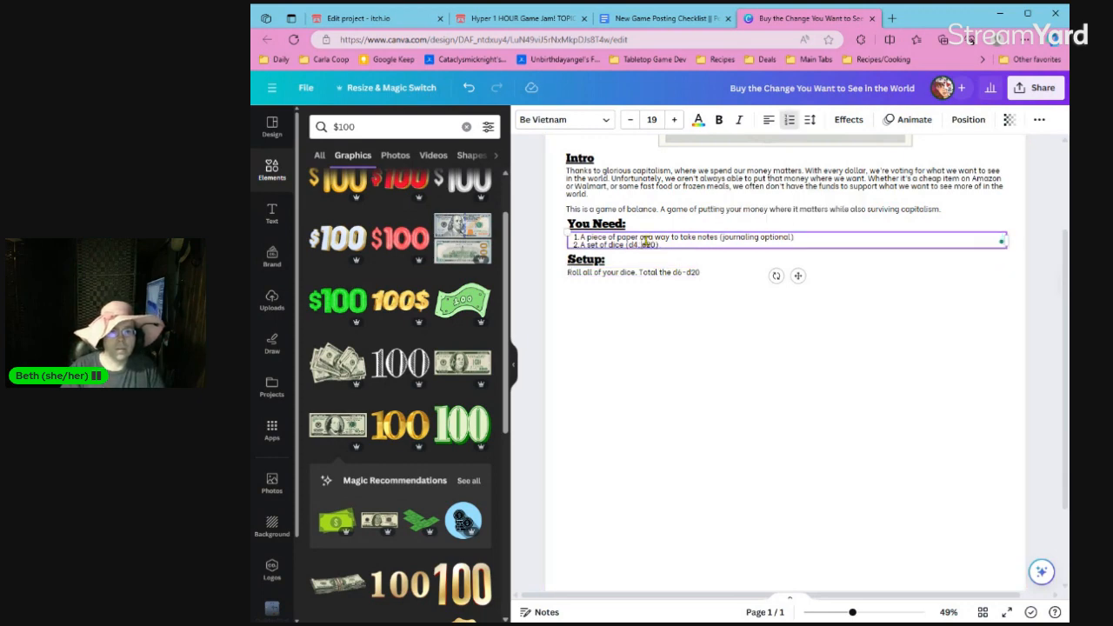
text(8, d10, )
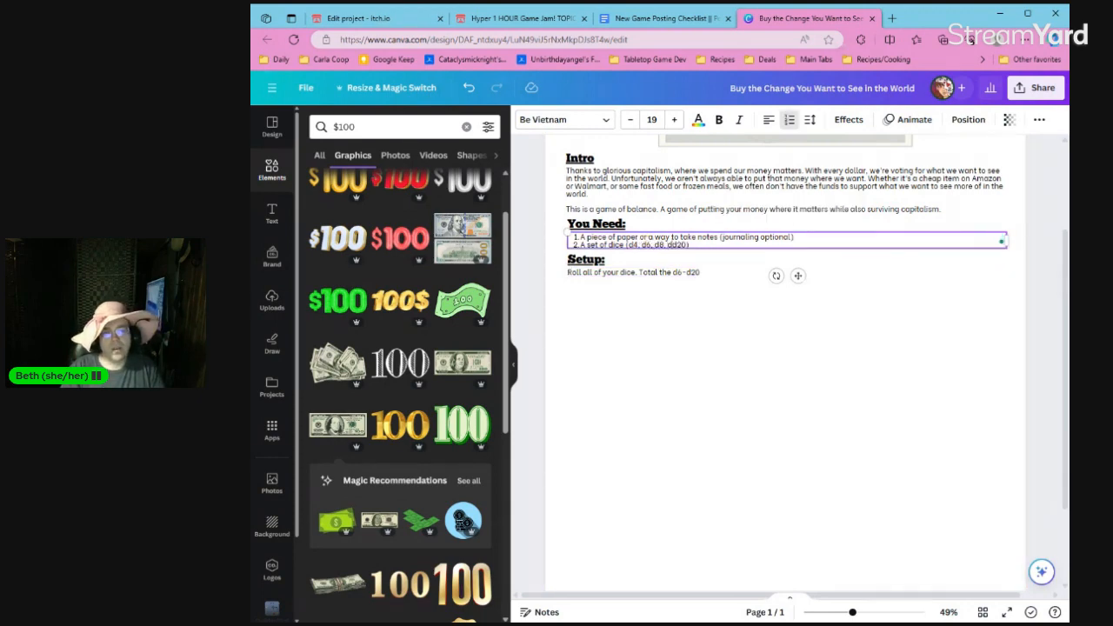
text(d12,)
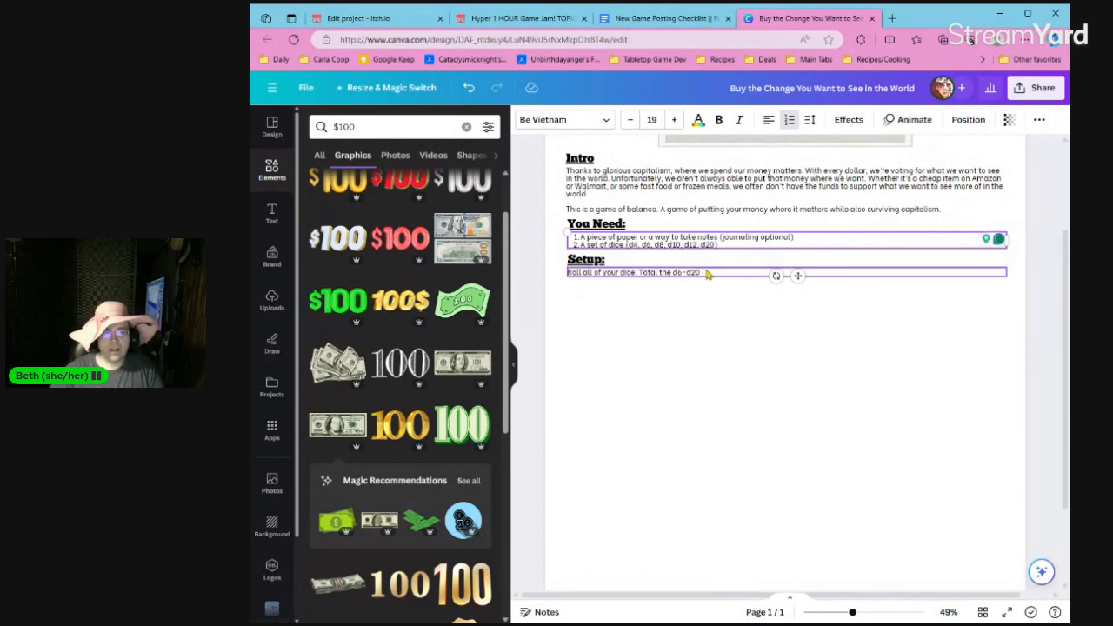
Complete the "Setup:" sentence after "d6-d20" with "and multiply by the d4.".
click(709, 271)
double_click(710, 271)
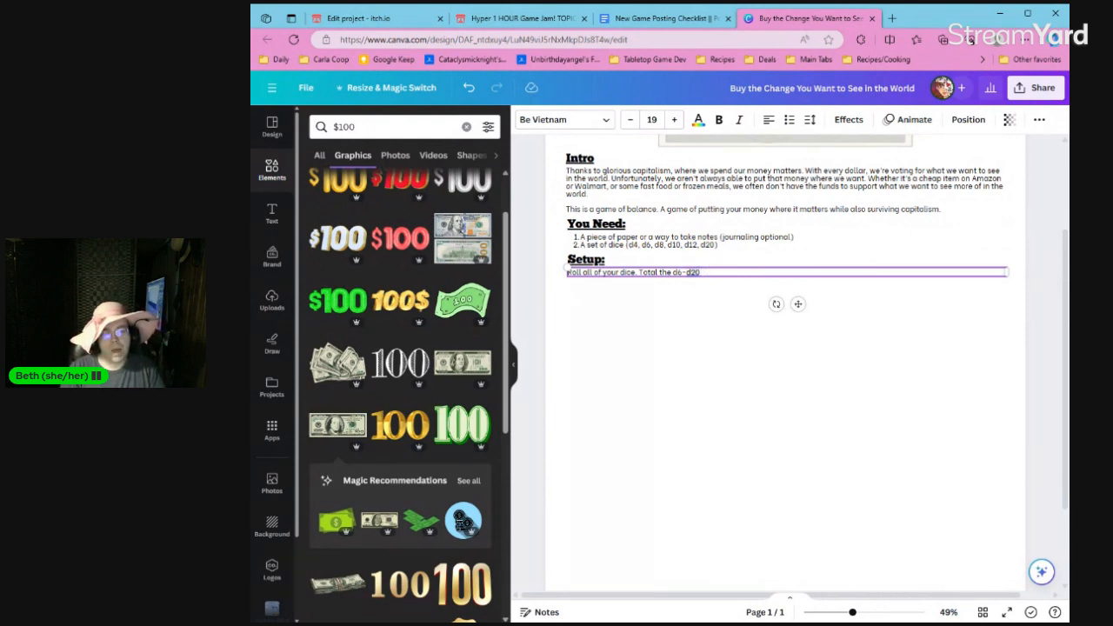
key(Right)
text(and multiply by the d4)
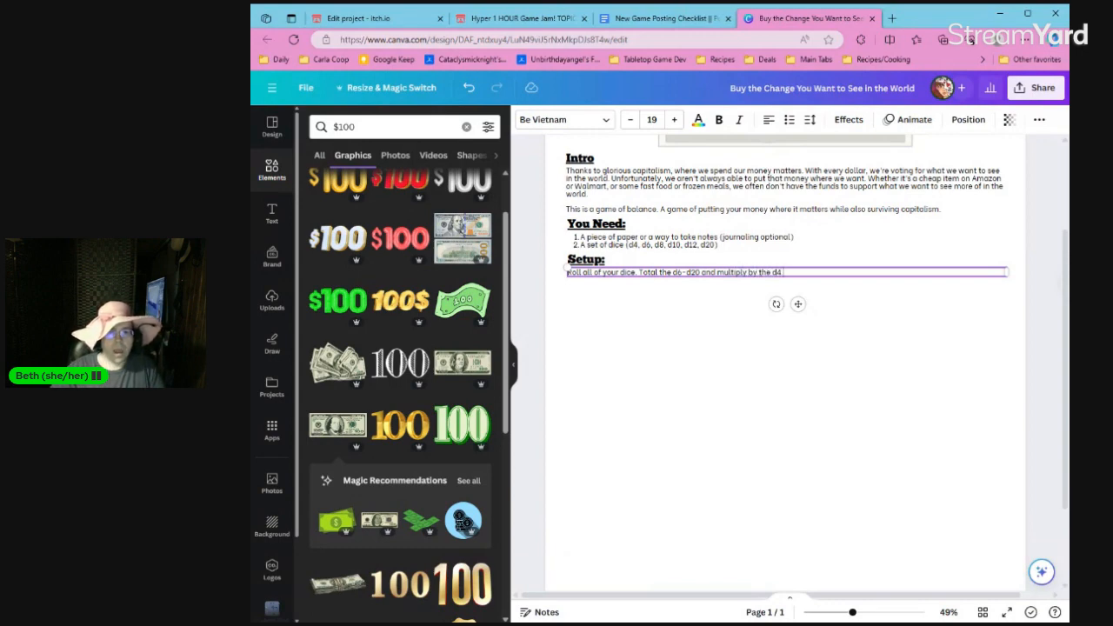
text(.)
Add a second "Setup:" paragraph reading "Write this total down somewhere. It's your weekly budget".
key(Return)
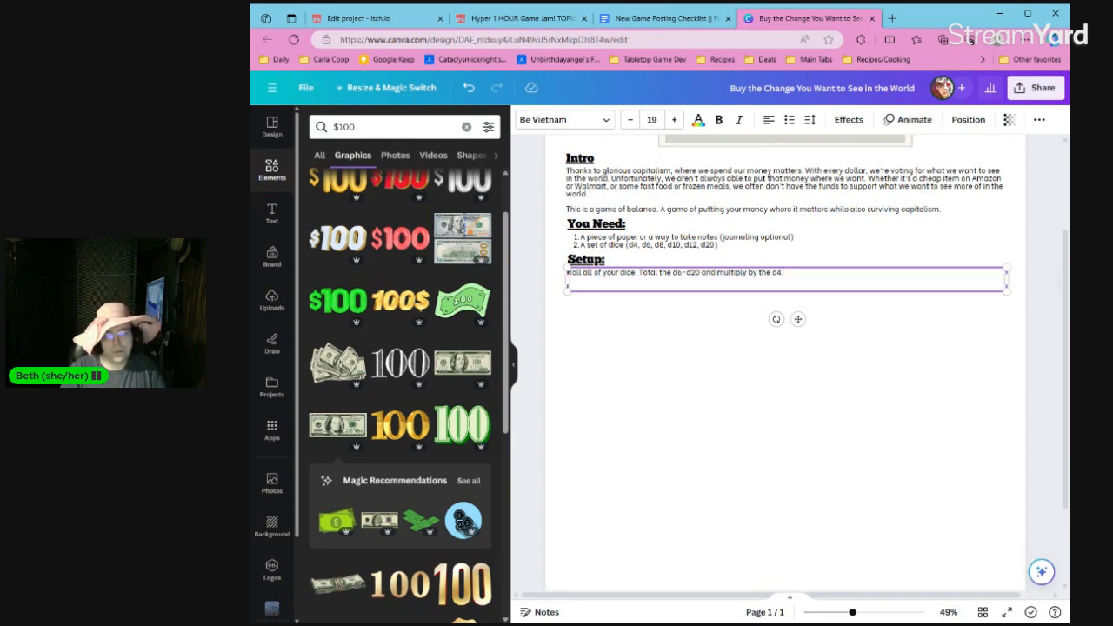
text(Write this tota)
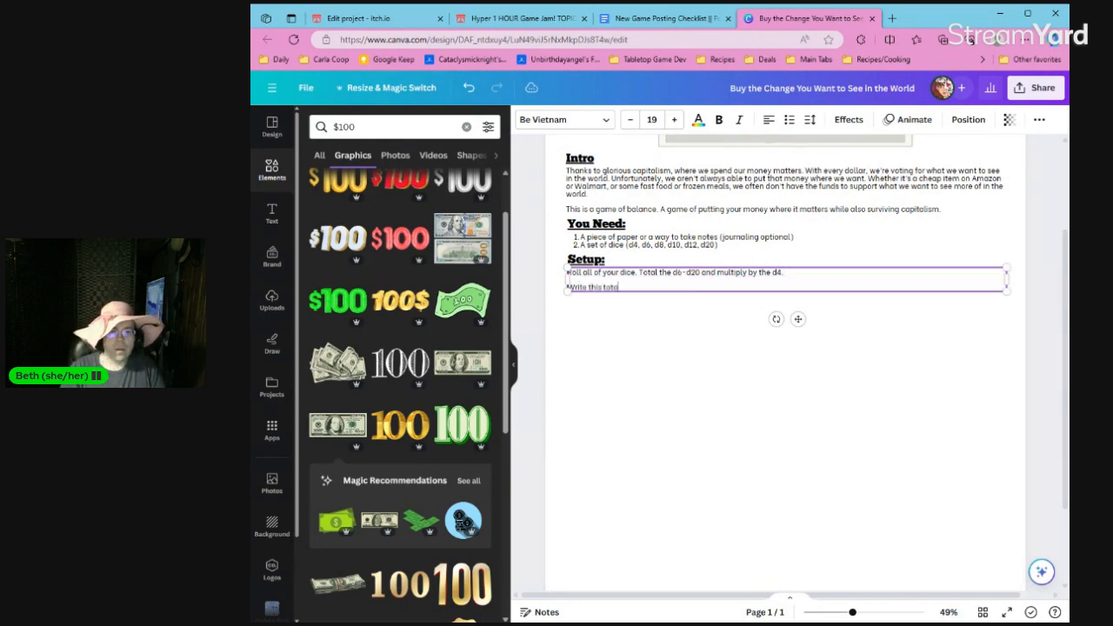
text(l down somewhere)
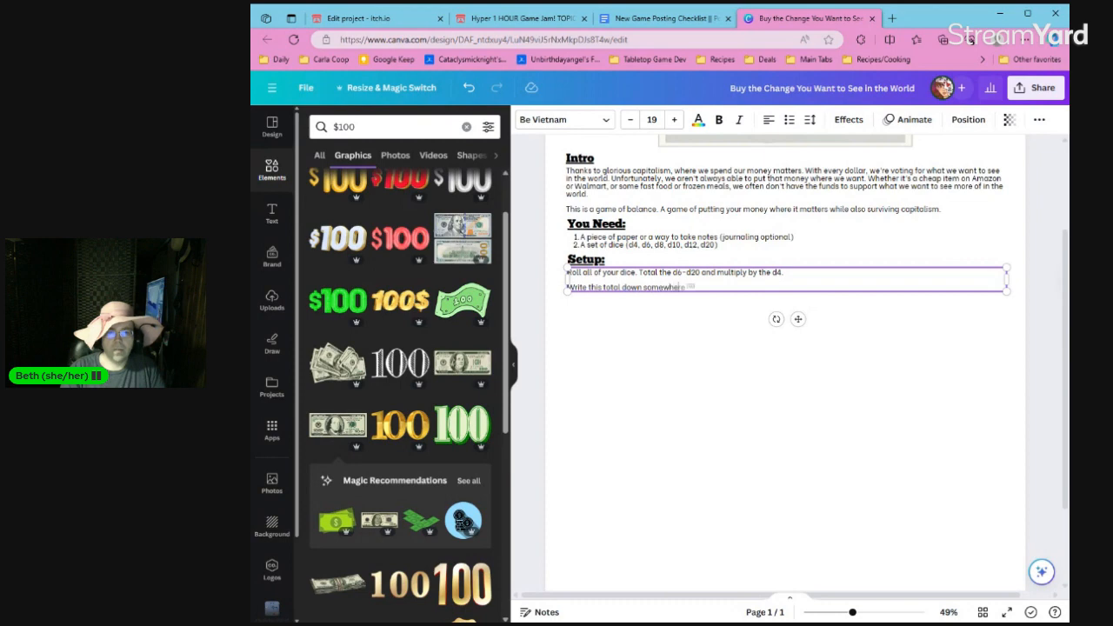
text(. It's your weekly budget)
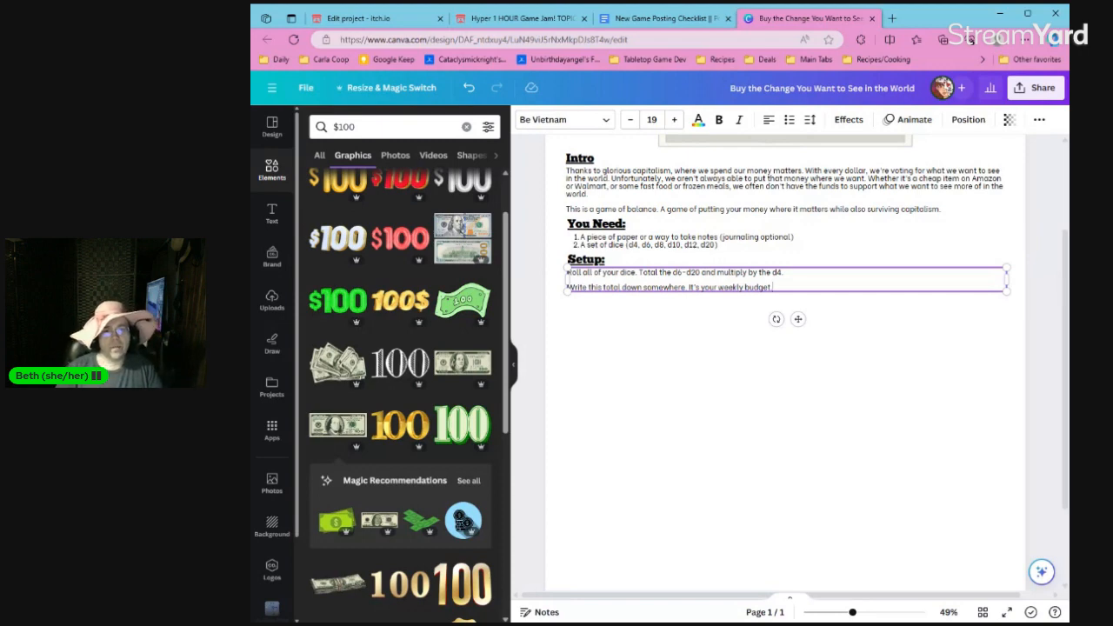
Delete "It's your weekly budget" from the second "Setup:" paragraph and restart the sentence with "It's your".
key(ctrl+shift+Left)
key(ctrl+shift+Left)
key(ctrl+shift+Left)
key(ctrl+shift+Left)
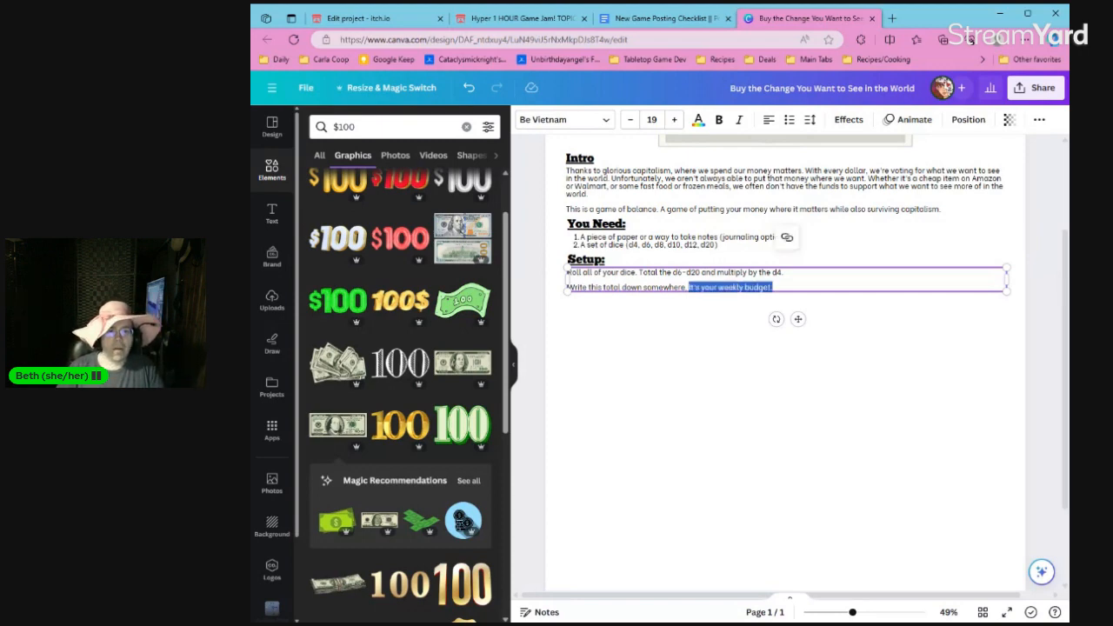
key(BackSpace)
text(It's your)
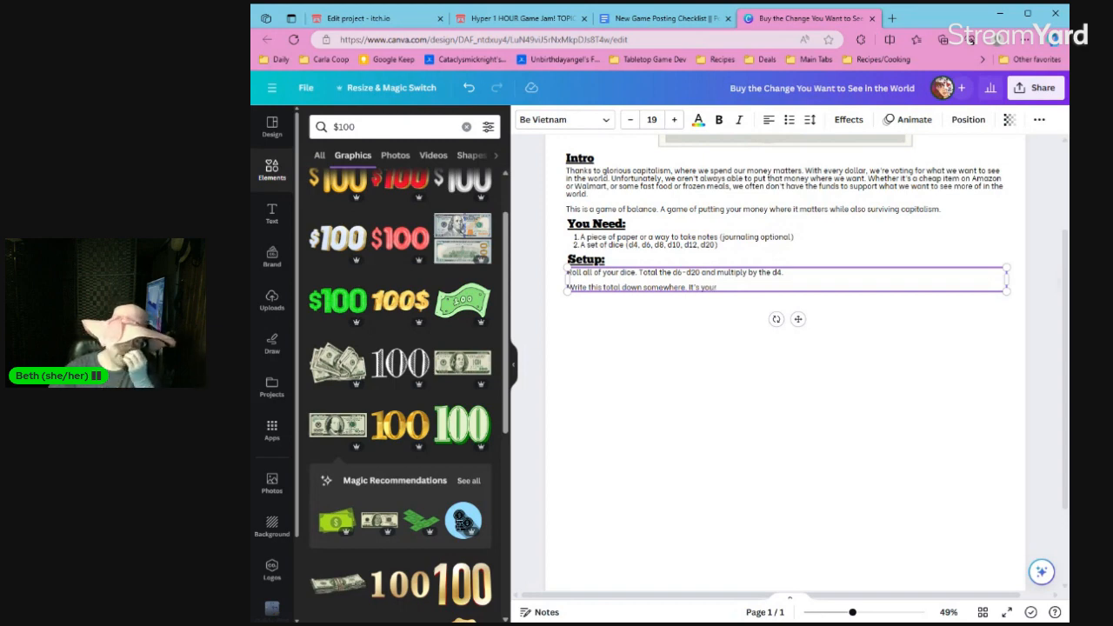
Open Google in a new browser tab and search for "roll dice".
click(894, 18)
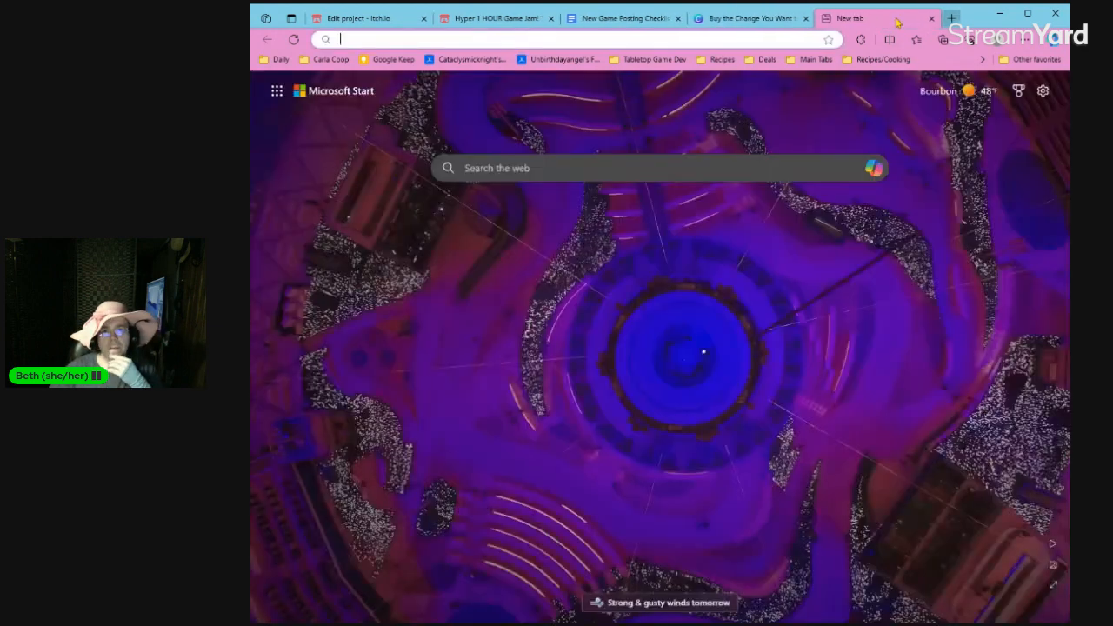
text(google.com)
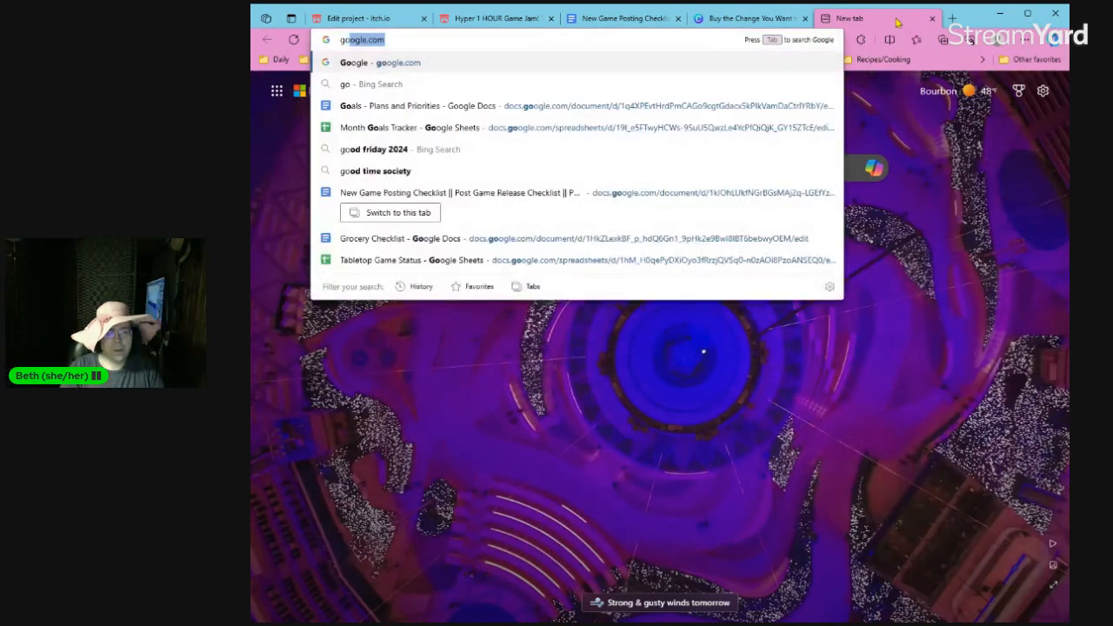
key(Return)
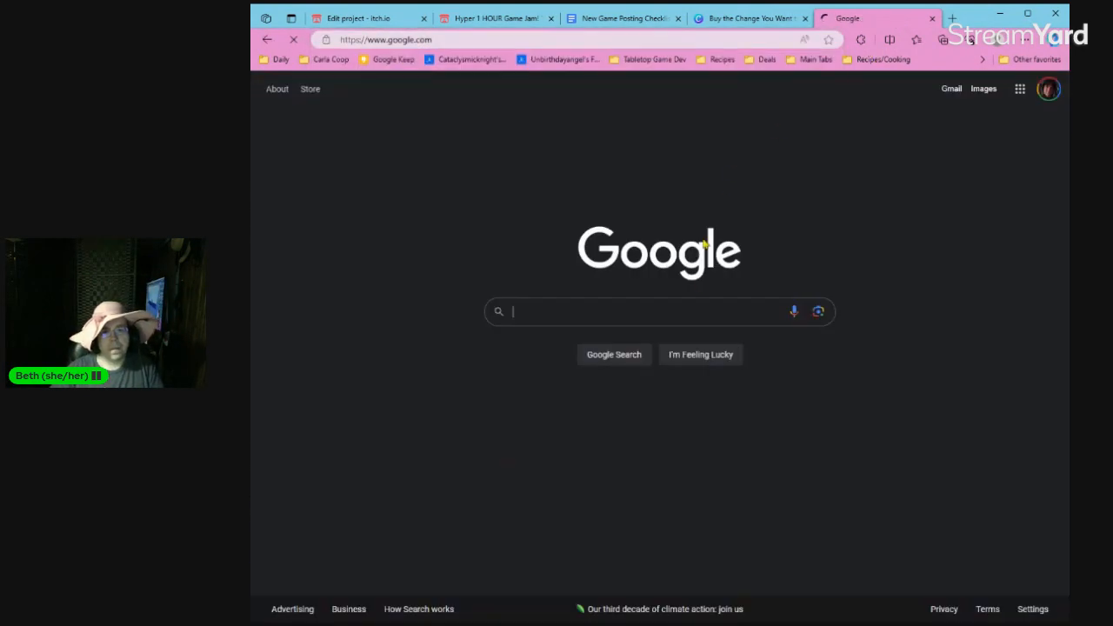
click(692, 311)
text(roll dice)
key(Return)
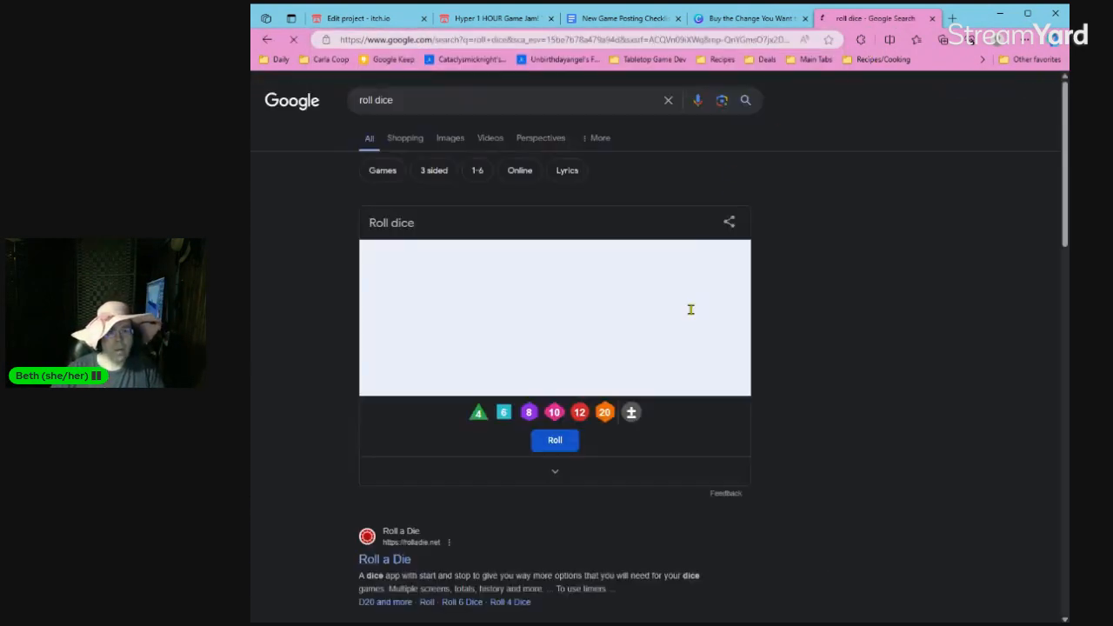
Add a d8, d10, d20, d12 and d4 to the dice roller alongside the d6.
click(528, 414)
click(552, 414)
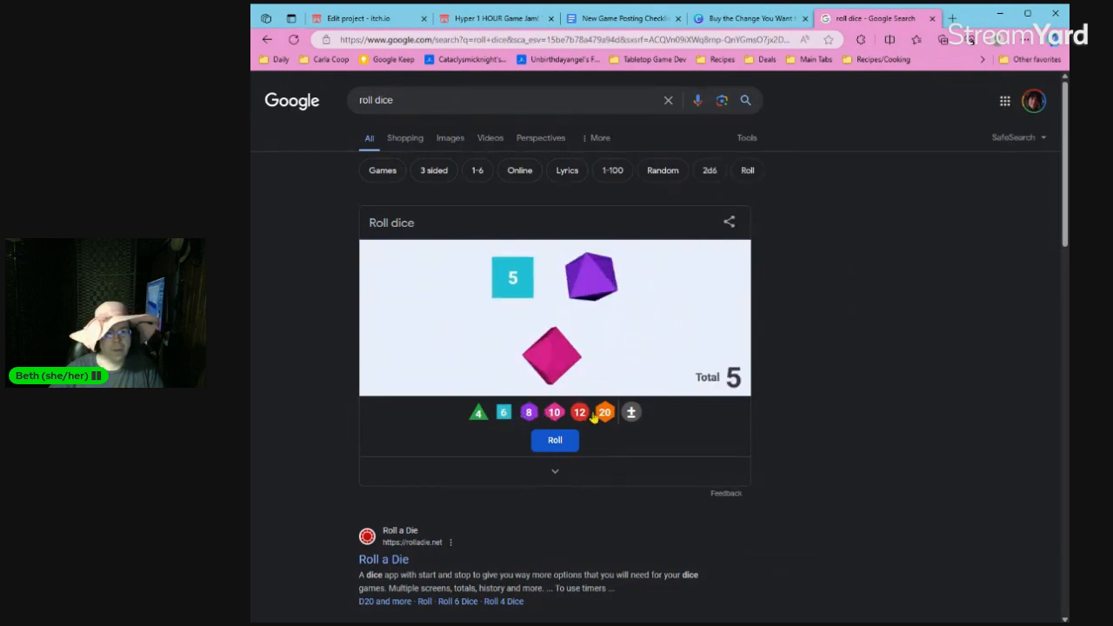
click(600, 414)
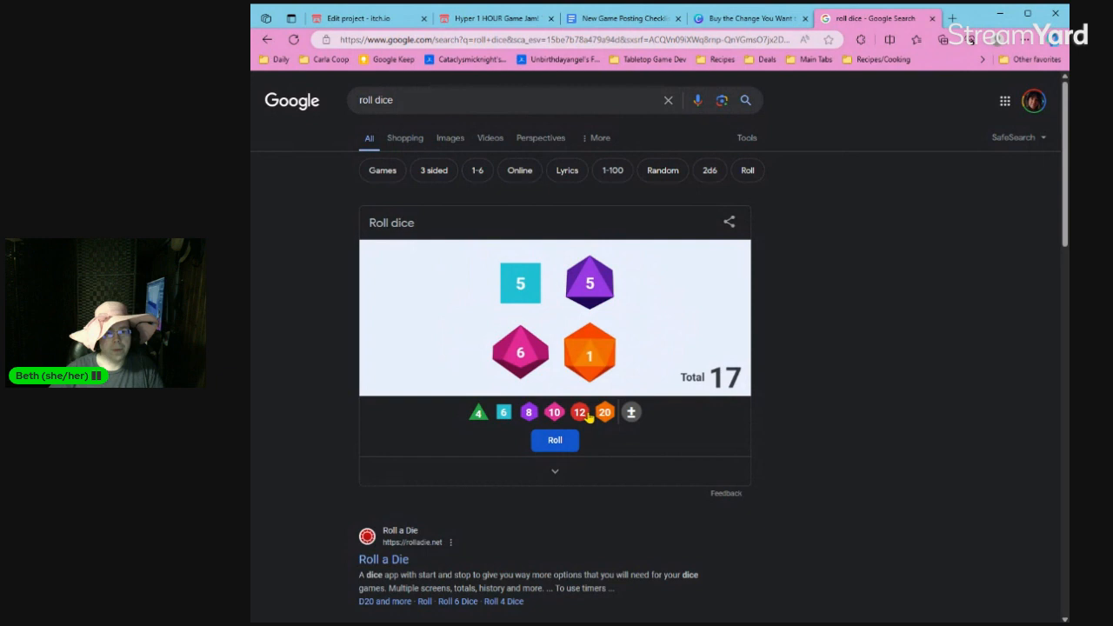
click(581, 414)
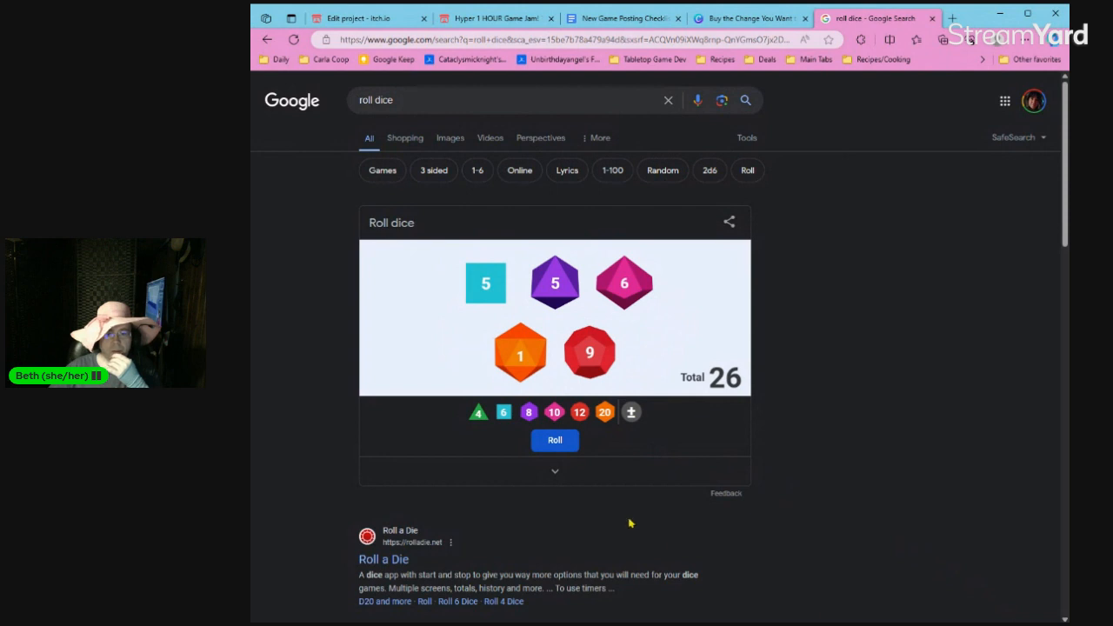
click(479, 414)
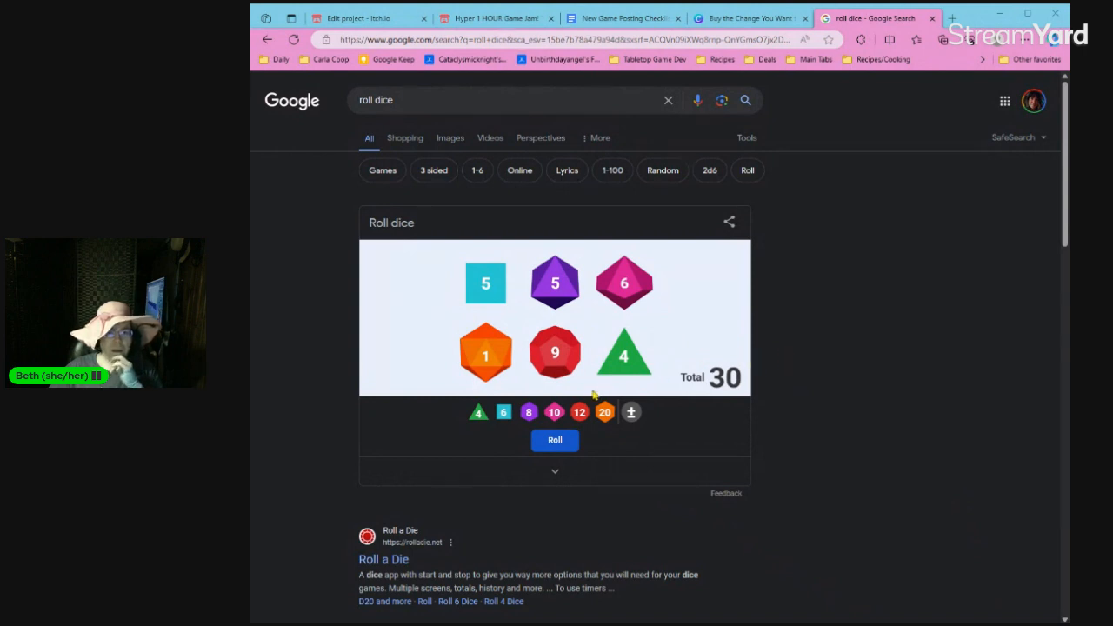
Remove the d6 from the dice roller, add a d6 and a d8, and take the extra d8 back out.
click(511, 317)
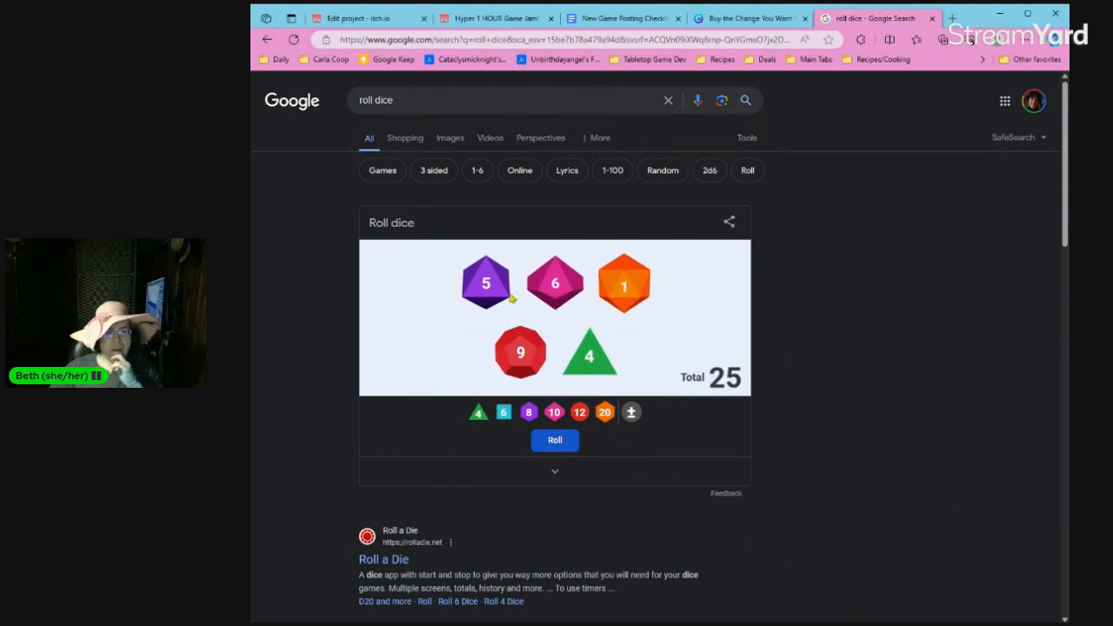
click(504, 413)
click(529, 413)
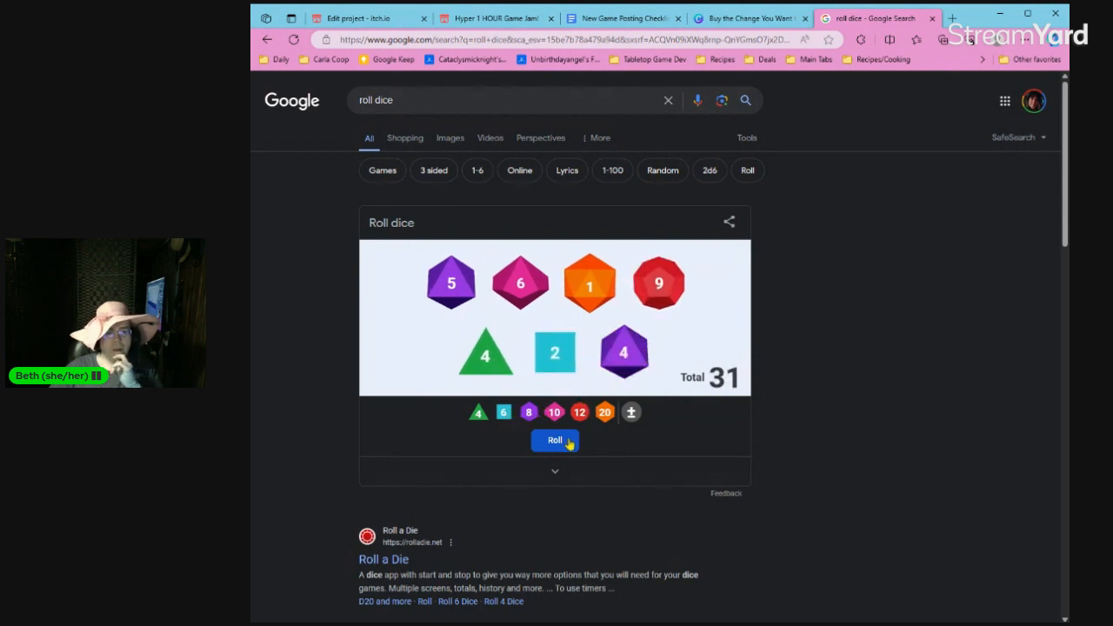
click(627, 372)
Roll the full set of six dice repeatedly to sample the range of totals for the weekly budget.
click(555, 441)
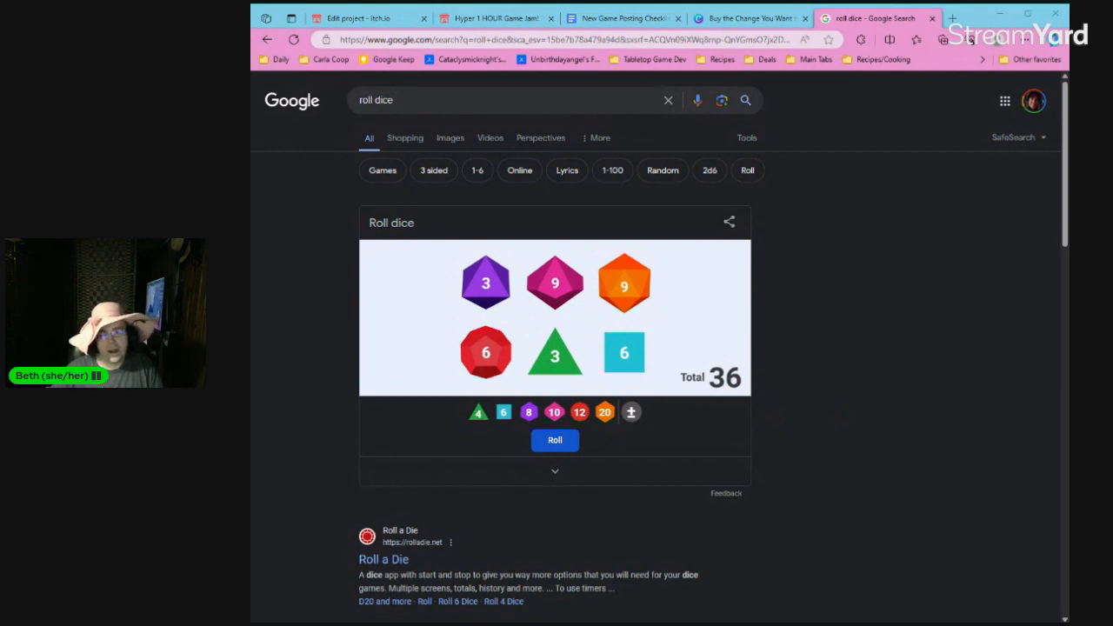
click(570, 442)
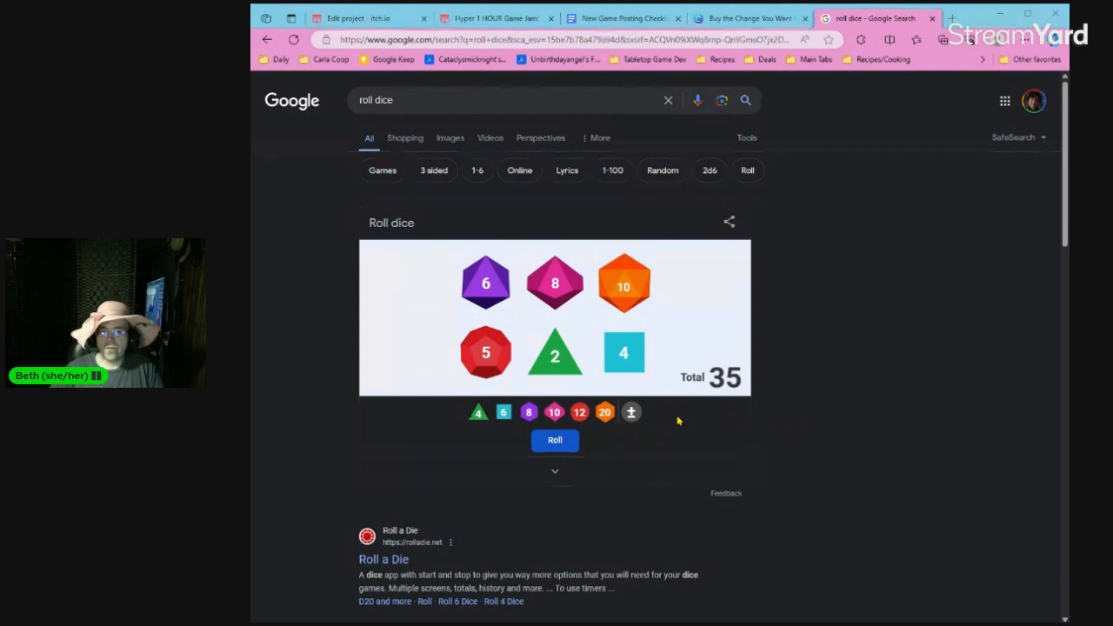
click(567, 445)
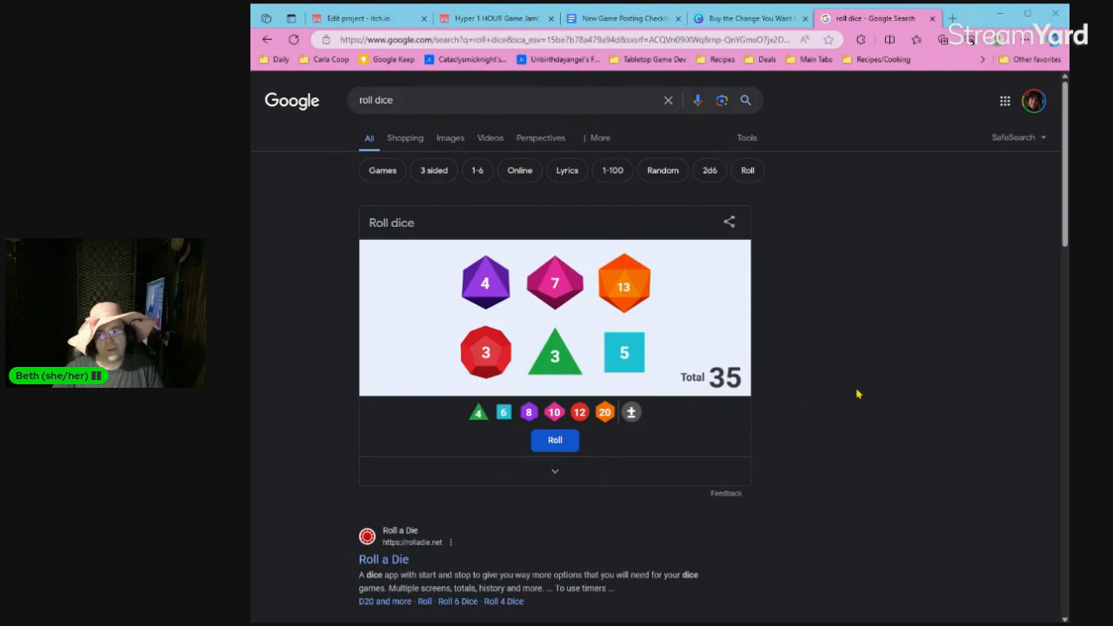
click(557, 445)
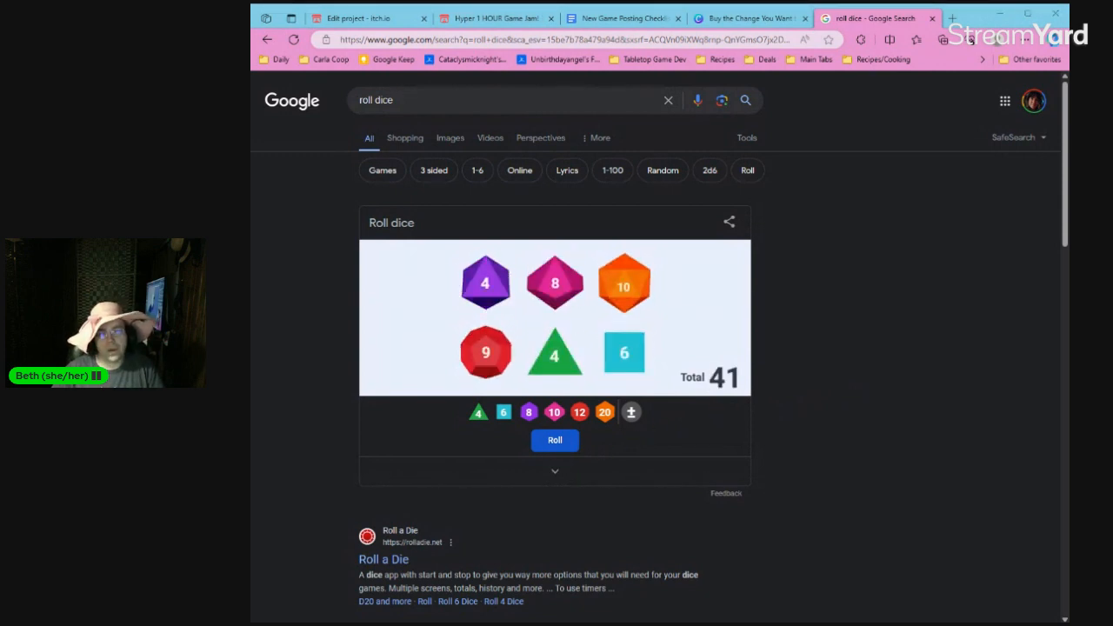
click(557, 446)
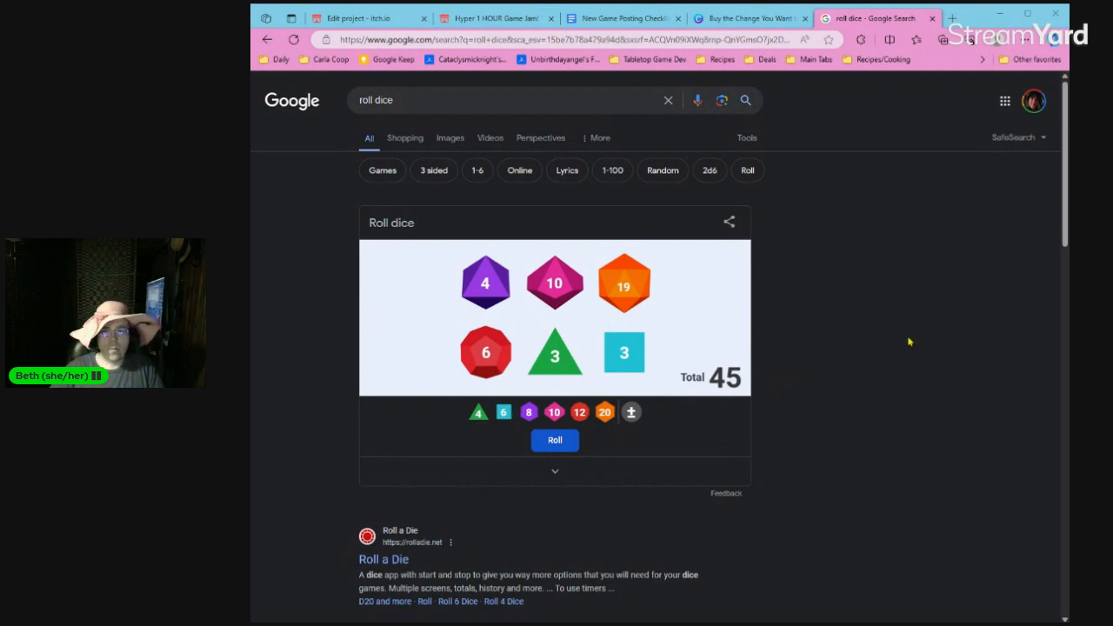
click(553, 445)
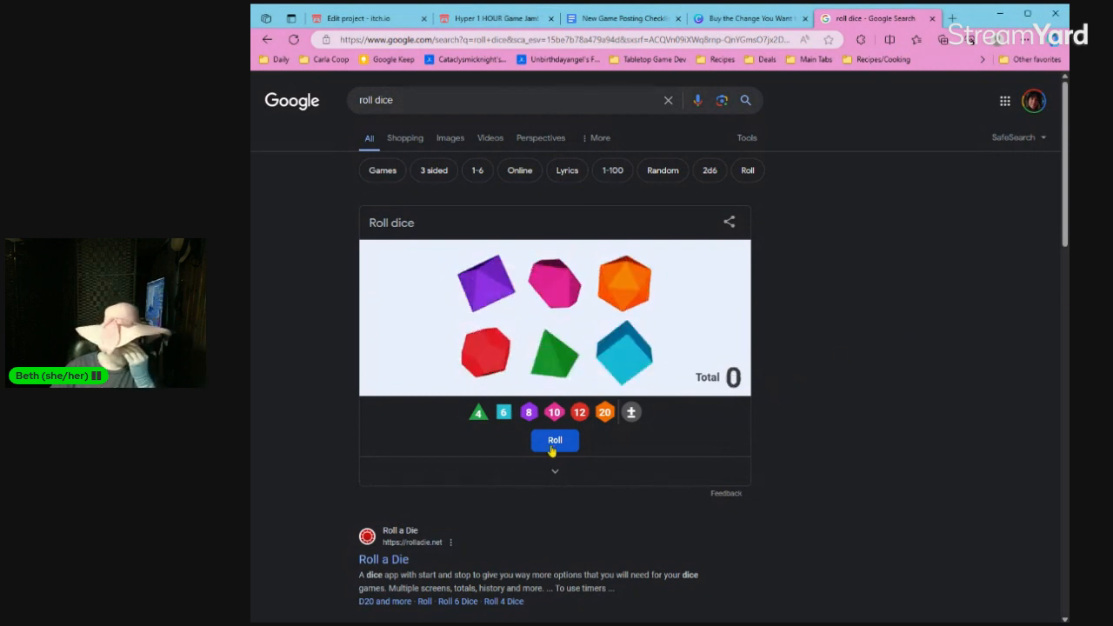
click(553, 449)
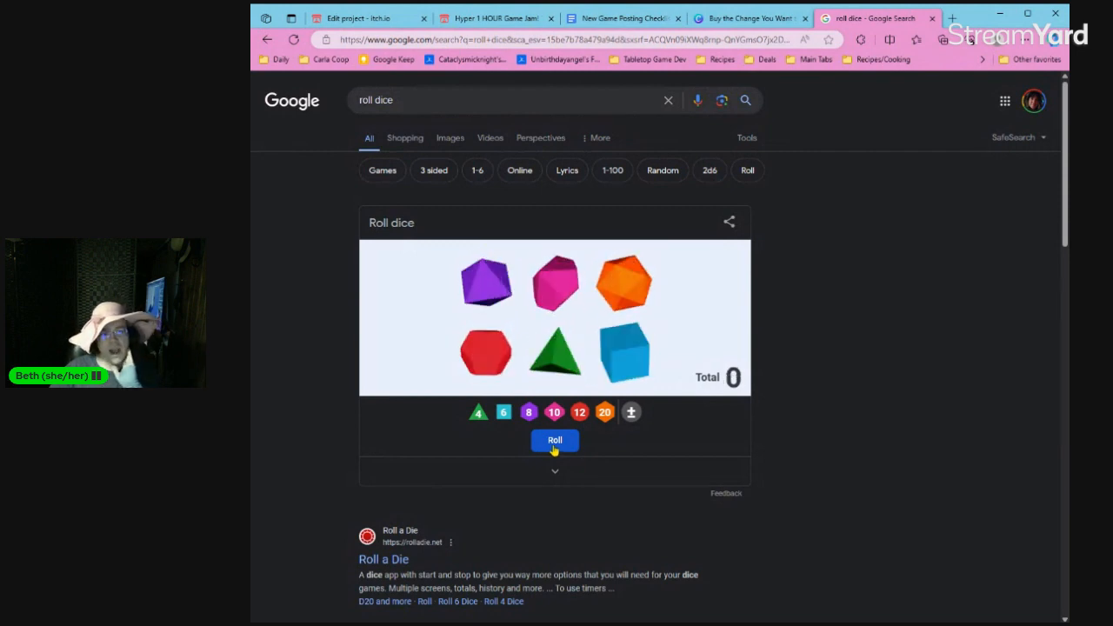
click(555, 441)
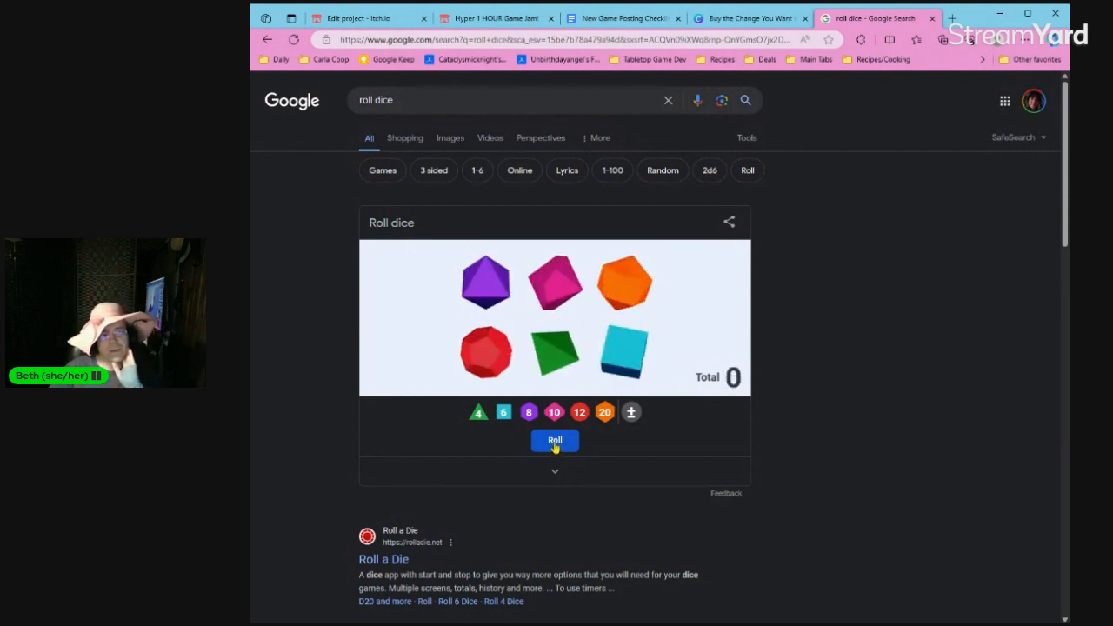
click(554, 442)
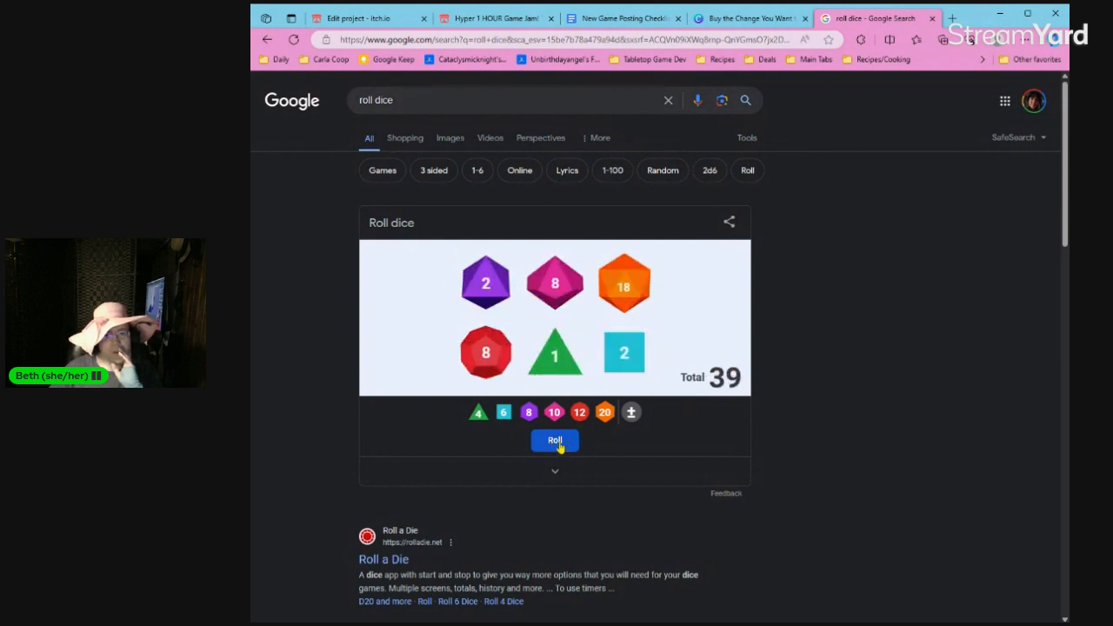
click(557, 441)
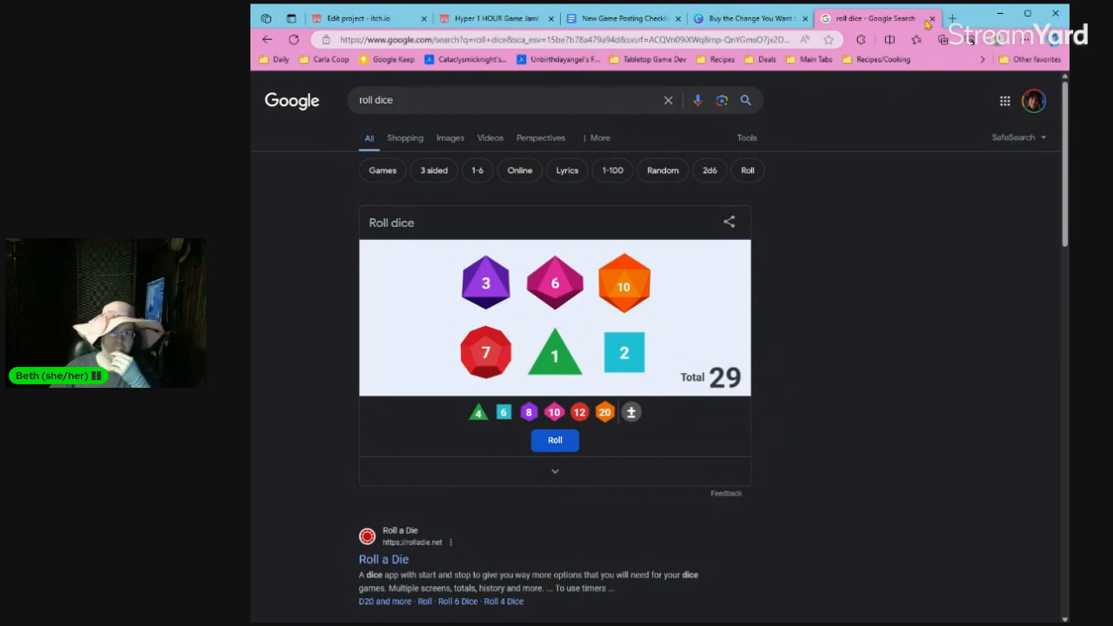
Back in the Canva design, change the second "Setup:" sentence to "Total all of your dice and multiply by 10." and complete "It's your" with "weekly budget.".
click(498, 19)
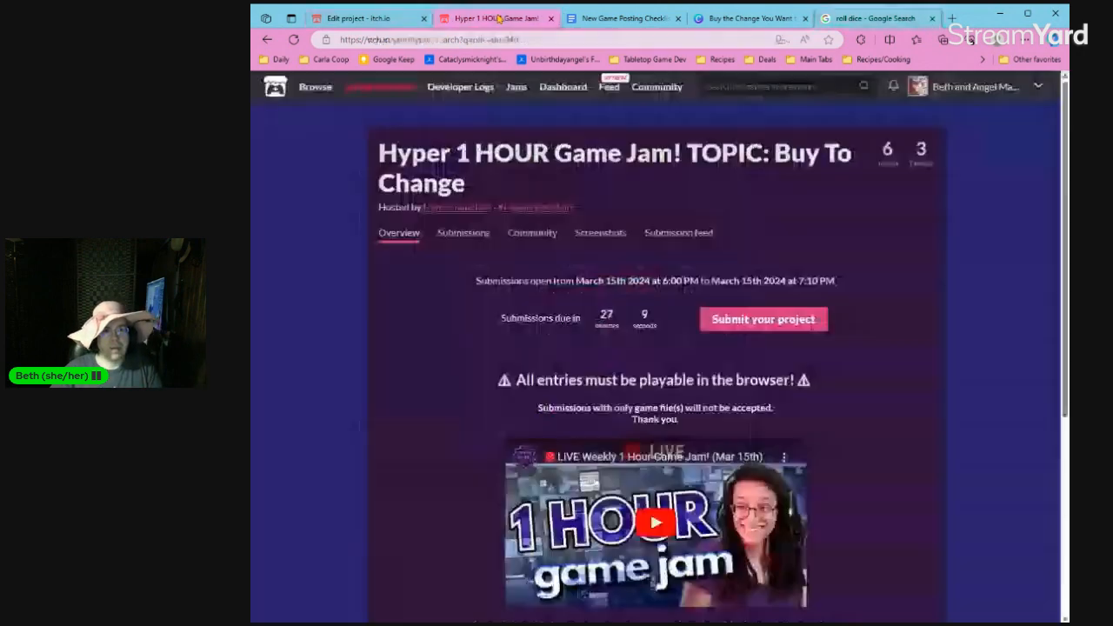
click(626, 18)
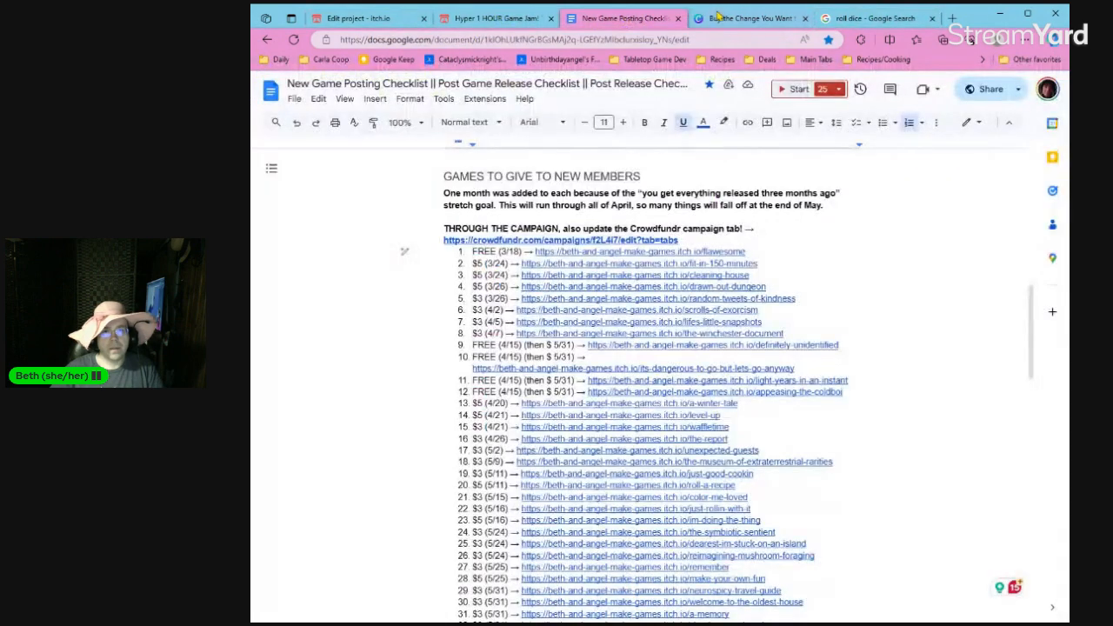
click(718, 18)
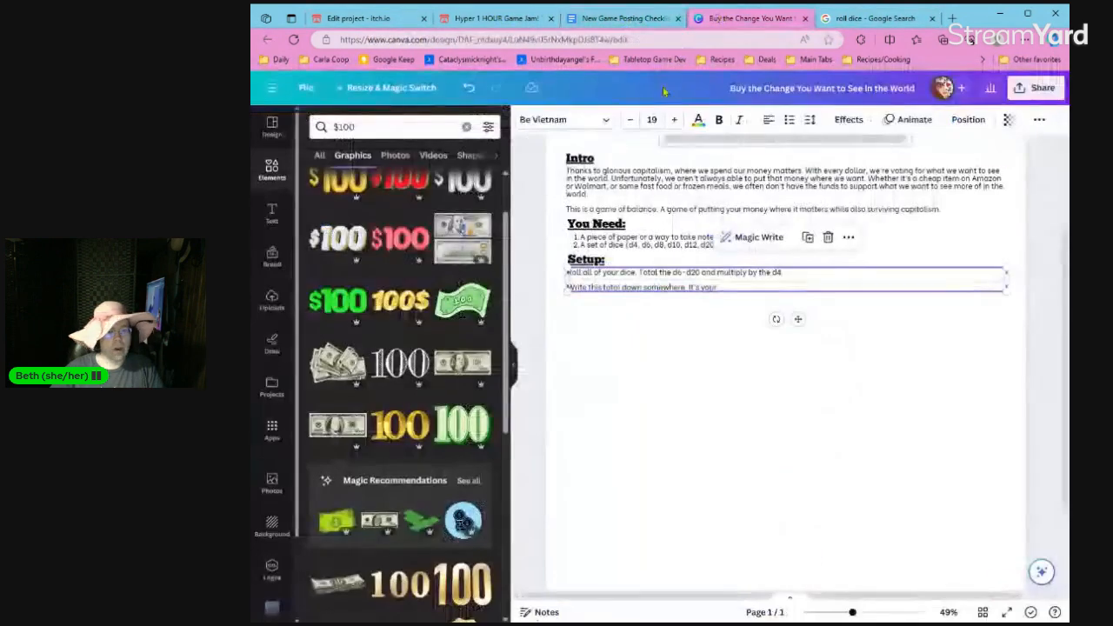
click(726, 287)
click(659, 273)
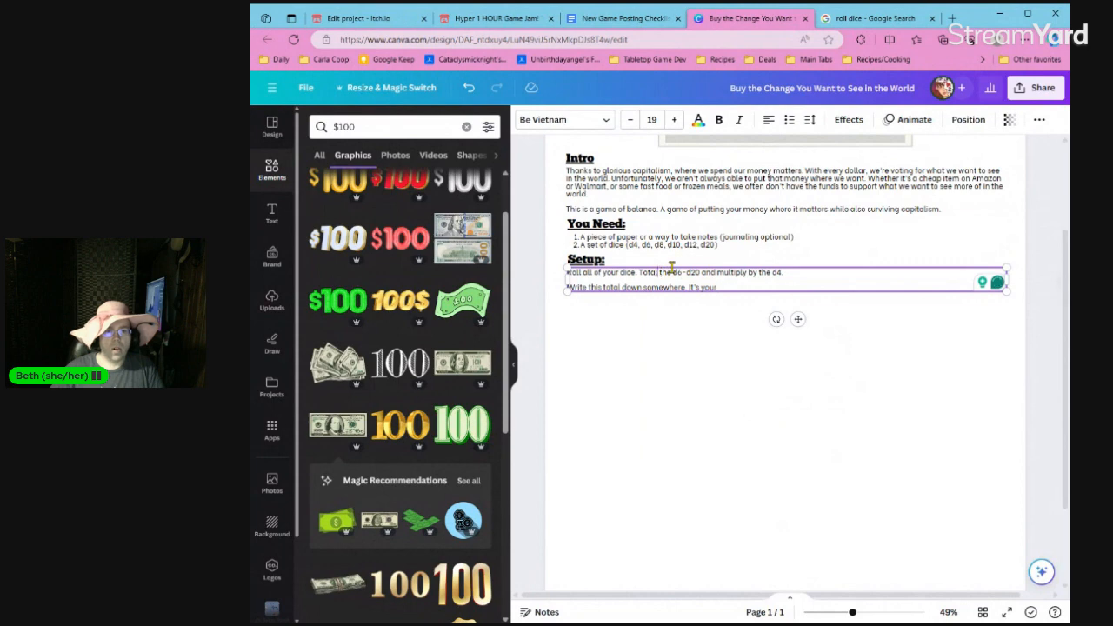
key(shift+End)
text(all of your di)
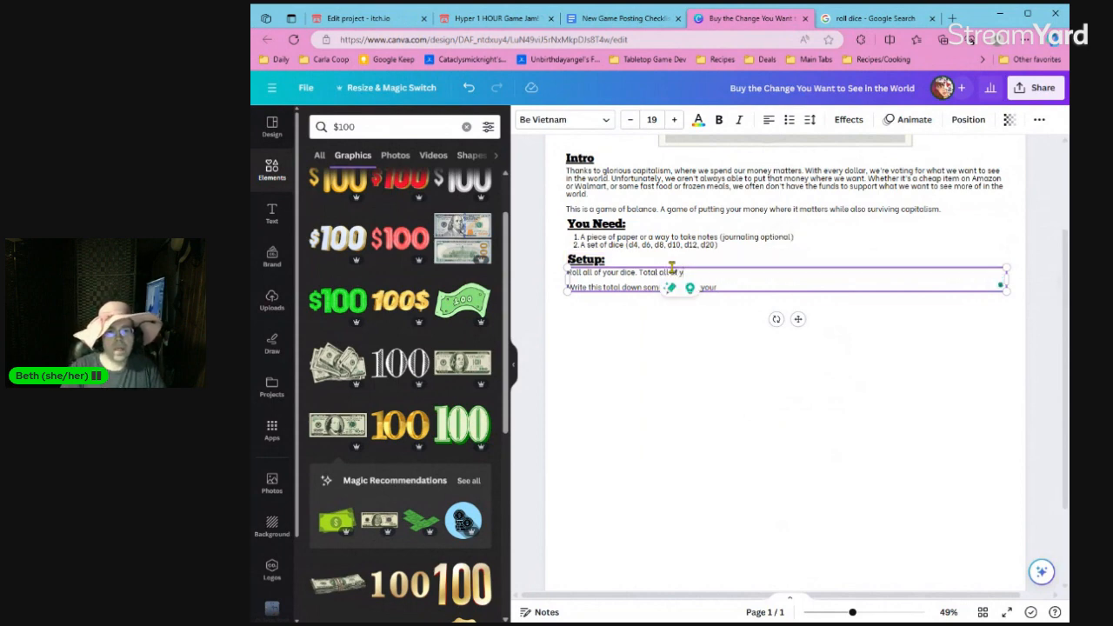
text(ce and multip)
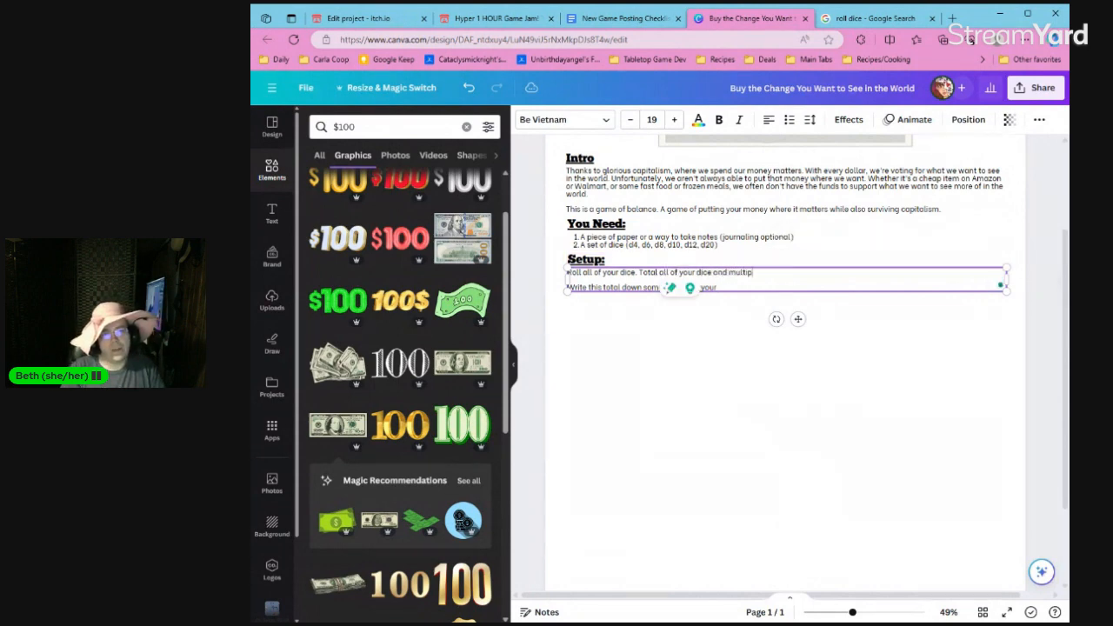
text(ly)
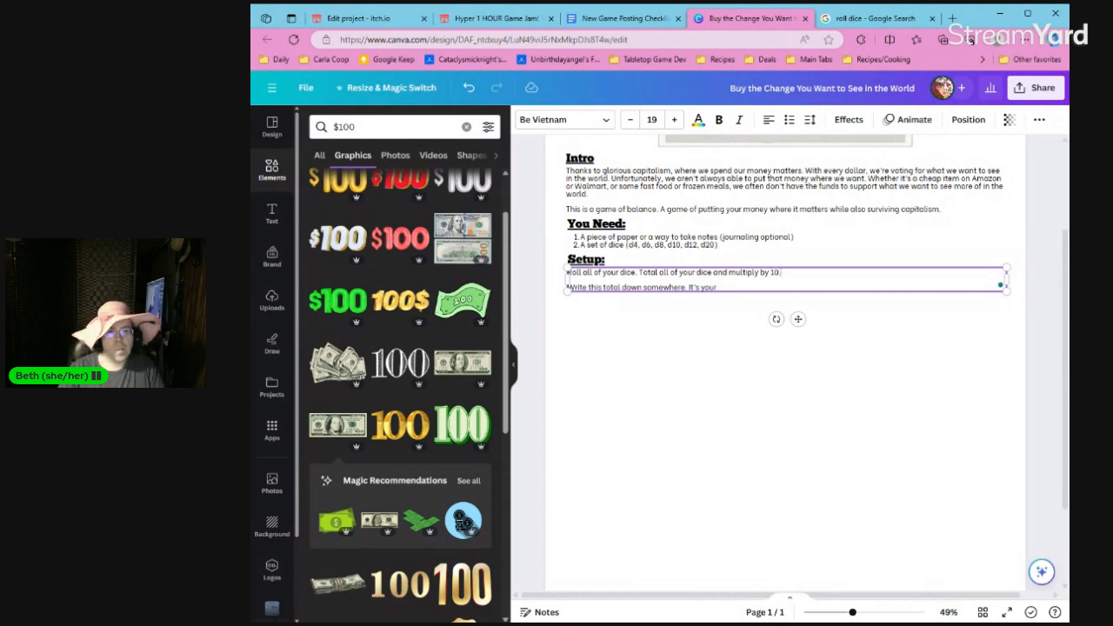
text( by 10. Write this total down somewhe)
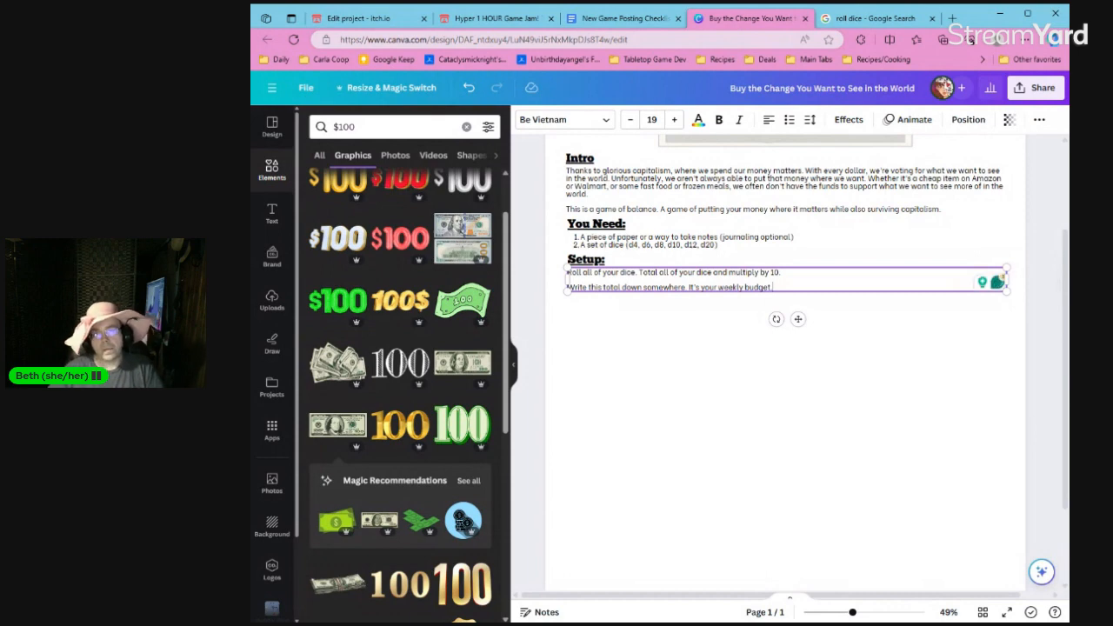
click(722, 300)
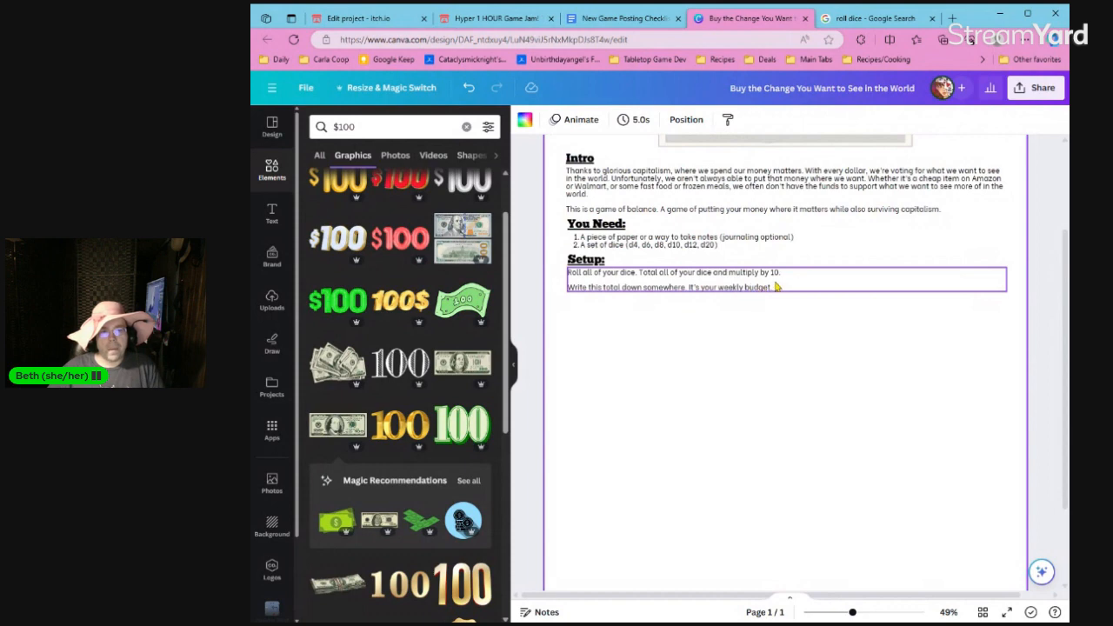
Add a third "Setup:" paragraph beginning "You want to spend as much money as possible on the things you".
click(779, 289)
key(Return)
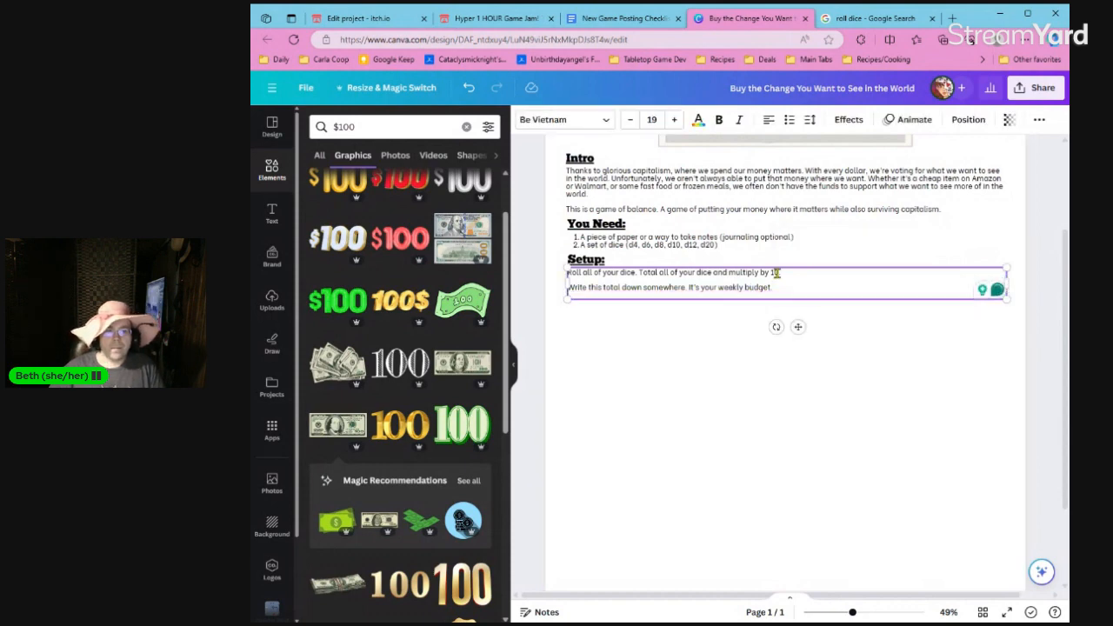
text(You want to)
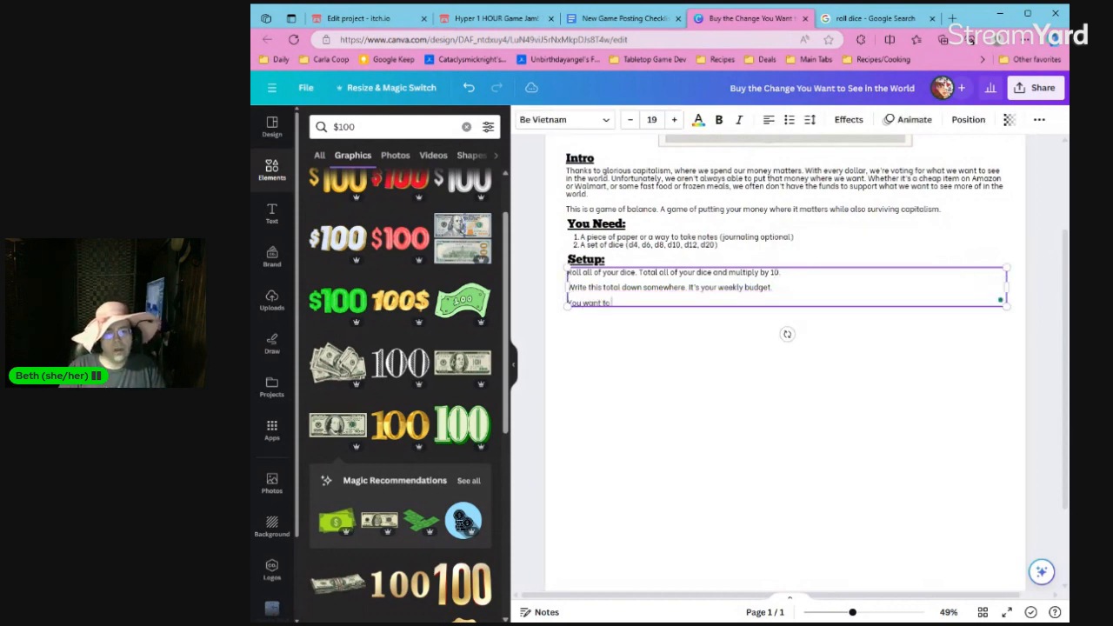
text( spend o)
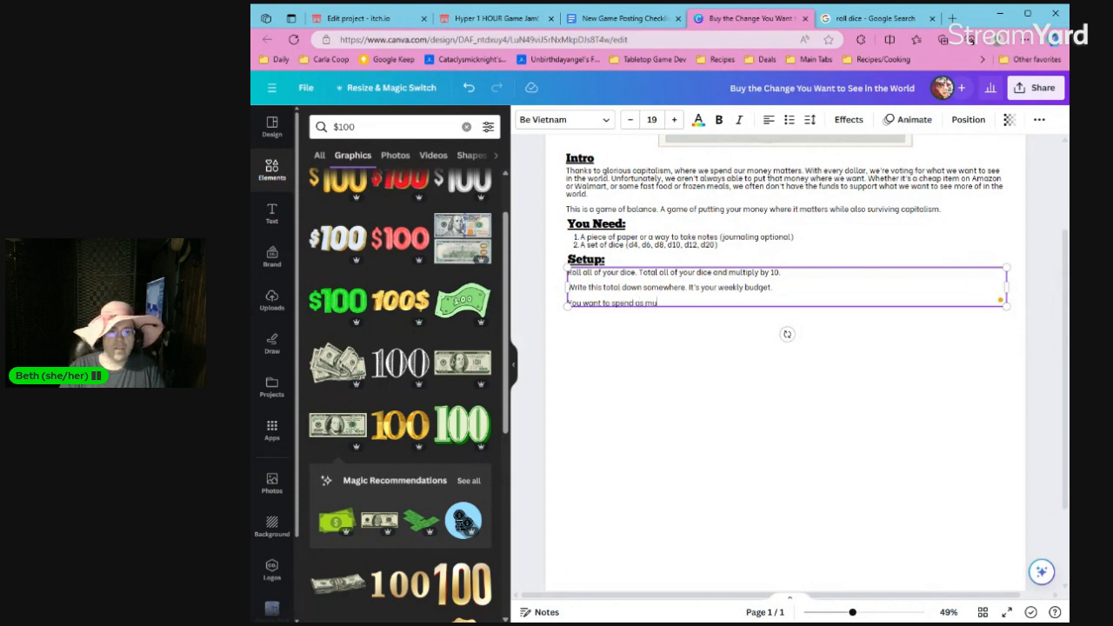
text(s much money as possibl)
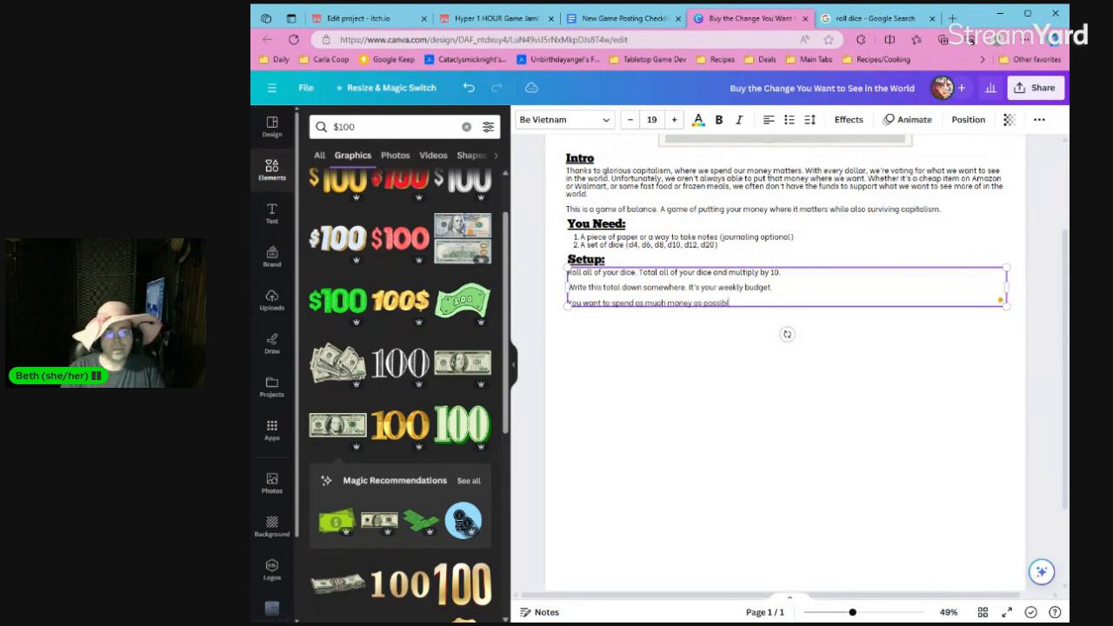
text(e on thi)
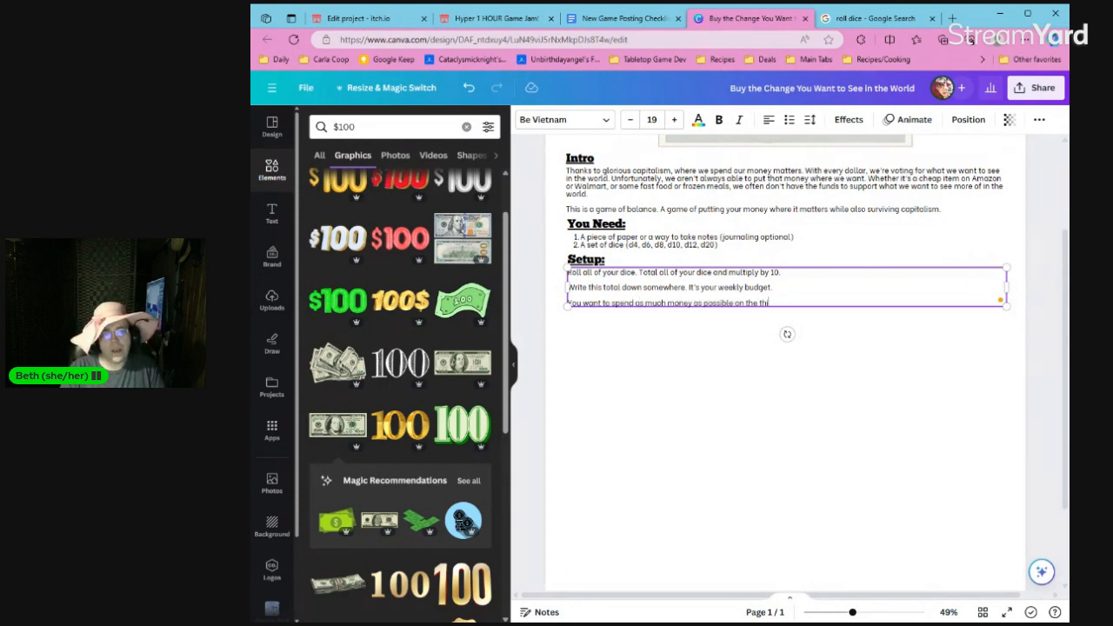
text(ngs you)
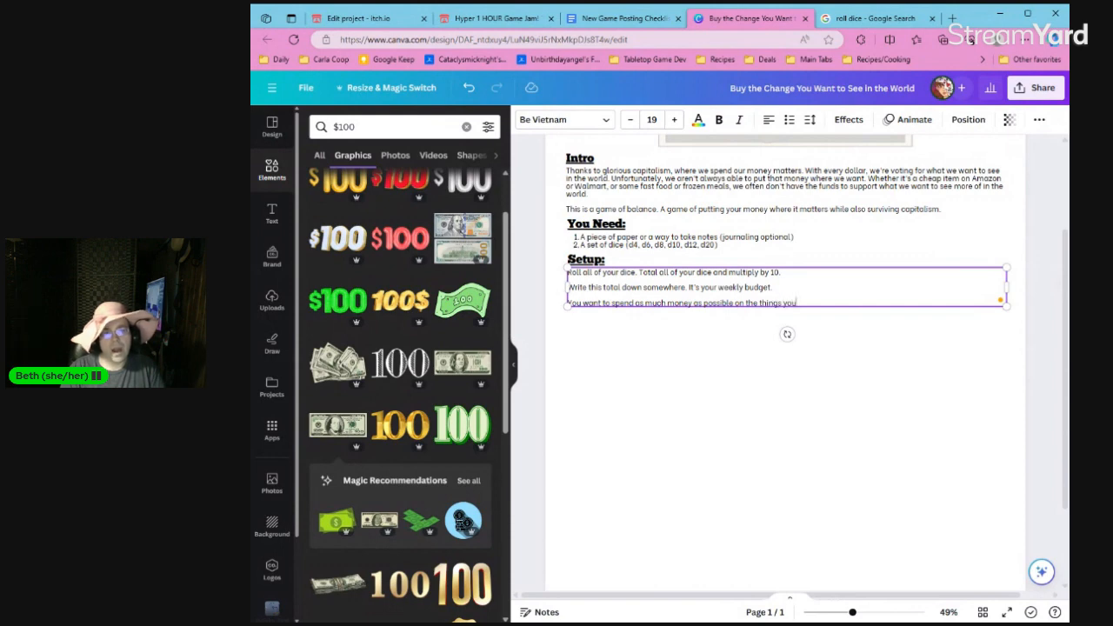
Replace the ending of the third "Setup:" paragraph's sentence so it reads "on the companies and people you want to uplift.".
key(BackSpace)
key(BackSpace)
key(BackSpace)
key(BackSpace)
key(BackSpace)
key(BackSpace)
key(BackSpace)
key(BackSpace)
text(ing)
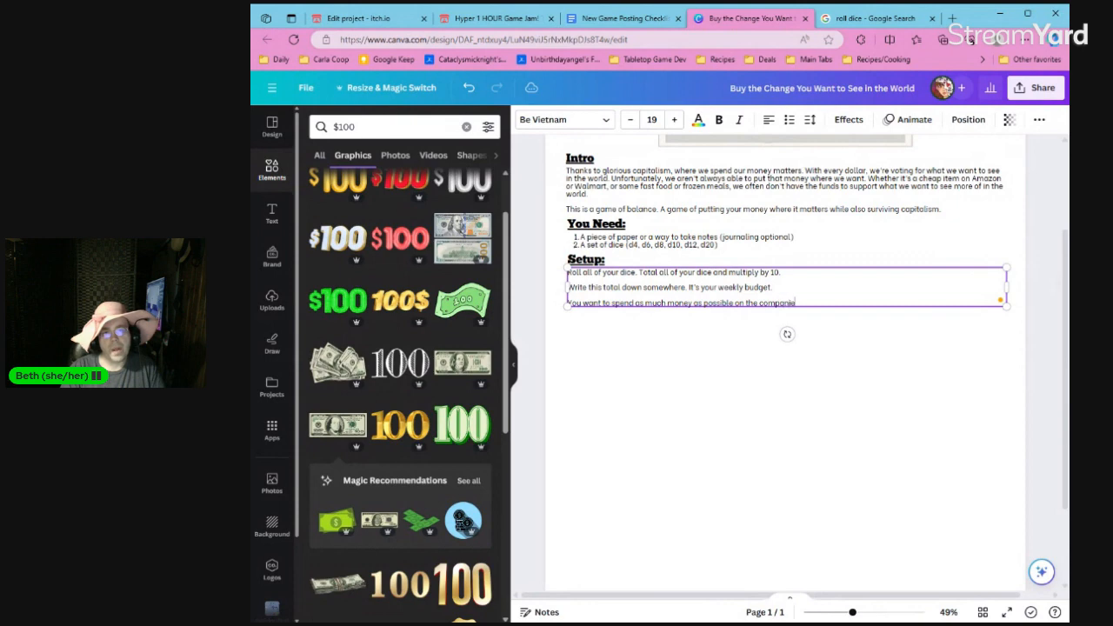
text( dpeo)
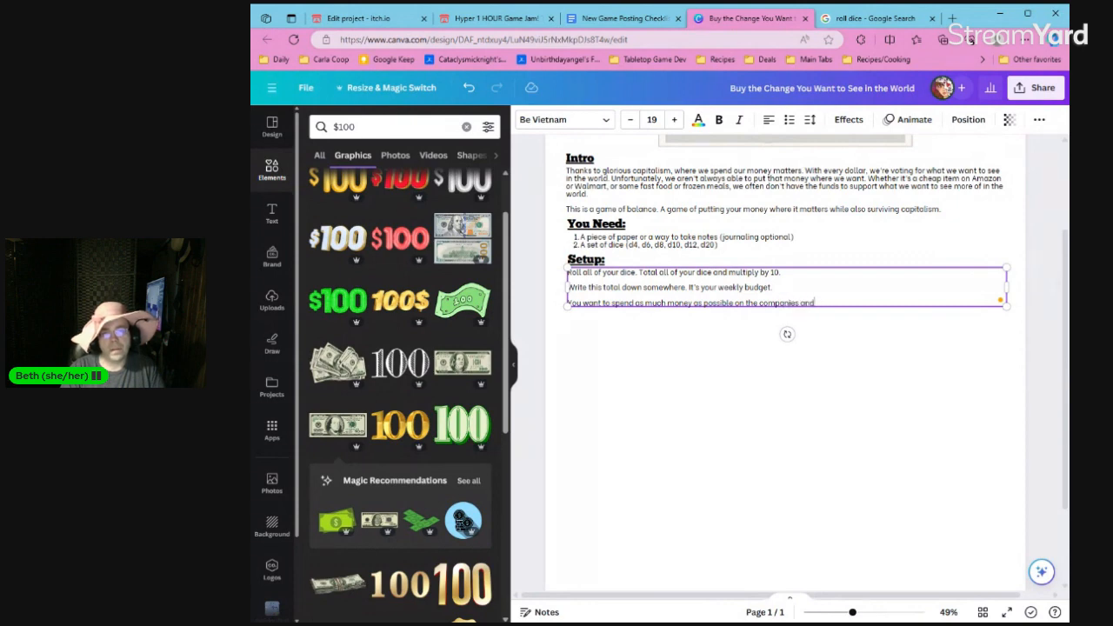
key(Return)
text(people)
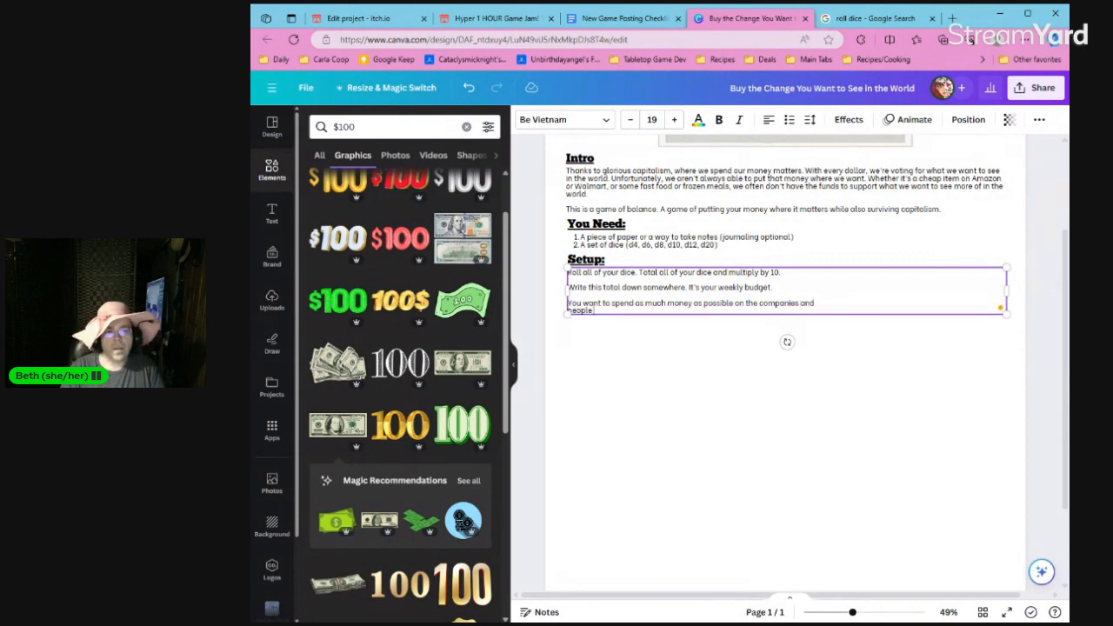
text( you want to uplift. You want to mi)
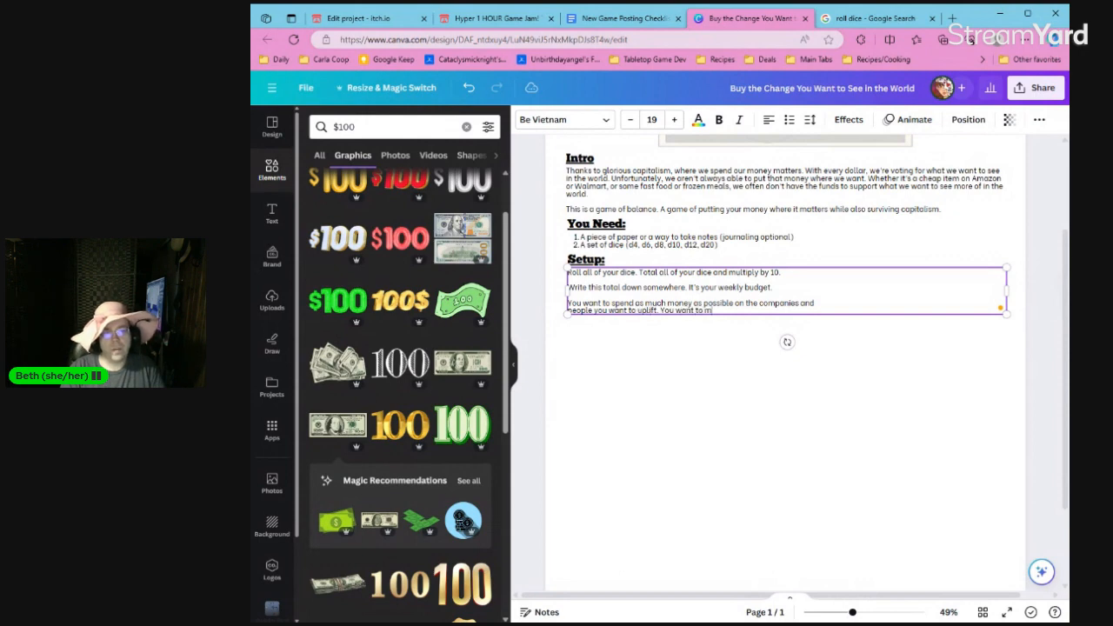
text( your s)
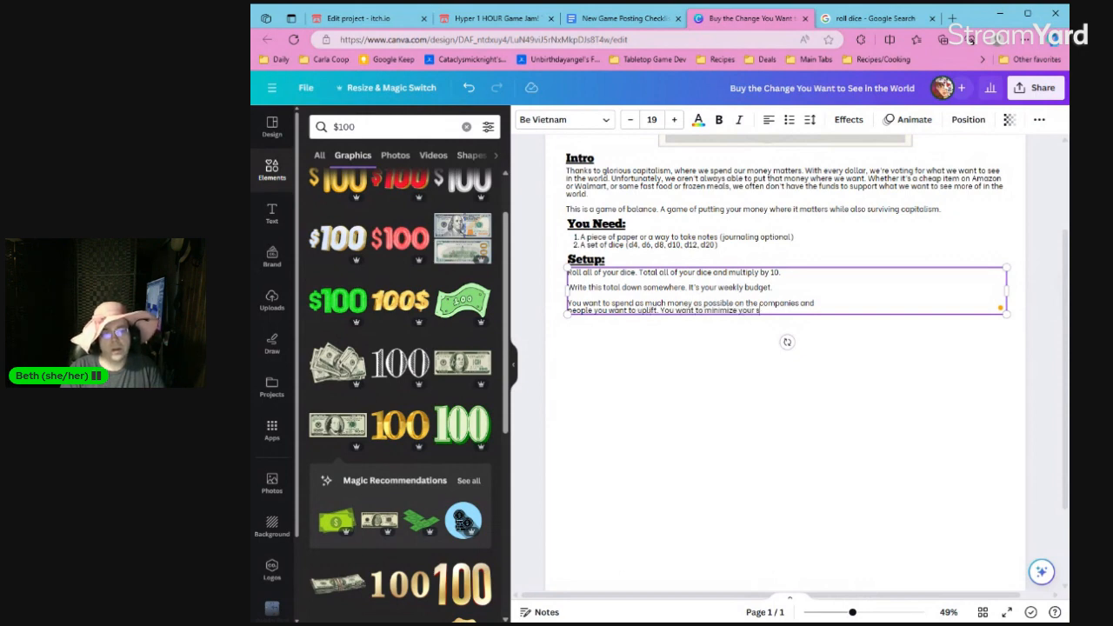
text(pending on)
Continue the paragraph with "You want to minimize your spending on companies and people you DON'T want to uplift.".
key(Return)
text(co)
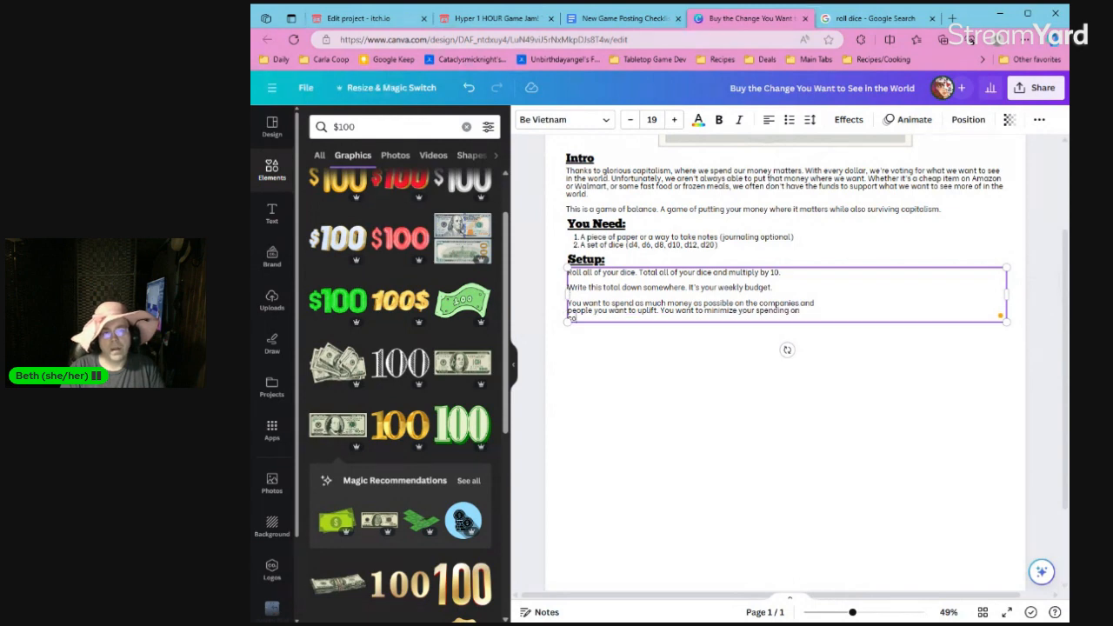
text(mpanies and people you DON'T want to uplift.)
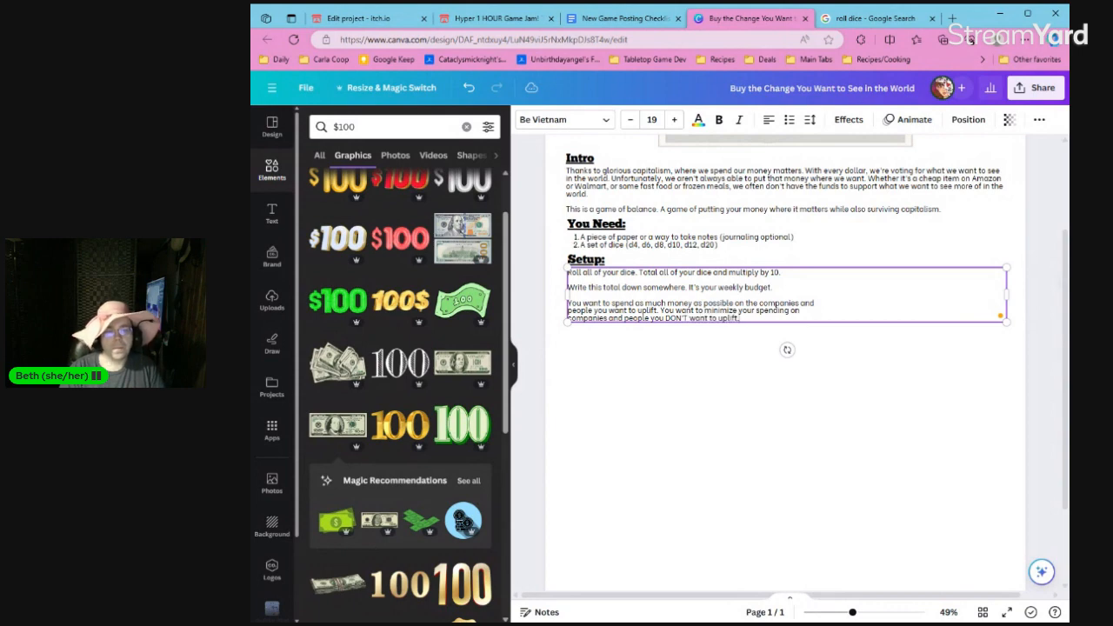
Add a fourth "Setup:" paragraph reading "Your goal is to make it through five weeks without running out of money.".
key(Return)
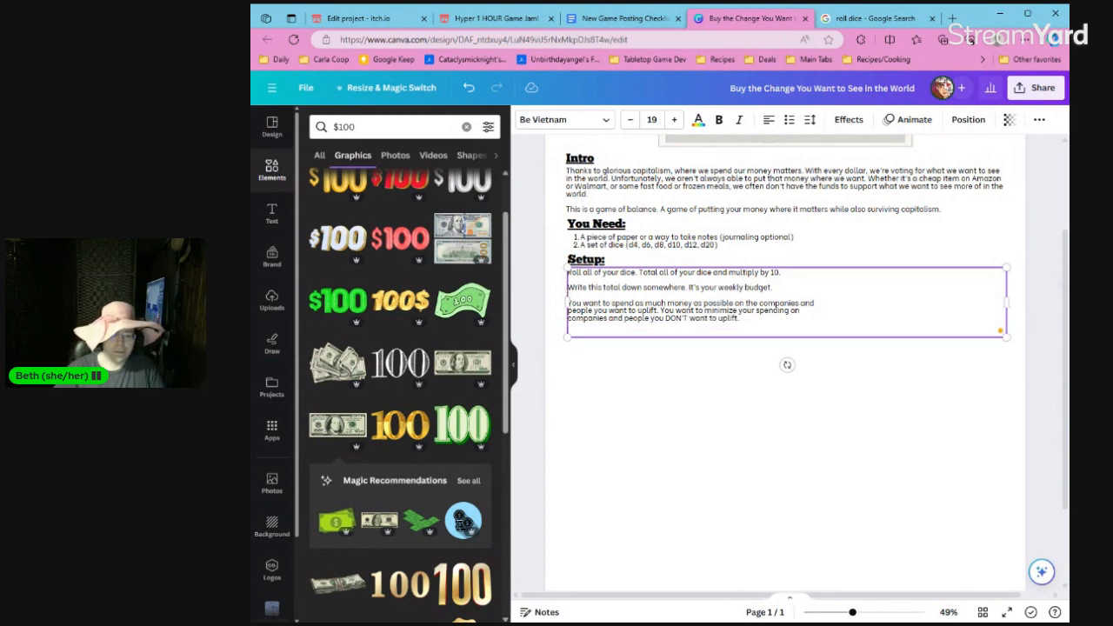
text(Your goal is to g)
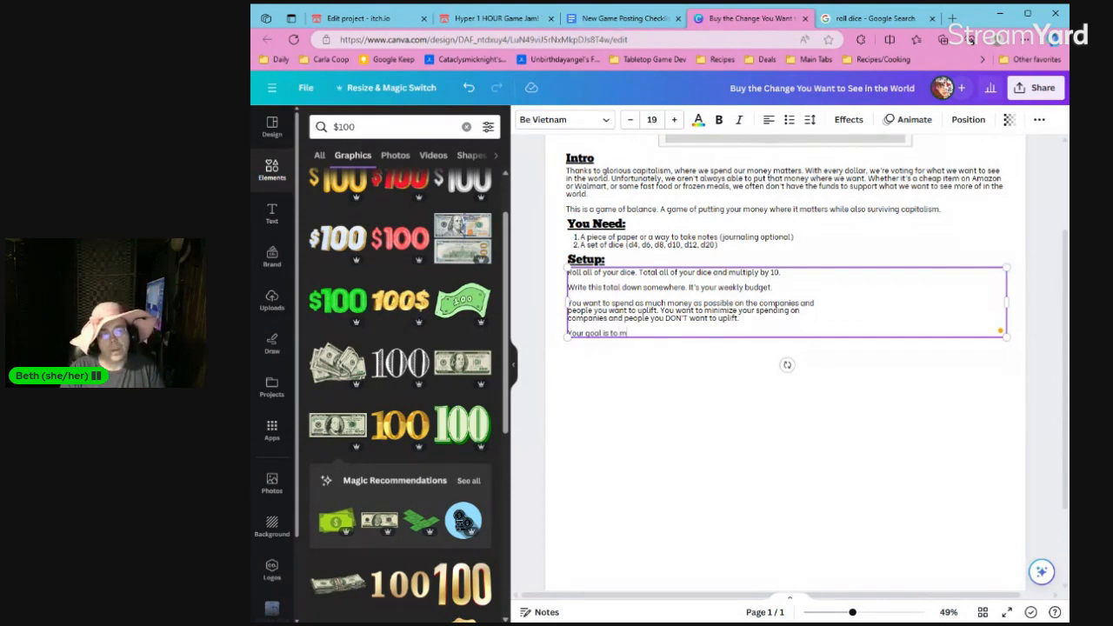
text(ake it through a mont)
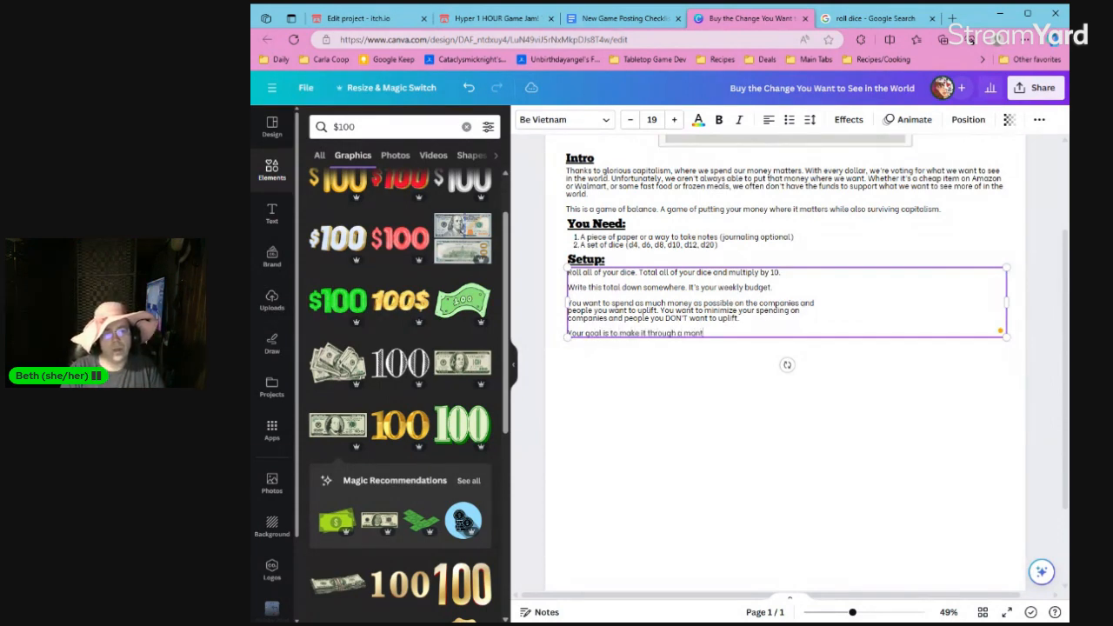
text(h without running)
drag(678, 333, 711, 333)
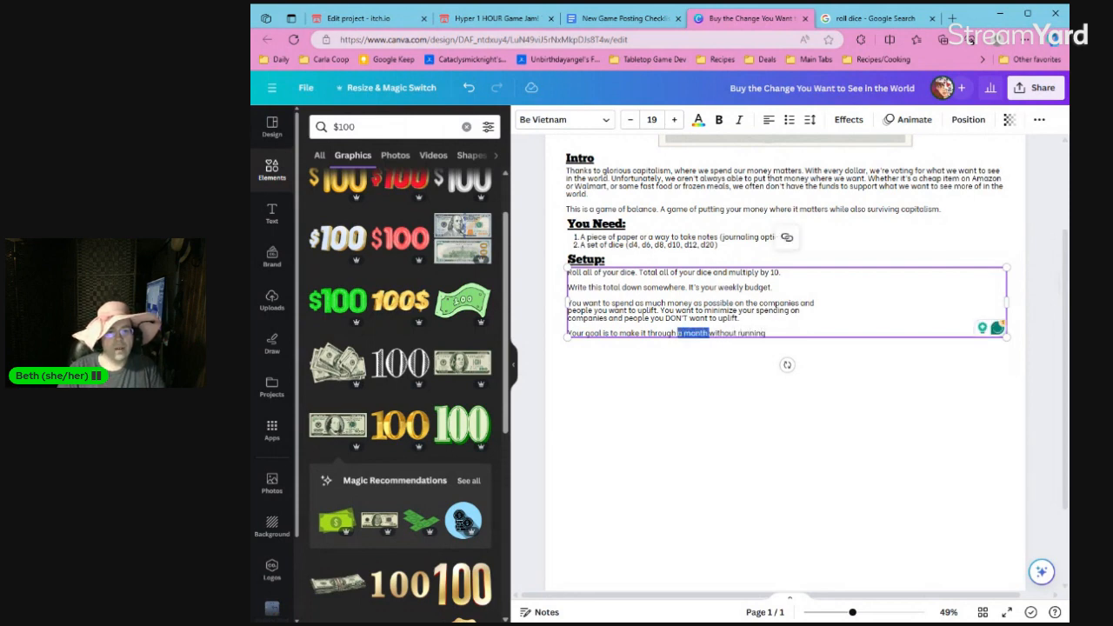
text(five weeks)
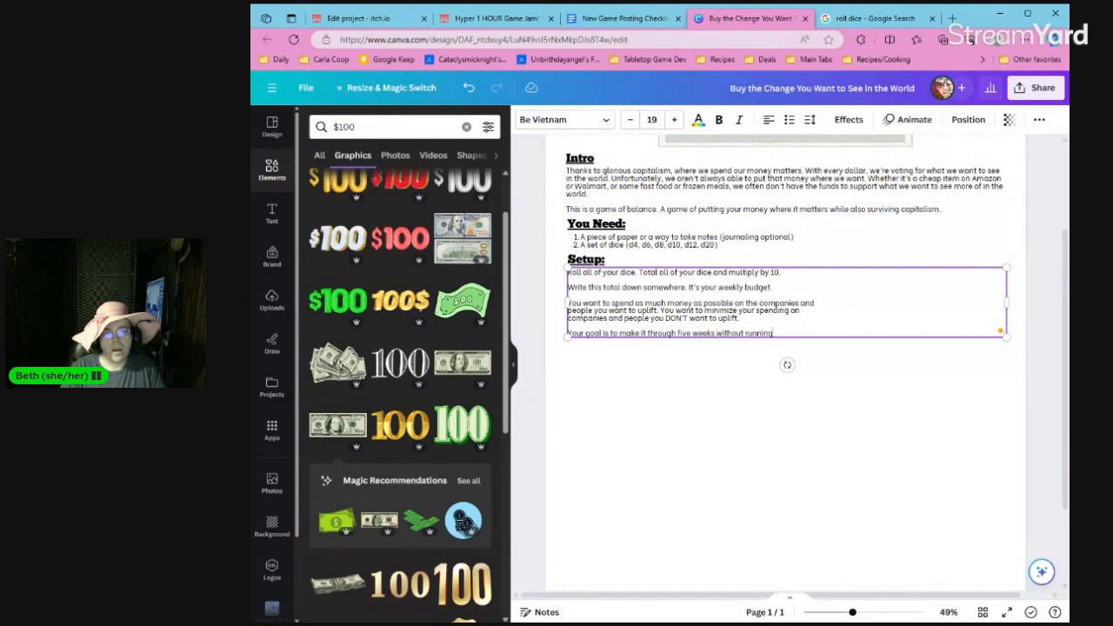
text( without running out of money.)
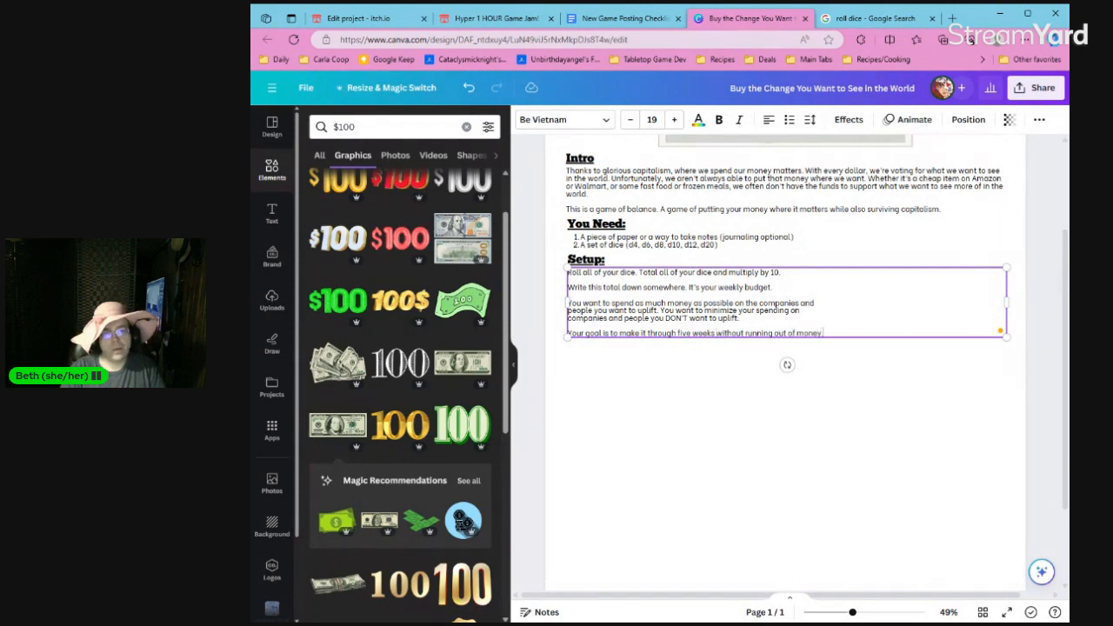
click(843, 361)
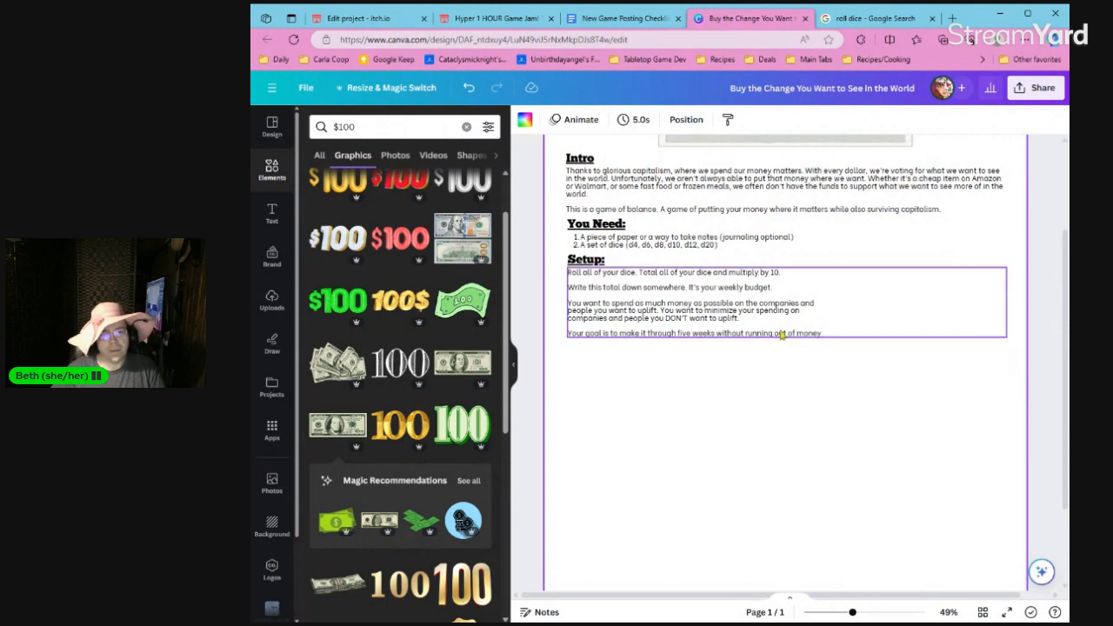
click(544, 300)
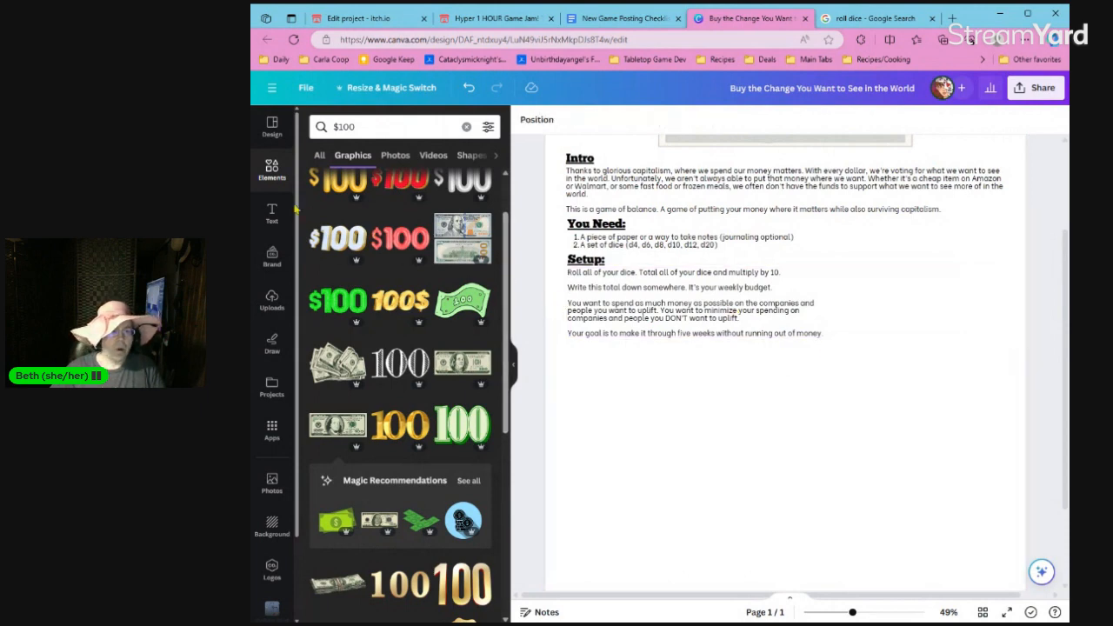
Insert a square shape and reshape it into a wide box filling the blank area right of the "Setup:" text.
click(272, 179)
click(357, 128)
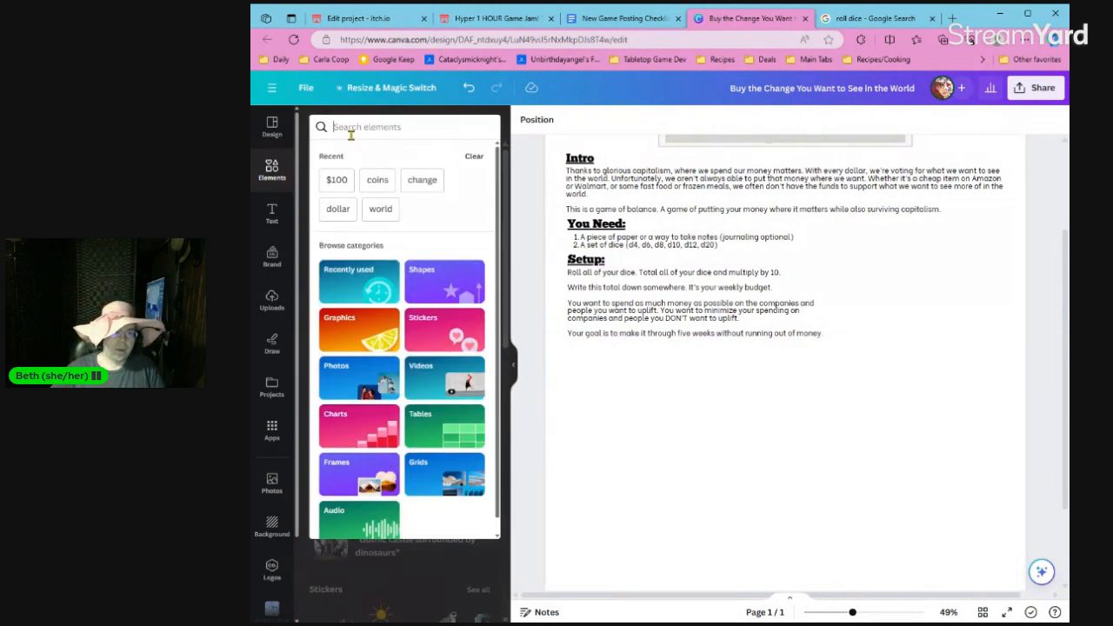
text(rect)
click(374, 181)
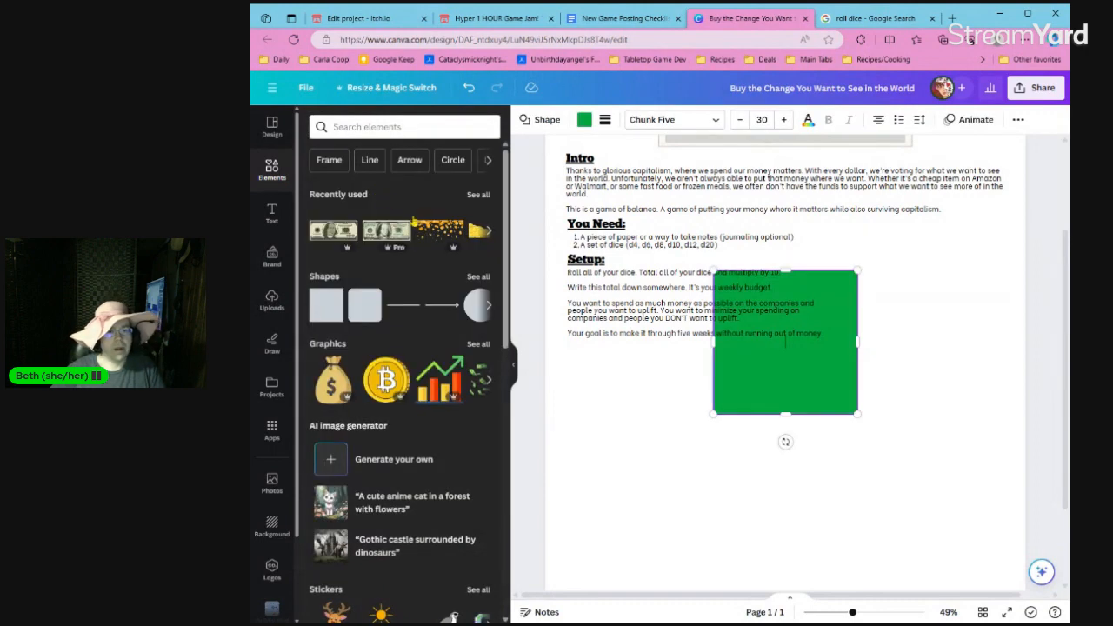
drag(761, 364, 911, 329)
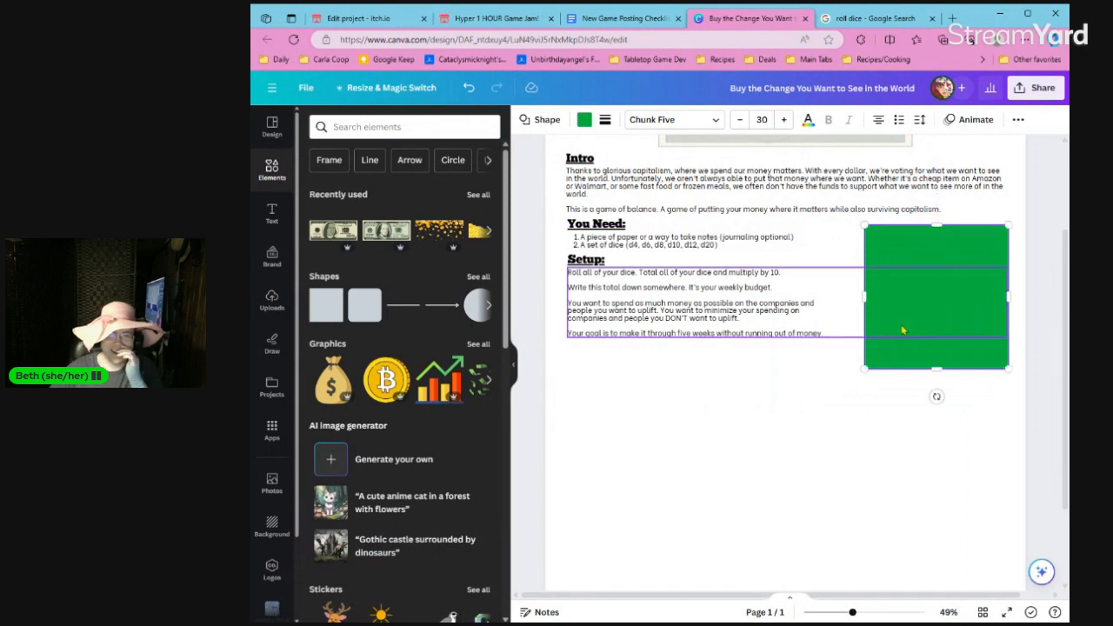
drag(863, 298, 835, 298)
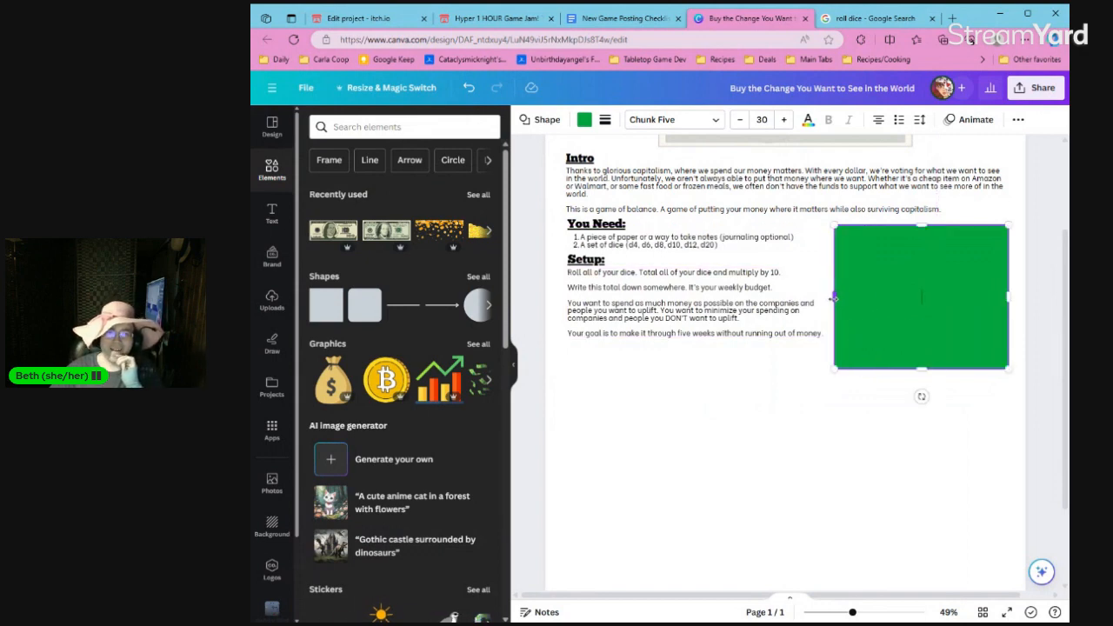
drag(924, 369, 924, 343)
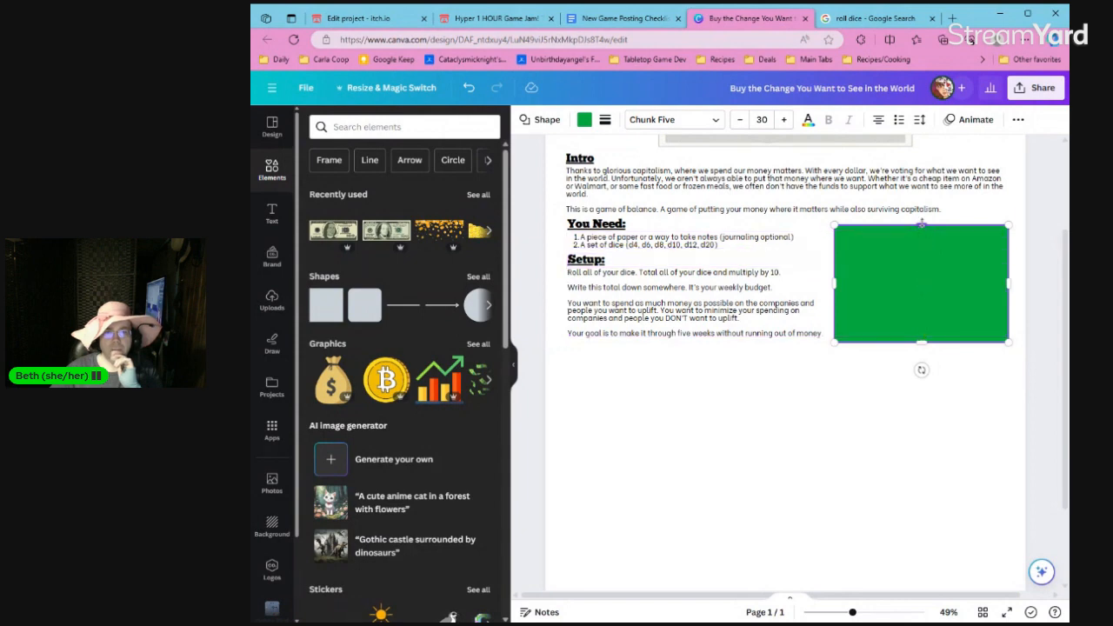
drag(922, 226, 920, 252)
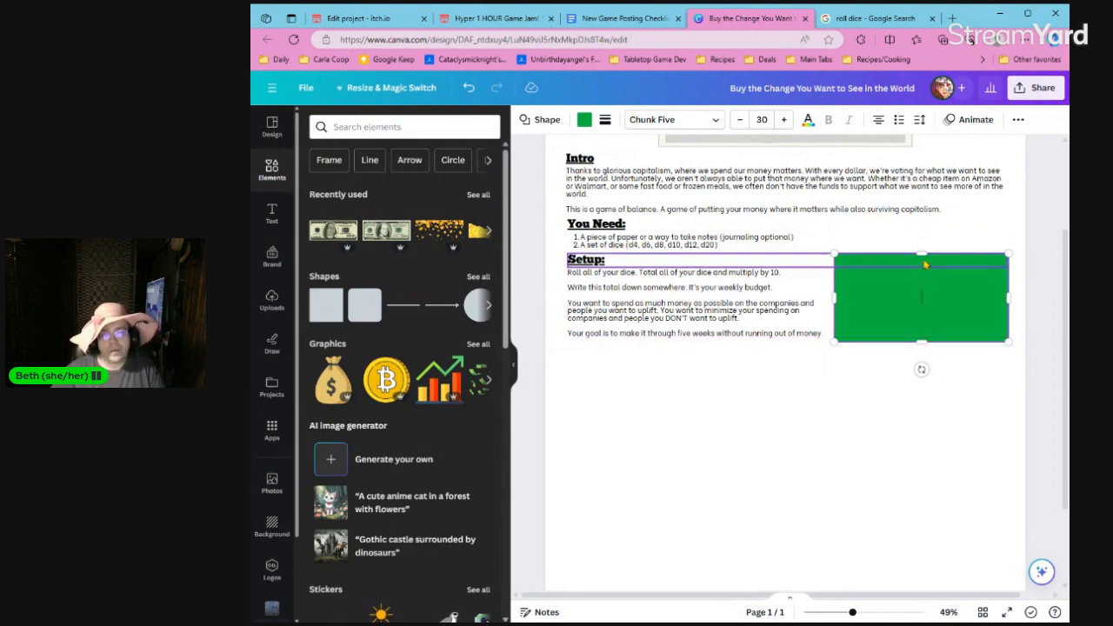
Bring the green box to the front of the layer order, above the "Setup:" text box.
click(924, 373)
click(925, 342)
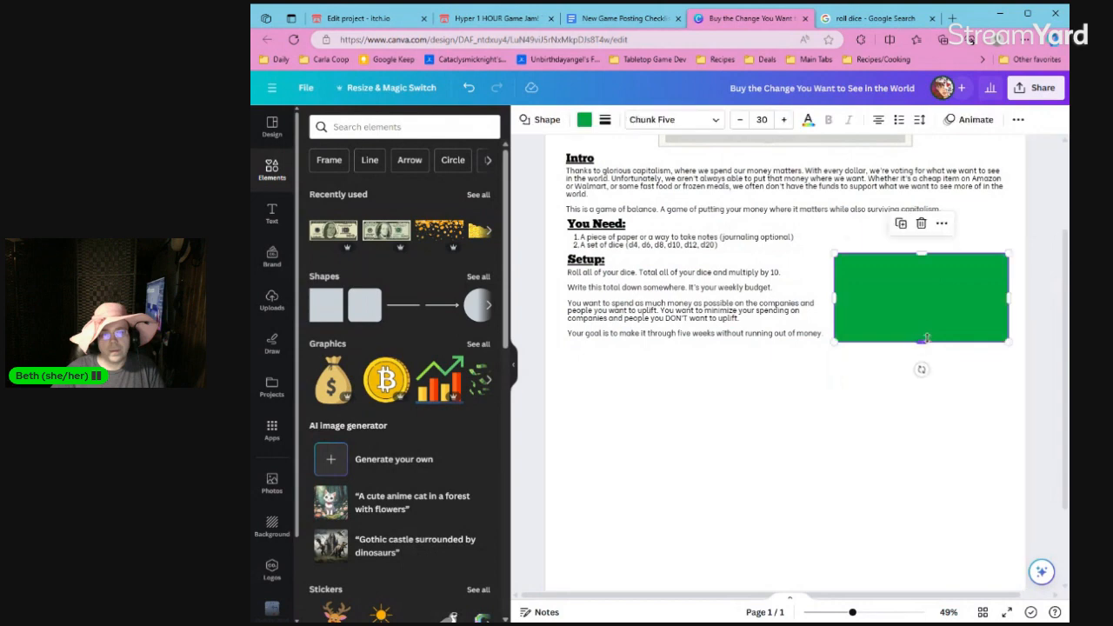
right_click(925, 343)
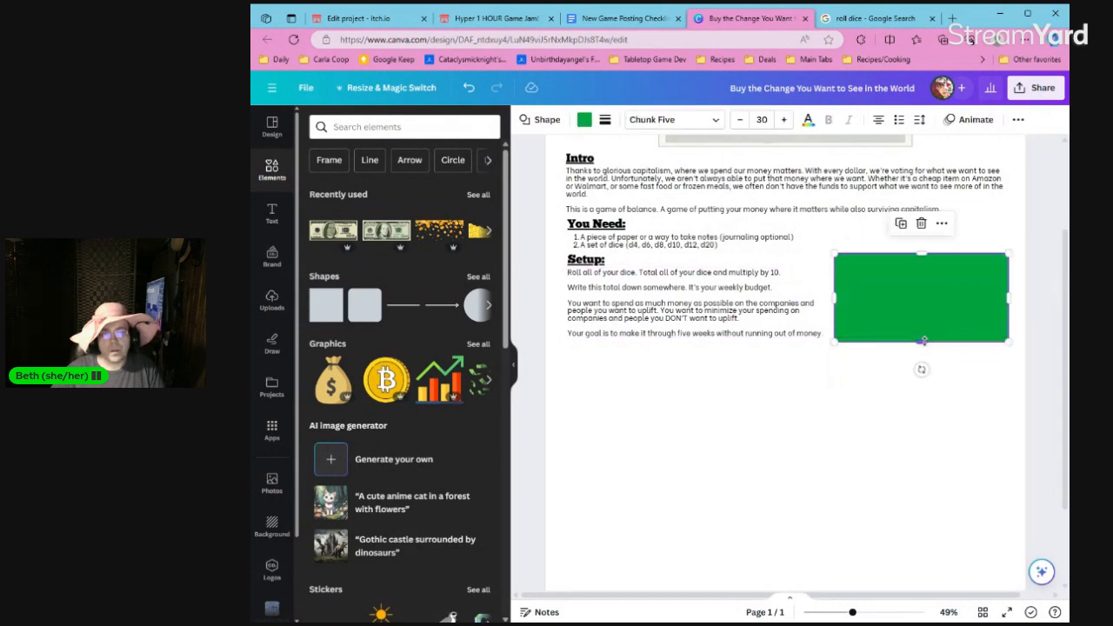
mouse_move(846, 418)
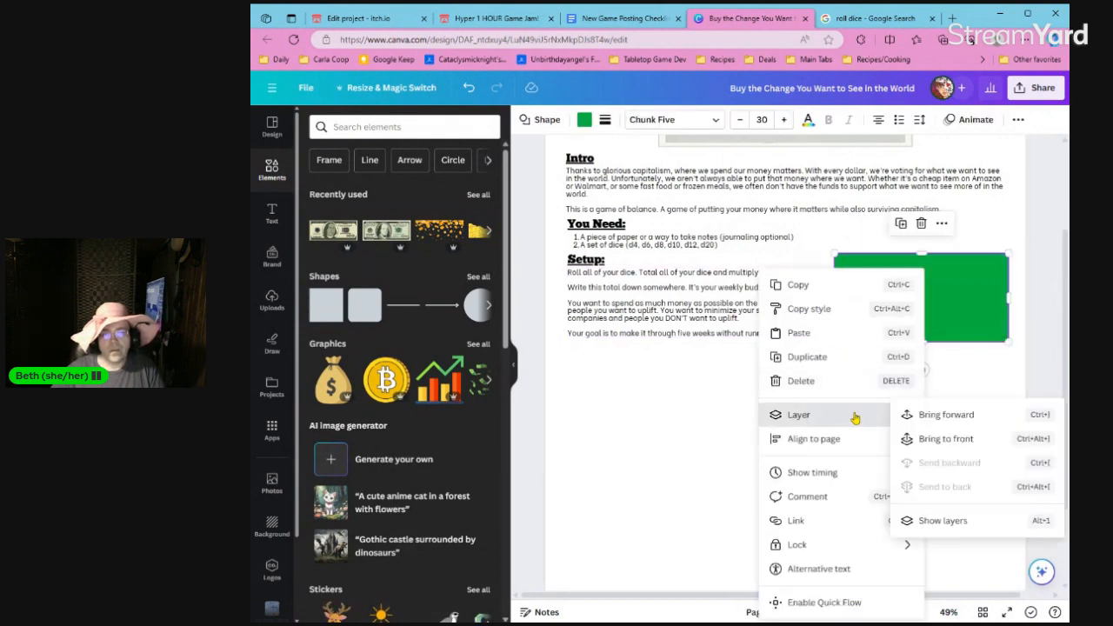
click(950, 438)
click(931, 319)
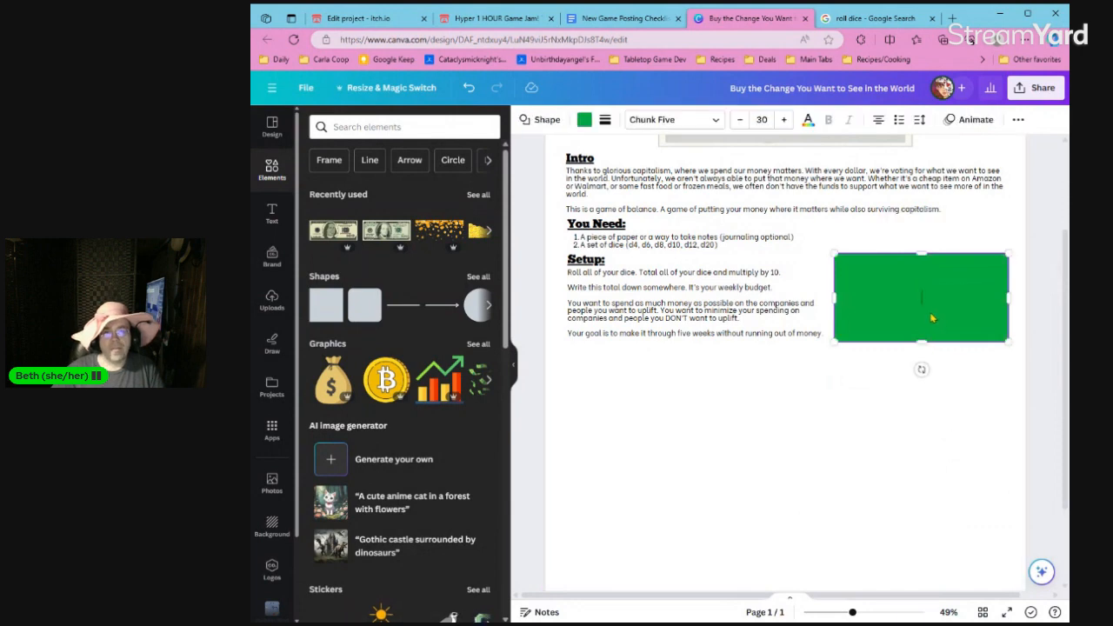
click(878, 273)
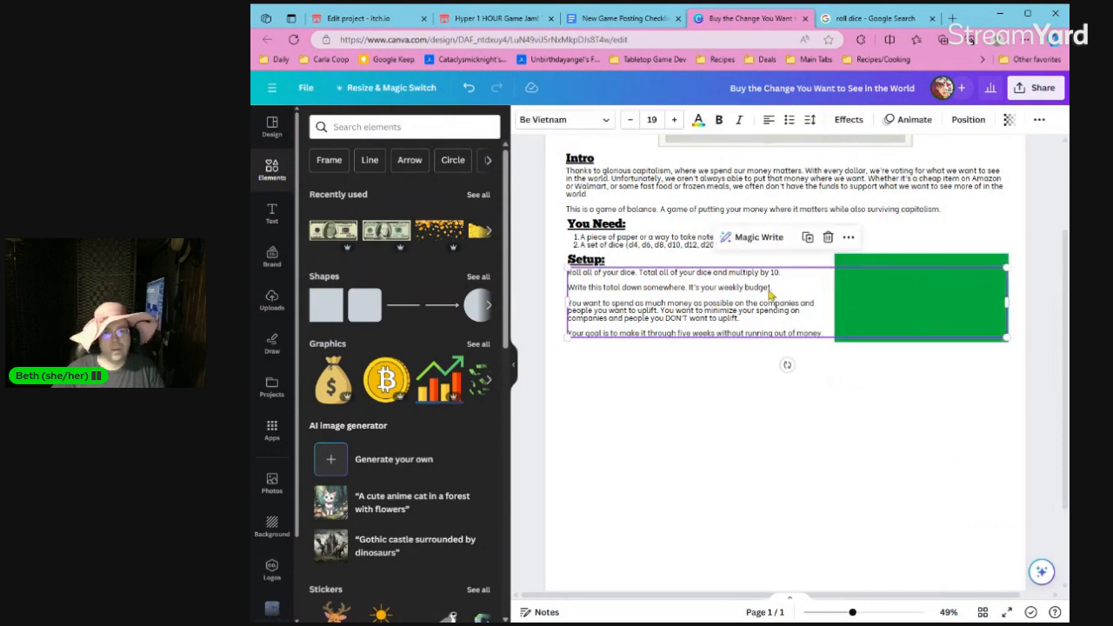
Set the green box's text to the Be Vietnam font at size 19, matching the "Setup:" body text.
click(892, 268)
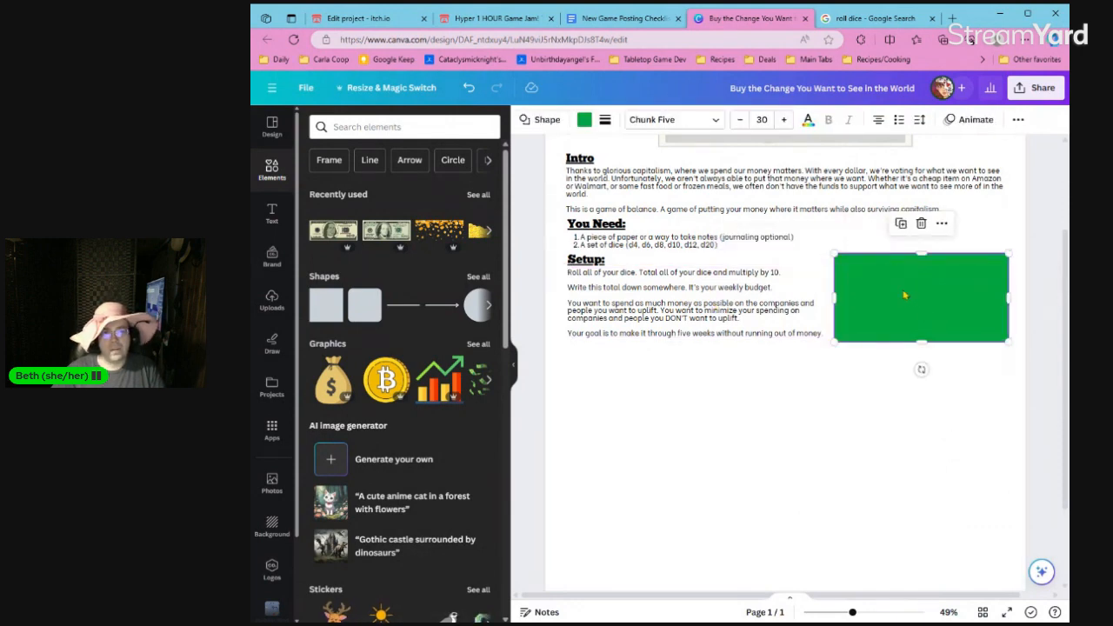
click(684, 127)
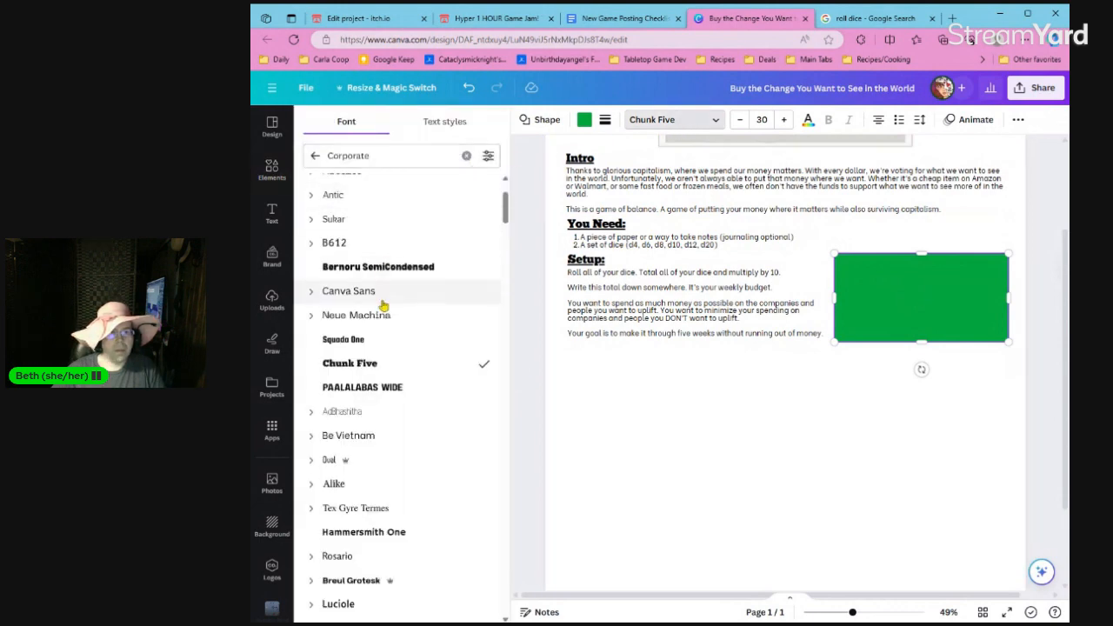
click(466, 155)
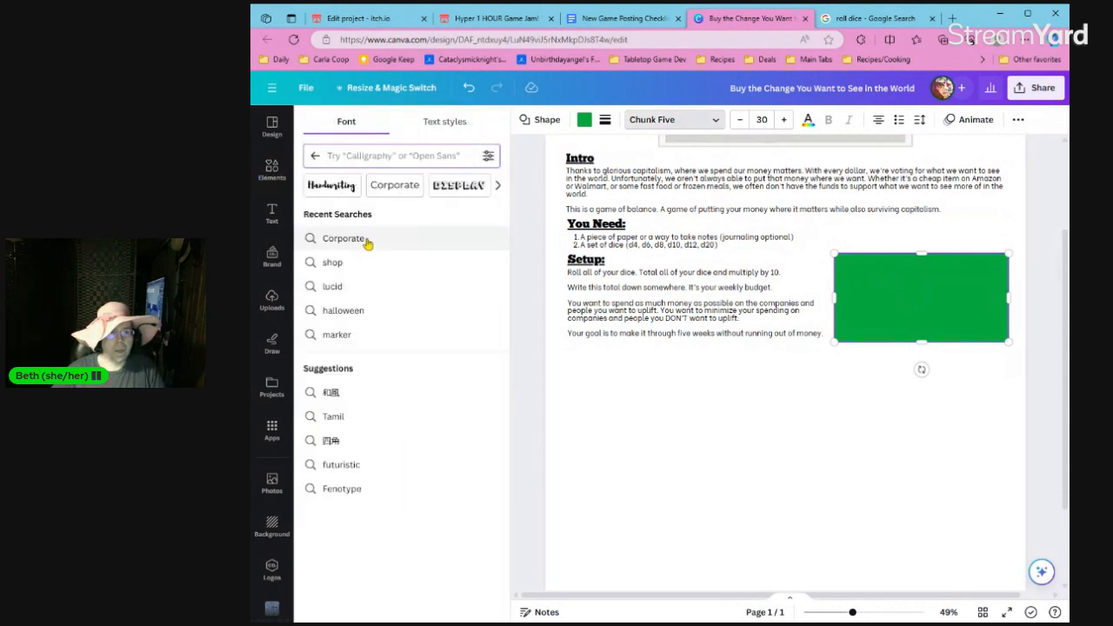
click(313, 155)
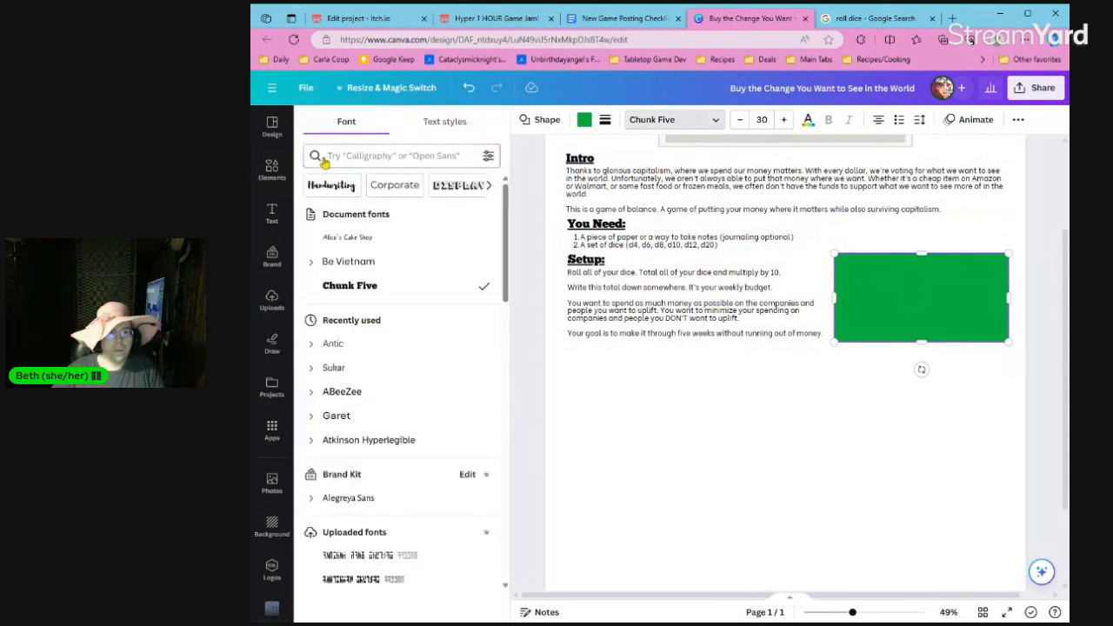
click(348, 261)
click(762, 314)
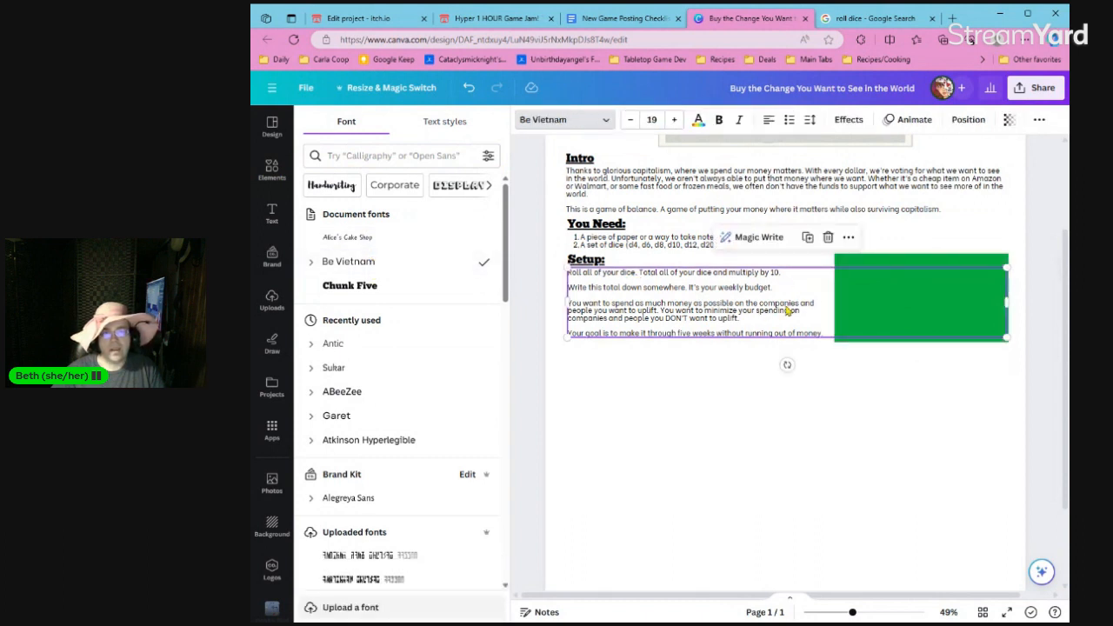
click(948, 267)
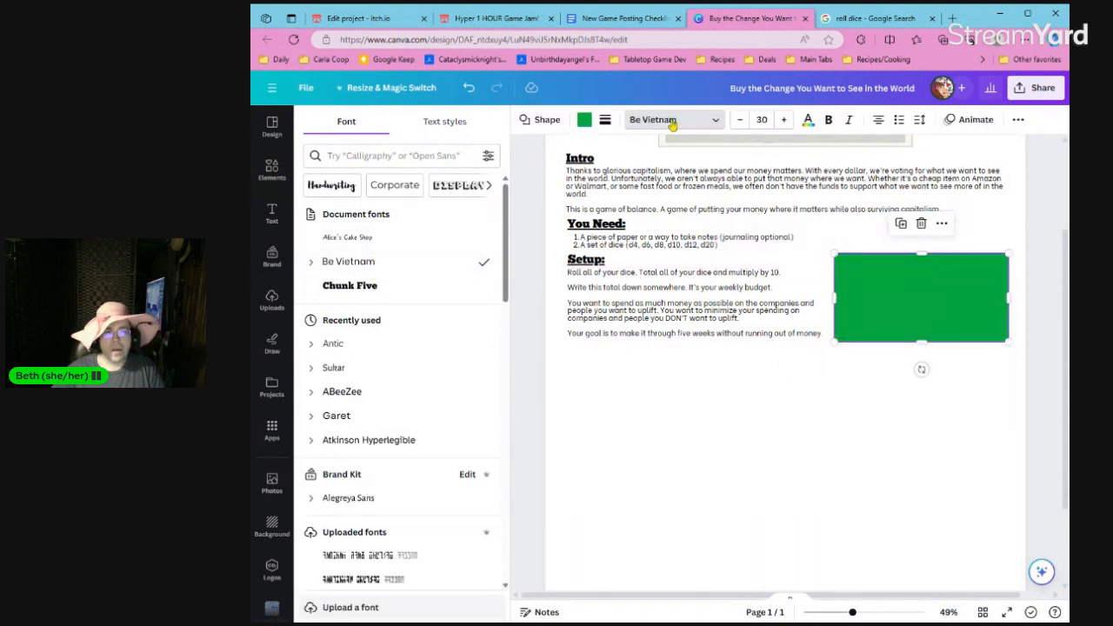
click(755, 120)
text(19)
key(Return)
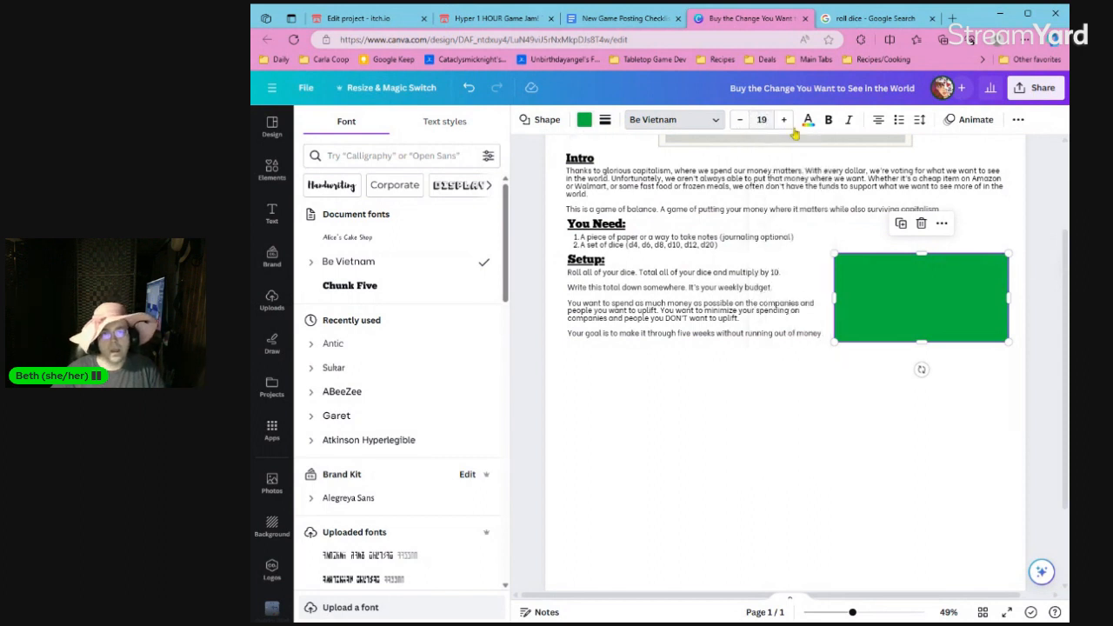
Change the fill color of the box beside the "Setup:" text to the default light orange.
click(584, 119)
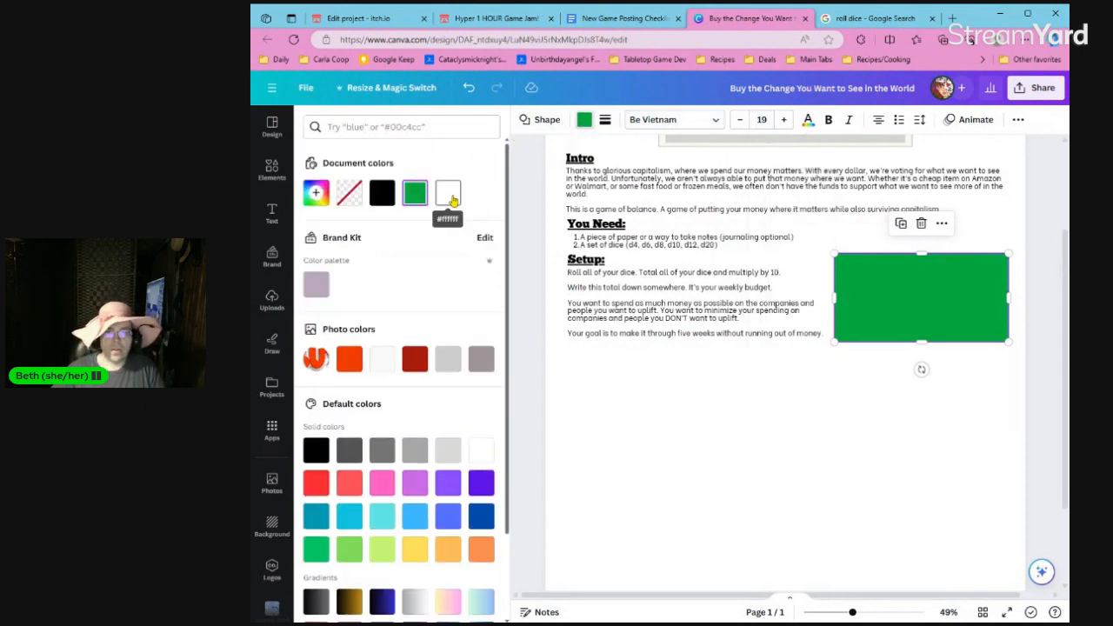
click(448, 552)
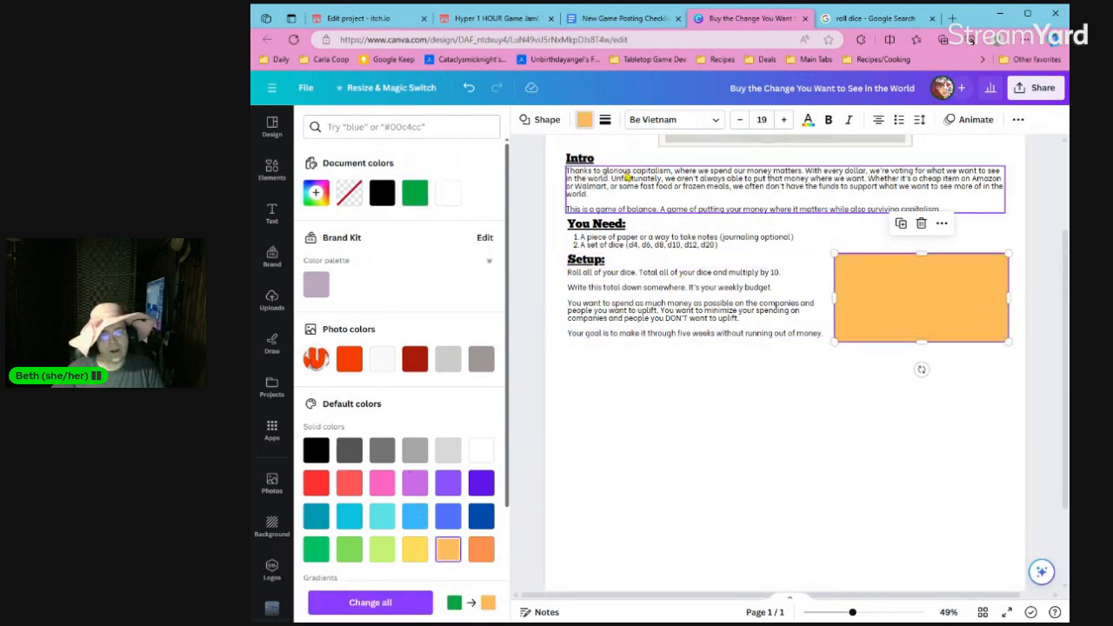
Give the orange box beside the "Setup:" text a solid border with a weight of 4.
click(605, 122)
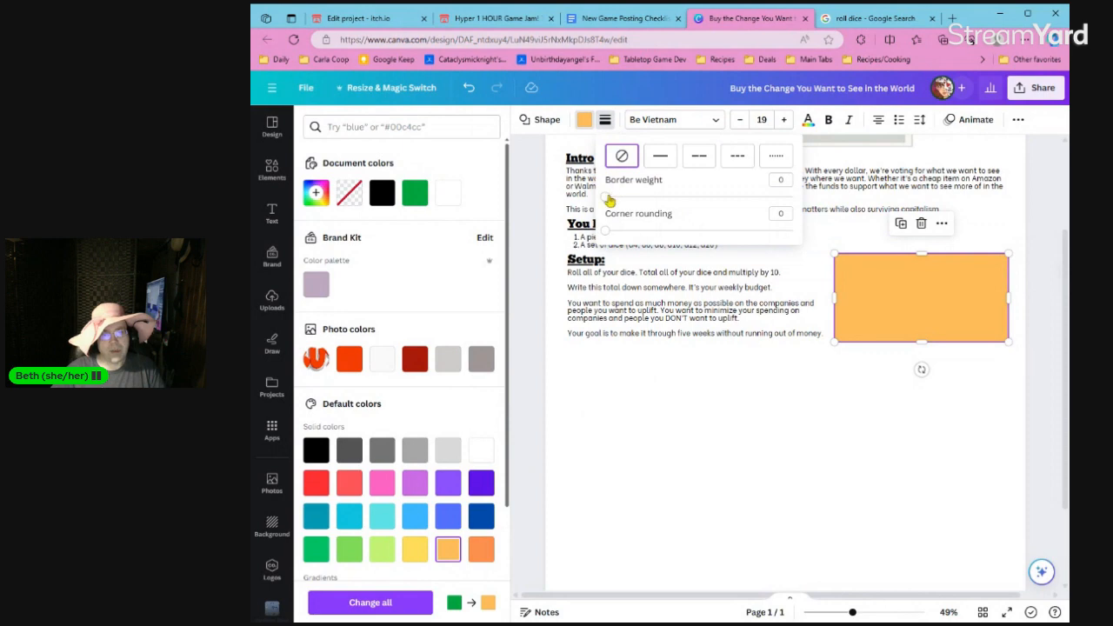
click(663, 157)
drag(612, 197, 611, 198)
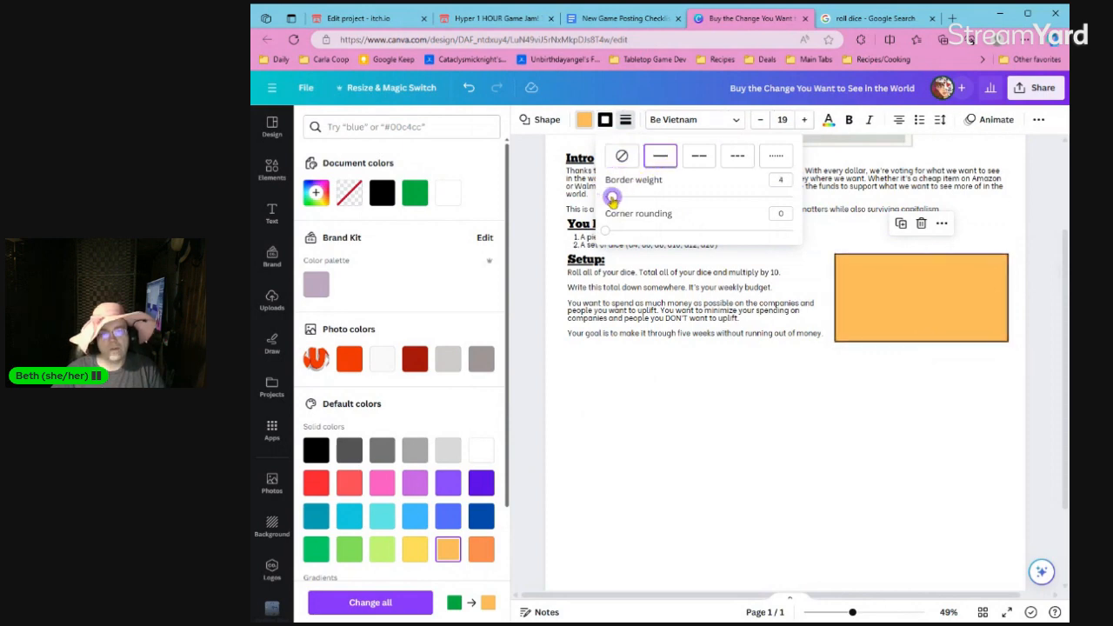
click(705, 390)
Try to set the vertical alignment of the orange box's text to the top.
click(920, 285)
click(919, 285)
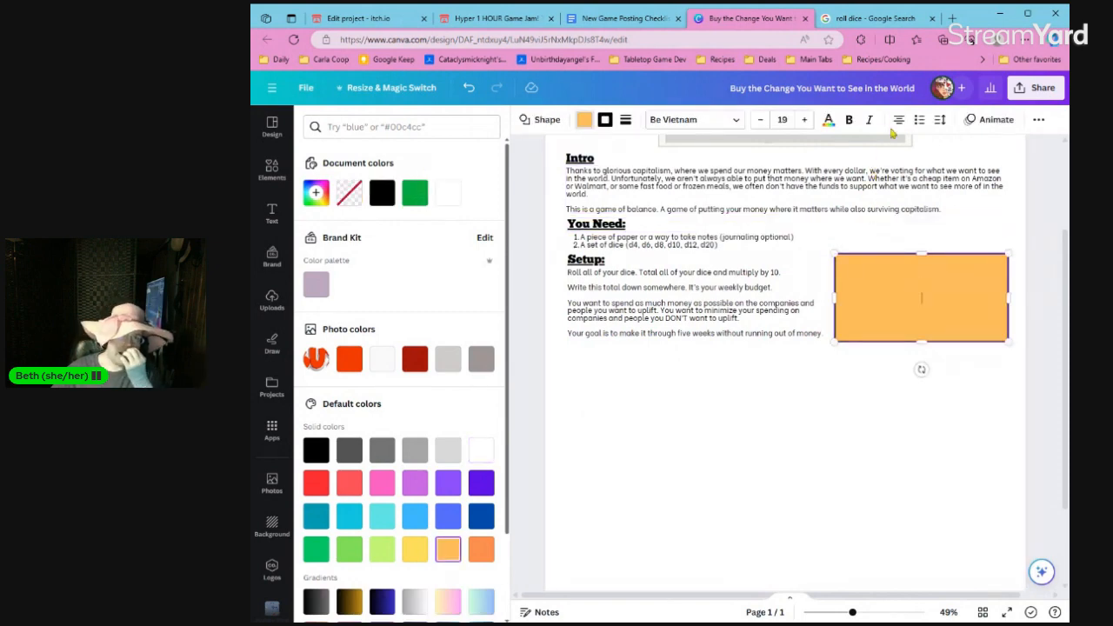
click(940, 120)
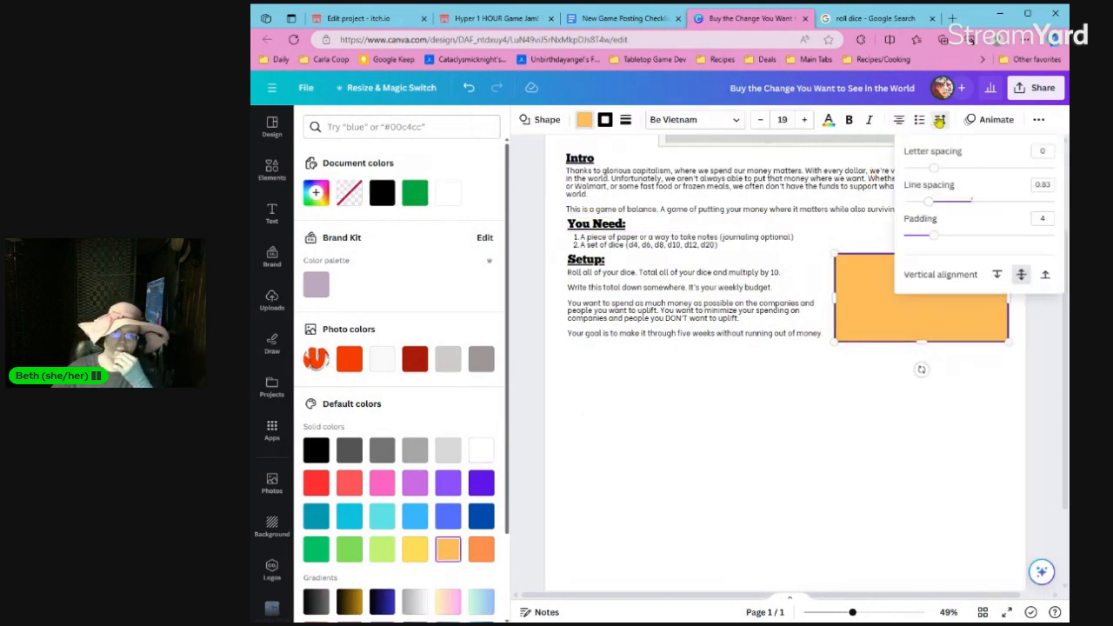
click(997, 274)
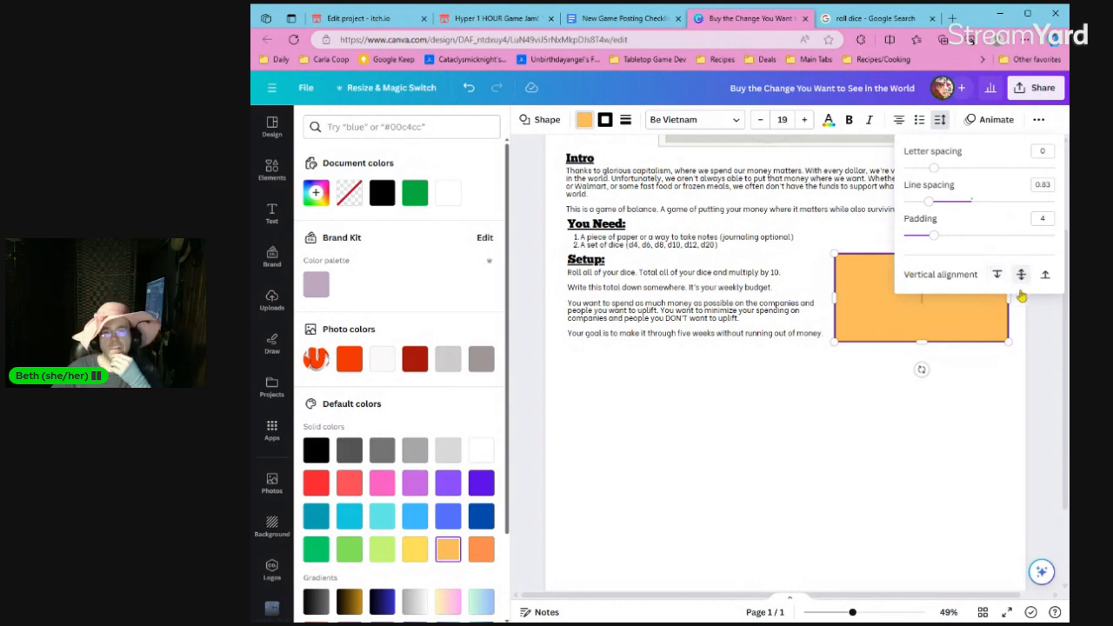
click(974, 403)
Enter the underlined heading "Example" in the orange box and start a new line below it.
click(927, 303)
click(933, 302)
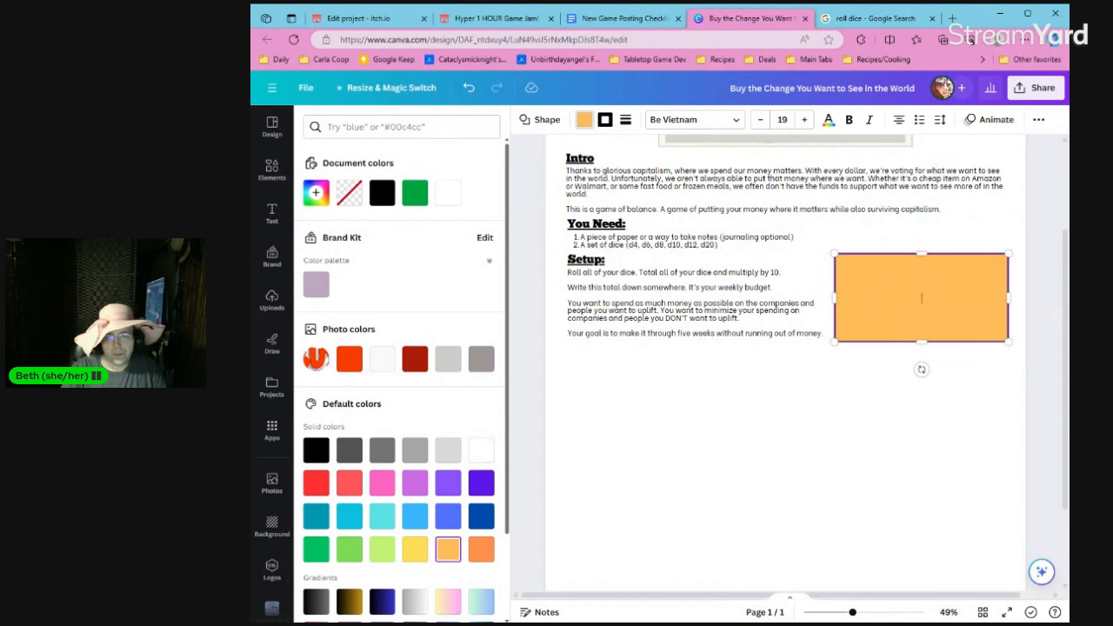
text(Example)
key(Return)
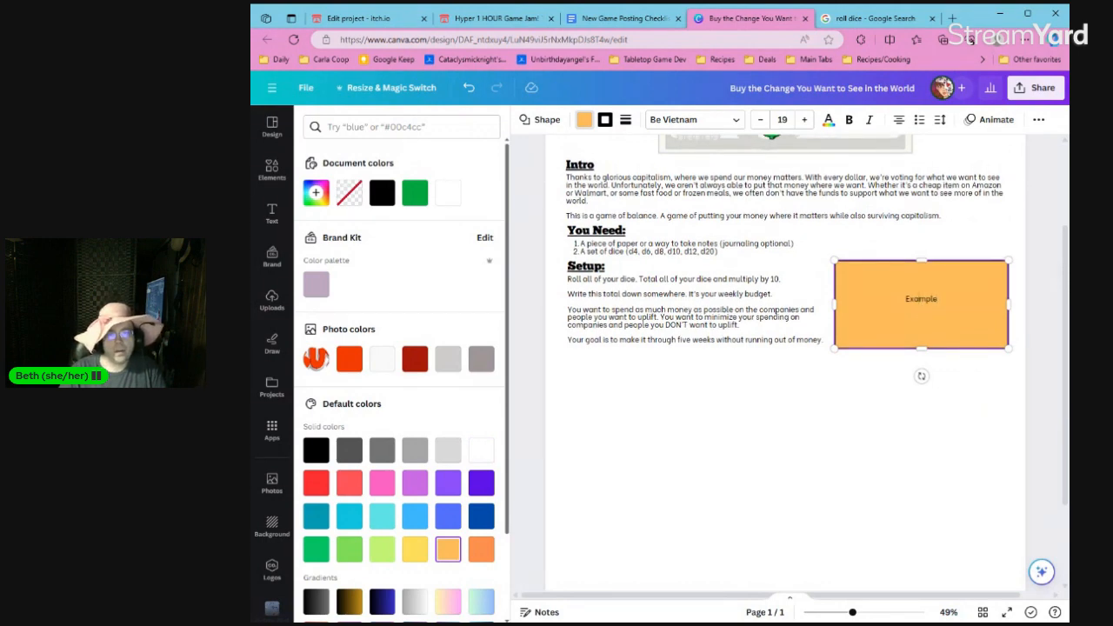
key(ctrl+a)
click(921, 310)
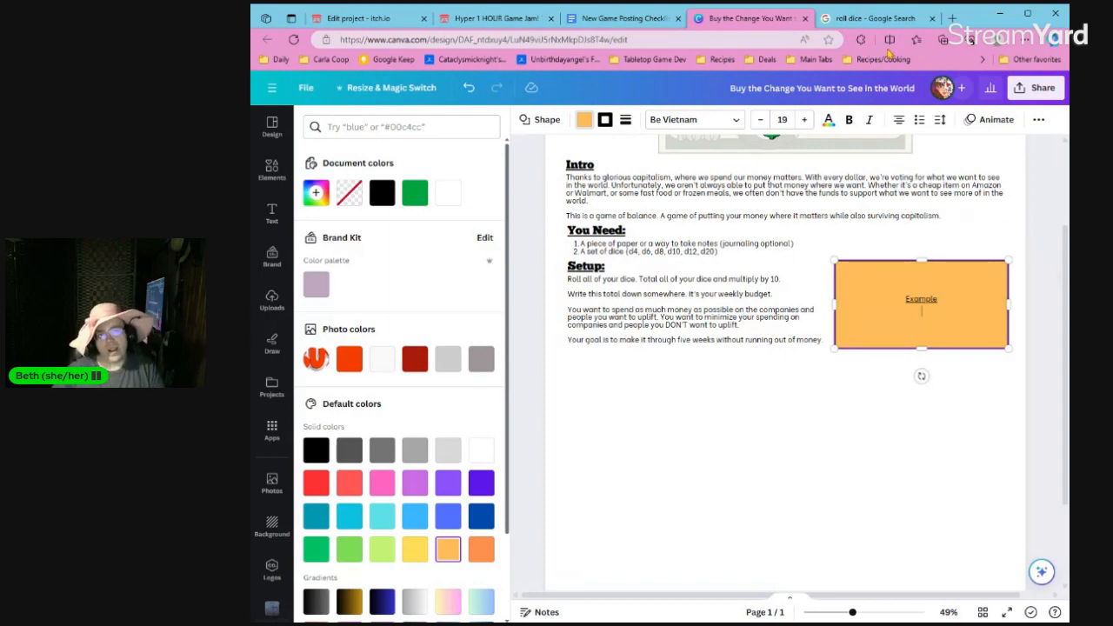
Search the web for "ungendered names" and look through the list of gender-neutral names.
click(880, 23)
click(715, 40)
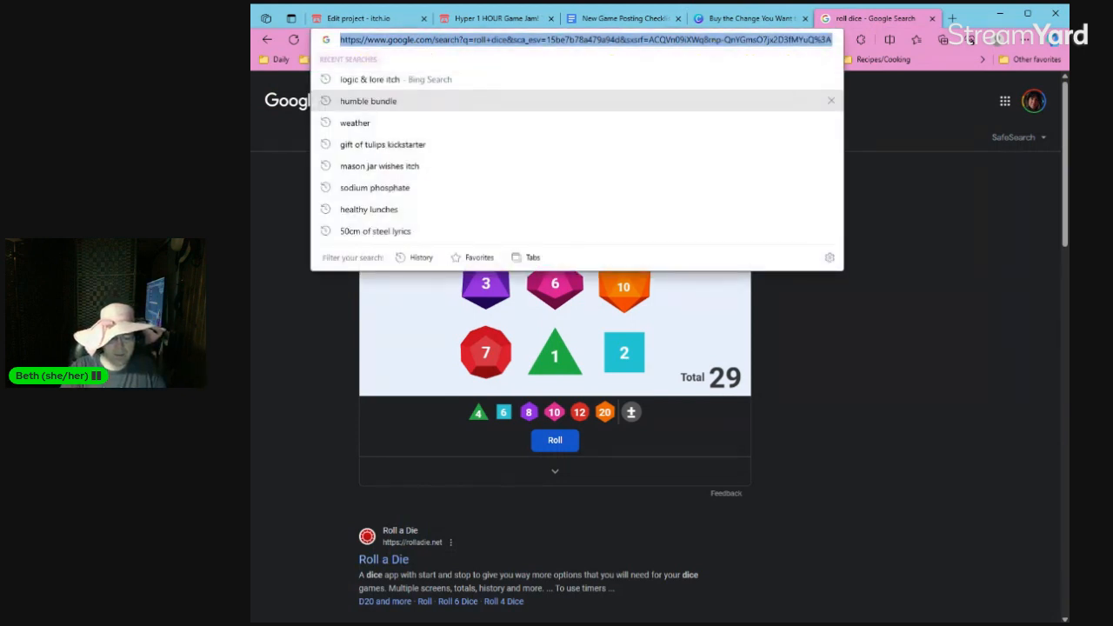
text(ungend)
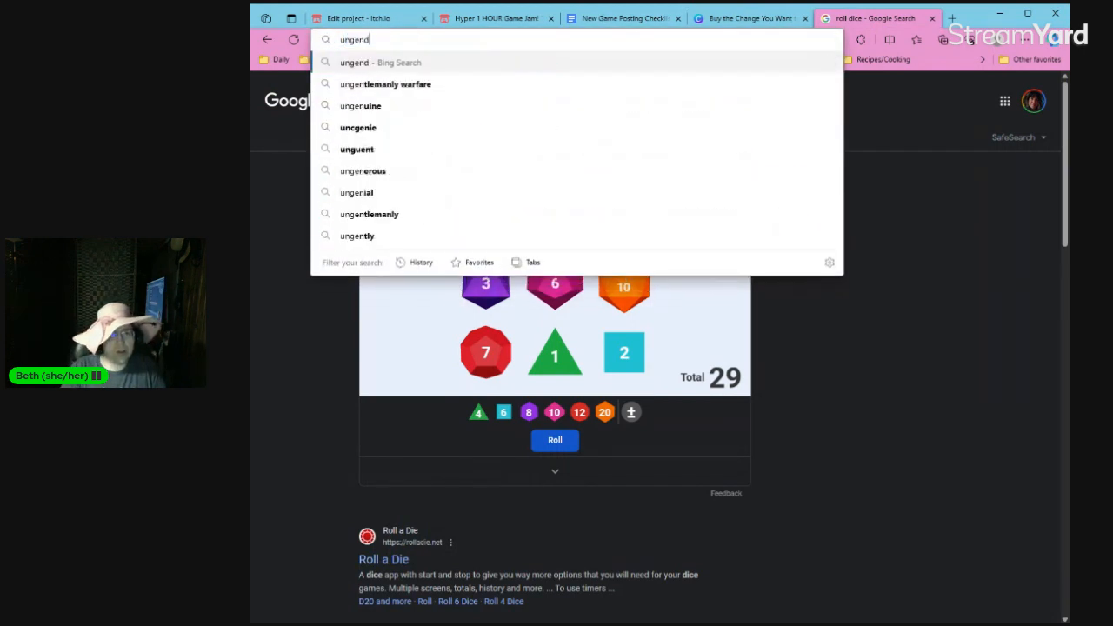
text(ered names)
key(Return)
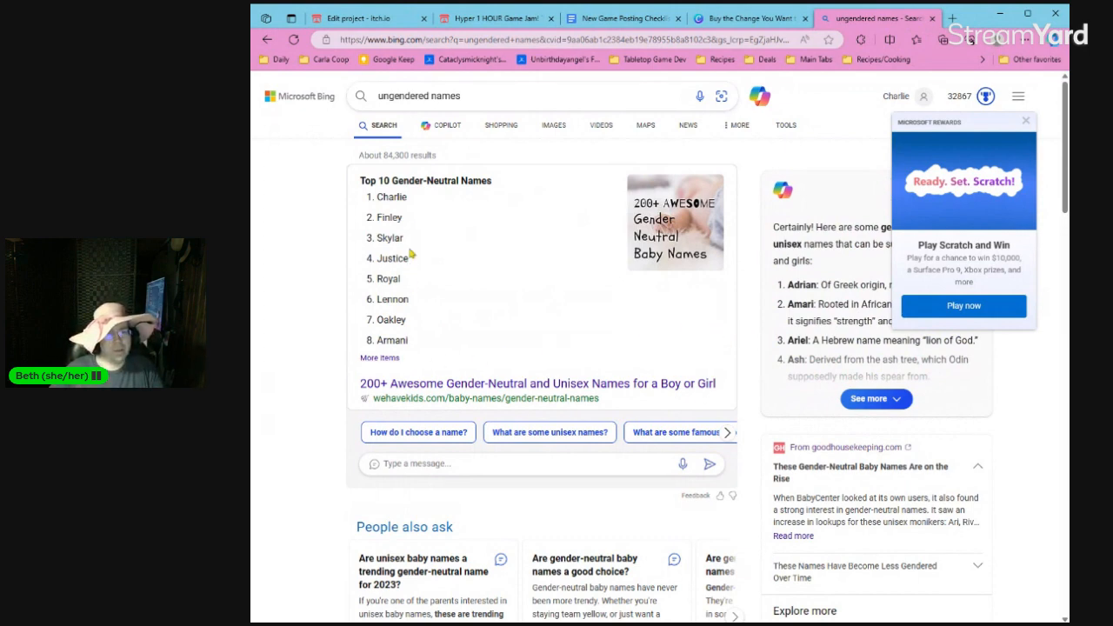
drag(412, 201, 376, 199)
click(329, 217)
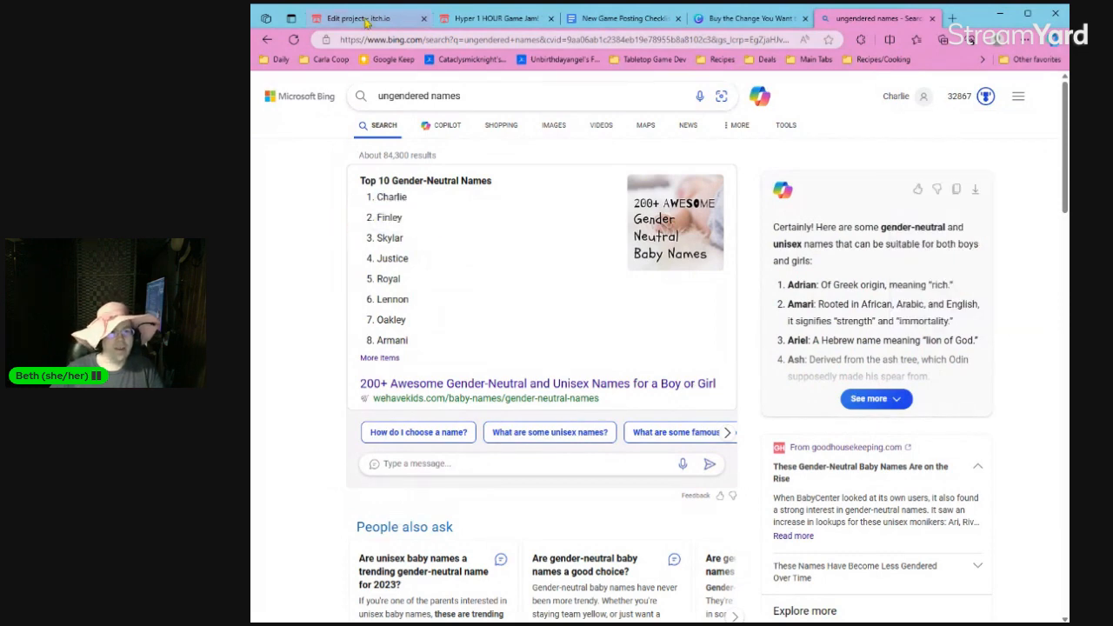
click(366, 19)
click(496, 19)
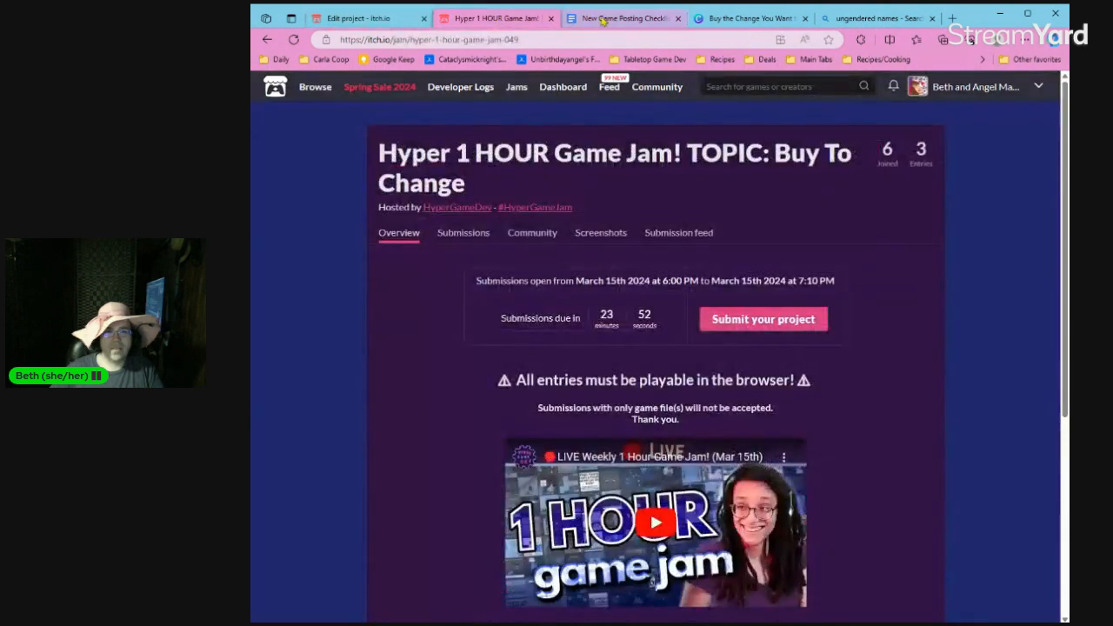
click(609, 19)
click(870, 19)
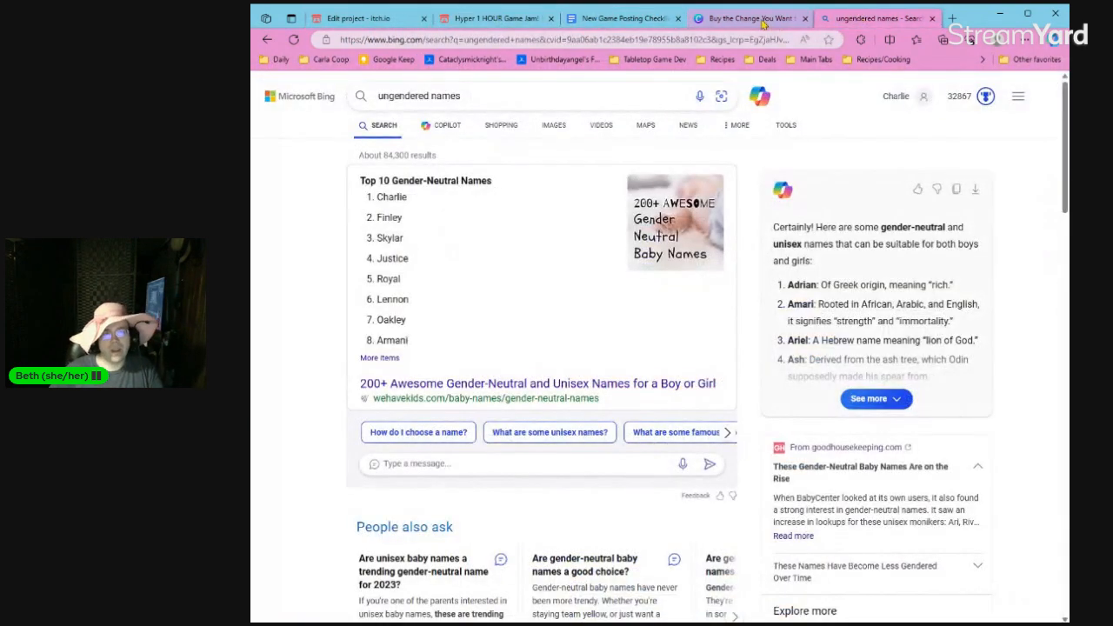
click(639, 19)
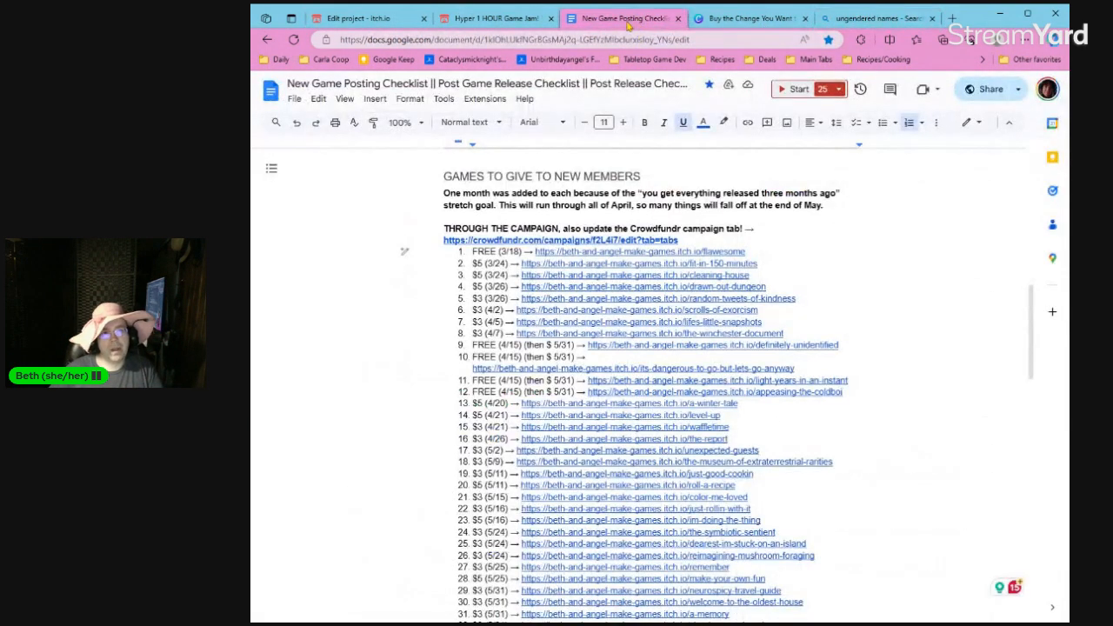
Switch back to Canva and start the line under "Example" with the sample character's name followed by "rolls their".
click(741, 19)
key(Return)
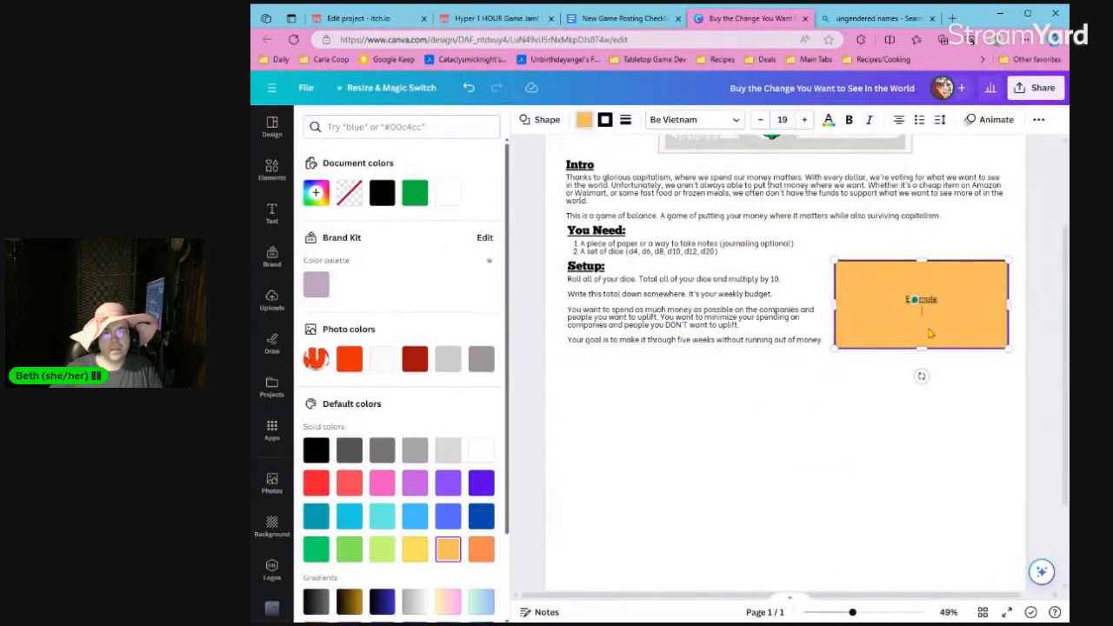
text(Charlie r)
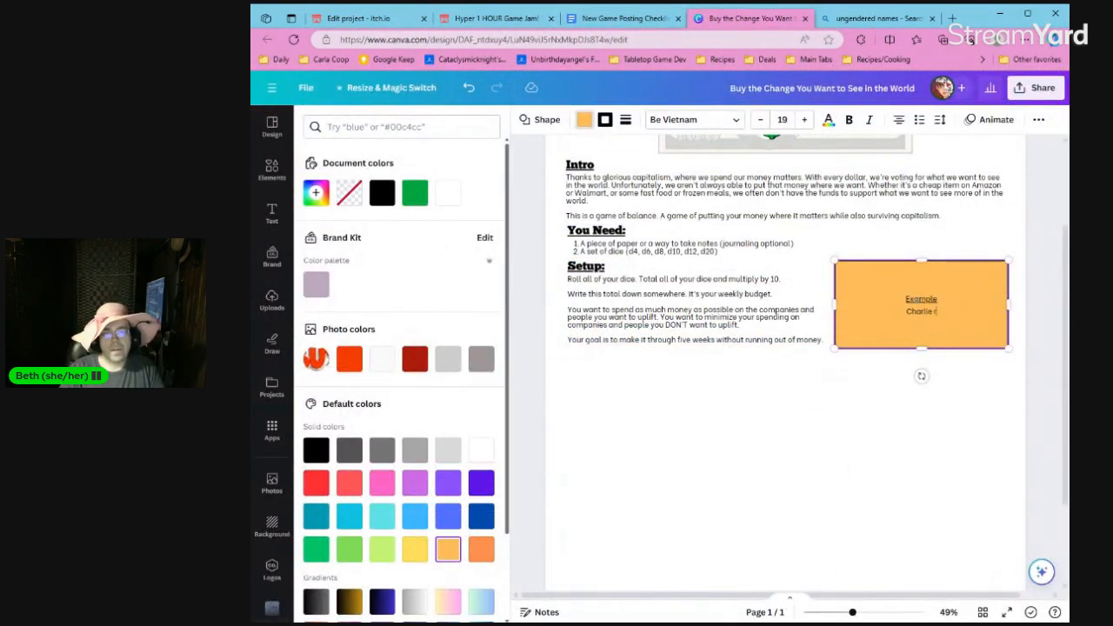
text(olls their)
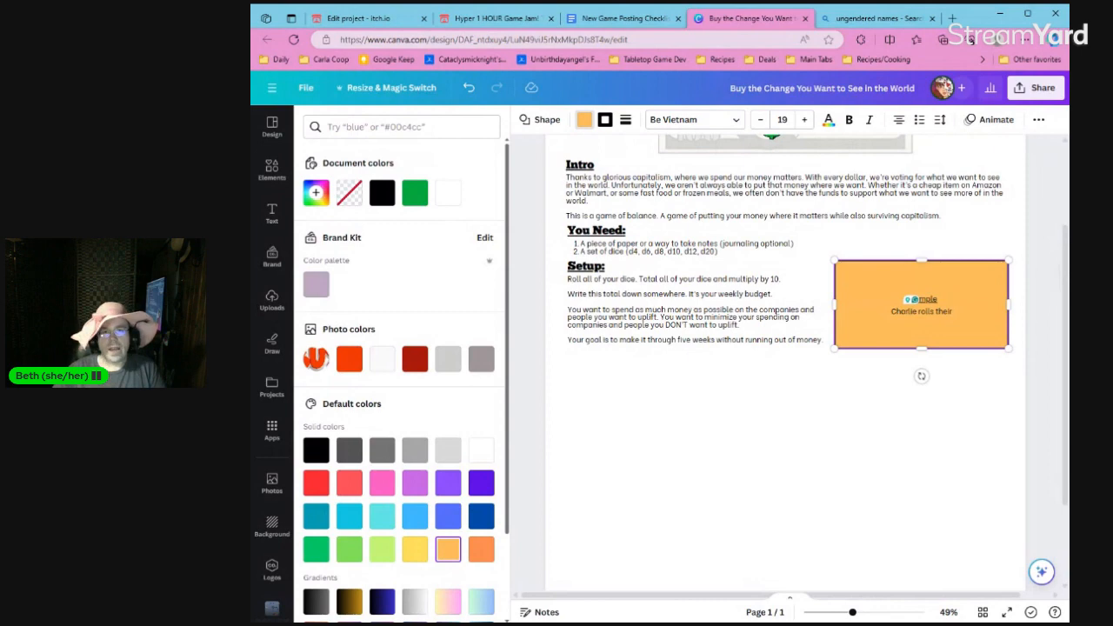
Open Google in the names search tab and search for "roll dice" to bring up the dice roller.
click(870, 18)
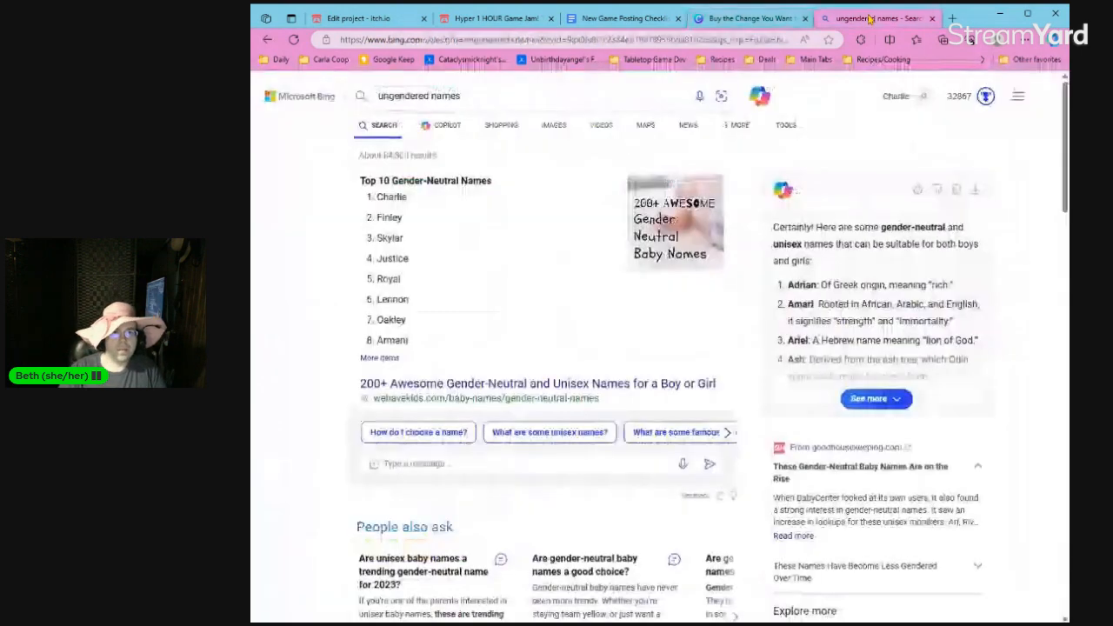
click(762, 40)
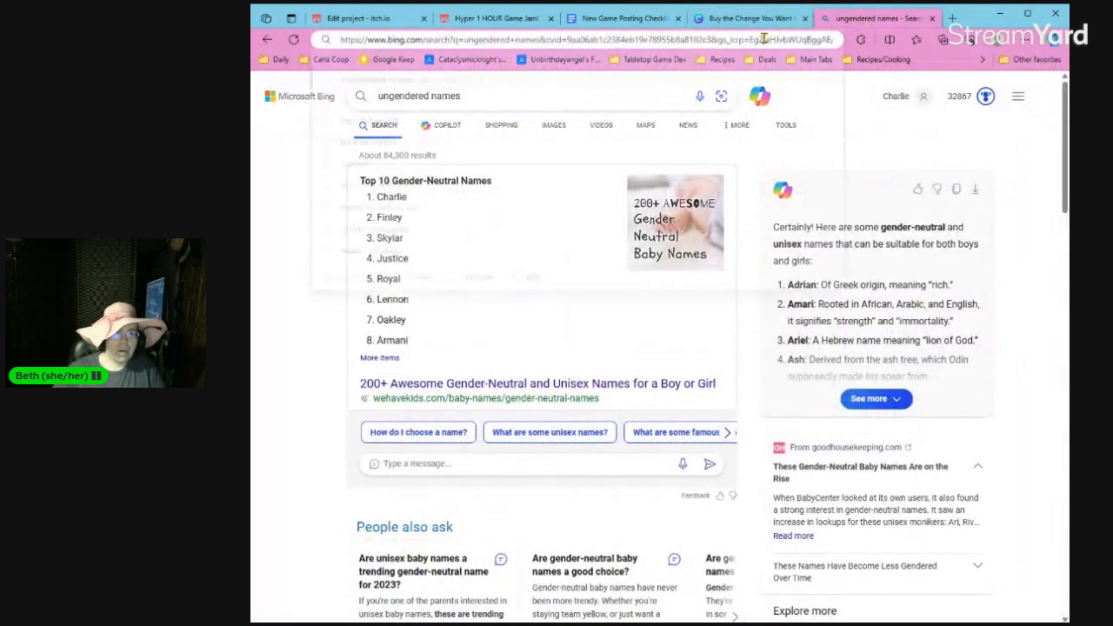
text(google.com)
key(Return)
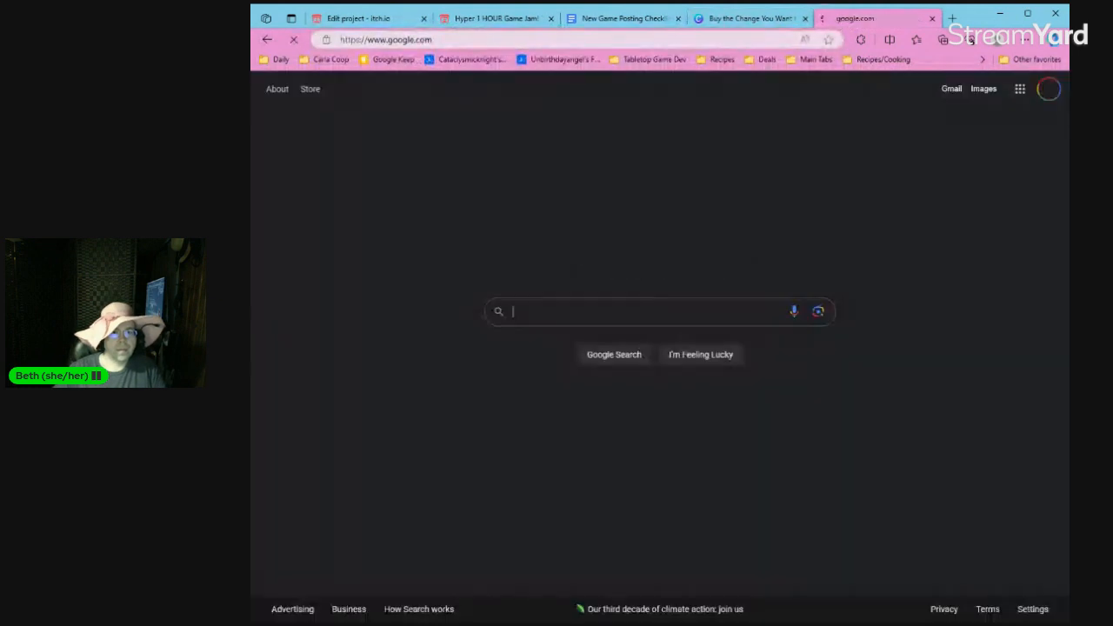
text(roll di)
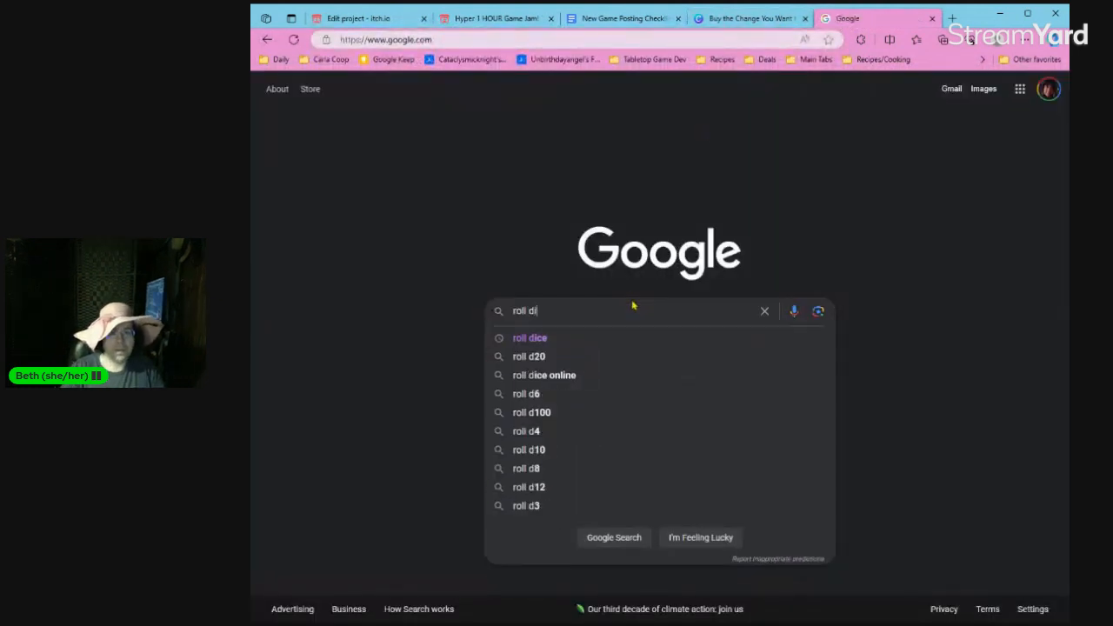
text(ce)
key(Return)
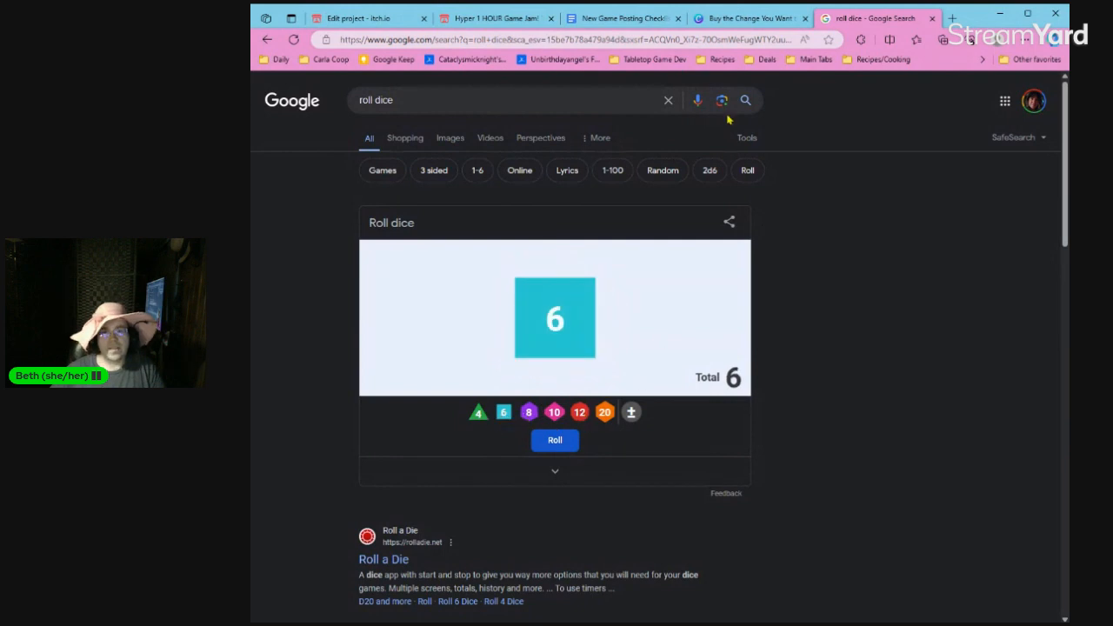
Switch back to Canva and complete the example sentence with "6 dice and gets a total of 35, meaning they have $350/week to spend.".
click(753, 19)
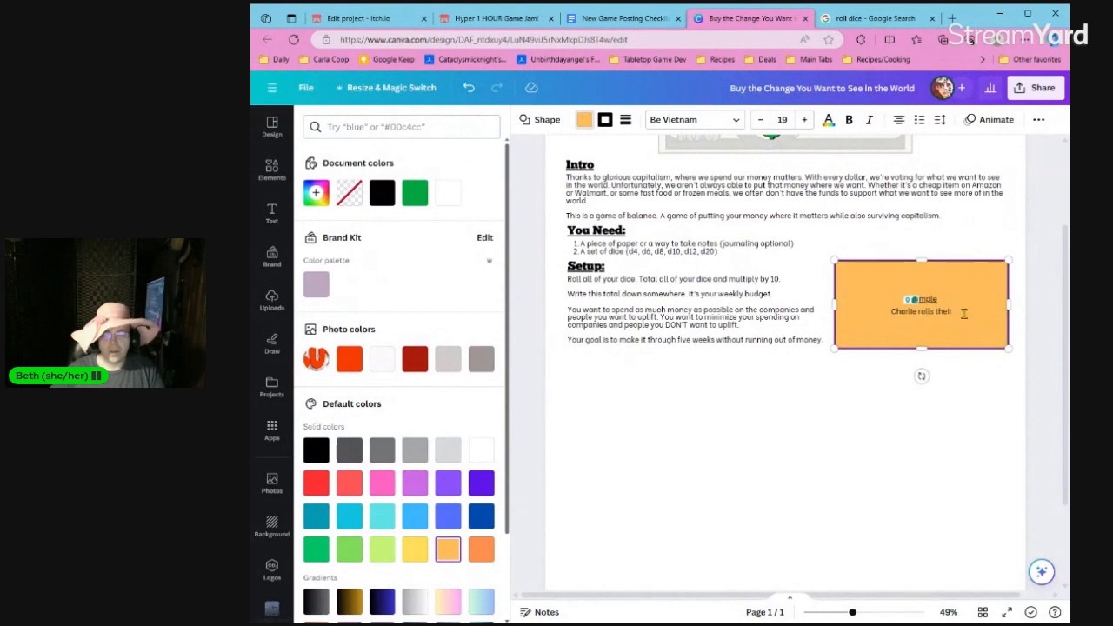
text(6 dice and gets)
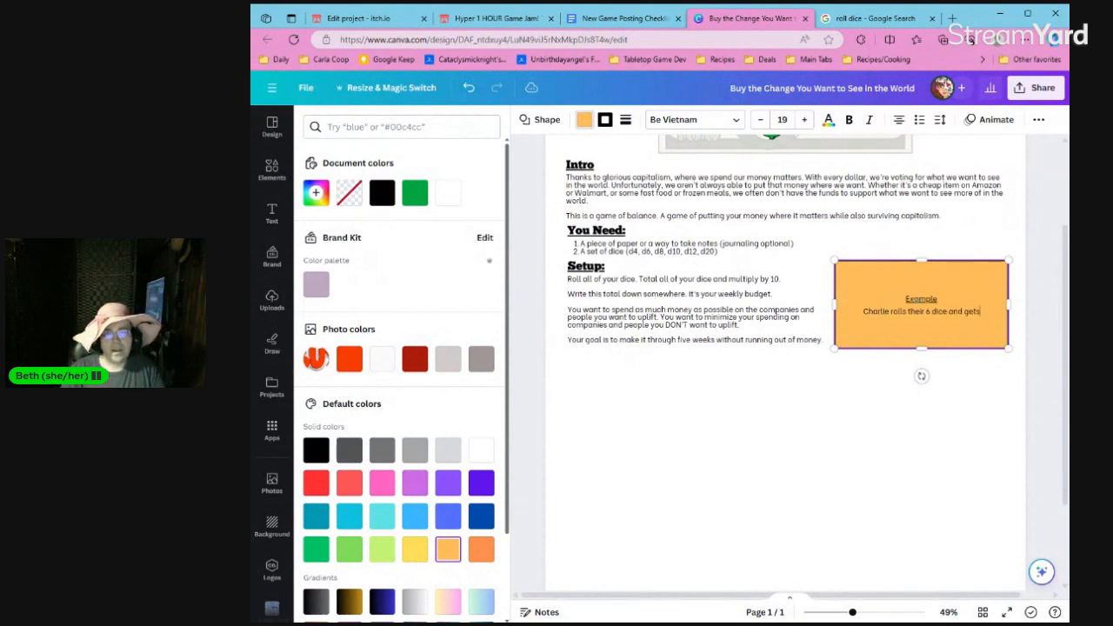
text( a total of)
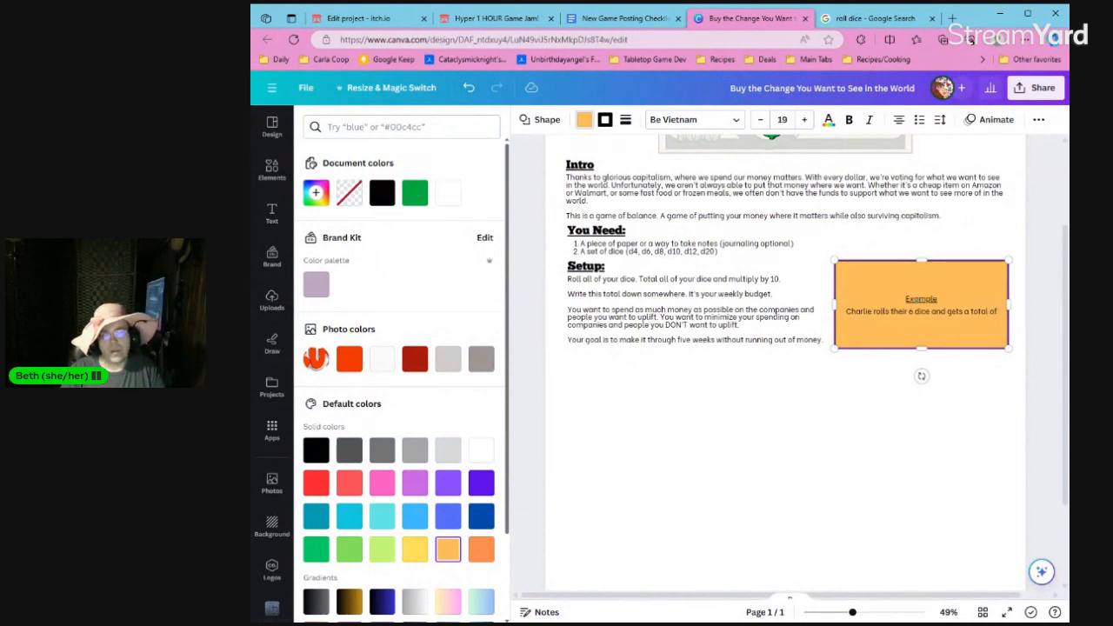
text( 35, meaning they)
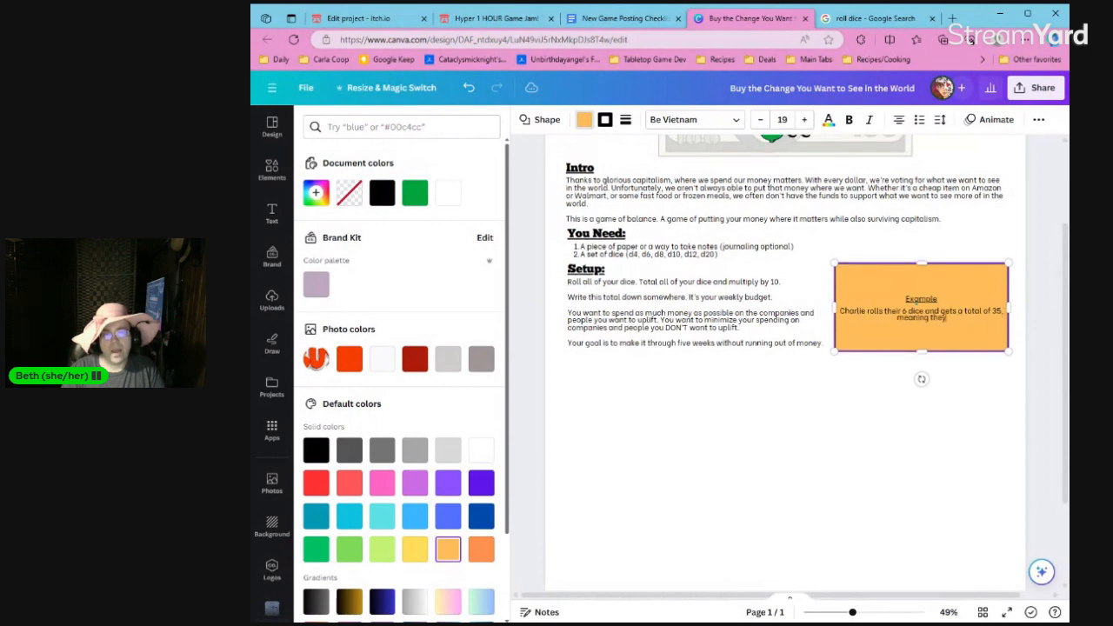
text( have $35)
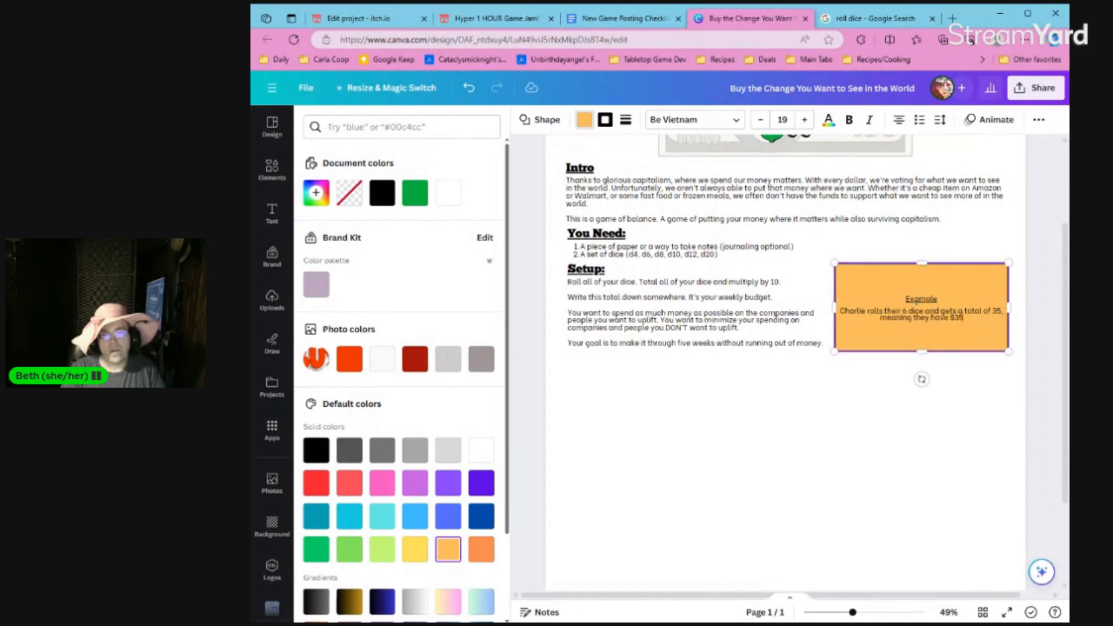
text(0/week to spend)
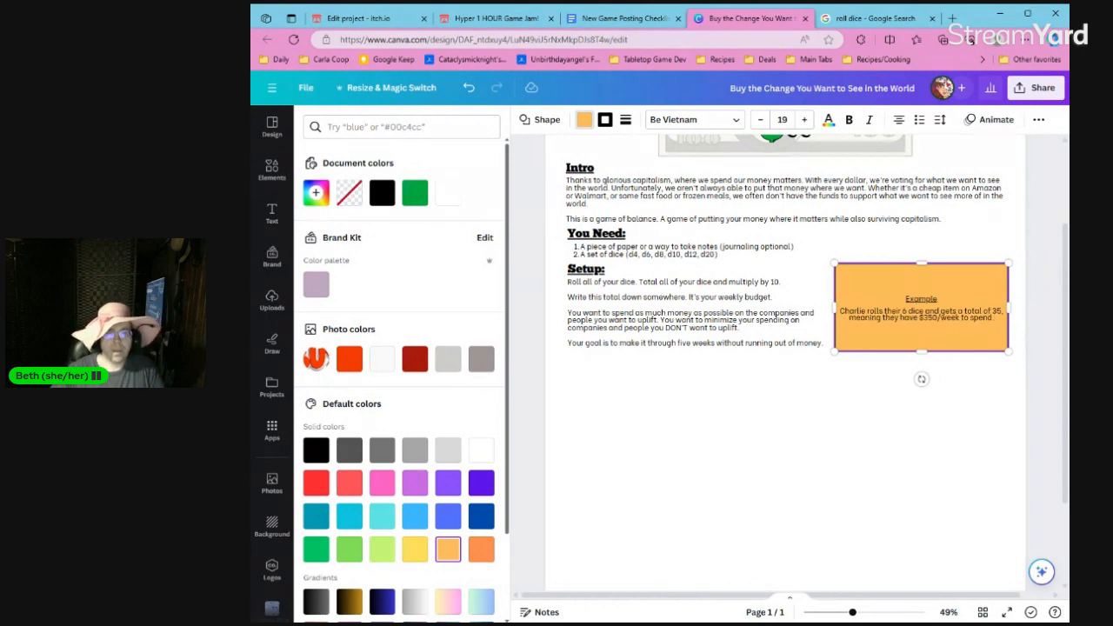
text(.)
Add a new paragraph to the example box with the character's name and "writes this amount down".
key(Return)
text(Charl)
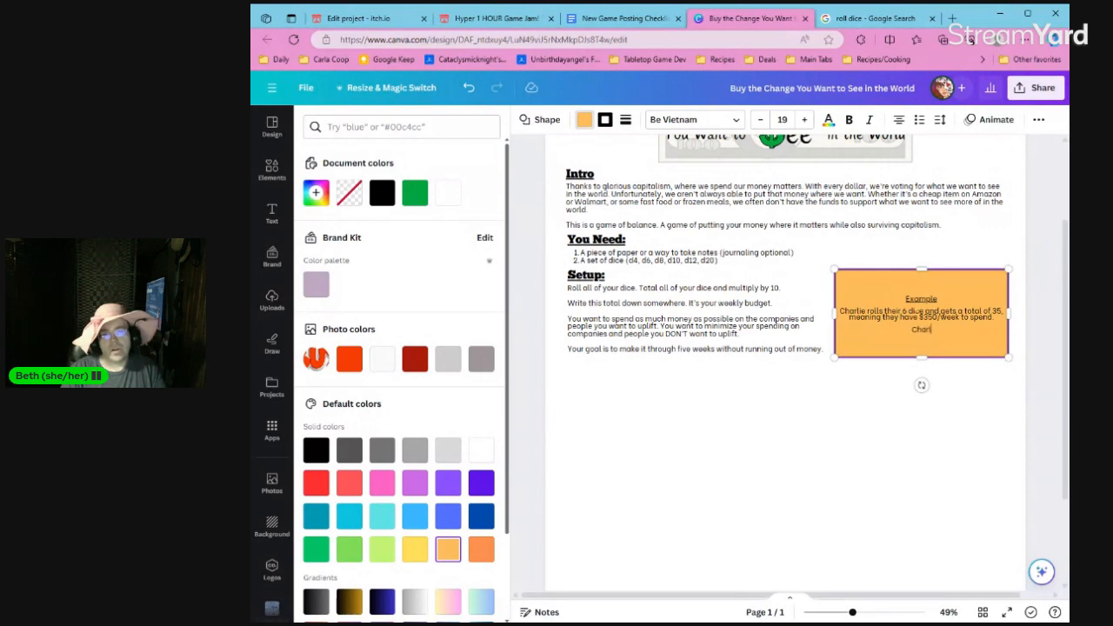
text(ie writes this amou)
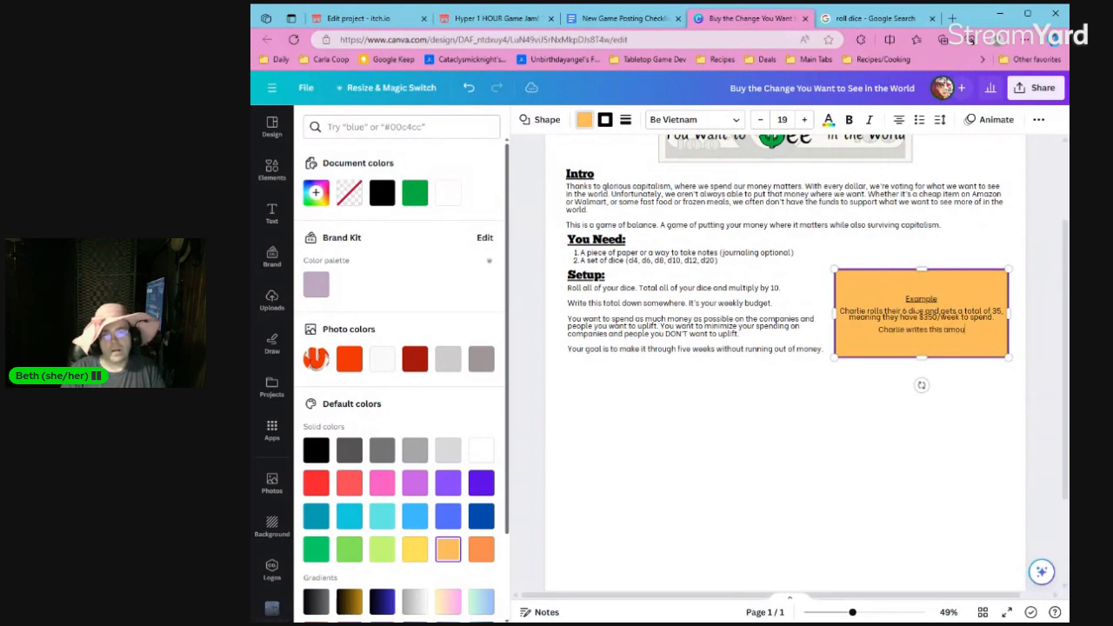
text(nt down)
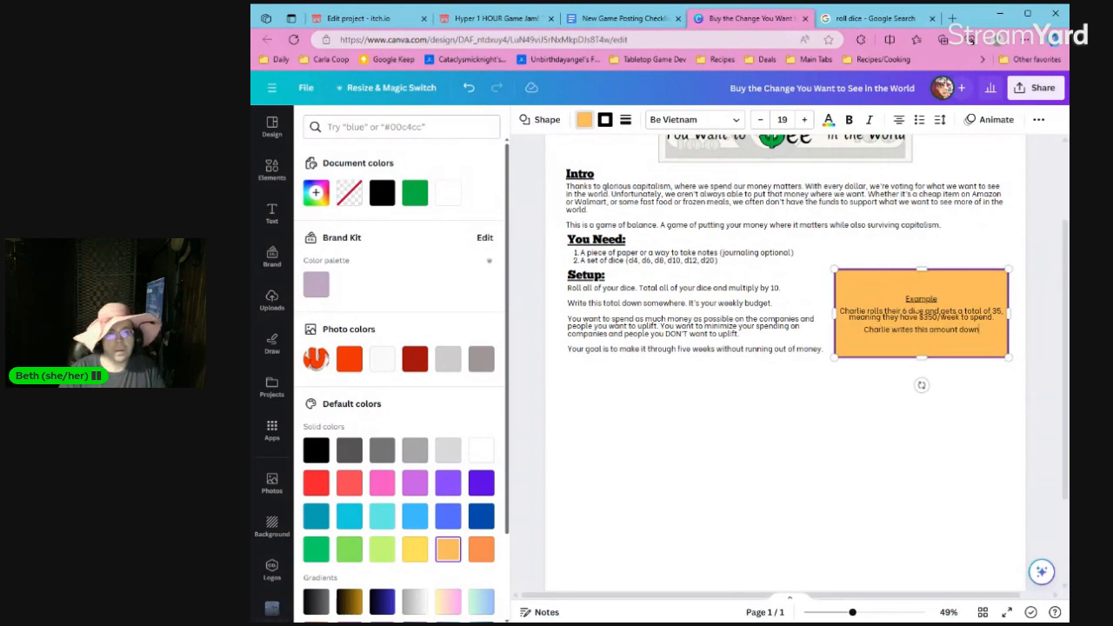
After the weekly budget sentence under Setup, add "Optionally, write on your notes what job you have that pays this much money weekly.".
click(778, 303)
text(For)
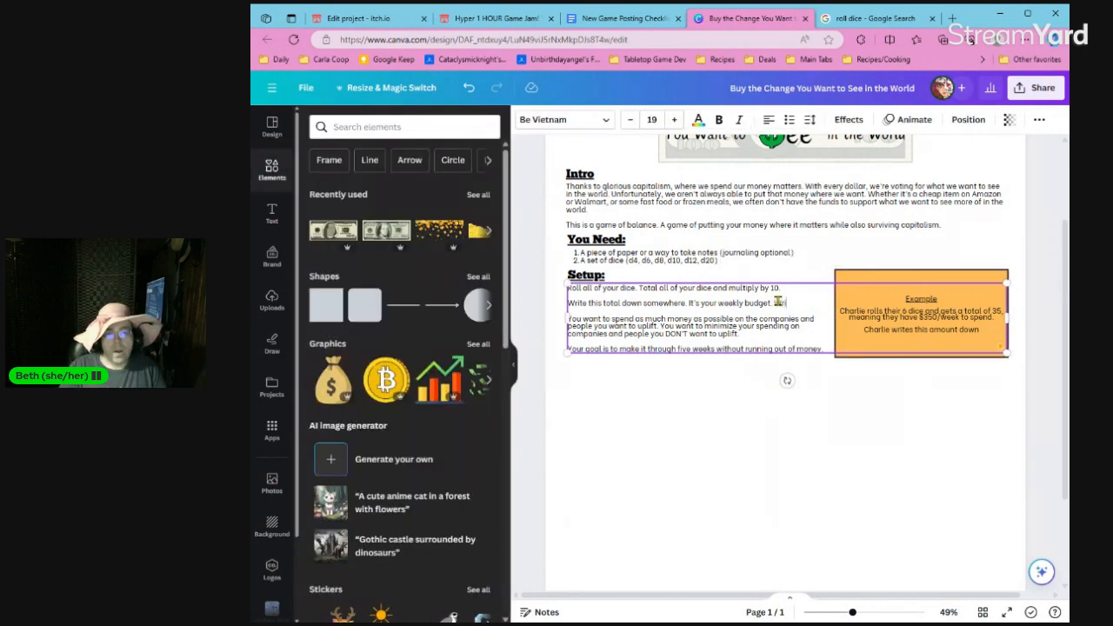
text(ional)
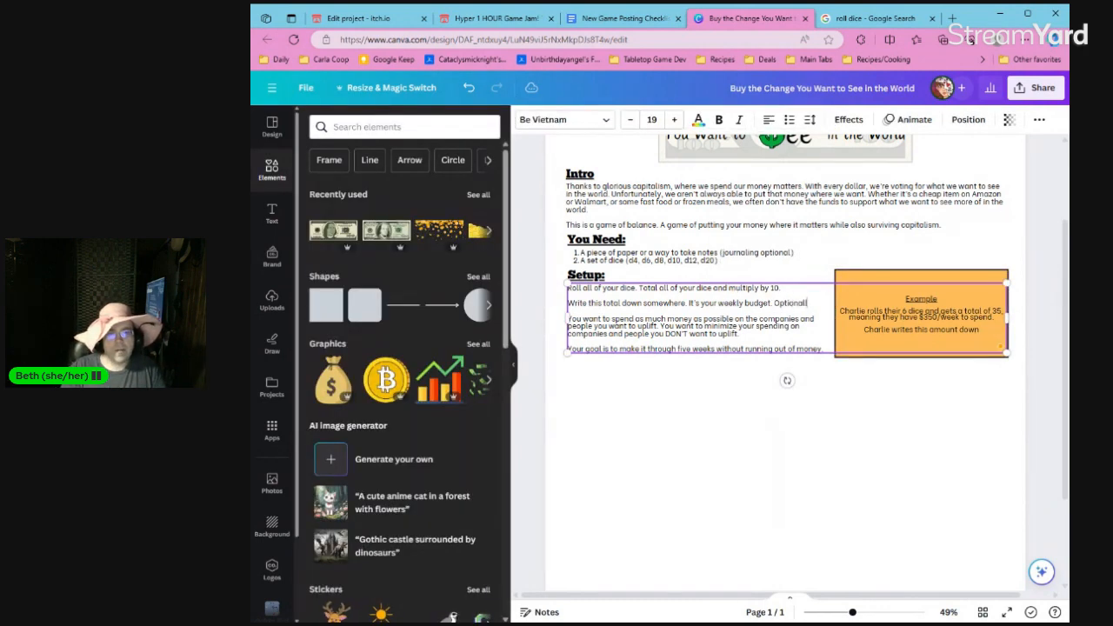
text(ly, write)
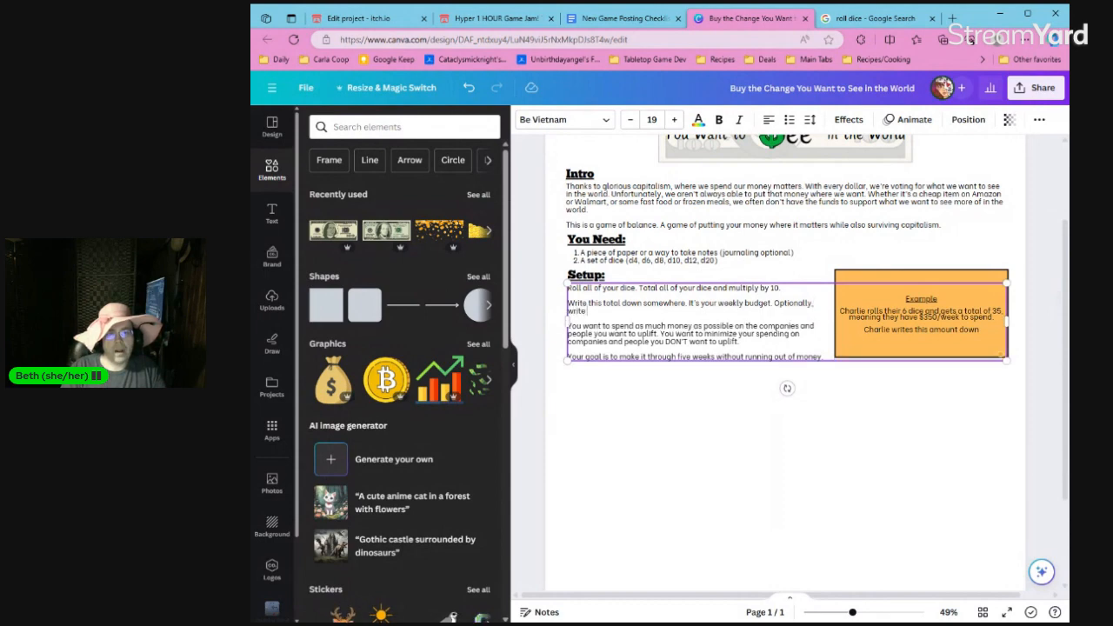
text( on your no)
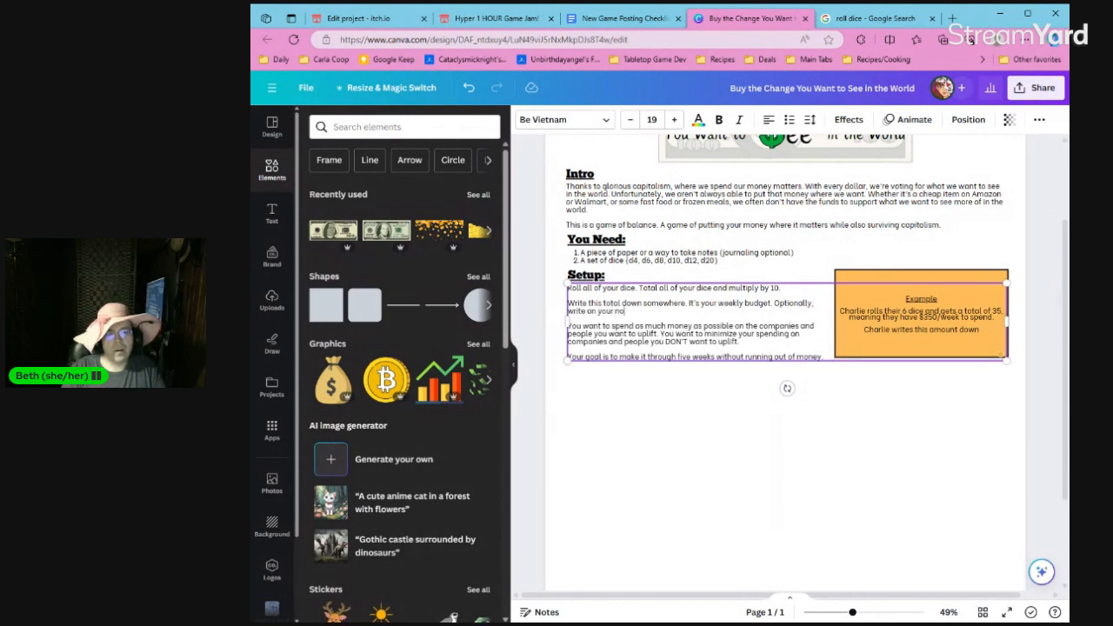
text(tes what job you)
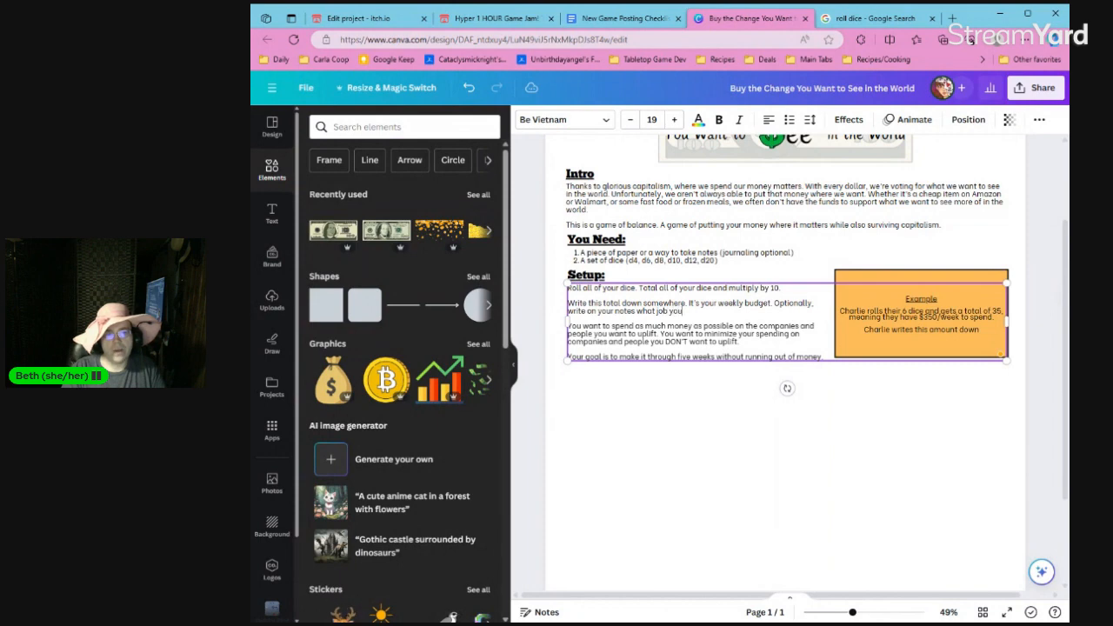
text( have that pays this)
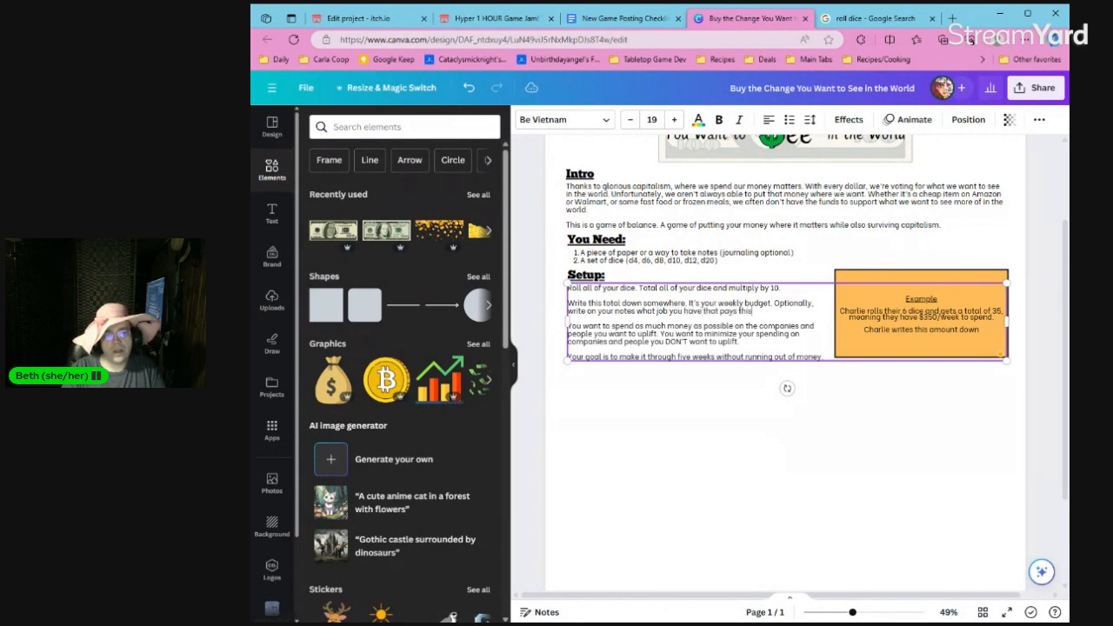
text( much money per)
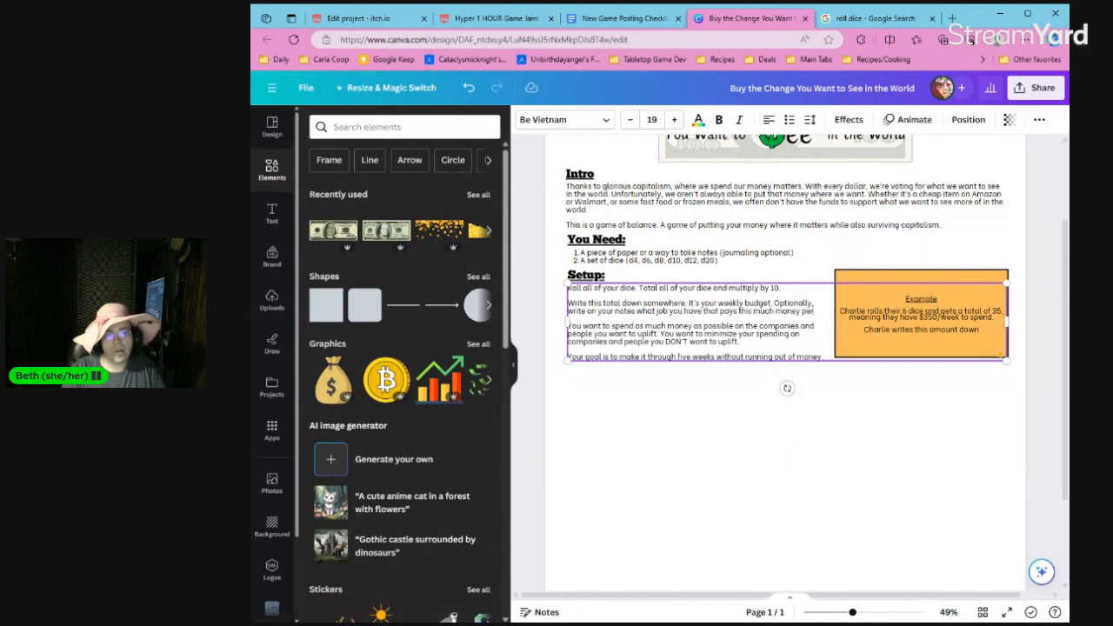
key(BackSpace)
key(BackSpace)
key(BackSpace)
key(BackSpace)
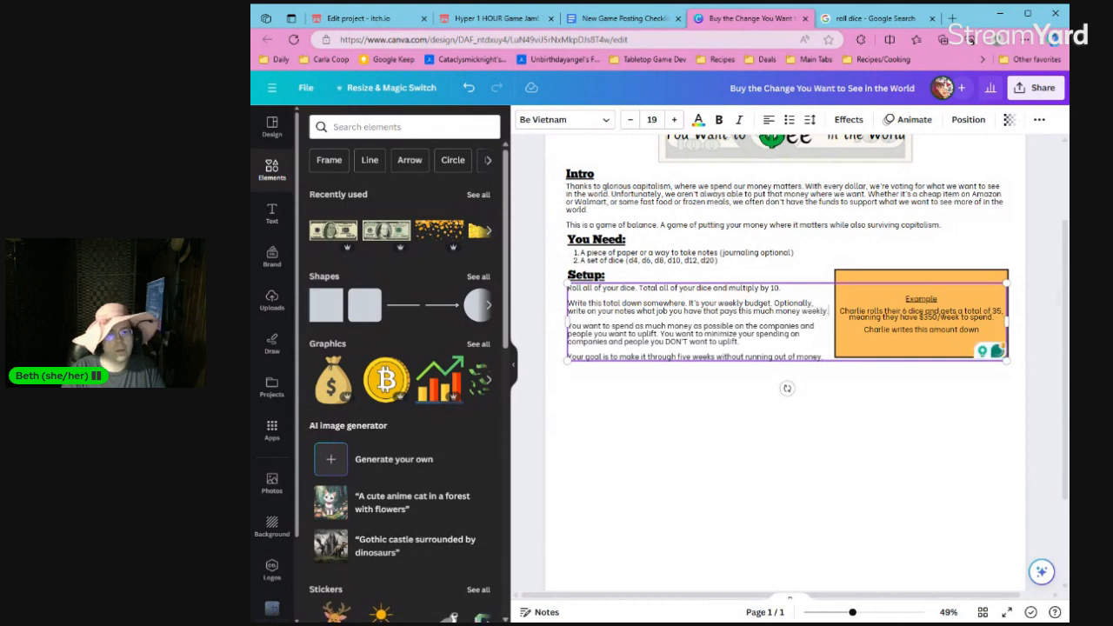
Start a new line below the optional job sentence under Setup, beginning with "As an example, part-time".
key(Return)
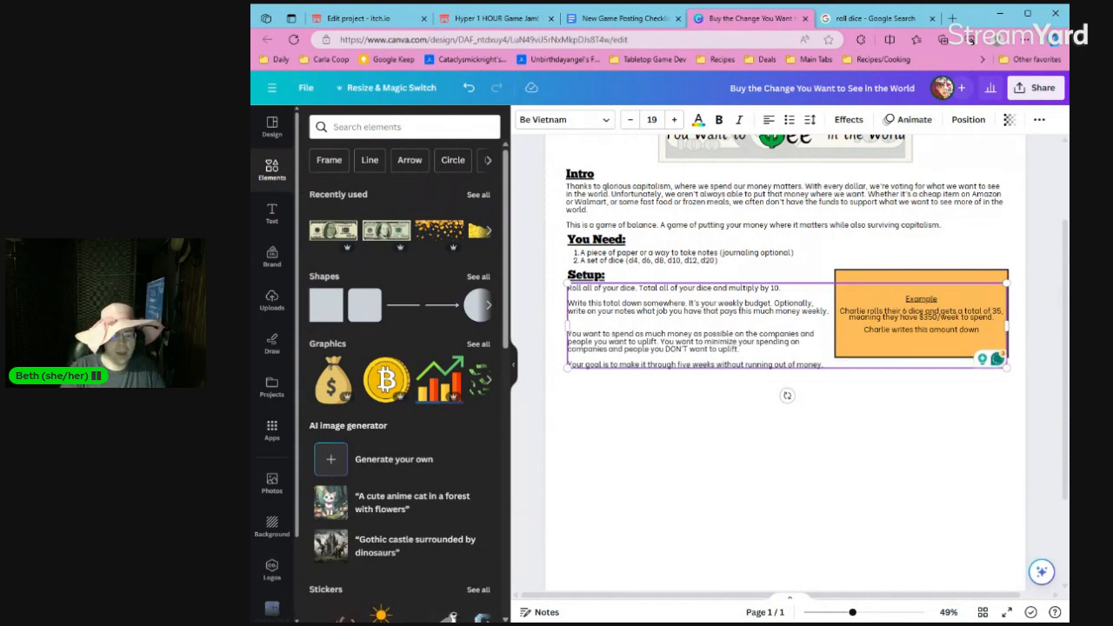
text(As an example)
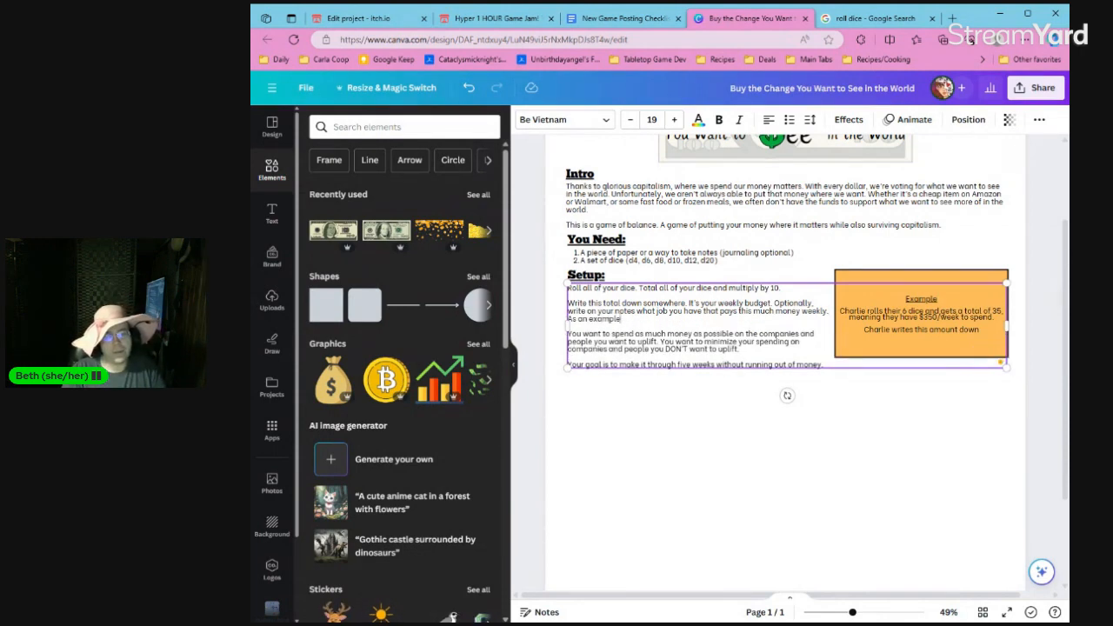
text(, min)
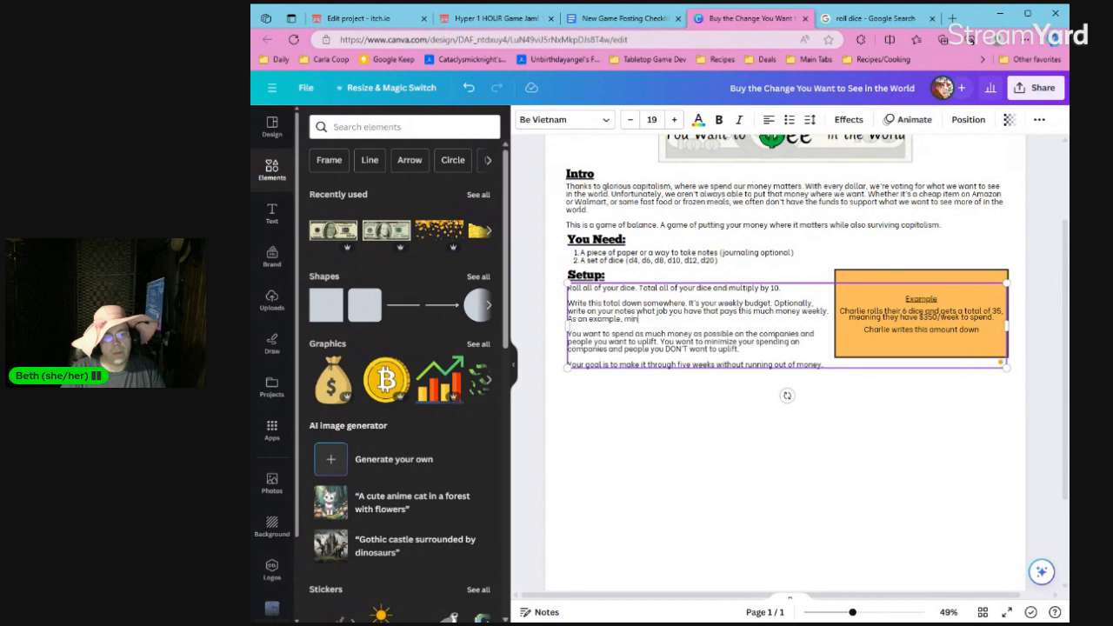
text(part-time m)
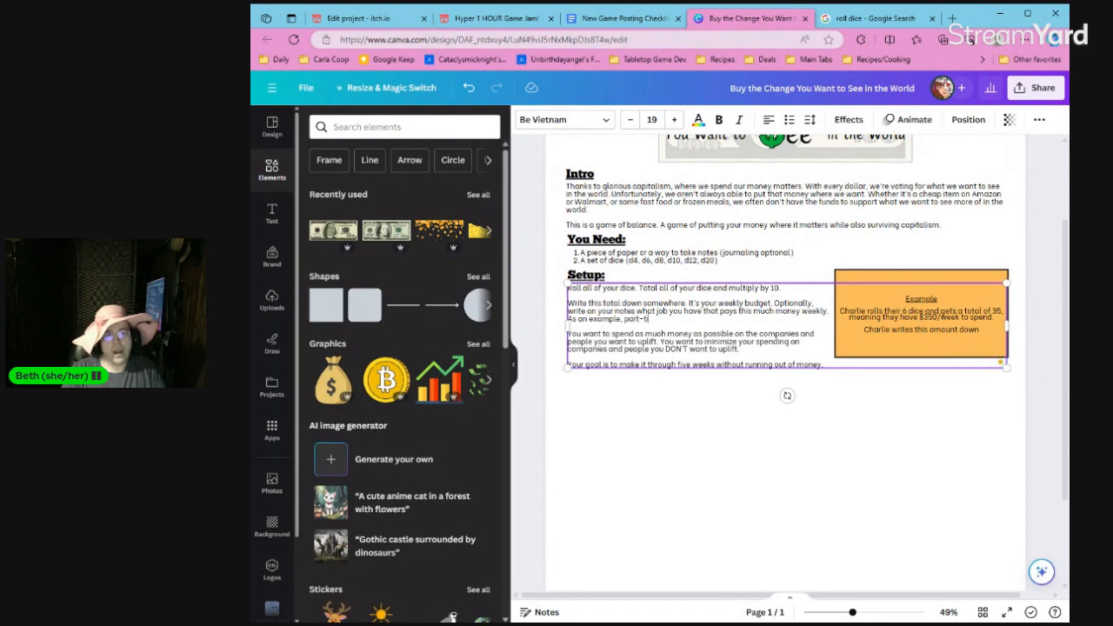
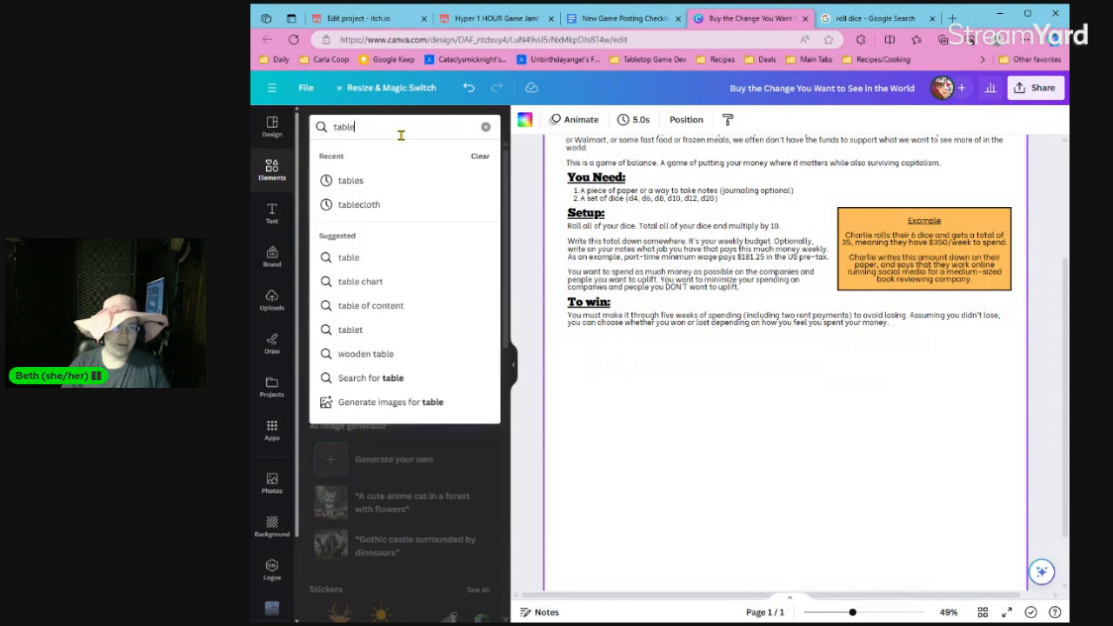
Search the elements for "table", insert a plain three-column table below the "To win" text, and widen it to the text's full width.
key(Return)
click(331, 272)
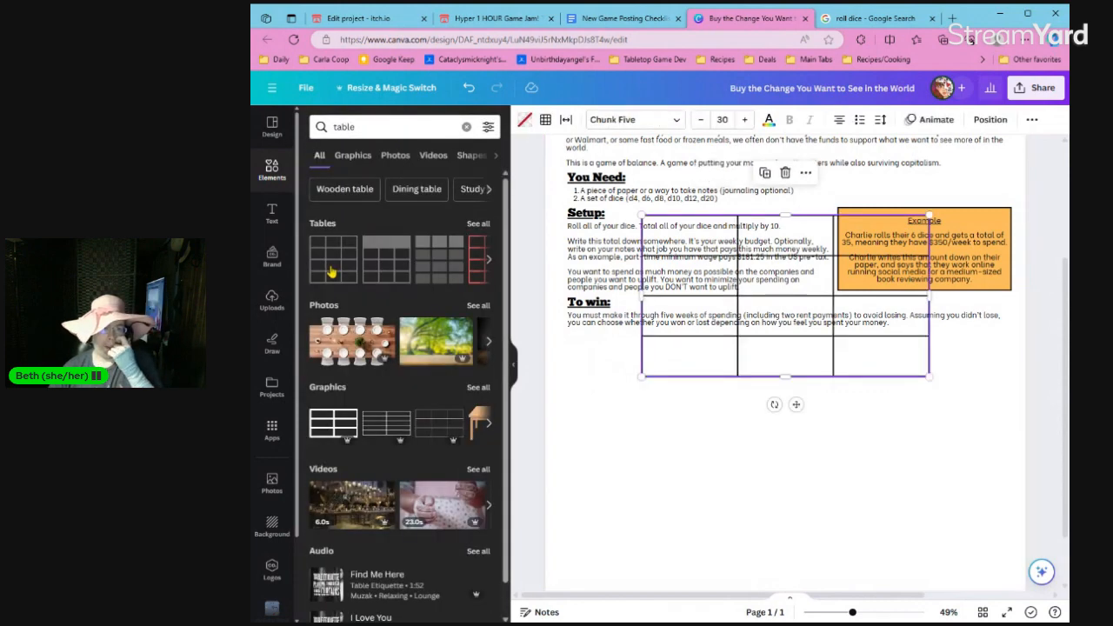
drag(689, 360, 616, 484)
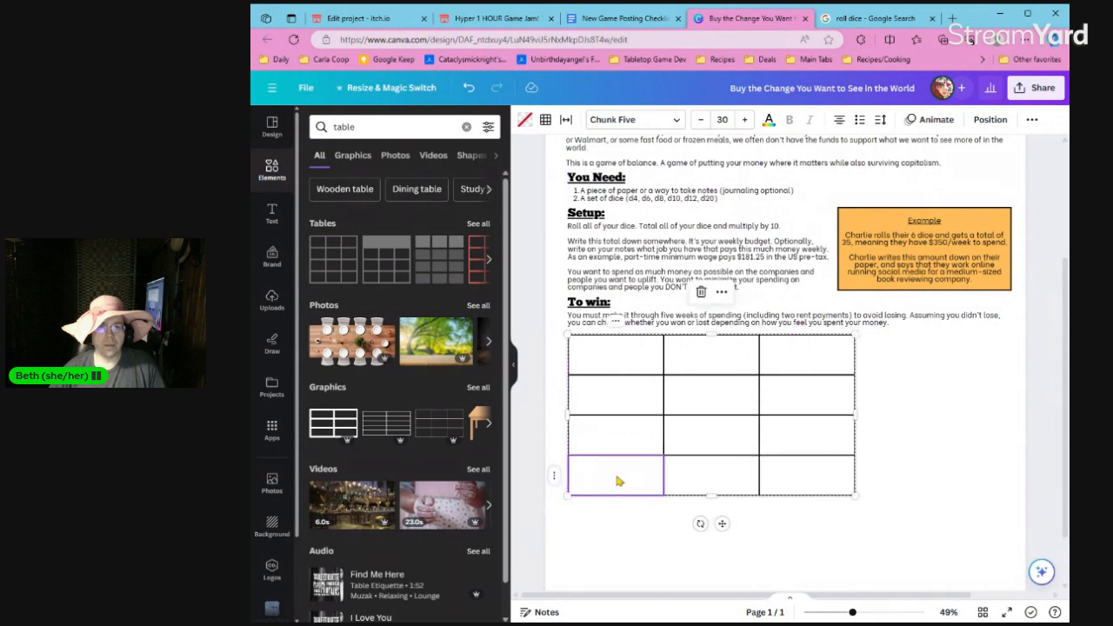
drag(861, 421, 1006, 417)
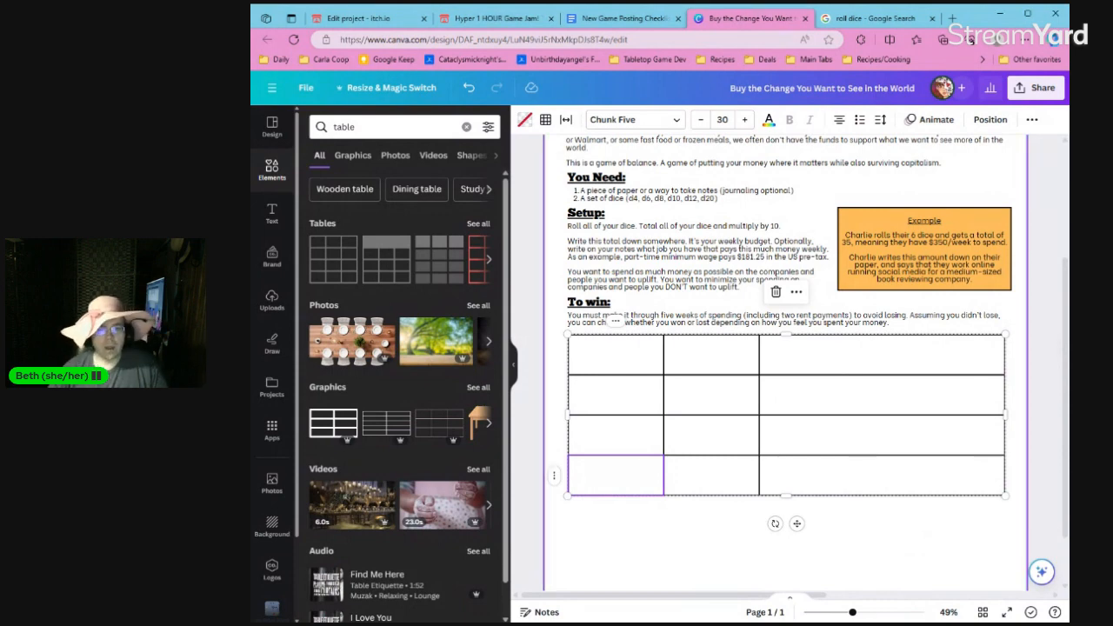
click(875, 539)
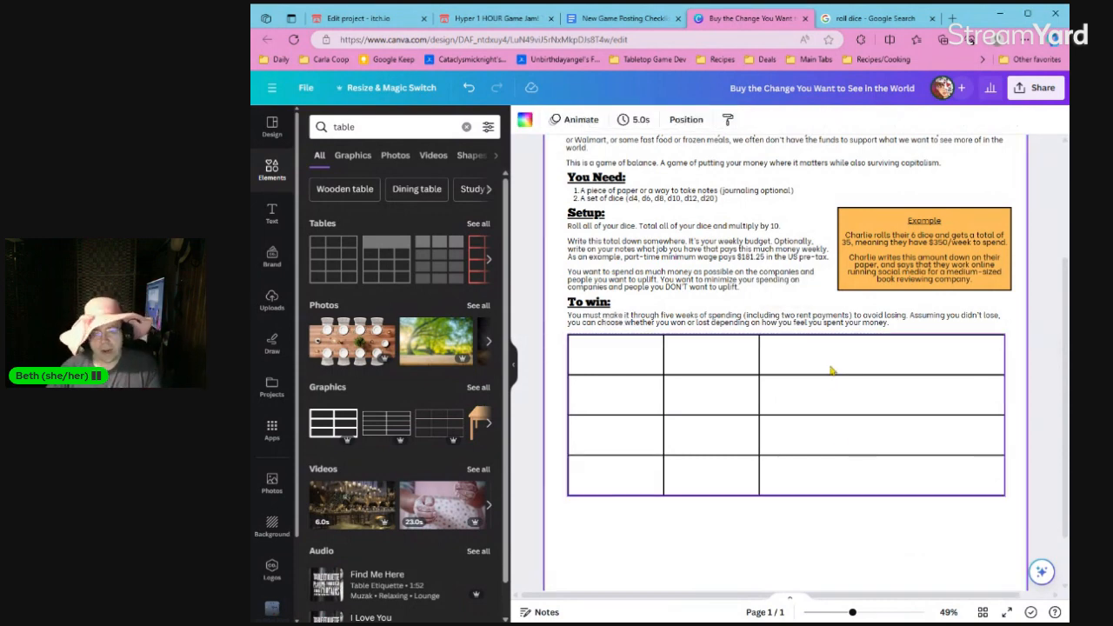
Delete the table's third column.
click(825, 371)
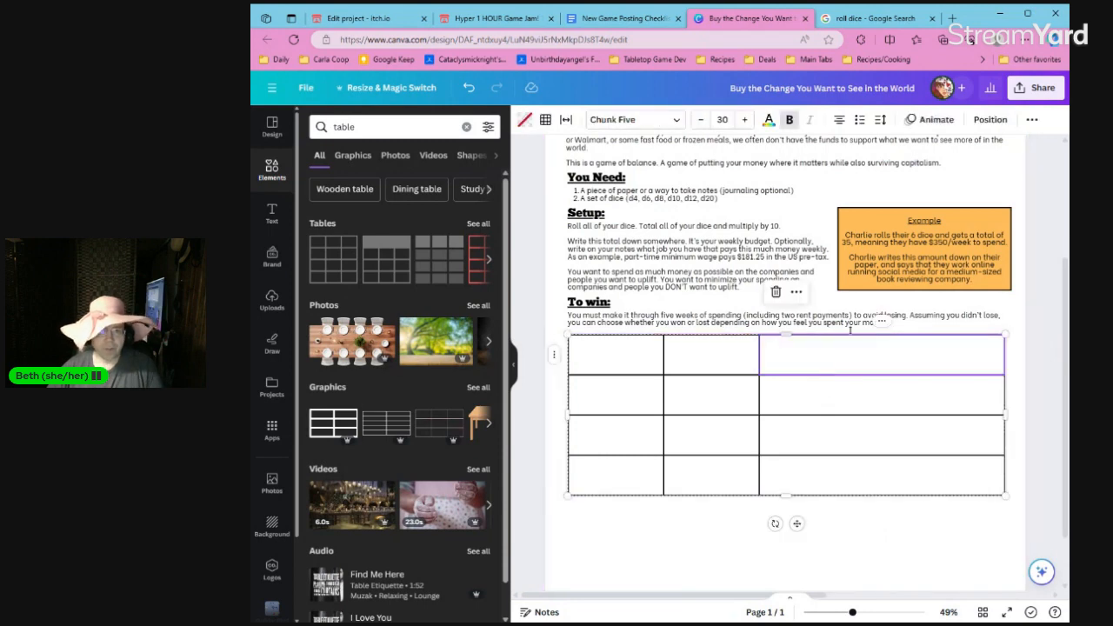
right_click(877, 324)
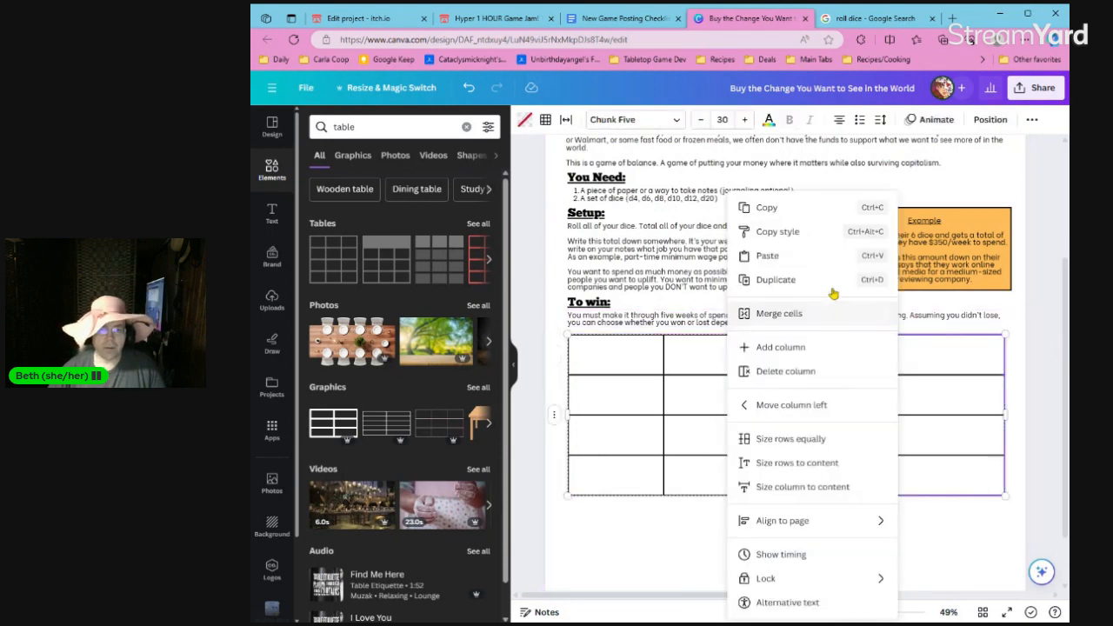
click(824, 372)
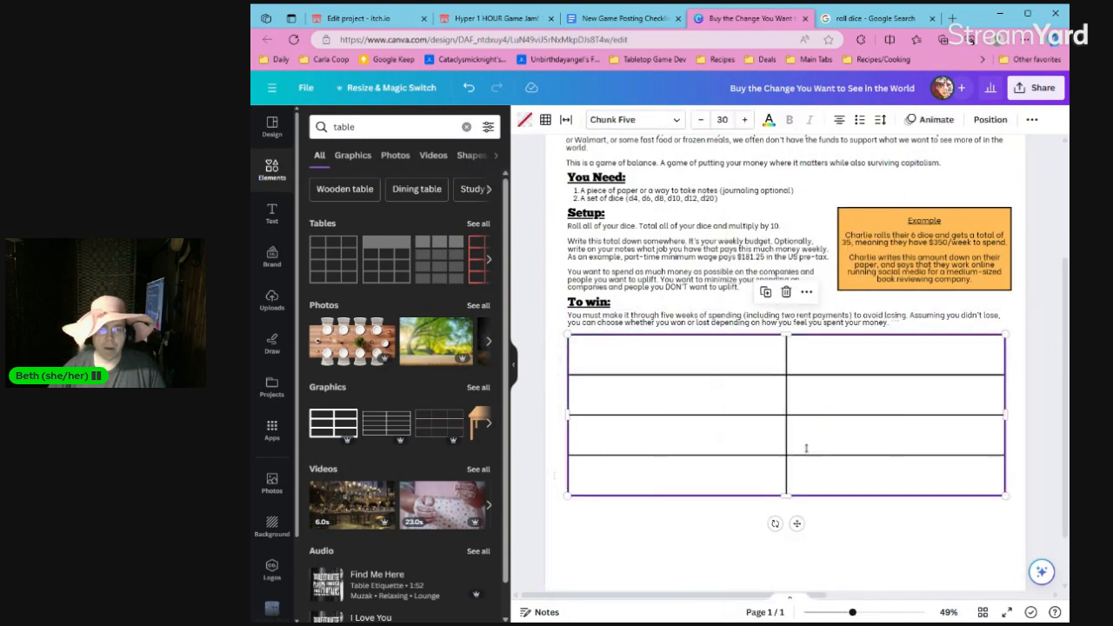
Match the whole table's text to the body text by setting its font to Be Vietnam and its size to 19.
click(752, 363)
click(723, 325)
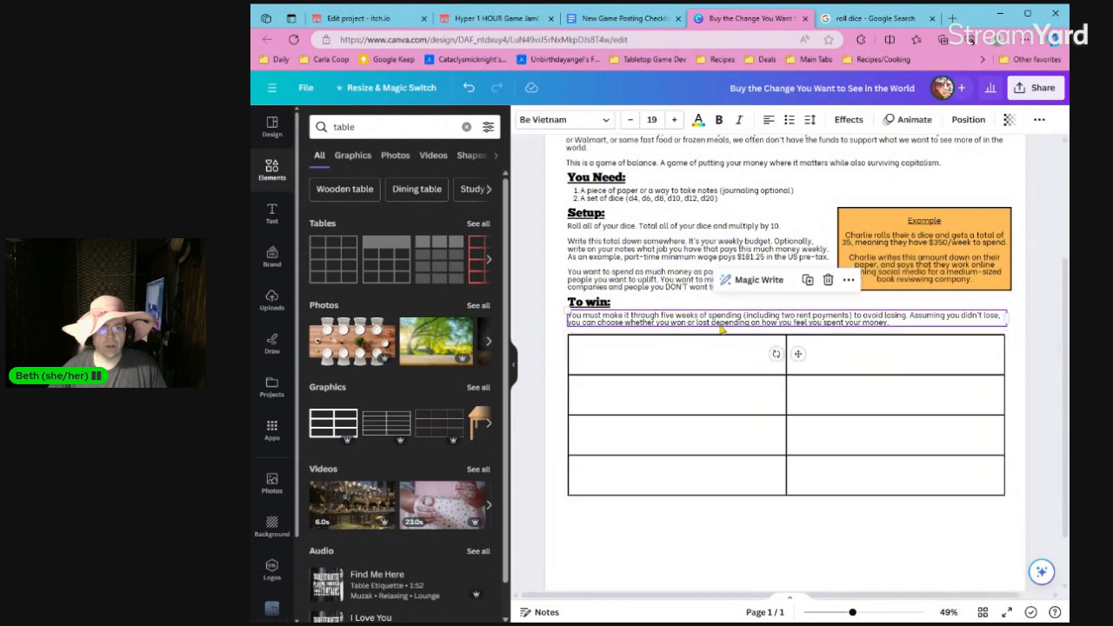
click(718, 364)
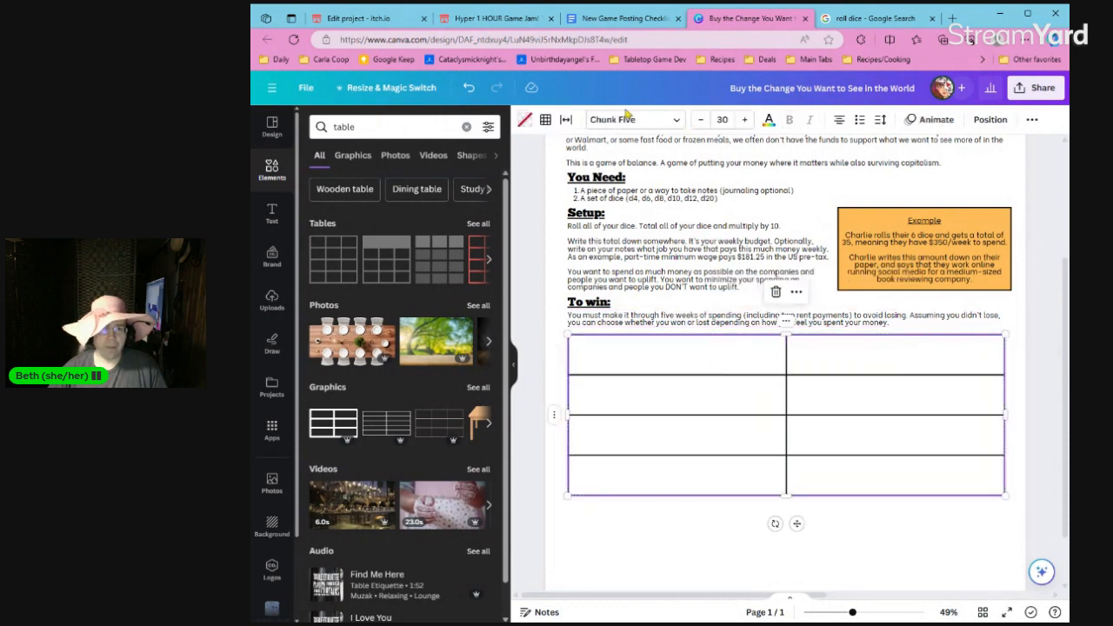
click(661, 124)
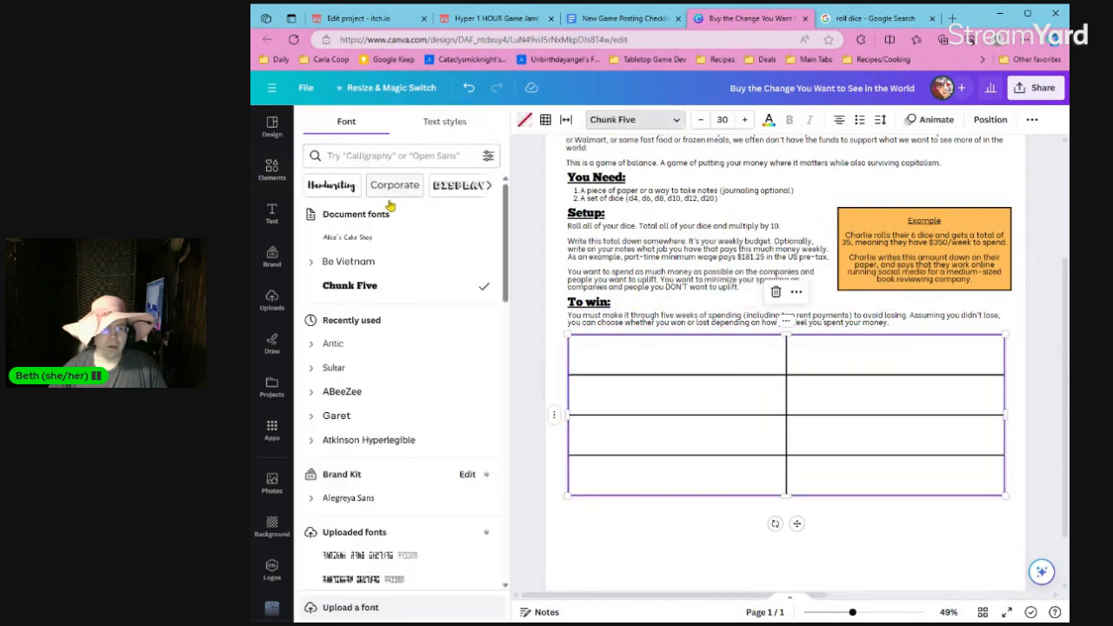
click(376, 263)
click(731, 121)
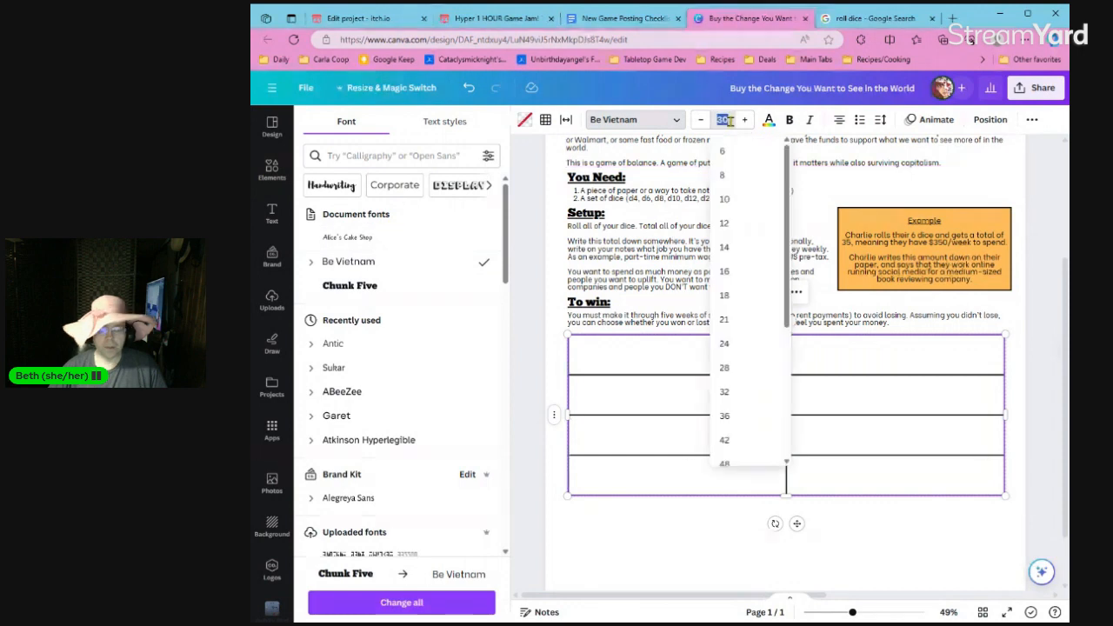
text(19)
key(Return)
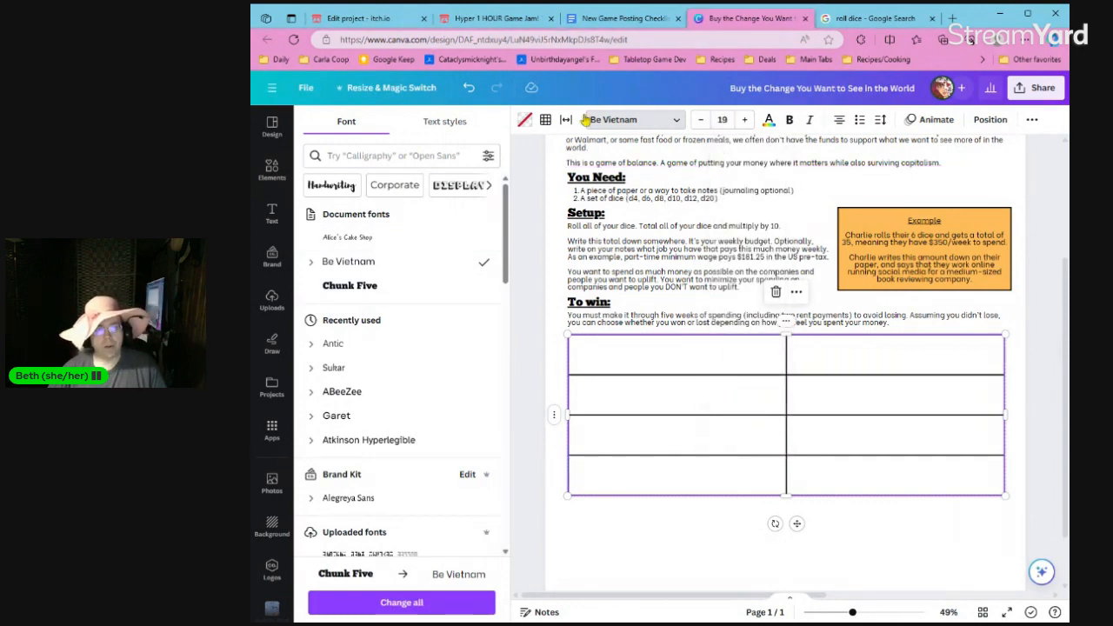
Set the table's cell spacing to 3.
click(552, 125)
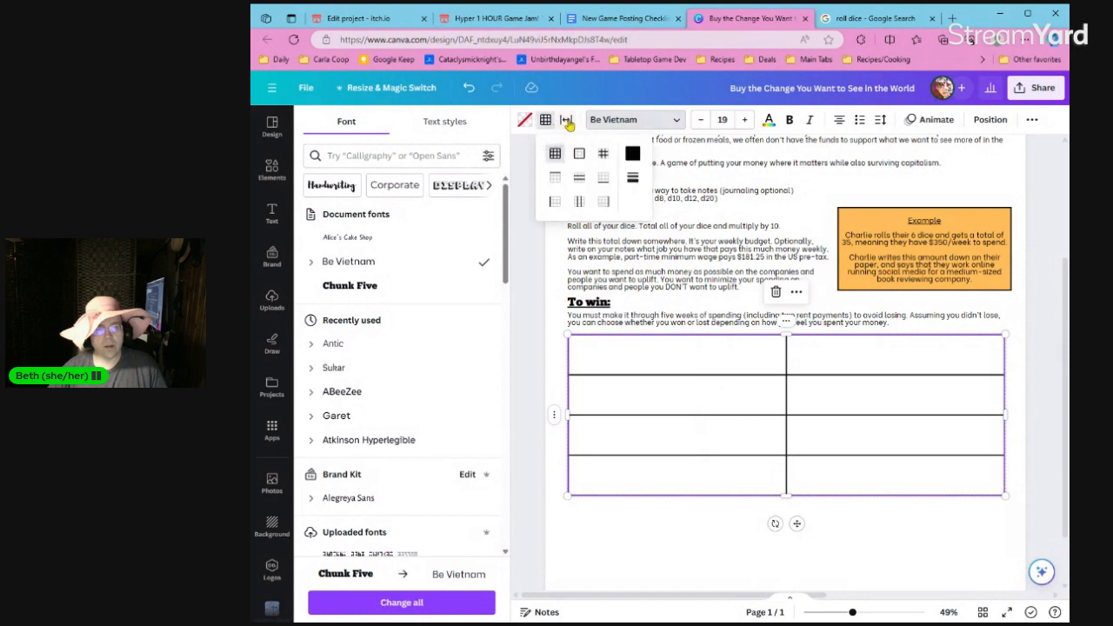
click(567, 119)
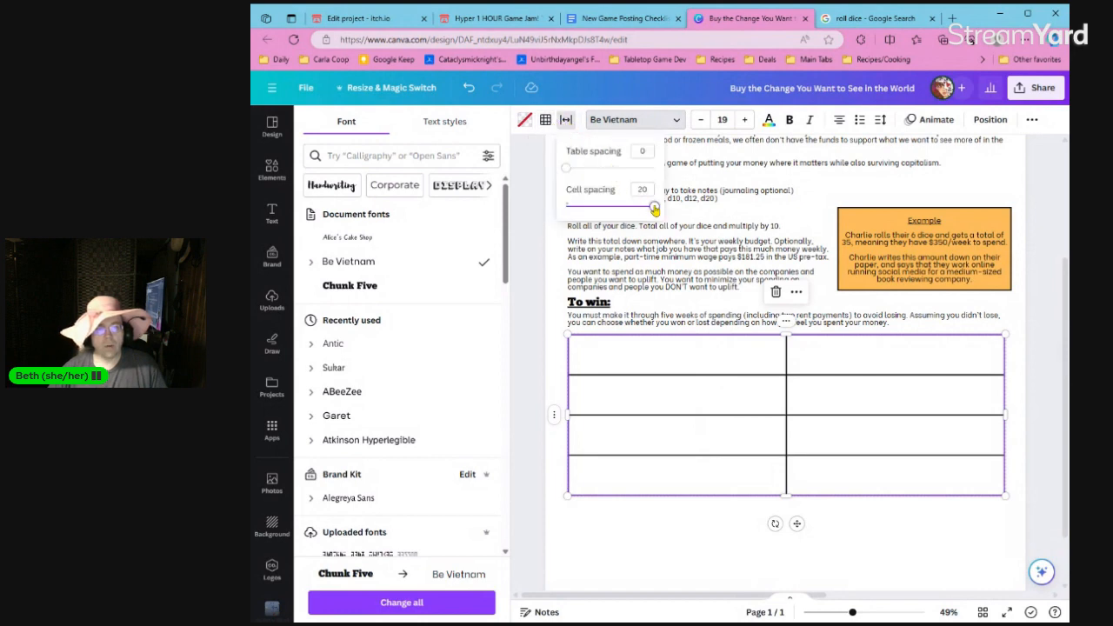
drag(651, 207, 580, 220)
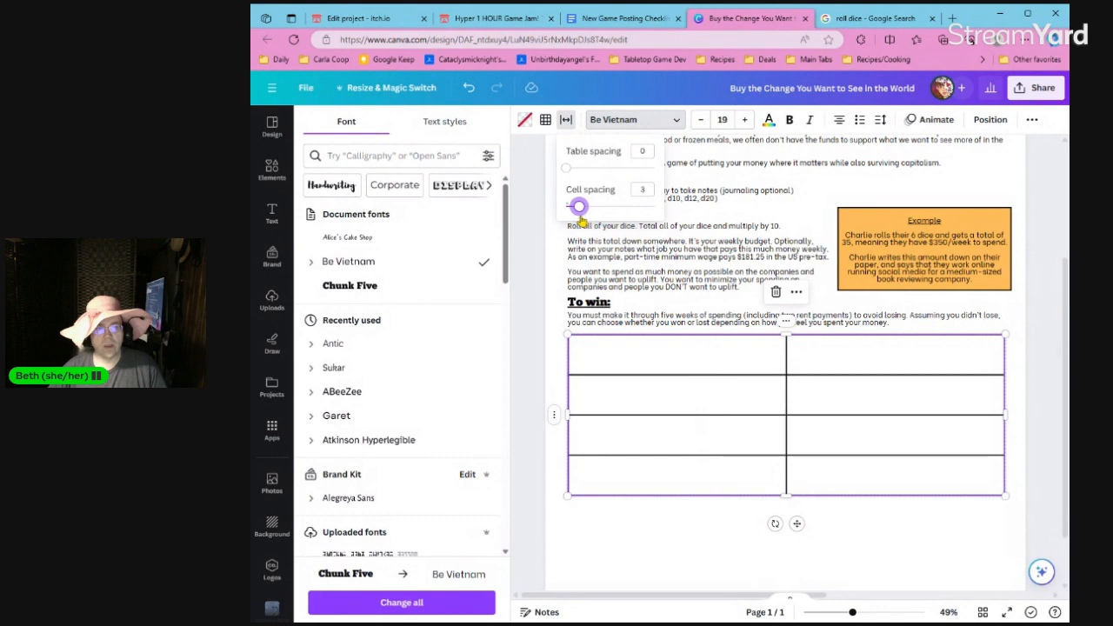
click(539, 278)
Enter "Positive, Uplifting homes" in the table's first cell.
click(632, 369)
click(632, 370)
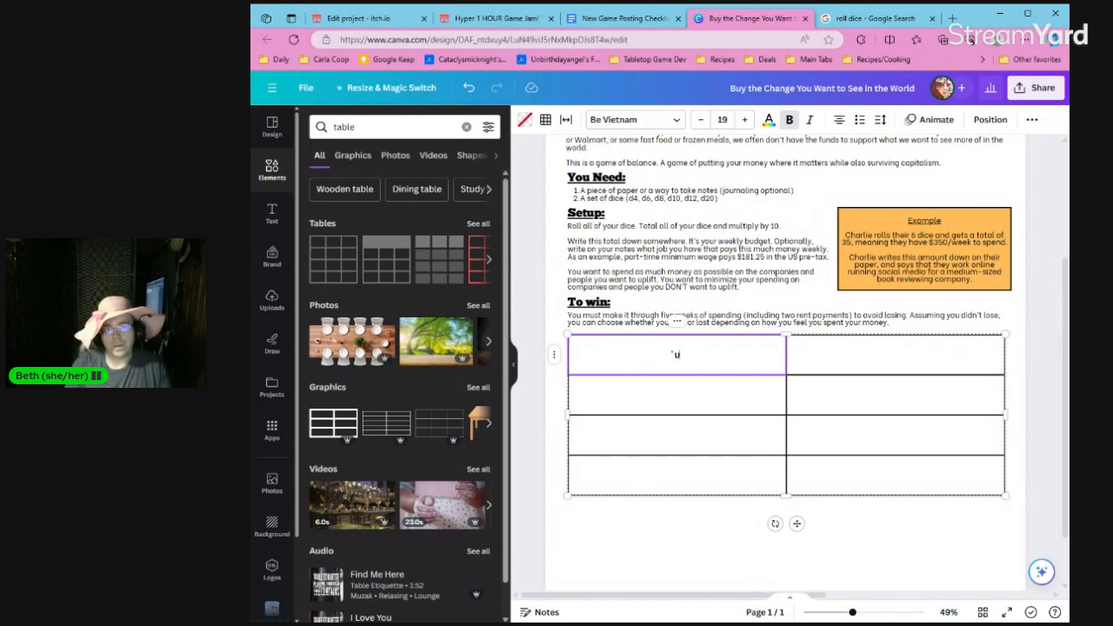
key(ctrl+b)
text(Positive, U)
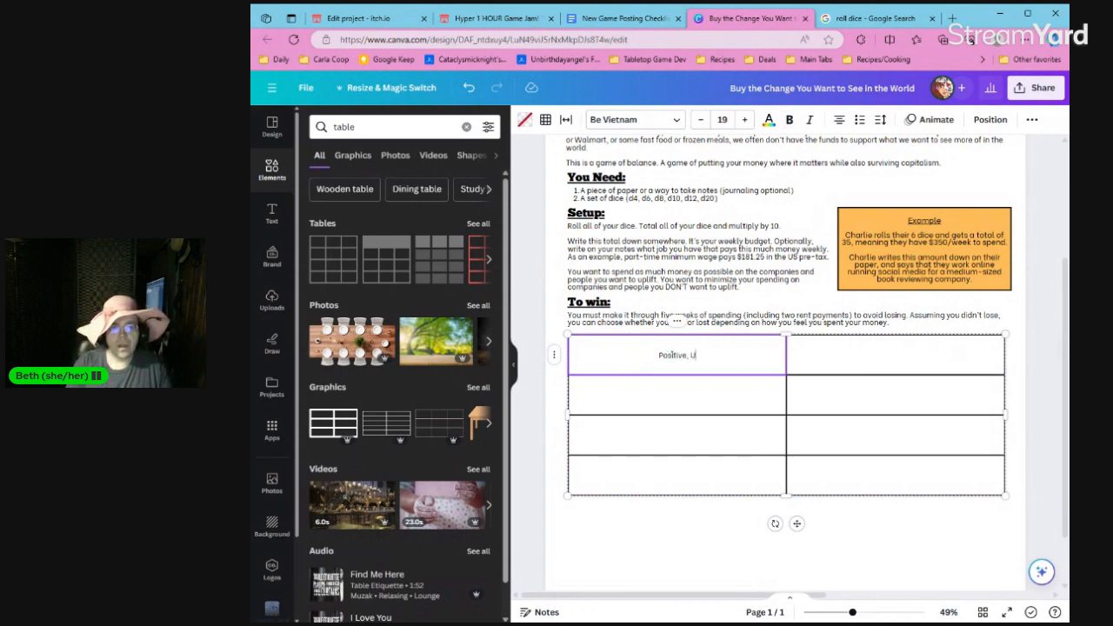
text(plifting)
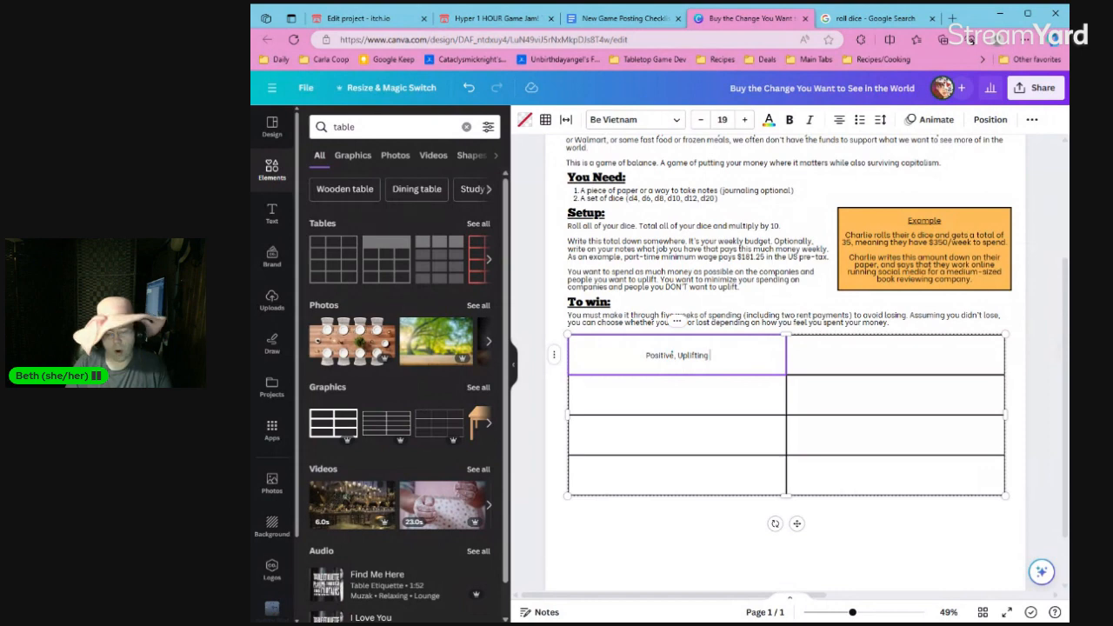
text(homes)
key(Tab)
Enter "Soul-Crushing, Detrimental Homes" in the second column's heading cell.
text(S)
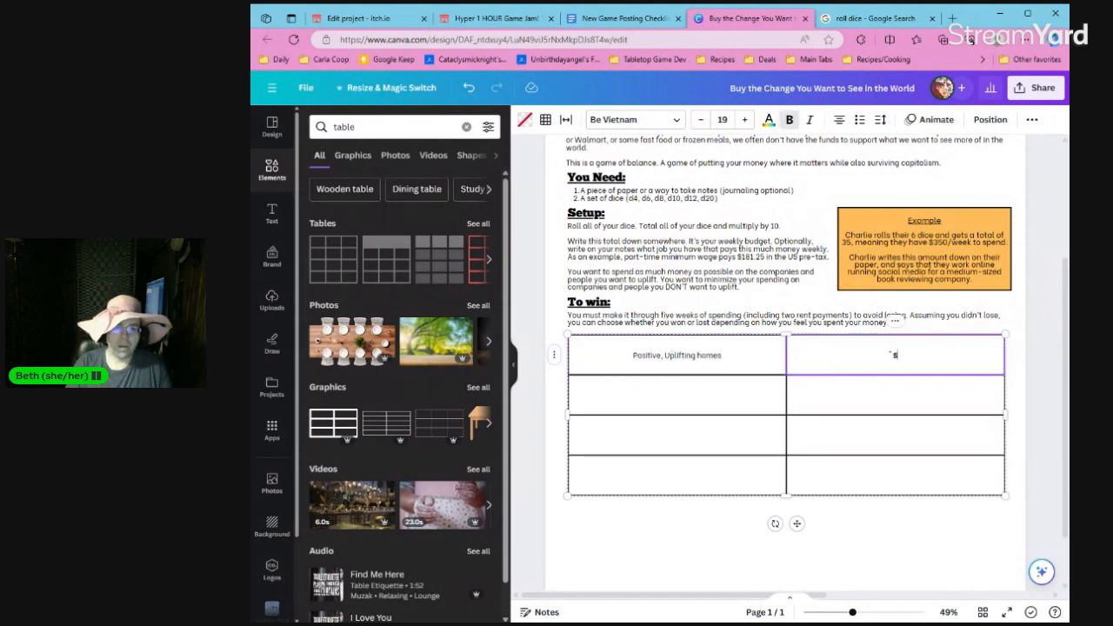
text(oul-crushing)
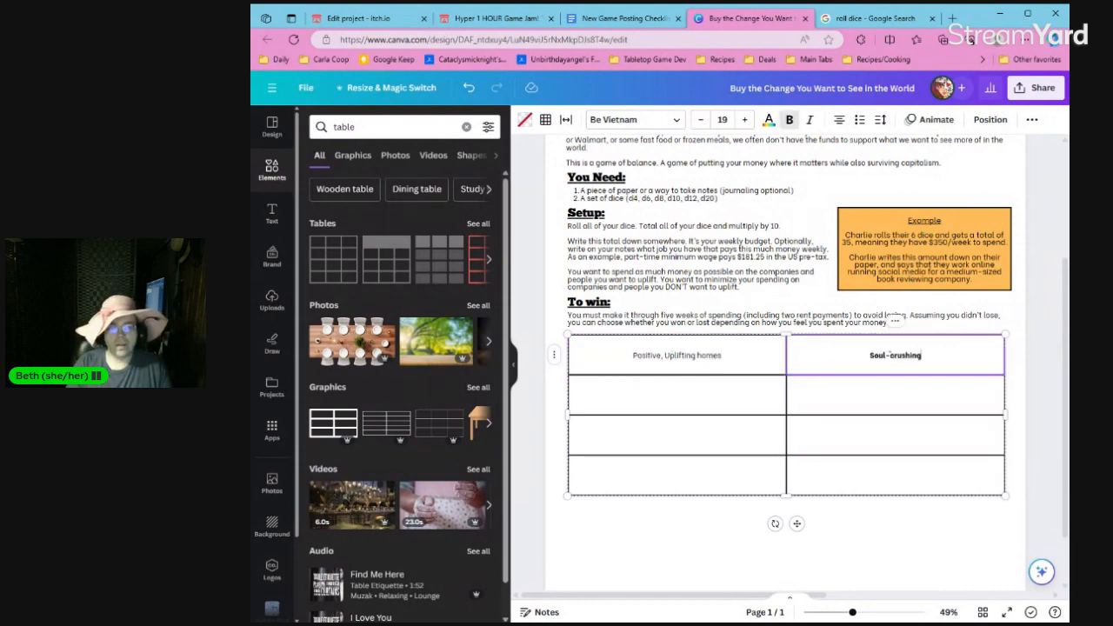
text(,)
key(BackSpace)
text(Crushing, )
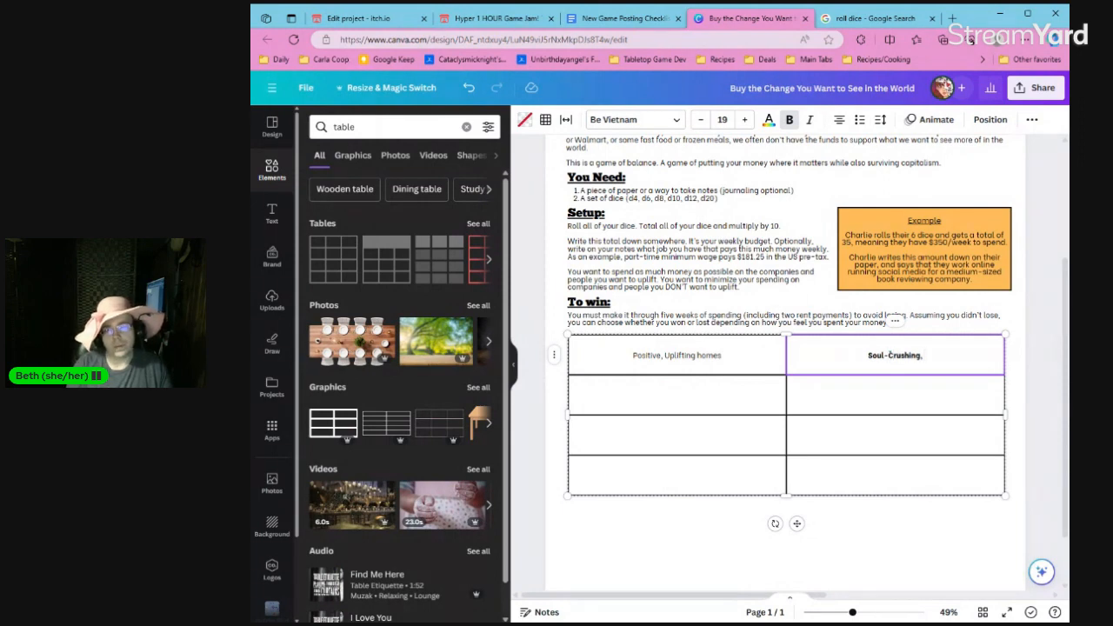
text(Det)
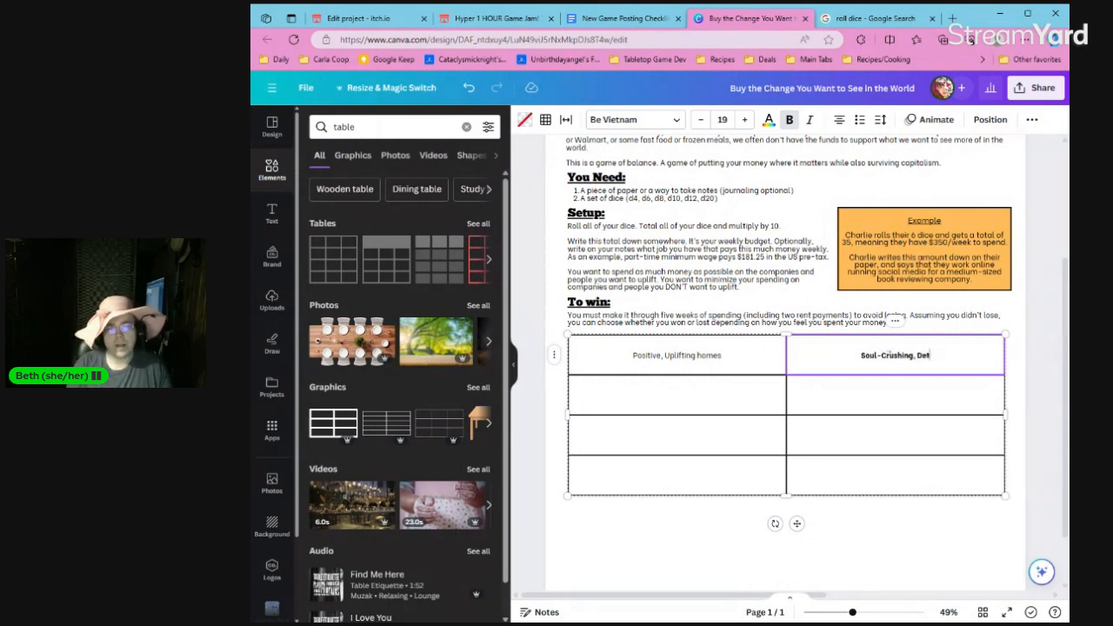
text(rimental)
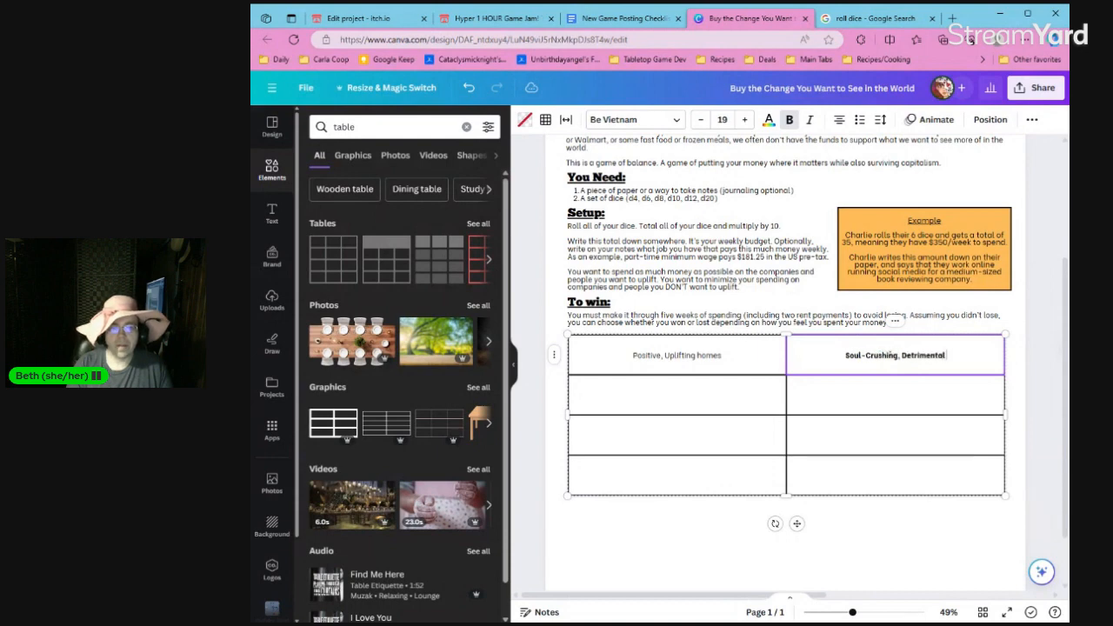
text( Homes)
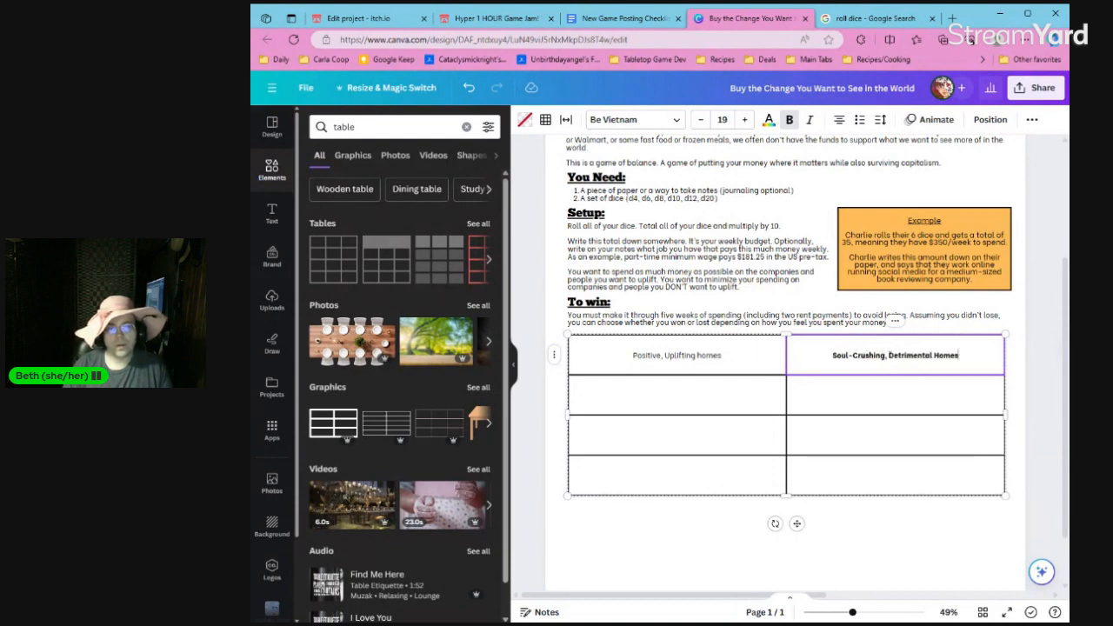
Capitalize the last word of the first heading so it reads "Positive, Uplifting Homes".
click(703, 362)
click(701, 356)
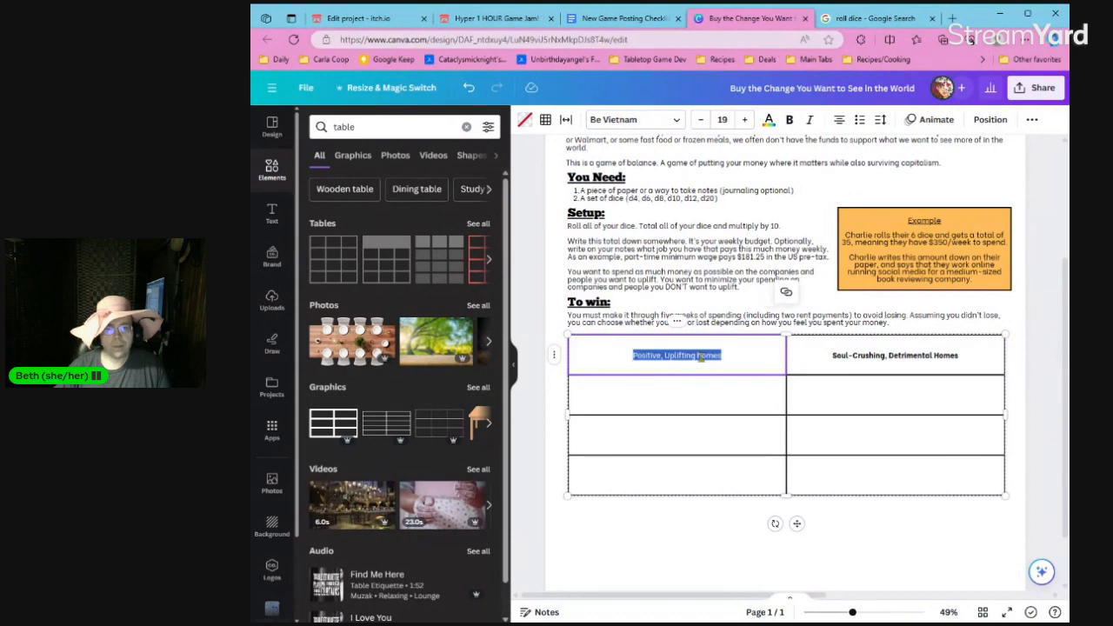
click(700, 356)
text(H)
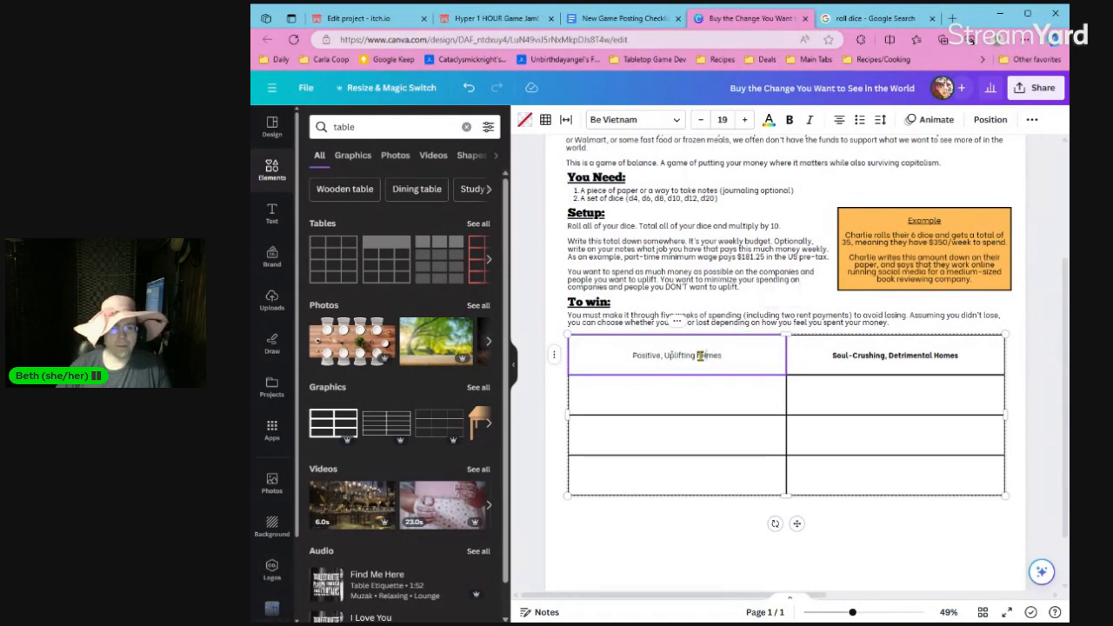
key(shift+Left)
key(shift+Left)
text(Ho)
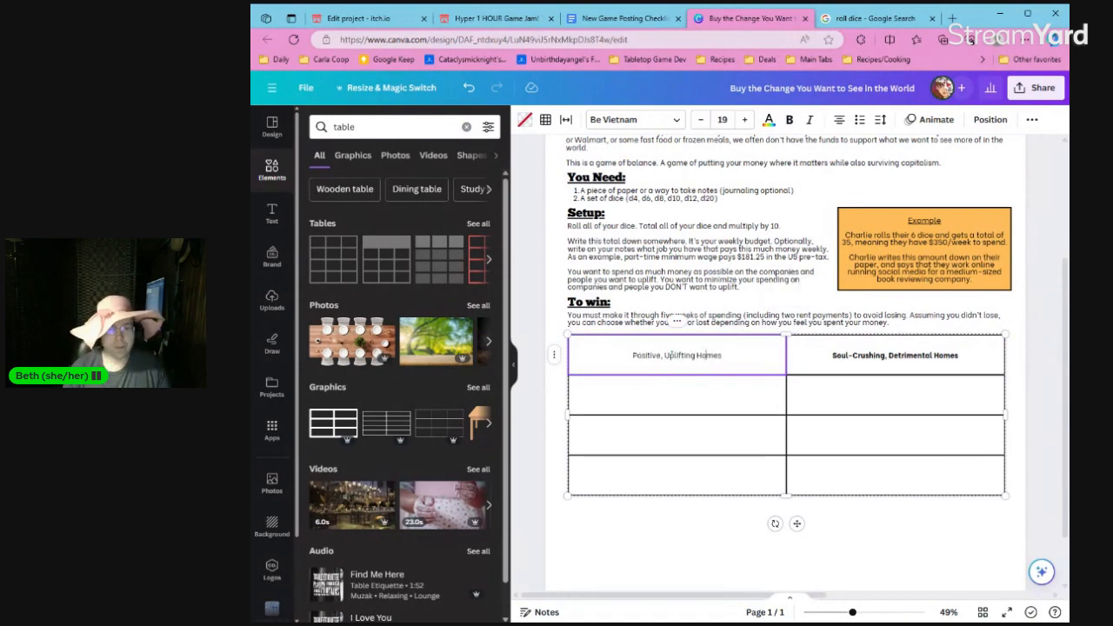
click(701, 508)
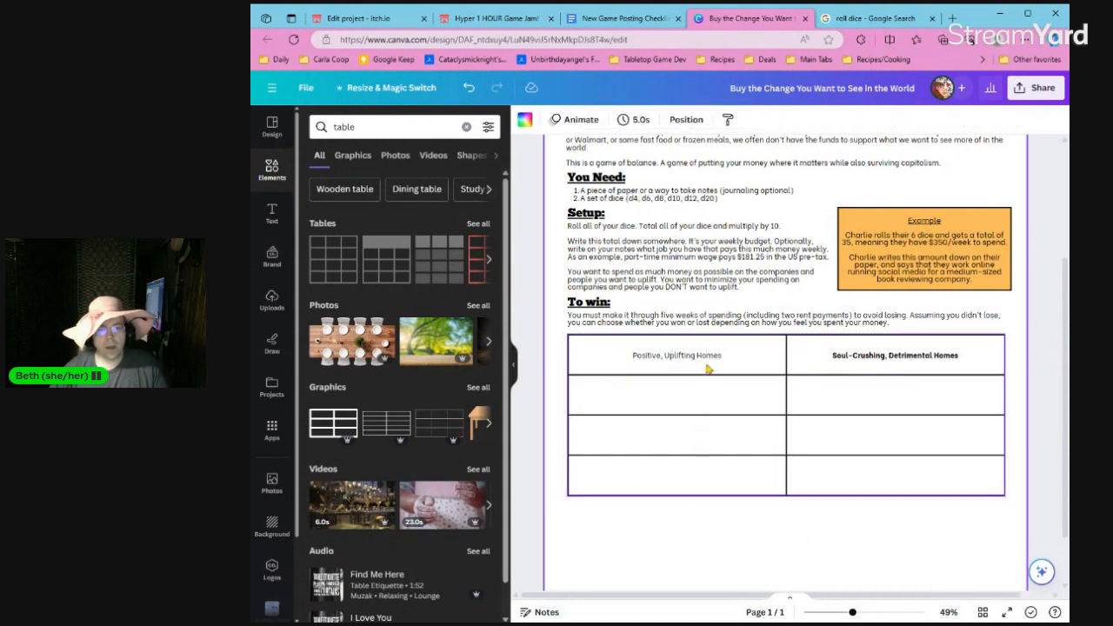
Add an empty row above the table's heading row.
click(708, 367)
click(554, 355)
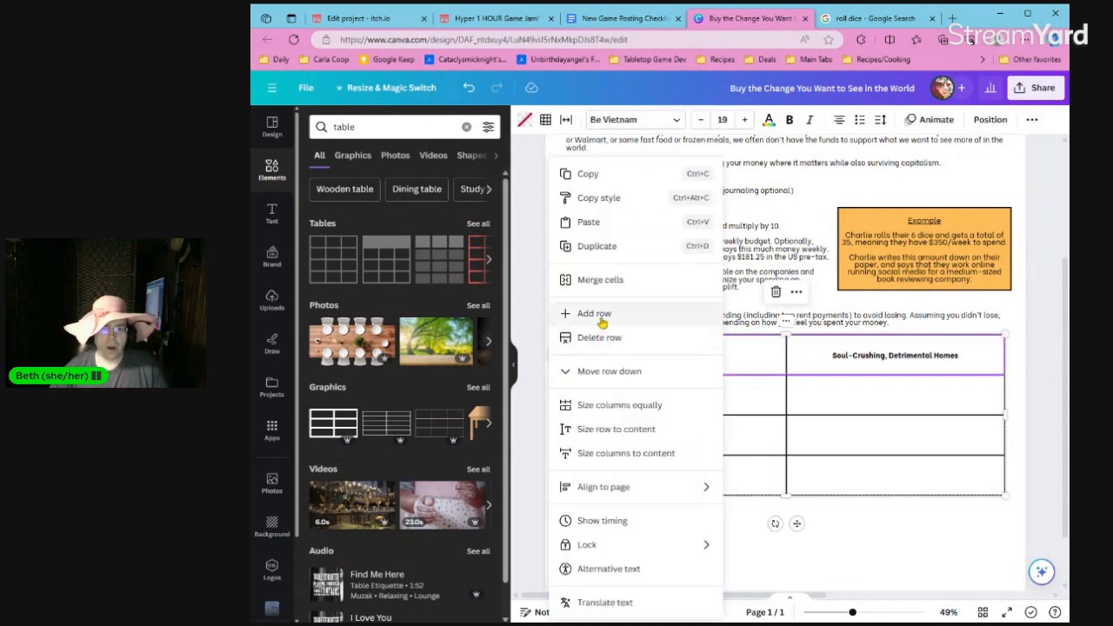
click(600, 315)
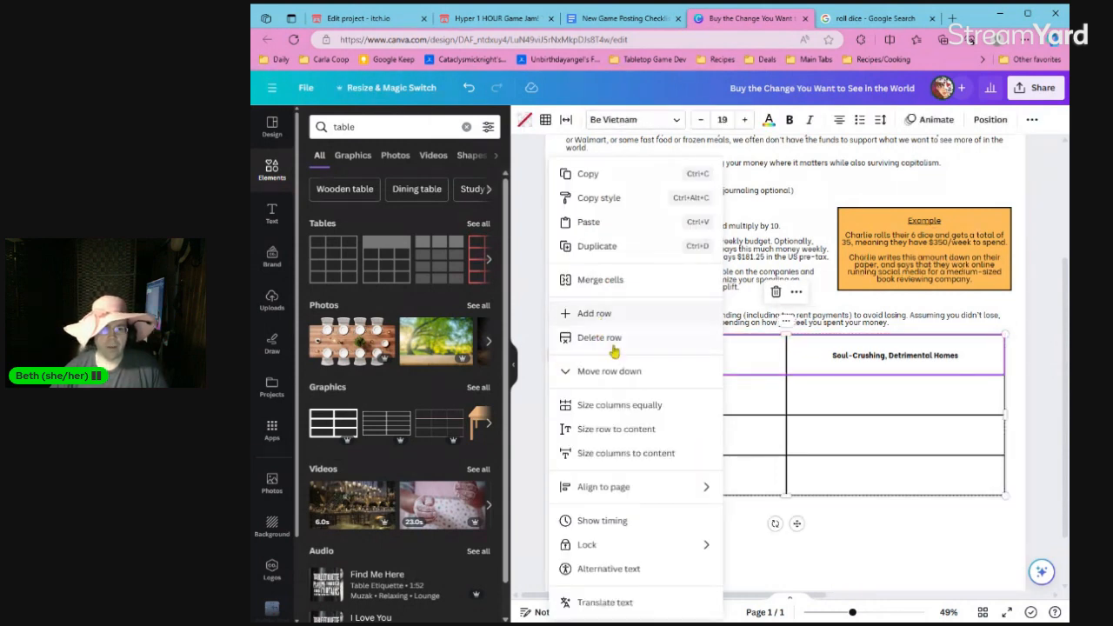
click(626, 363)
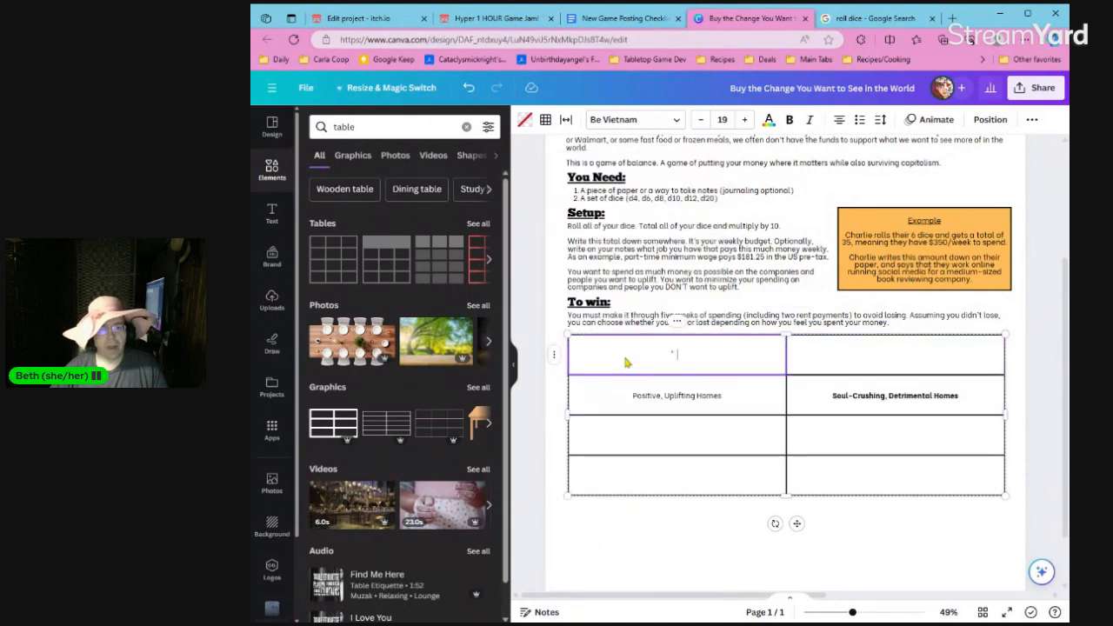
Make the "Positive, Uplifting Homes" heading bold.
double_click(631, 394)
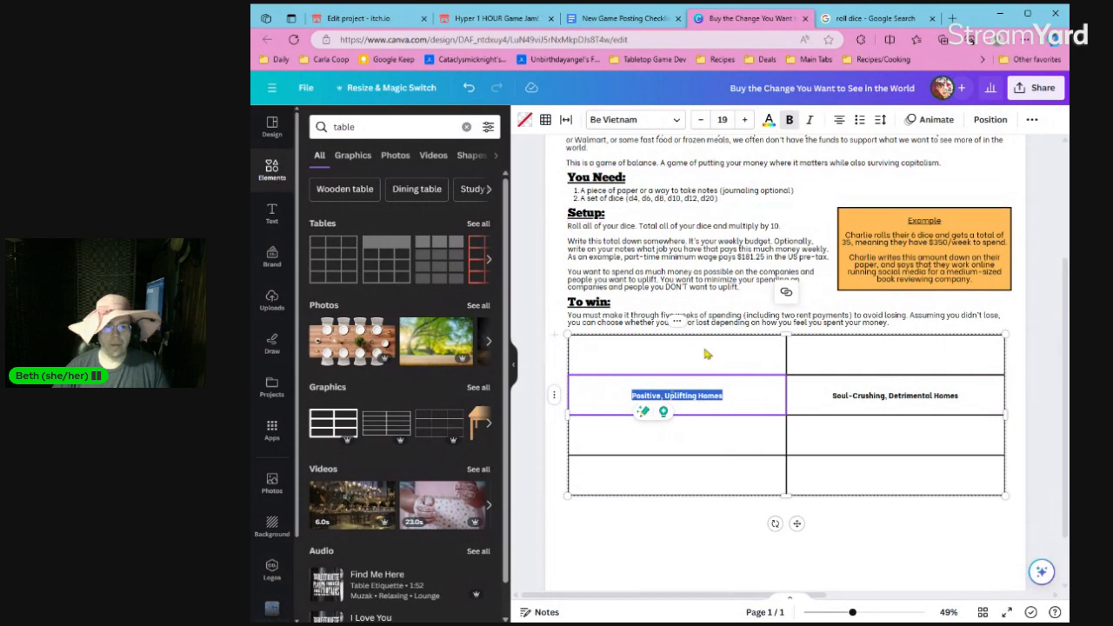
click(832, 370)
click(752, 555)
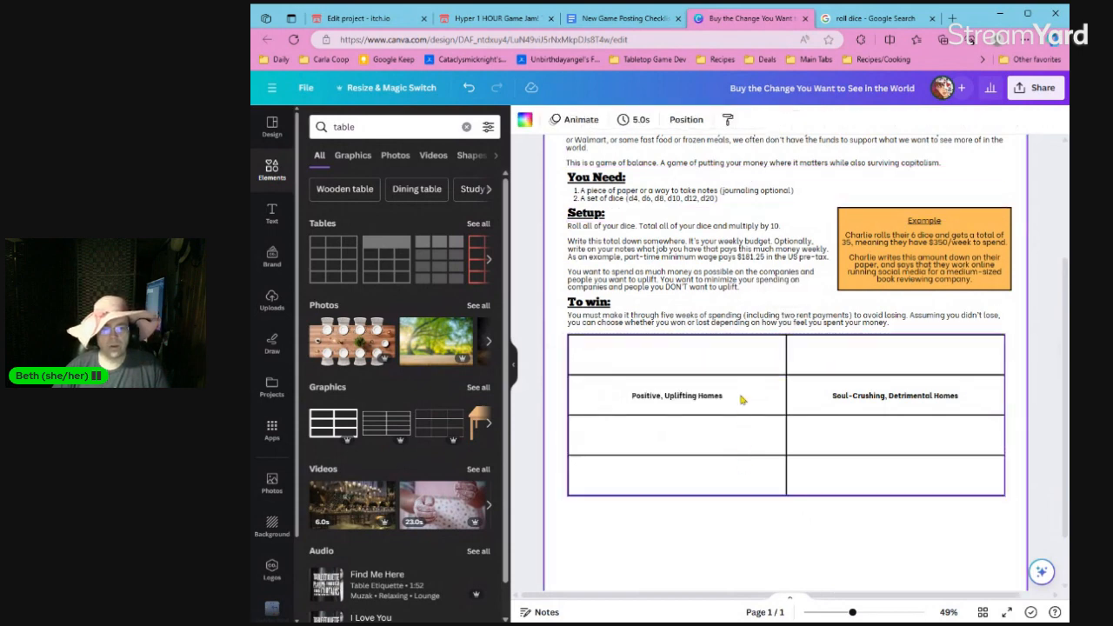
Try to merge the two cells of the table's empty top row.
click(742, 369)
shift+click(844, 357)
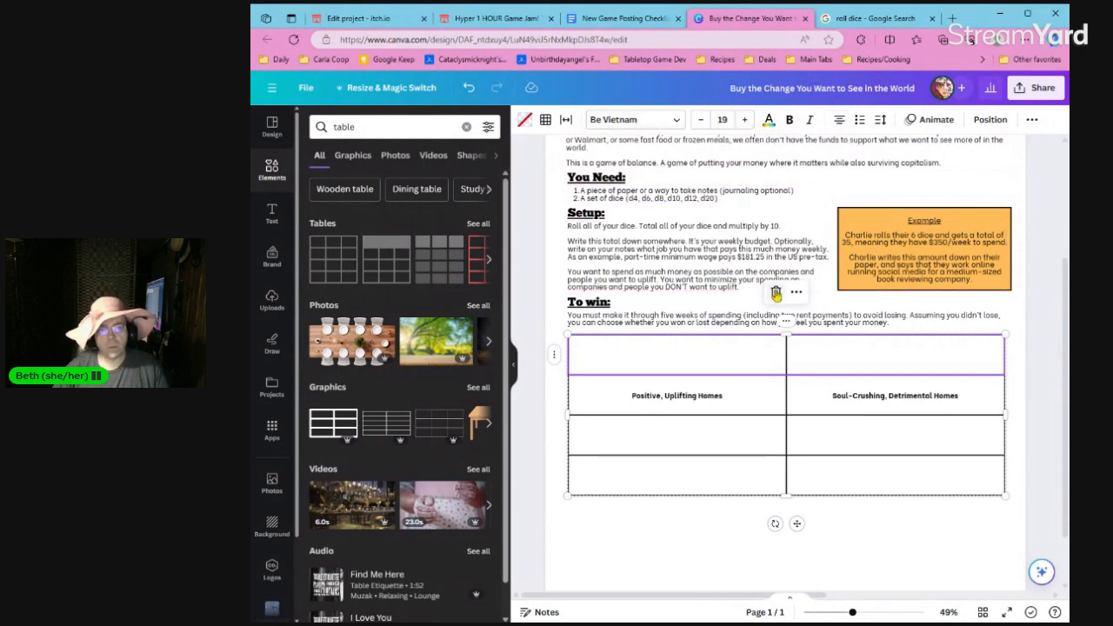
click(788, 321)
click(847, 357)
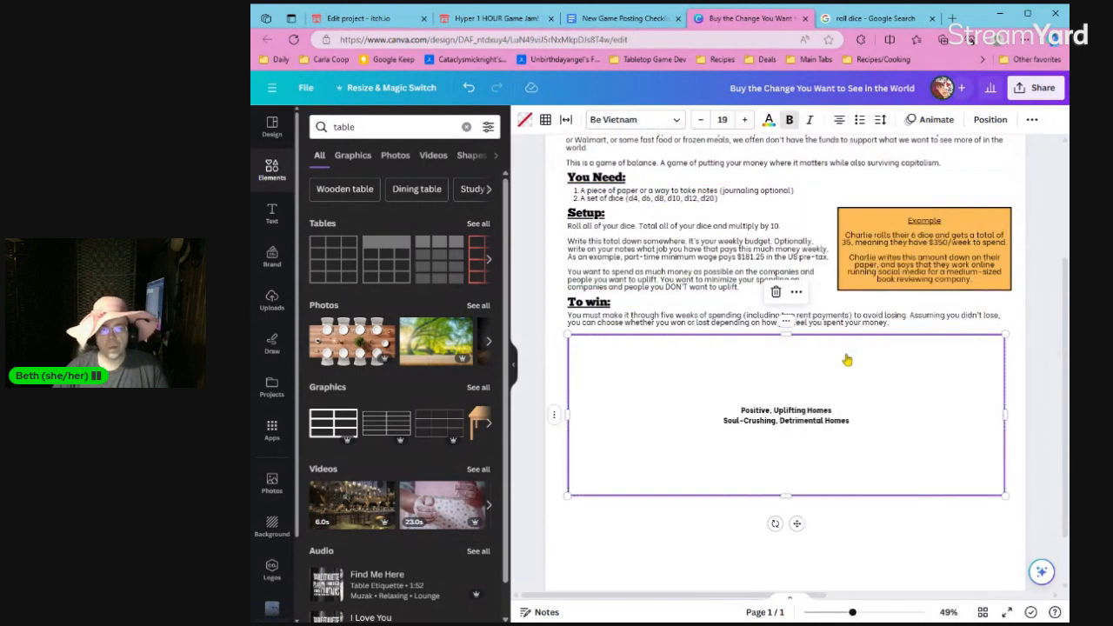
Undo the merge of the whole table and merge only the two cells of its empty top row.
key(ctrl+z)
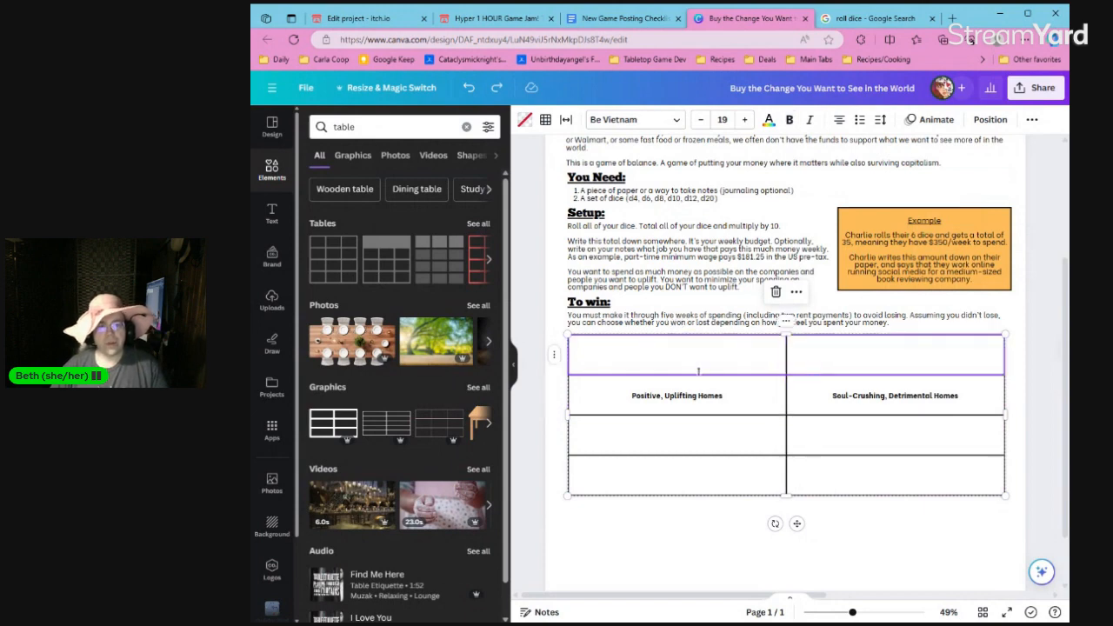
click(555, 355)
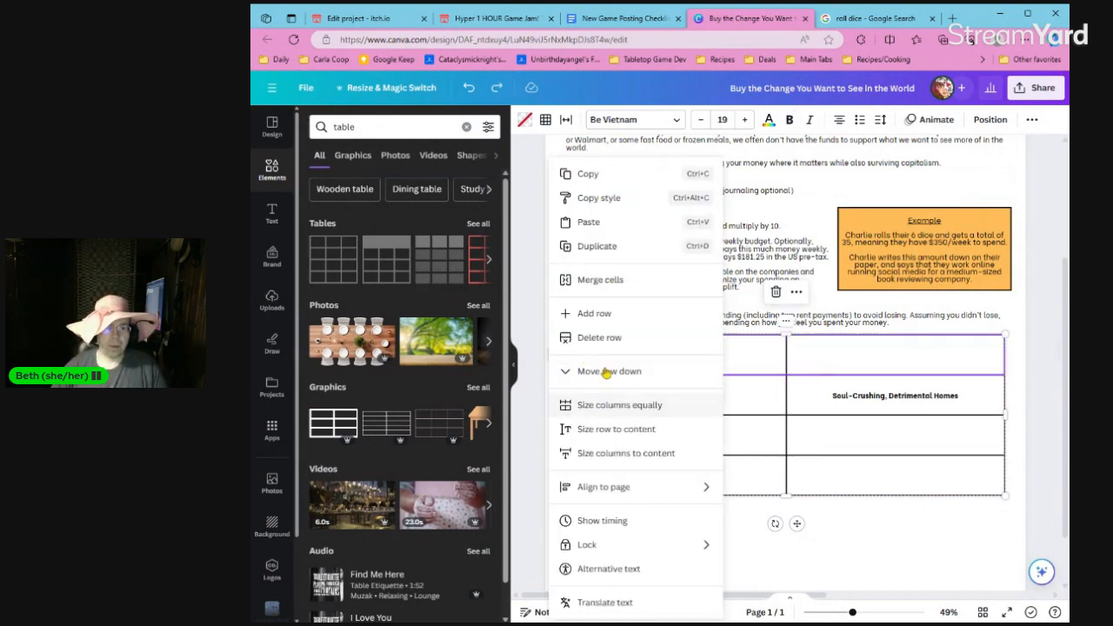
click(606, 285)
Enter "Remember: you have to pay rent on week 1 and week 5" in the merged top row.
click(710, 367)
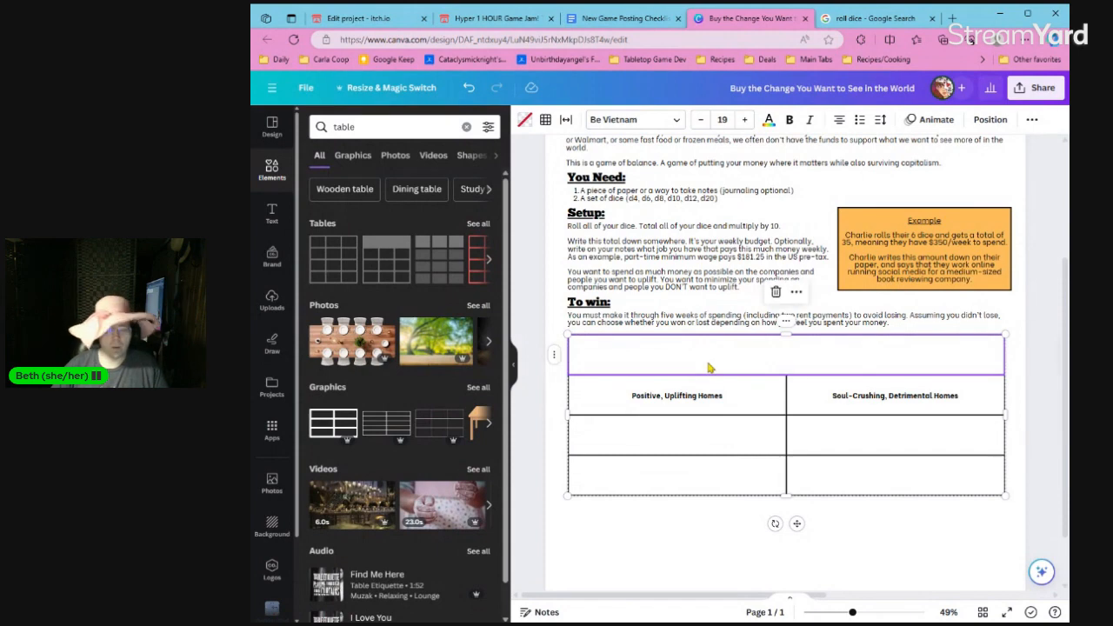
text(Remember: y)
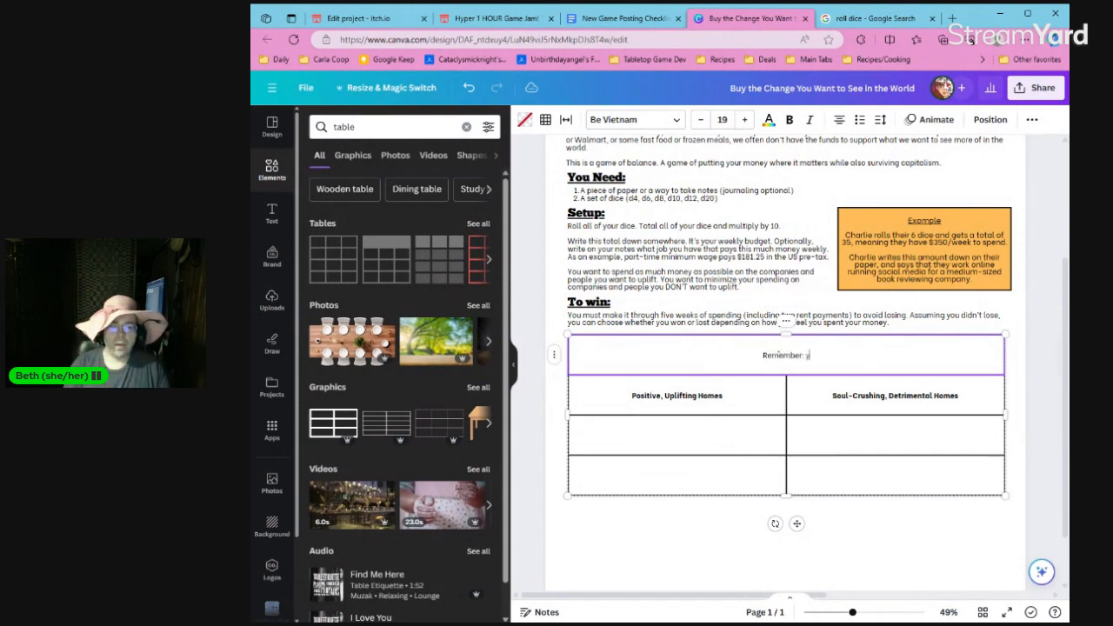
text(ou have to pay rent)
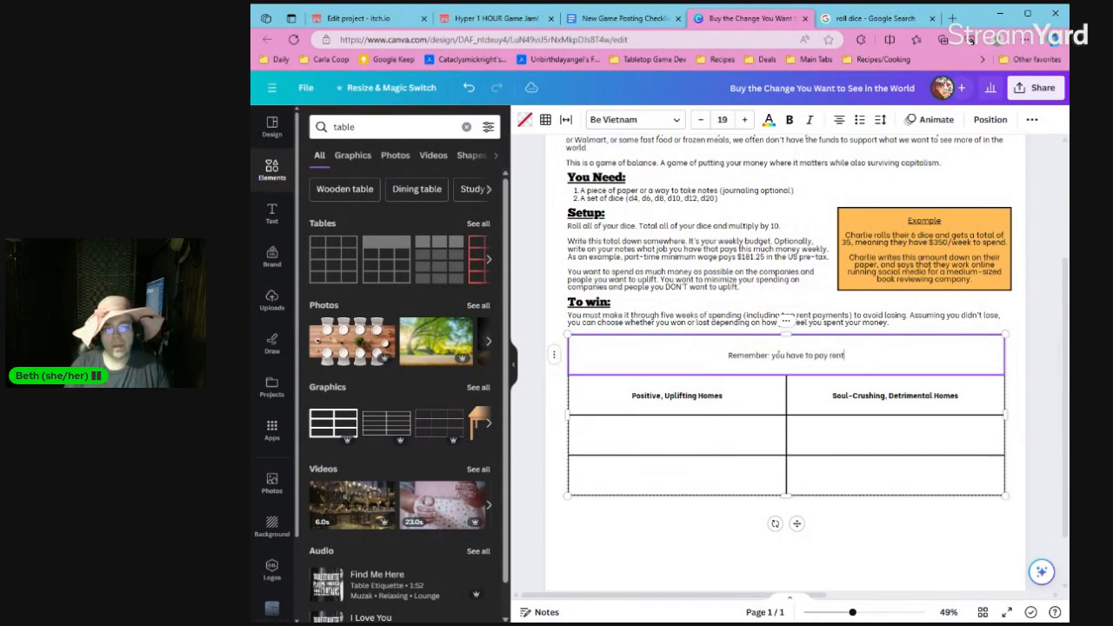
text( on week 1 and week 5)
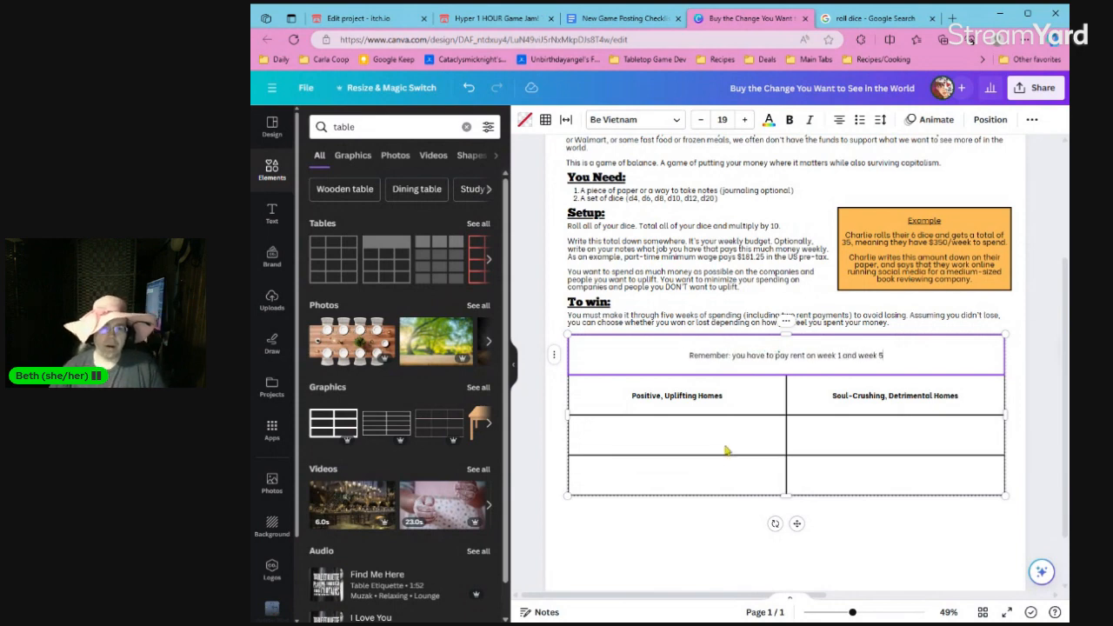
Shrink all four table rows to the height of a single line of text.
click(744, 498)
click(780, 370)
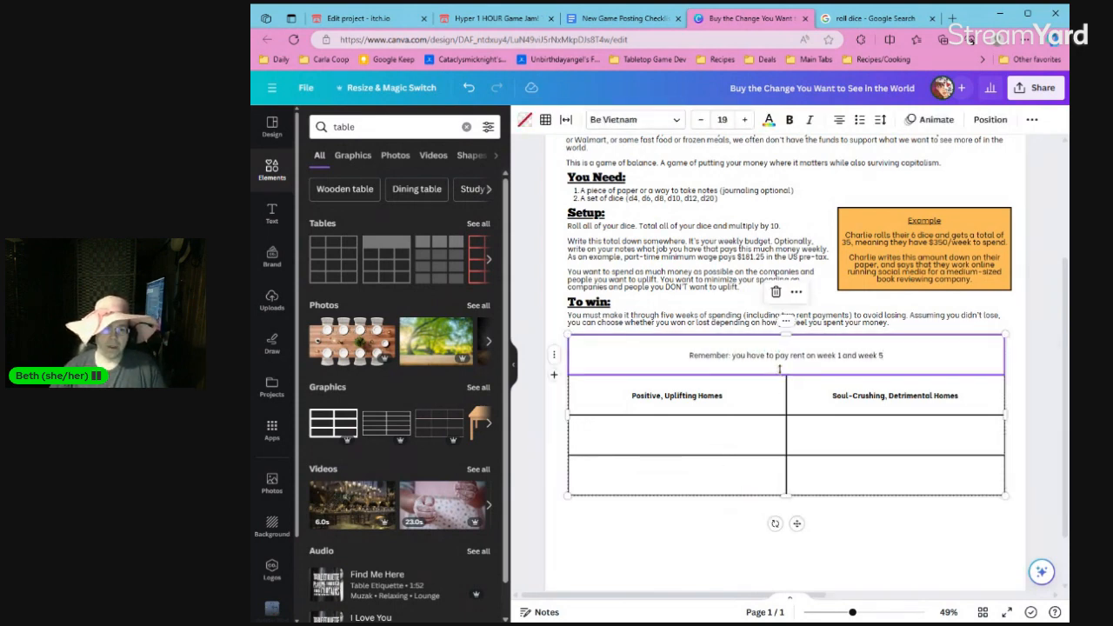
drag(779, 369, 779, 341)
drag(758, 416, 758, 354)
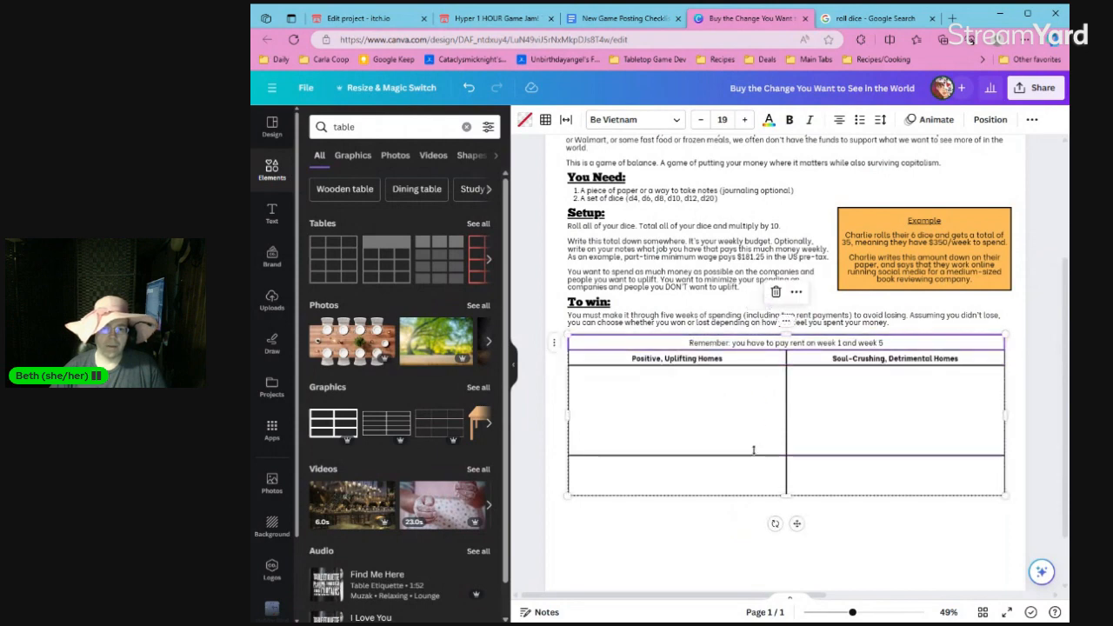
drag(757, 454, 753, 366)
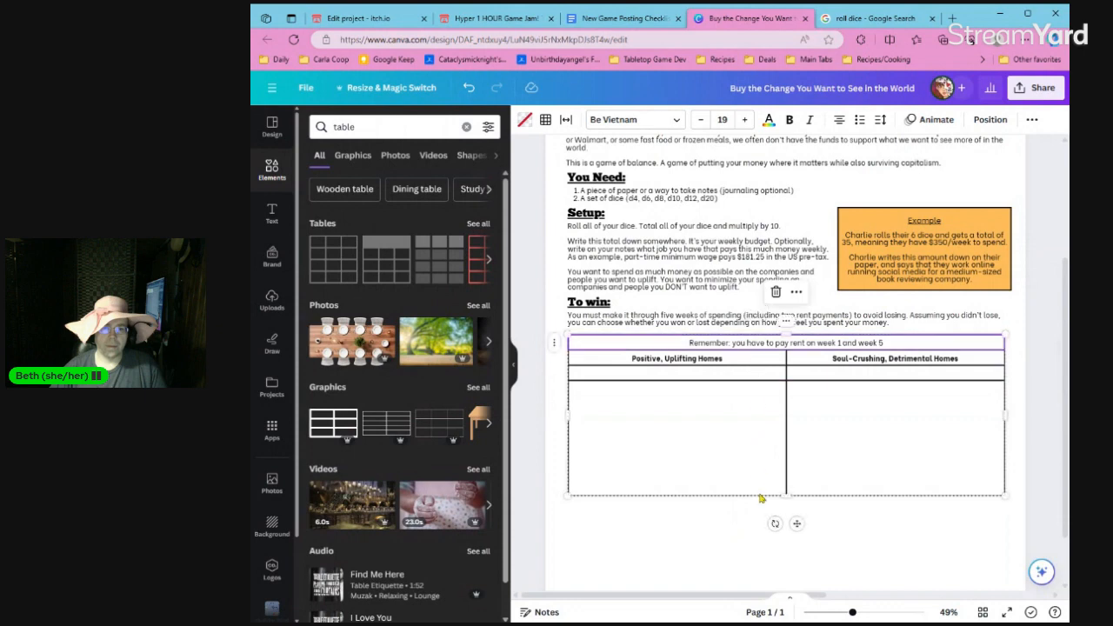
drag(761, 497, 756, 388)
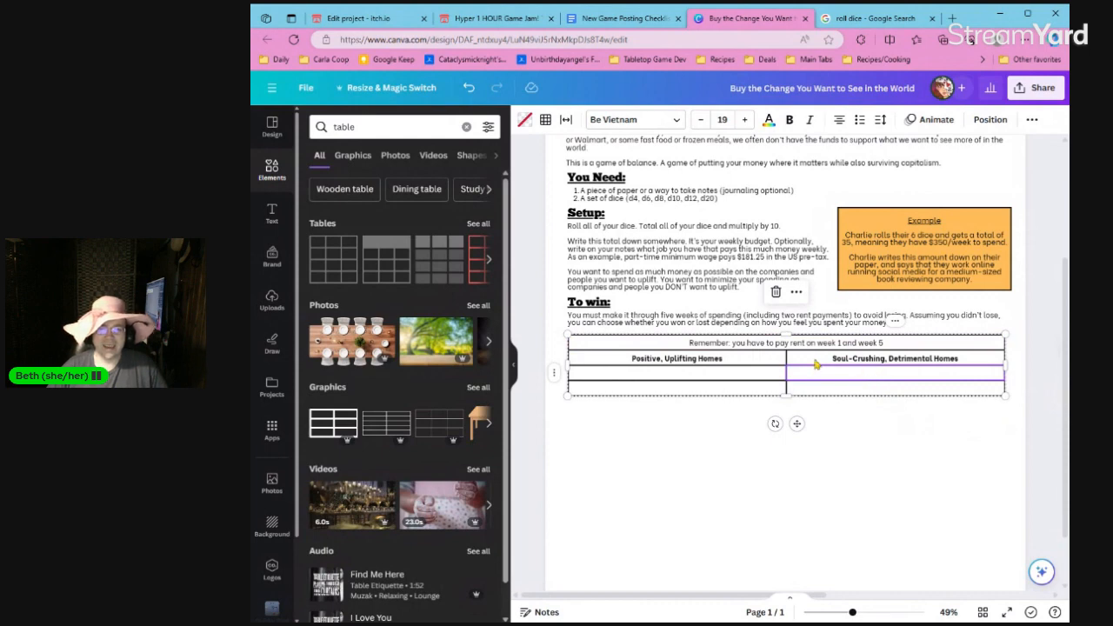
click(818, 361)
click(819, 362)
key(Escape)
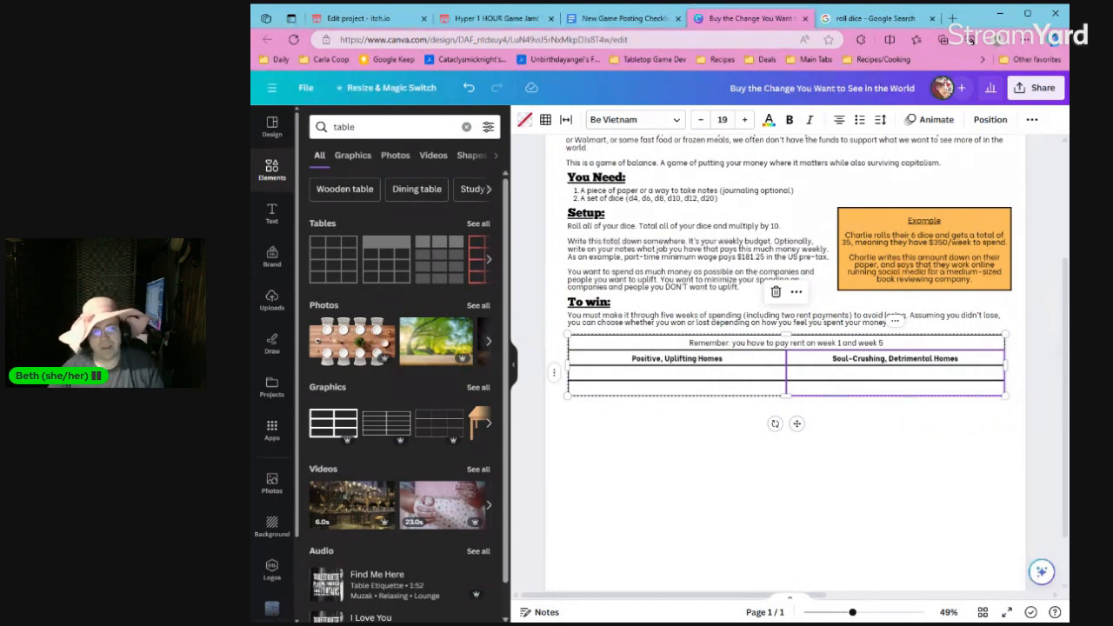
Fill the two cells under "Positive, Uplifting Homes" with "Buying your own home" and "Renting with a friend".
click(751, 381)
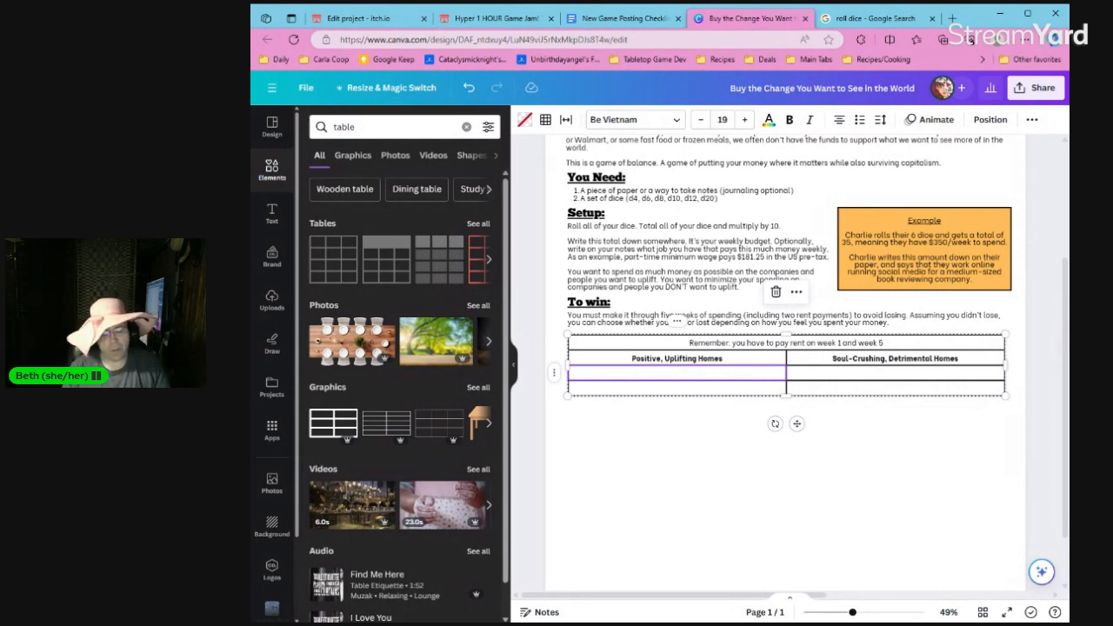
text(Buying your own home)
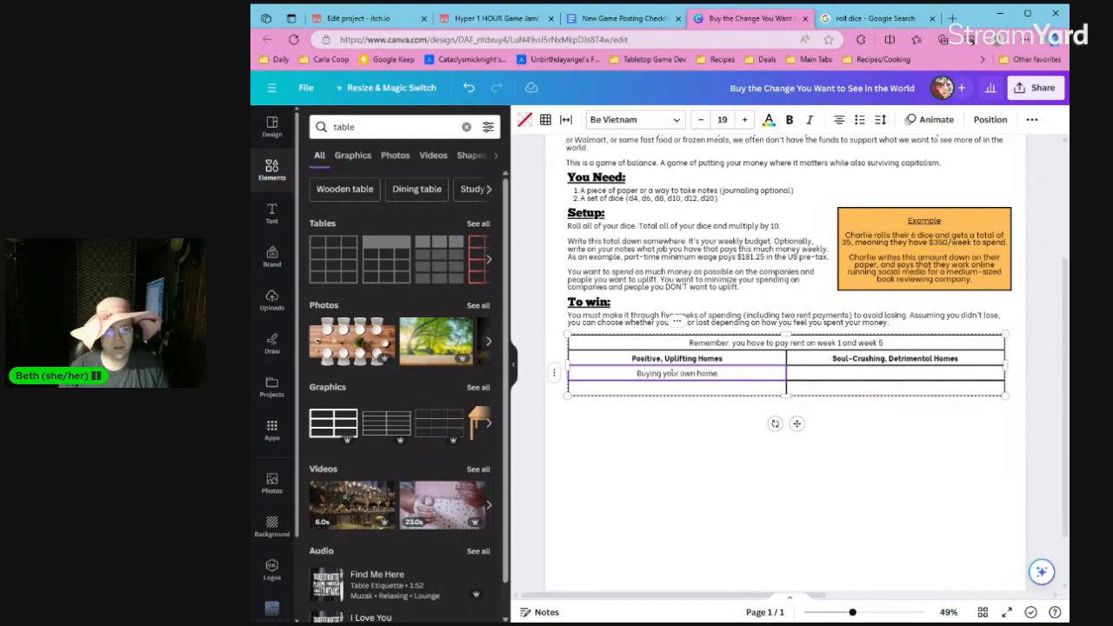
click(672, 388)
text(Renting)
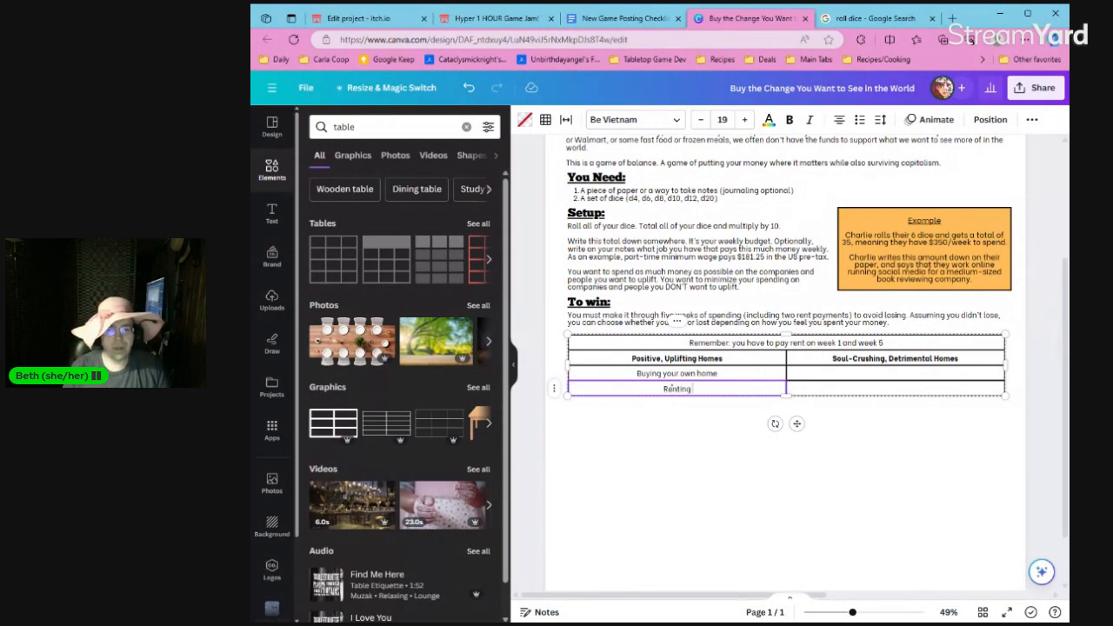
text( with)
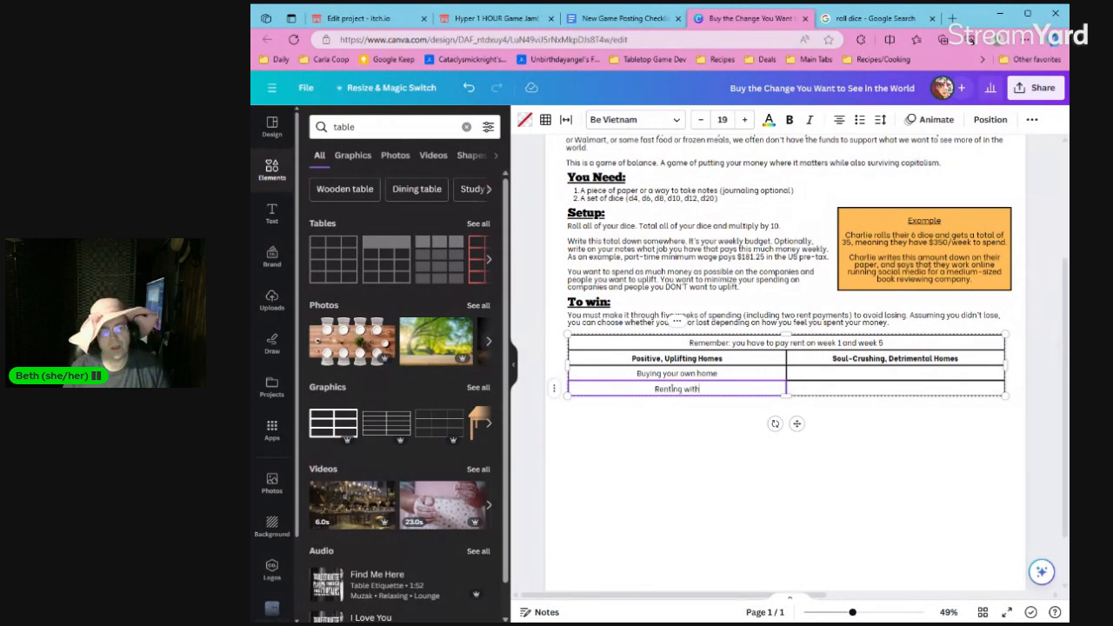
text( a fri)
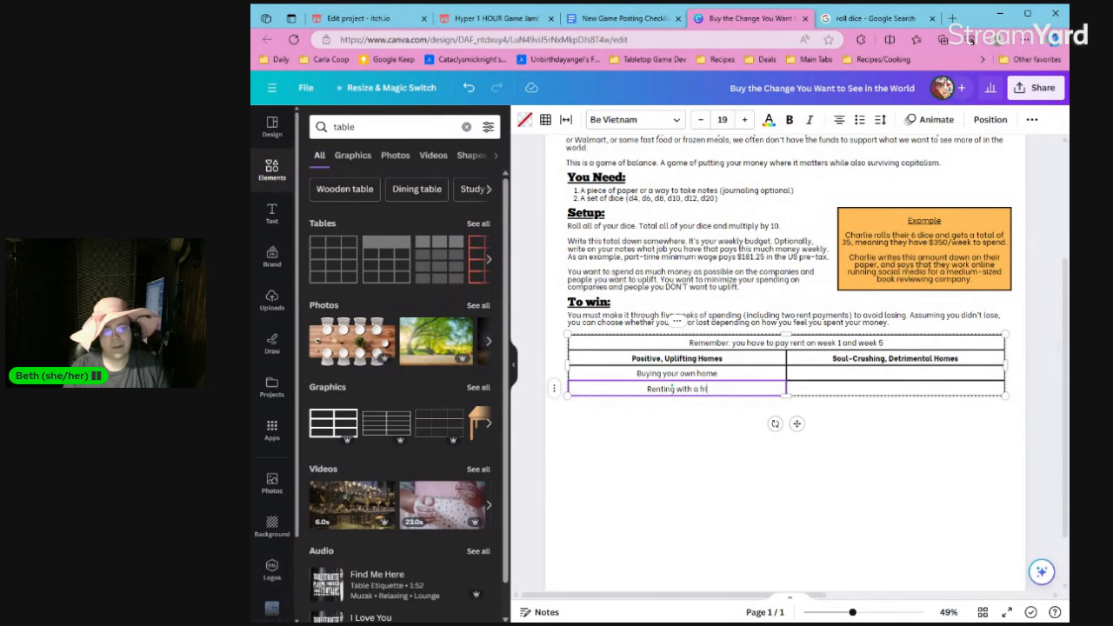
text(end)
Prefix "Renting with a friend" with "$225 - " and "Buying your own home" with "$450 - ".
key(ctrl+a)
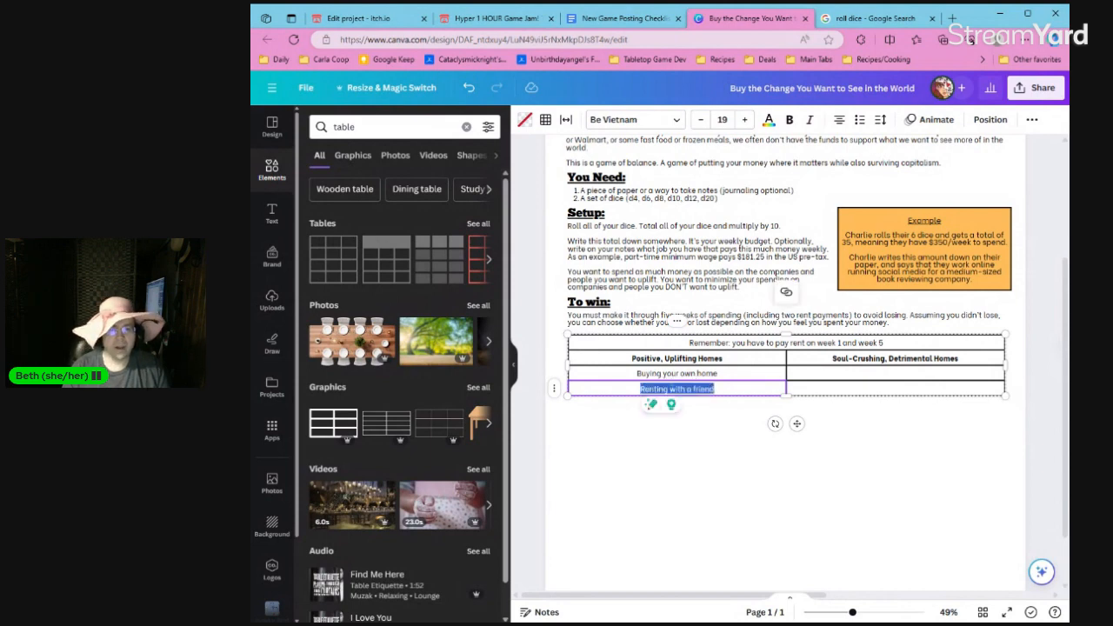
key(Right)
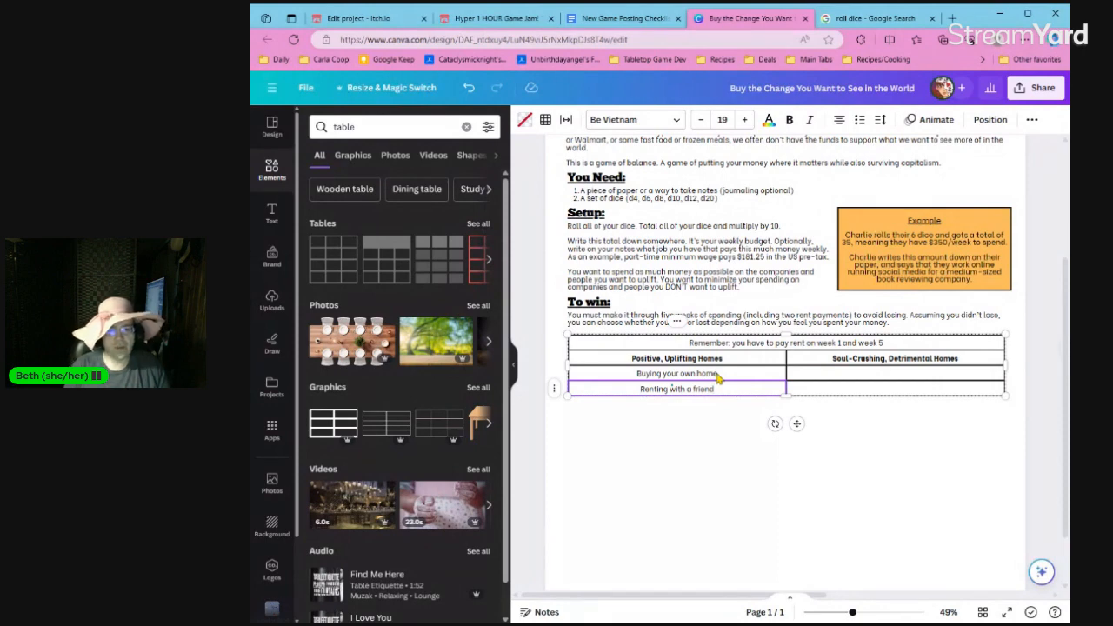
key(Home)
text($)
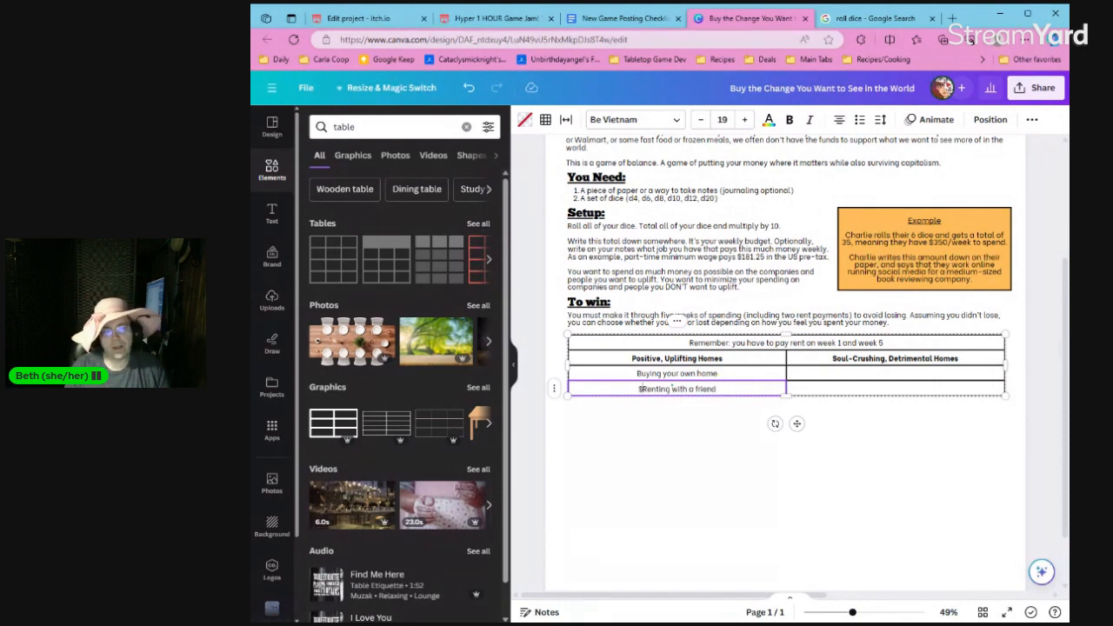
text(225)
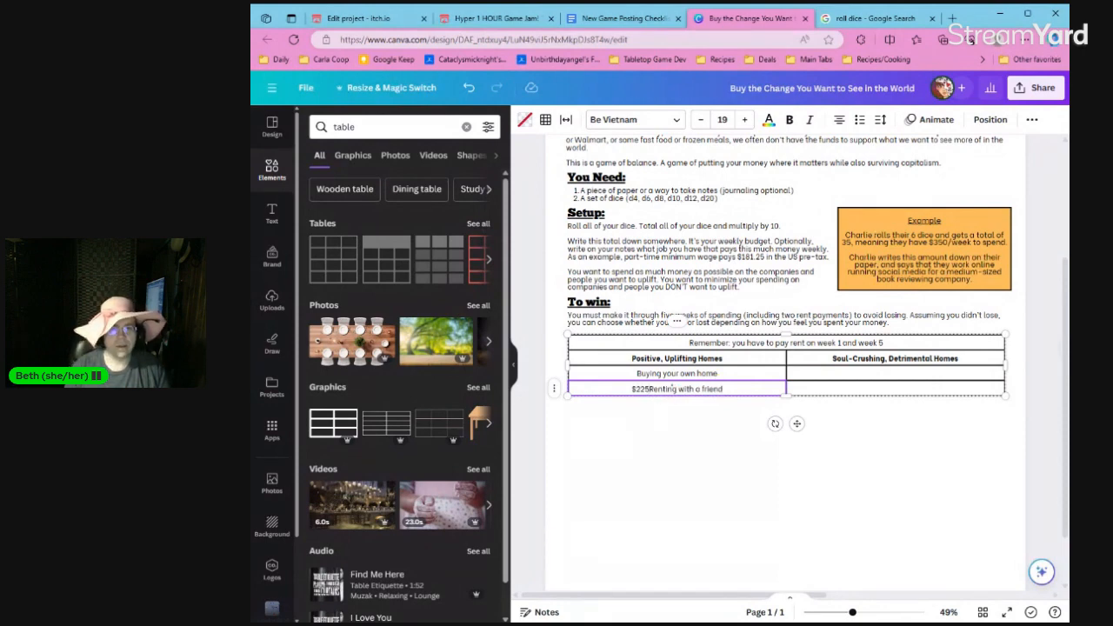
text( -)
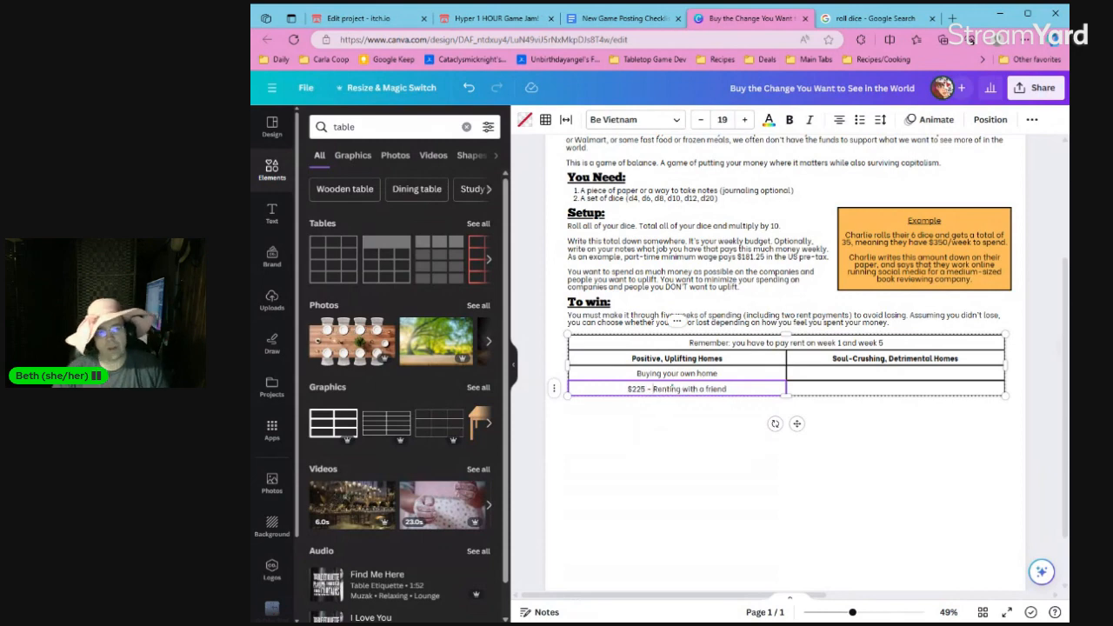
double_click(719, 374)
key(Home)
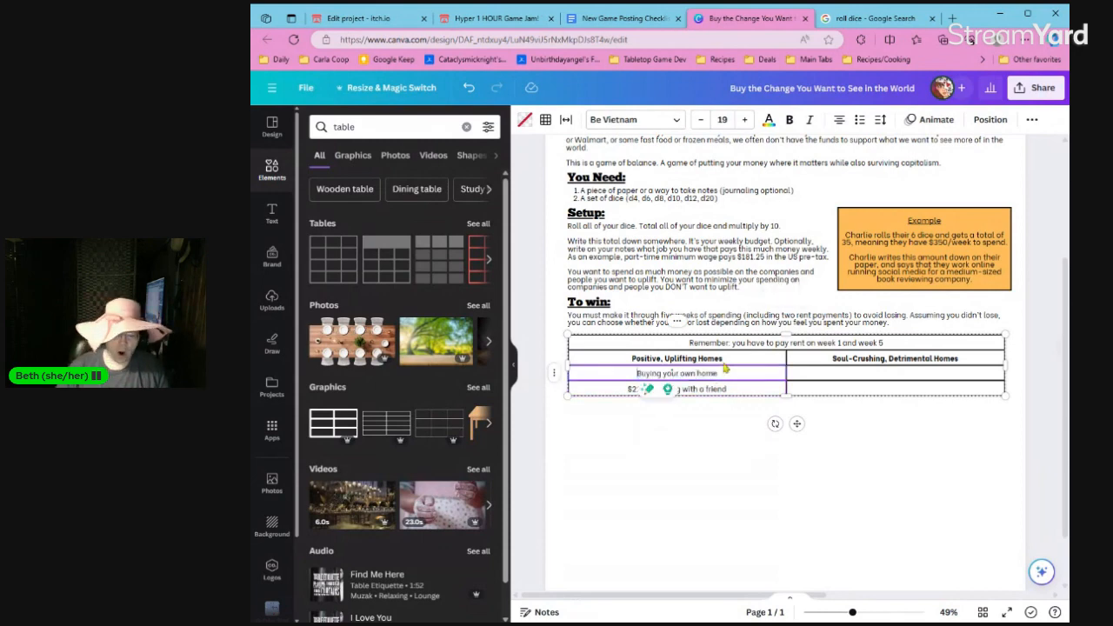
text($)
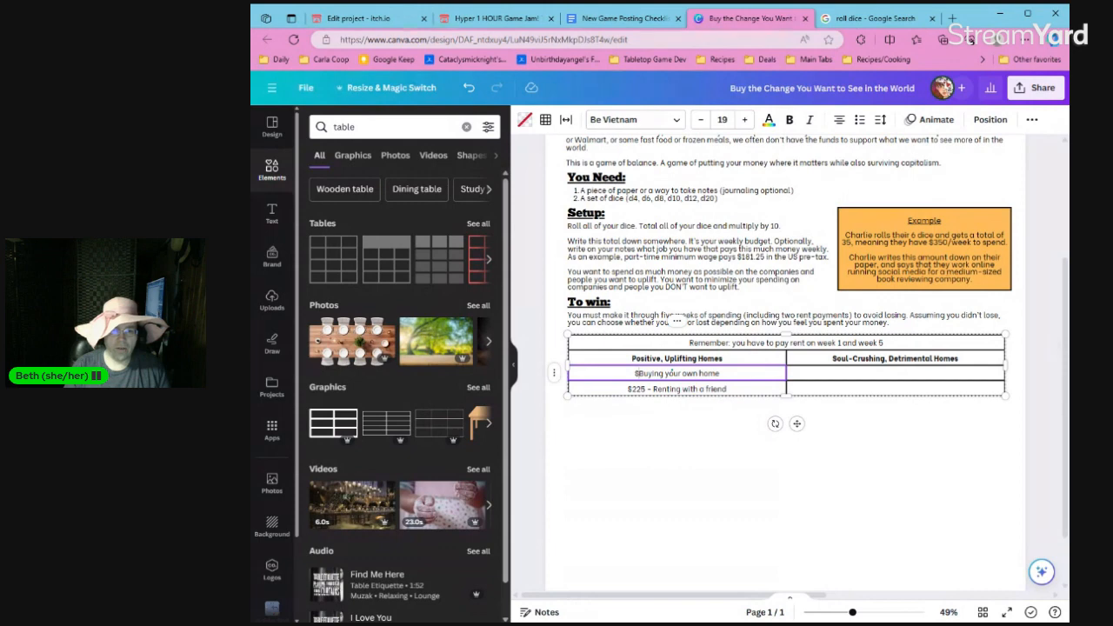
text(450 -)
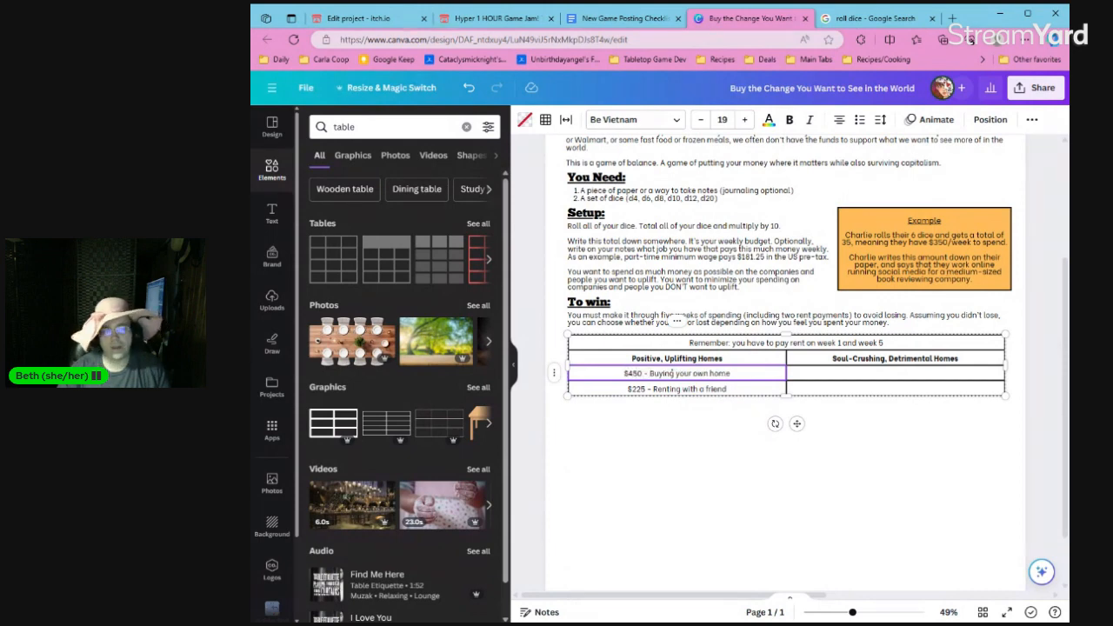
Add an empty row below the "Renting with a friend" row of the homes table.
scroll(738, 298, up, 3)
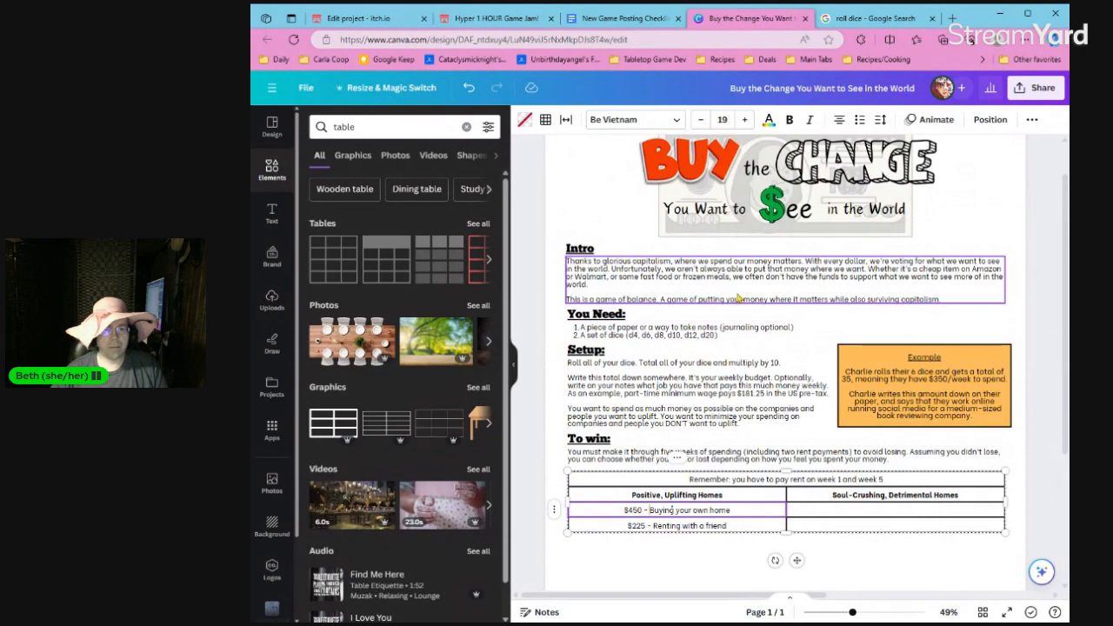
scroll(746, 388, down, 3)
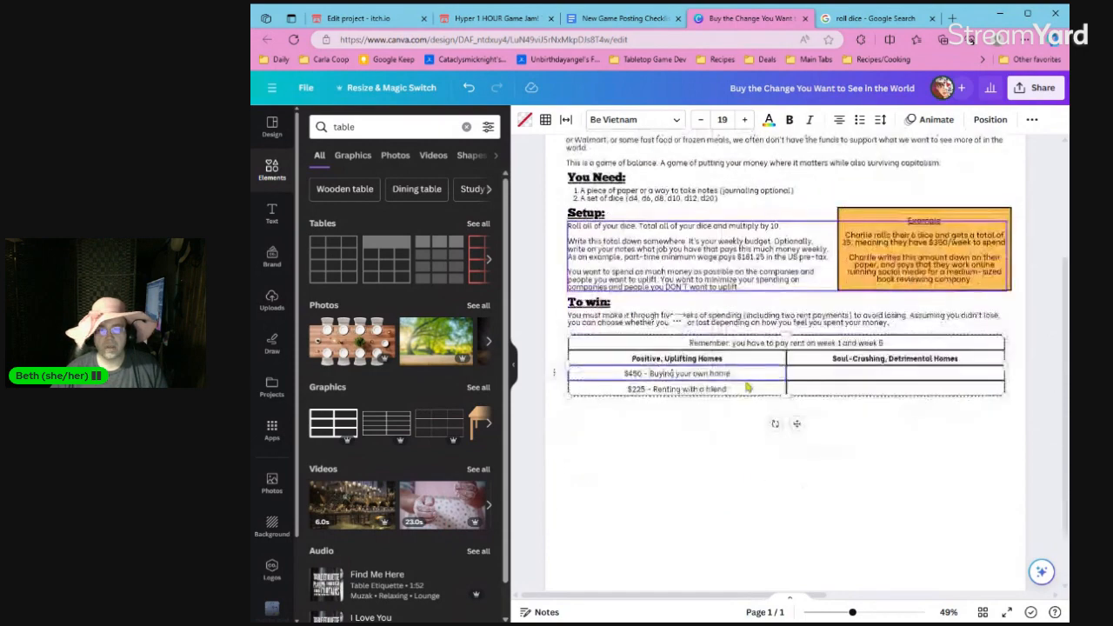
click(734, 421)
double_click(727, 391)
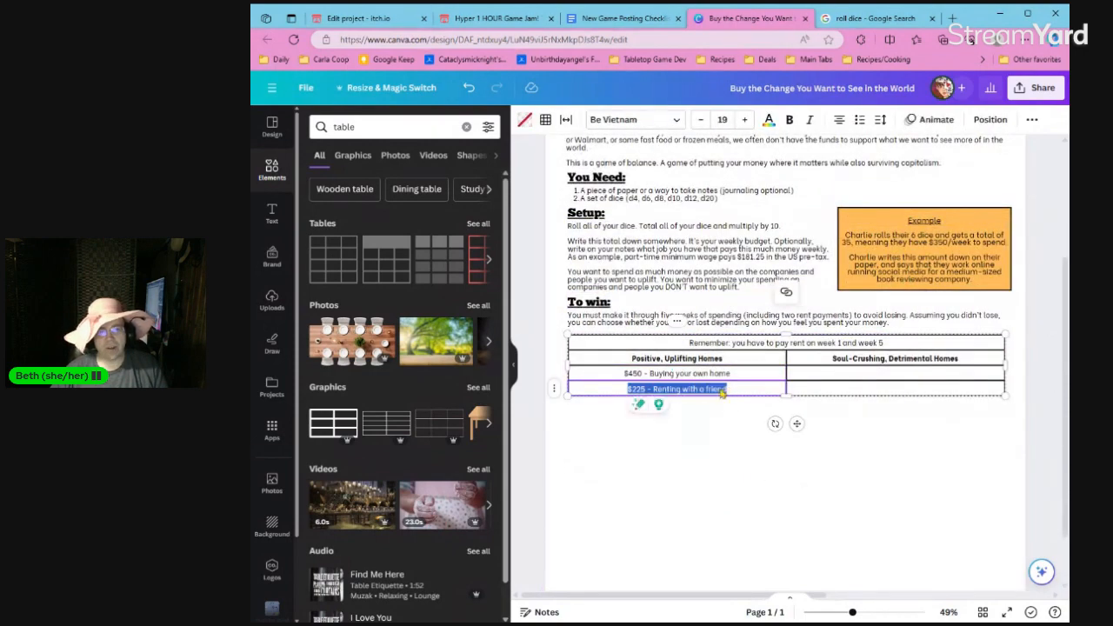
click(554, 389)
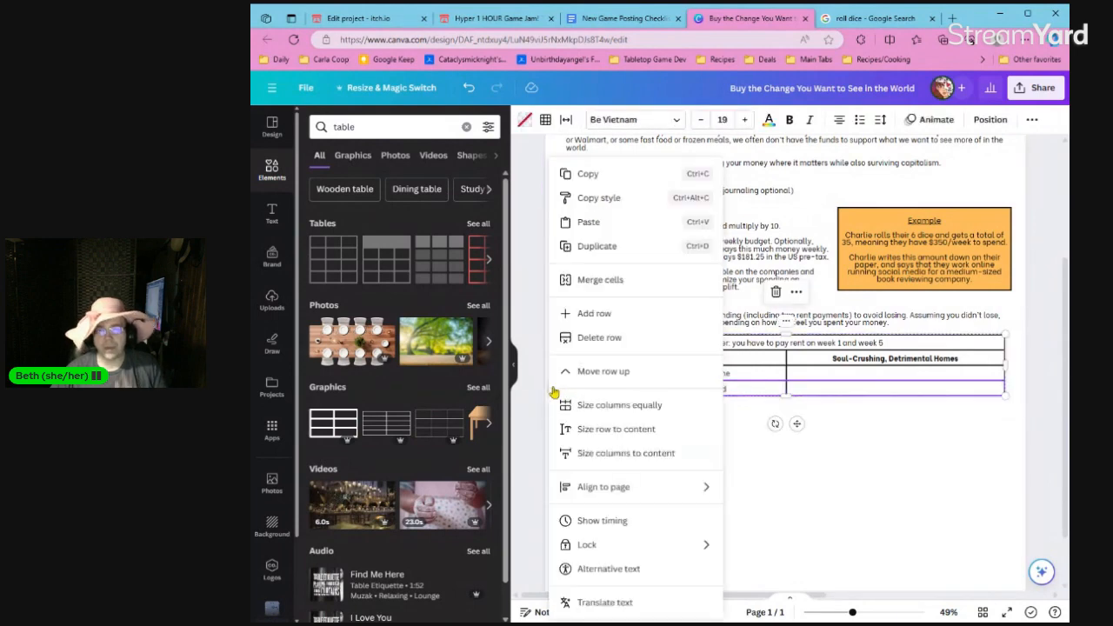
click(595, 313)
click(654, 403)
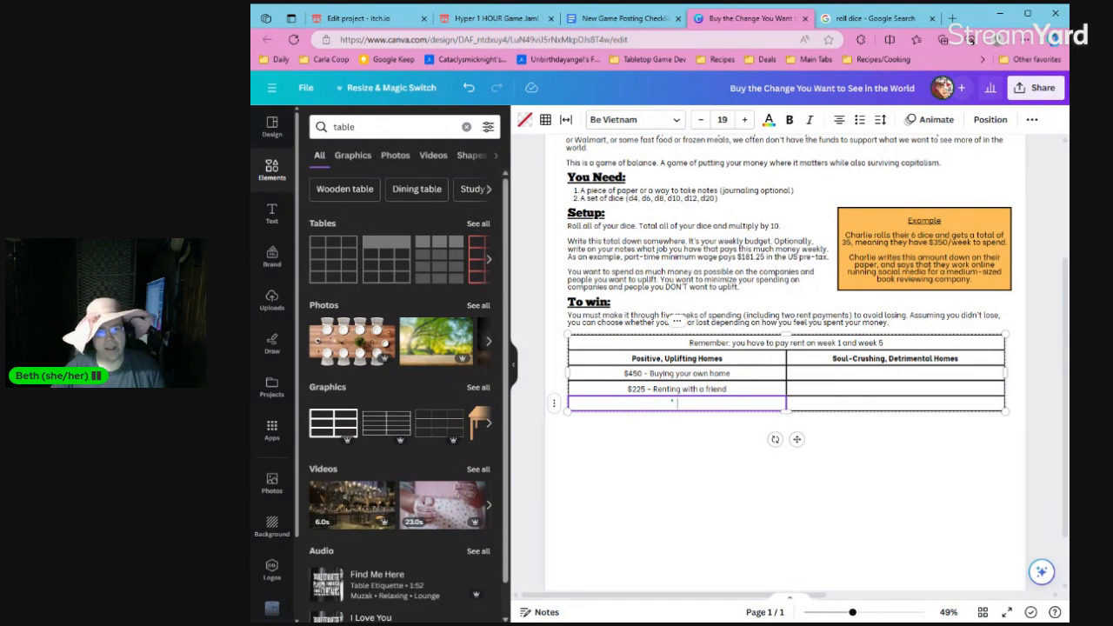
right_click(552, 405)
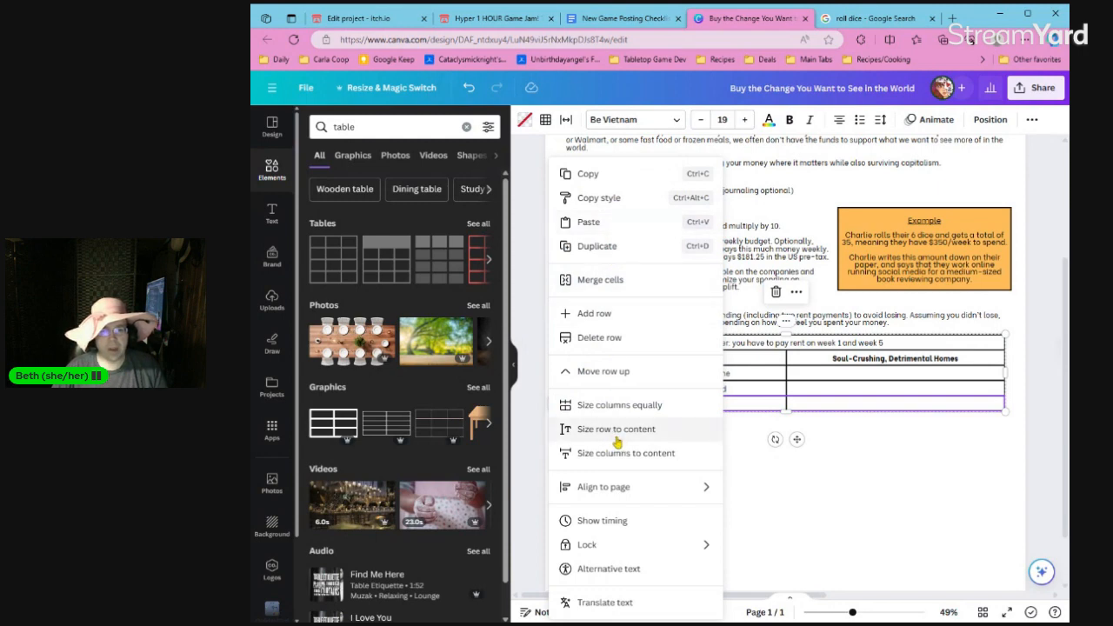
click(744, 408)
click(744, 409)
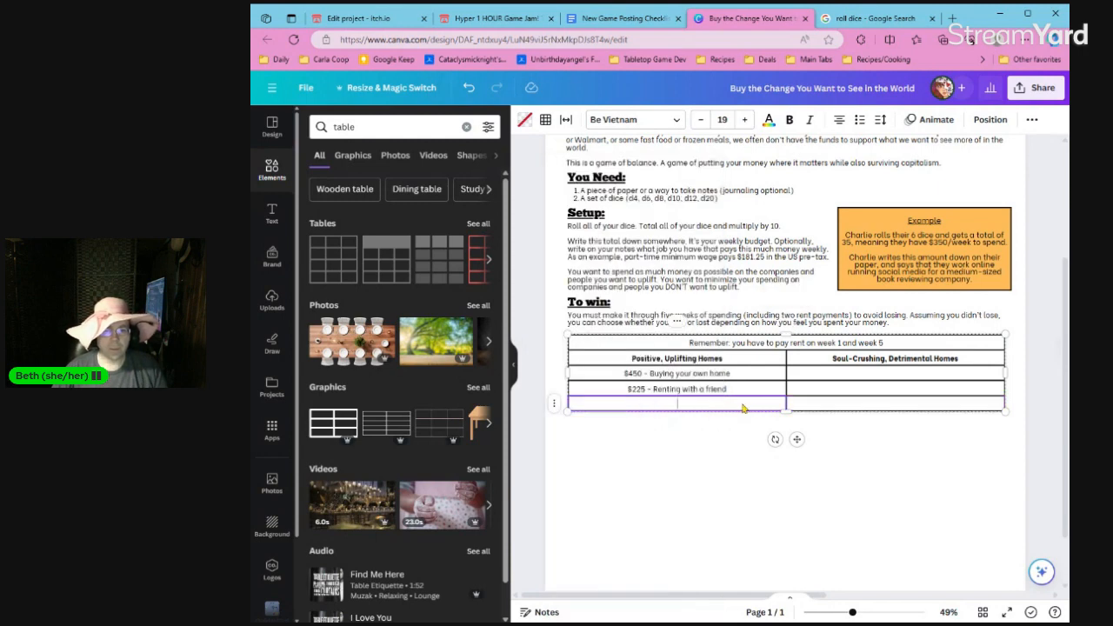
text($)
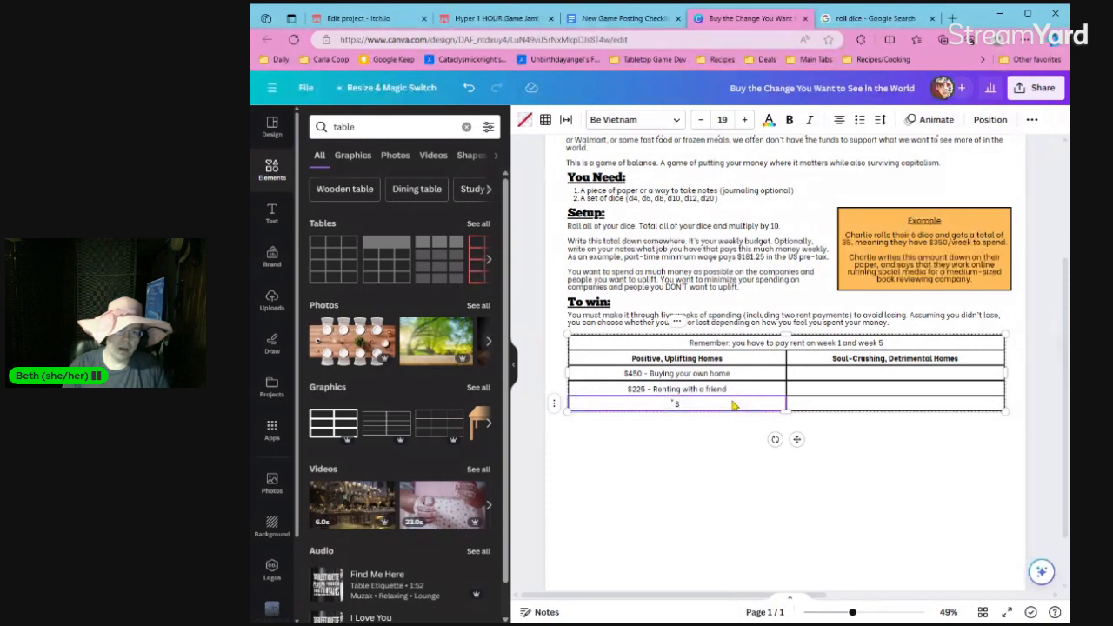
text(300 -)
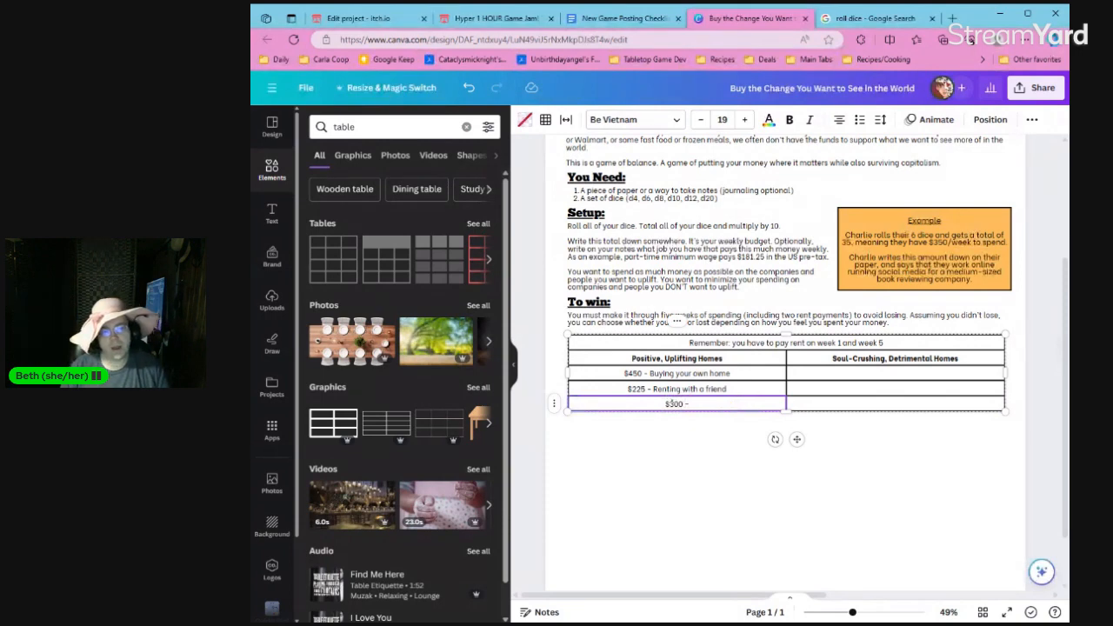
Move "$225 - Renting with a friend" down into the last row's first cell, replacing its contents and leaving the cell above empty.
click(672, 389)
key(ctrl+a)
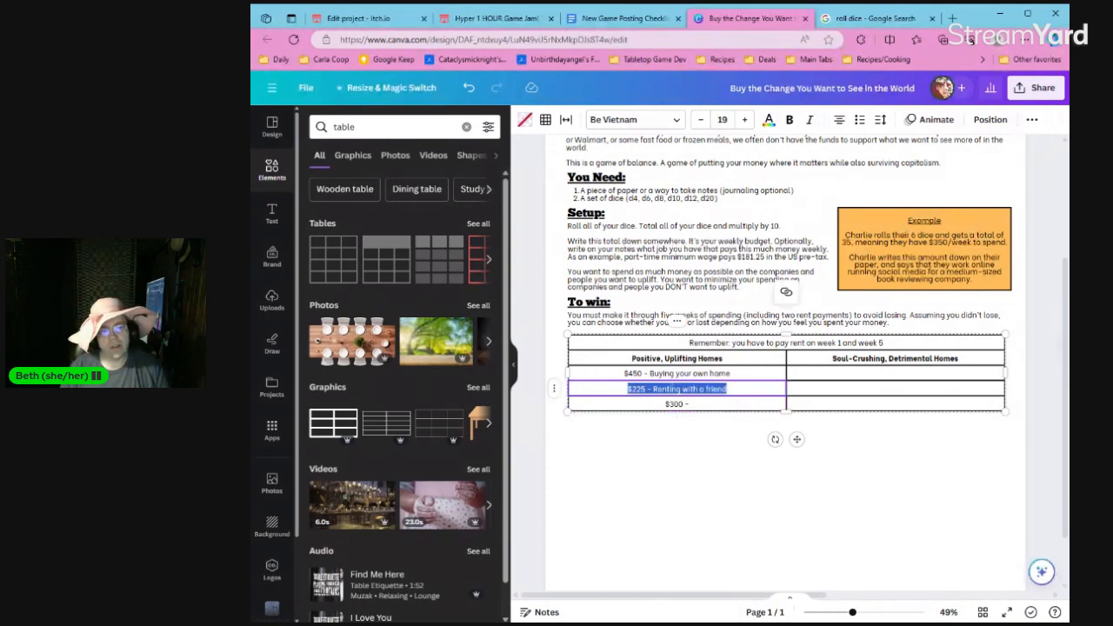
key(ctrl+x)
click(672, 404)
key(ctrl+a)
key(ctrl+v)
click(678, 389)
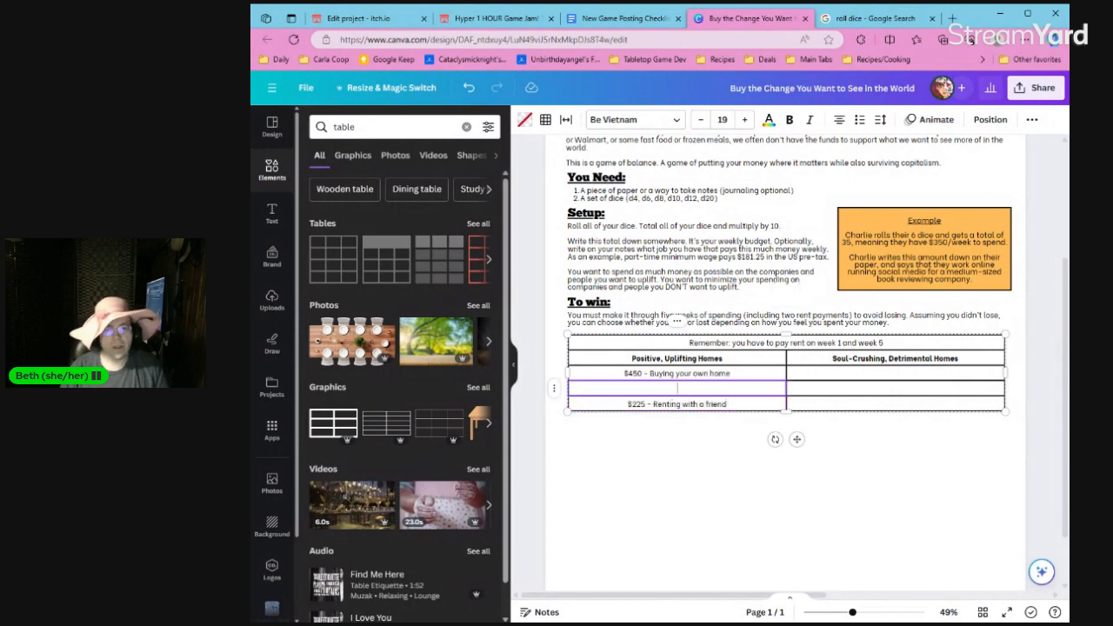
Fill the empty cell between the two existing positive homes with "$350 - Renting from a lovely landlord (utilities included)".
text($300)
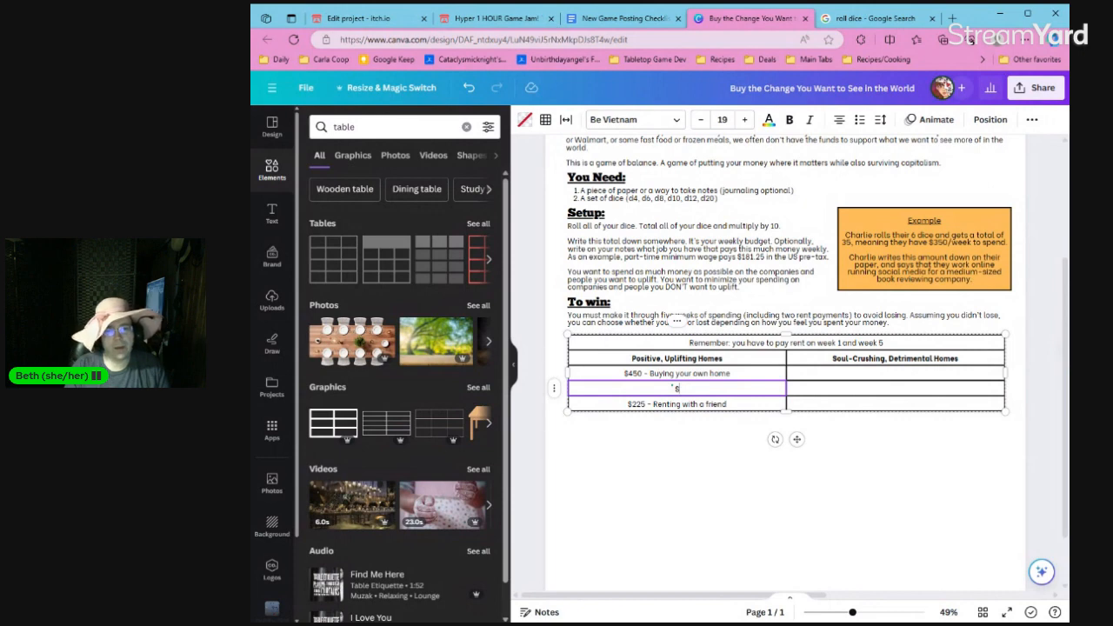
text(350)
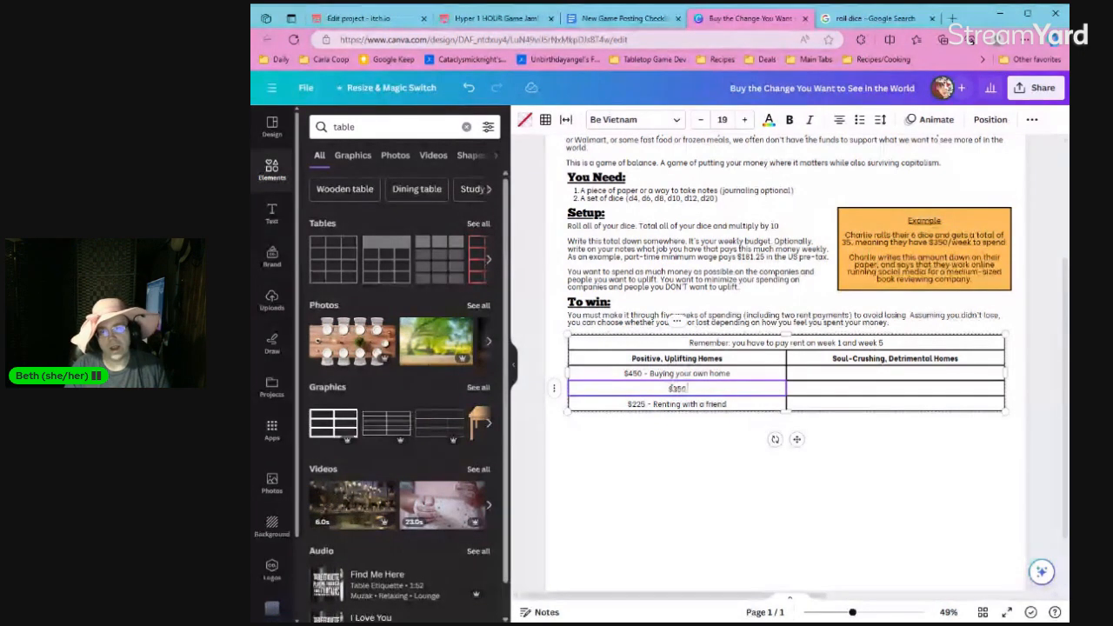
text( - Rent)
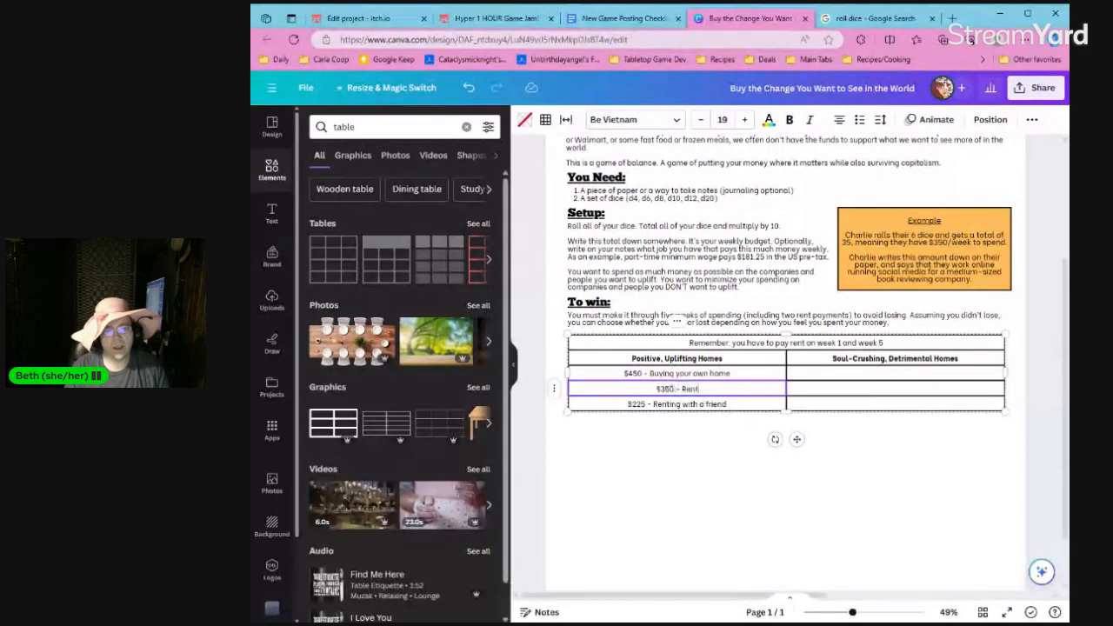
text(ing from a)
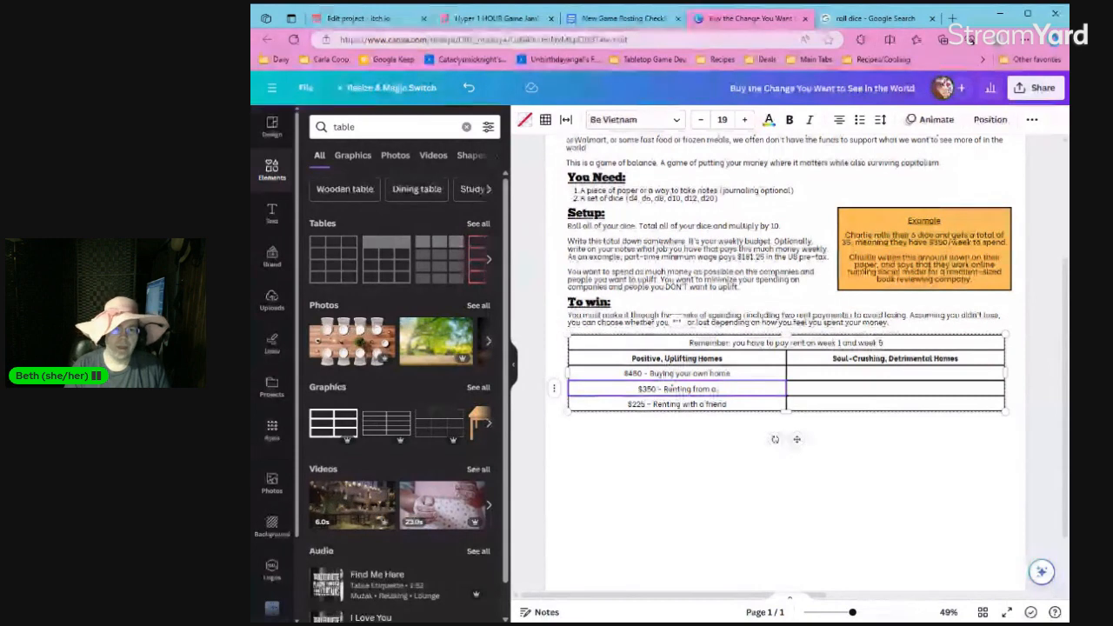
text( loa)
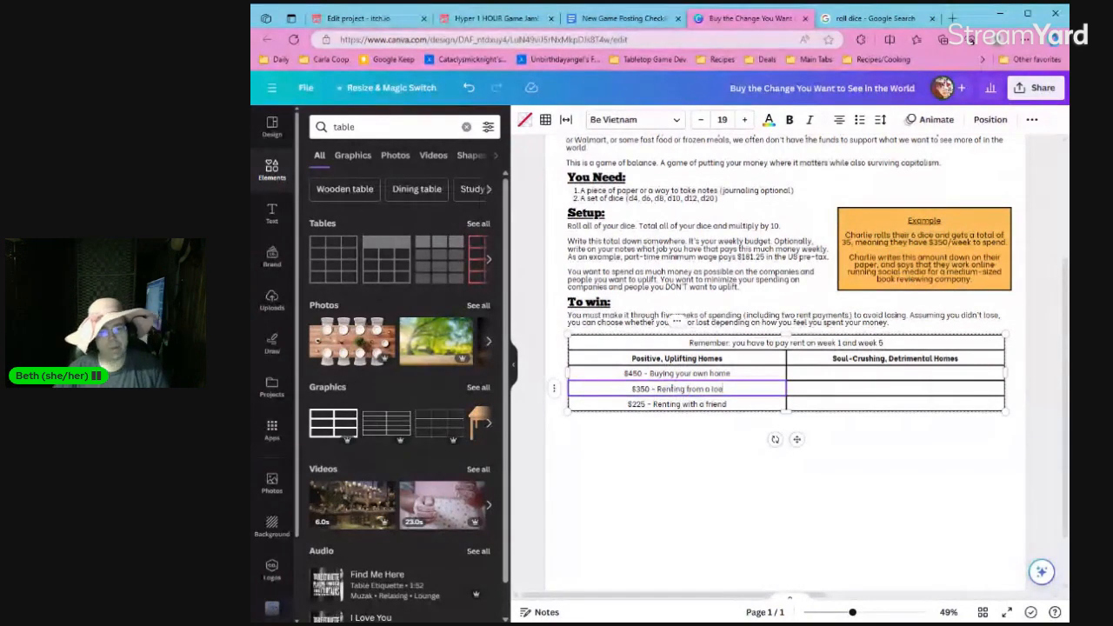
key(BackSpace)
text(vely landlord ()
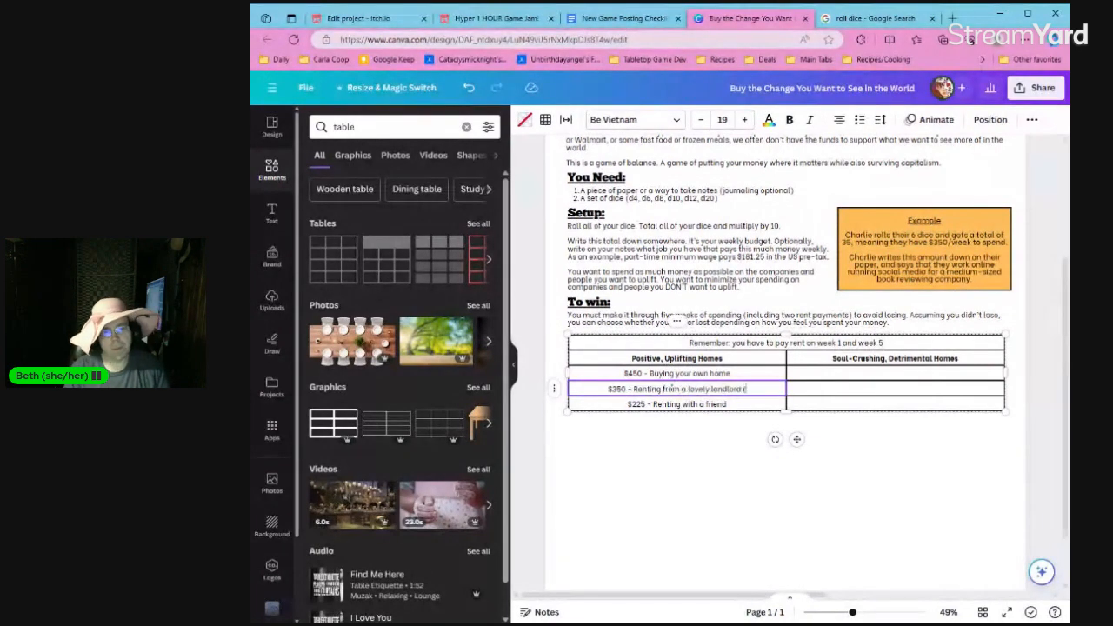
text(utilit)
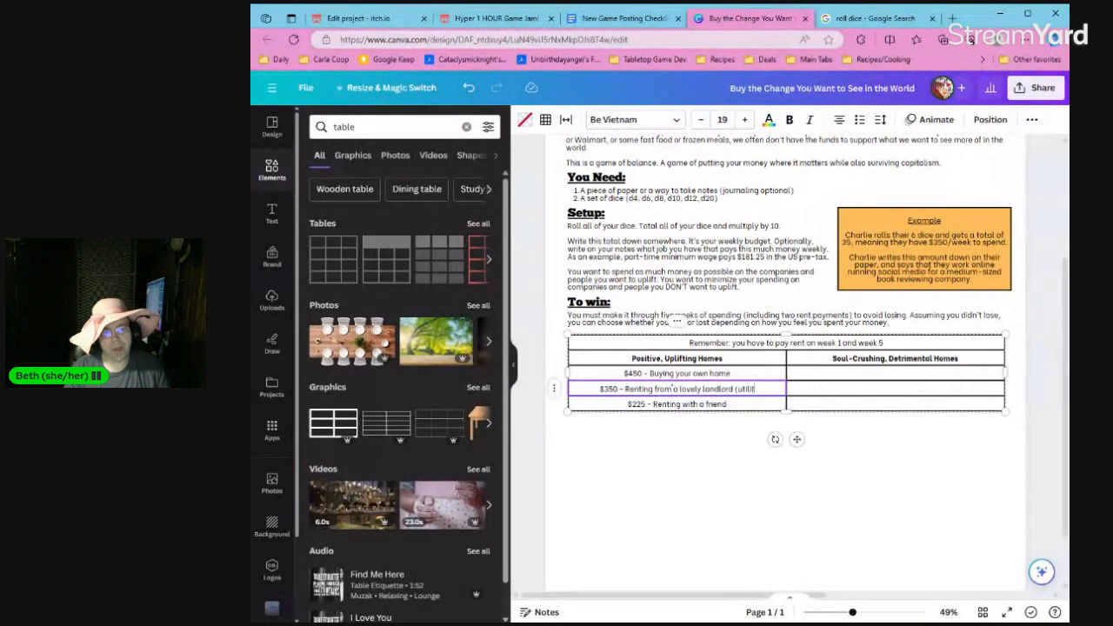
text(ies included))
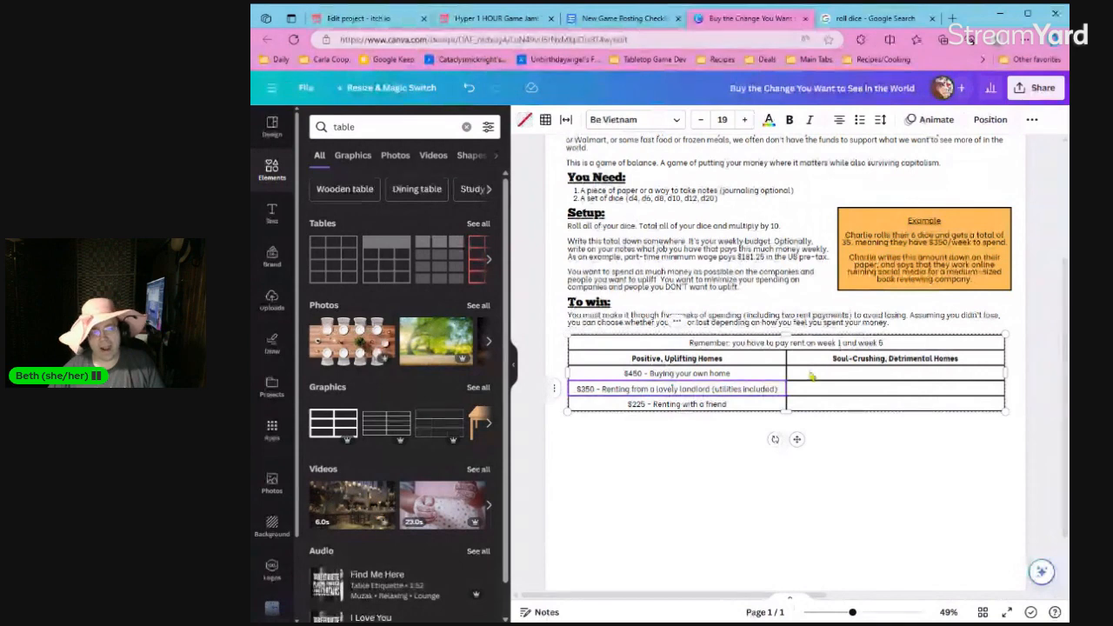
Fill the "Positive, Uplifting Homes" heading and the three cells below it with pale green #E2FFBE.
drag(765, 359, 748, 409)
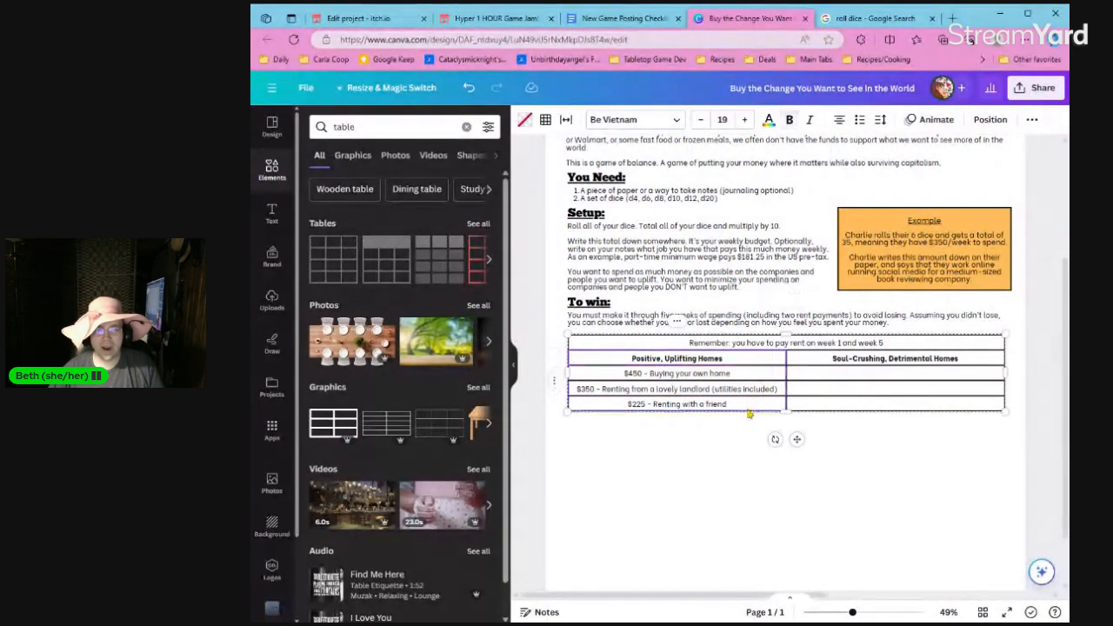
click(777, 120)
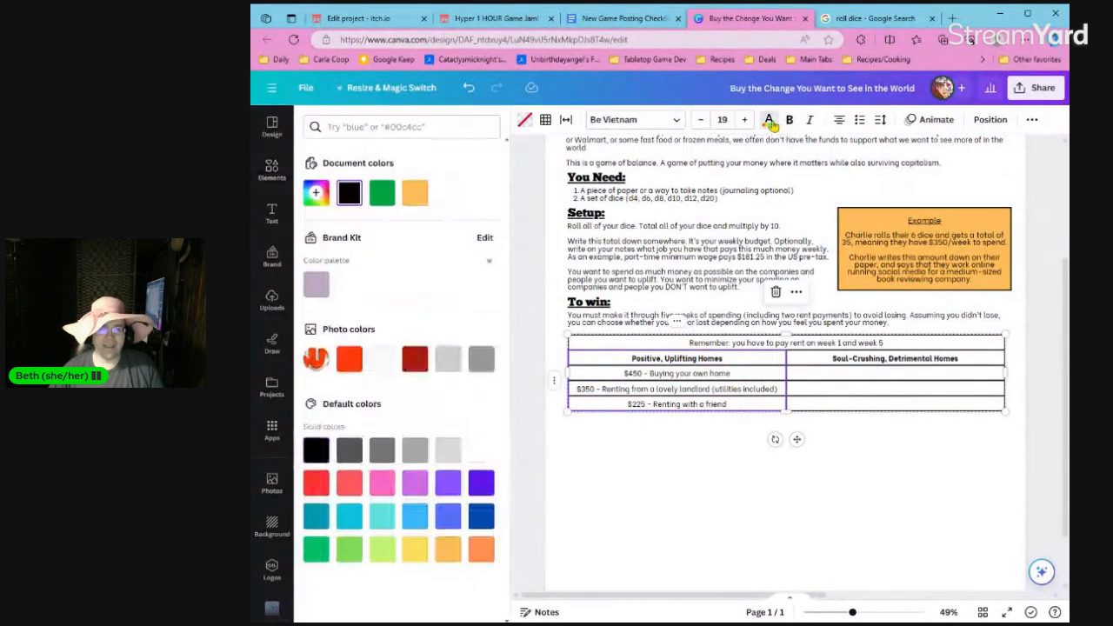
click(524, 120)
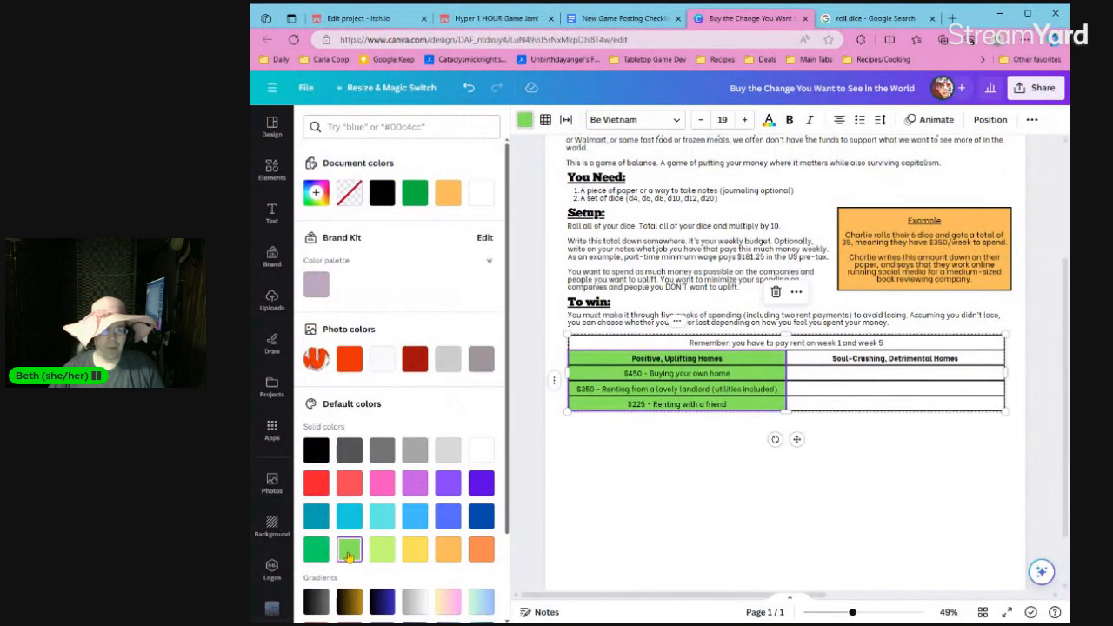
click(376, 551)
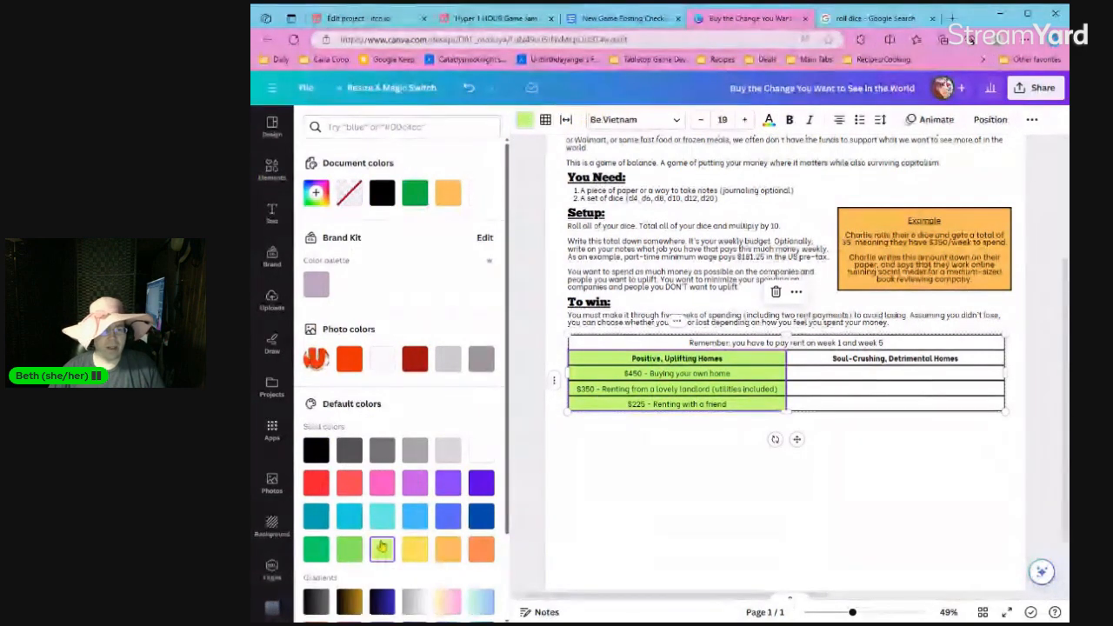
click(318, 194)
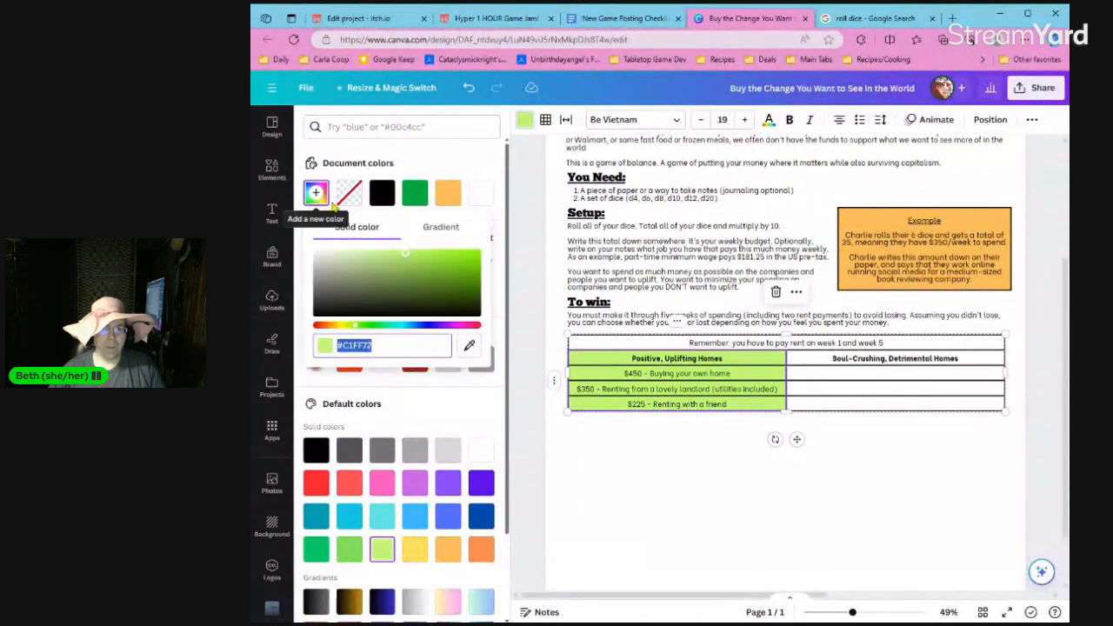
drag(404, 261, 356, 253)
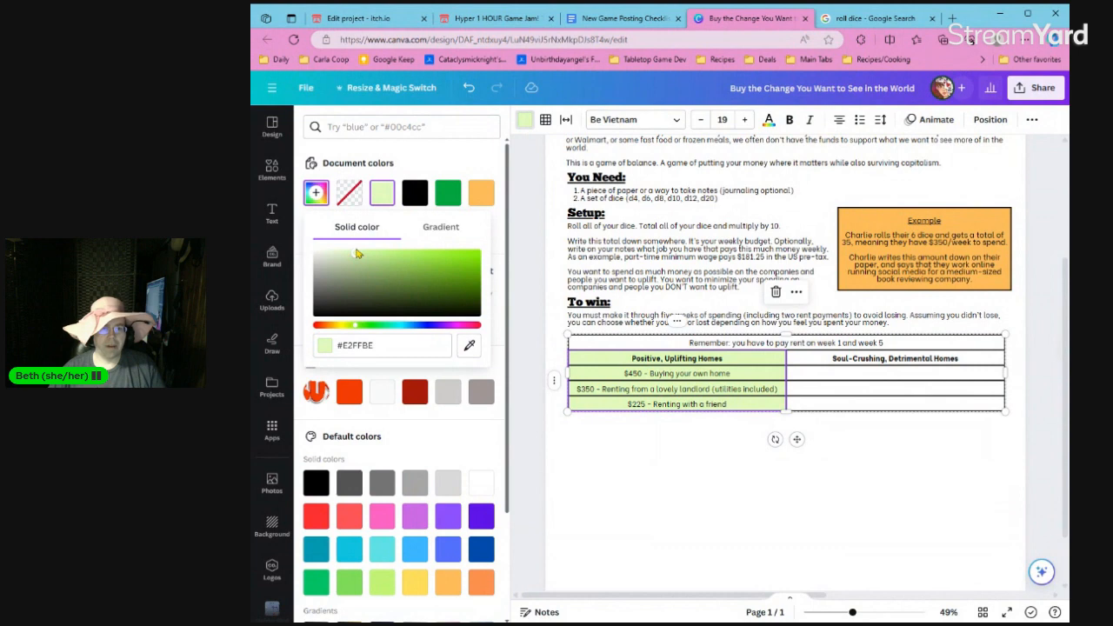
click(618, 440)
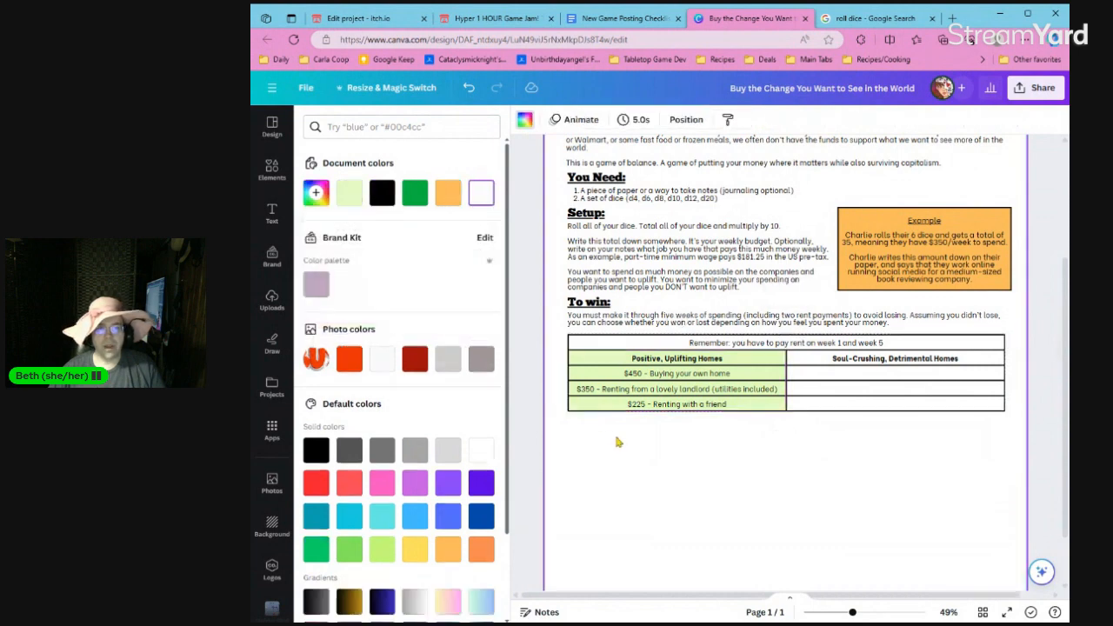
Fill the "Soul-Crushing, Detrimental Homes" heading and the three cells below it with pale pink #FFCECE.
click(843, 365)
shift+click(848, 406)
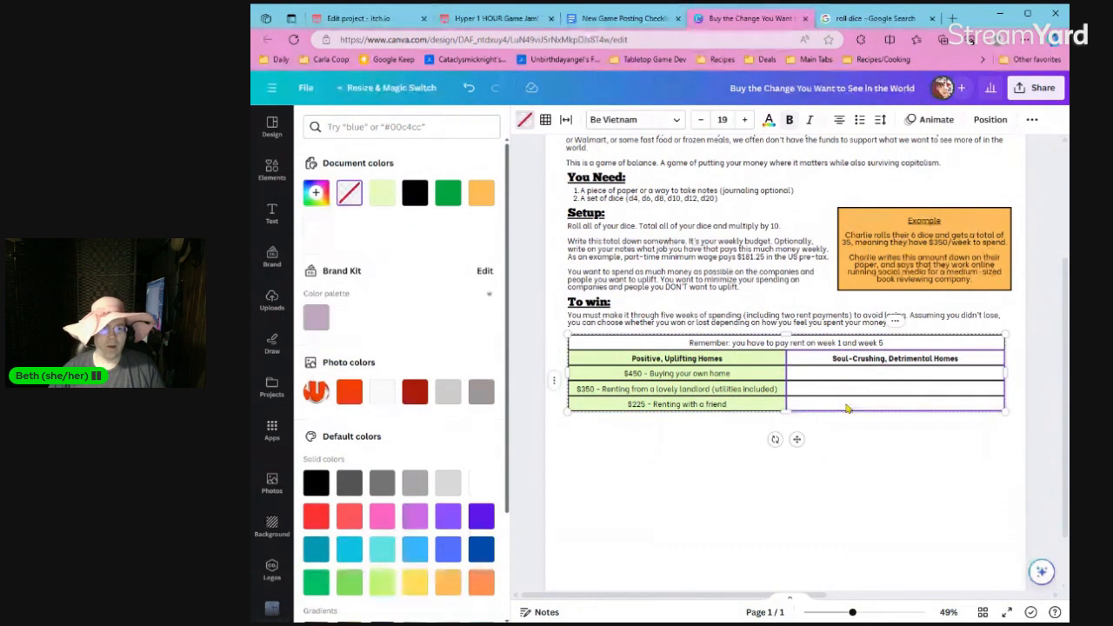
scroll(375, 490, down, 1)
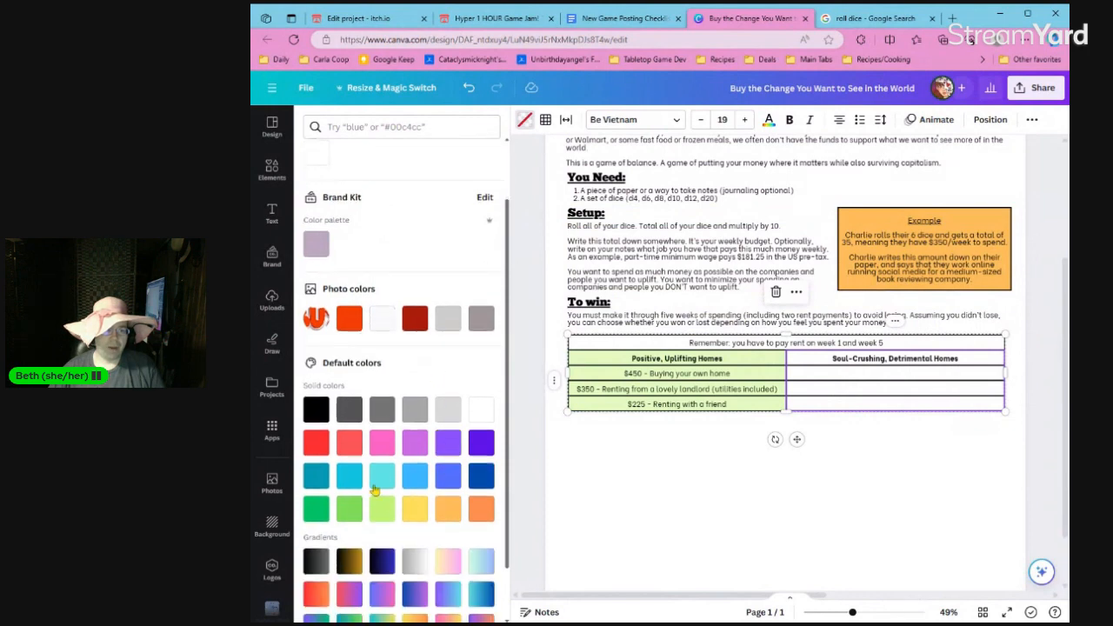
click(349, 443)
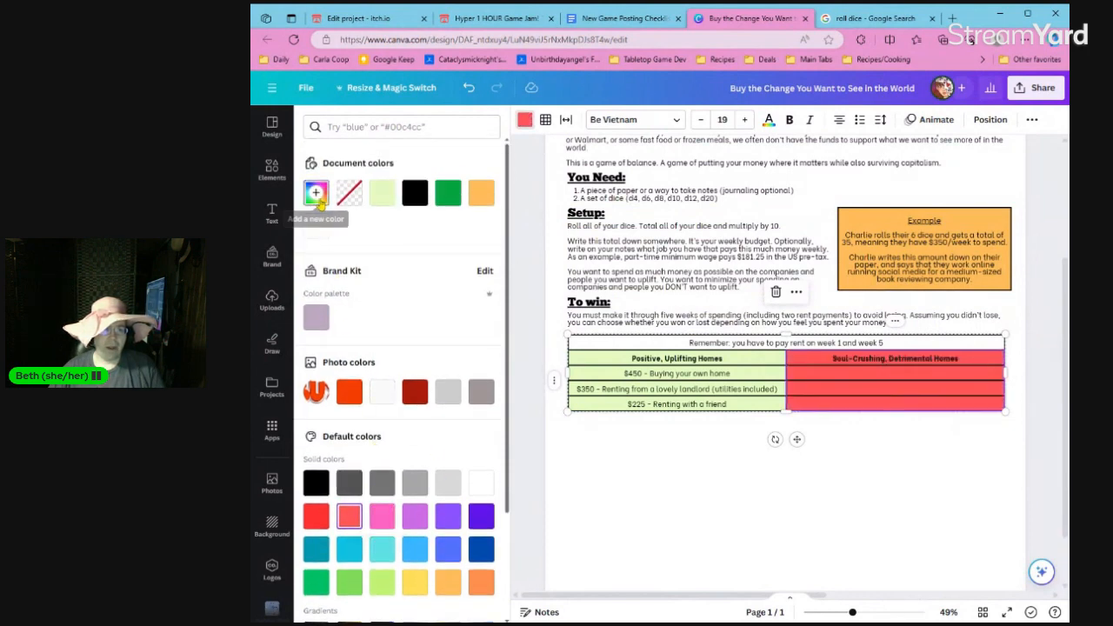
click(315, 193)
drag(431, 257, 347, 246)
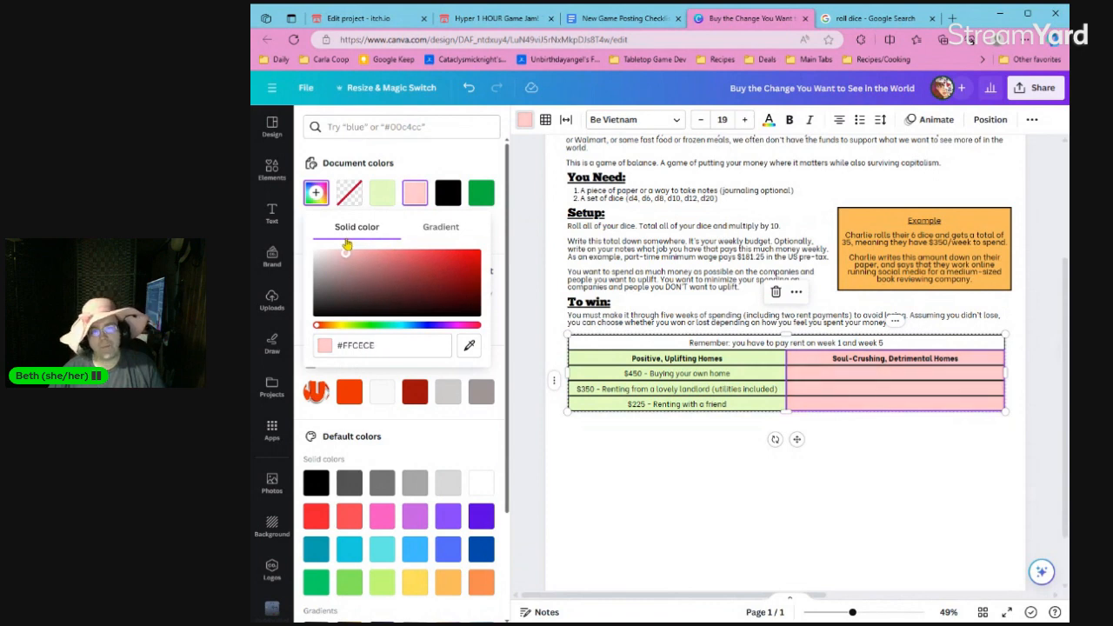
click(684, 484)
Give the table's rent reminder row the document's orange fill and make its text bold.
click(706, 346)
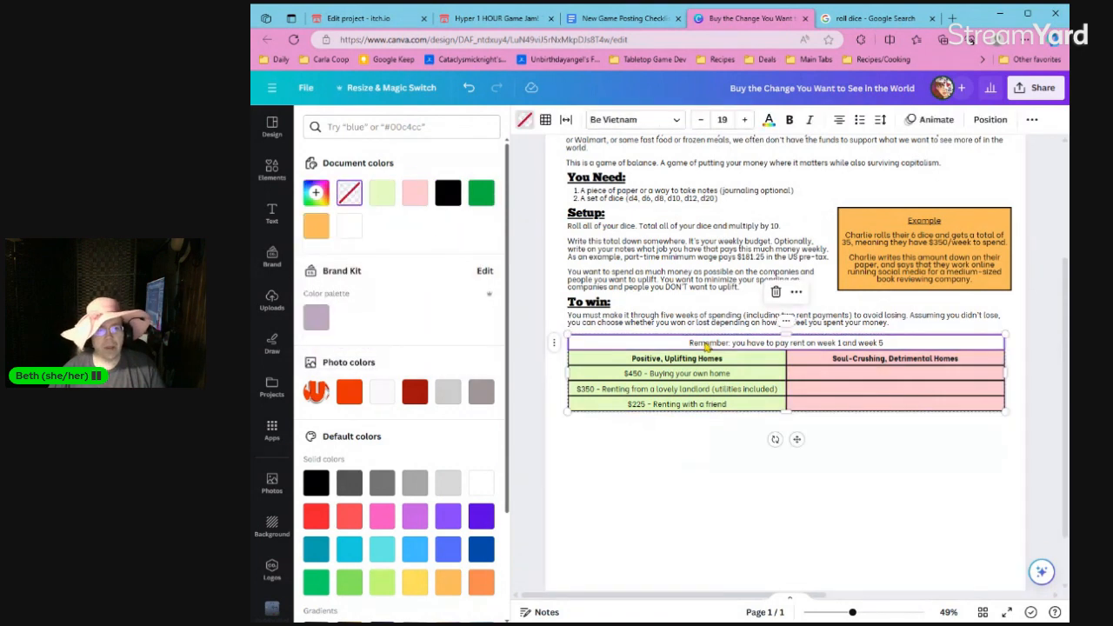
click(316, 226)
click(685, 435)
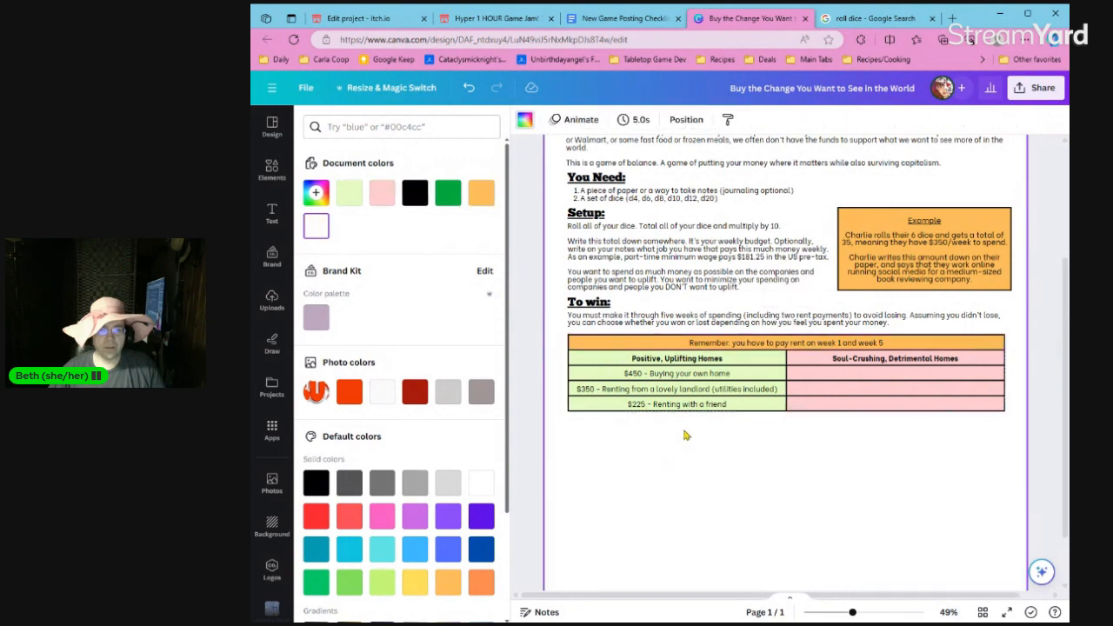
click(740, 347)
key(ctrl+b)
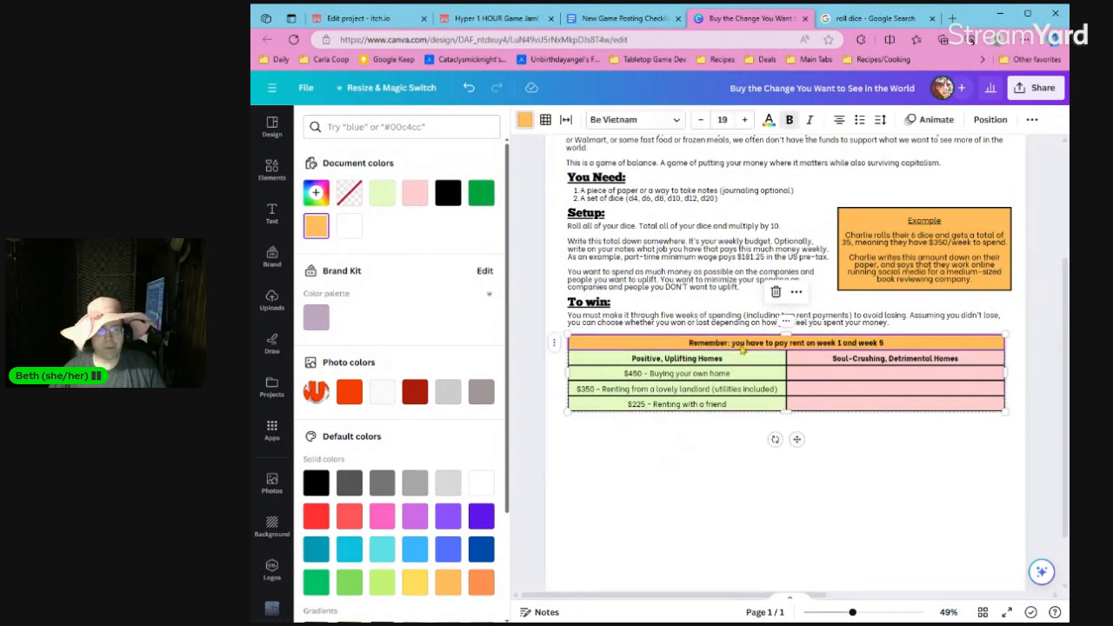
click(737, 444)
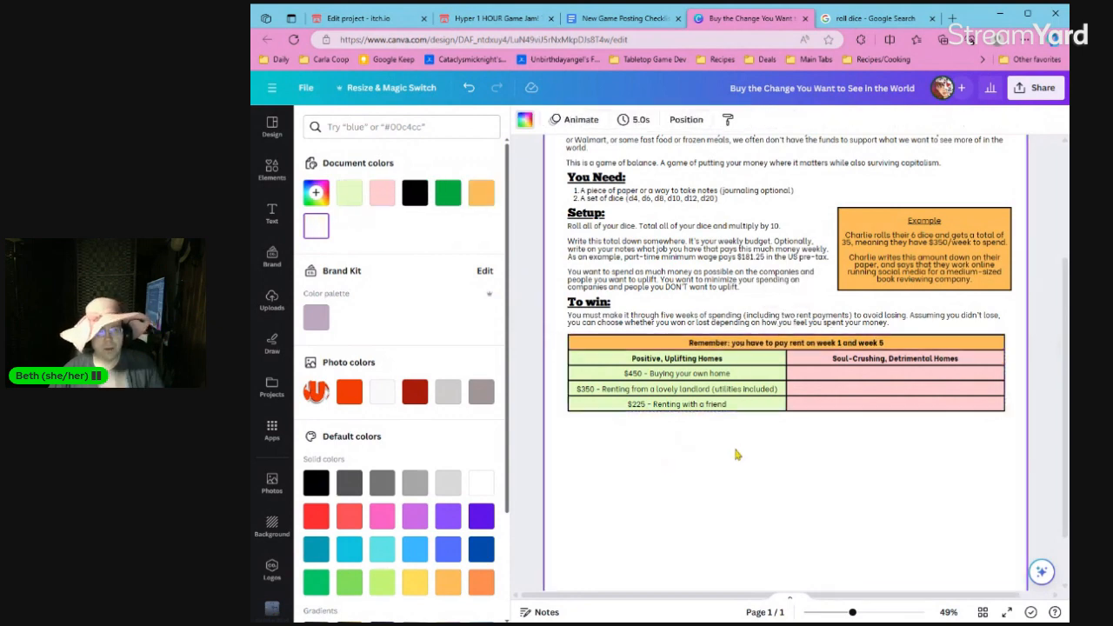
Change the weeks in the rent reminder row so it reads "Remember: you have to pay rent on week 2 and week 6".
double_click(856, 378)
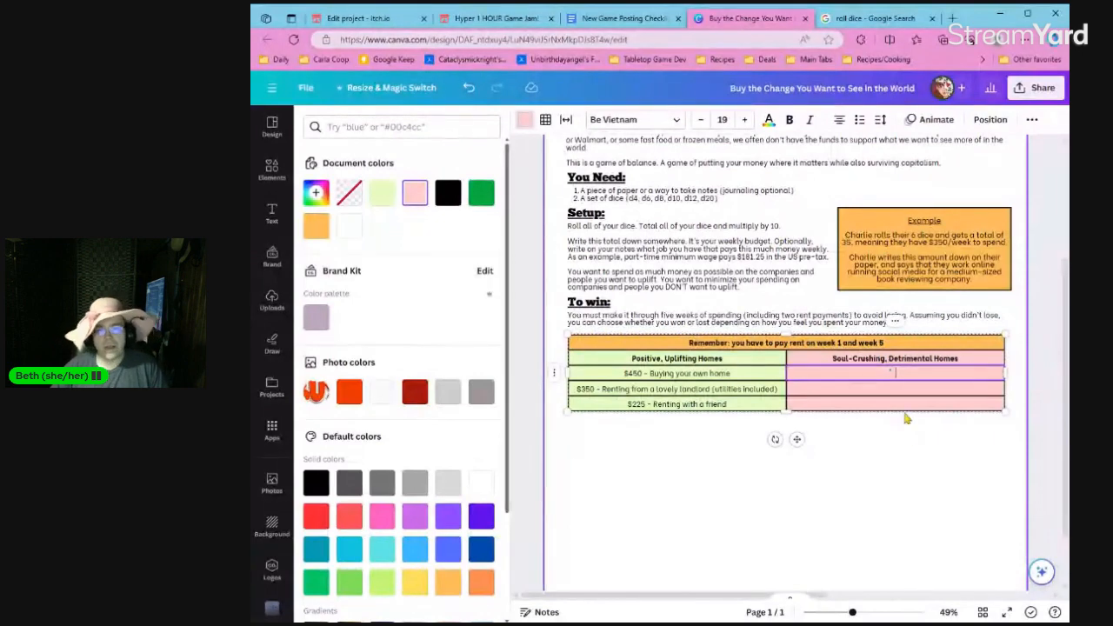
click(843, 346)
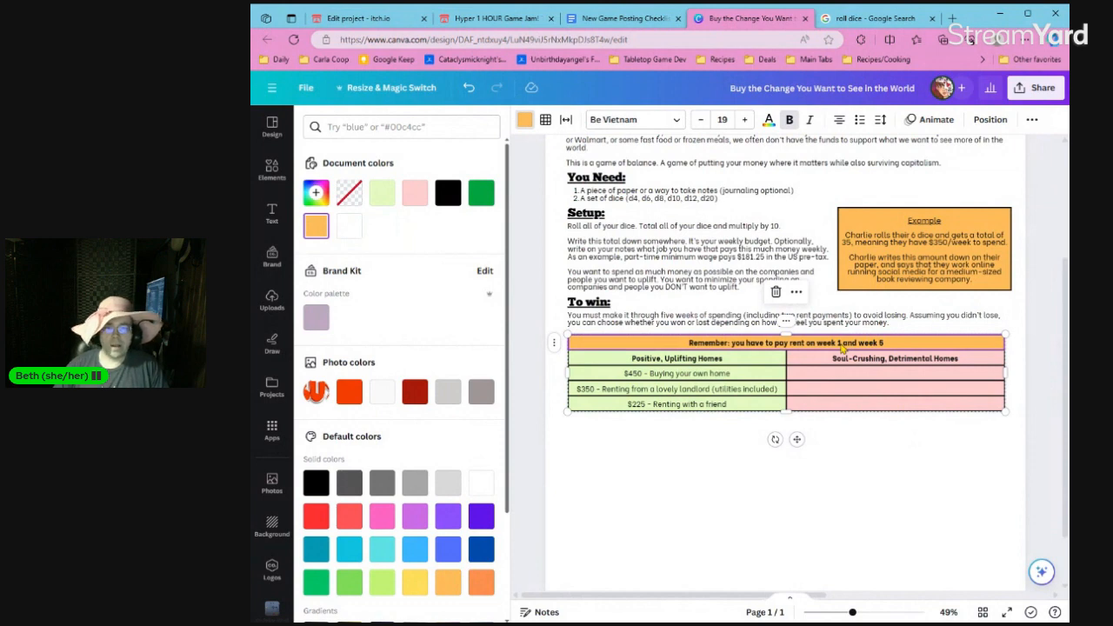
scroll(843, 346, up, 2)
scroll(841, 345, up, 3)
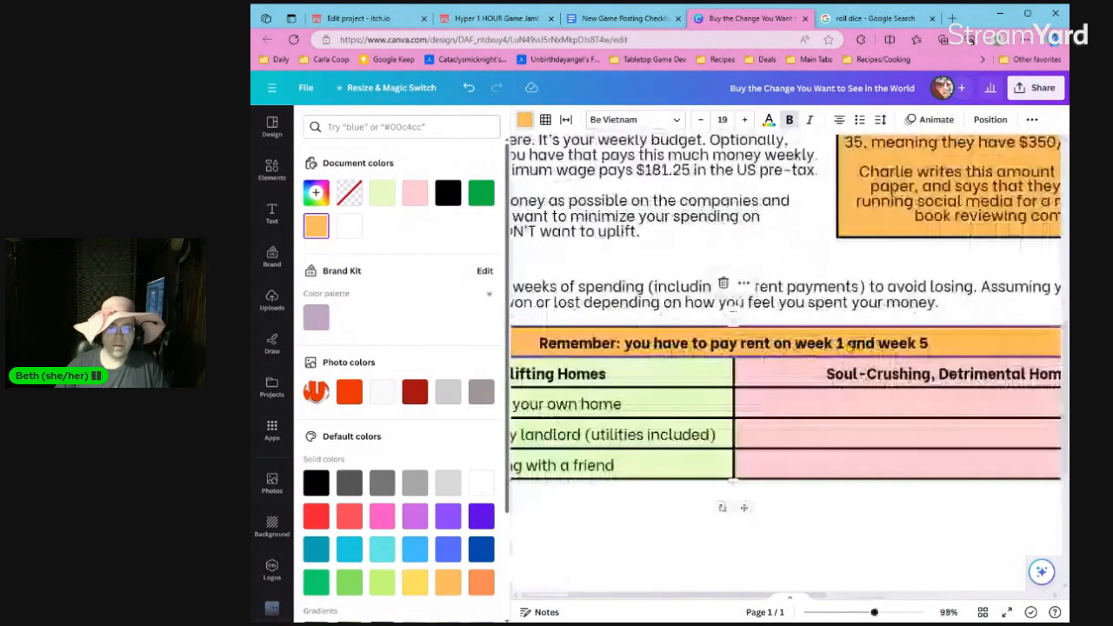
click(845, 344)
click(842, 344)
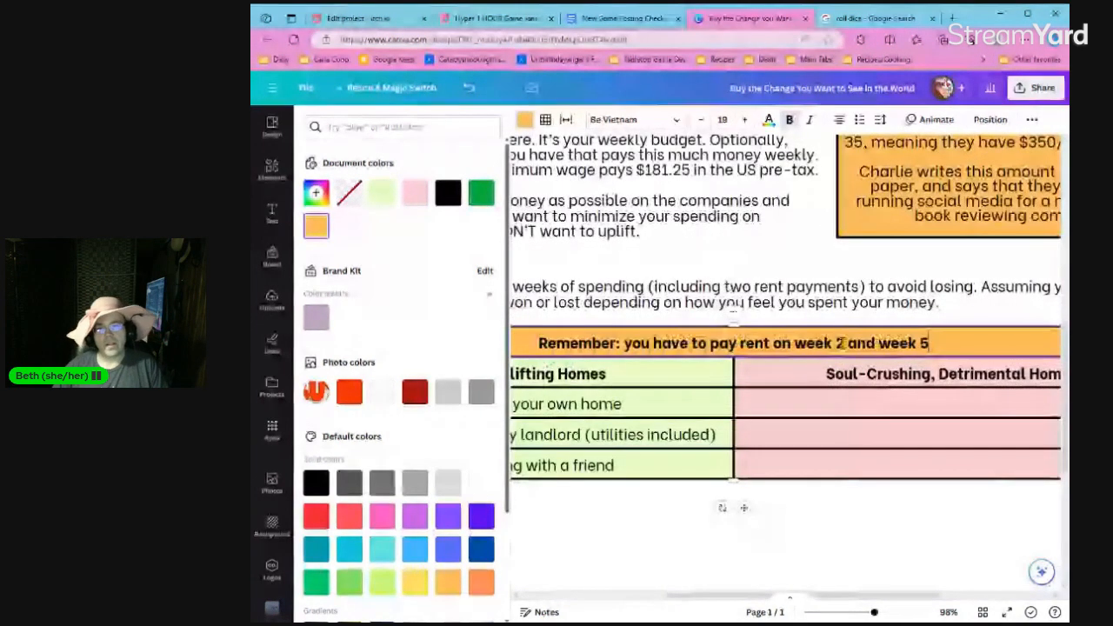
key(BackSpace)
text(6)
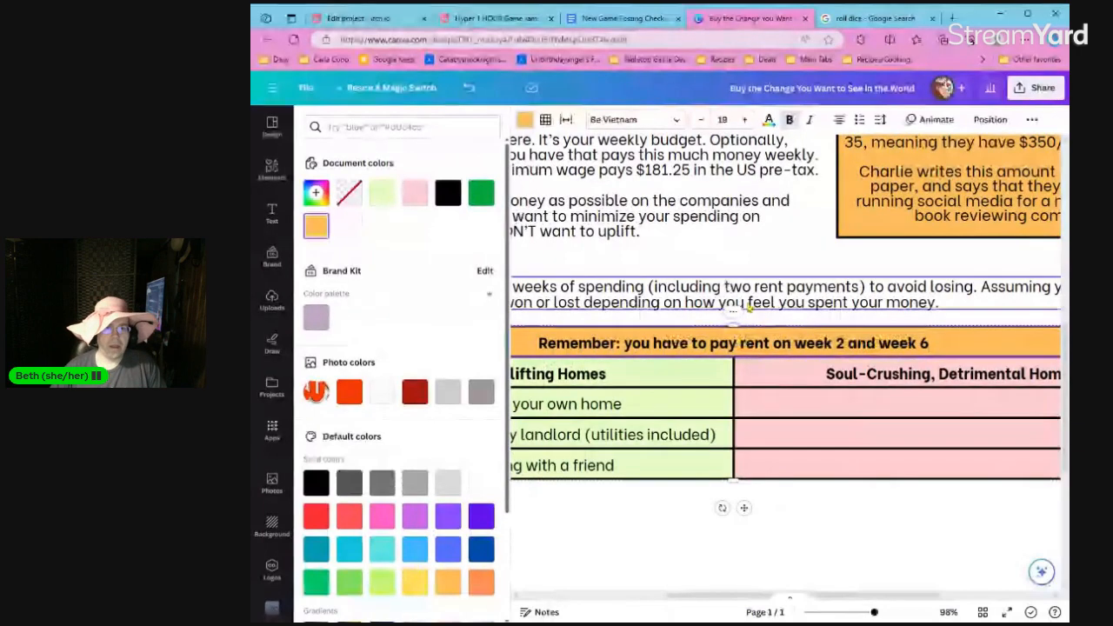
Replace the number of weeks of spending in the "To win" paragraph with "six".
scroll(740, 300, down, 4)
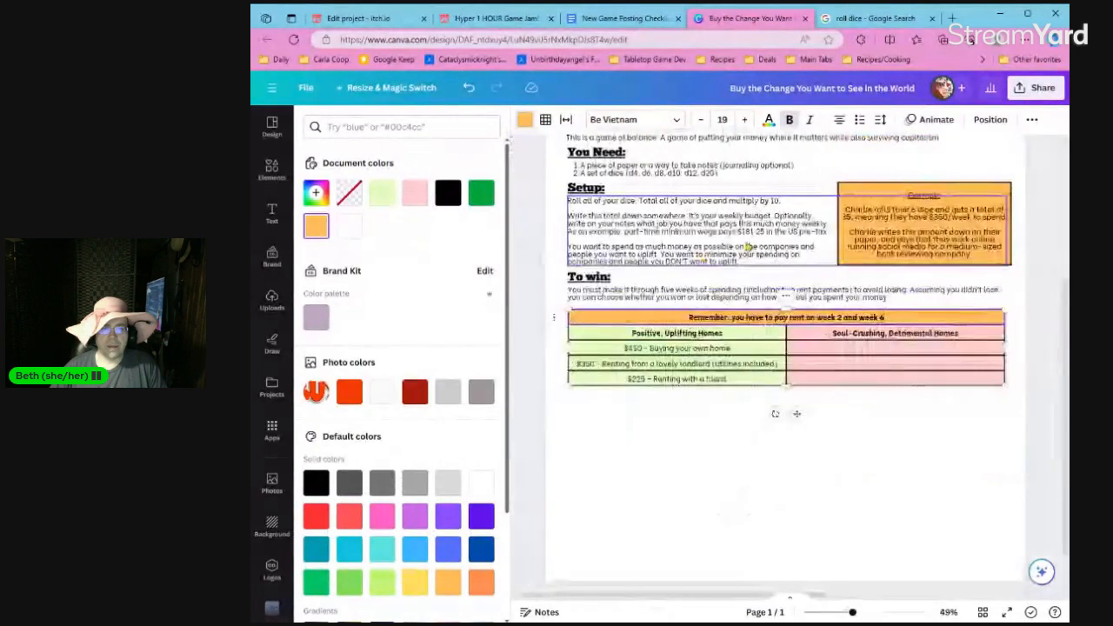
click(677, 292)
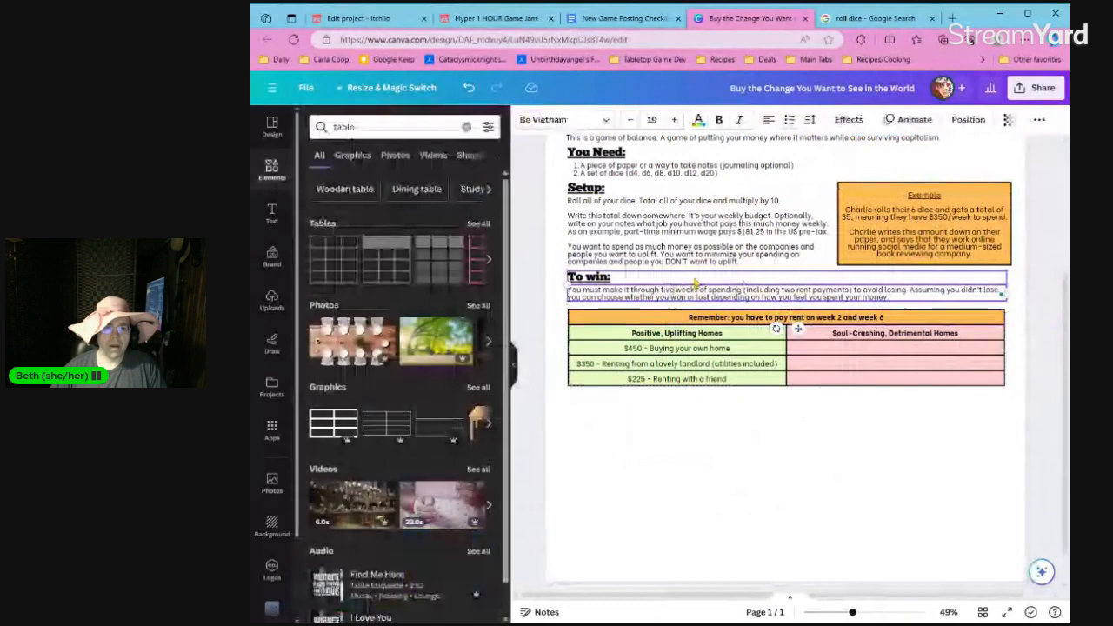
double_click(669, 291)
text(six)
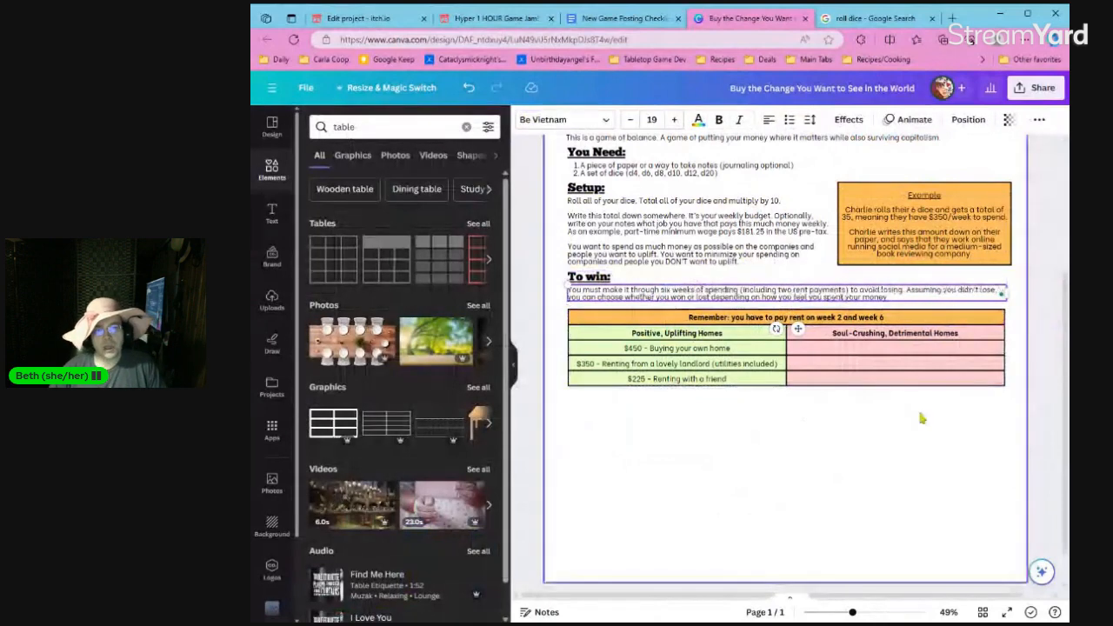
Open the first empty cell under "Soul-Crushing, Detrimental Homes" for text entry.
click(914, 353)
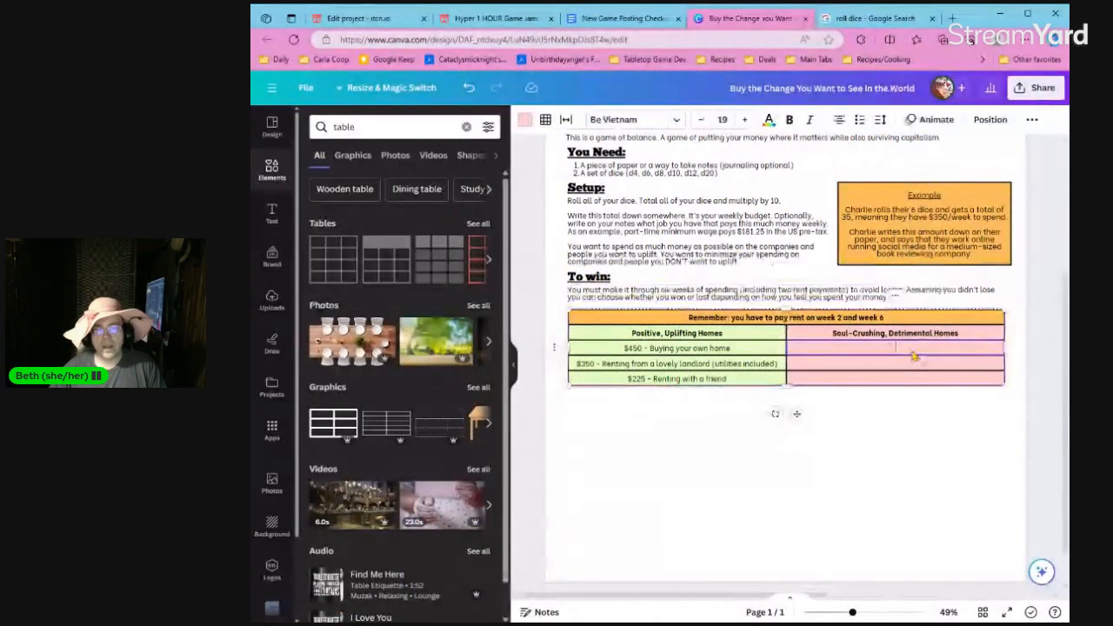
scroll(893, 365, up, 2)
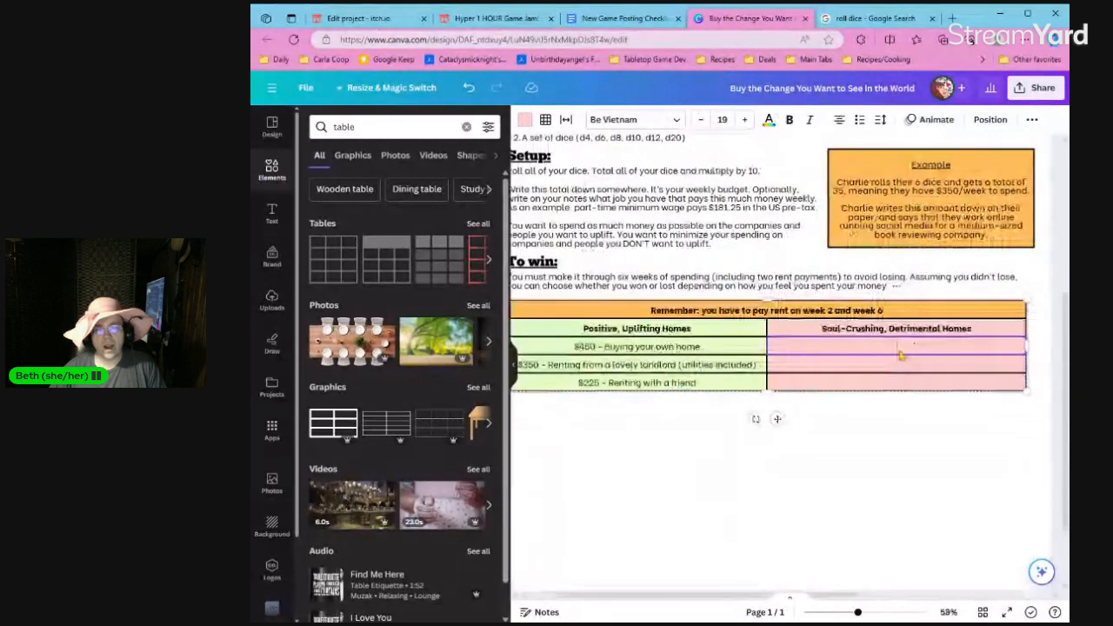
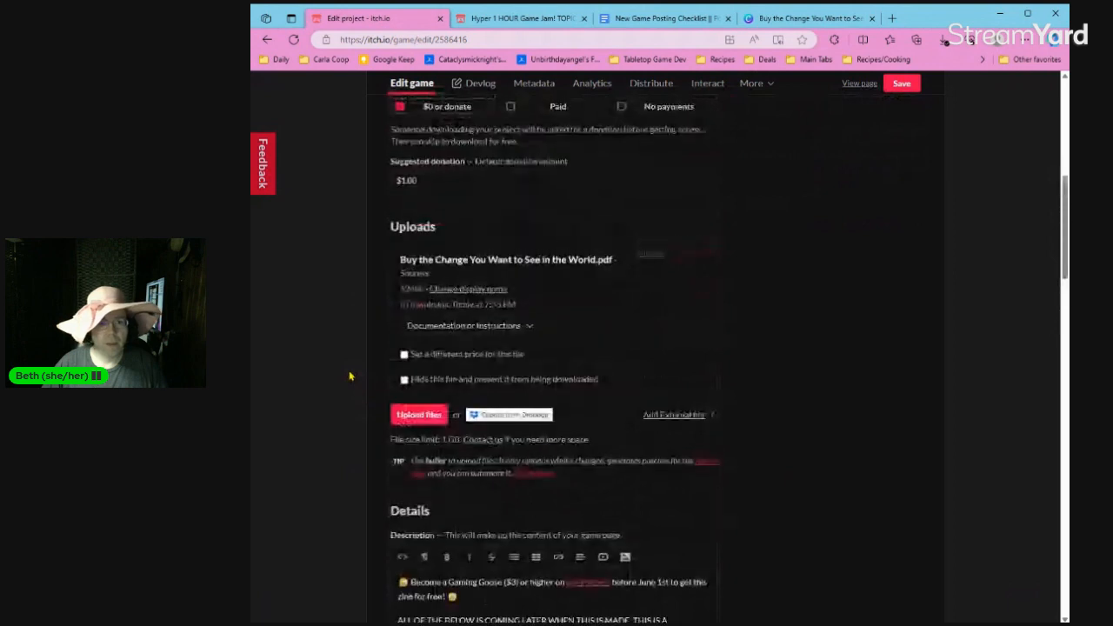
Reload the game's itch.io edit page and set its pricing to $0 or donate with a suggested donation of $1.00.
scroll(350, 348, down, 2)
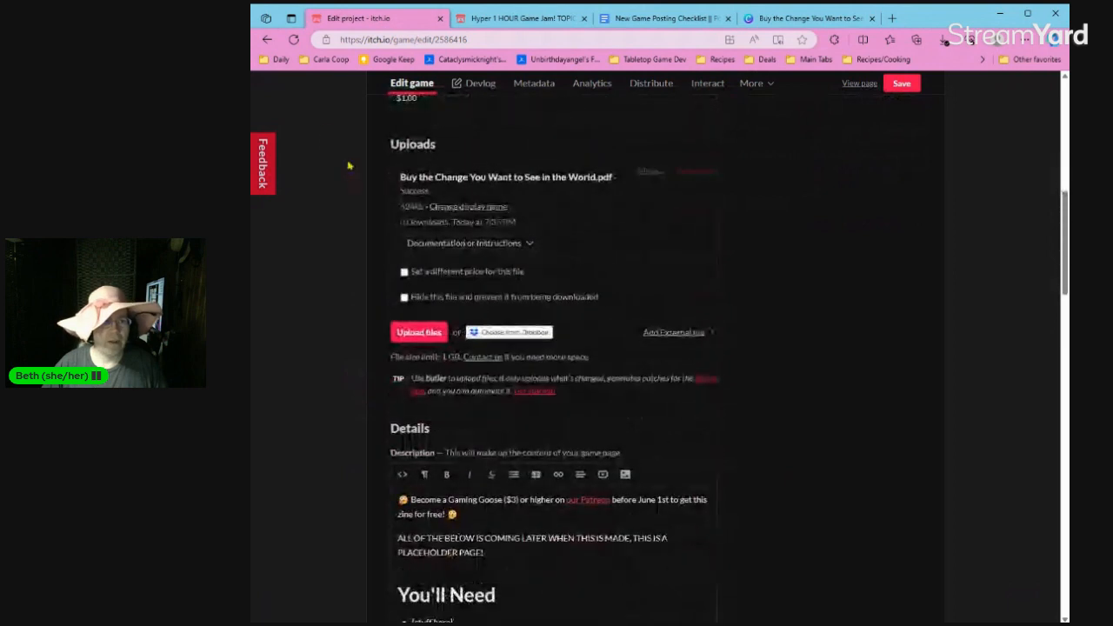
click(295, 40)
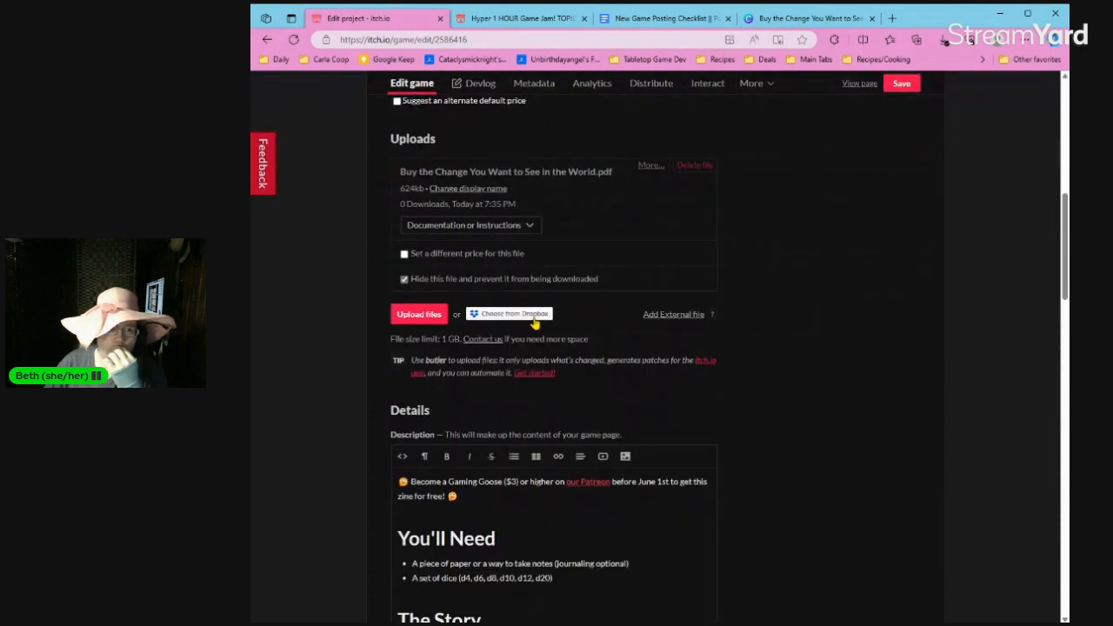
scroll(535, 322, up, 10)
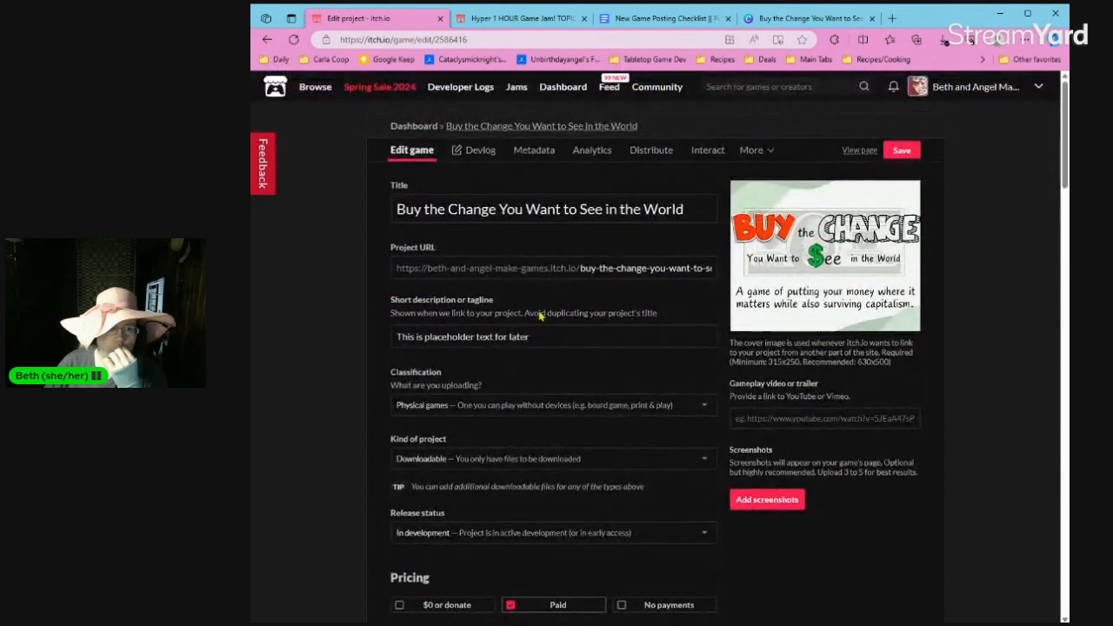
scroll(540, 316, down, 4)
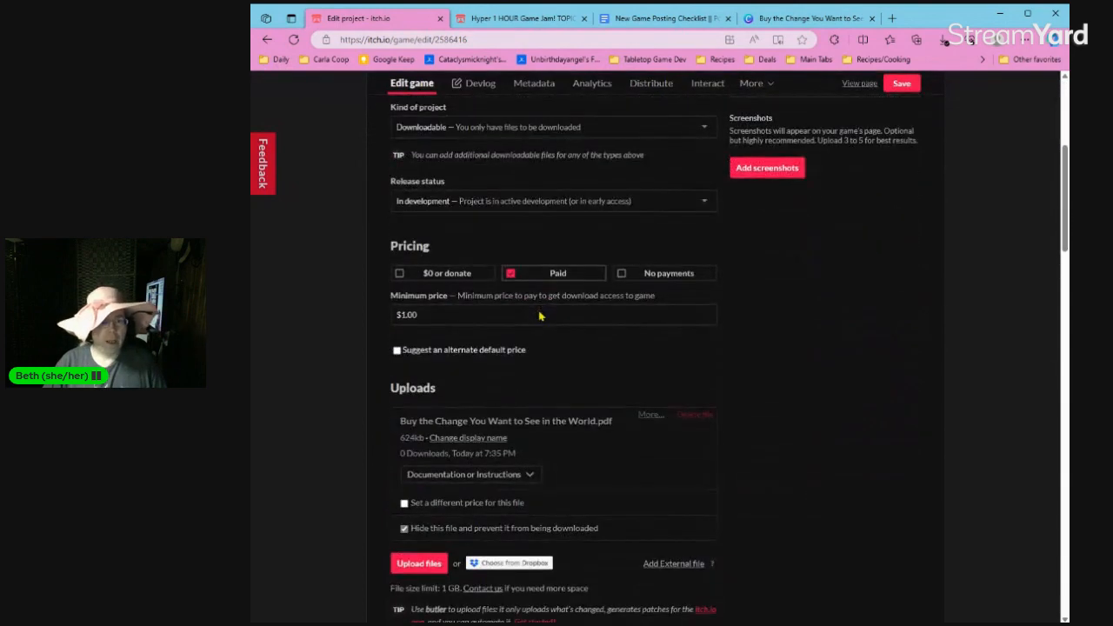
scroll(529, 349, down, 1)
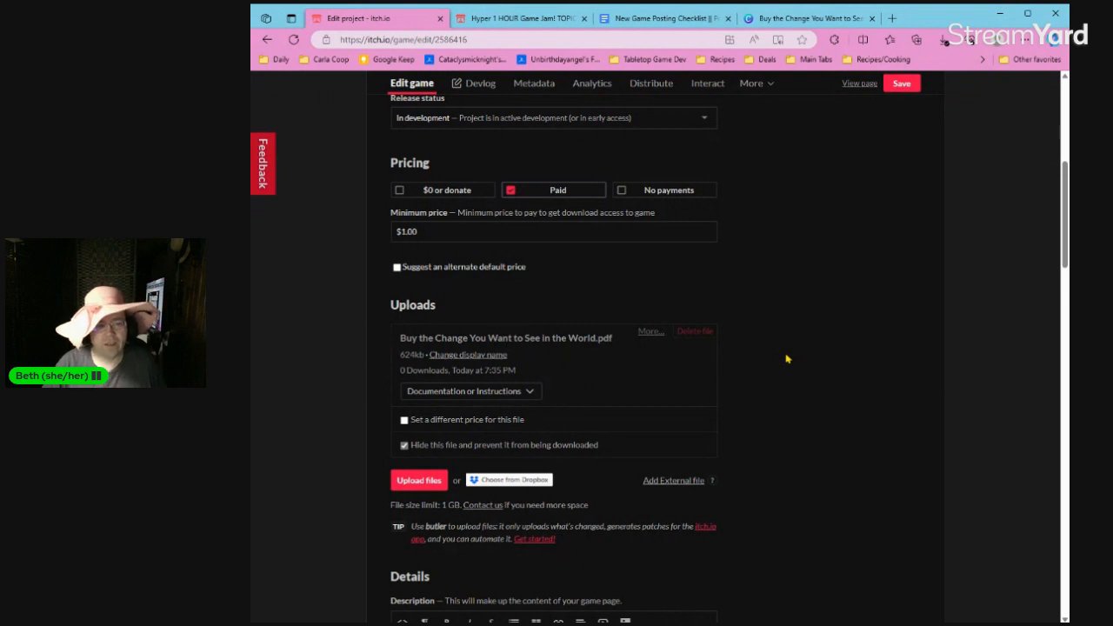
click(429, 189)
click(424, 261)
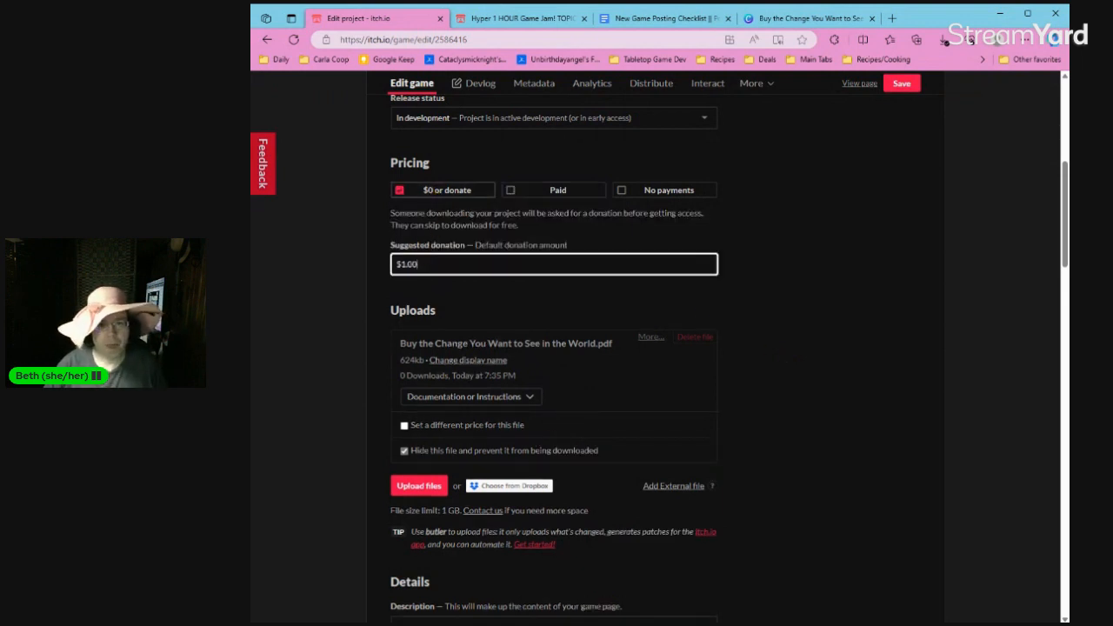
click(728, 223)
Rewrite the Patreon section's link sentence as "You can read more about Buy the Change You Want to See in the World there (once the post is made).".
scroll(778, 241, down, 3)
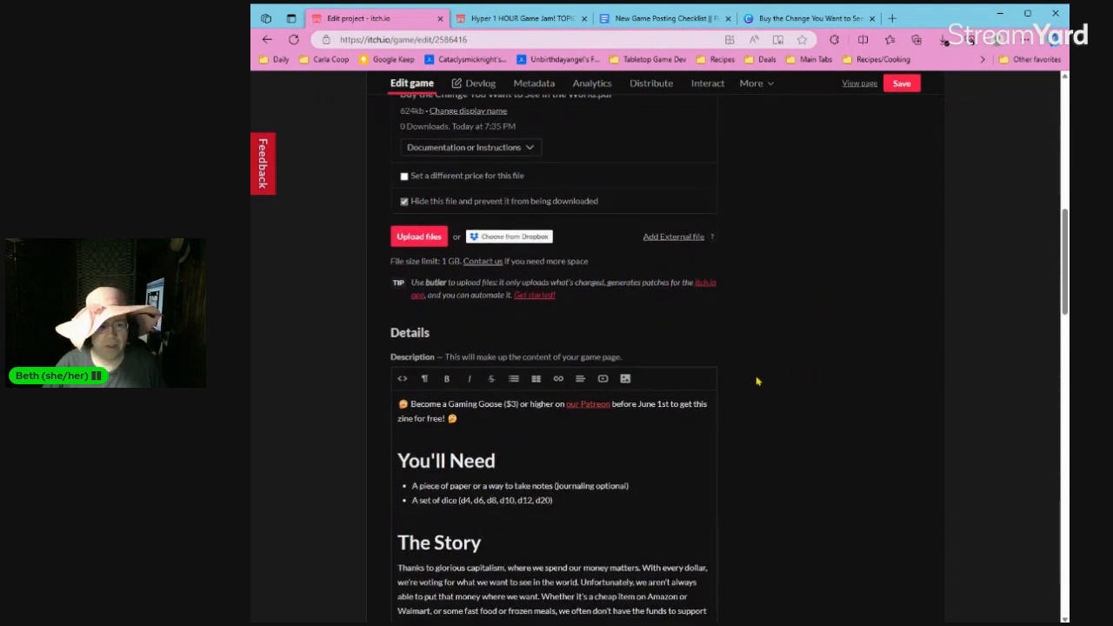
scroll(756, 380, down, 3)
scroll(757, 381, down, 6)
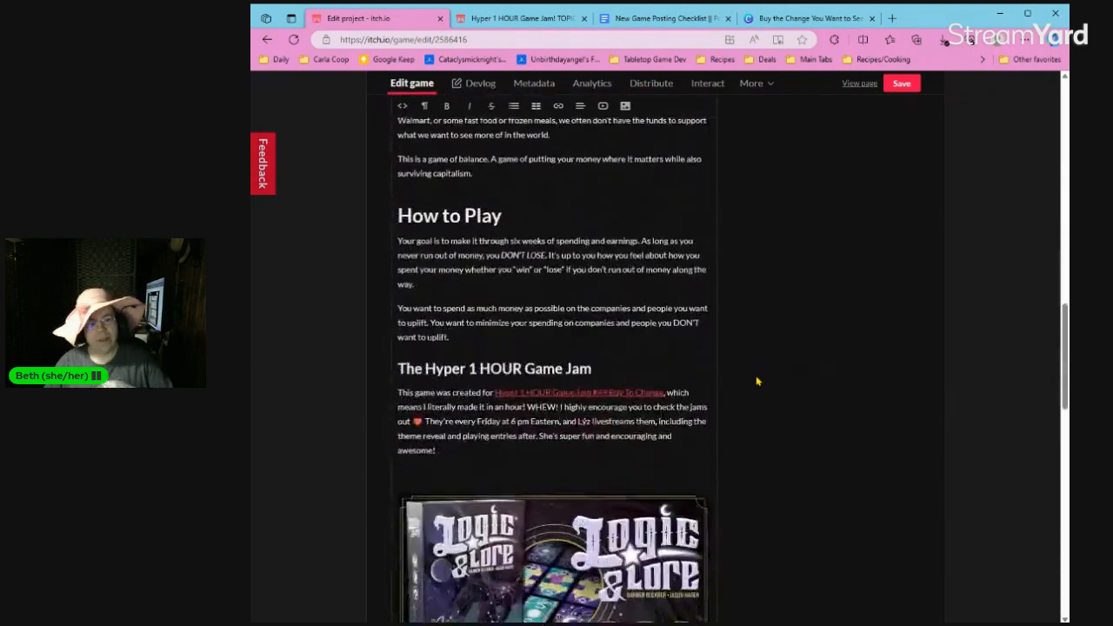
scroll(683, 282, up, 2)
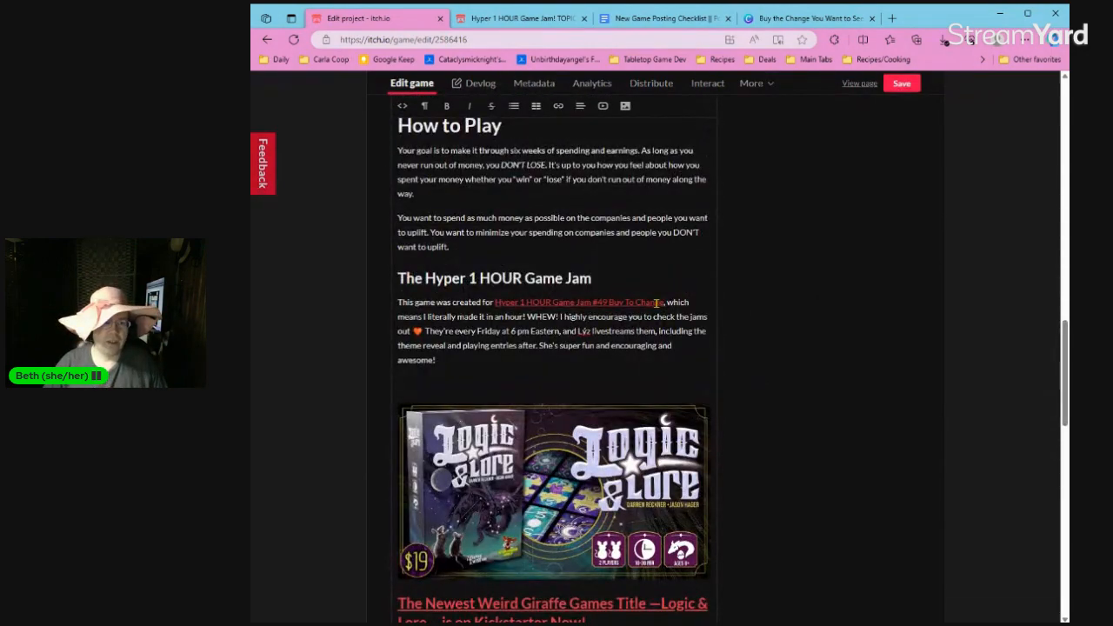
scroll(661, 304, down, 4)
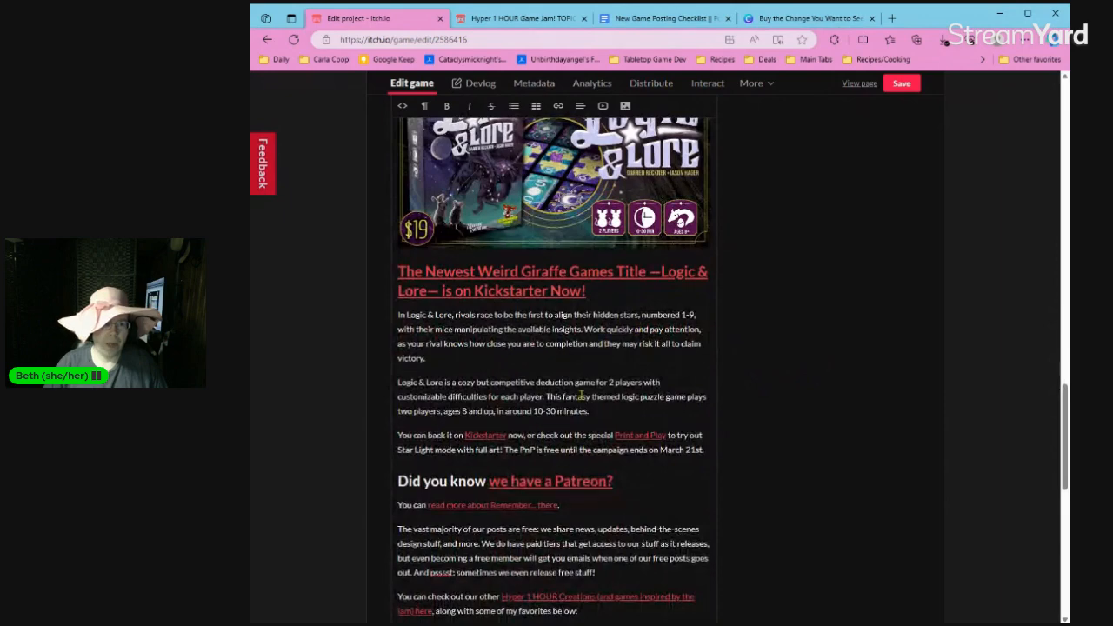
scroll(548, 412, down, 1)
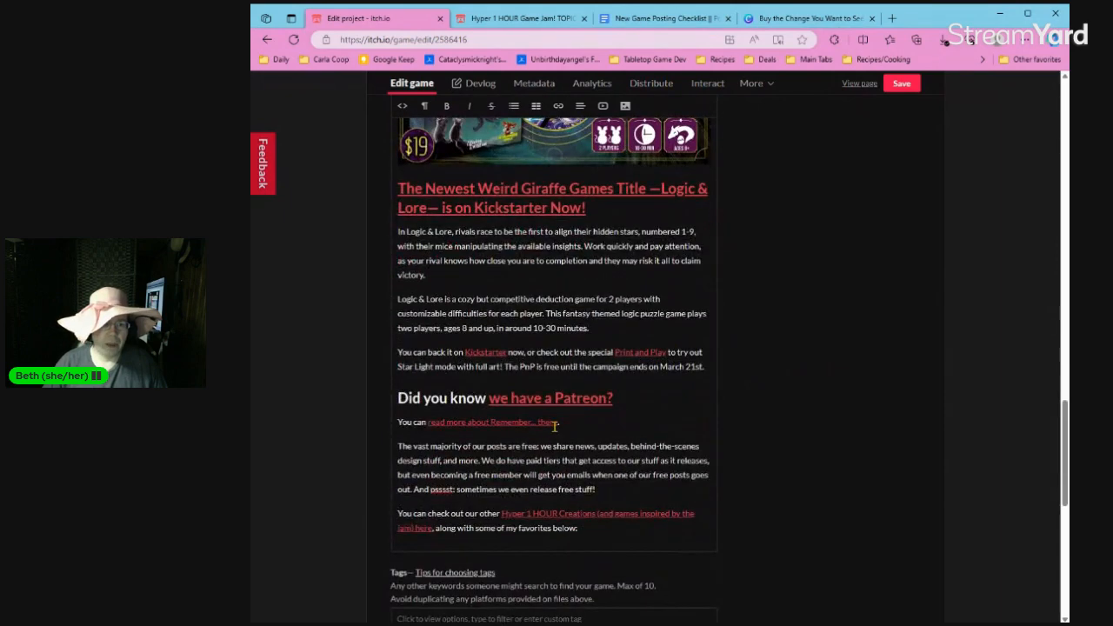
click(566, 414)
drag(566, 414, 429, 422)
key(BackSpace)
text(read m)
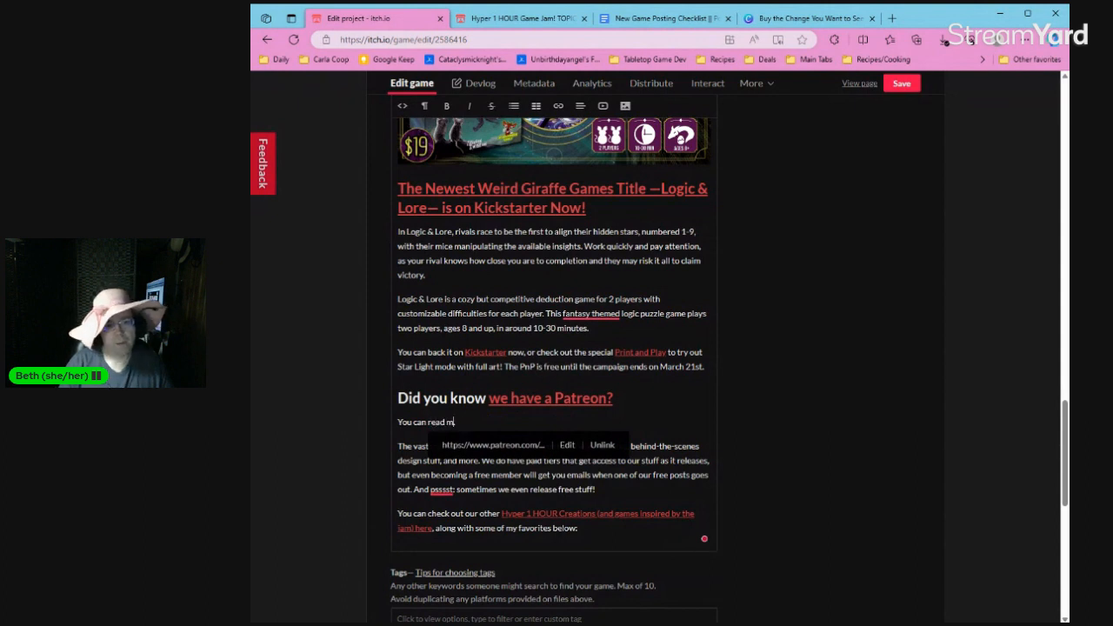
text(ore about Bu)
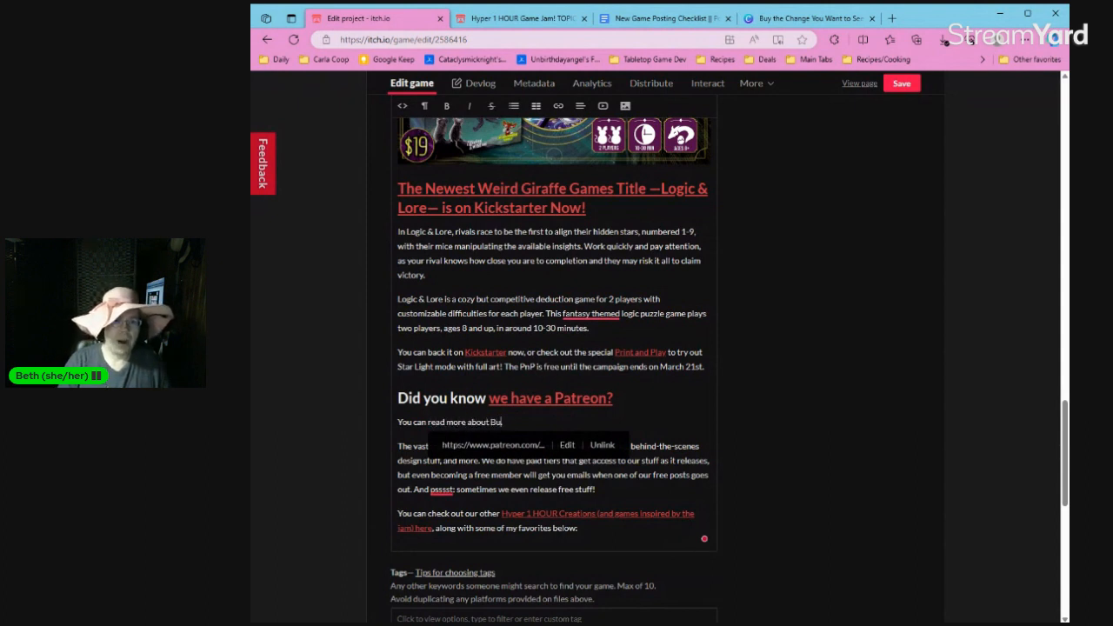
text(y the Change You W)
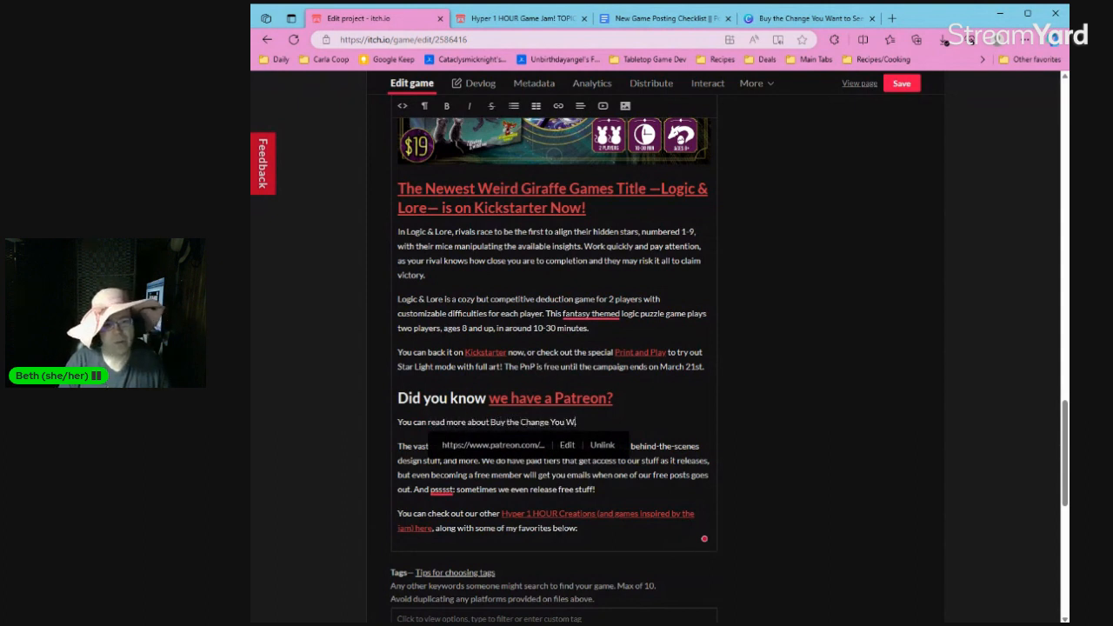
text(ant to See in the World there (once the post)
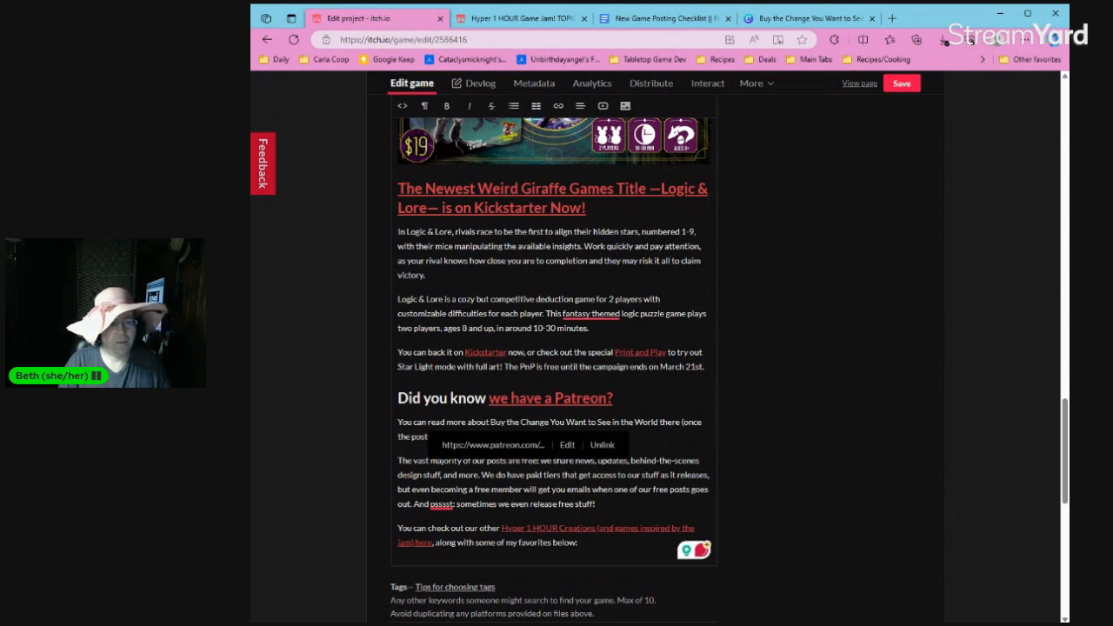
text(is made).)
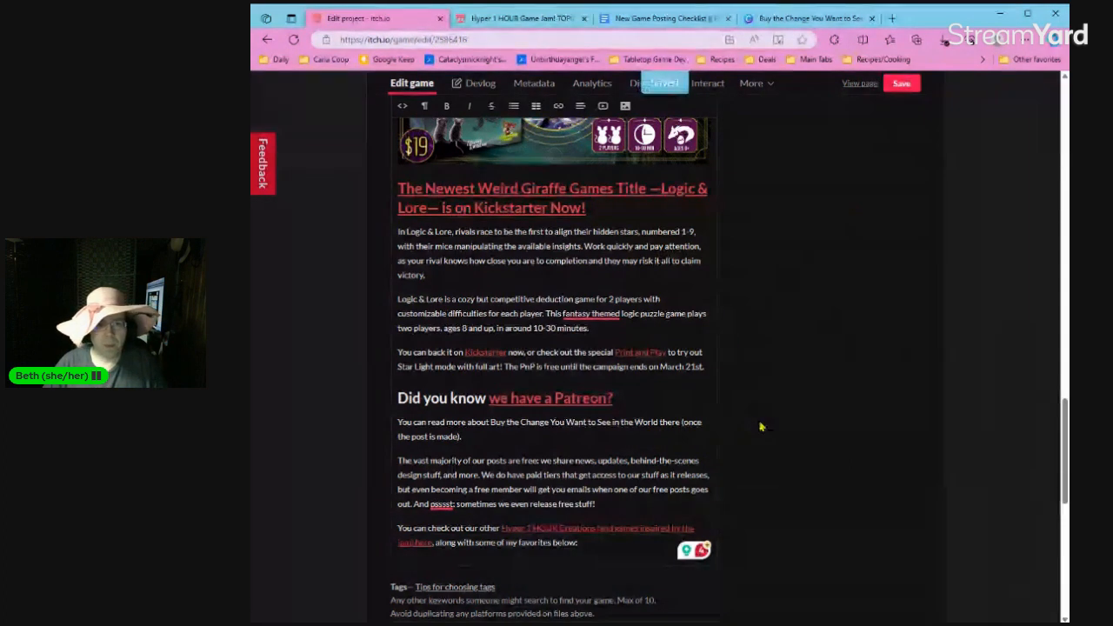
scroll(761, 426, up, 10)
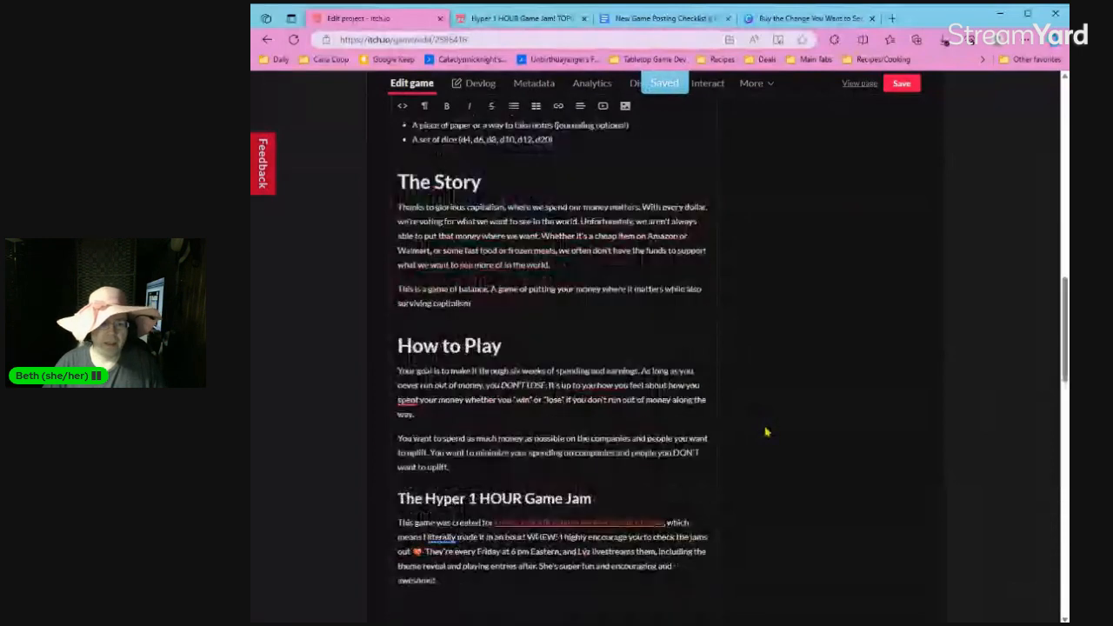
scroll(767, 432, down, 10)
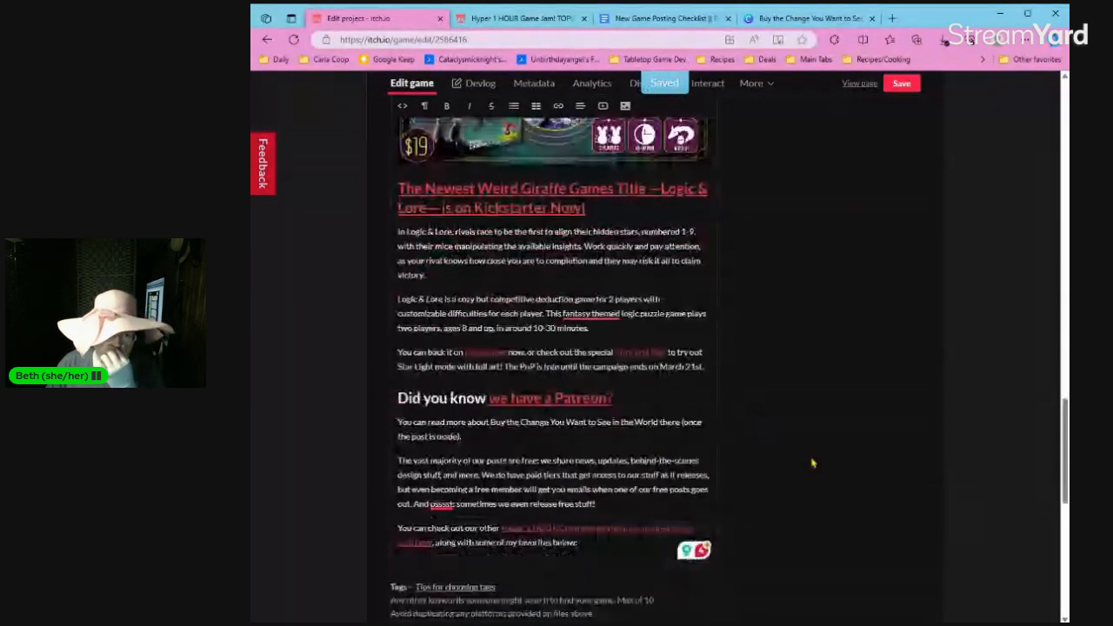
scroll(812, 462, up, 5)
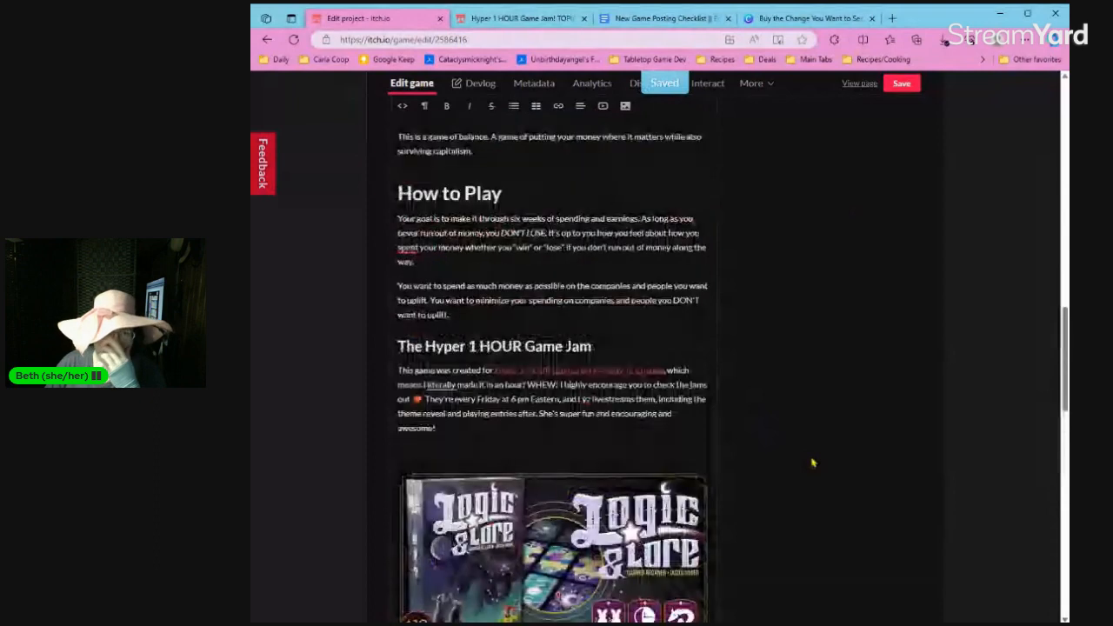
scroll(812, 462, up, 15)
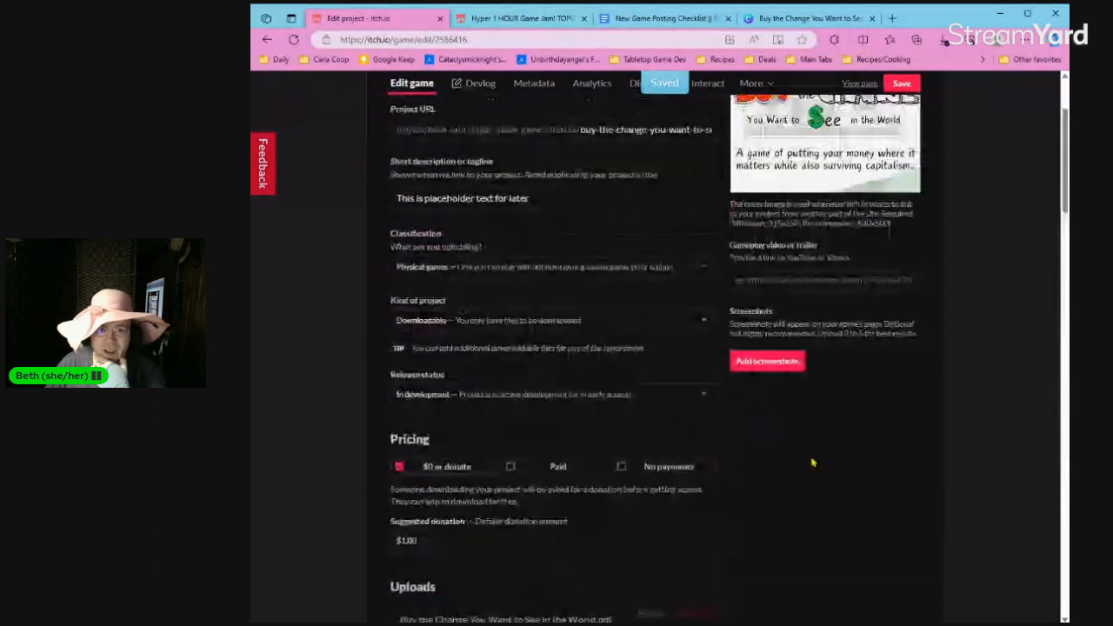
scroll(812, 463, up, 3)
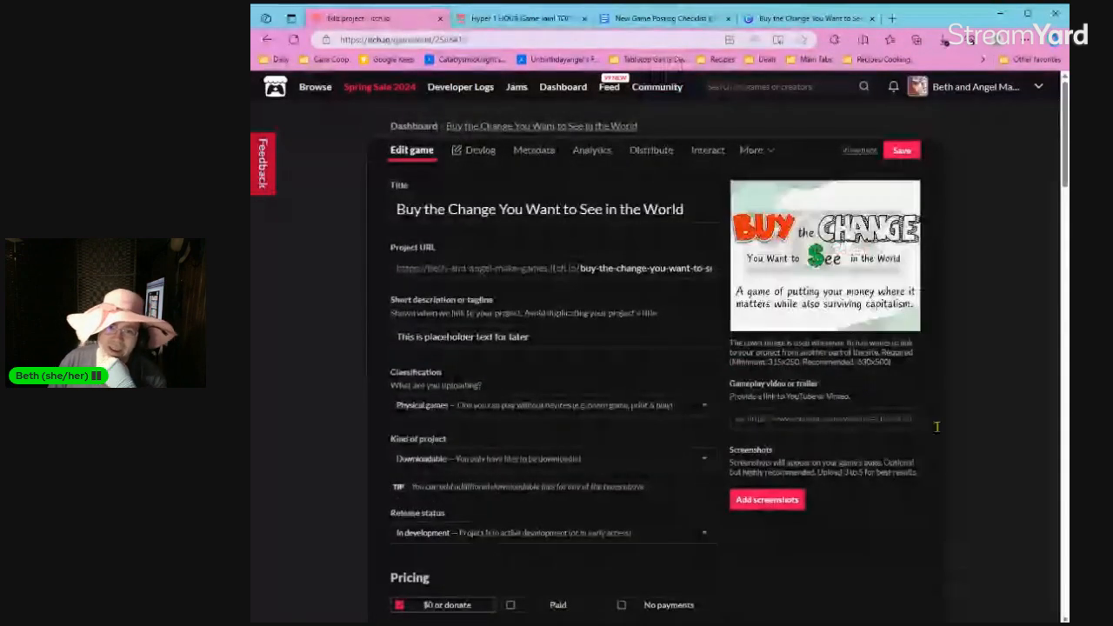
mouse_move(803, 186)
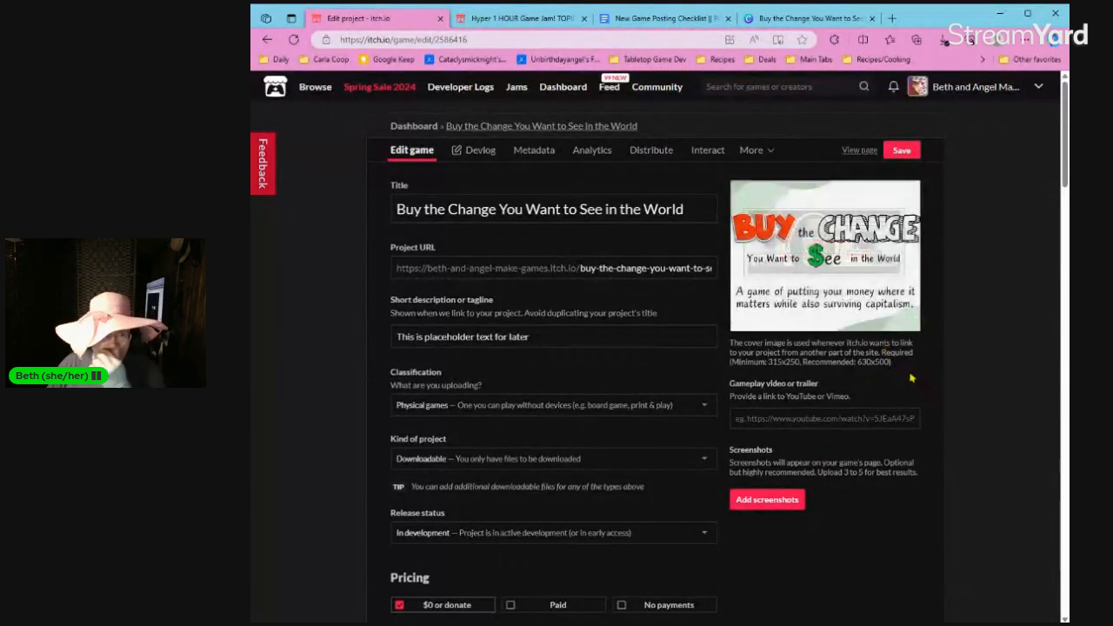
double_click(644, 339)
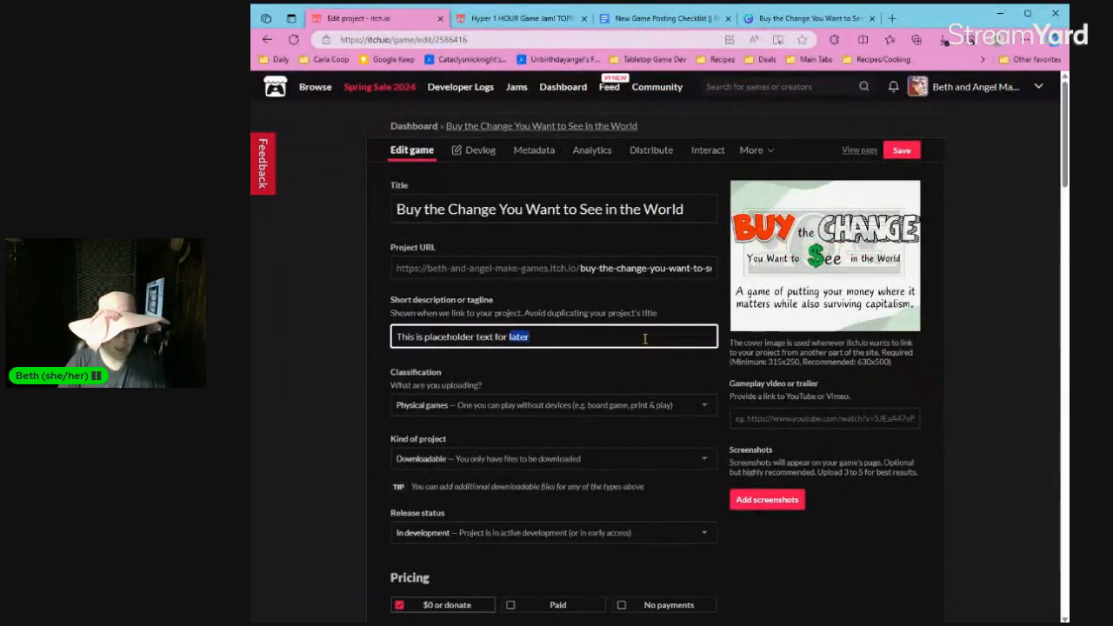
key(ctrl+a)
text(Why BE)
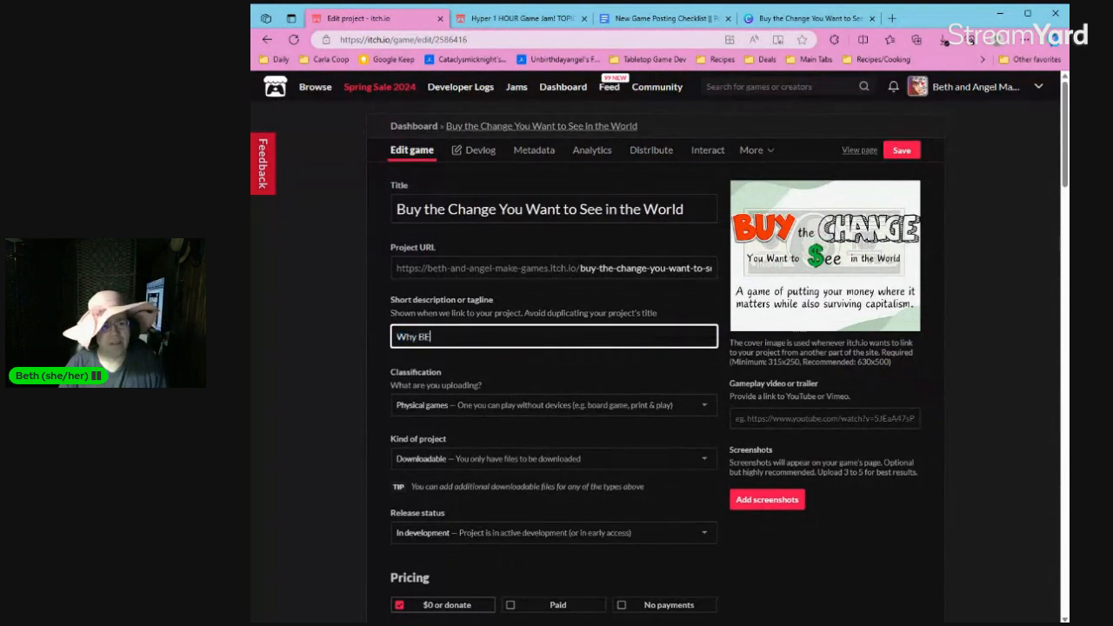
text( the c)
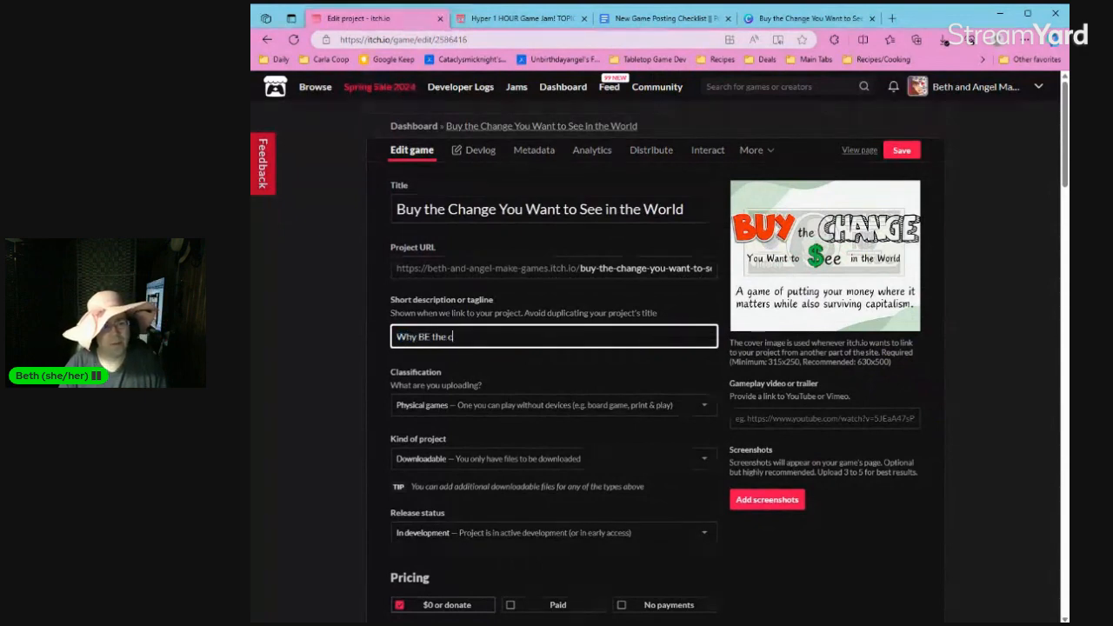
text(hange when you c)
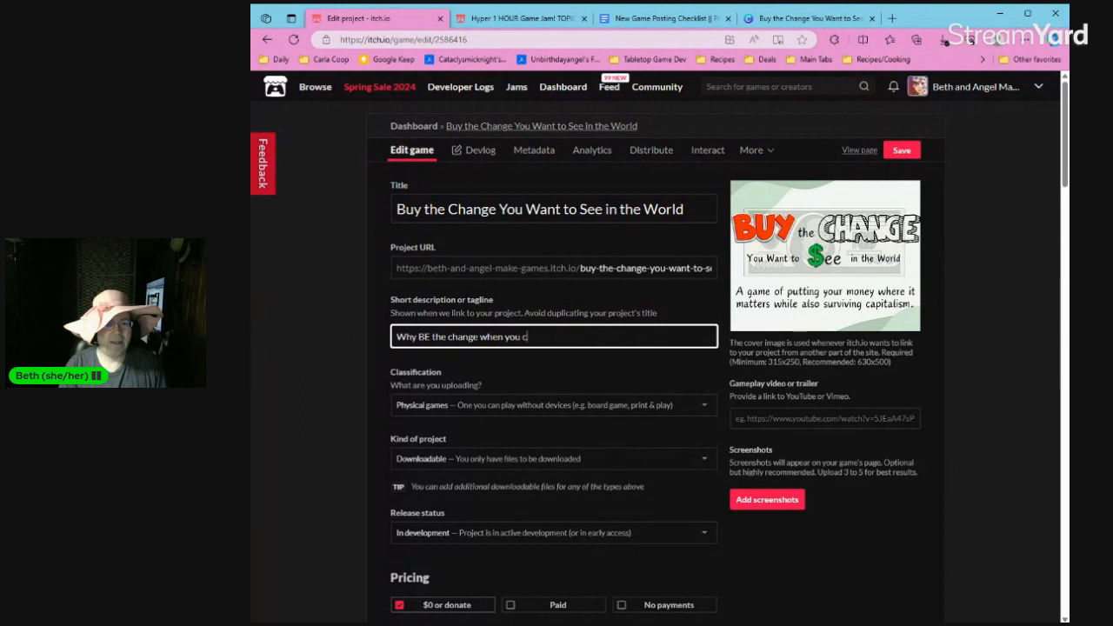
text(an BUY the ch)
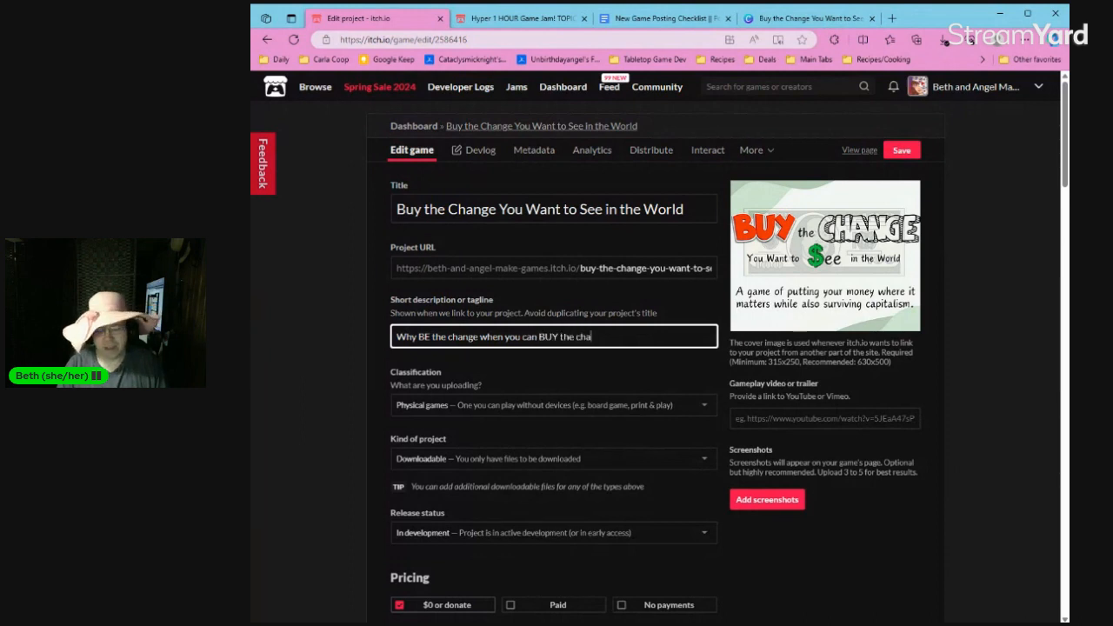
text(a)
Replace the short description with "Vote with your wallet while remaining happy and surviving capitalism".
key(ctrl+a)
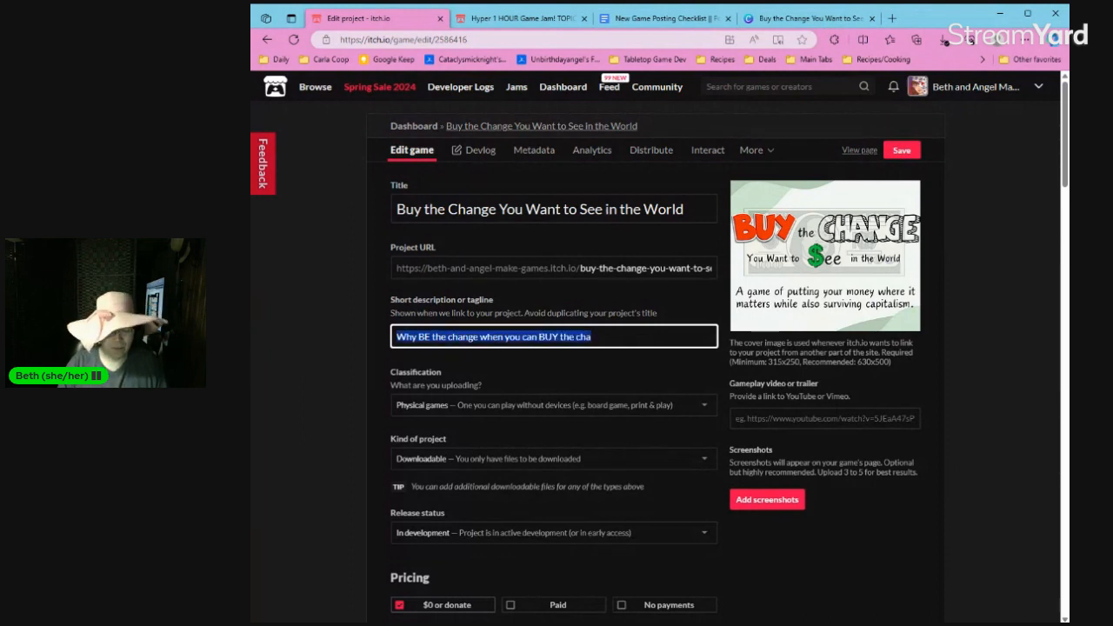
key(BackSpace)
text(V)
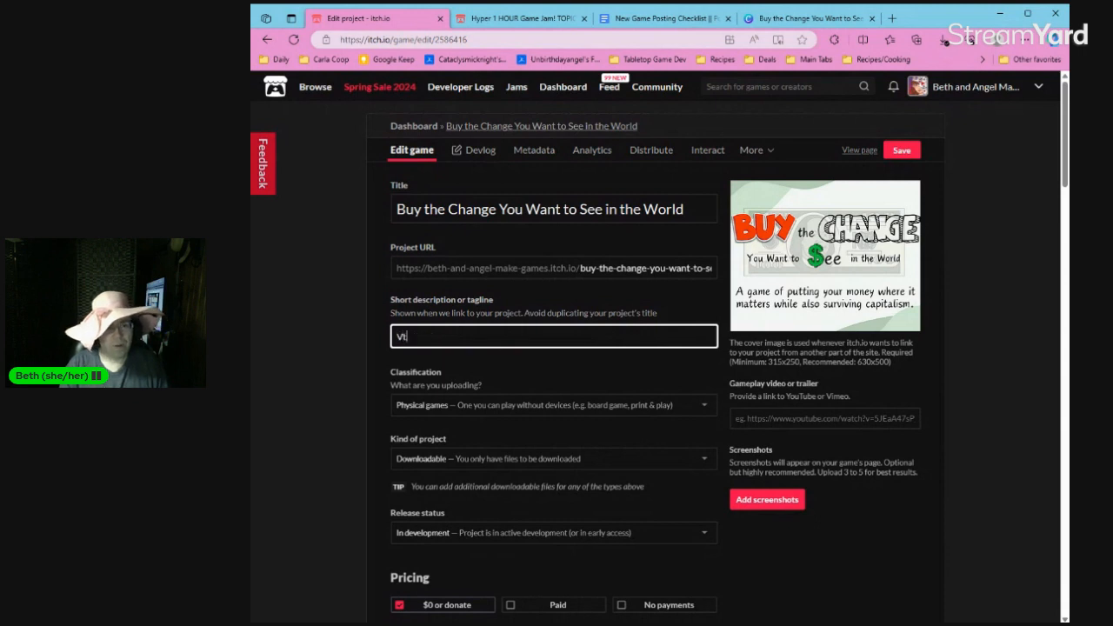
text(ote with yo)
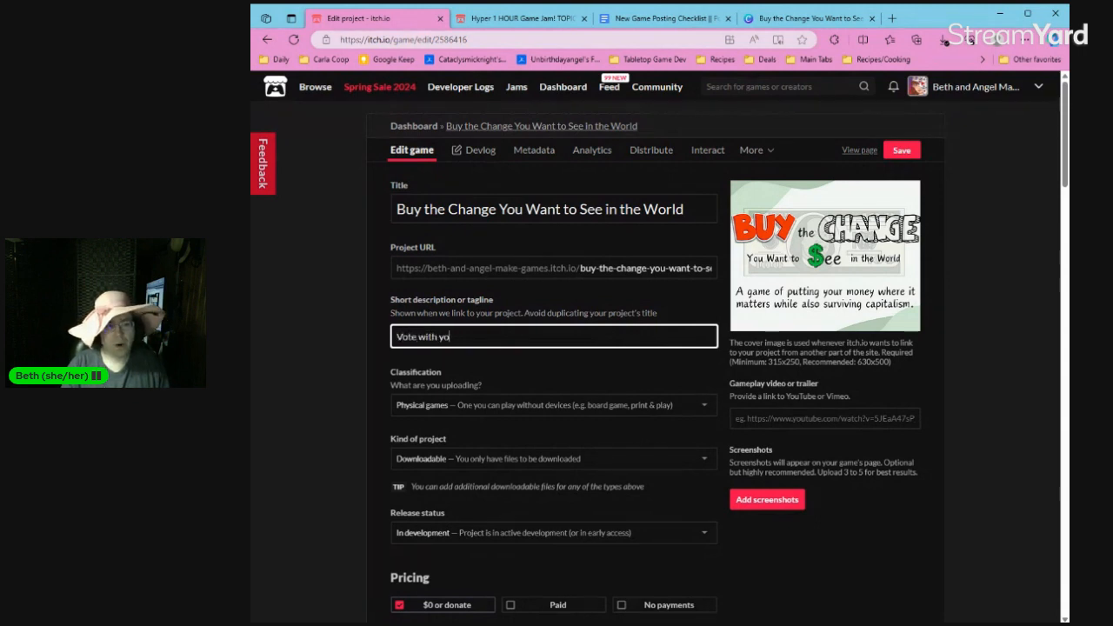
text(ur wallet while )
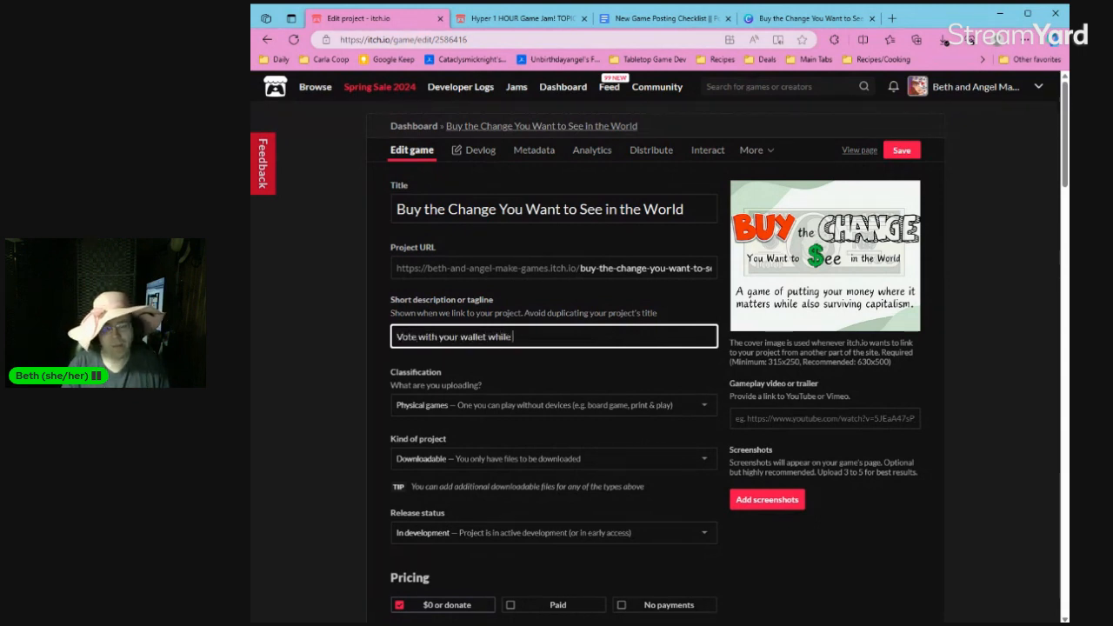
text(remaining happ)
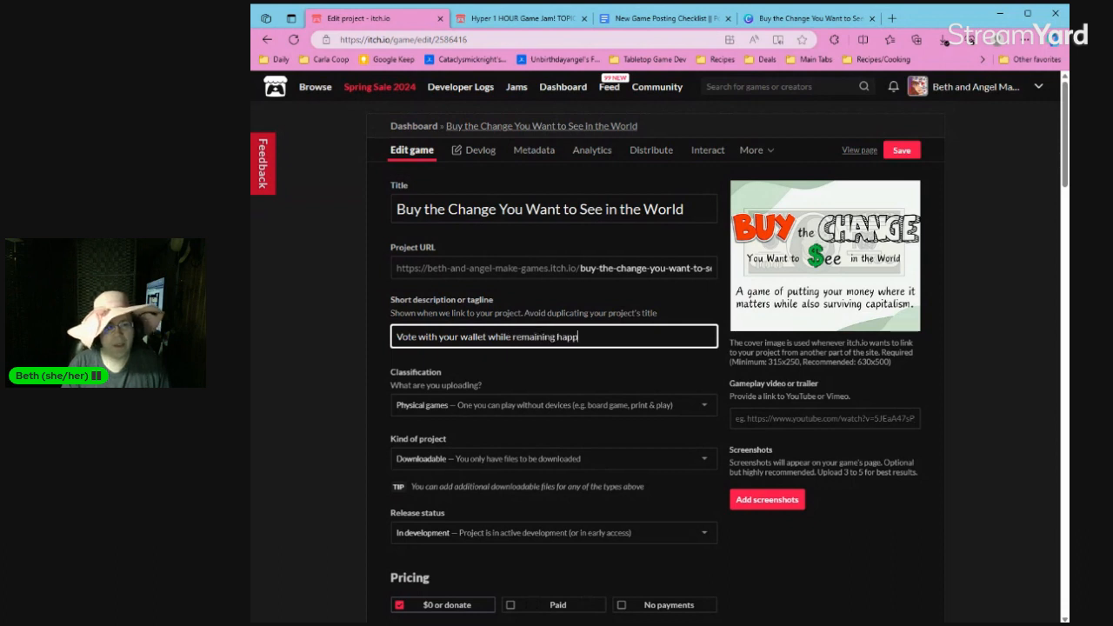
text(y and affordi)
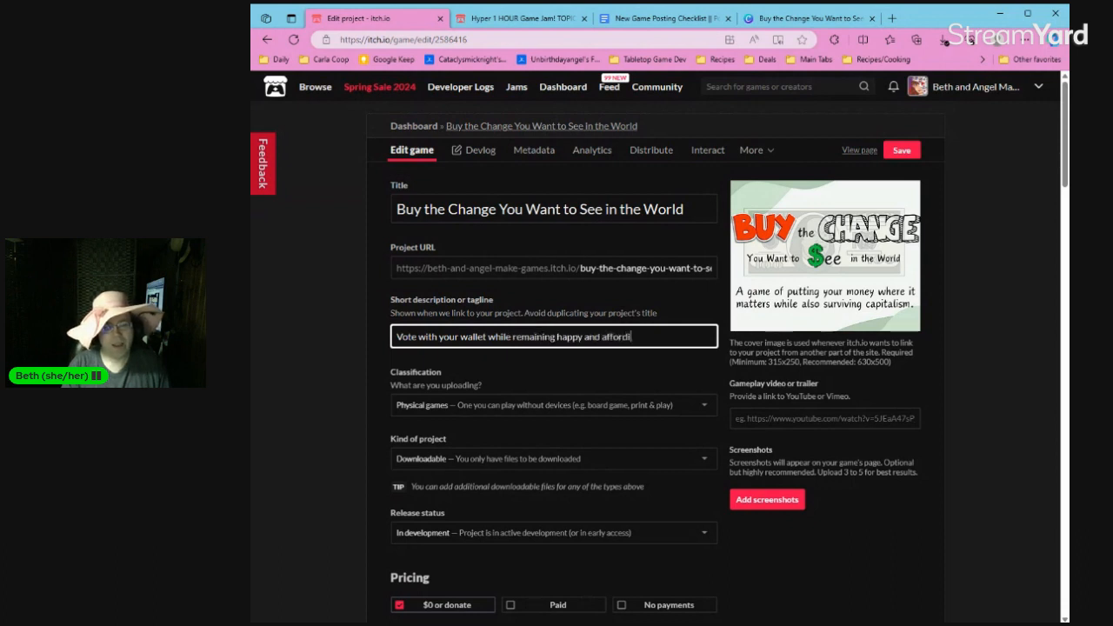
key(BackSpace)
key(BackSpace)
key(BackSpace)
key(BackSpace)
key(BackSpace)
key(BackSpace)
key(BackSpace)
text(surviv)
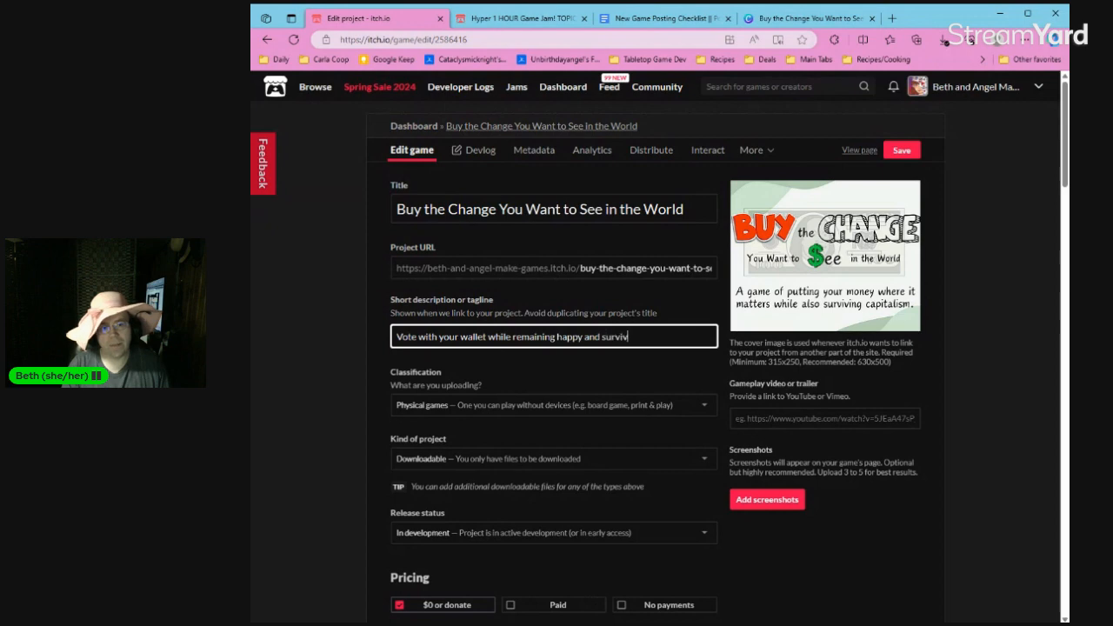
text(ing capitalism)
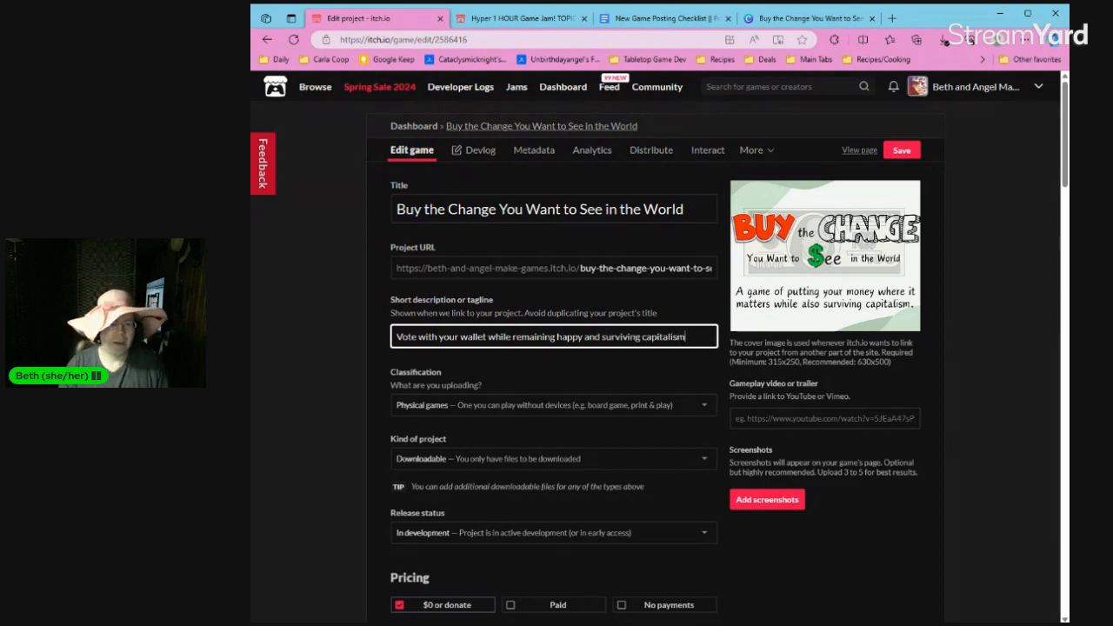
Switch to the Canva design of the game and download all its pages as PNG images.
scroll(713, 435, down, 4)
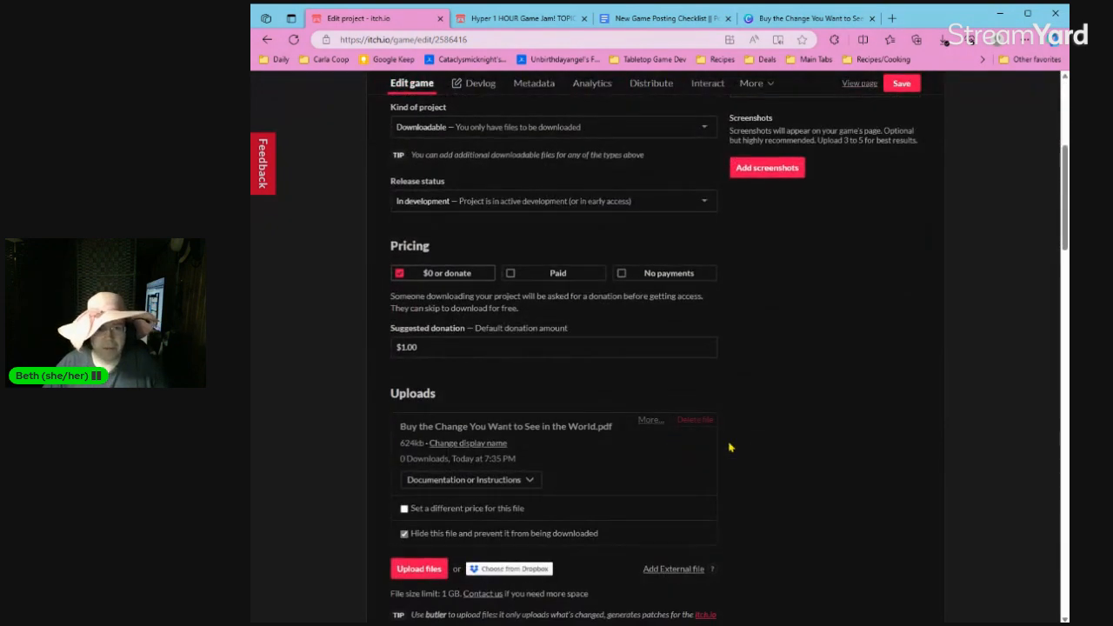
scroll(730, 447, down, 3)
scroll(731, 447, down, 4)
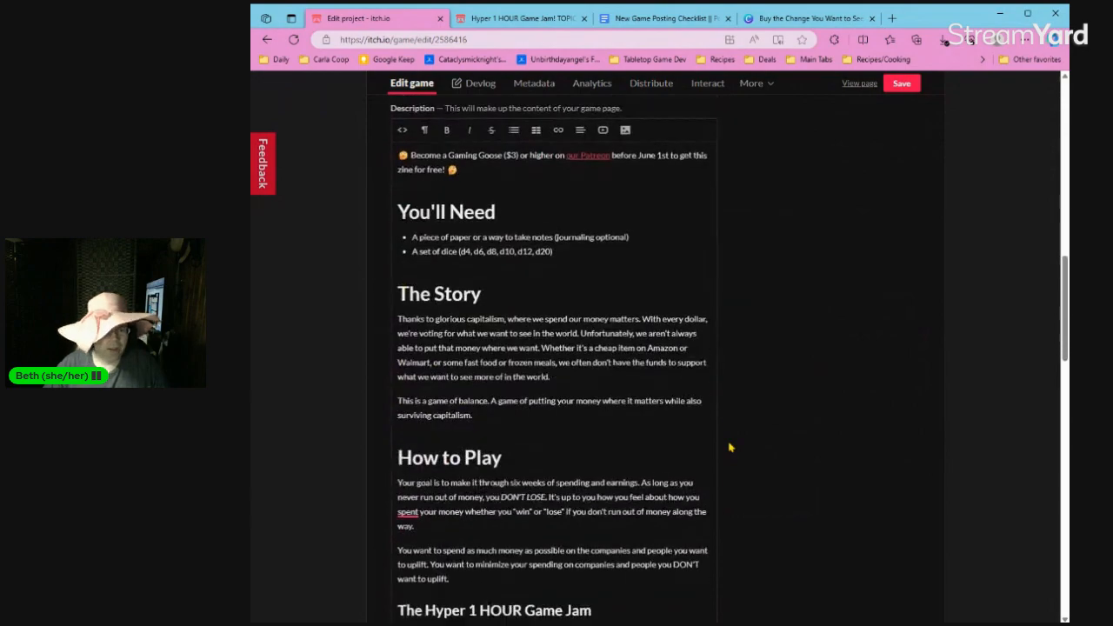
scroll(752, 457, down, 3)
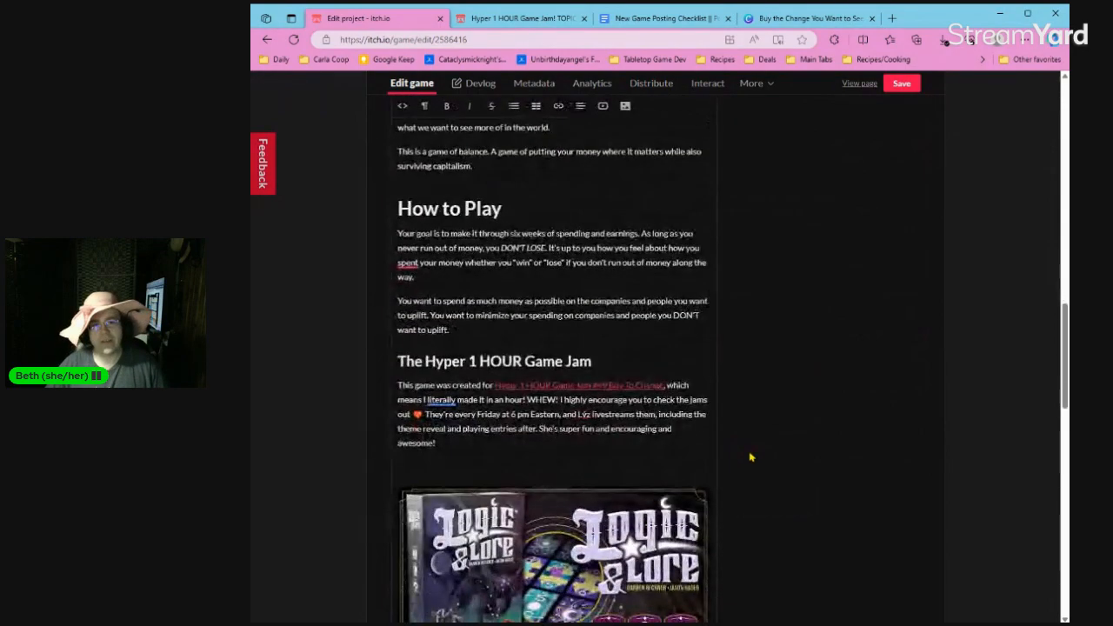
scroll(752, 456, up, 5)
click(795, 26)
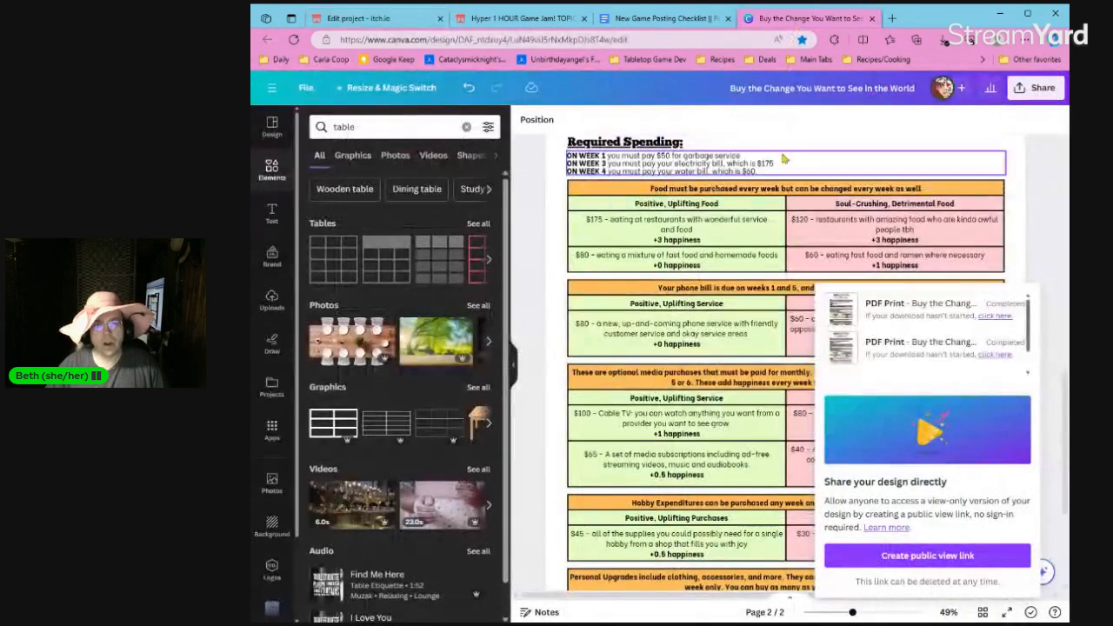
click(1035, 87)
click(873, 392)
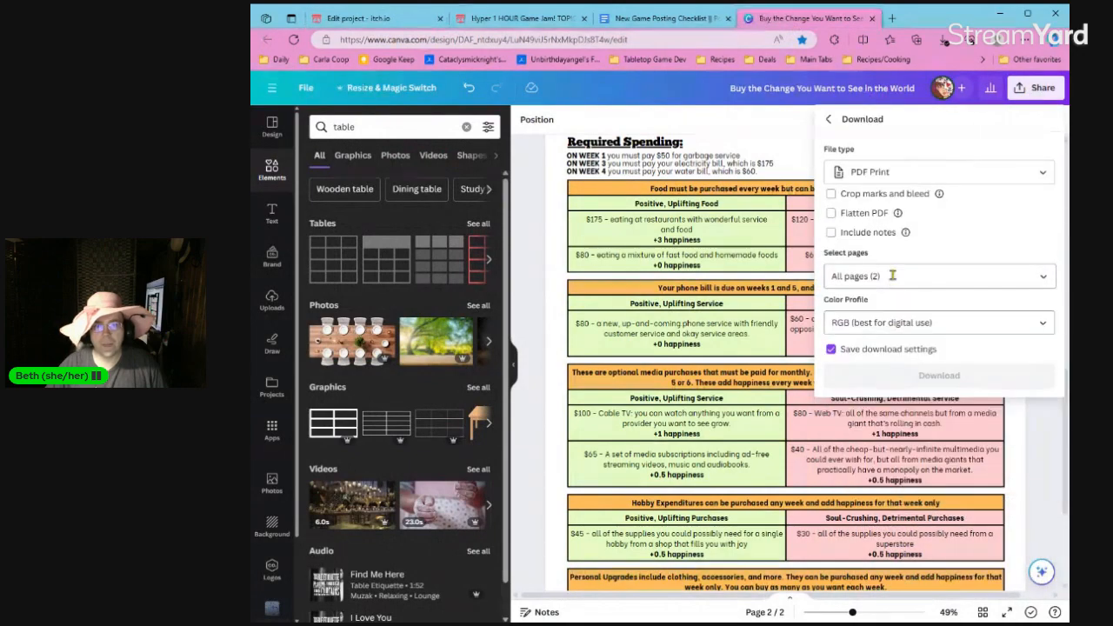
click(900, 173)
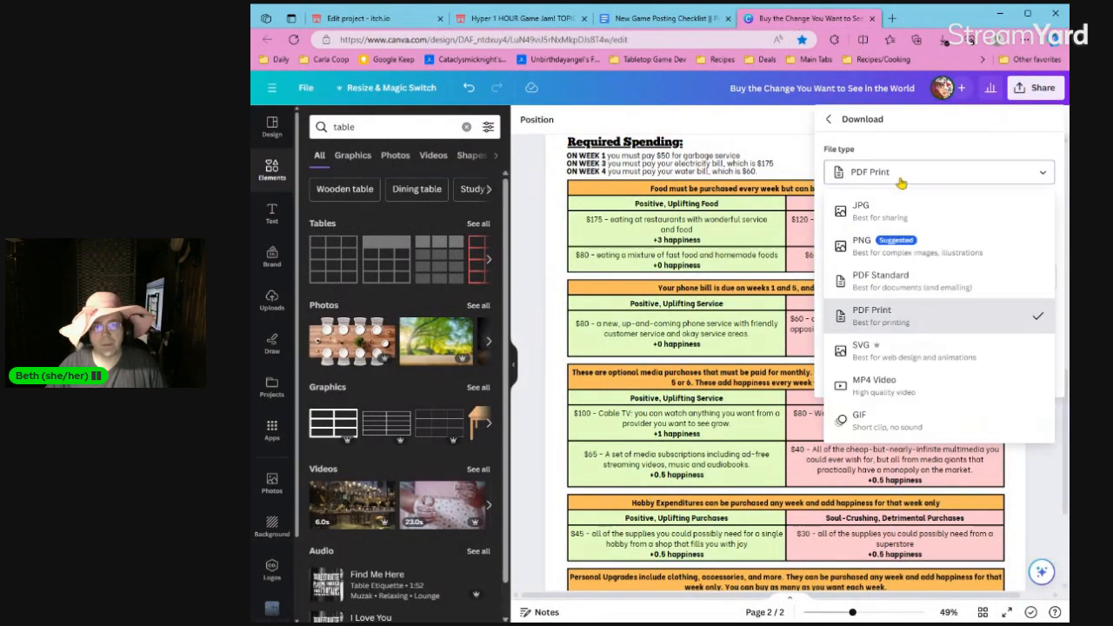
click(899, 246)
click(919, 358)
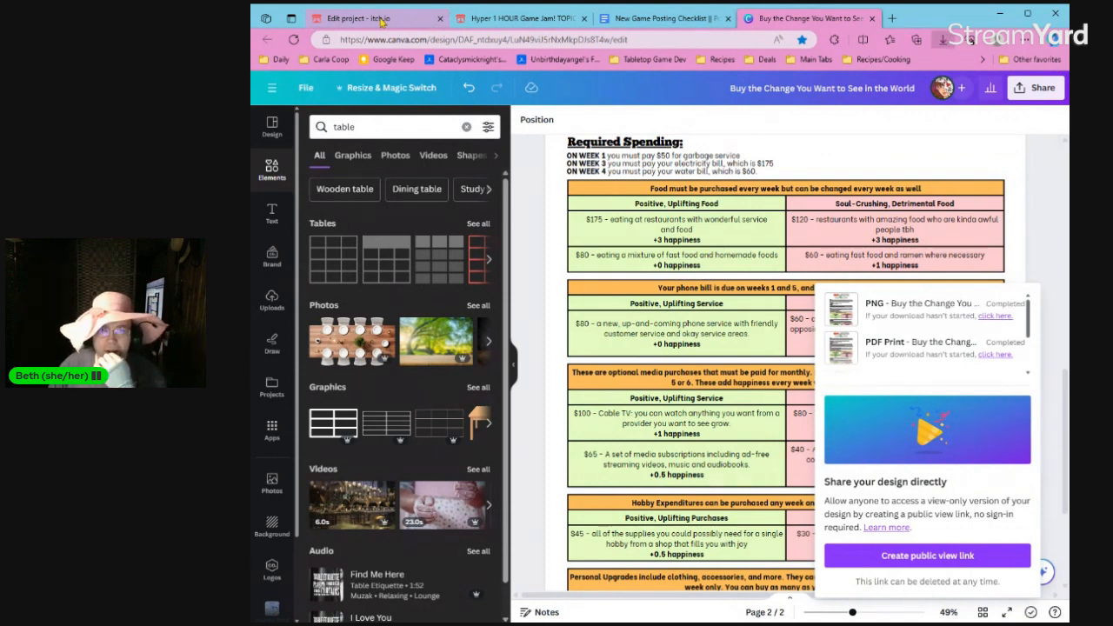
Return to the itch.io edit page and add the two PNG pages of the game as screenshots.
click(381, 20)
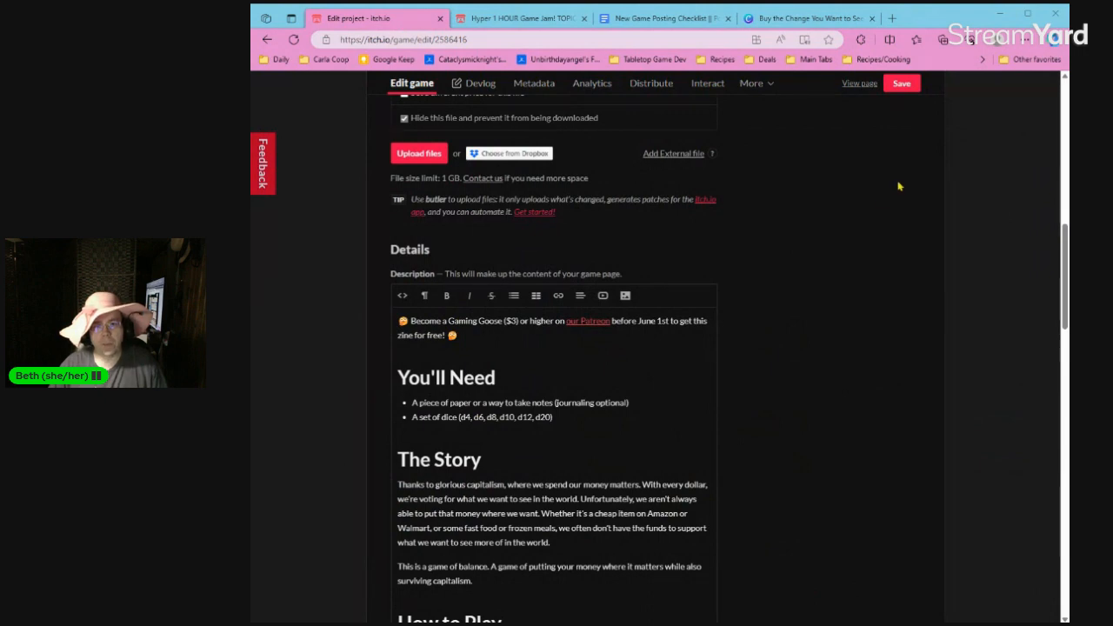
scroll(937, 174, up, 4)
scroll(937, 171, up, 4)
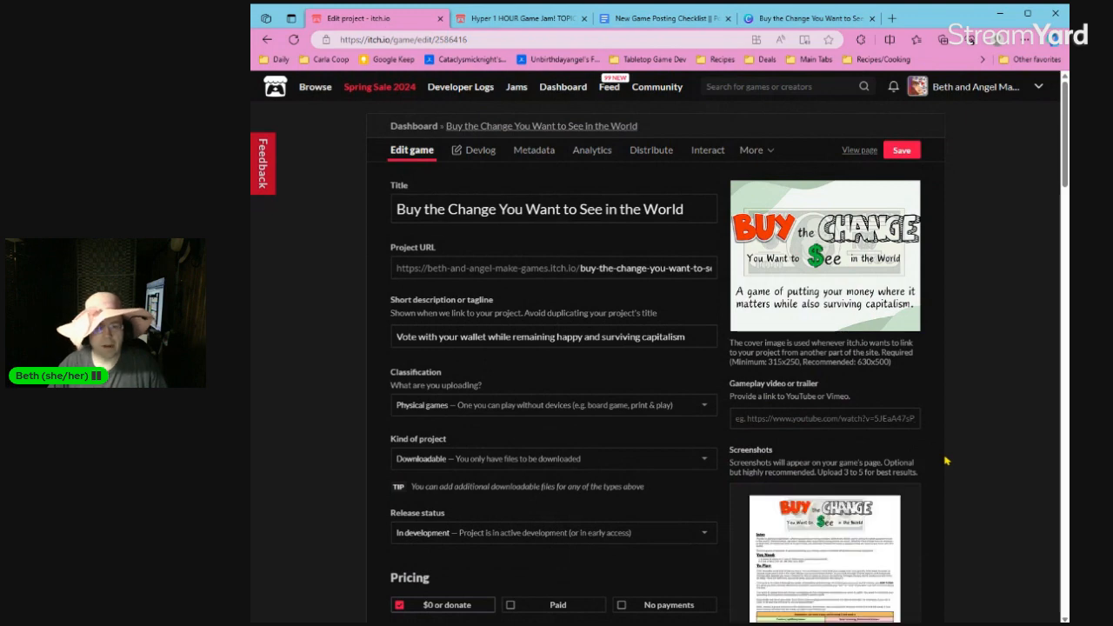
Review the game's edit page from the screenshots and uploads through the description to the visibility and access settings.
scroll(946, 461, down, 3)
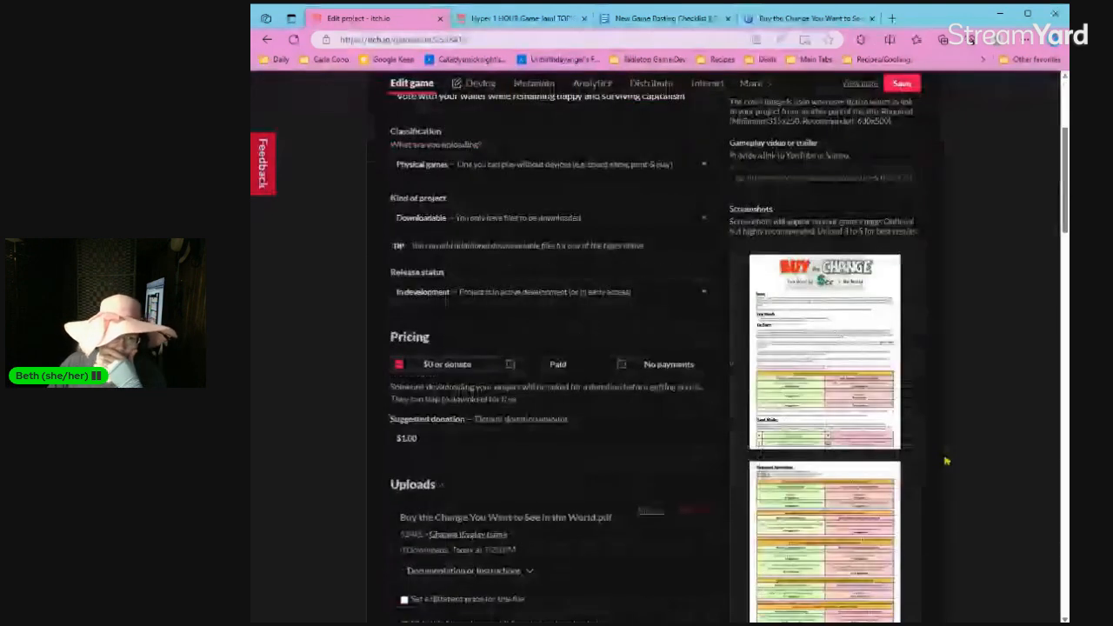
scroll(946, 461, down, 4)
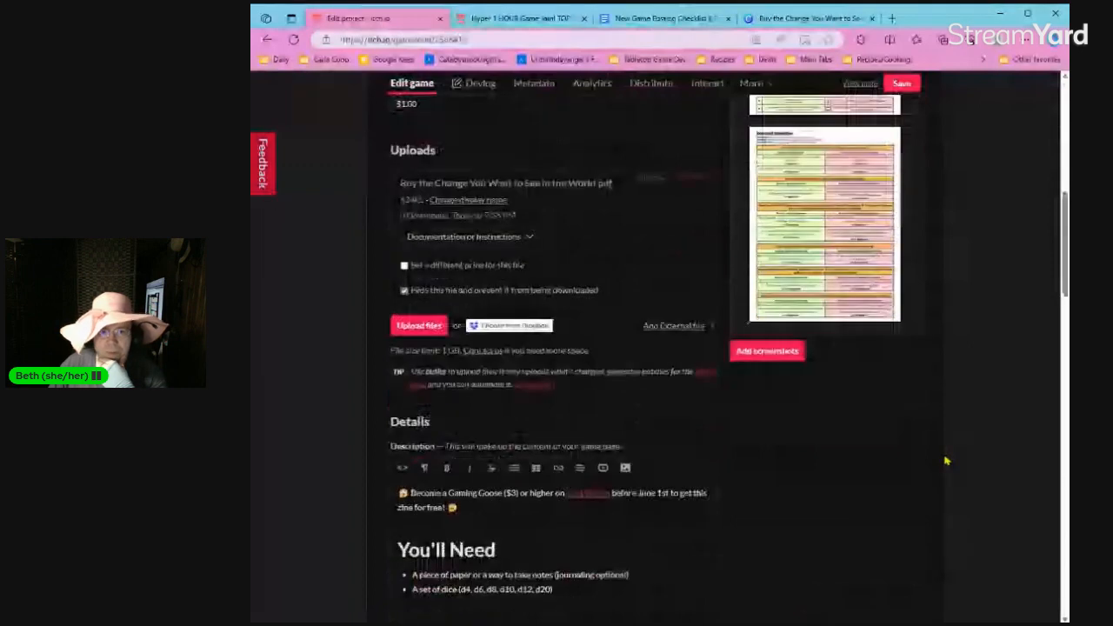
scroll(946, 461, up, 8)
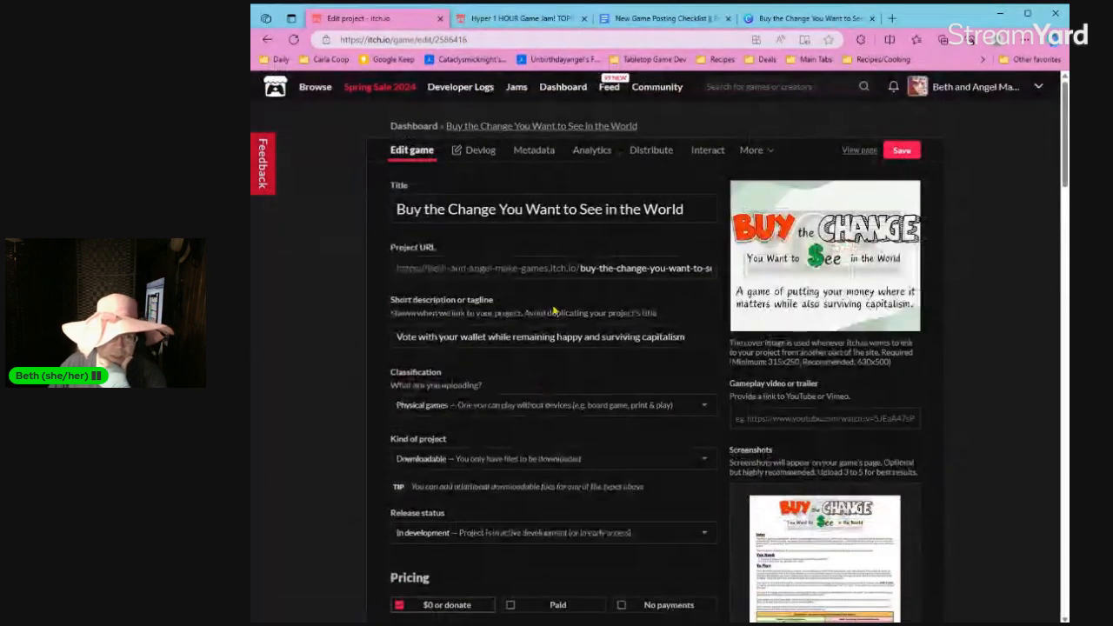
scroll(517, 419, down, 2)
scroll(517, 419, down, 3)
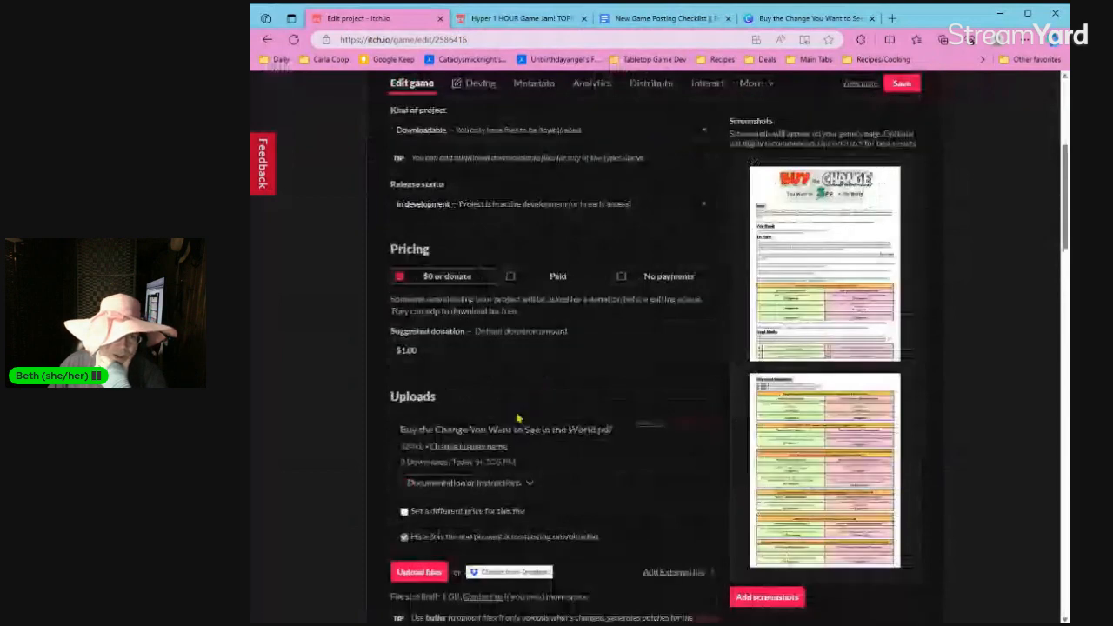
scroll(540, 298, down, 6)
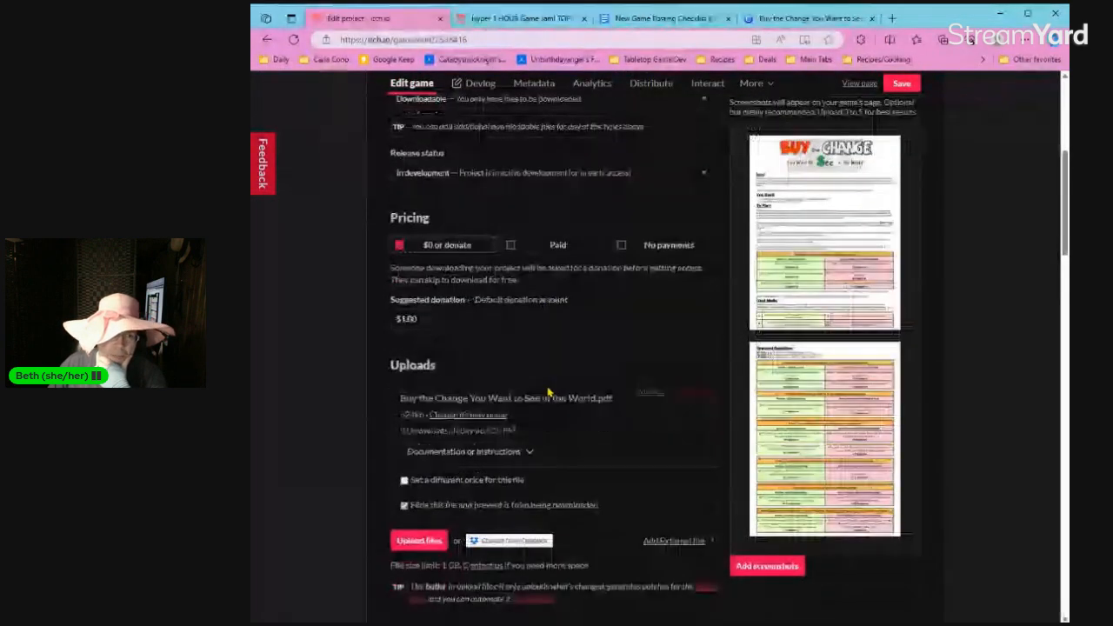
scroll(546, 393, down, 3)
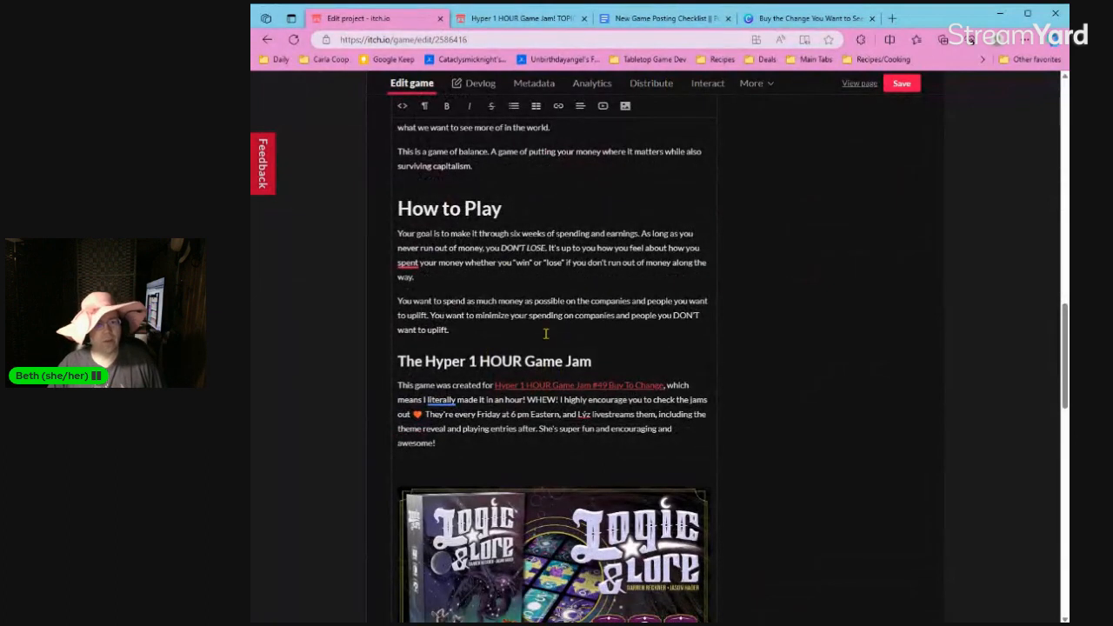
scroll(539, 352, up, 2)
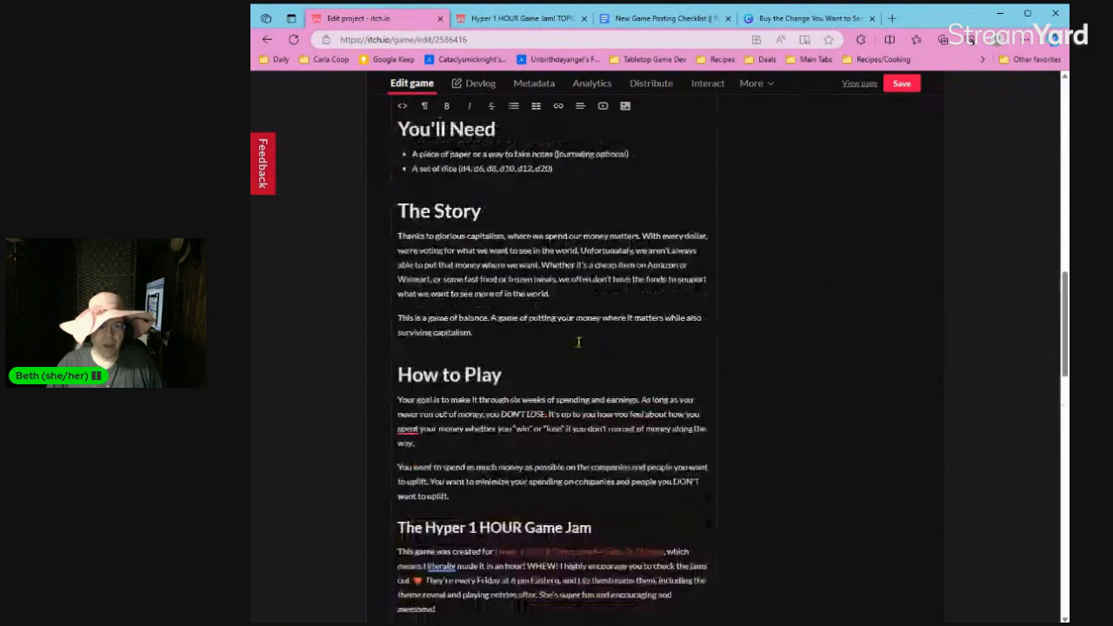
scroll(761, 358, down, 15)
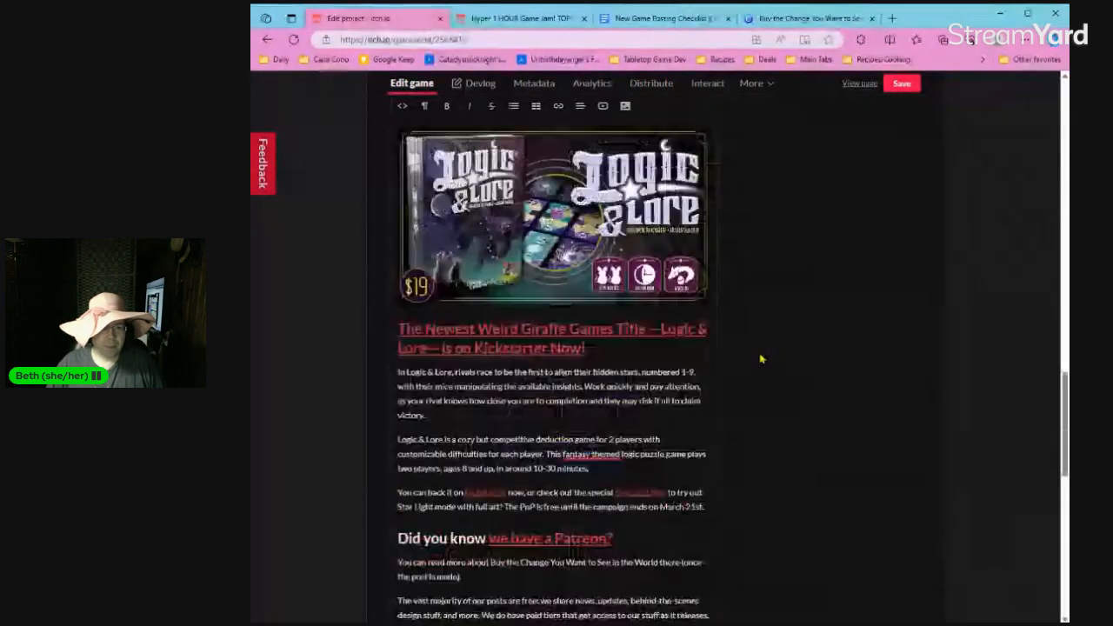
scroll(761, 358, down, 3)
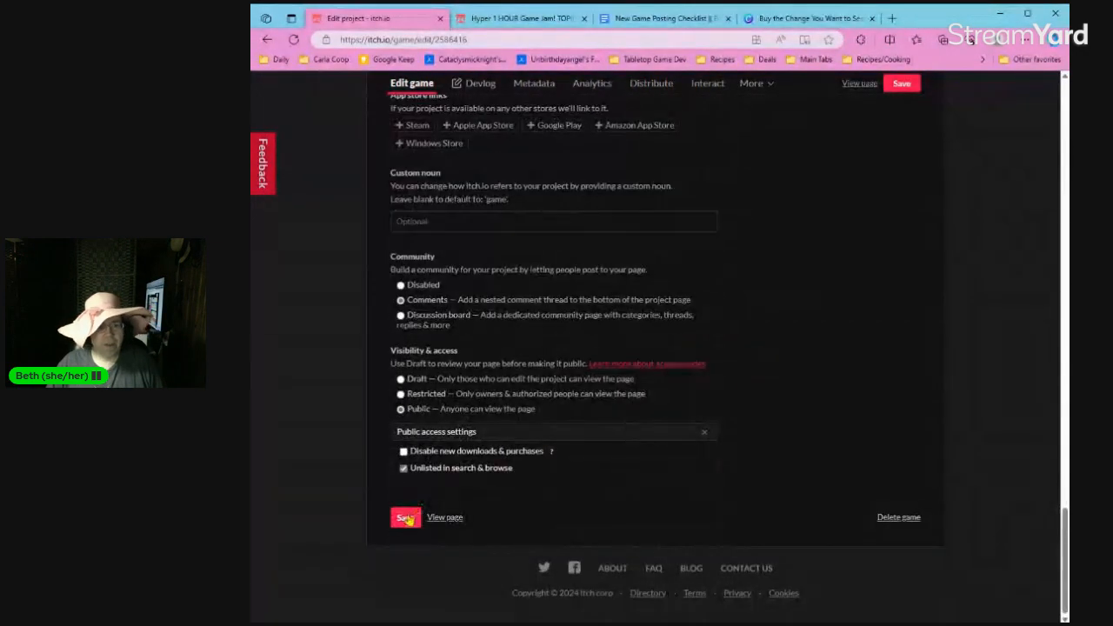
Save the game's edit page and open its public page.
click(405, 518)
click(859, 82)
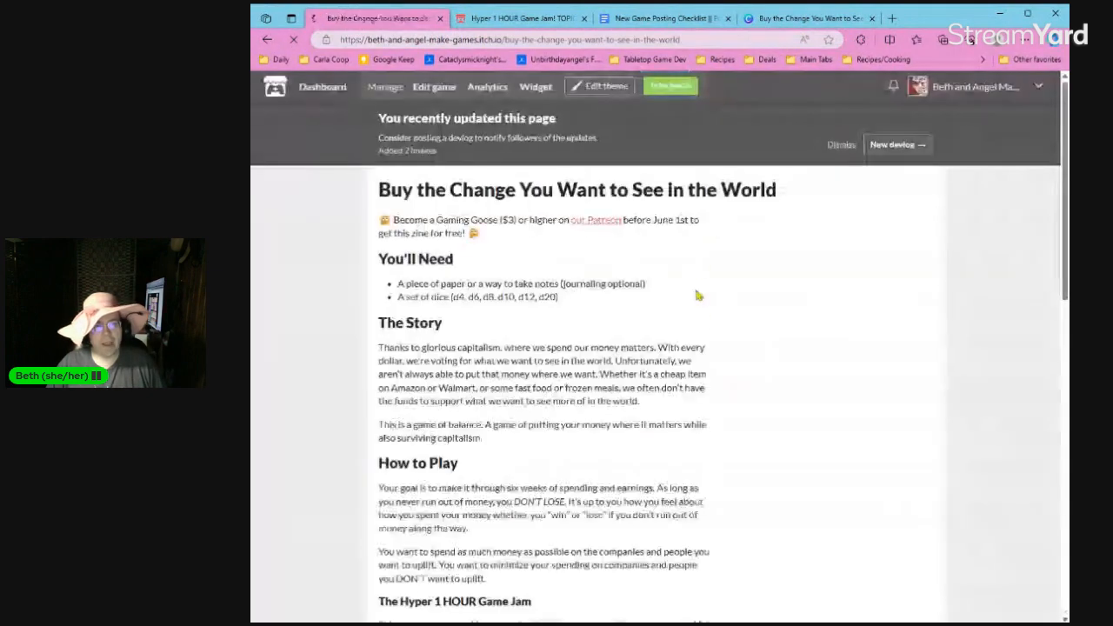
Enlarge the game page's screenshots and look through both pages of the rules.
click(780, 313)
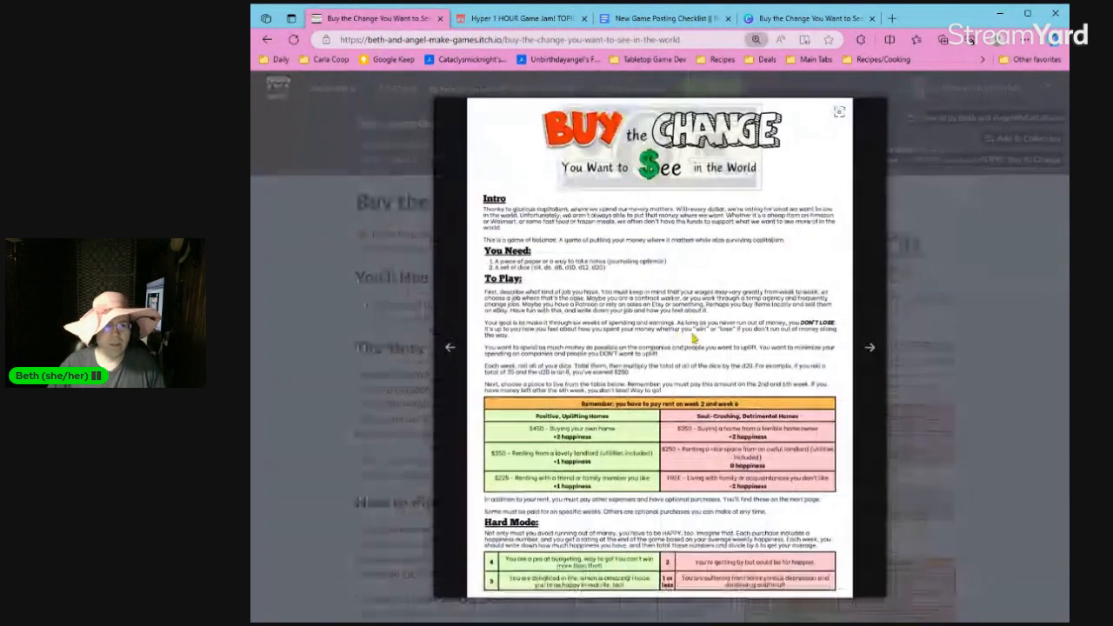
key(Right)
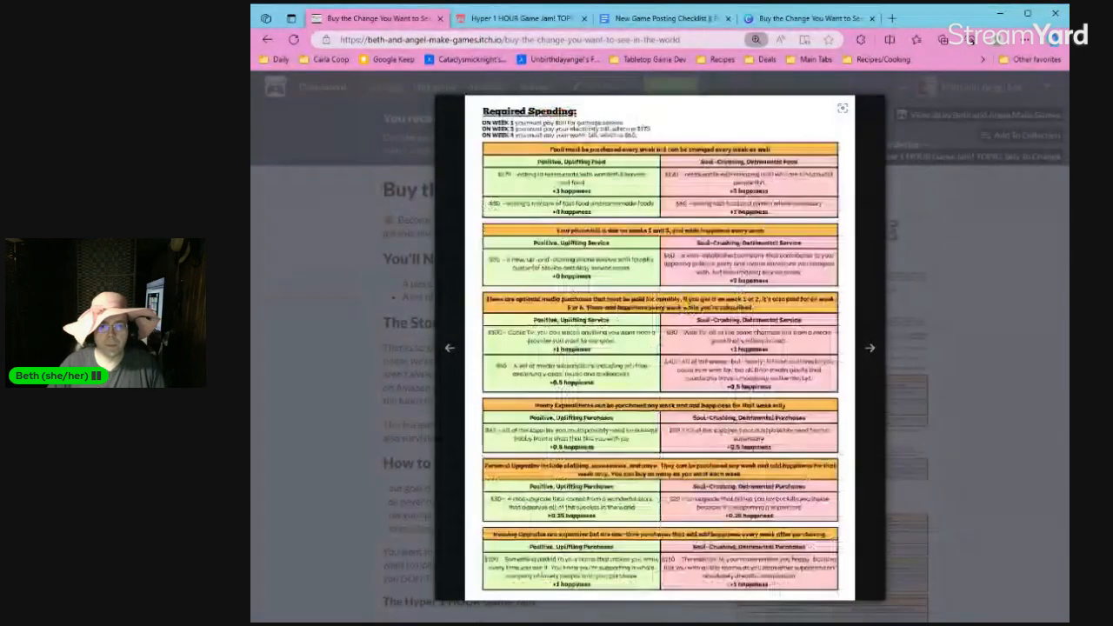
key(Left)
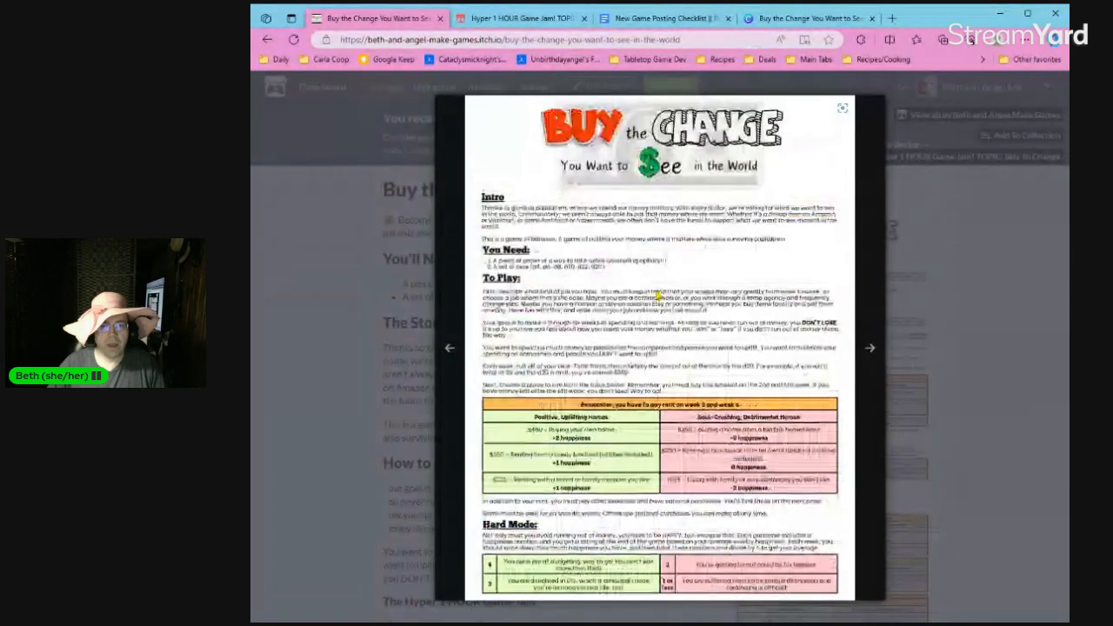
Check the first screenshot's legibility at full size in its own tab, and close it along with the enlarged image view.
right_click(658, 296)
click(692, 311)
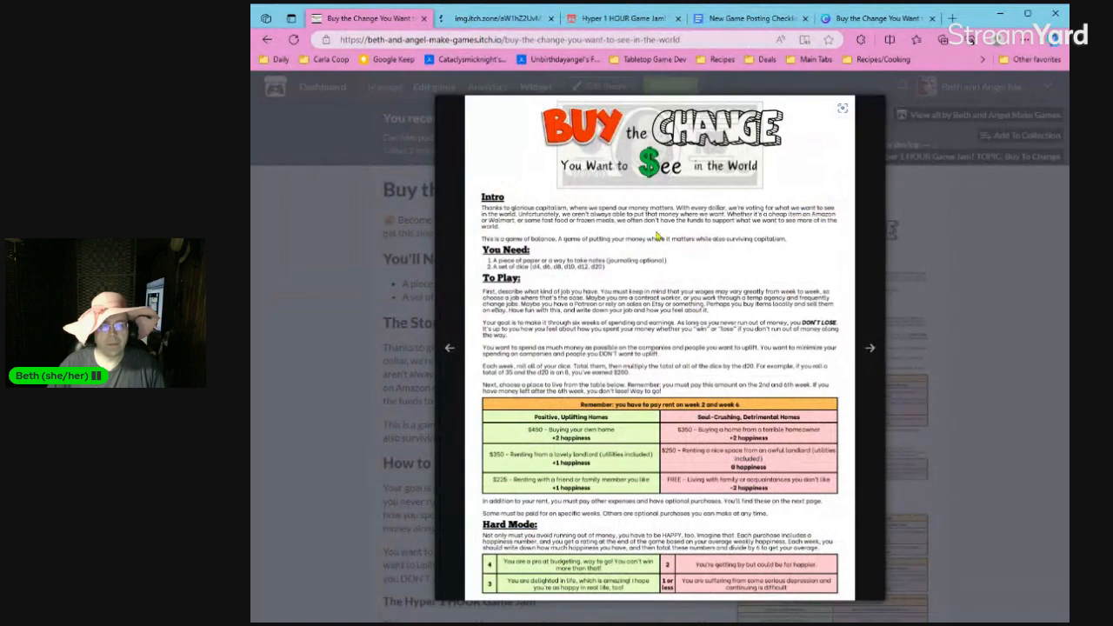
click(497, 18)
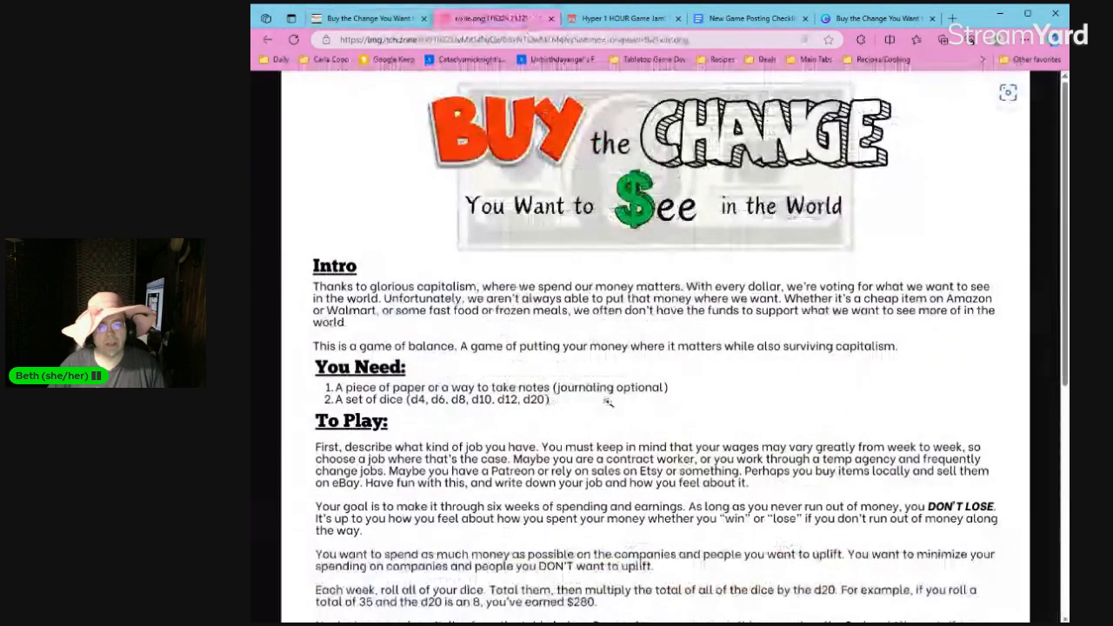
scroll(609, 401, down, 5)
scroll(609, 403, up, 5)
click(550, 18)
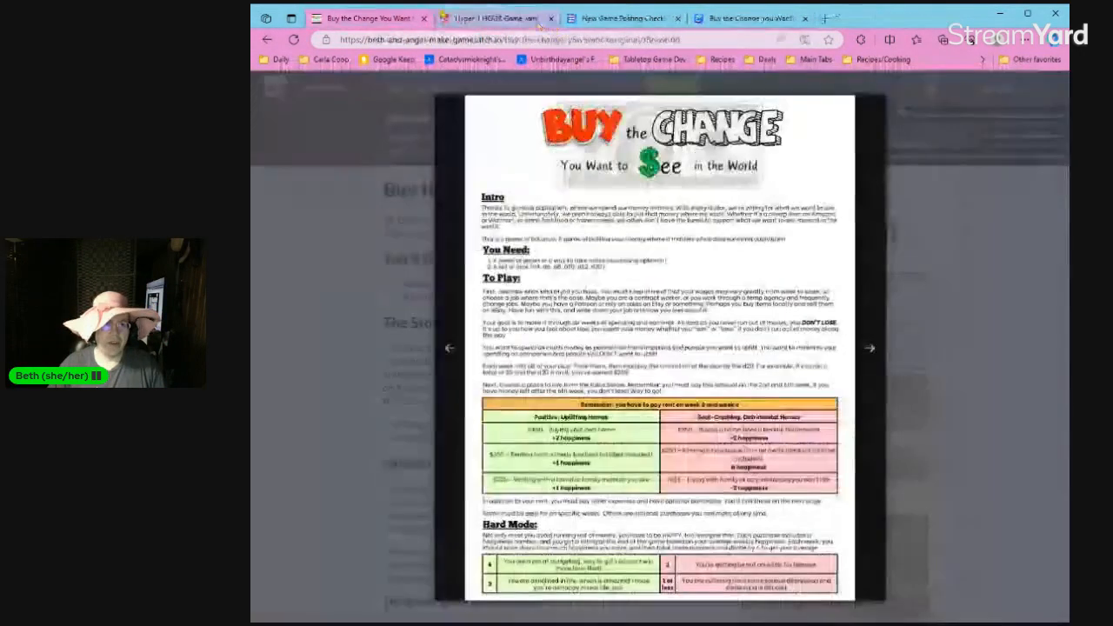
click(404, 275)
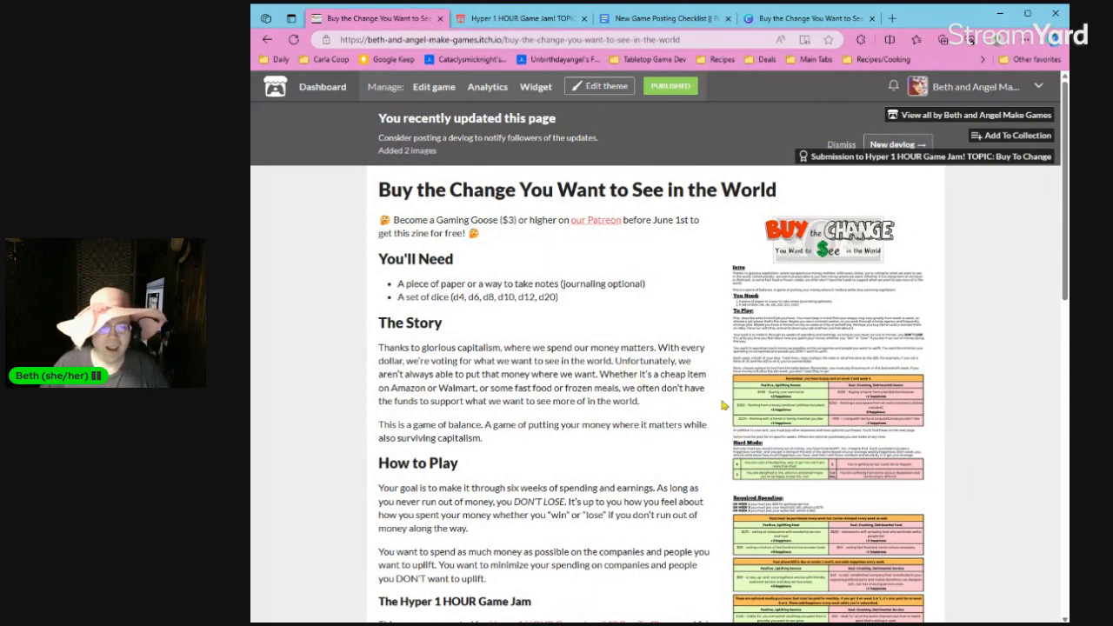
View the submissions list of the Hyper 1 HOUR Game Jam with the topic Buy To Change.
click(546, 18)
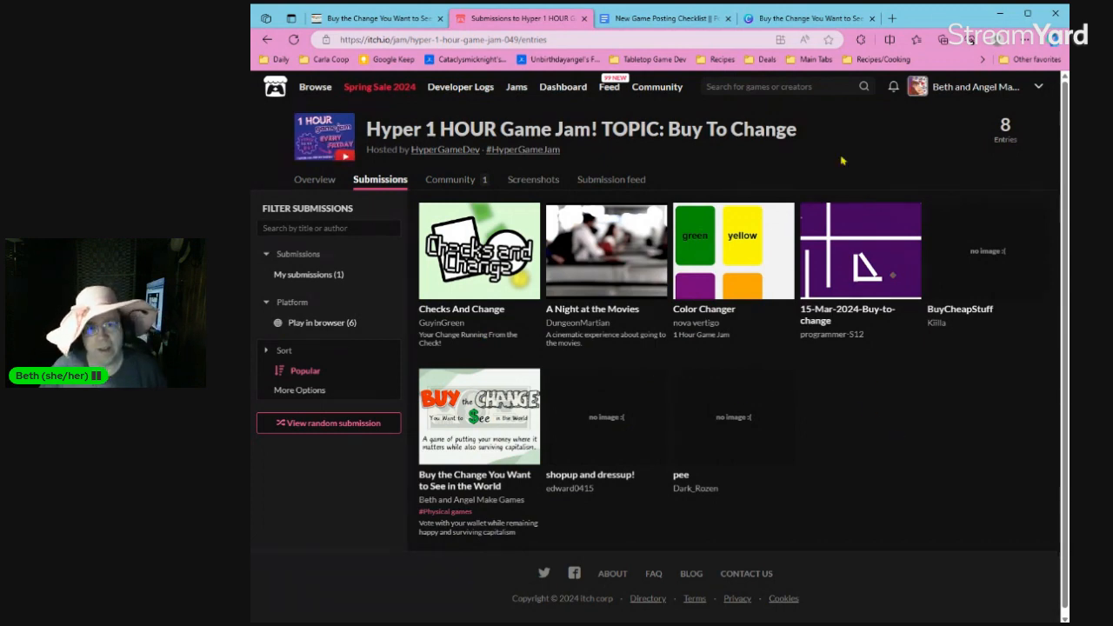
click(820, 19)
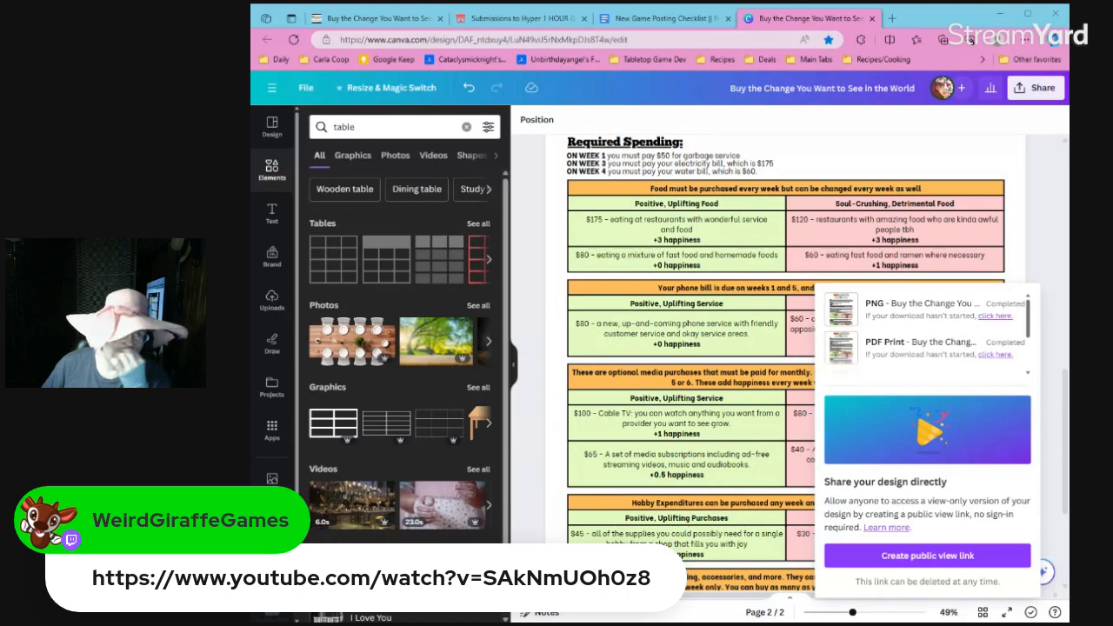
click(522, 18)
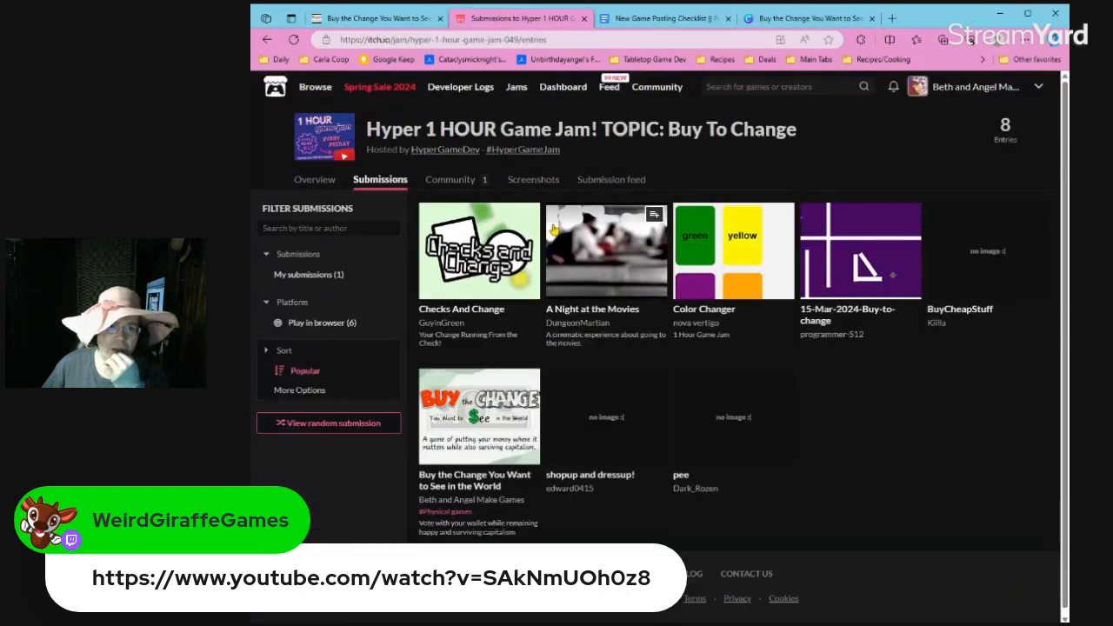
Open the itch.io page of the game "Remember..." in a new tab and examine its Logic & Lore and Patreon sections.
click(892, 18)
text(remem)
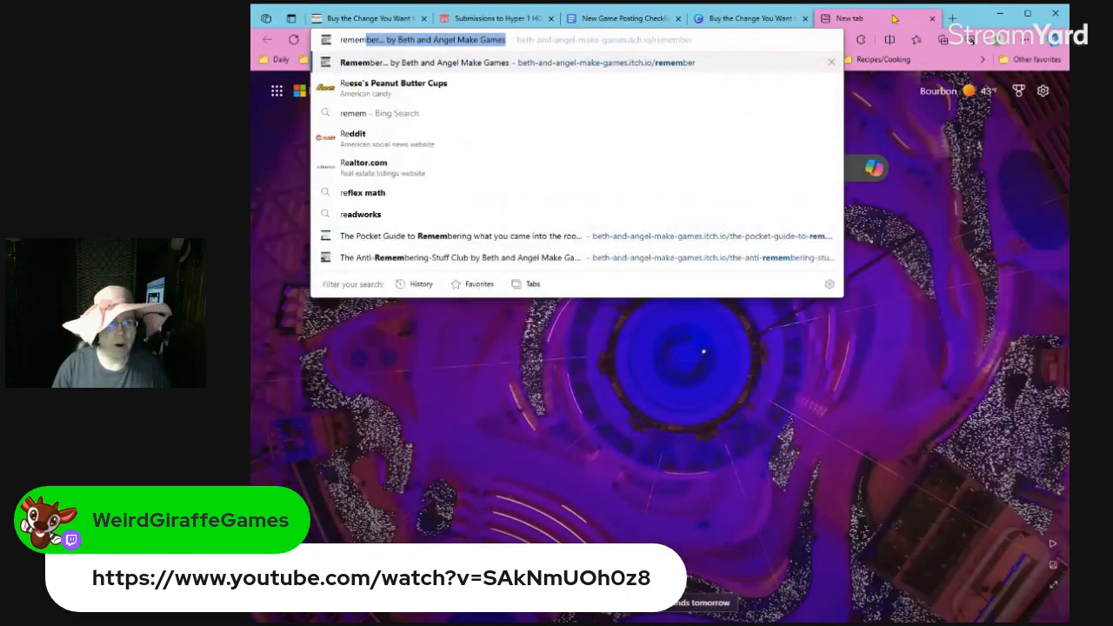
key(Return)
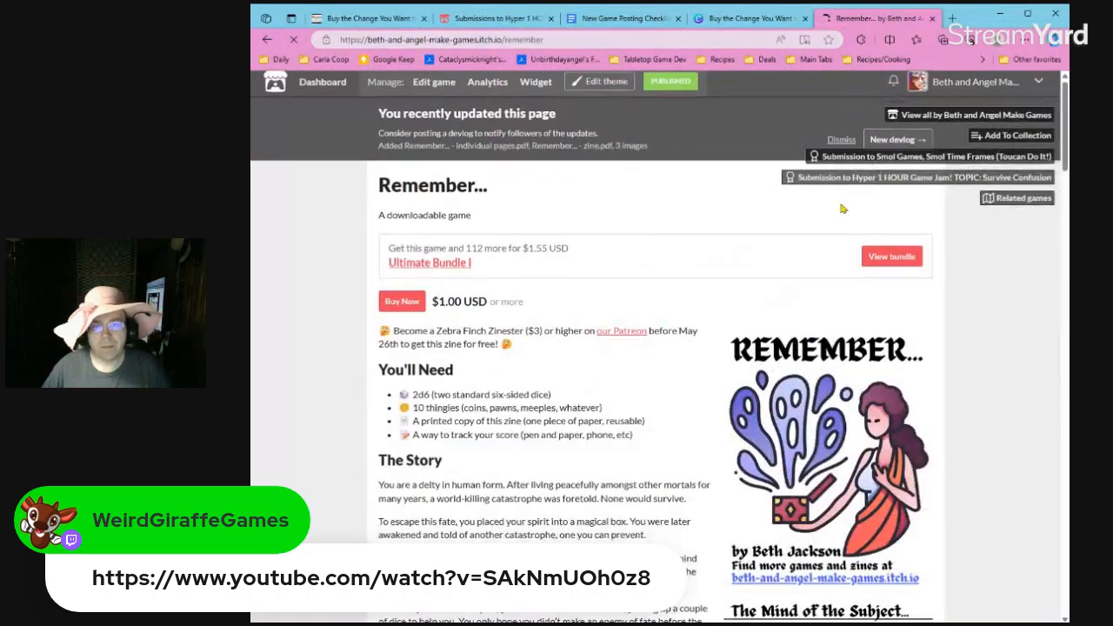
scroll(782, 202, down, 2)
scroll(706, 290, down, 3)
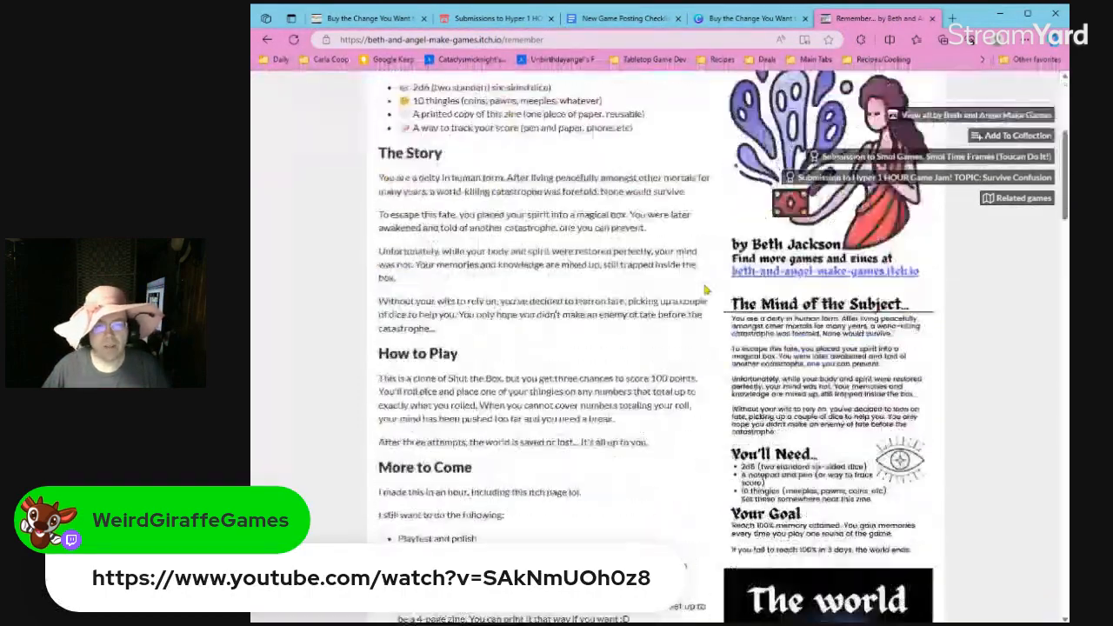
scroll(706, 291, down, 10)
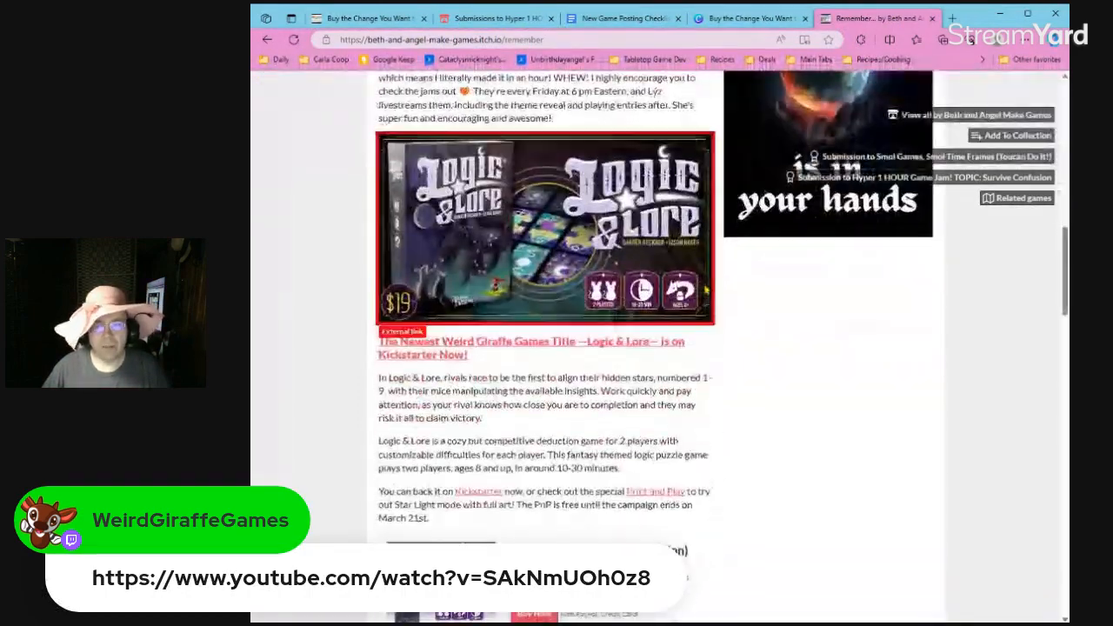
scroll(706, 290, down, 2)
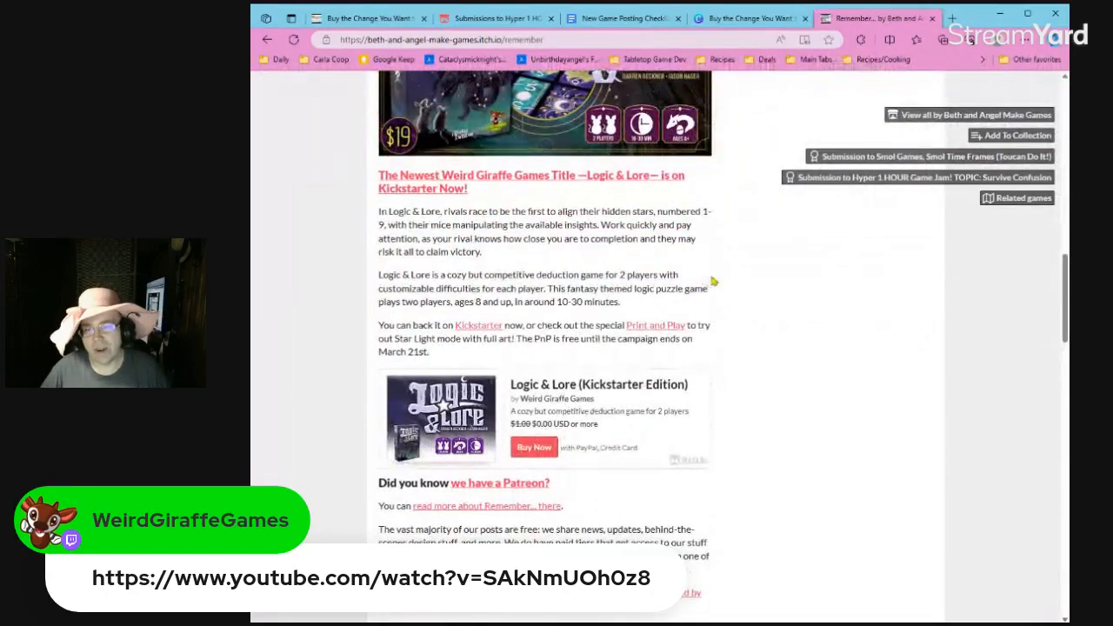
scroll(774, 417, down, 3)
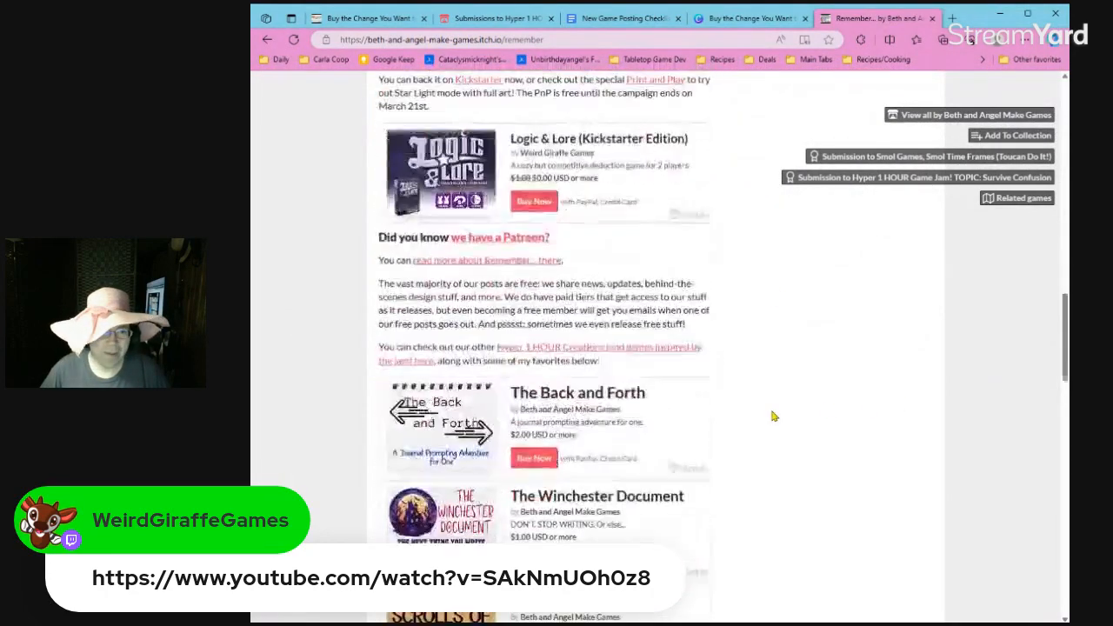
Open the page of The Winchester Document from the favorites list and examine its game jam, Logic & Lore and Patreon sections.
scroll(748, 380, down, 2)
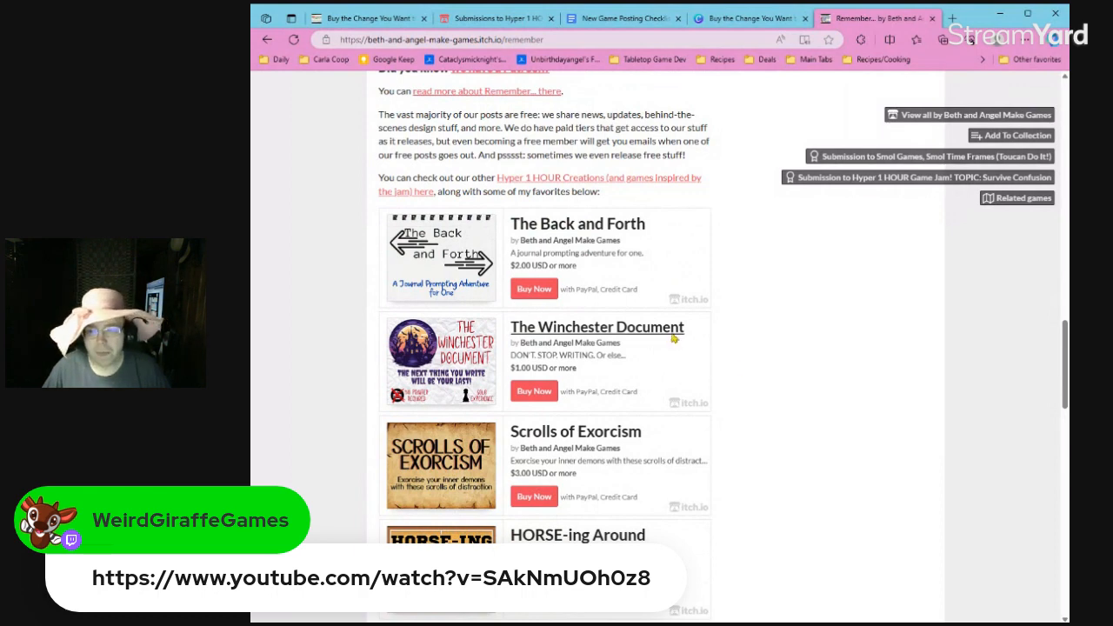
click(672, 339)
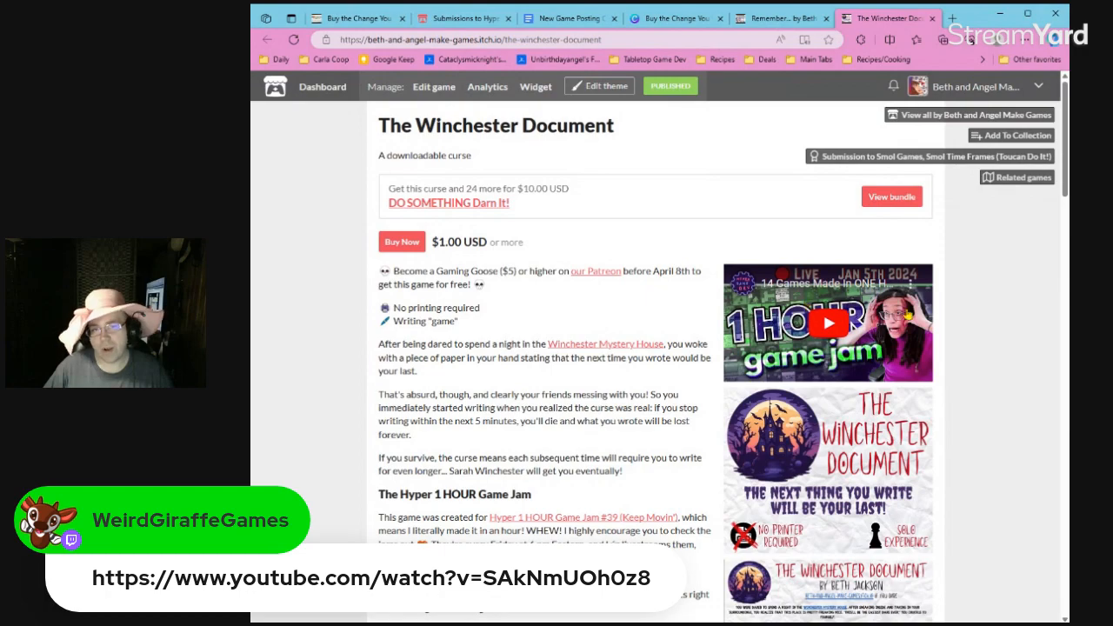
scroll(598, 349, down, 4)
scroll(599, 349, down, 5)
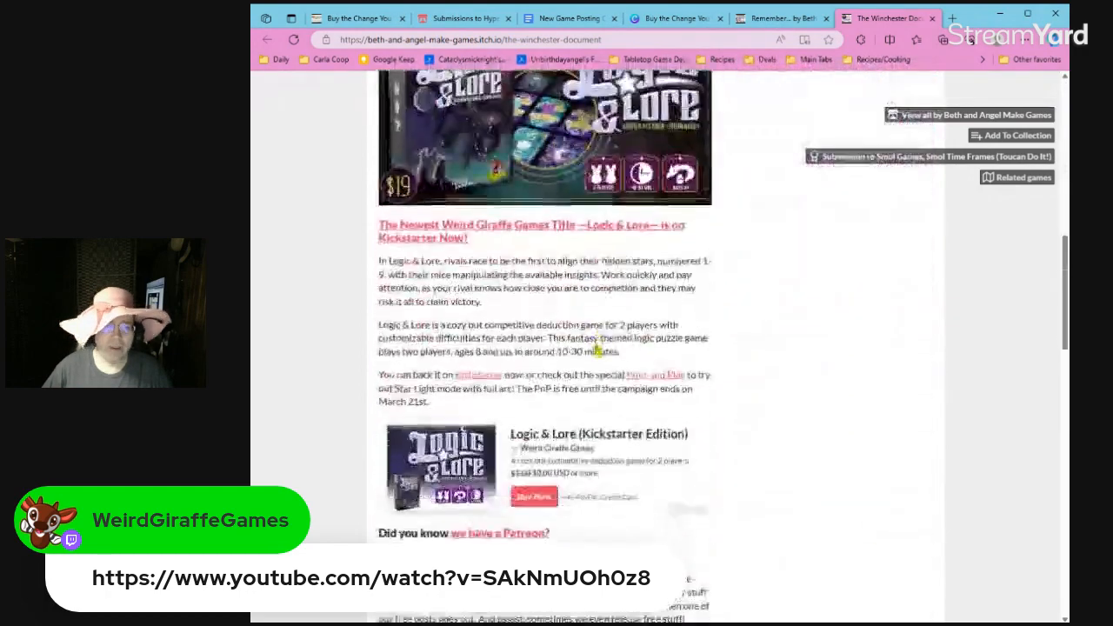
scroll(661, 304, down, 1)
scroll(661, 304, up, 1)
scroll(660, 304, down, 4)
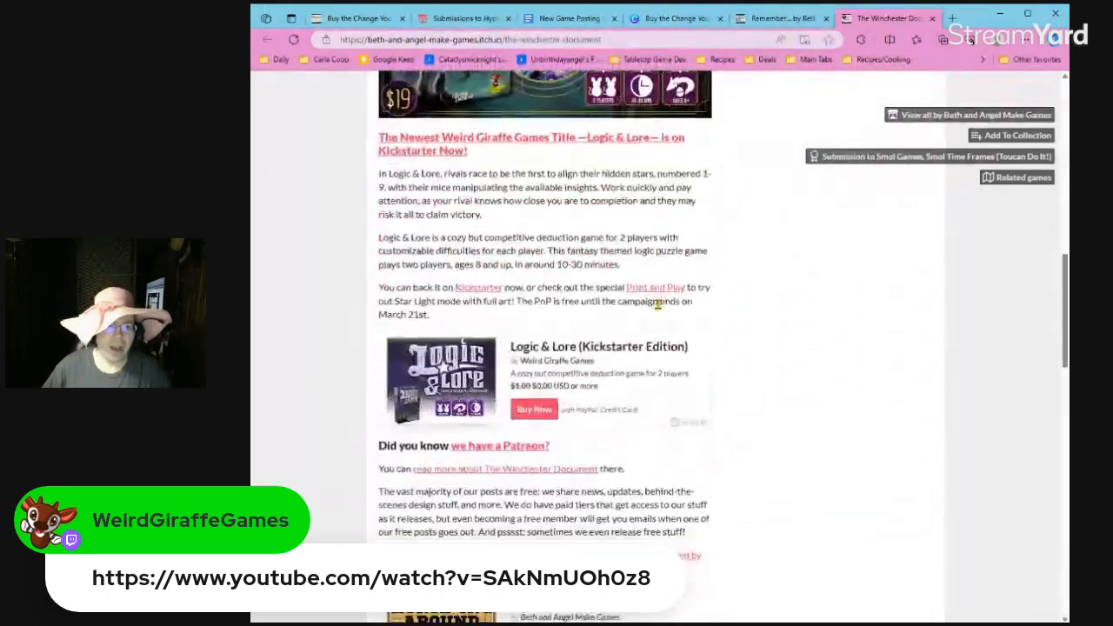
scroll(657, 309, up, 2)
scroll(654, 311, up, 8)
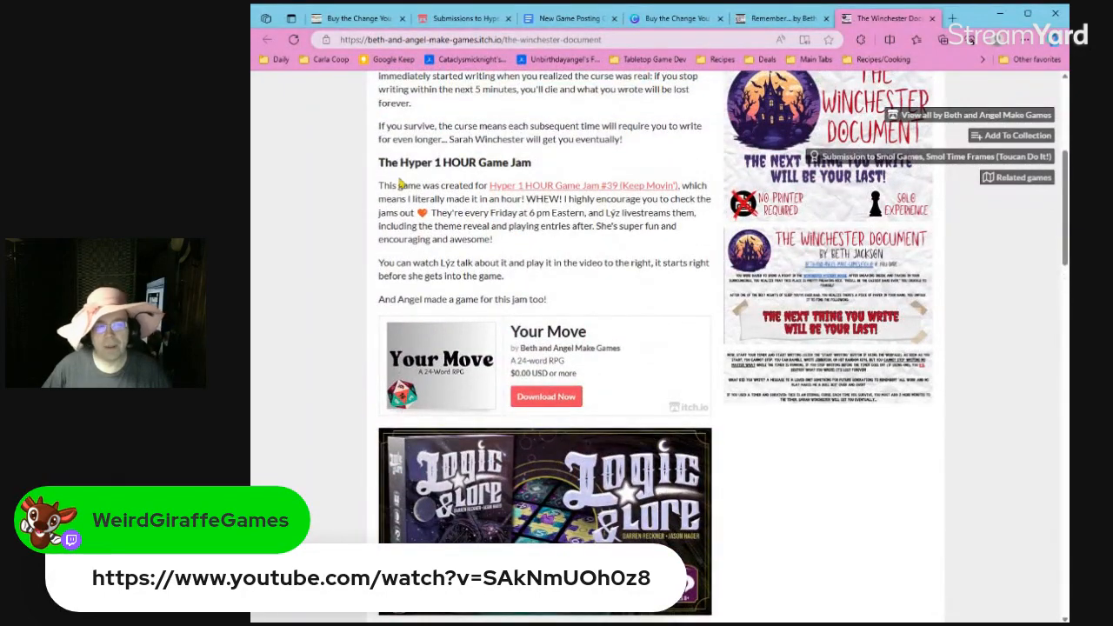
scroll(778, 253, up, 5)
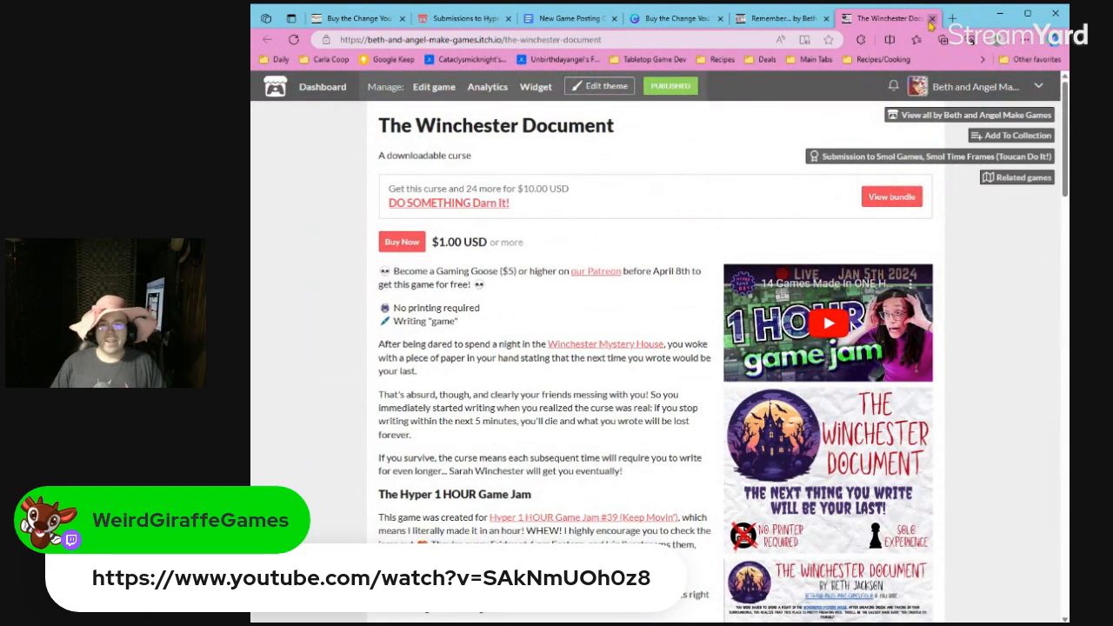
Close the pages of The Winchester Document and "Remember...", and dismiss the finished-download notice in Canva.
click(930, 19)
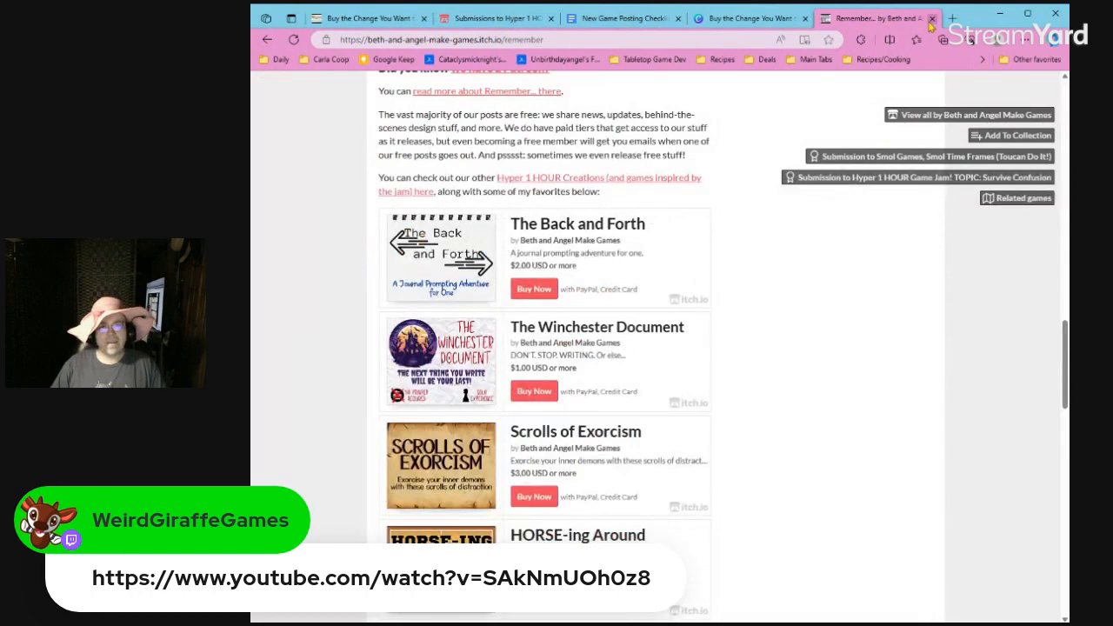
click(931, 21)
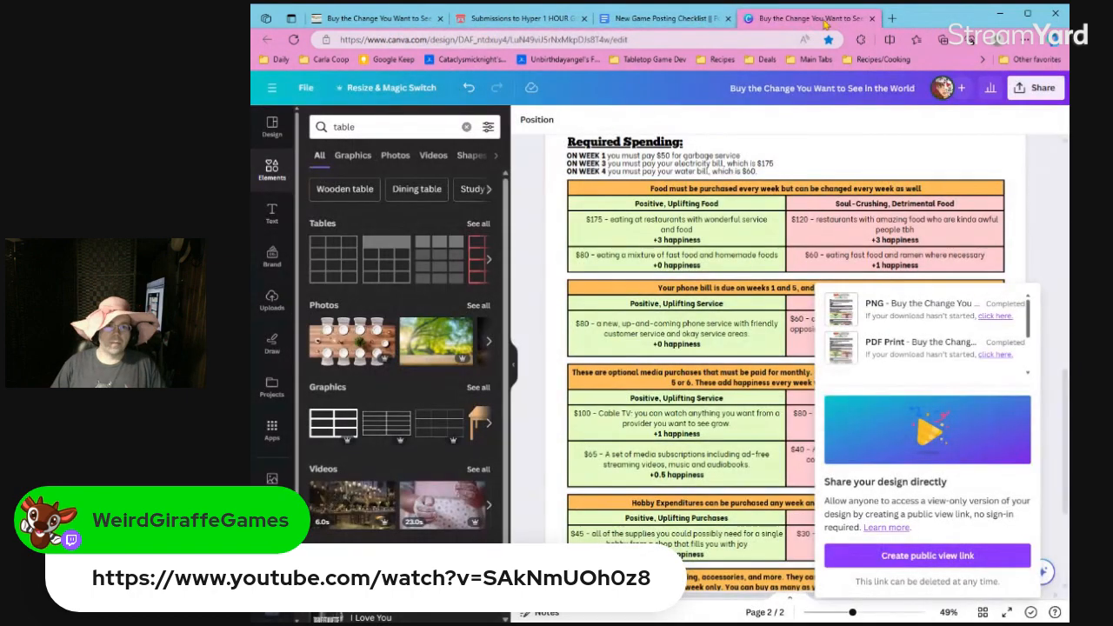
click(551, 230)
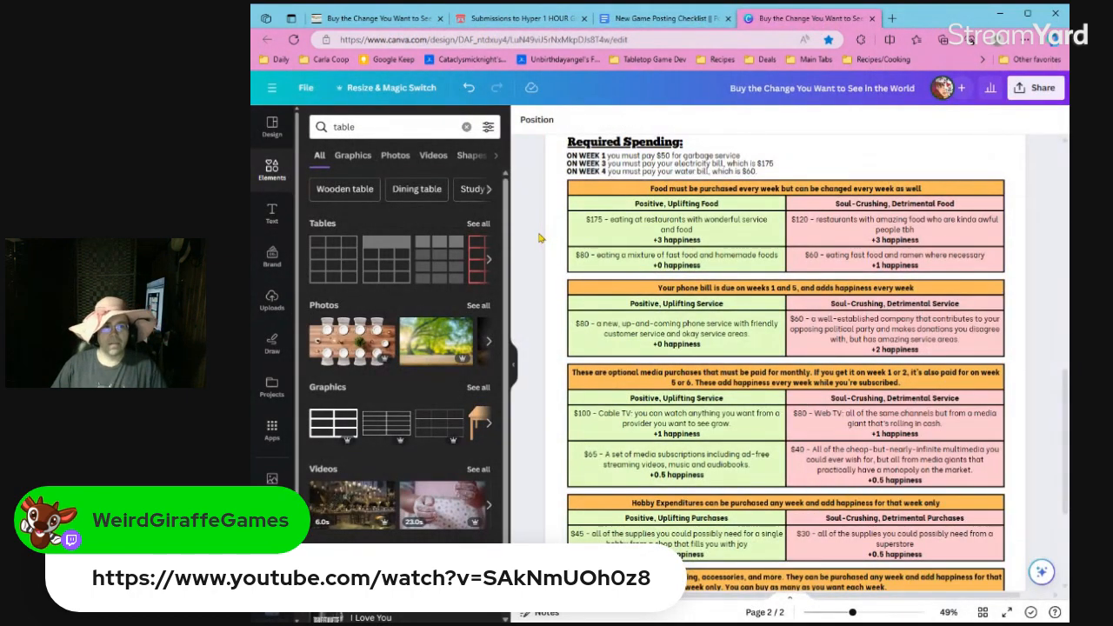
Return to the itch.io page of "Buy the Change You Want to See in the World" and review its description and screenshots.
click(405, 26)
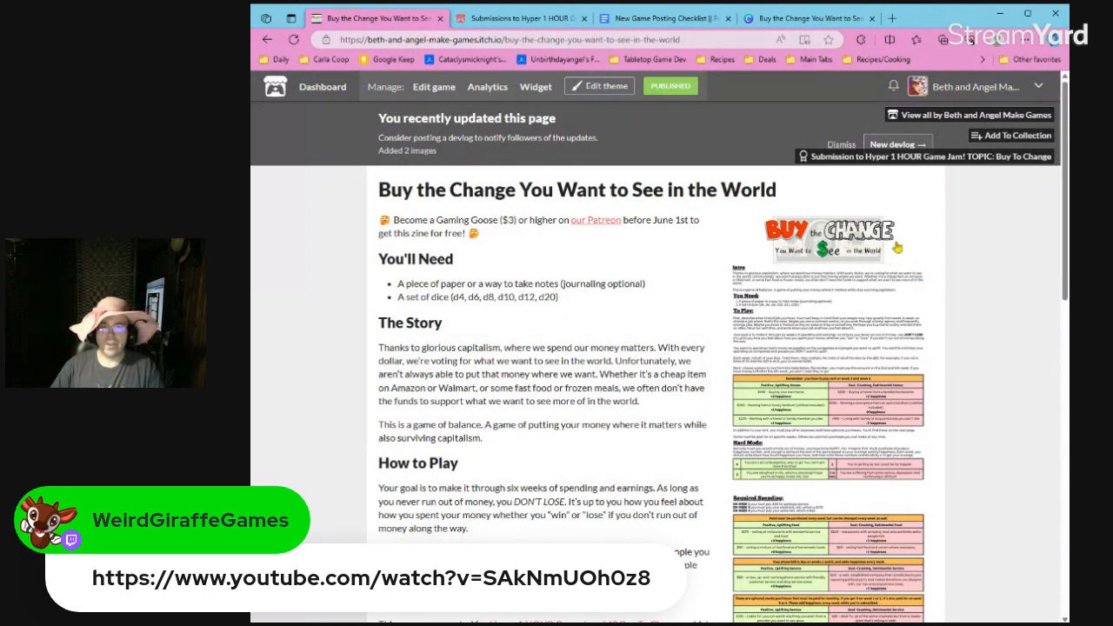
scroll(756, 351, down, 5)
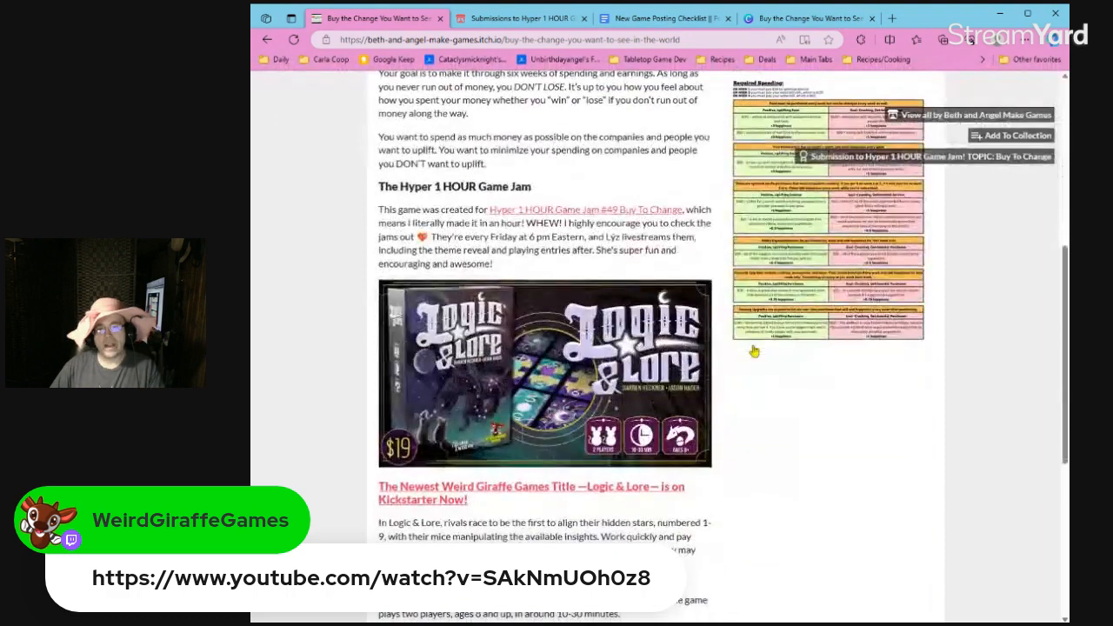
scroll(754, 351, up, 5)
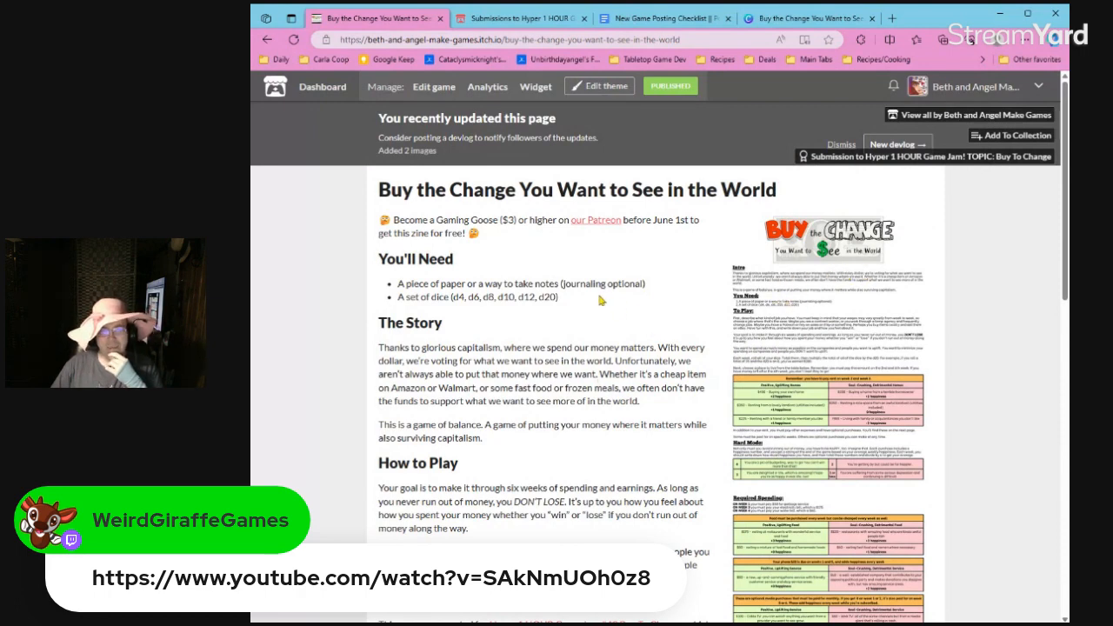
scroll(671, 323, down, 2)
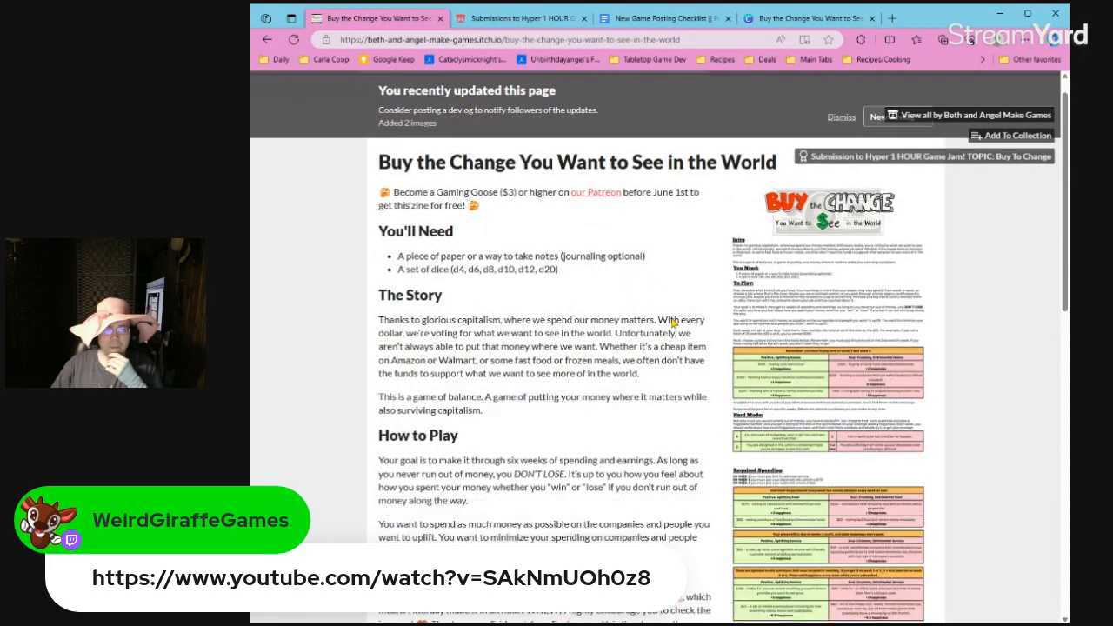
scroll(672, 323, down, 1)
scroll(673, 323, up, 3)
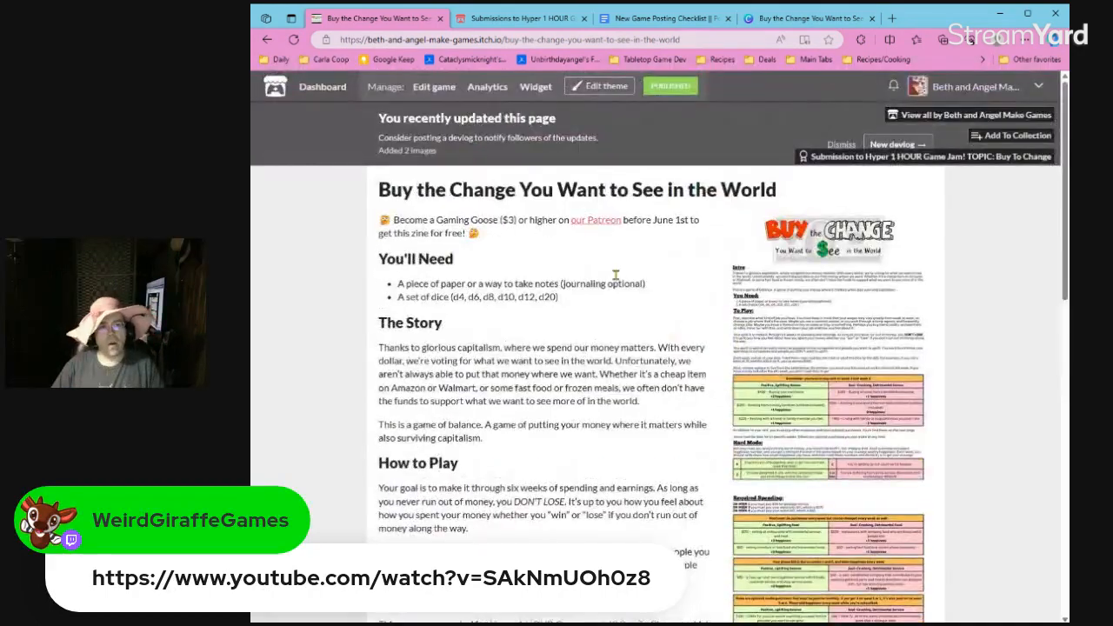
Edit the game and add "This game is listed as in development because it is unplaytested." as a new paragraph after the description's Patreon offer.
click(421, 96)
scroll(574, 209, down, 8)
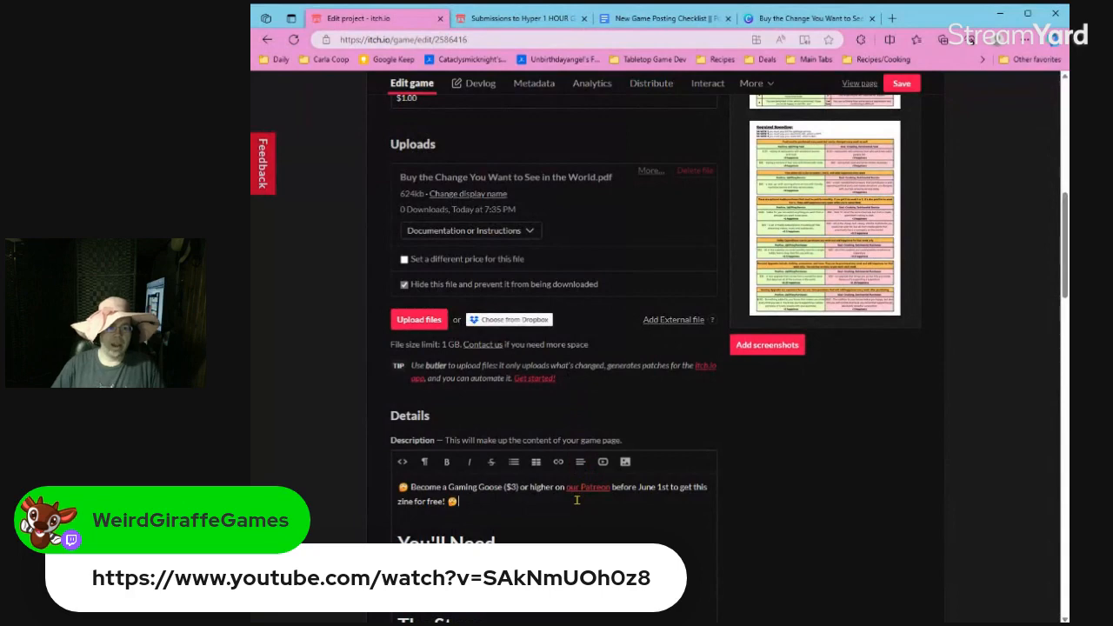
key(Return)
text(This game i)
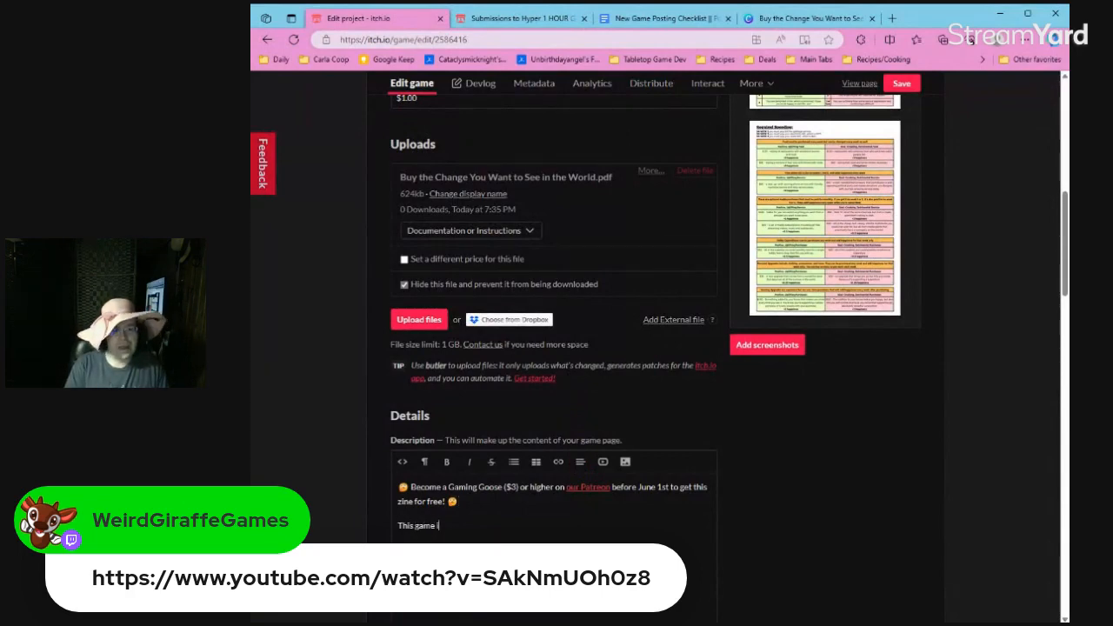
text(s listed as in deve)
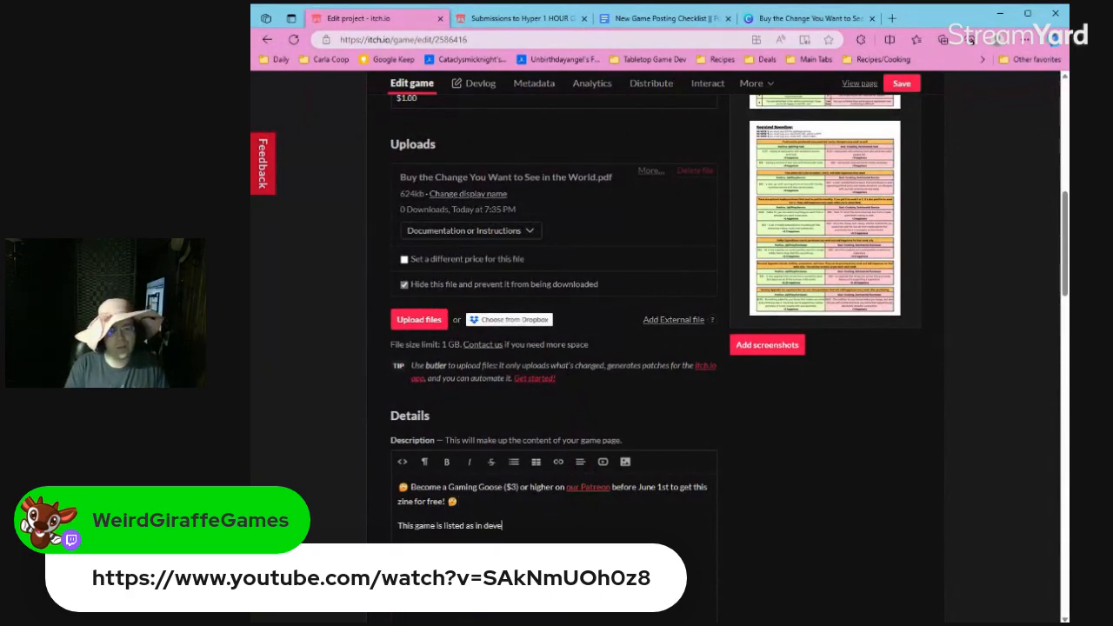
text(lopment because it)
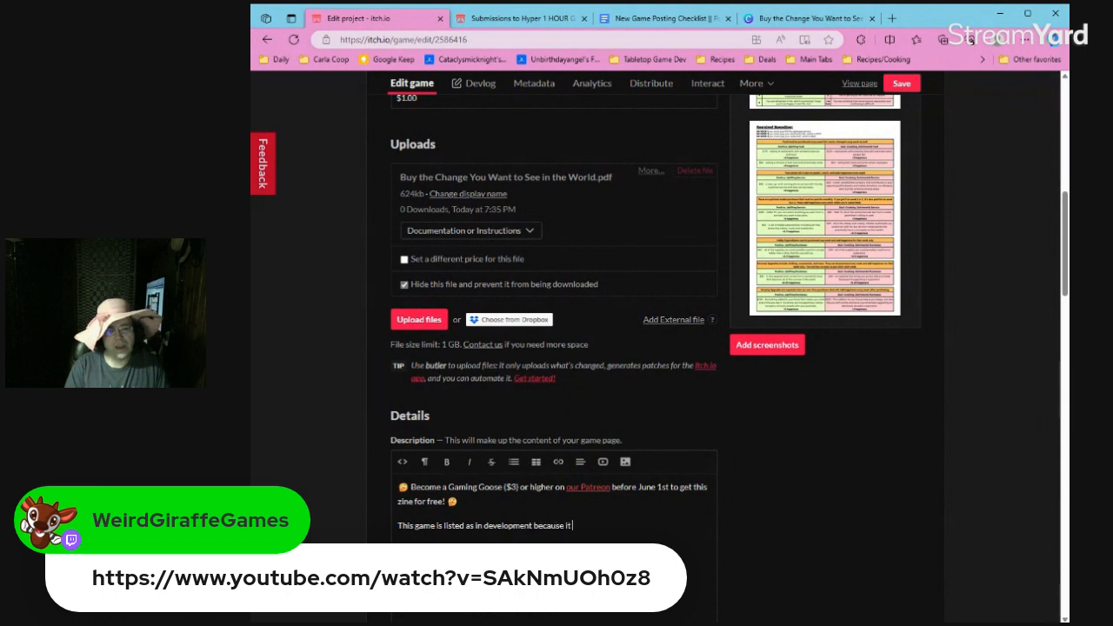
text( is unplayte)
key(BackSpace)
key(BackSpace)
text(ytested. I have)
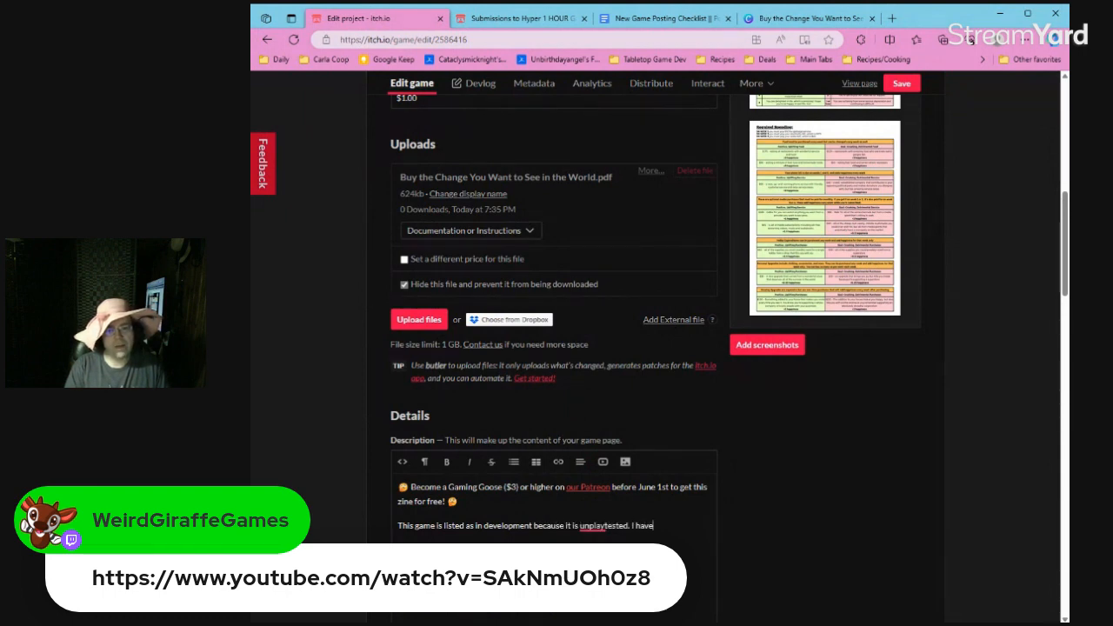
text( ZERO doubt that)
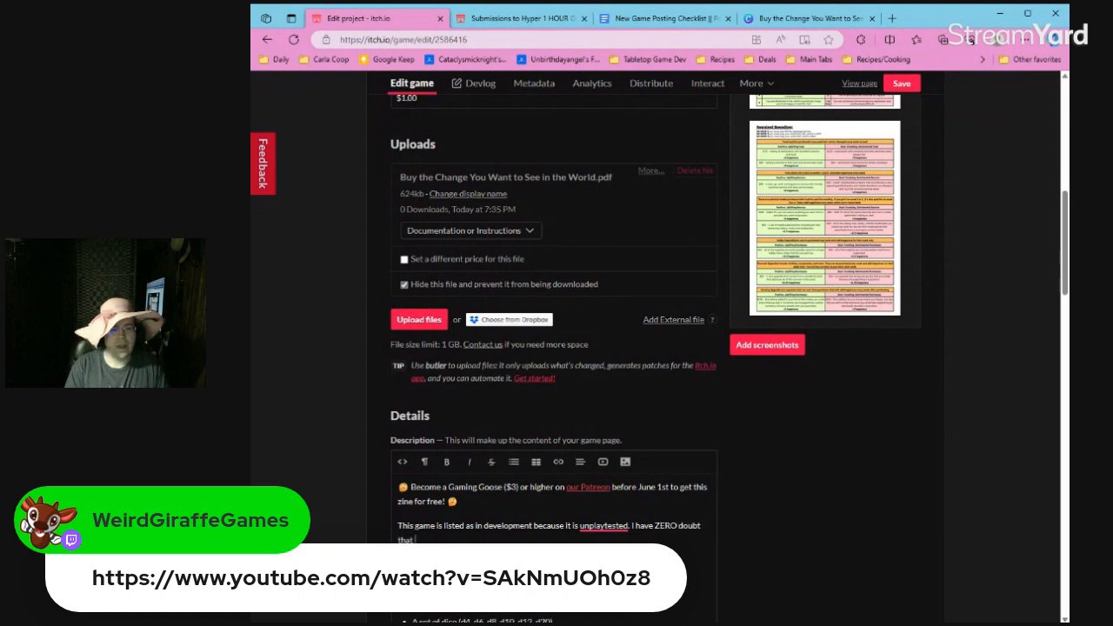
text( the balance is dread)
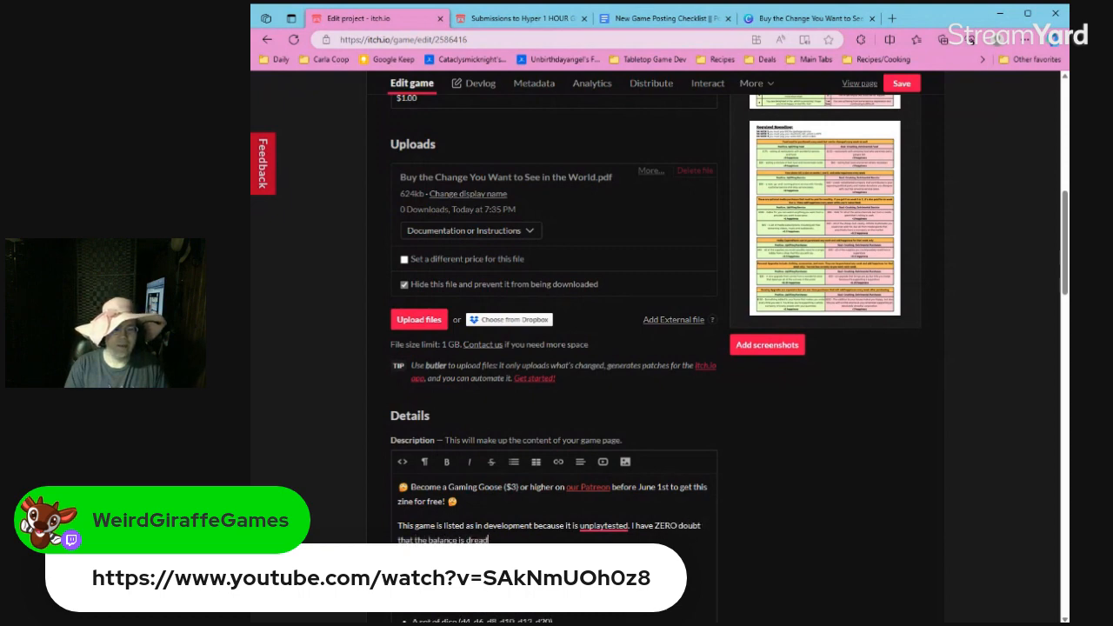
text(ful as I just th)
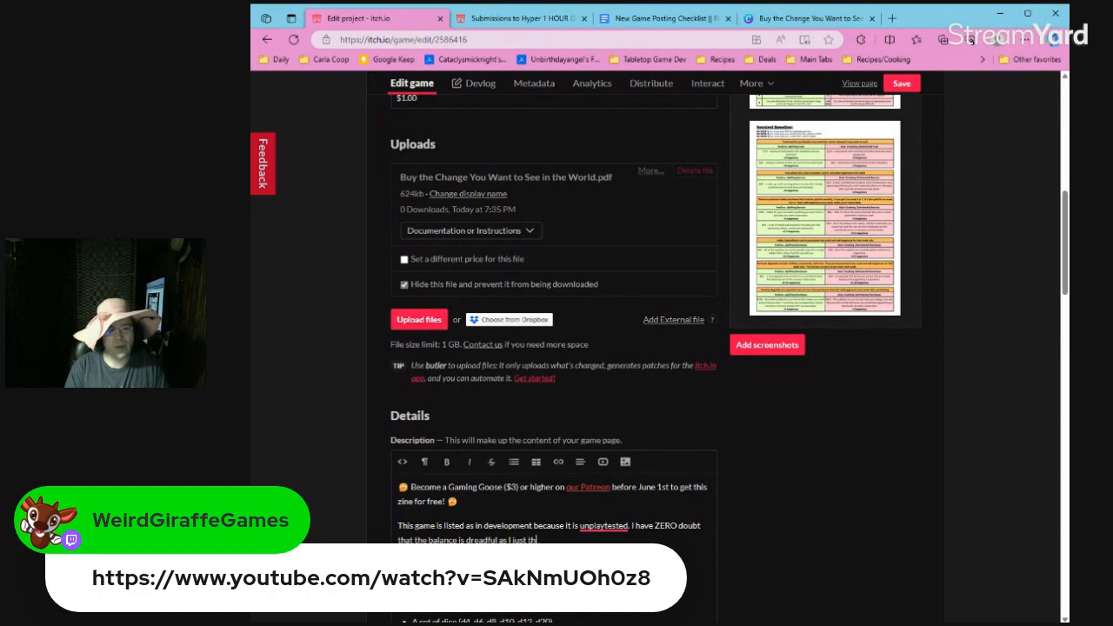
text(rew numbers in th)
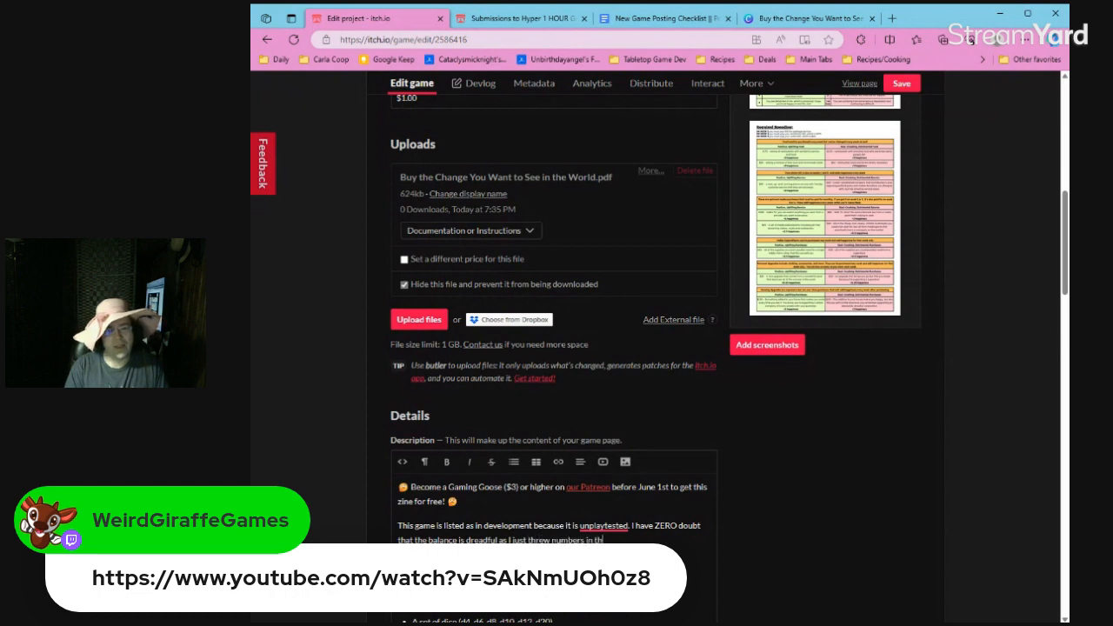
text(ere in a hurry!)
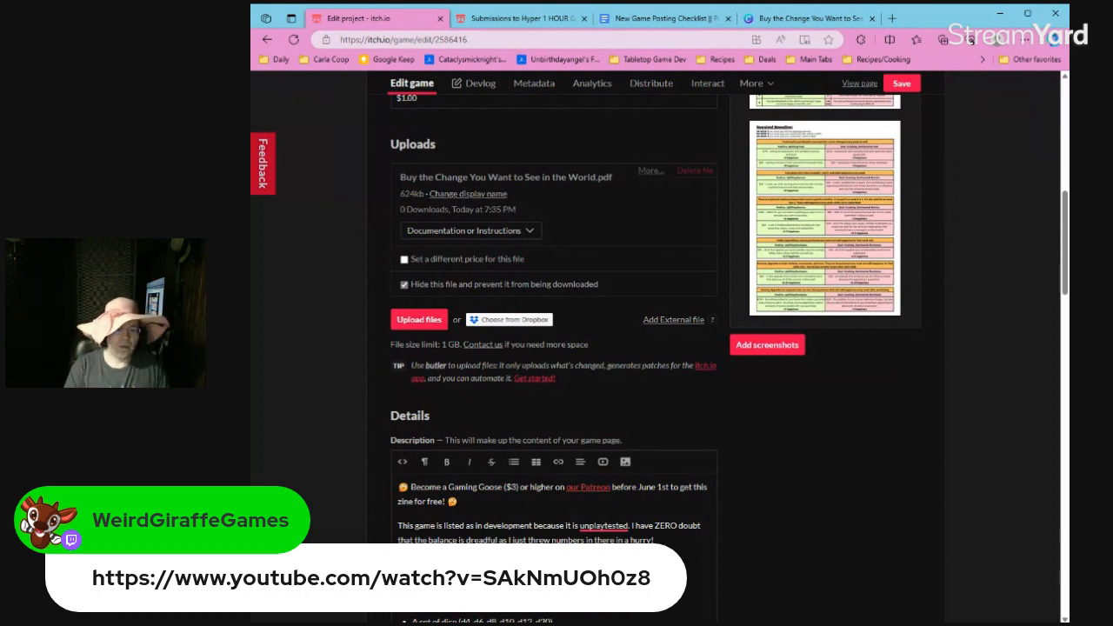
text( Feel free to)
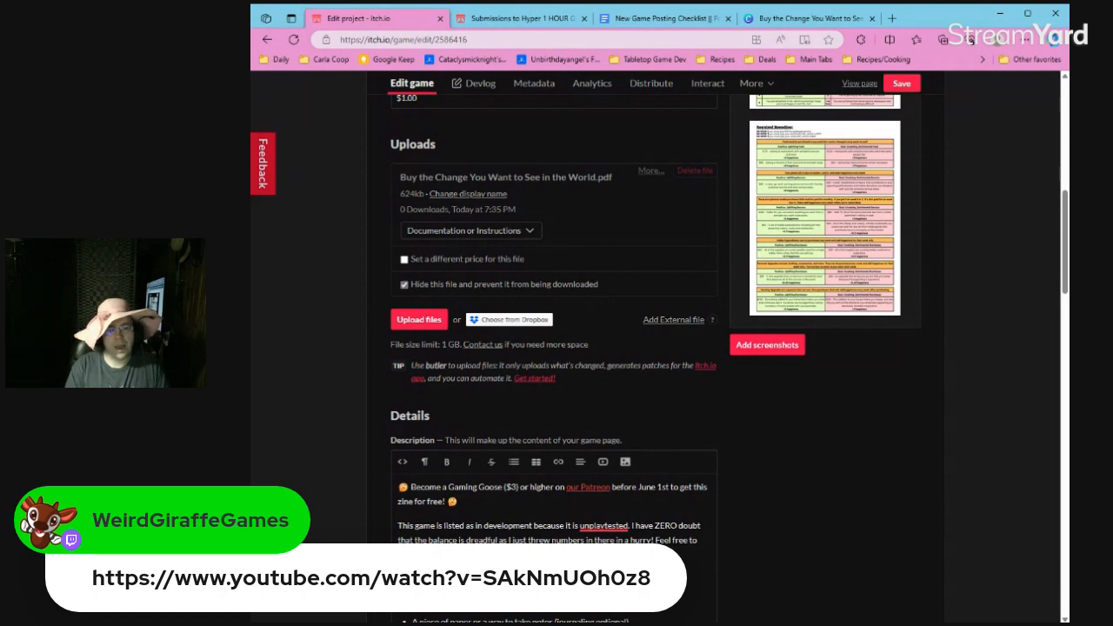
Finish the paragraph with an invitation about feedback beginning "Feel free to", and save the game's changes.
text(feedback)
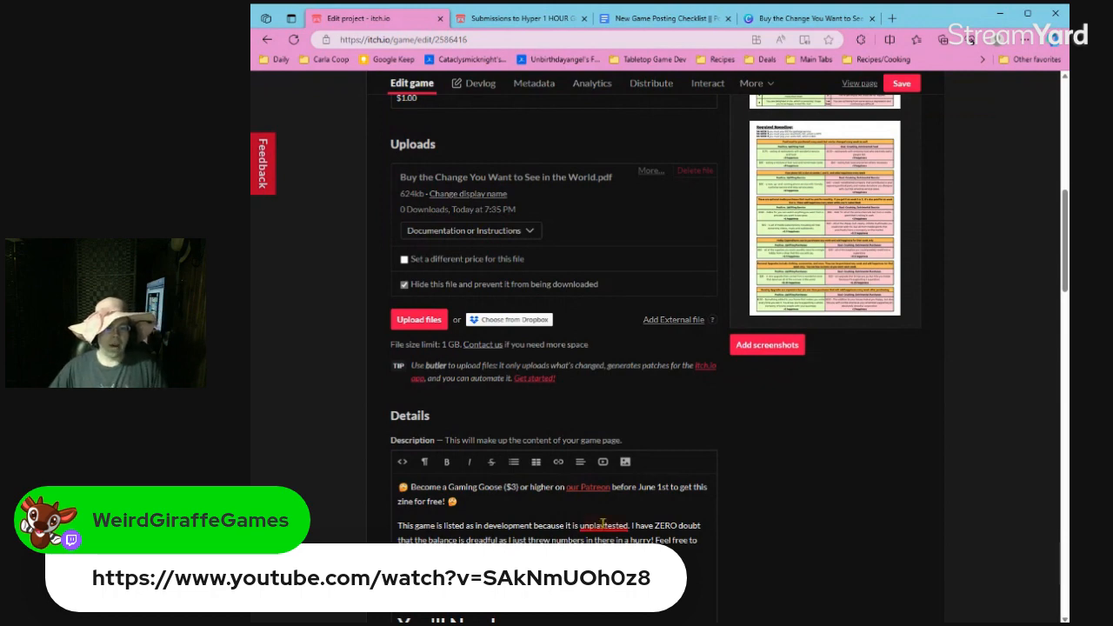
right_click(584, 527)
click(901, 84)
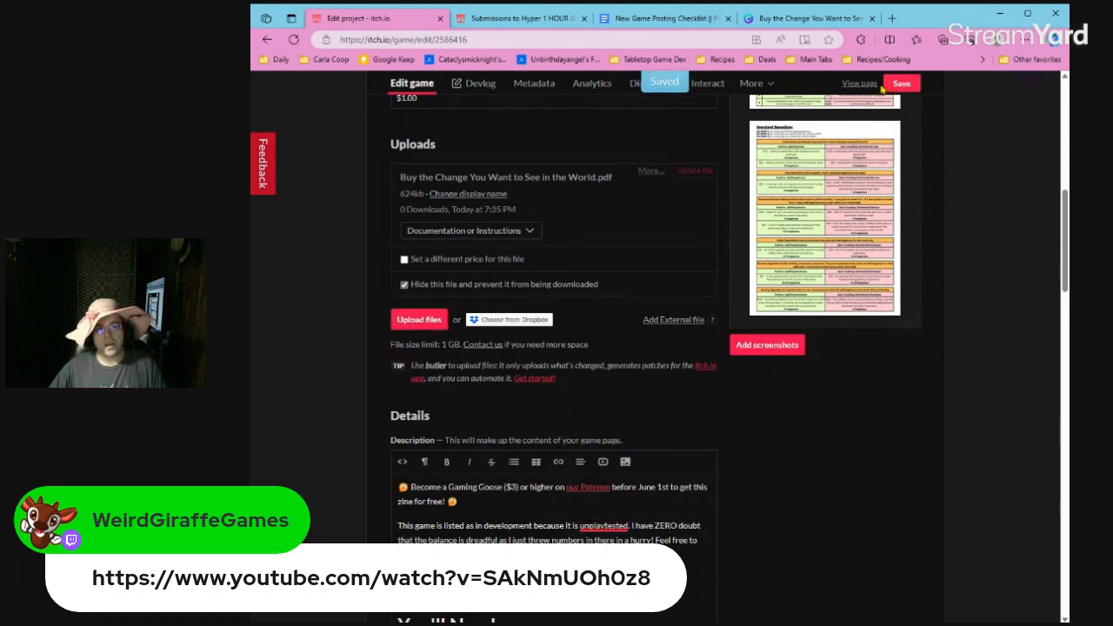